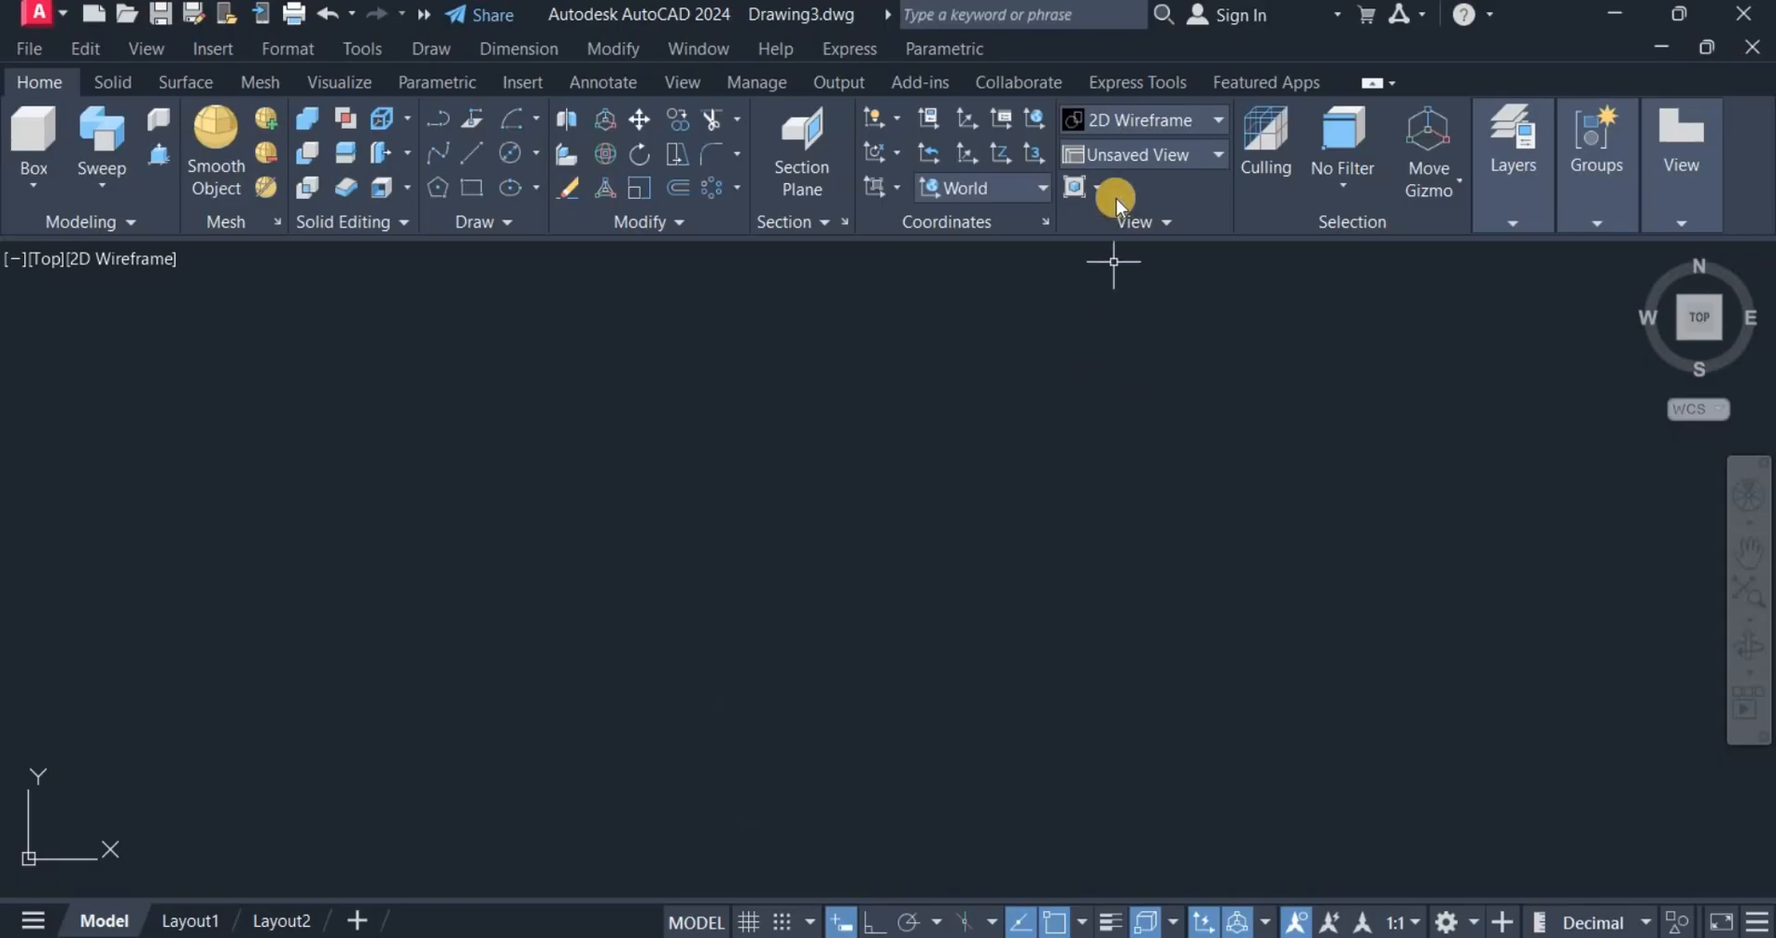
# Set the drawing to the Front view and choose the 3D Modeling workspace.
pyautogui.click(1121, 159)
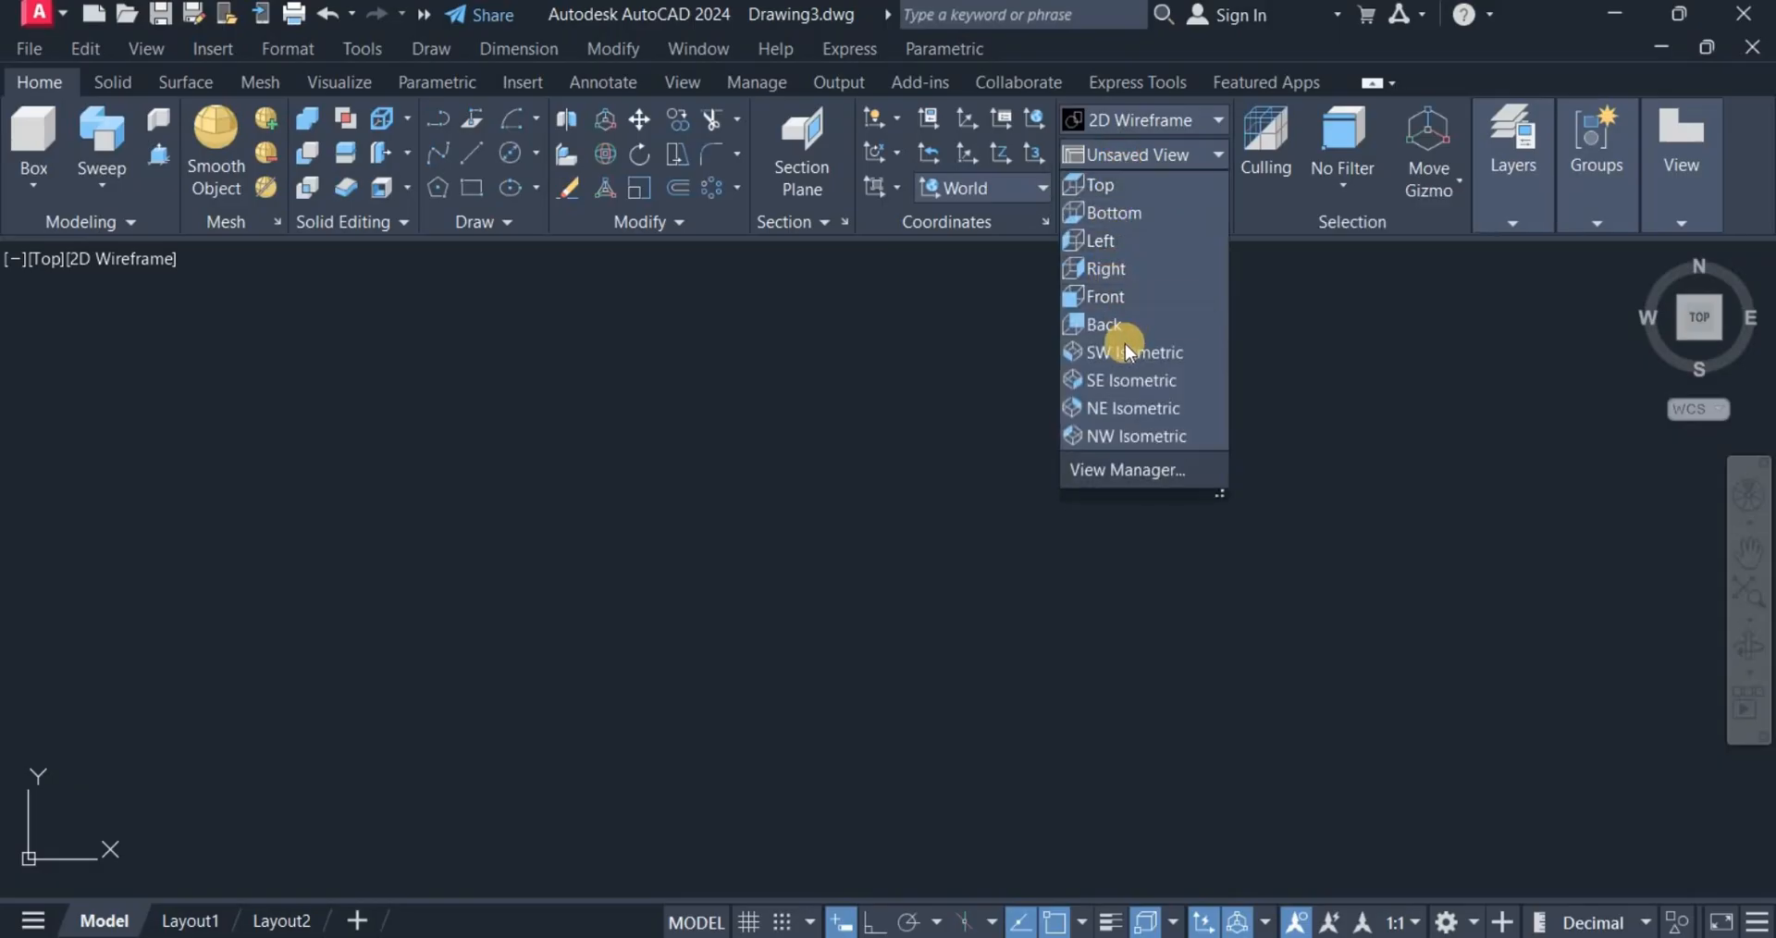
pyautogui.click(1123, 296)
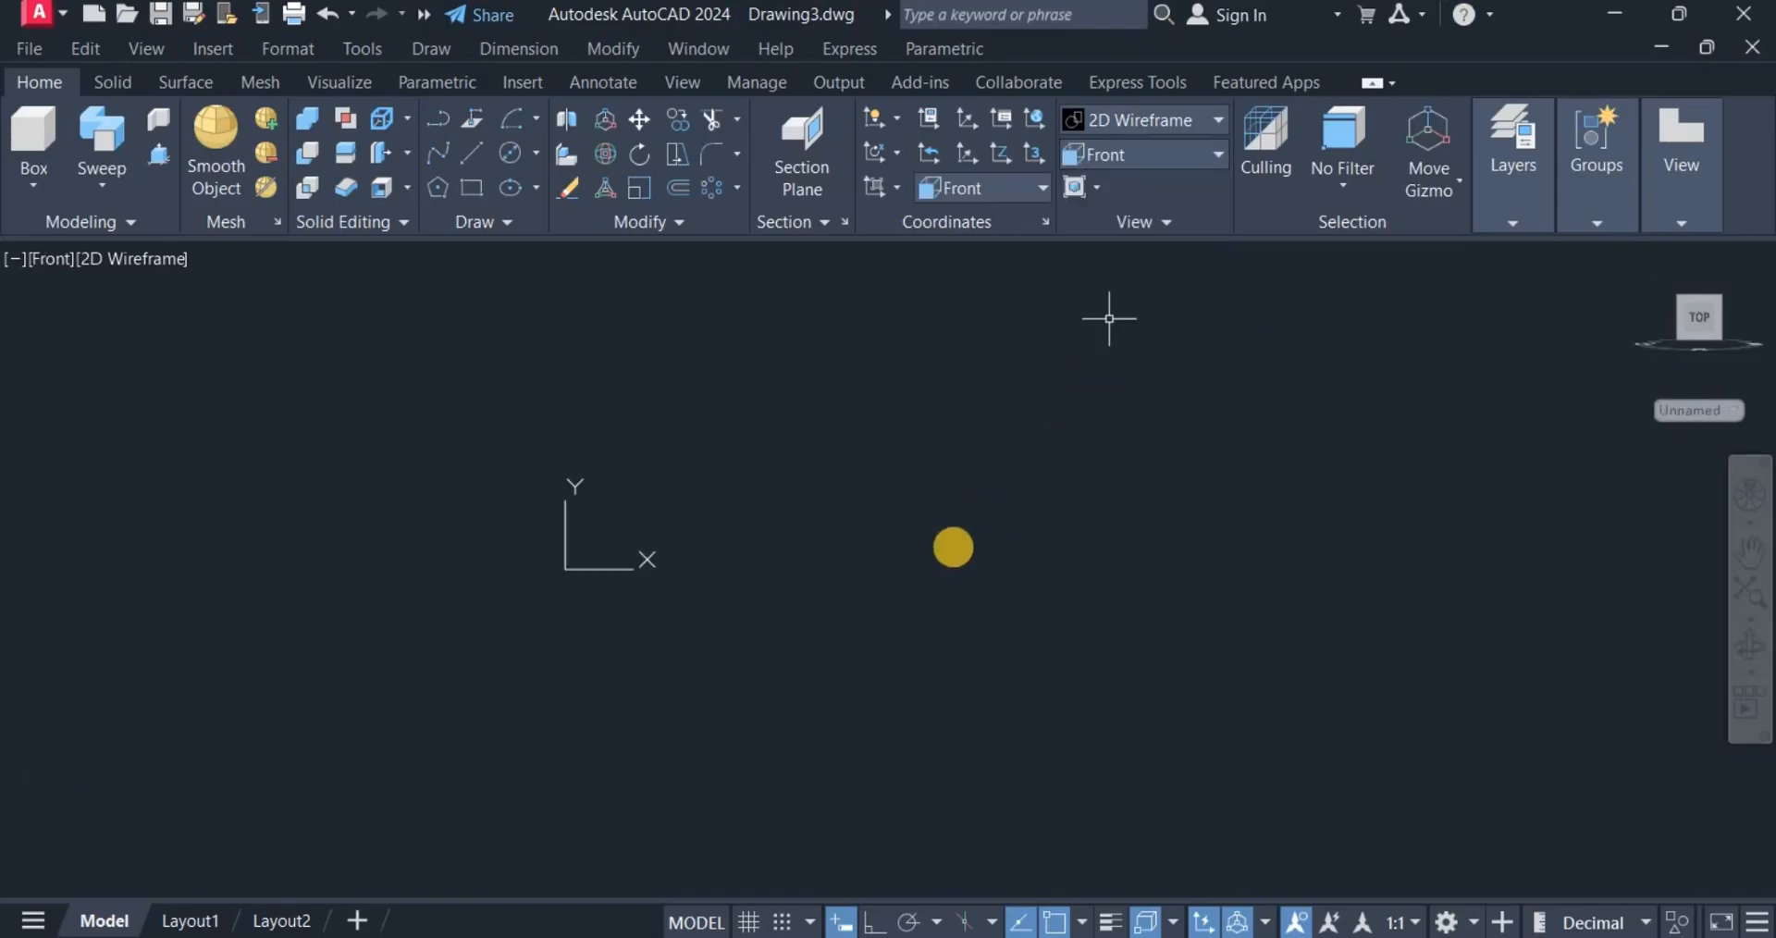
pyautogui.moveTo(575, 423); pyautogui.dragTo(1395, 773, button='middle')
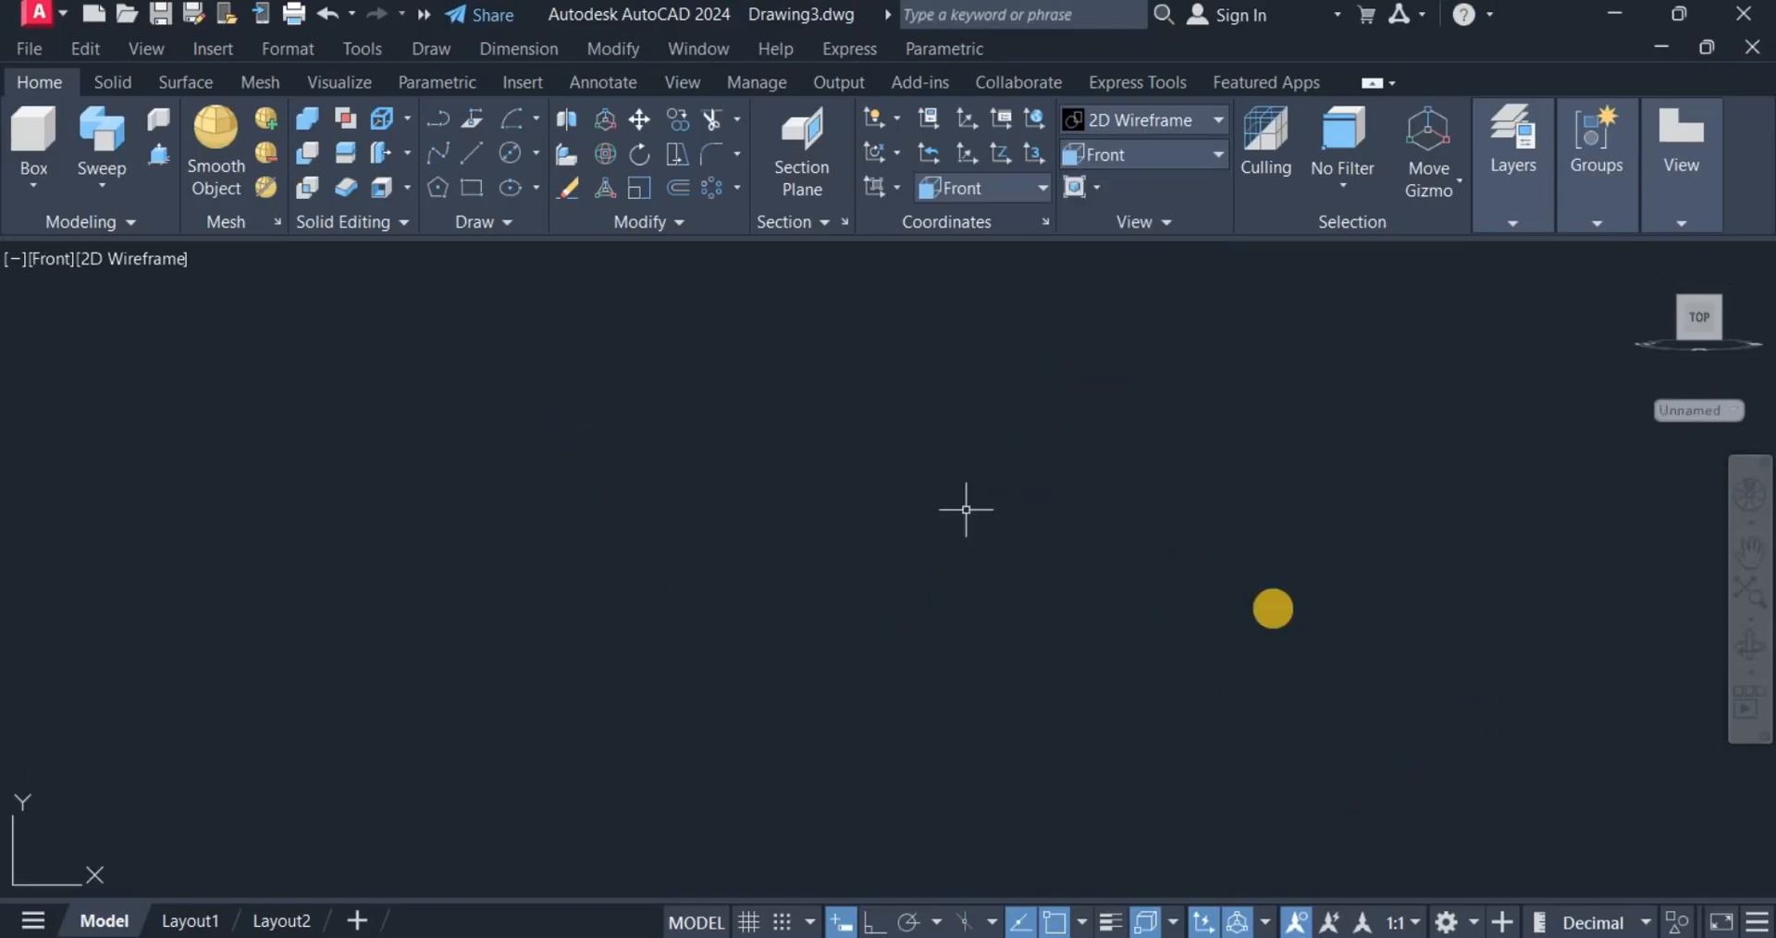
pyautogui.click(1475, 923)
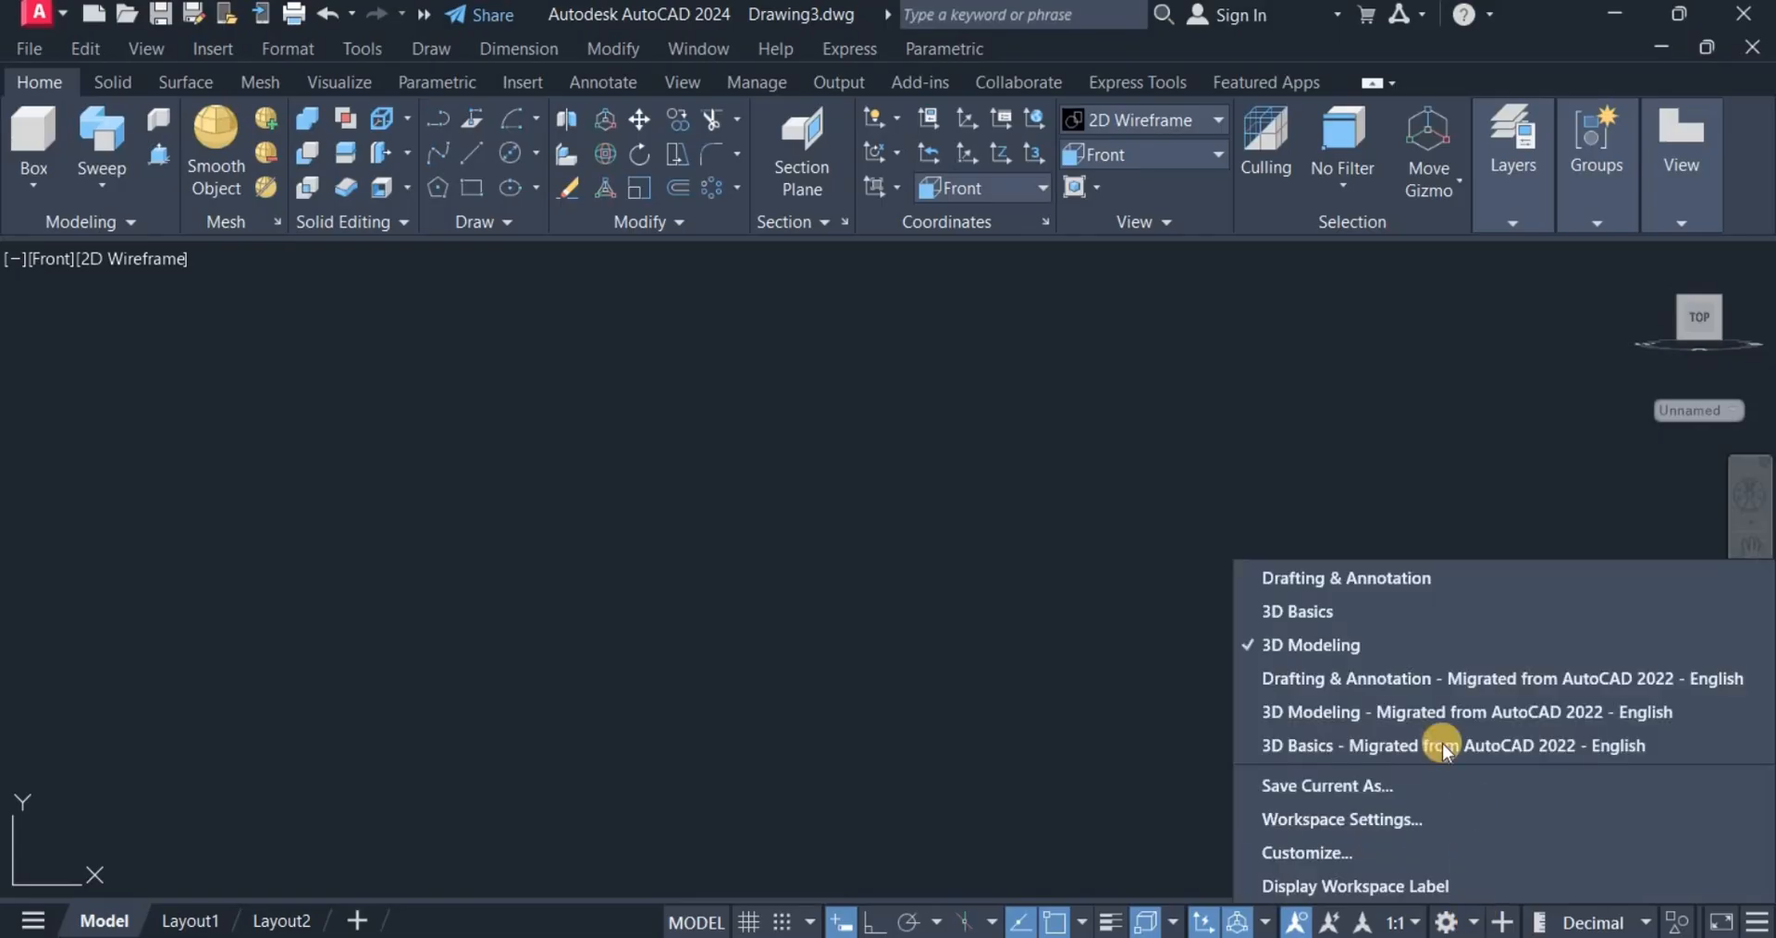
pyautogui.click(1397, 640)
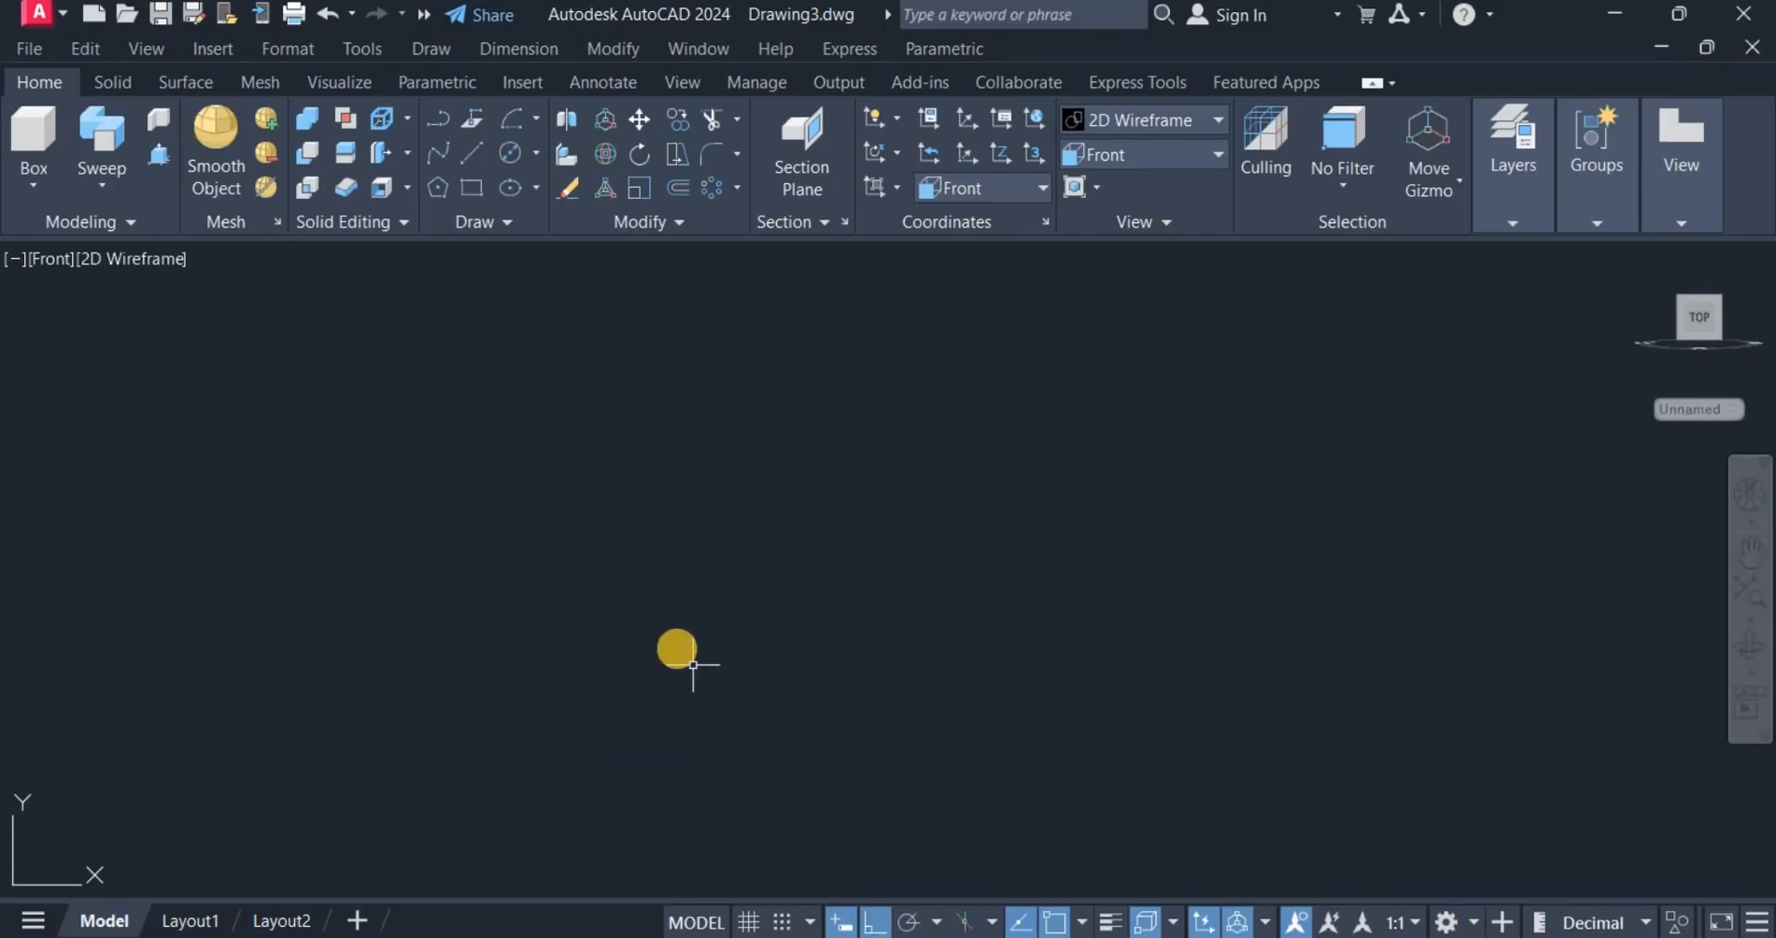
# Draw a horizontal line 100 units long and a vertical line 100 units long rising from its right end.
pyautogui.click(472, 153)
pyautogui.click(583, 652)
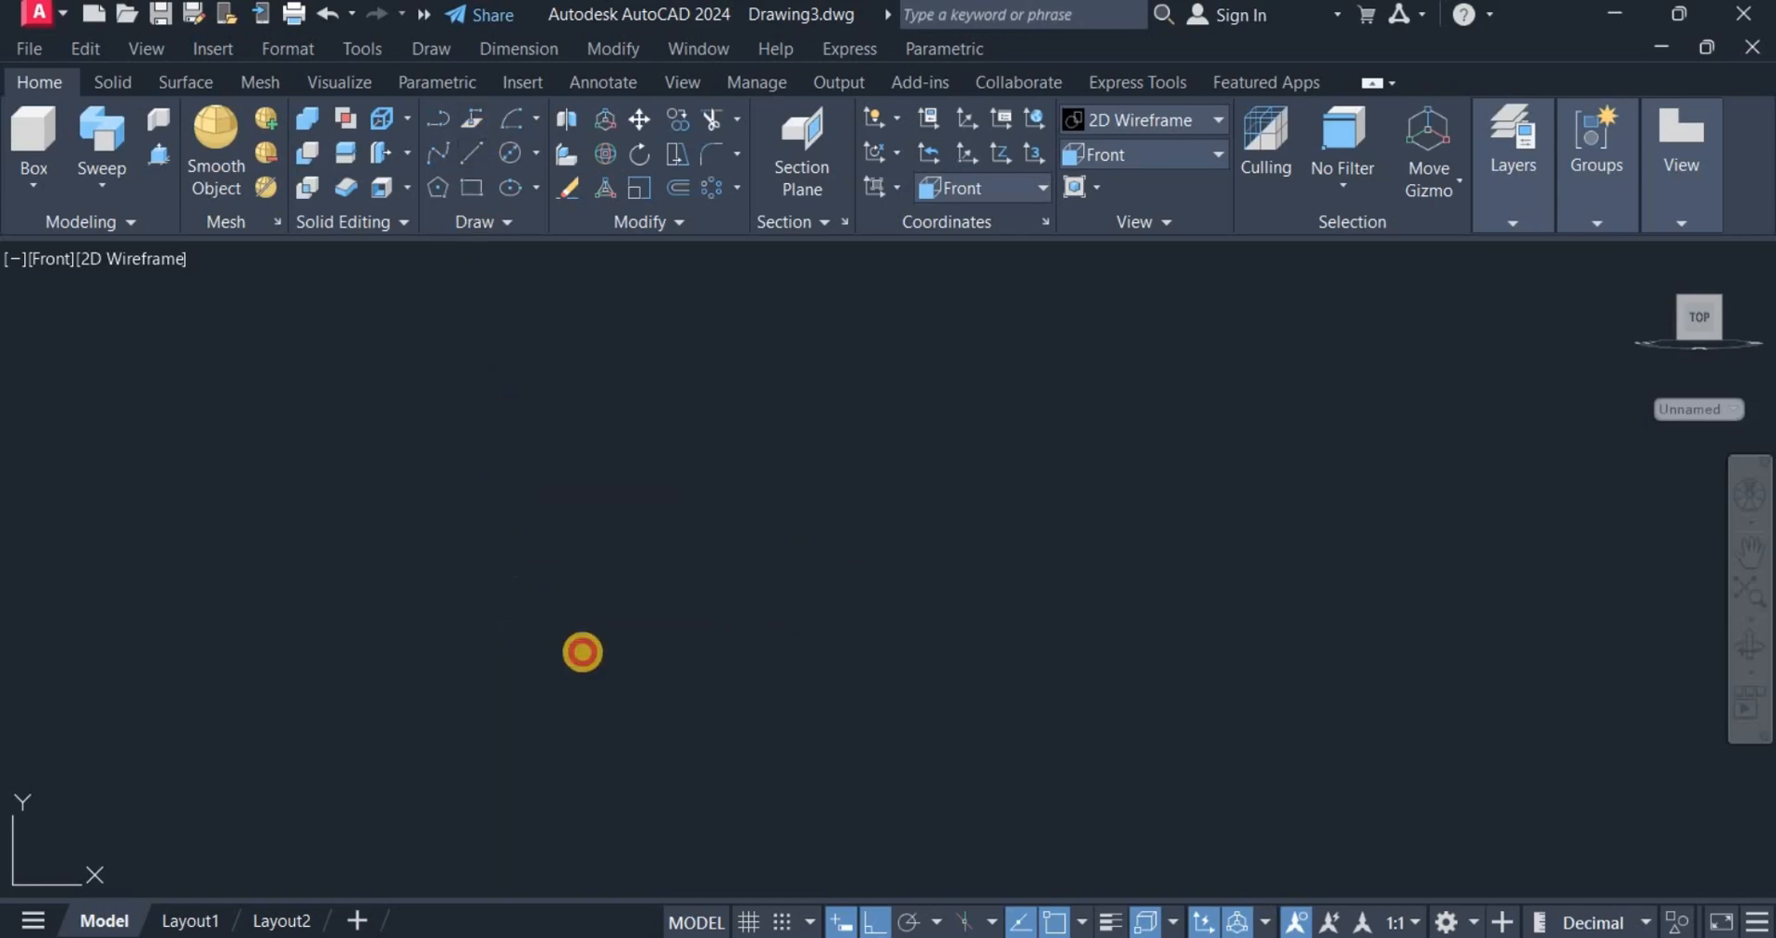
pyautogui.write('1')
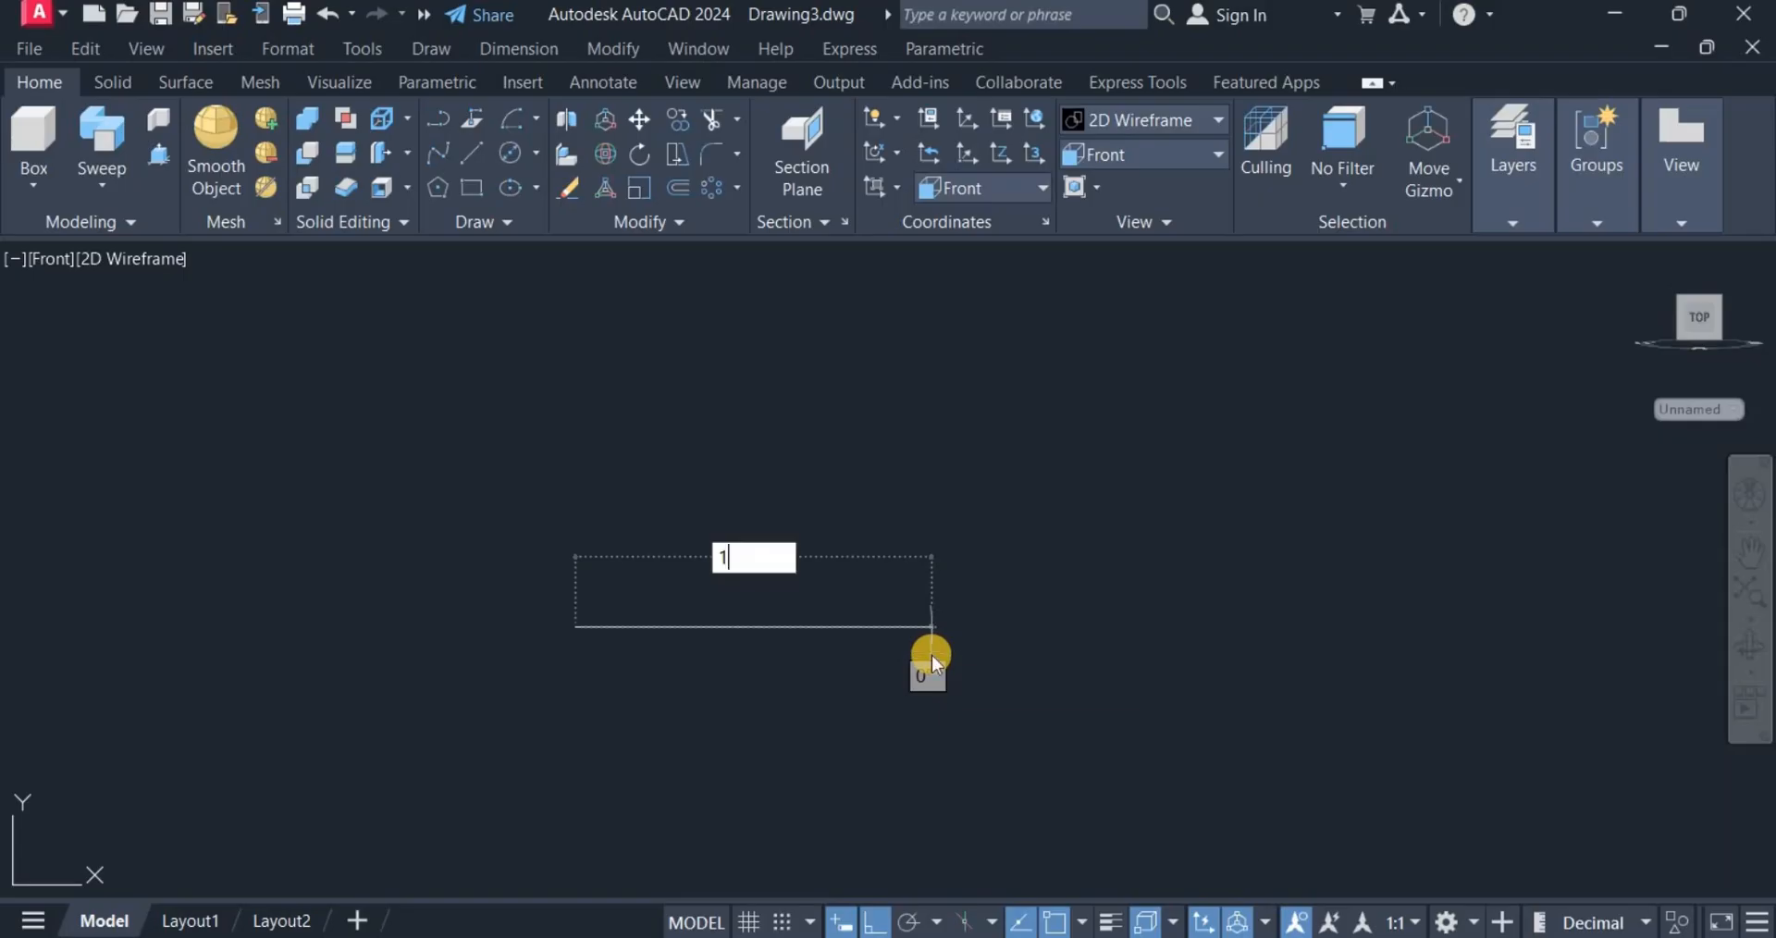
pyautogui.write('00')
pyautogui.press('Return')
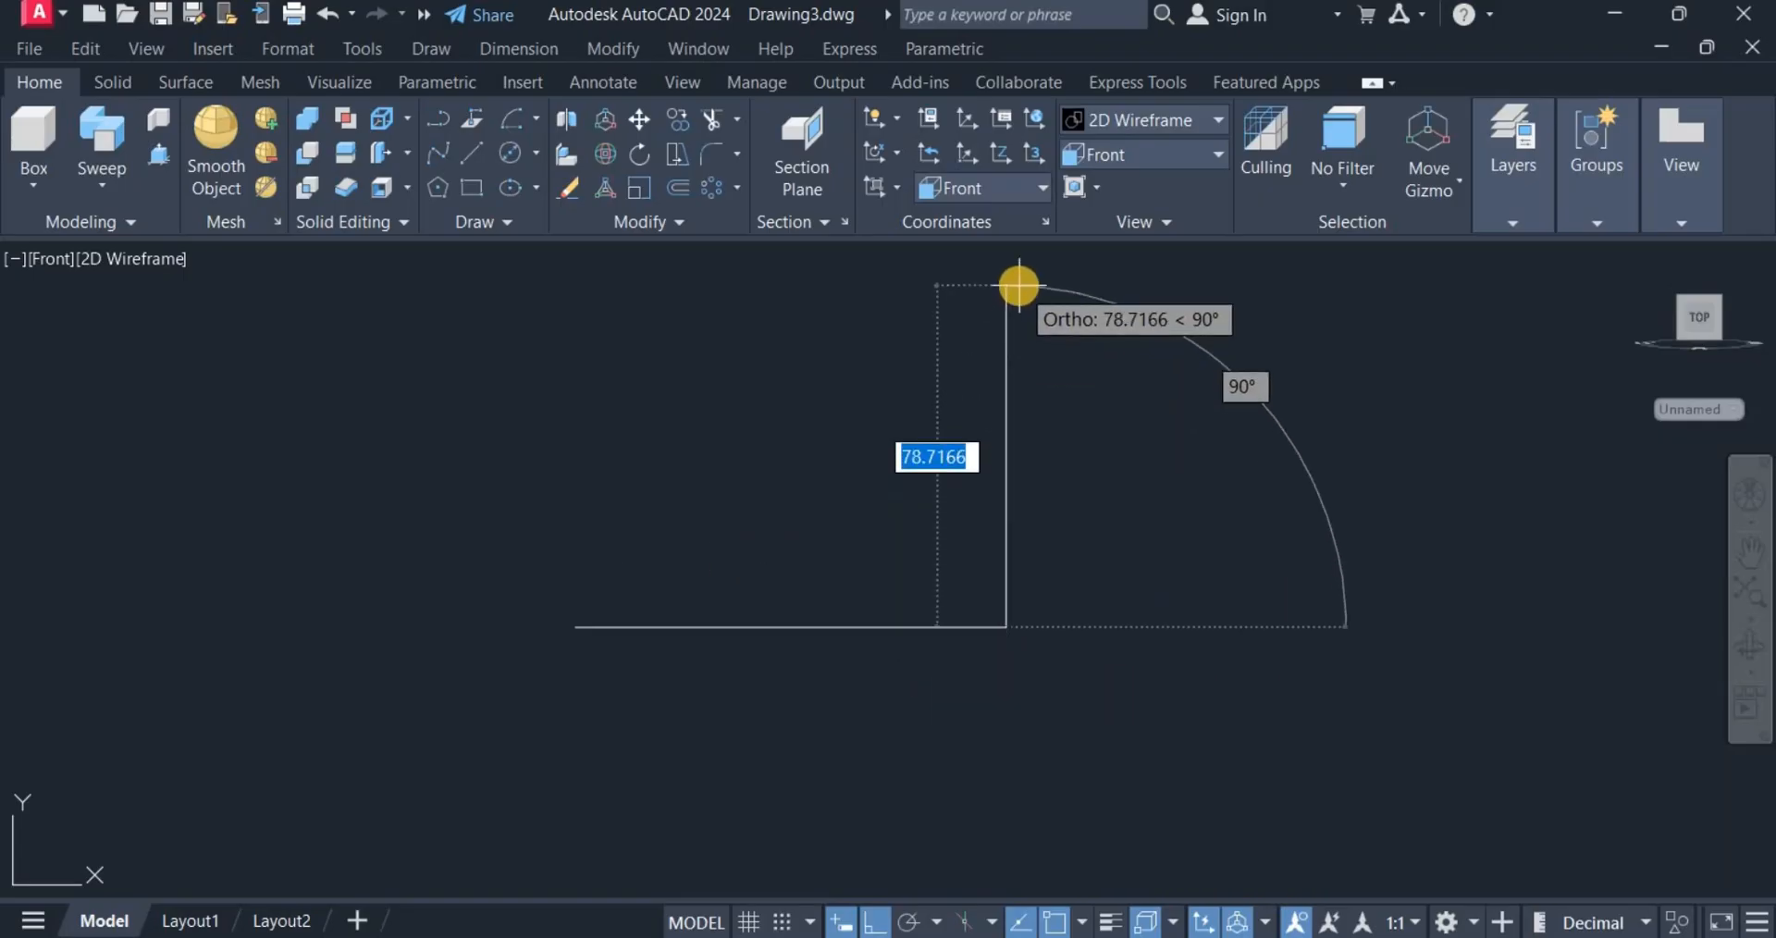
pyautogui.write('1')
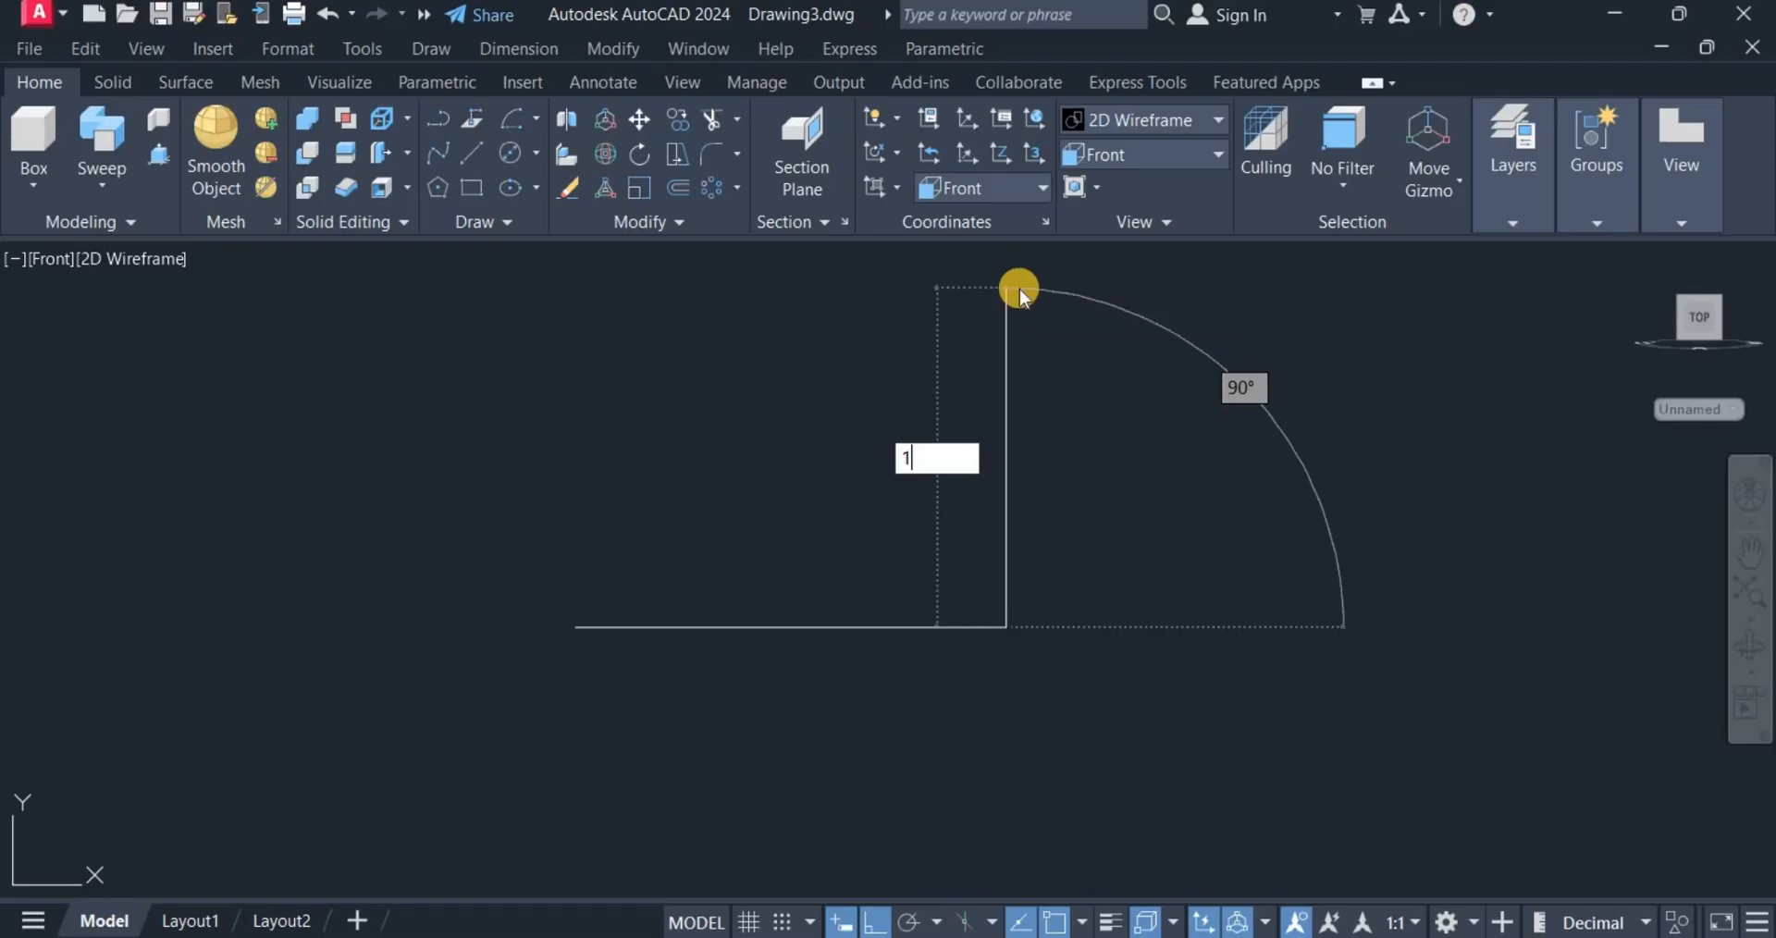
pyautogui.write('00')
pyautogui.press('Return')
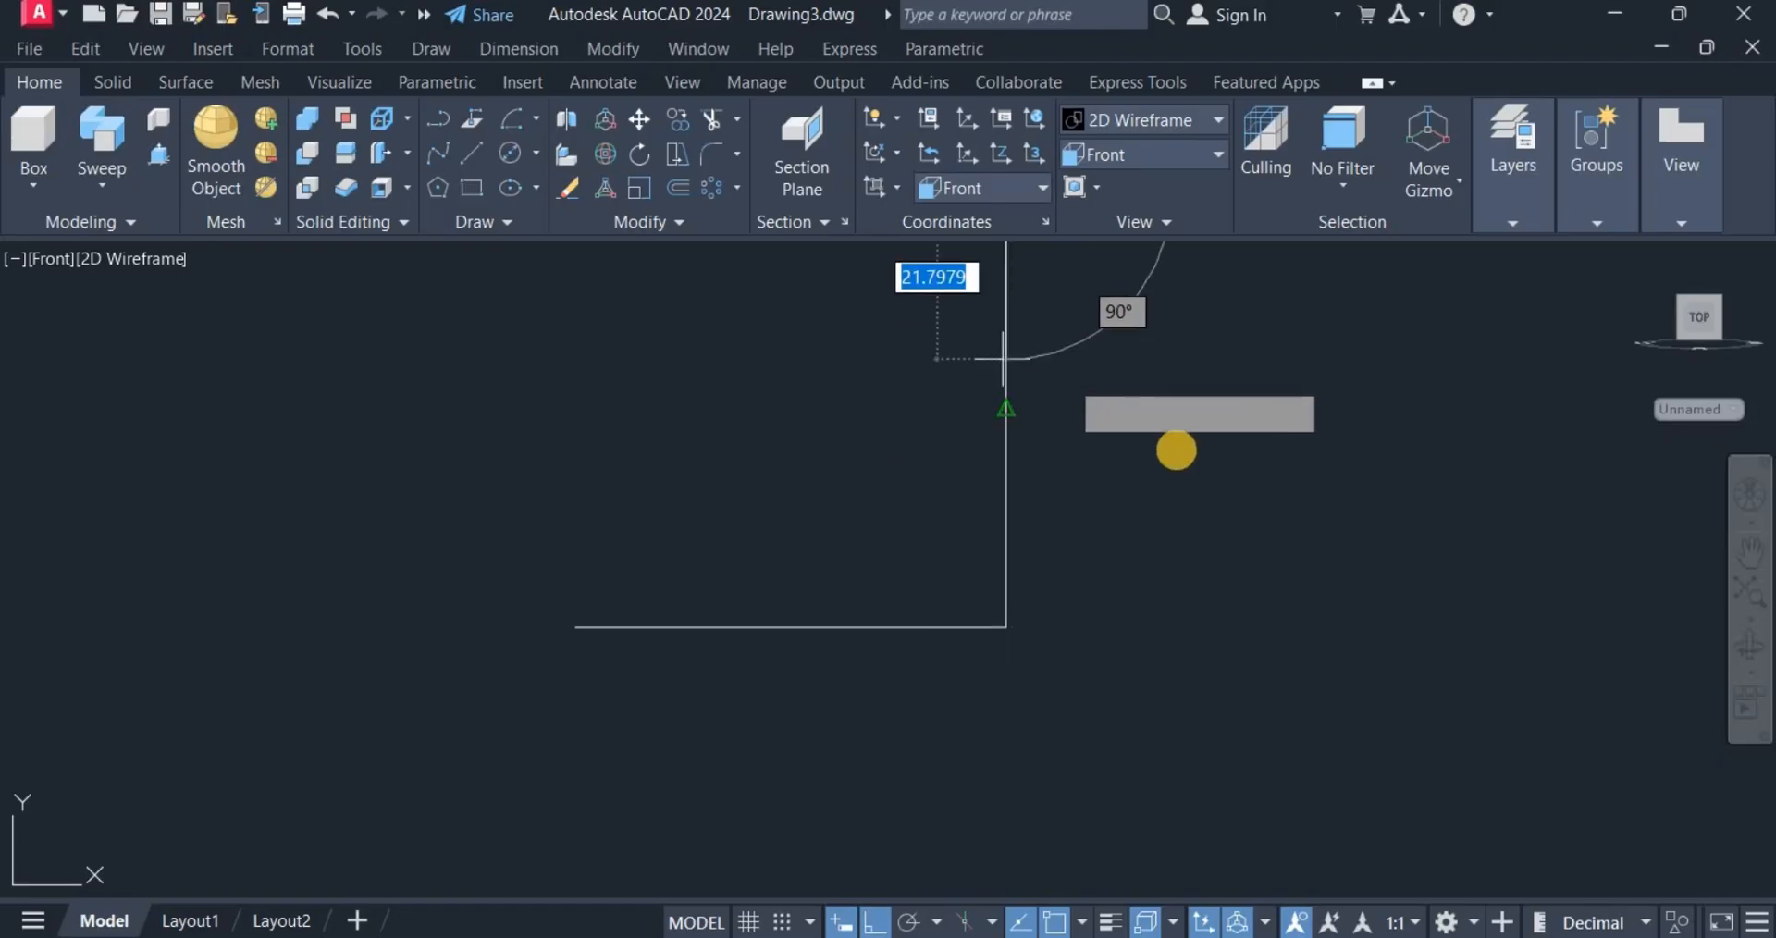
pyautogui.rightClick(1177, 451)
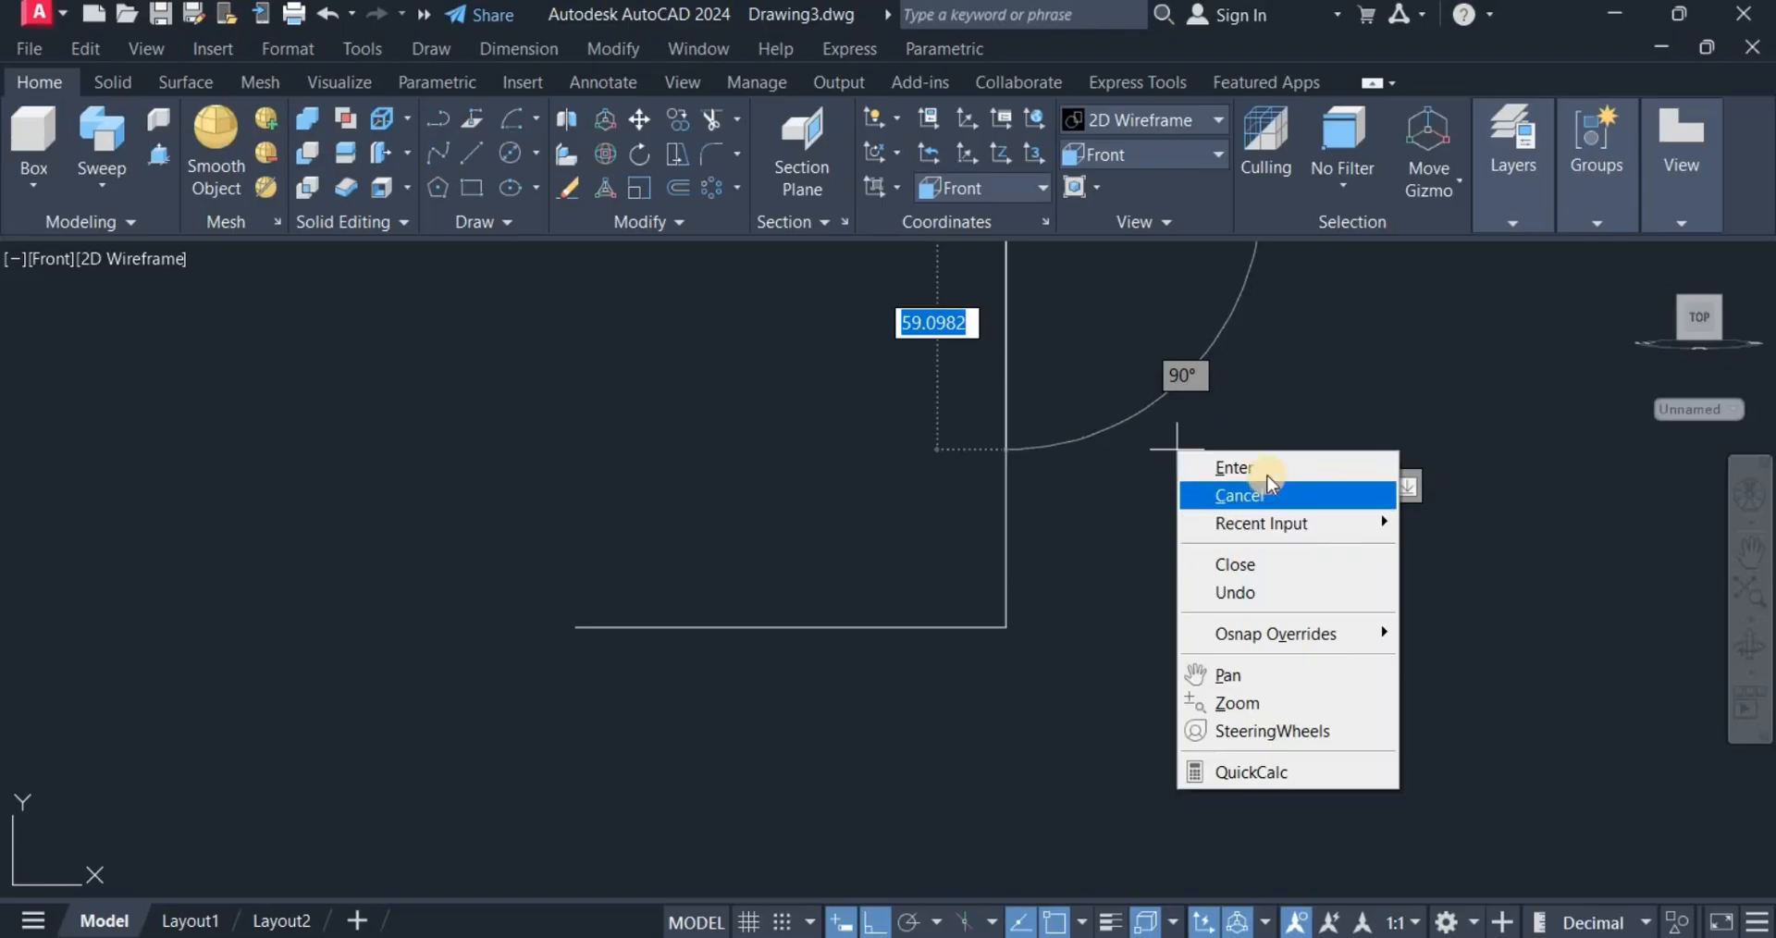
pyautogui.click(1240, 466)
pyautogui.scroll(-2, 1140, 478)
pyautogui.moveTo(1140, 478); pyautogui.dragTo(967, 583, button='middle')
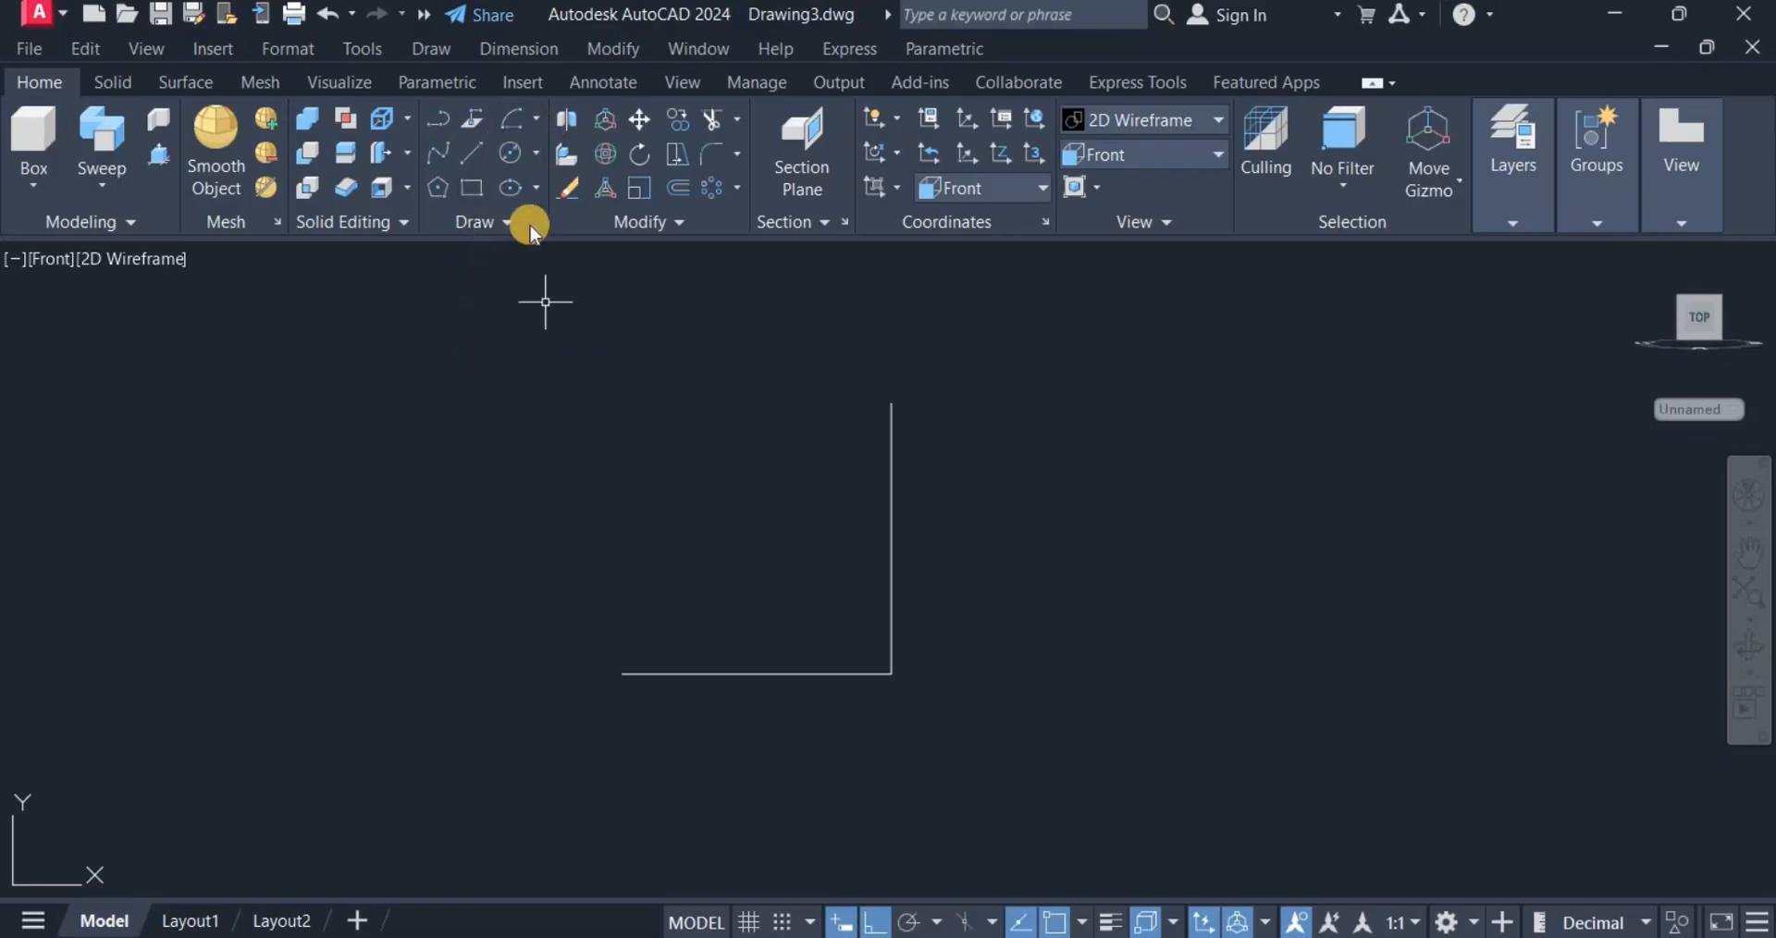
# Draw a centre-radius circle centred on the lines' shared corner and passing through the vertical line's upper end.
pyautogui.click(536, 155)
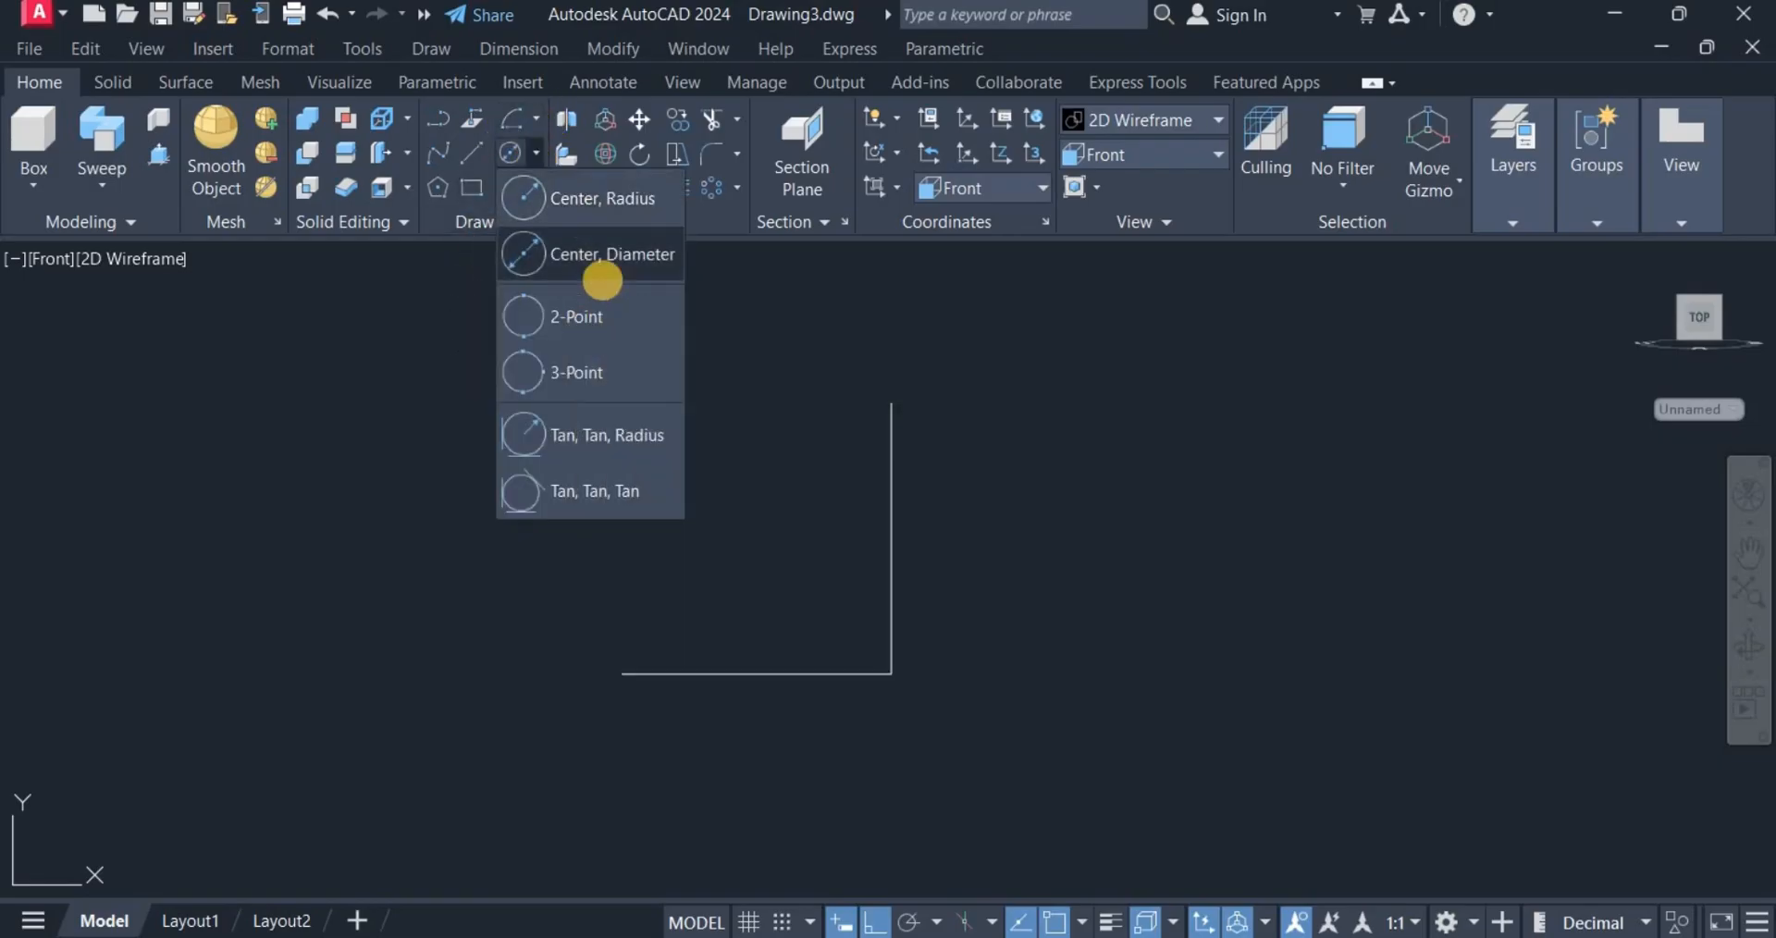
pyautogui.click(592, 192)
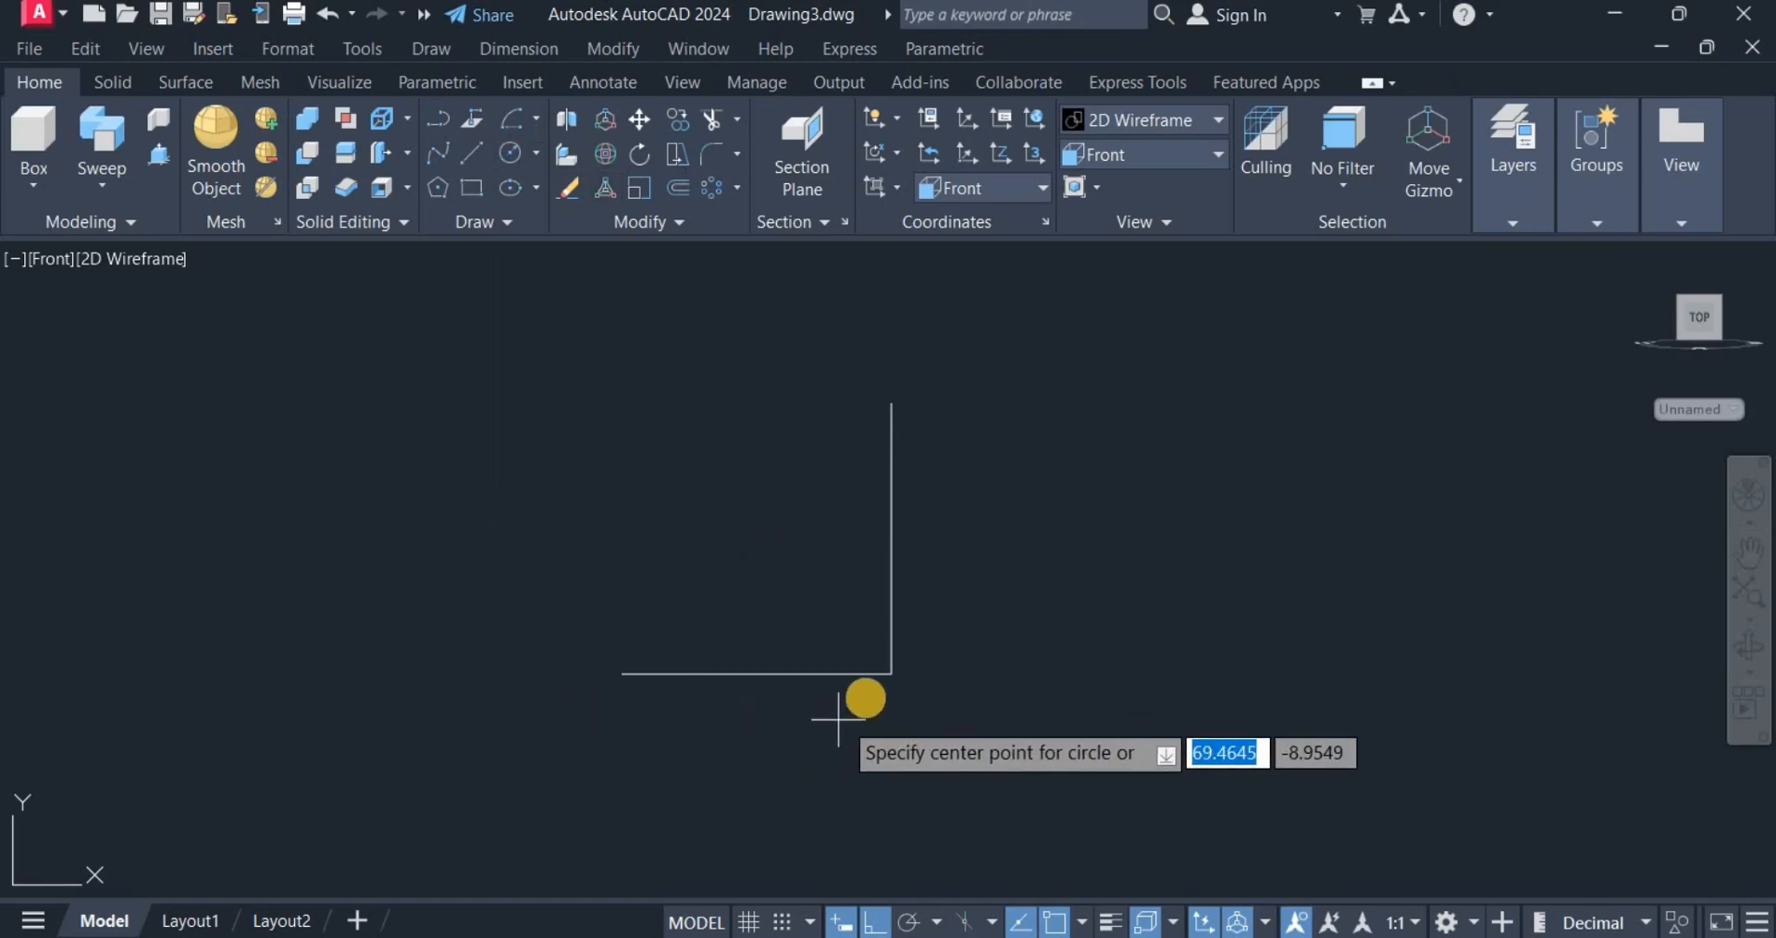
pyautogui.click(892, 674)
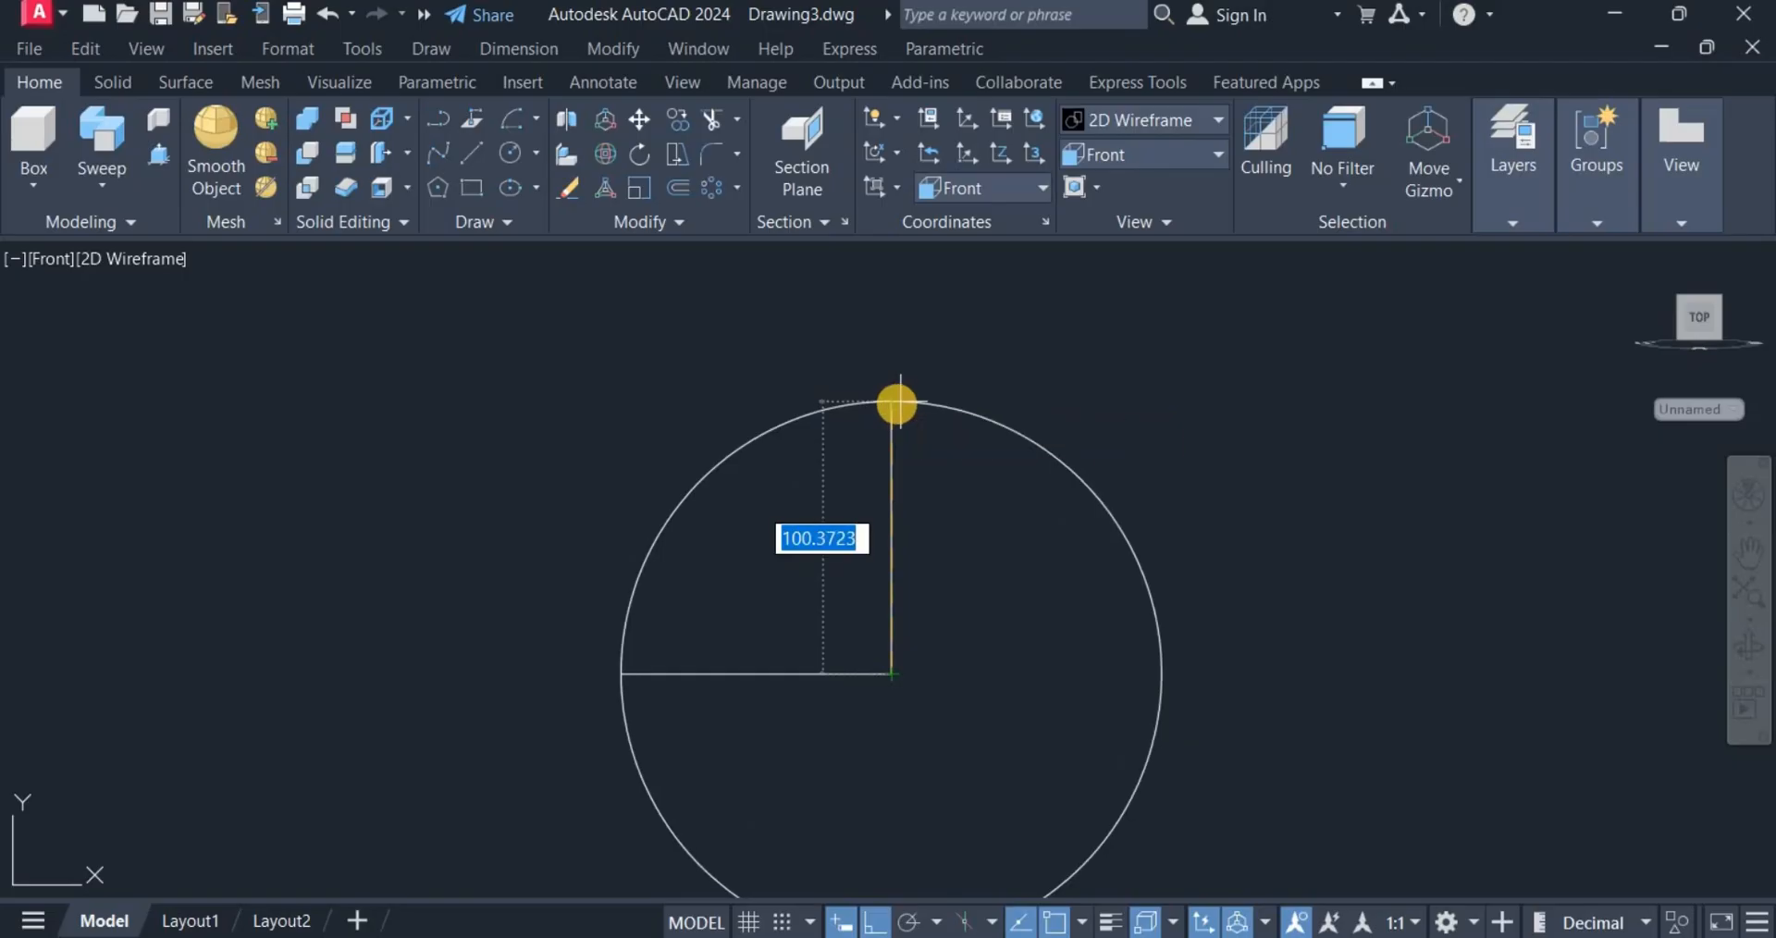
pyautogui.click(892, 404)
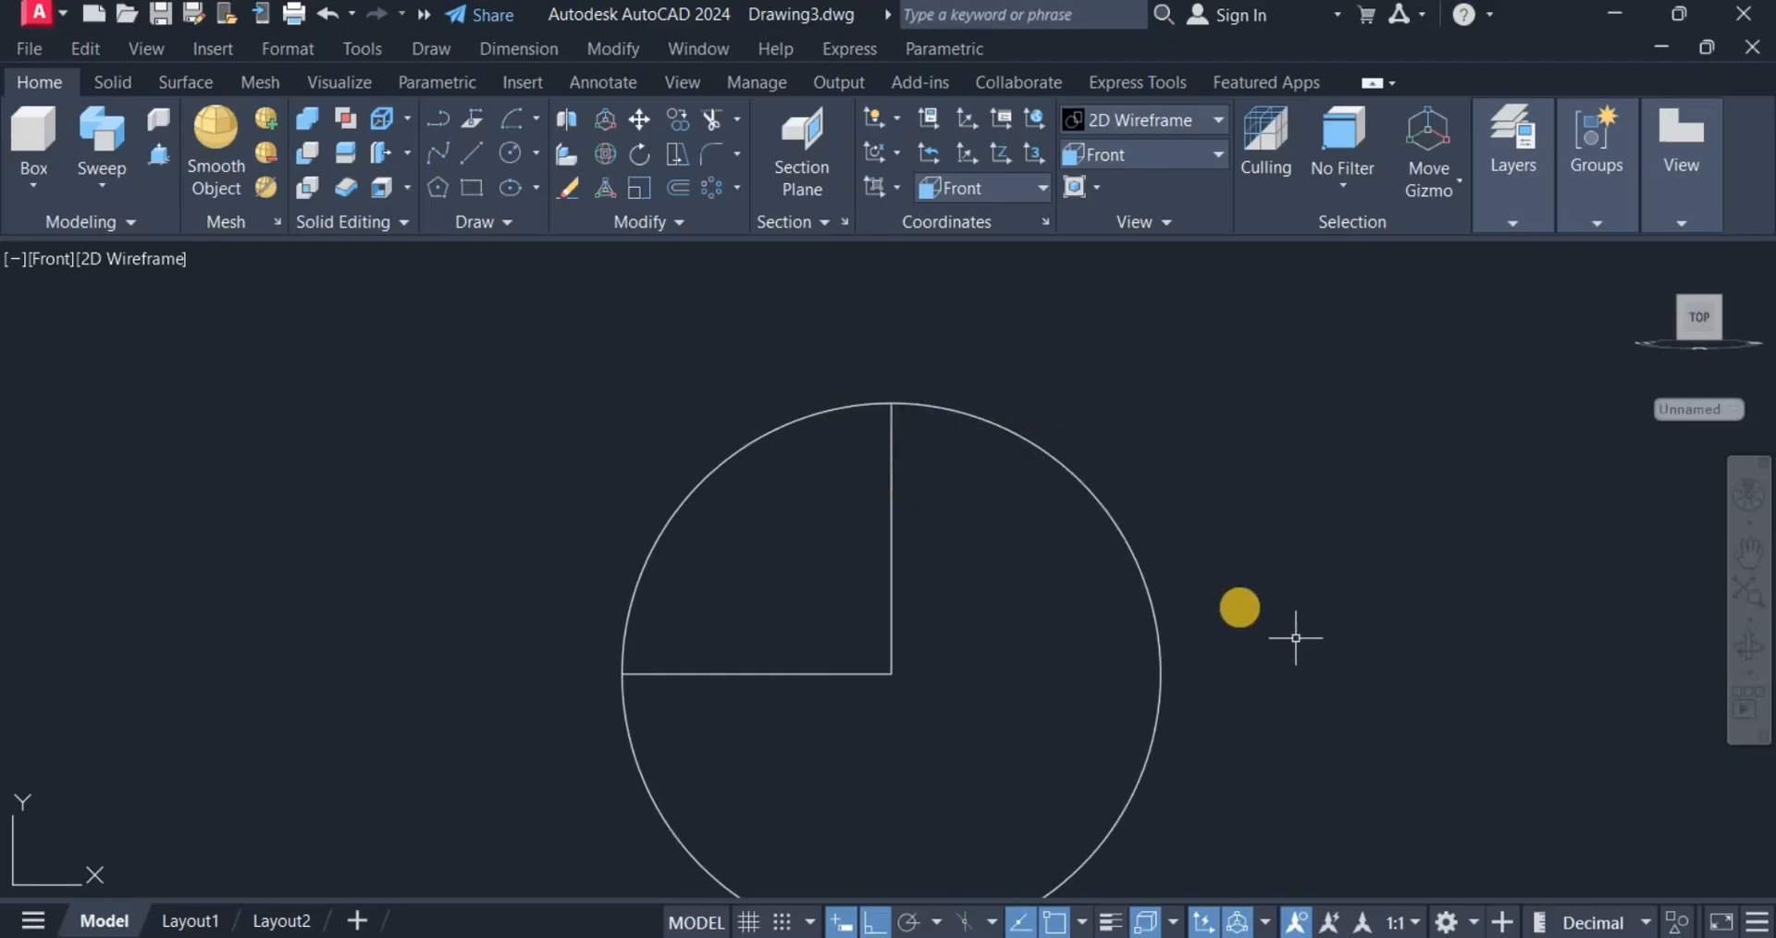
# Trim away the circle's portion outside the two lines, leaving only the quarter arc between their ends.
pyautogui.click(710, 118)
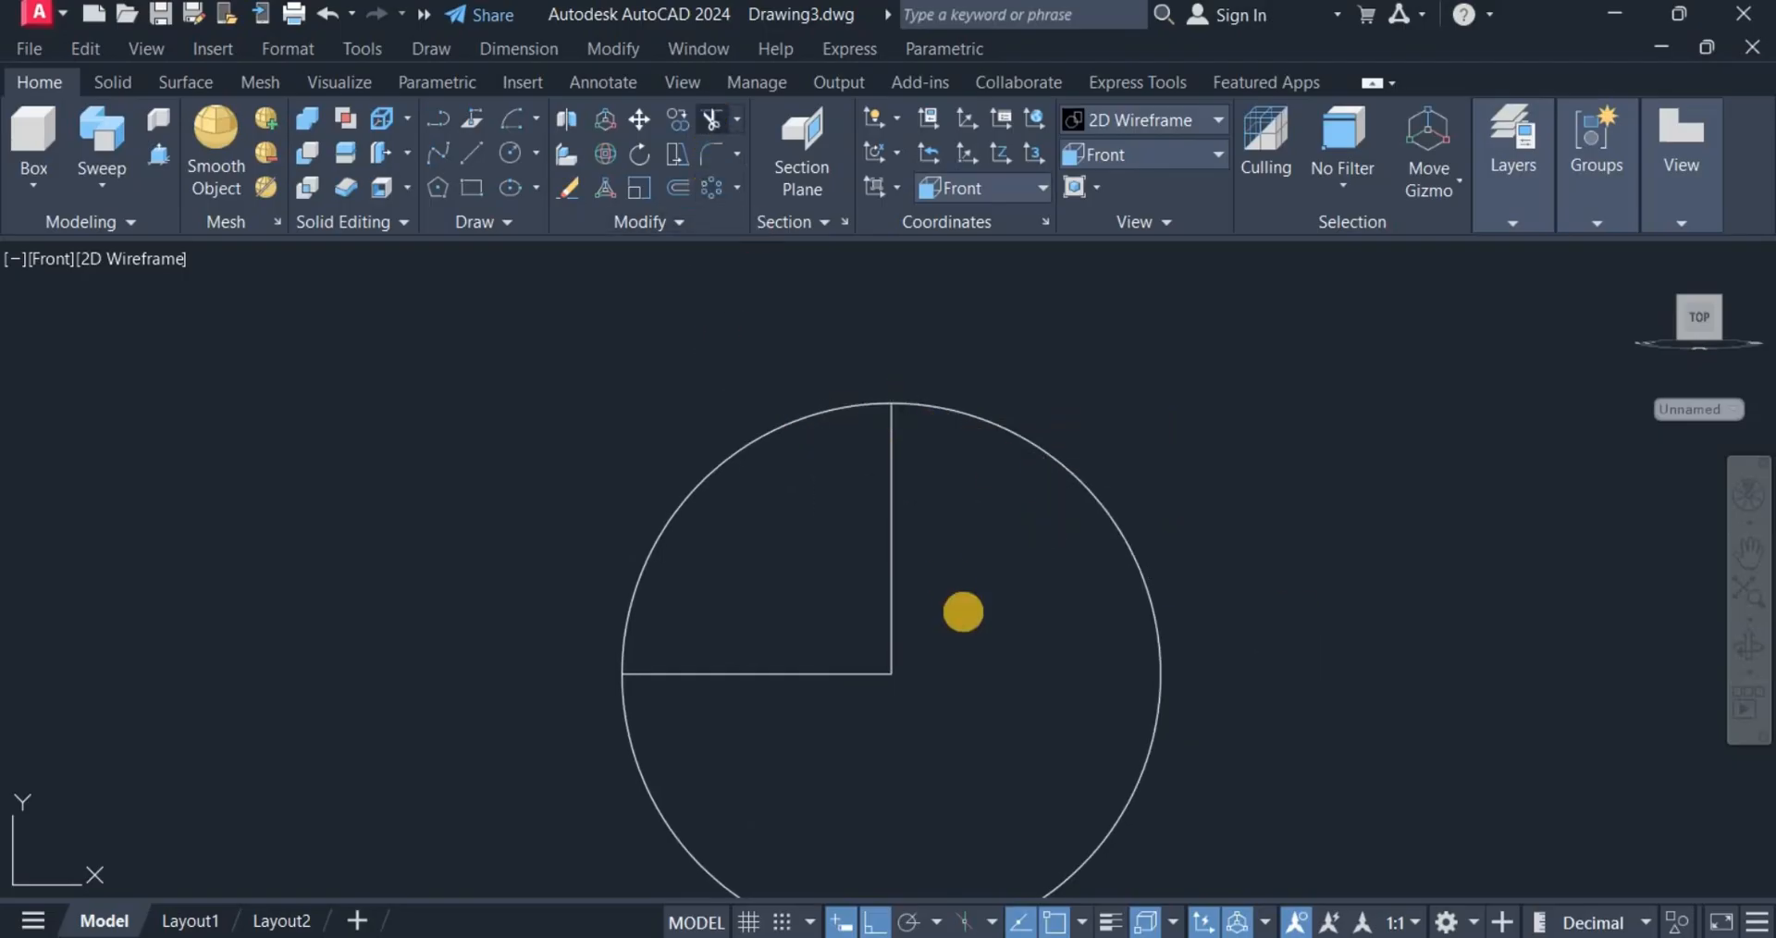
pyautogui.moveTo(983, 586)
pyautogui.mouseDown()
pyautogui.moveTo(1230, 467)
pyautogui.moveTo(1119, 490)
pyautogui.mouseUp()
pyautogui.rightClick(1120, 491)
pyautogui.click(1151, 504)
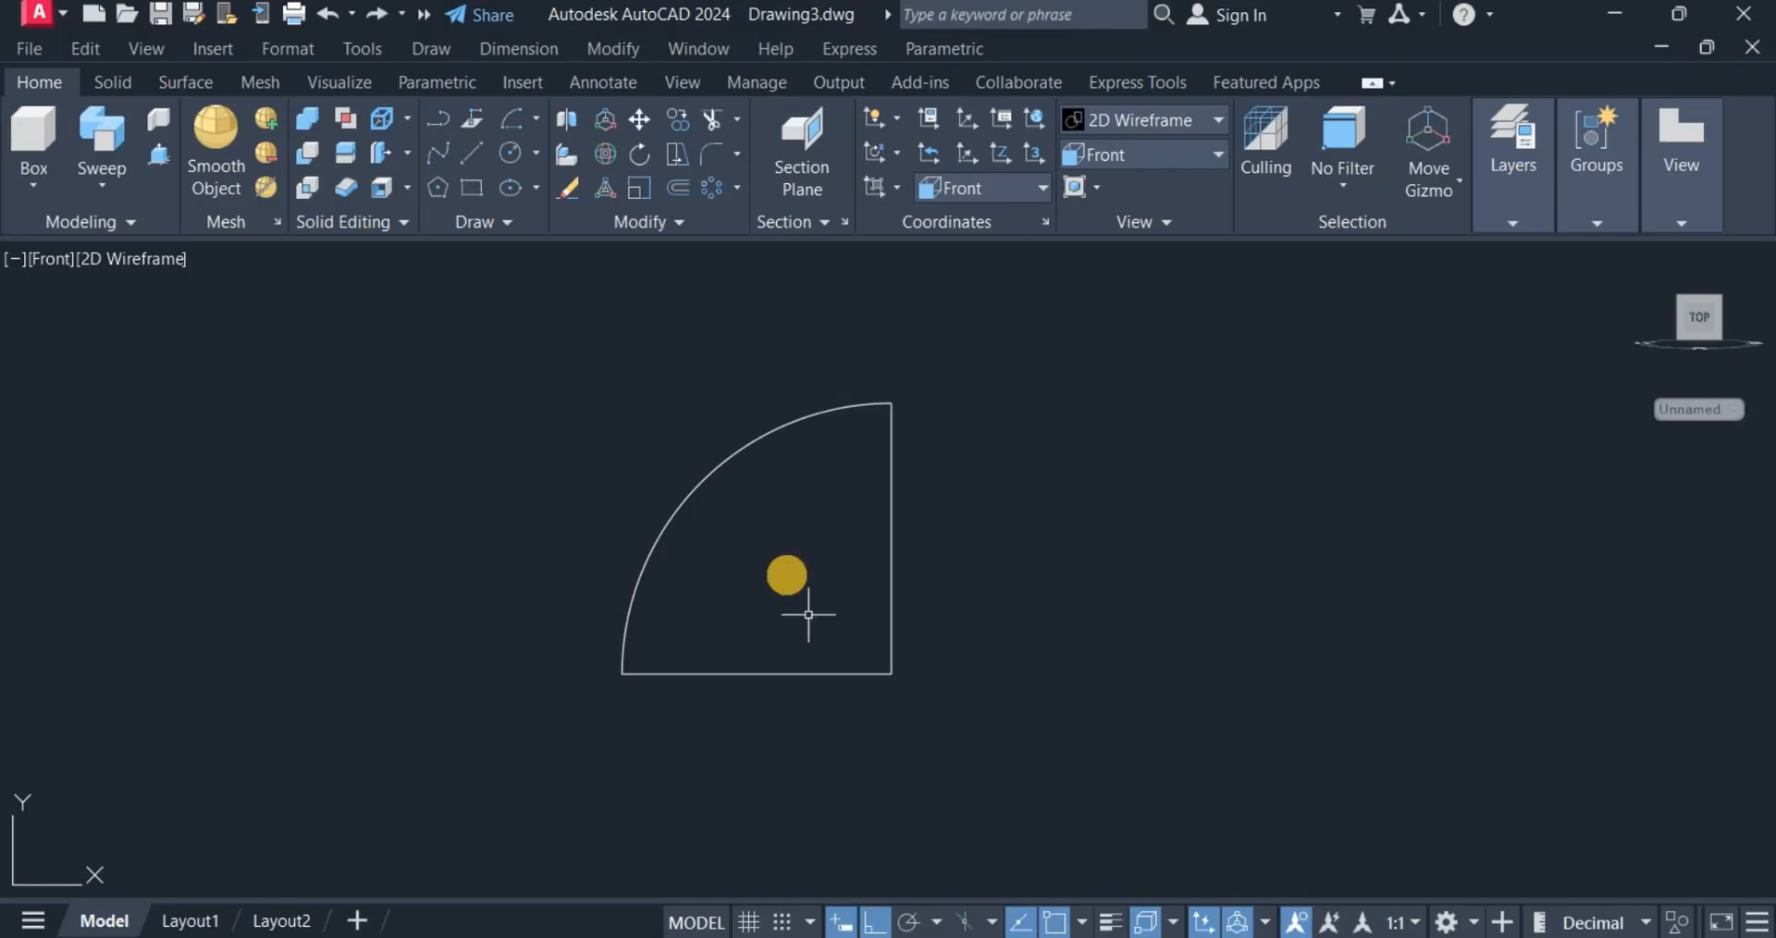
# Erase the trimmed quarter arc, keeping the two construction lines.
pyautogui.click(787, 572)
pyautogui.click(623, 437)
pyautogui.rightClick(539, 427)
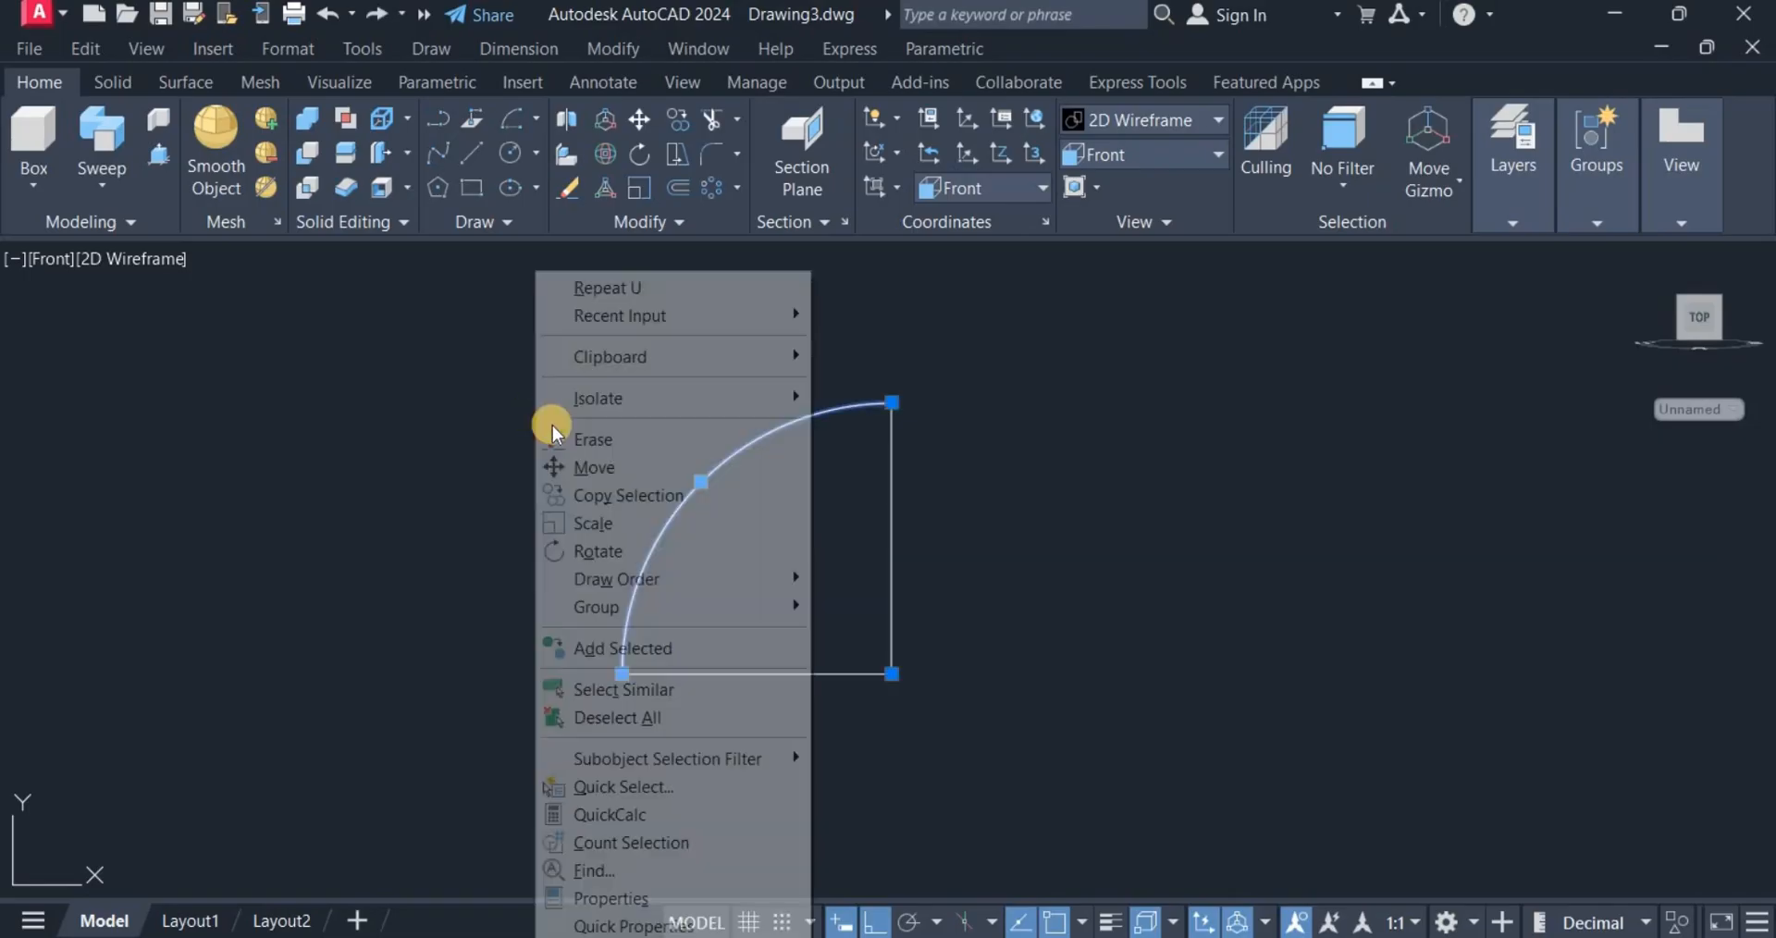
pyautogui.click(576, 441)
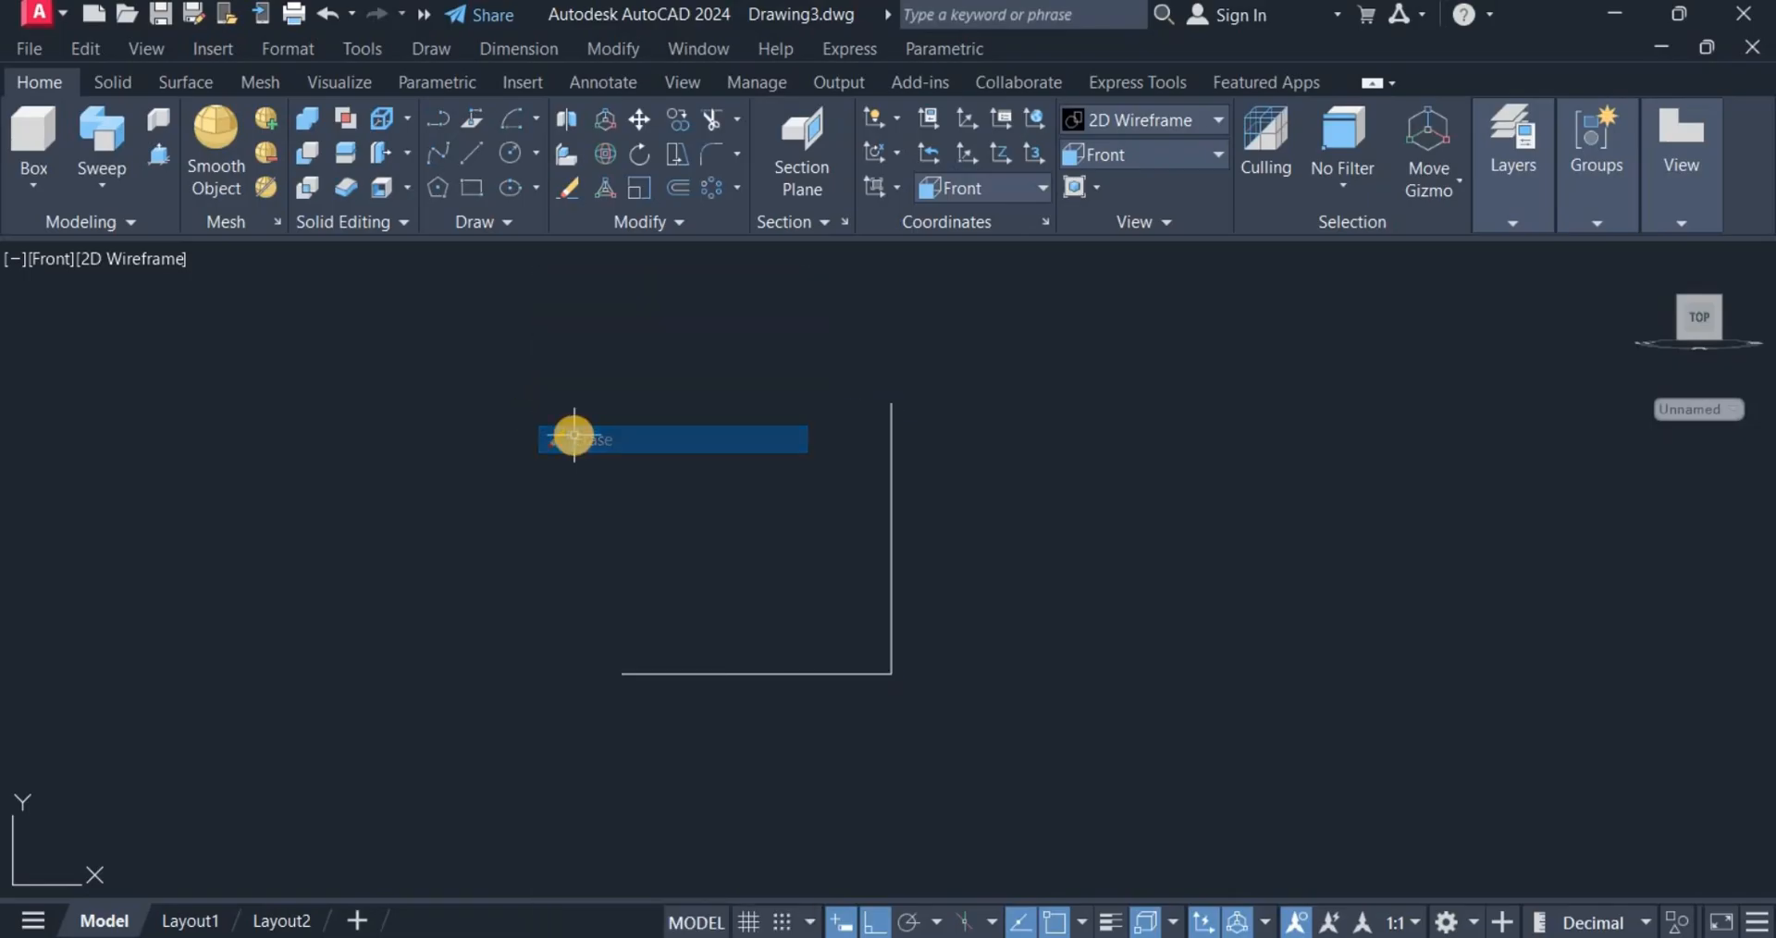
# Draw a Center, Start, End arc centred on the lines' corner, from the vertical line's upper end to the horizontal line's left end.
pyautogui.click(534, 118)
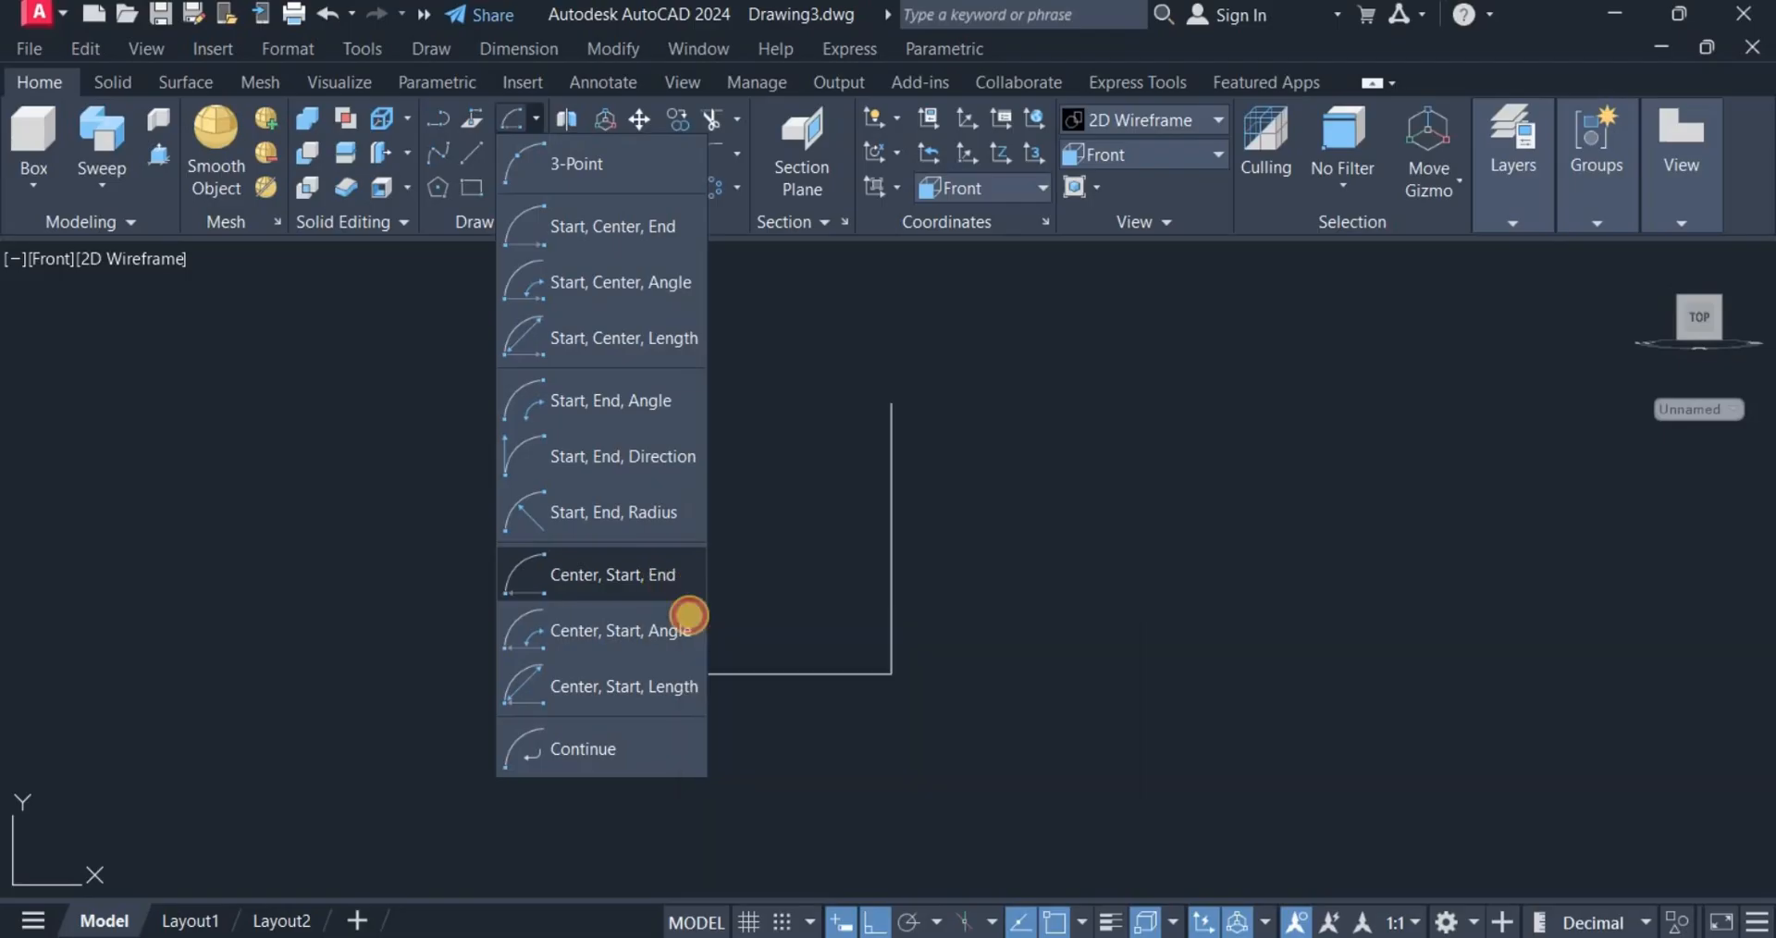
pyautogui.click(686, 596)
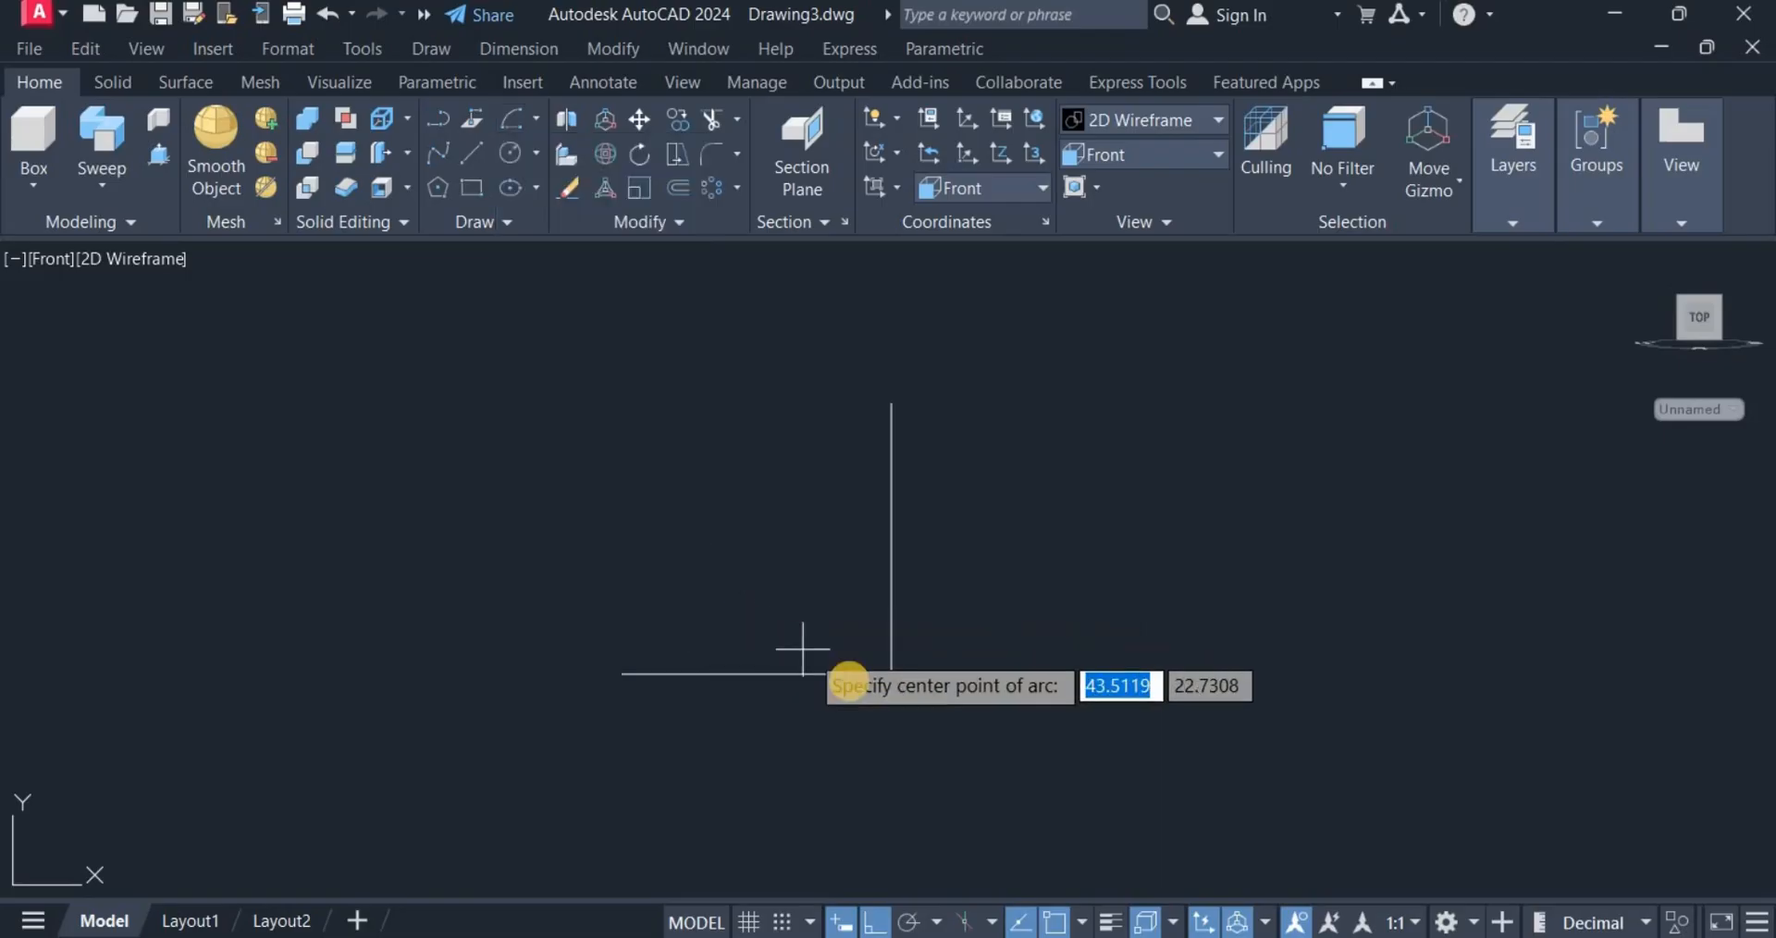
pyautogui.click(890, 674)
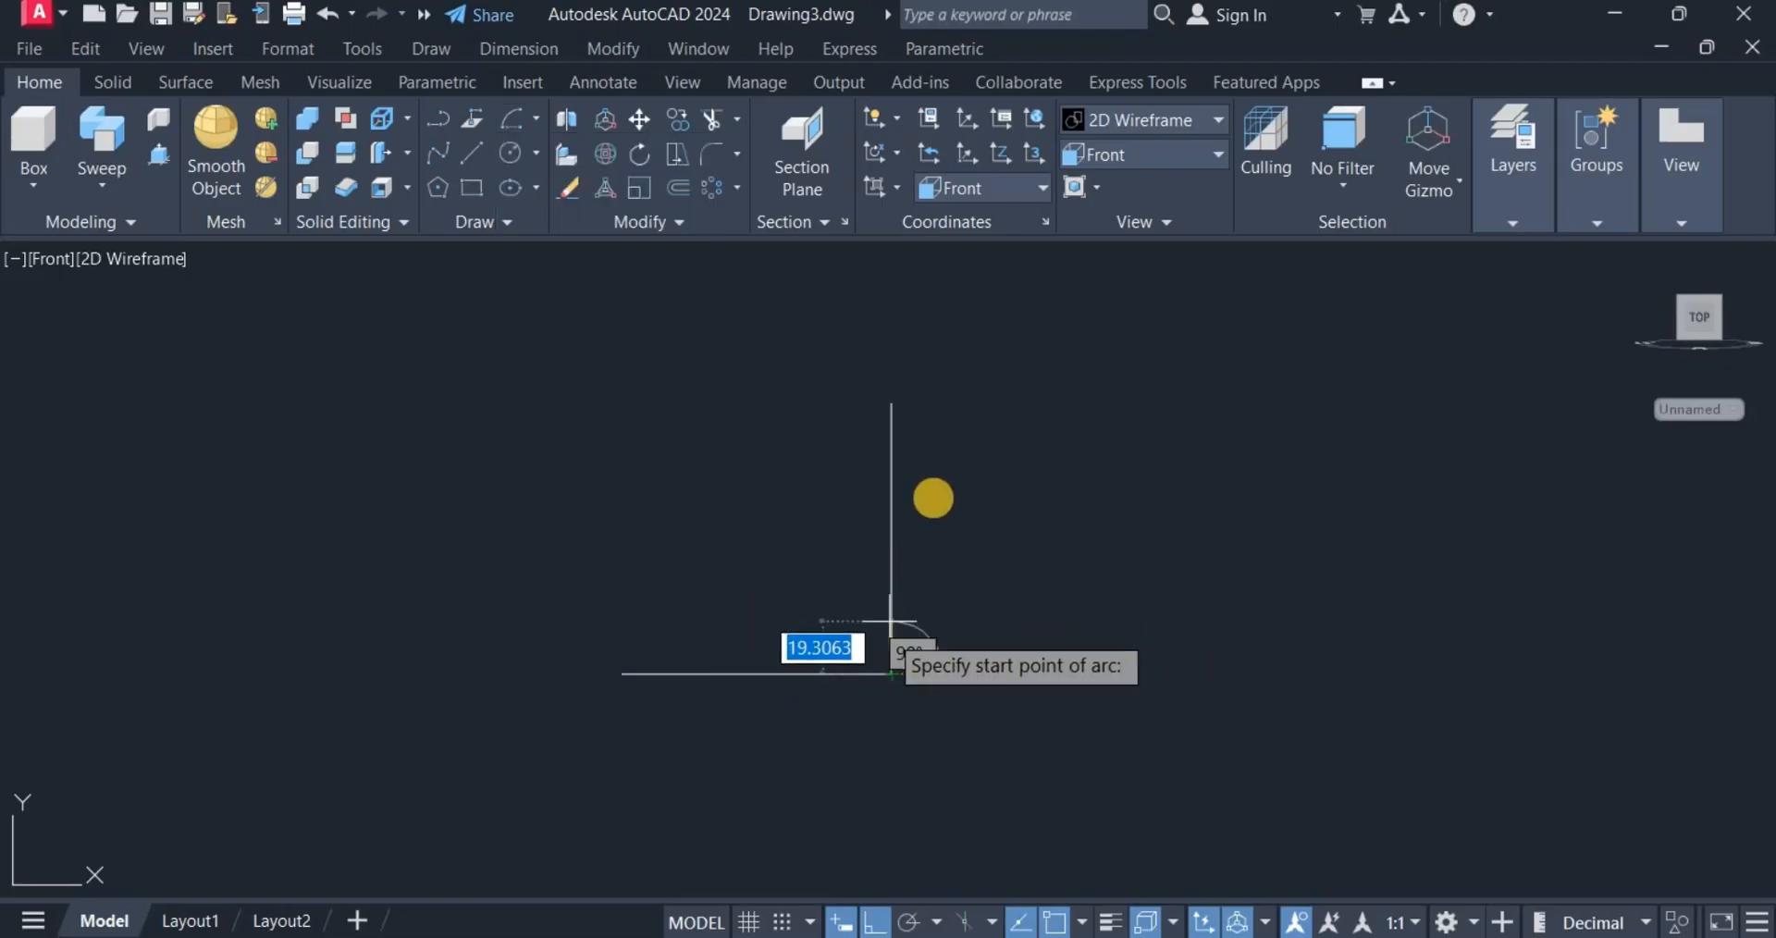
pyautogui.click(891, 403)
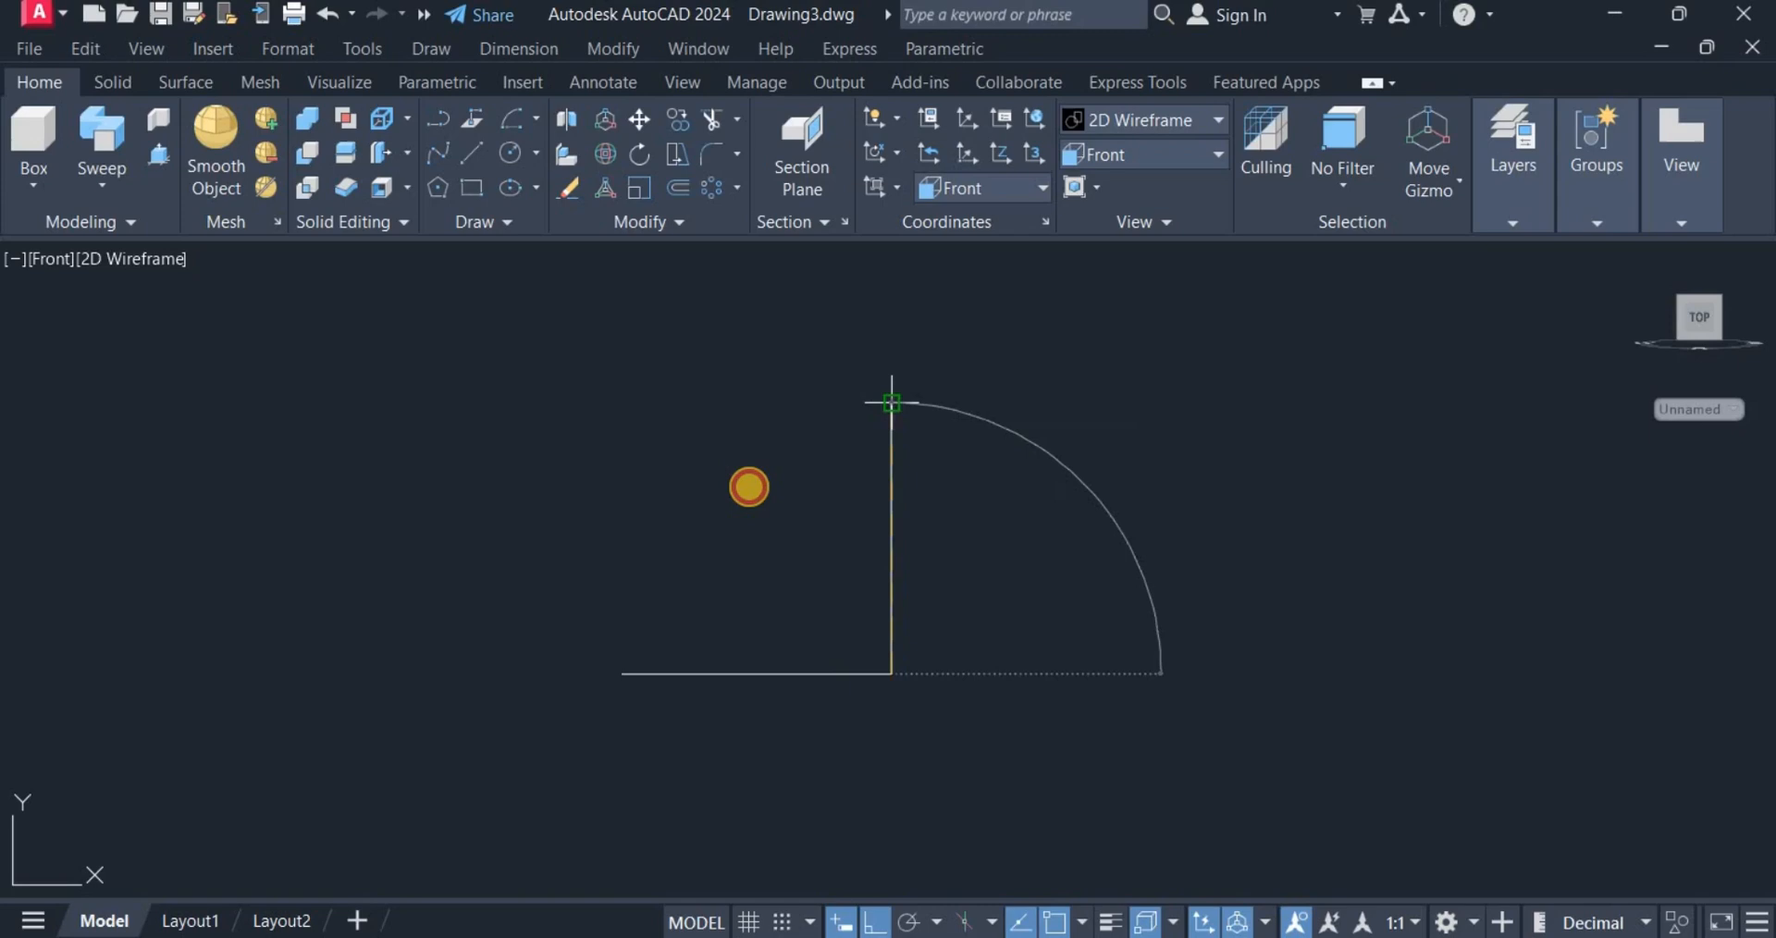
pyautogui.click(623, 673)
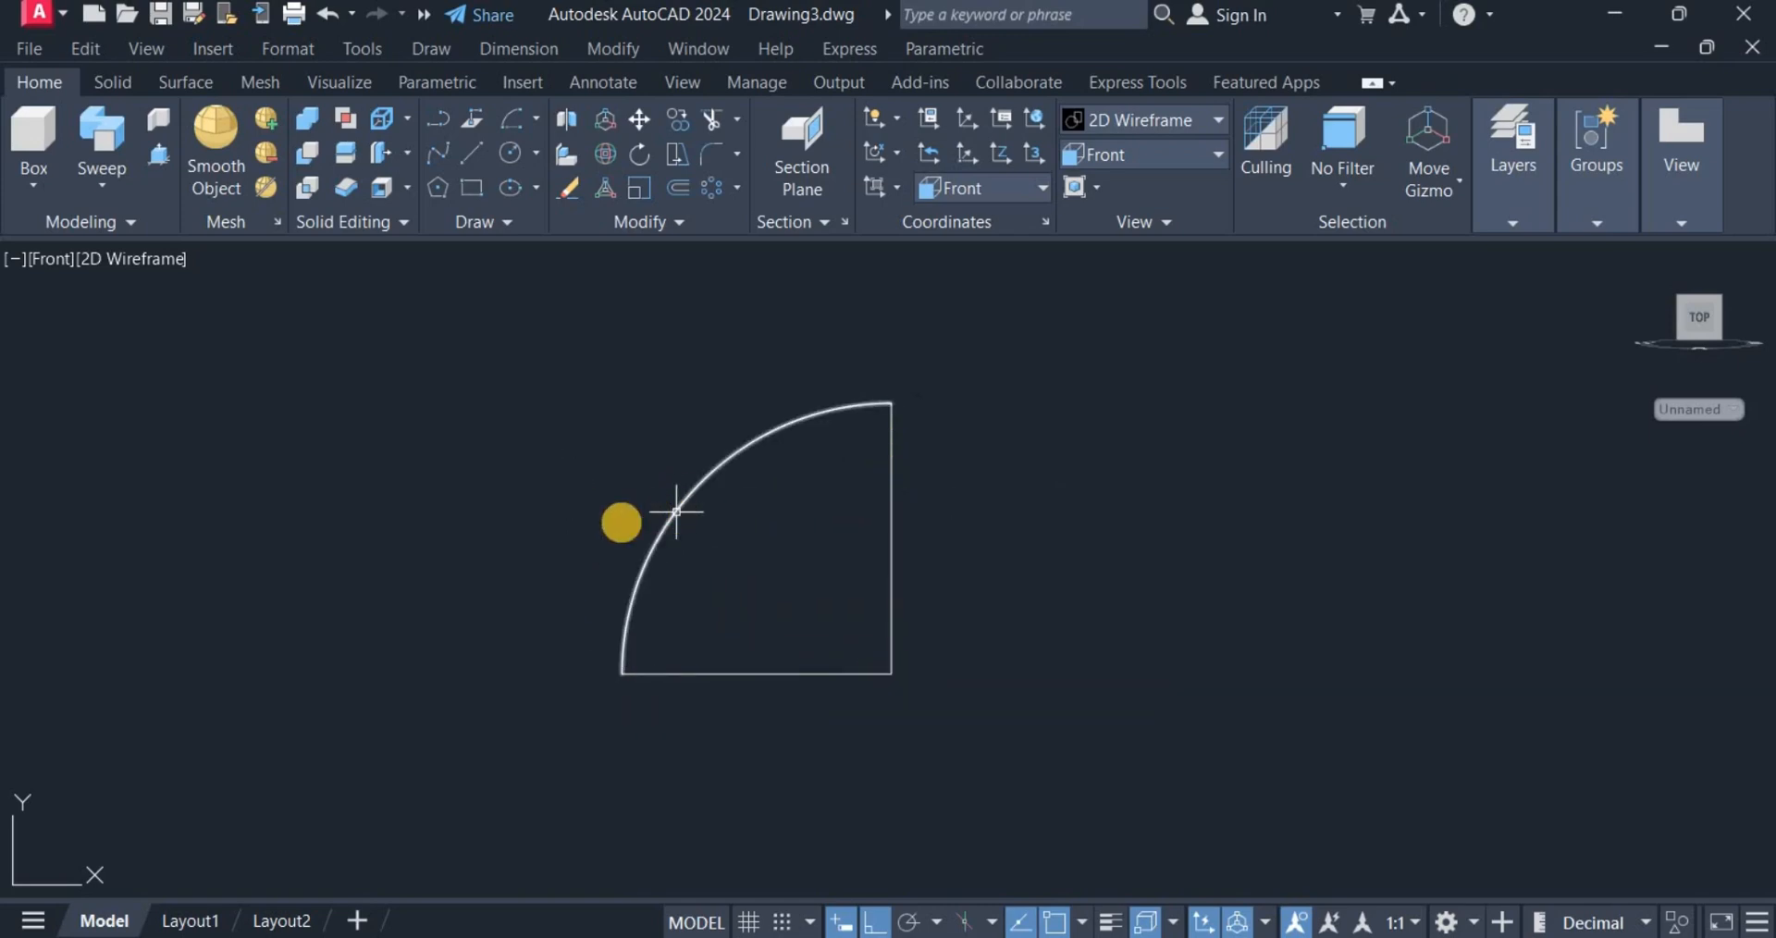
# Erase the horizontal and vertical construction lines, keeping only the quarter arc.
pyautogui.click(940, 714)
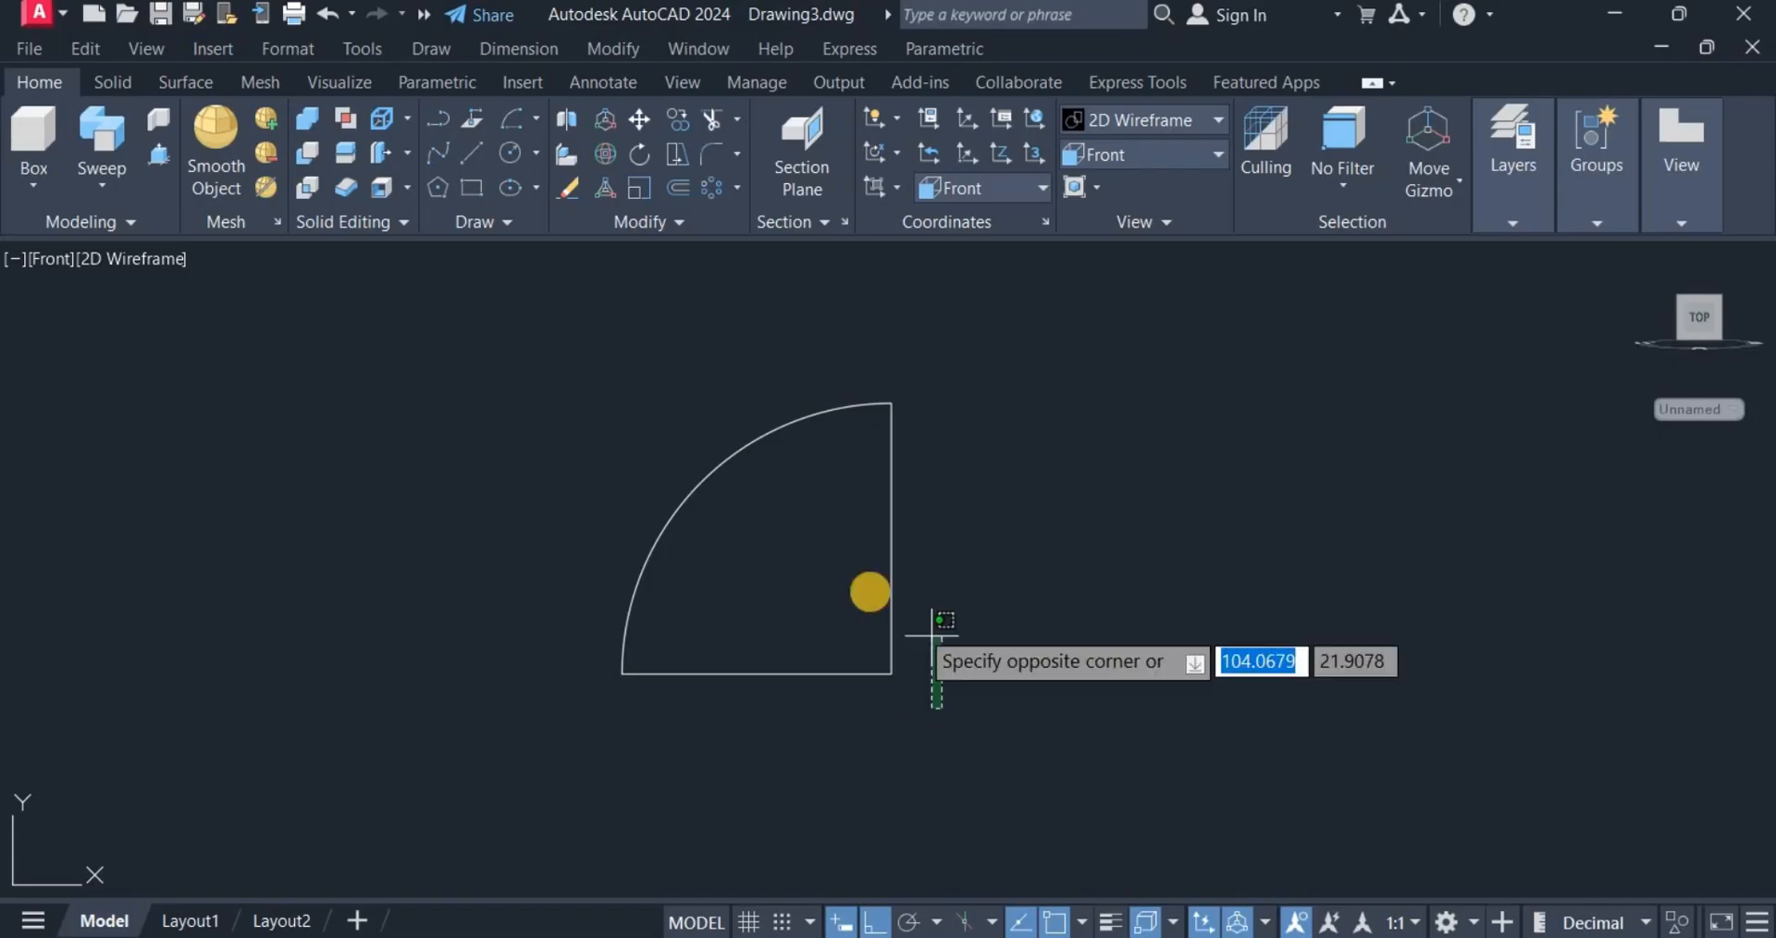
pyautogui.click(821, 606)
pyautogui.rightClick(1012, 452)
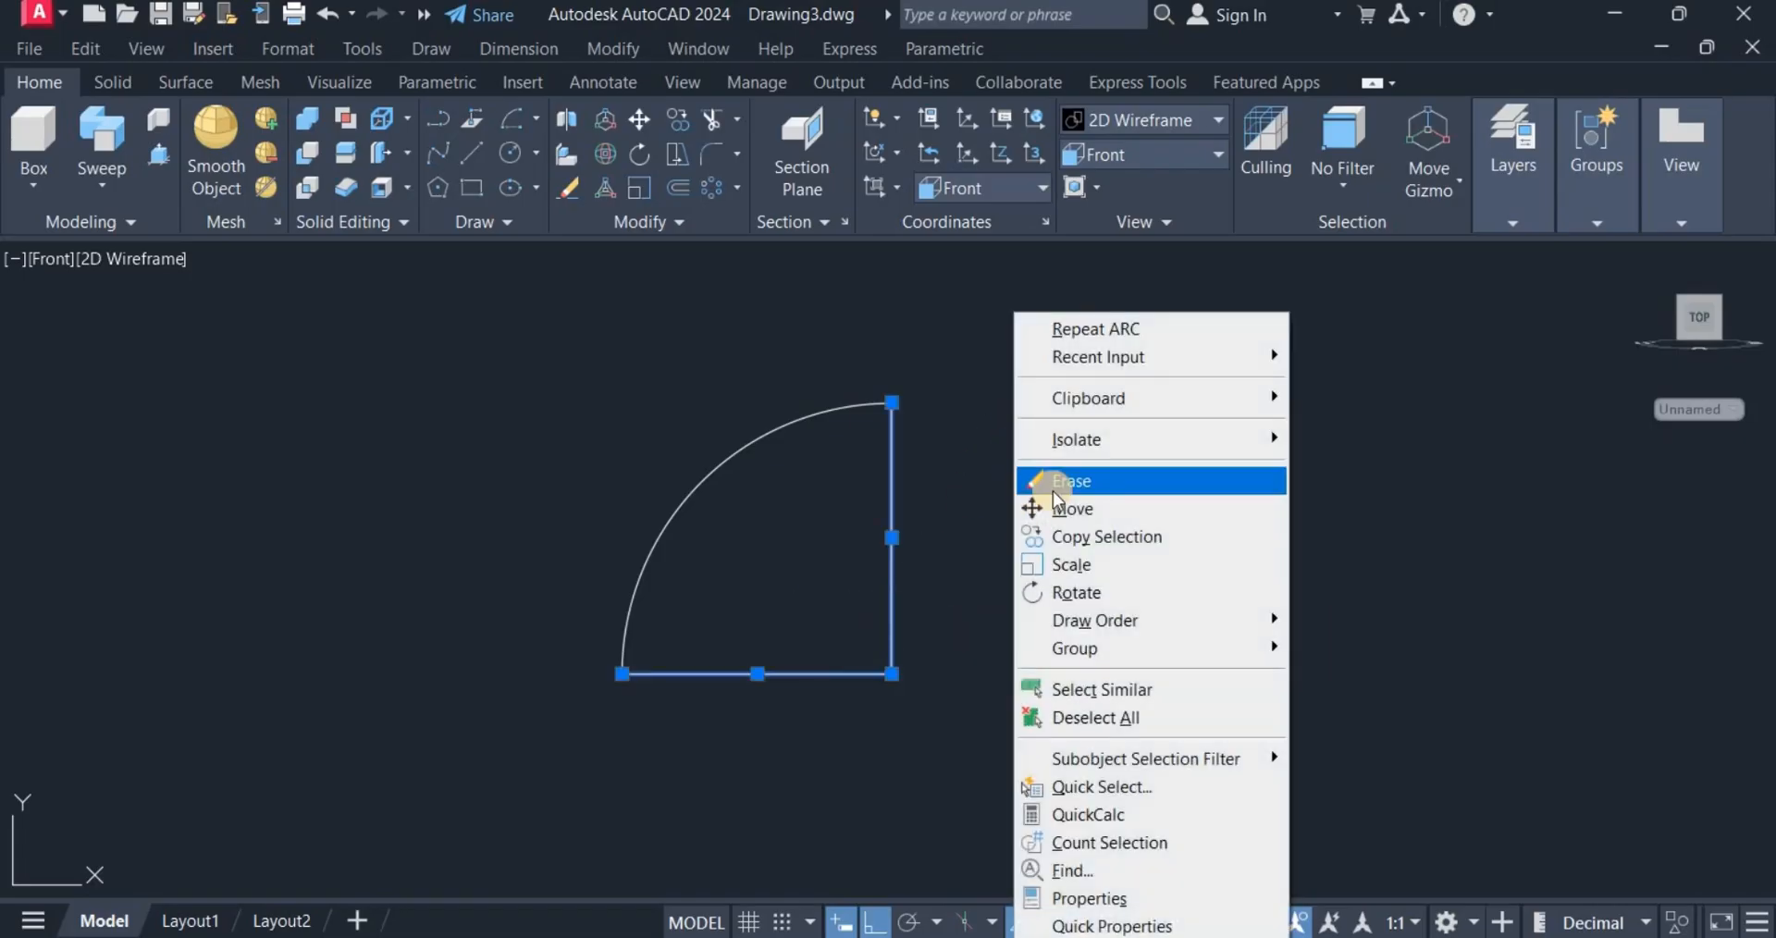
pyautogui.click(1047, 481)
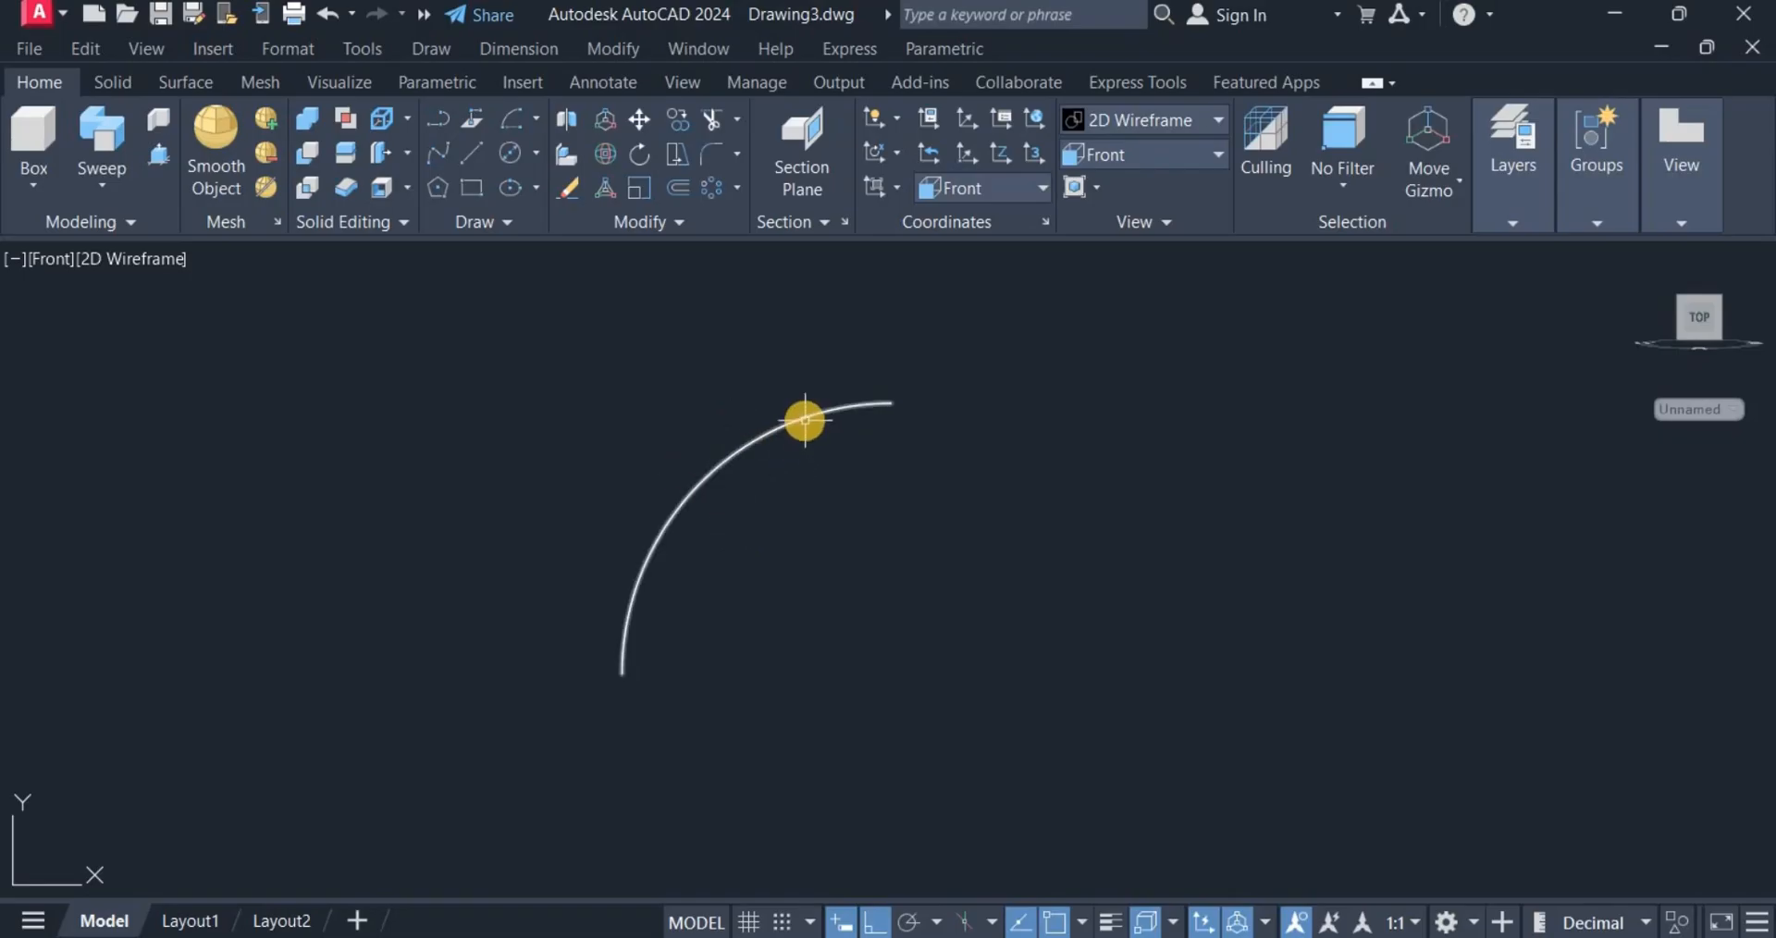
# Draw a Center, Diameter circle with a diameter of 60 in the empty space to the right of the arc.
pyautogui.click(535, 155)
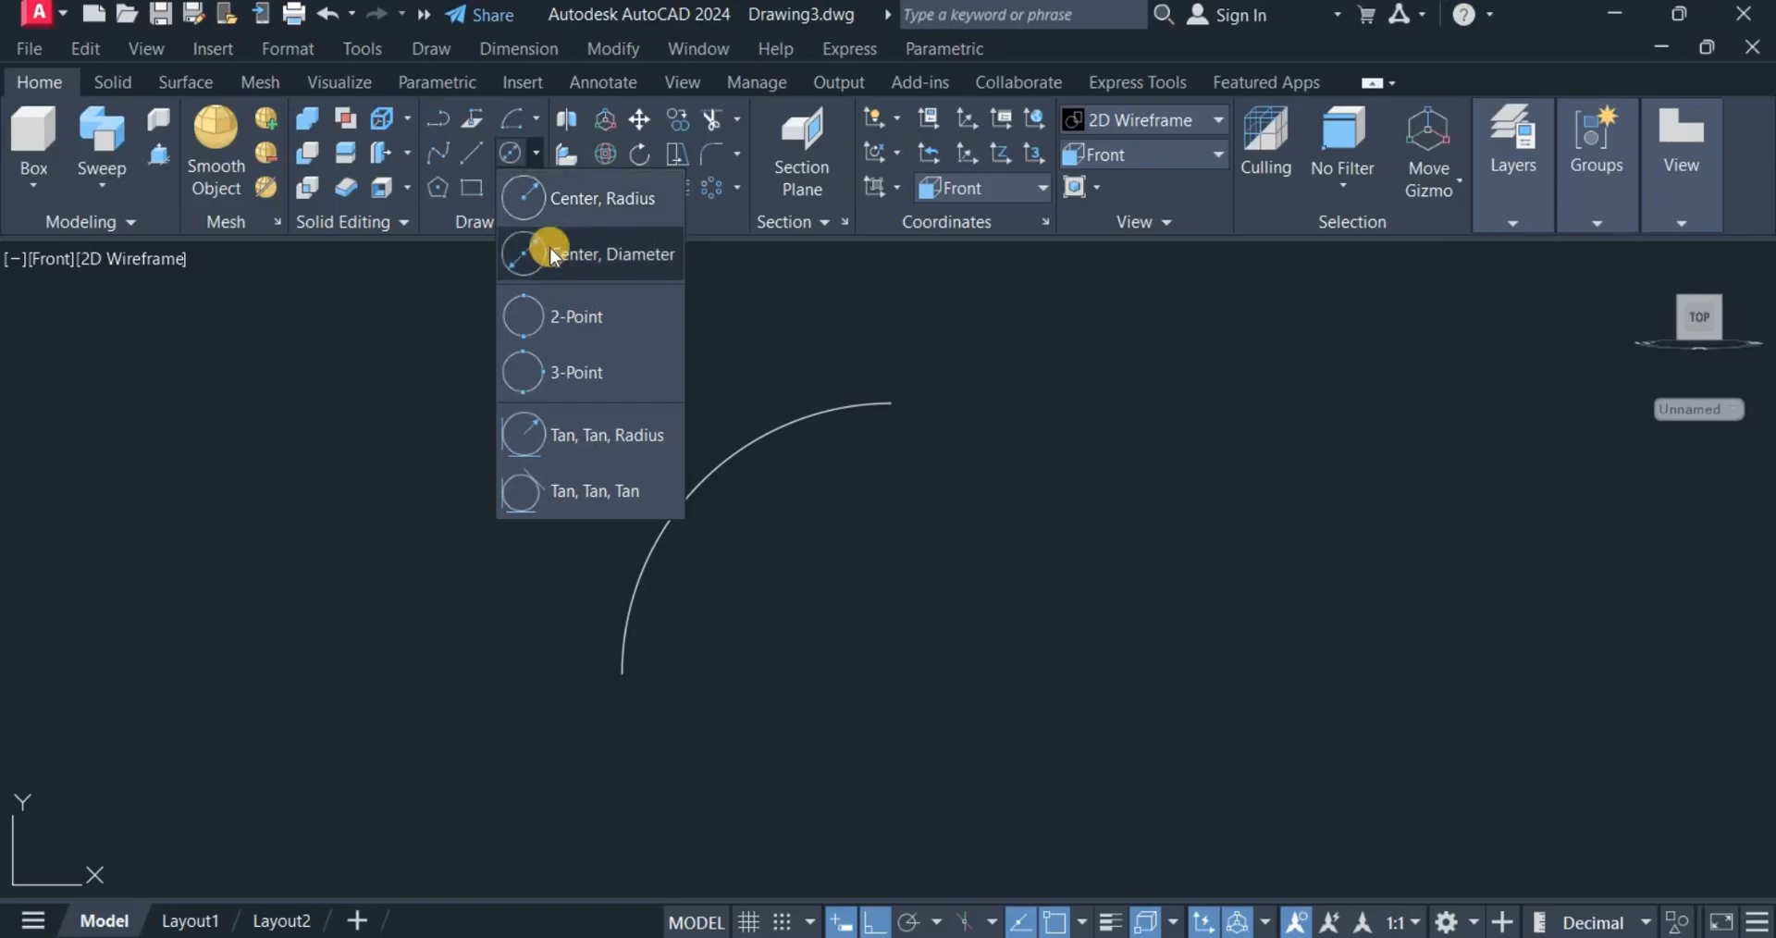
pyautogui.click(612, 253)
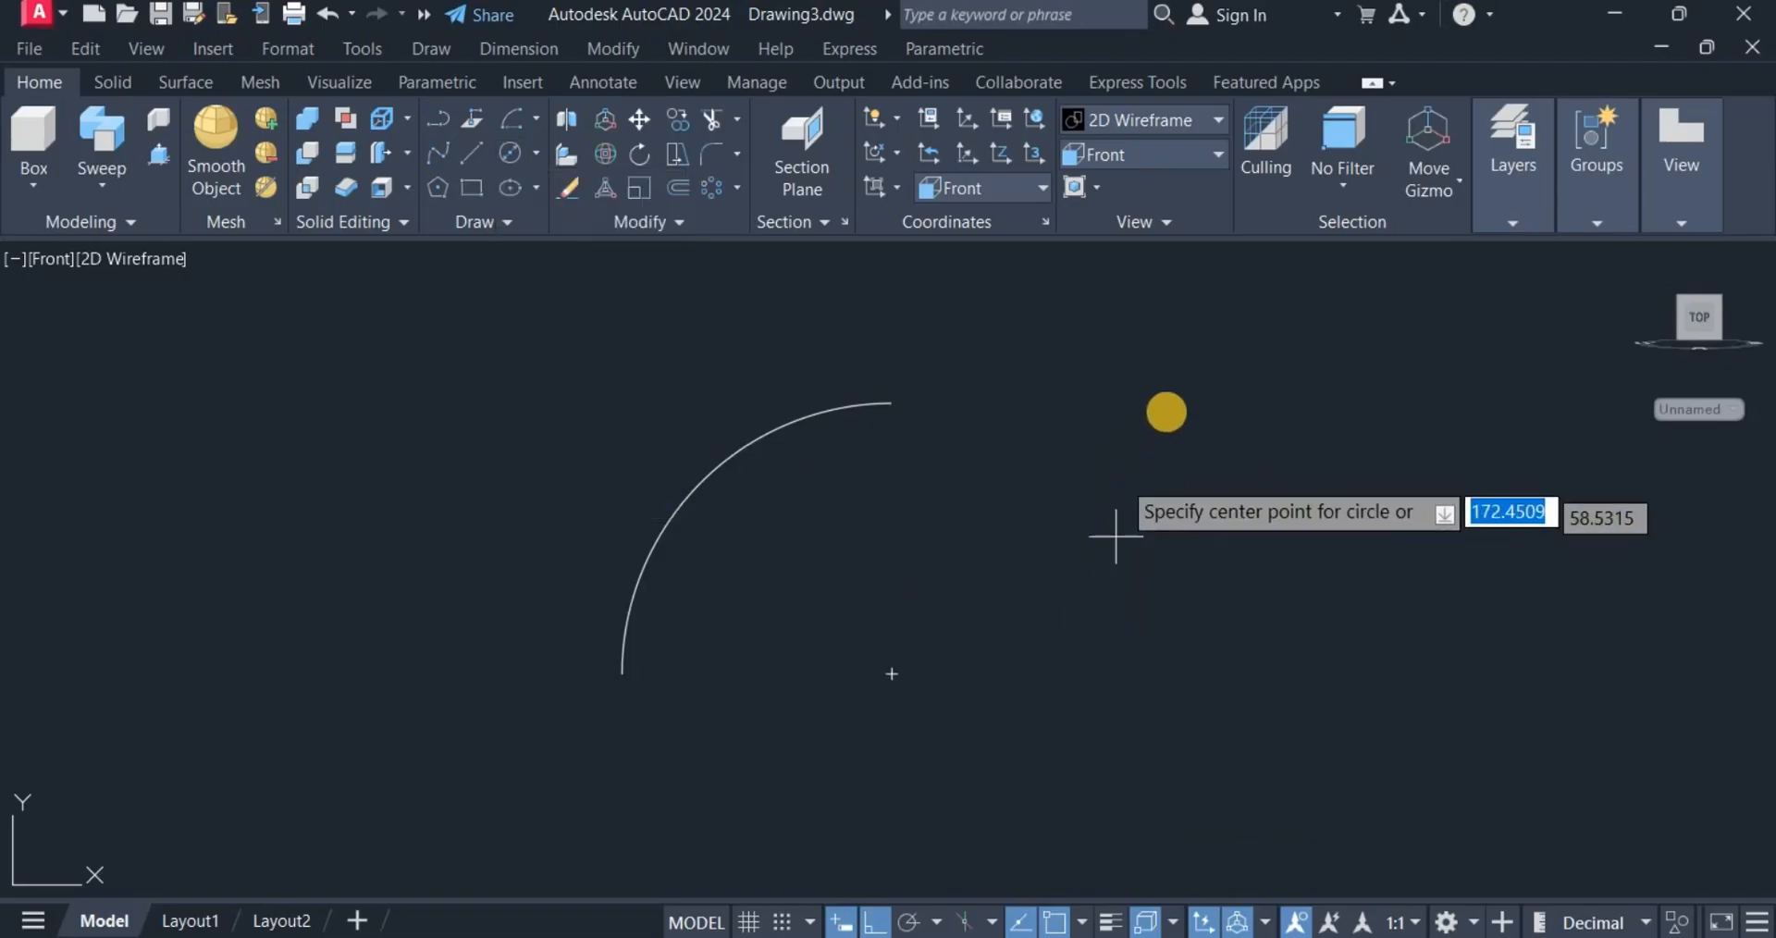
pyautogui.click(1169, 429)
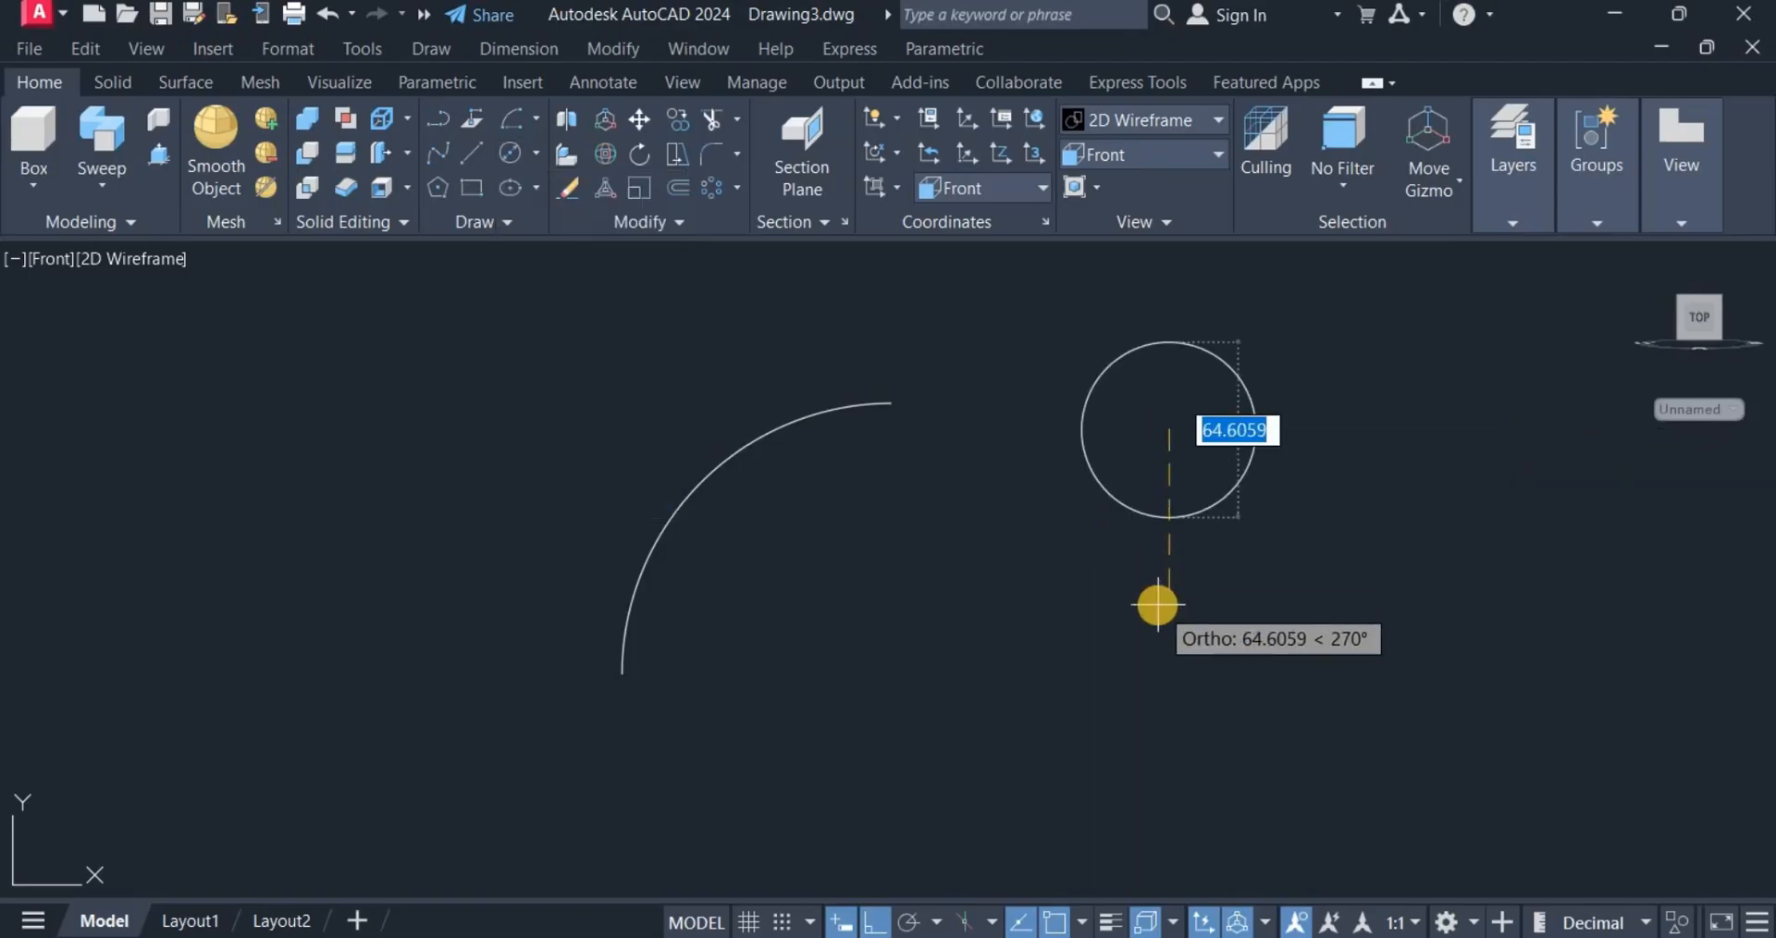
pyautogui.write('60')
pyautogui.press('Return')
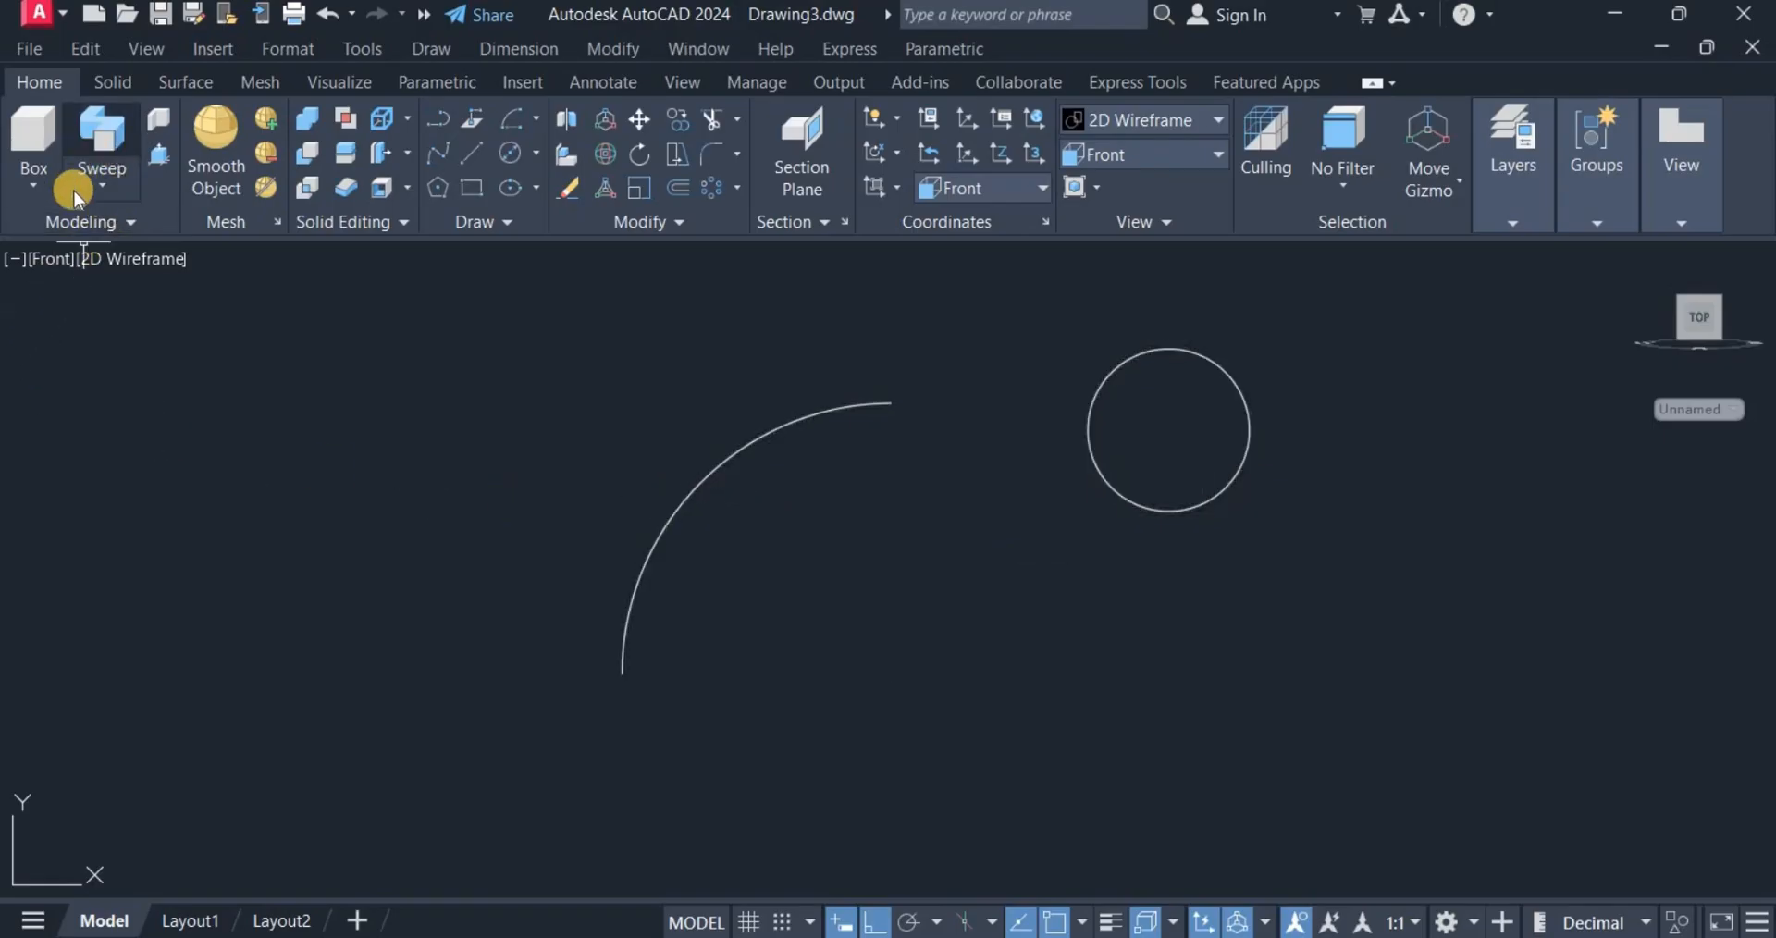
# Sweep the 60-diameter circle along the quarter arc to form the curved solid.
pyautogui.click(99, 194)
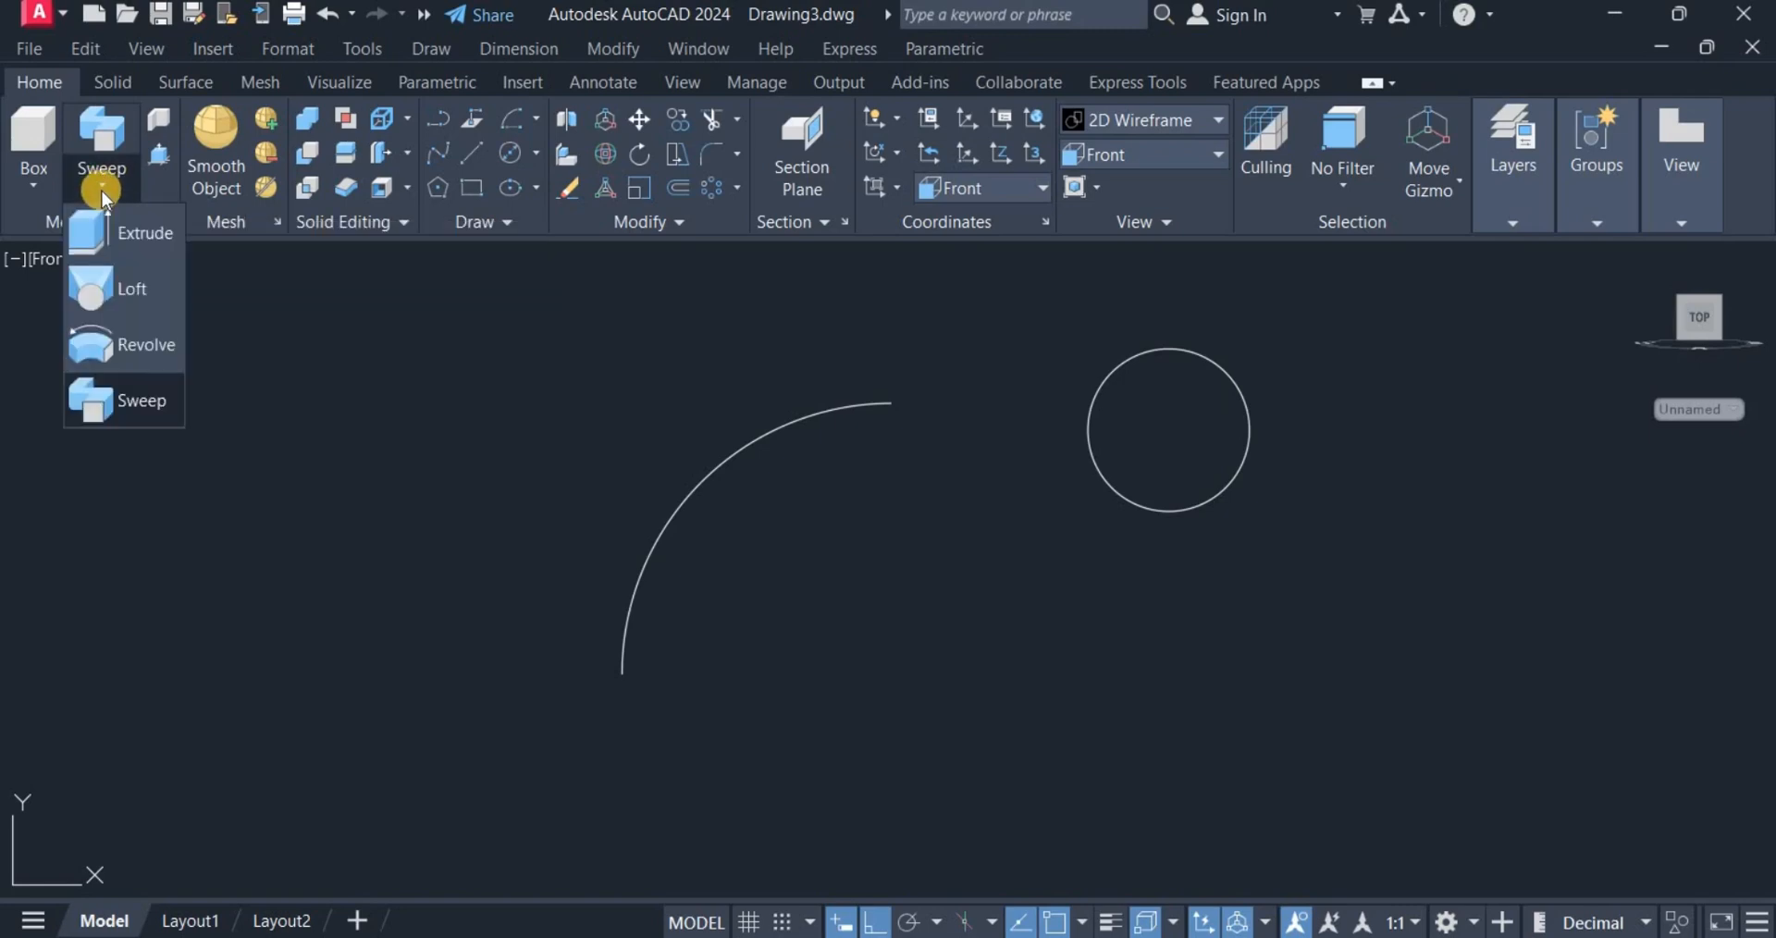
pyautogui.click(102, 403)
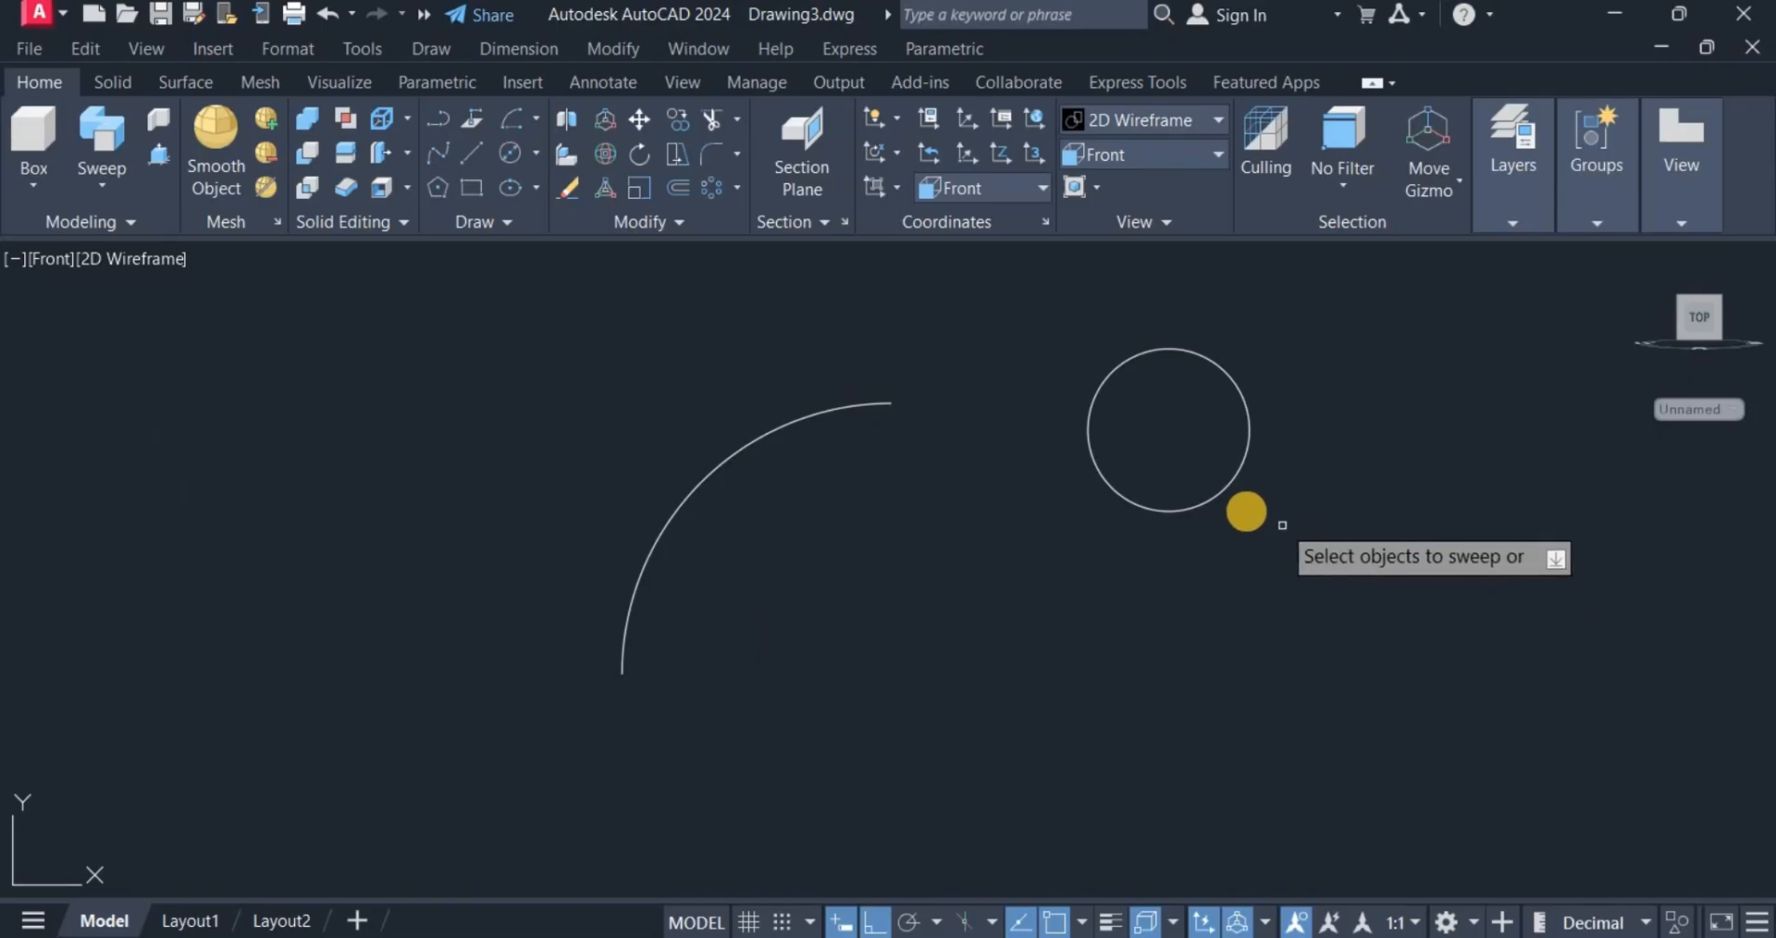
pyautogui.click(1221, 491)
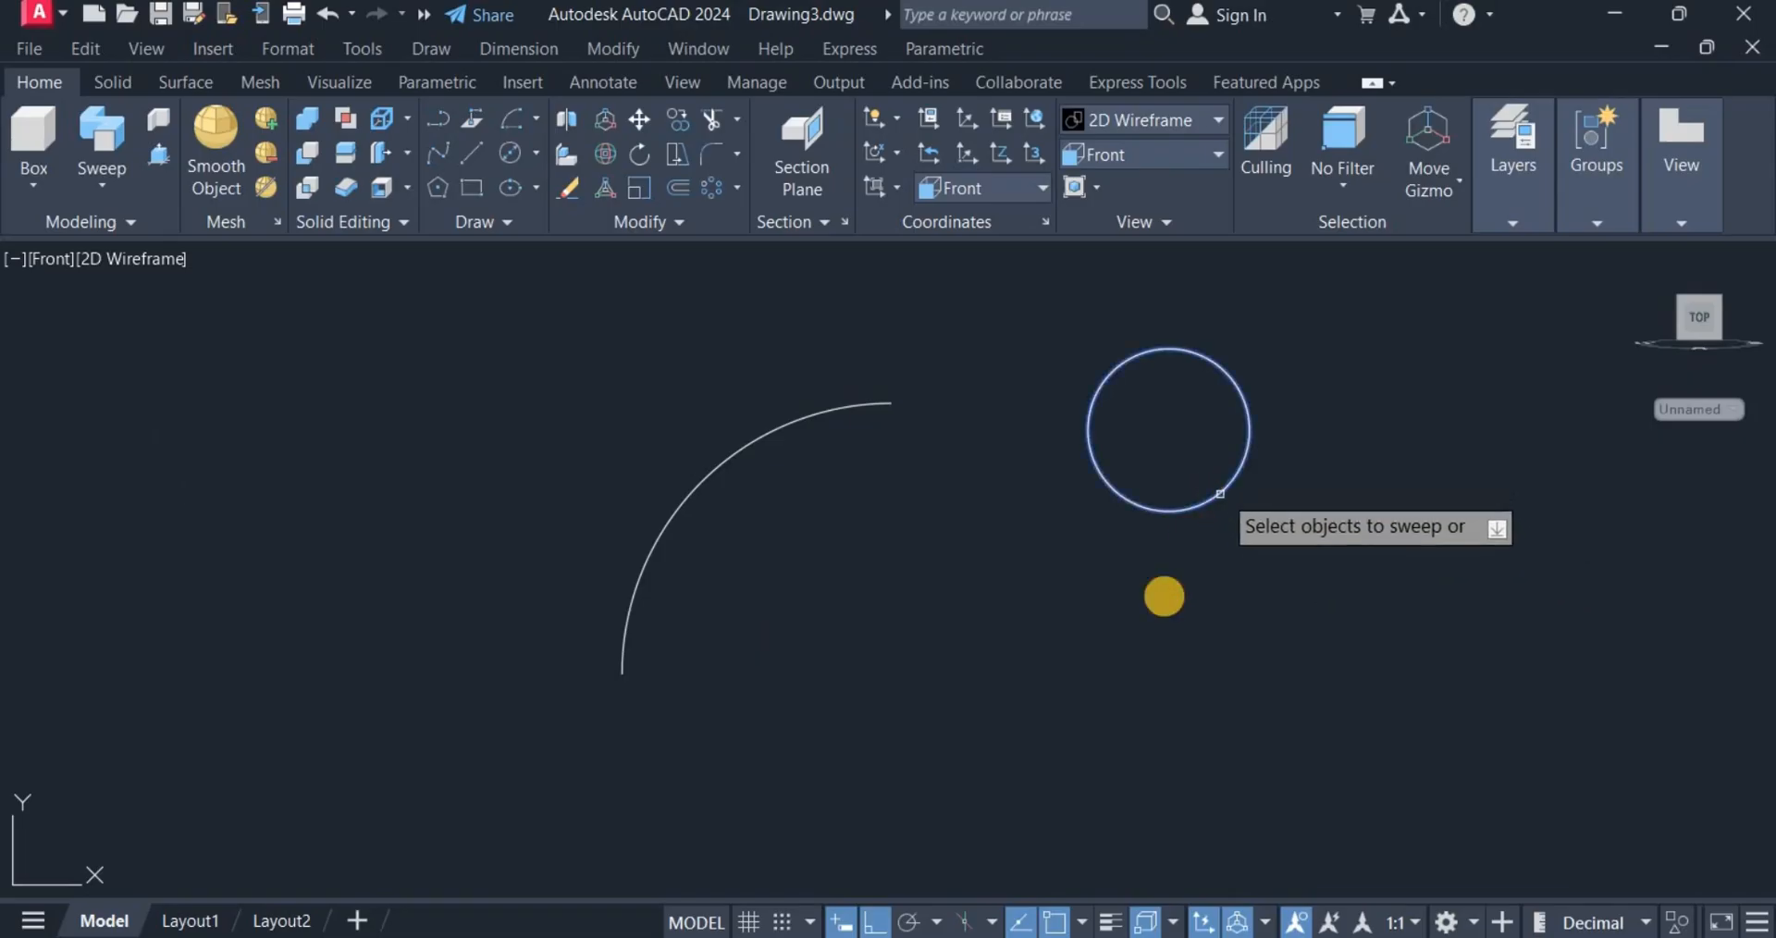
pyautogui.rightClick(1104, 610)
pyautogui.click(1152, 629)
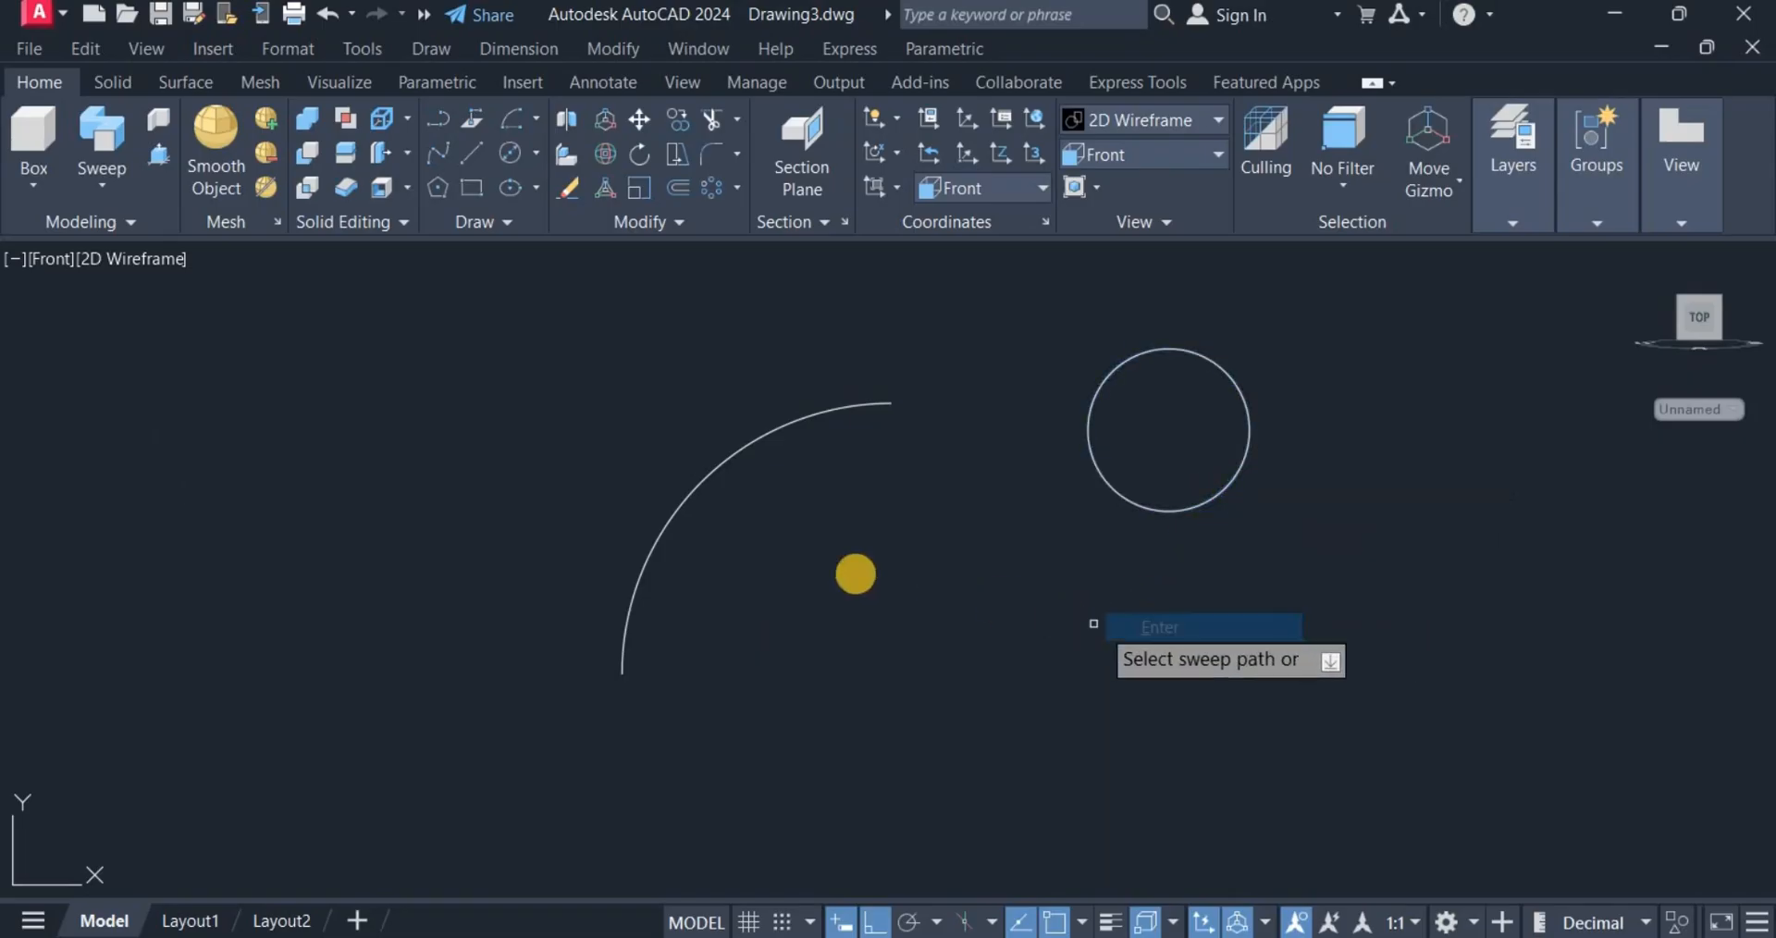
pyautogui.click(713, 465)
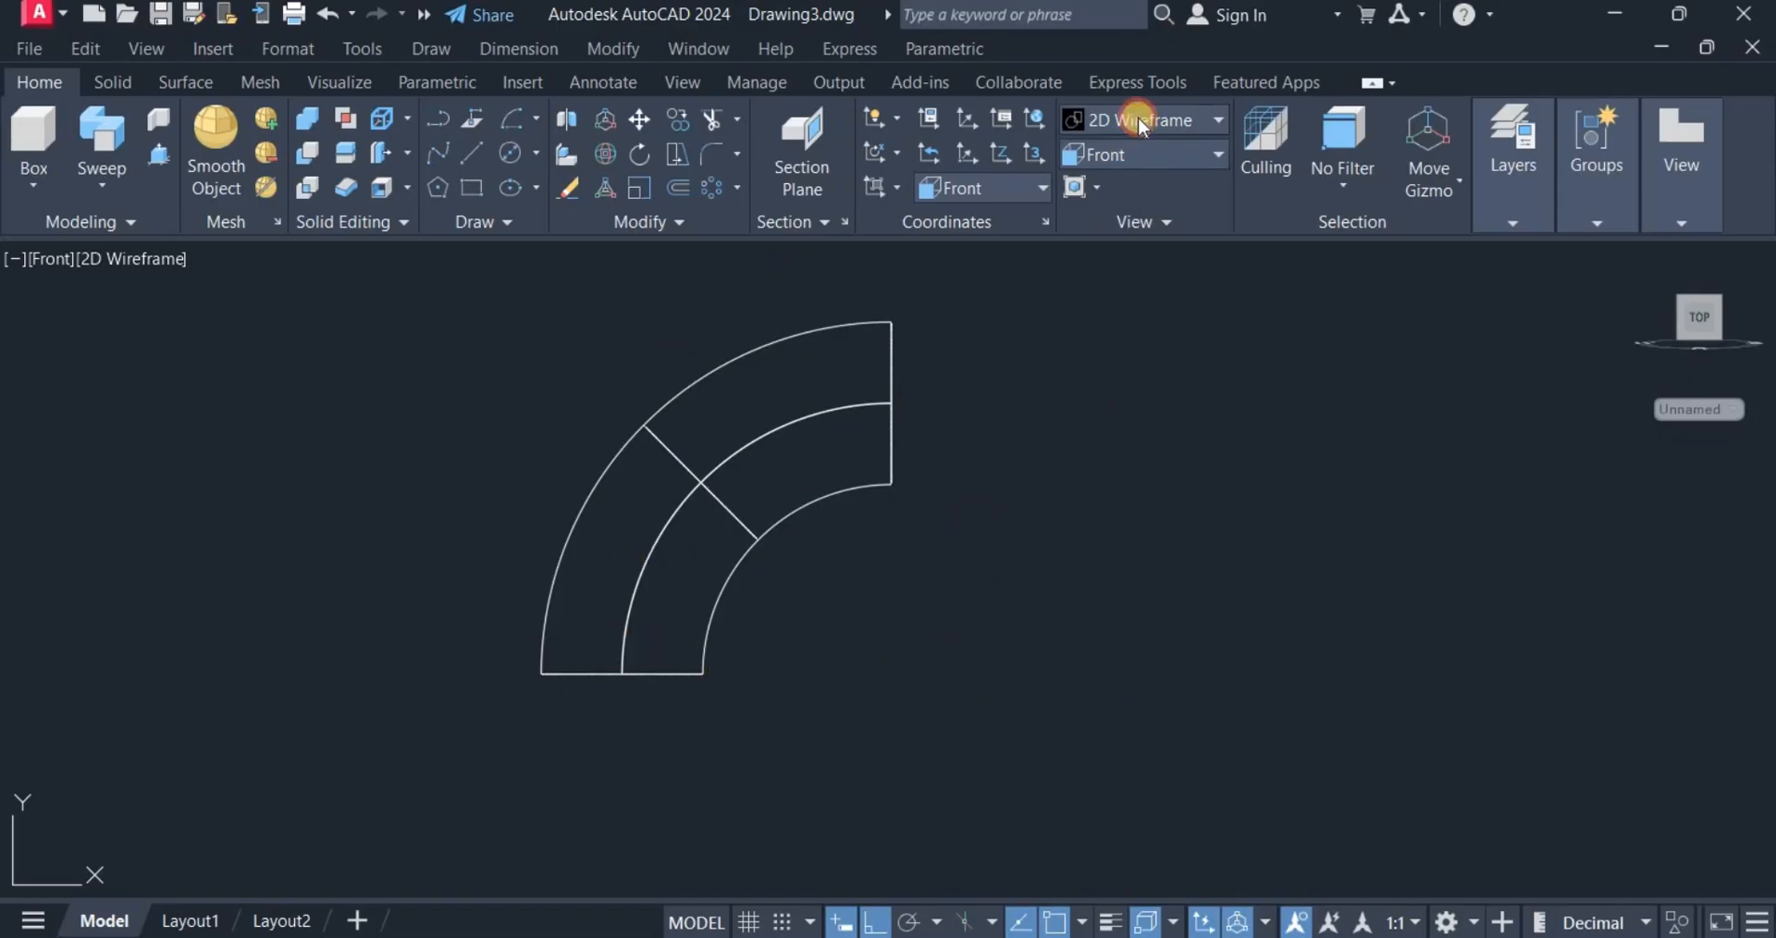
# Set the visual style to Shades of Gray and switch to the Right view.
pyautogui.click(1218, 119)
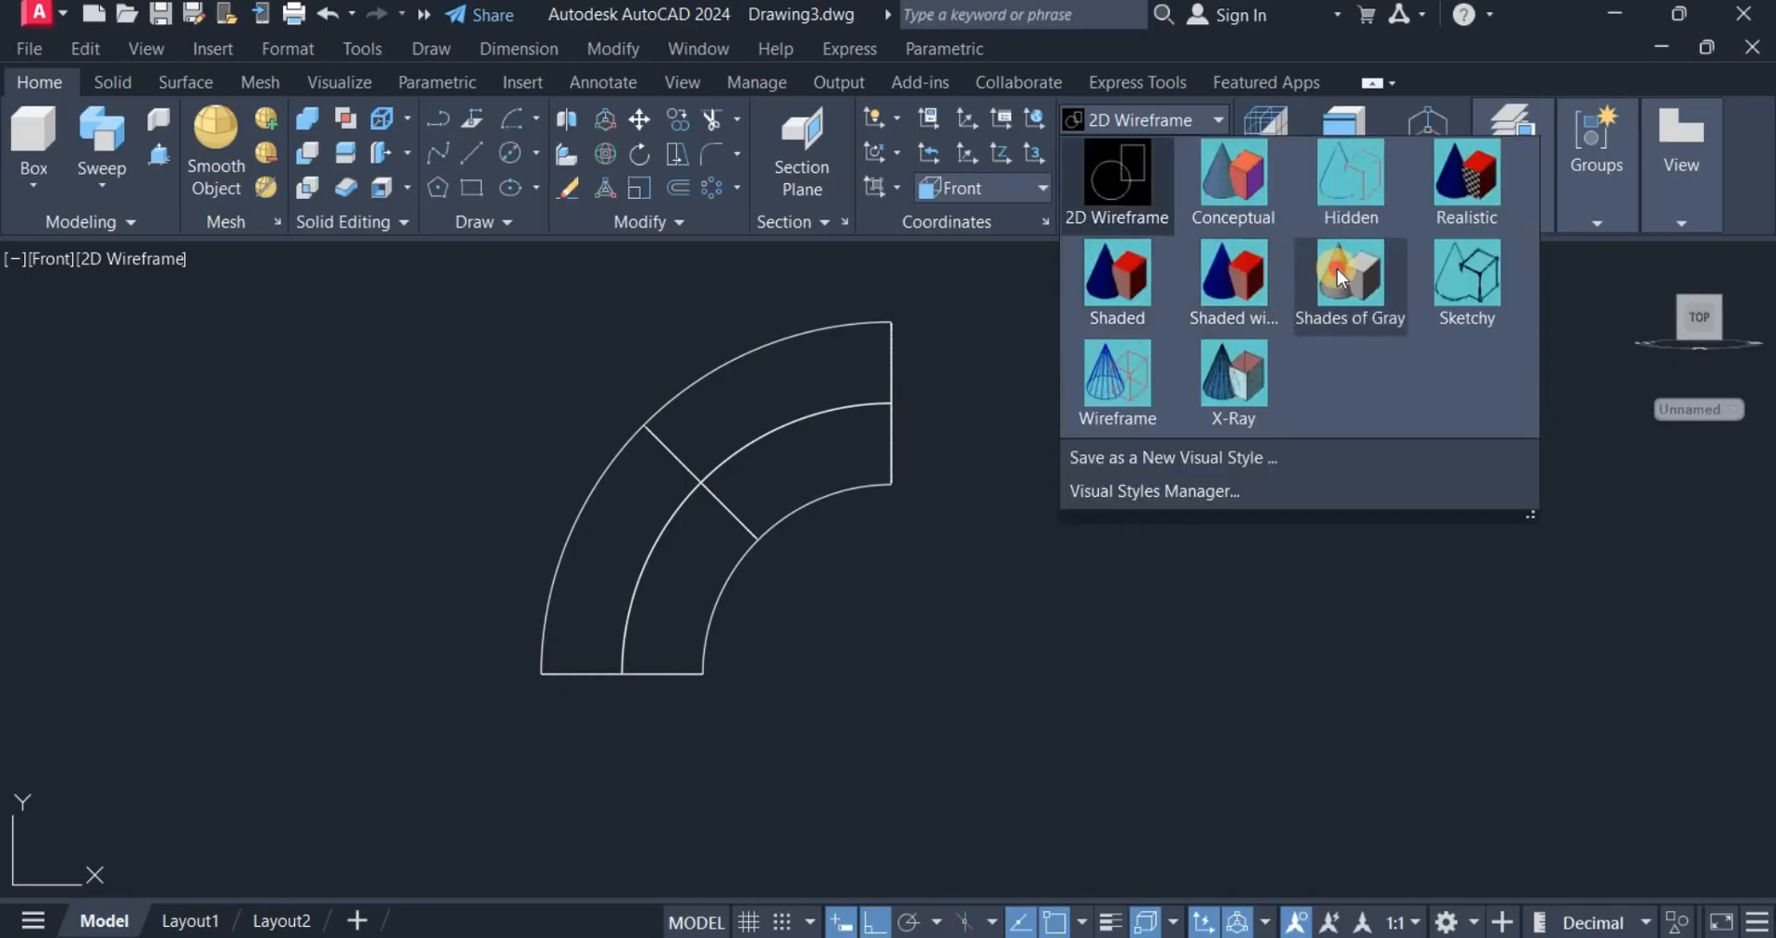
pyautogui.click(1337, 267)
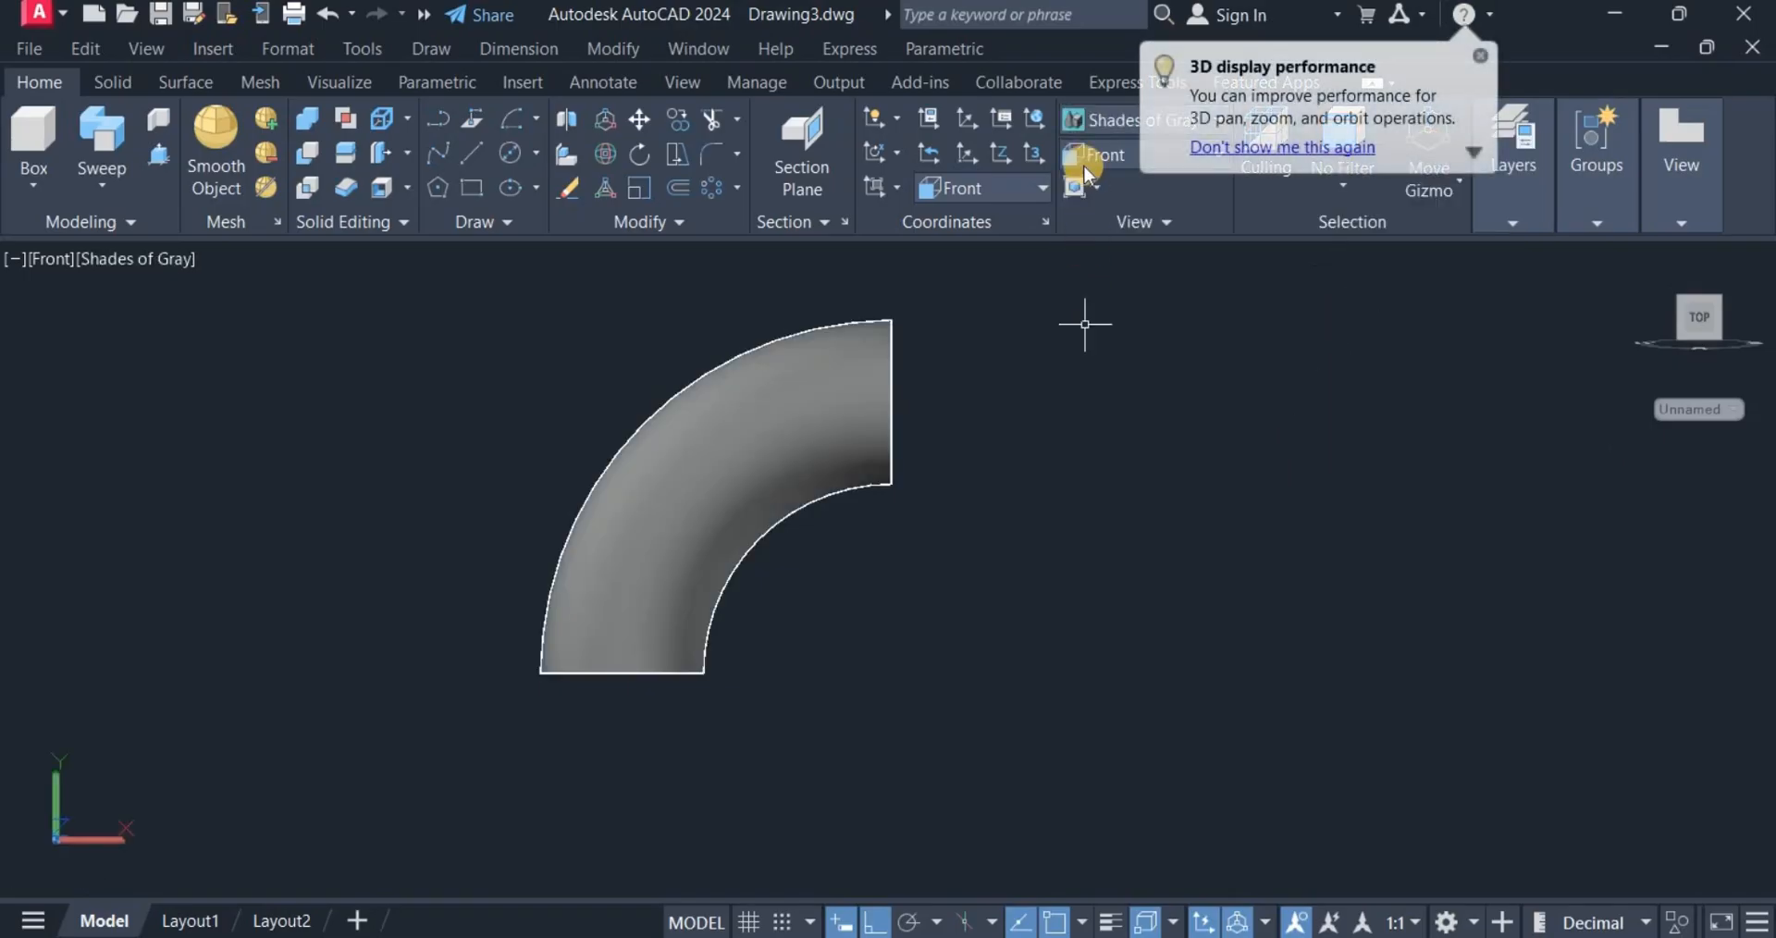
pyautogui.click(1110, 150)
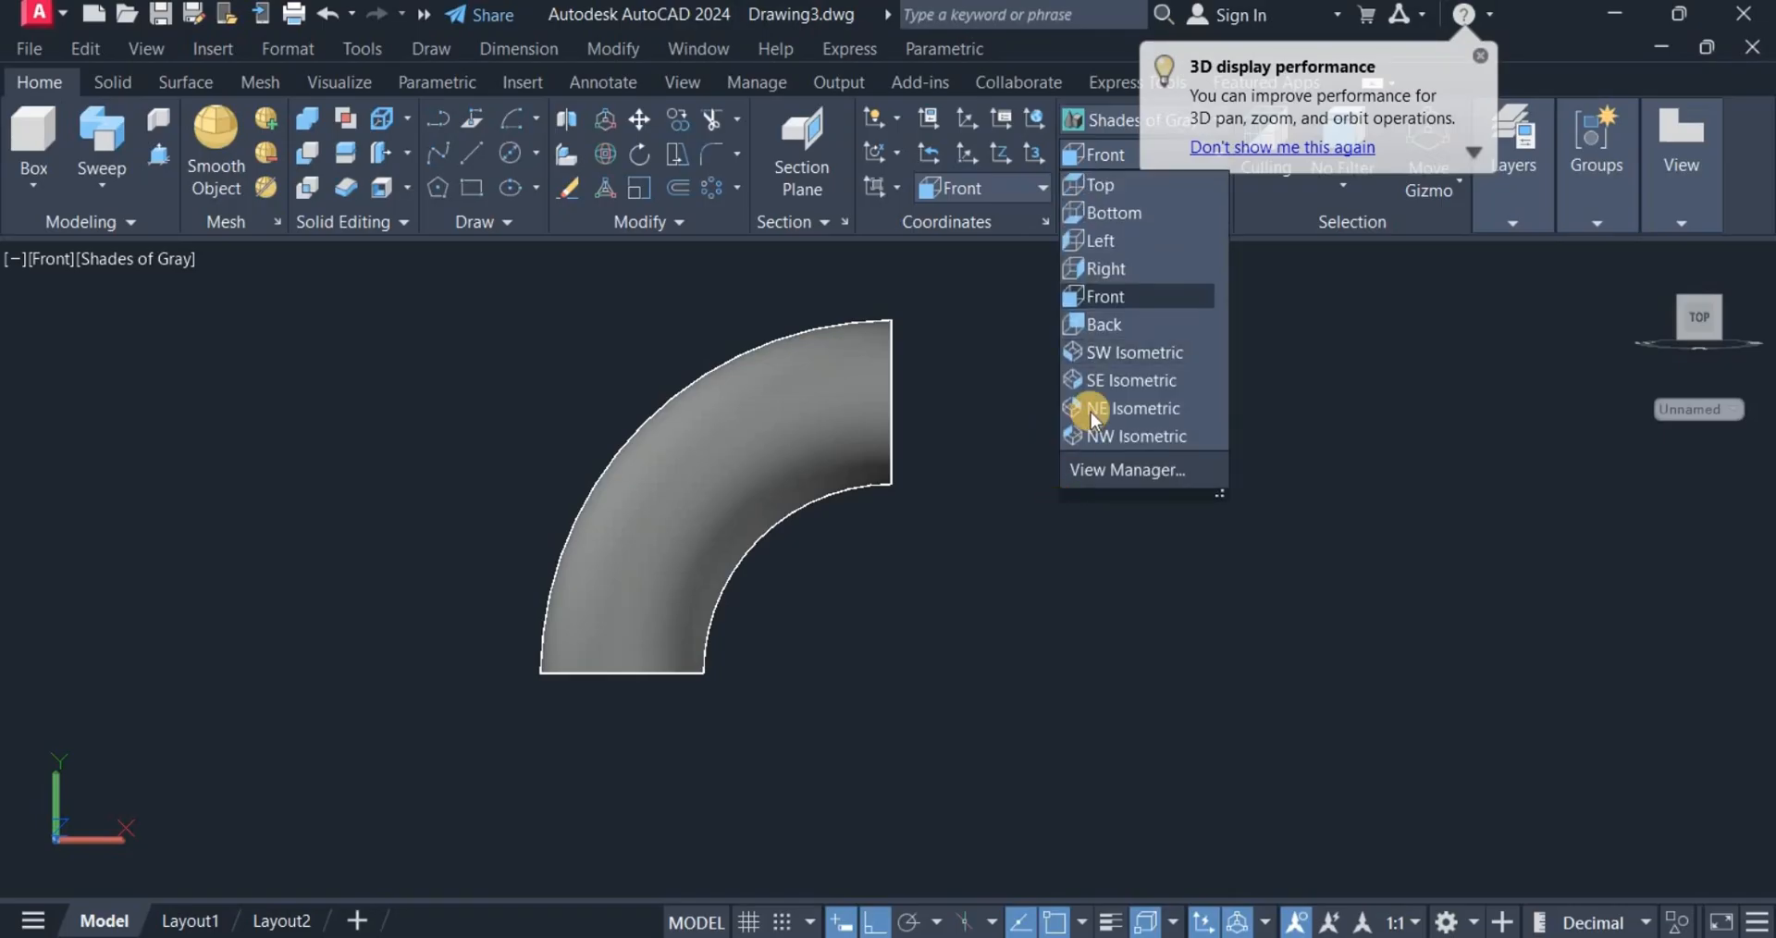
pyautogui.click(1118, 269)
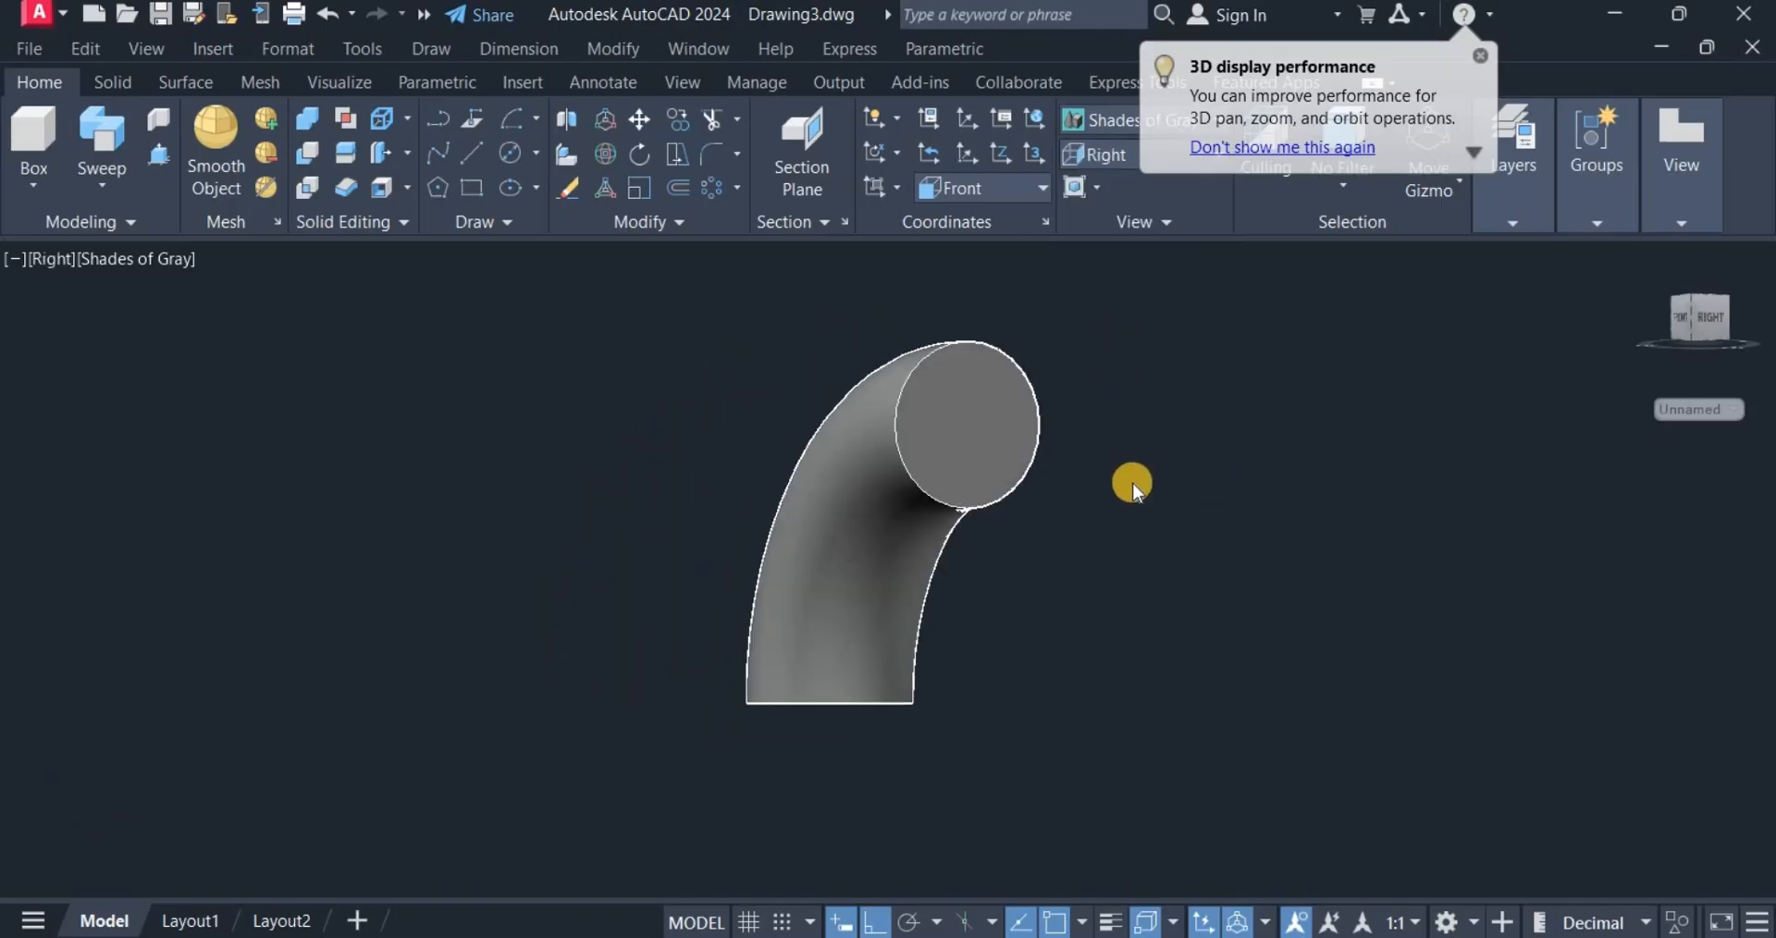
pyautogui.moveTo(1116, 466); pyautogui.dragTo(995, 621, button='middle')
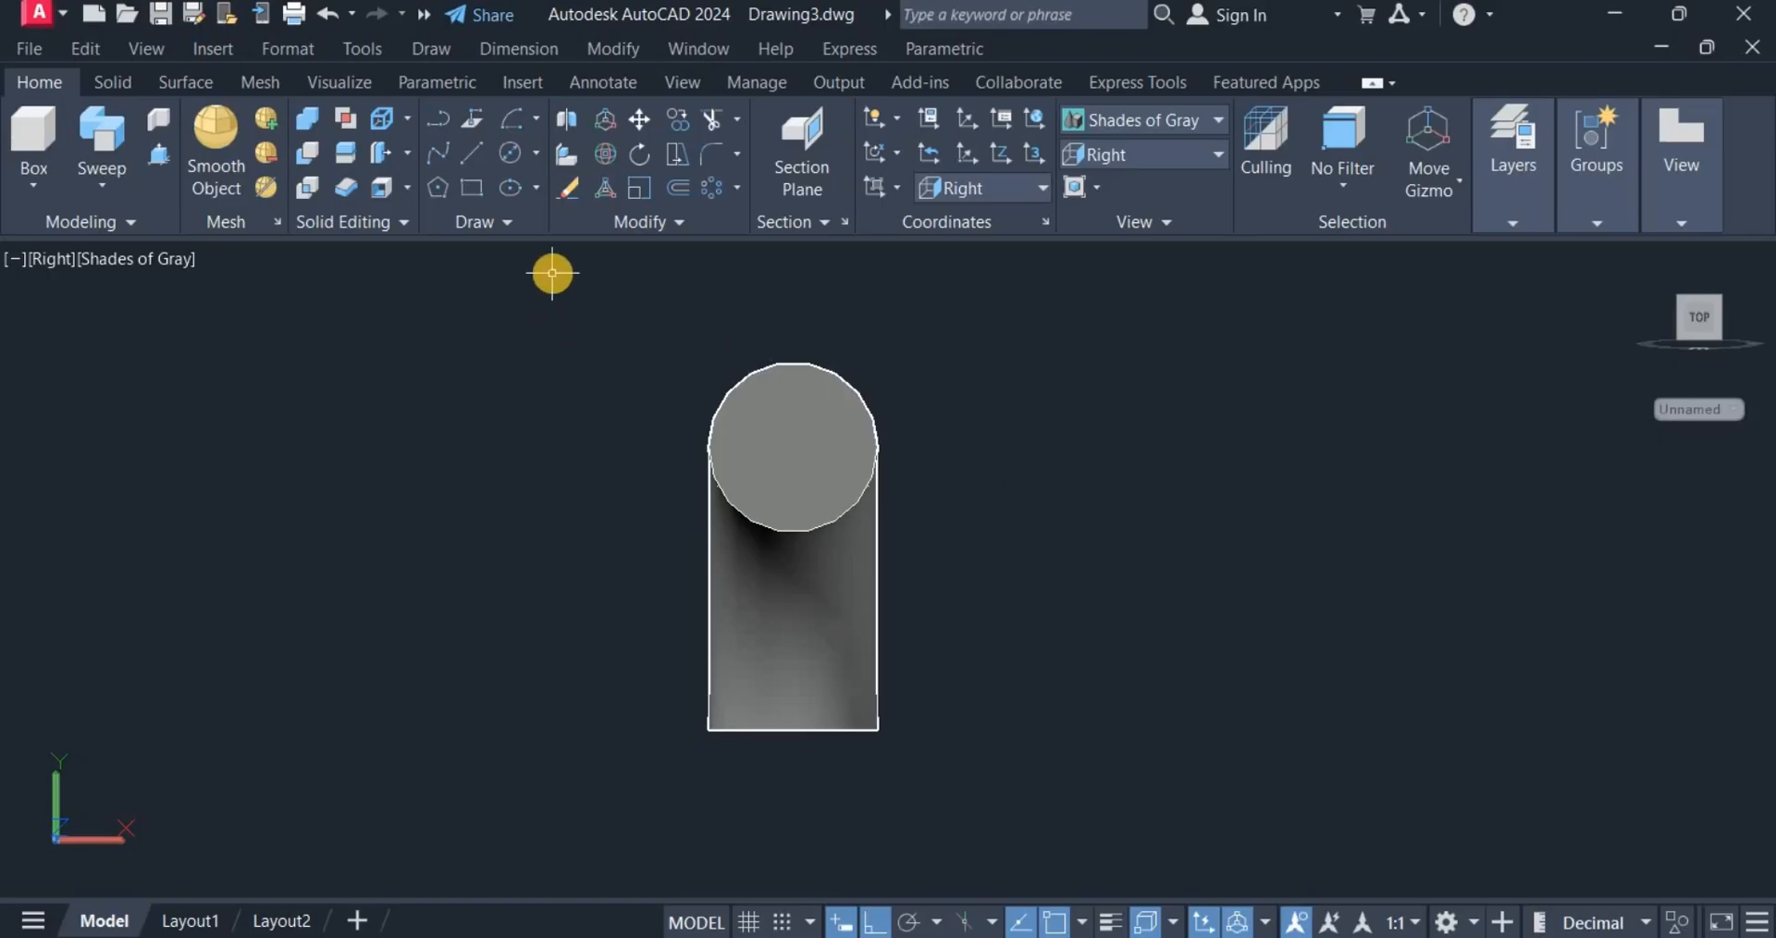
# Draw two concentric Center, Diameter circles with diameters of 100 and 80 in the empty space to the right of the swept solid.
pyautogui.click(536, 153)
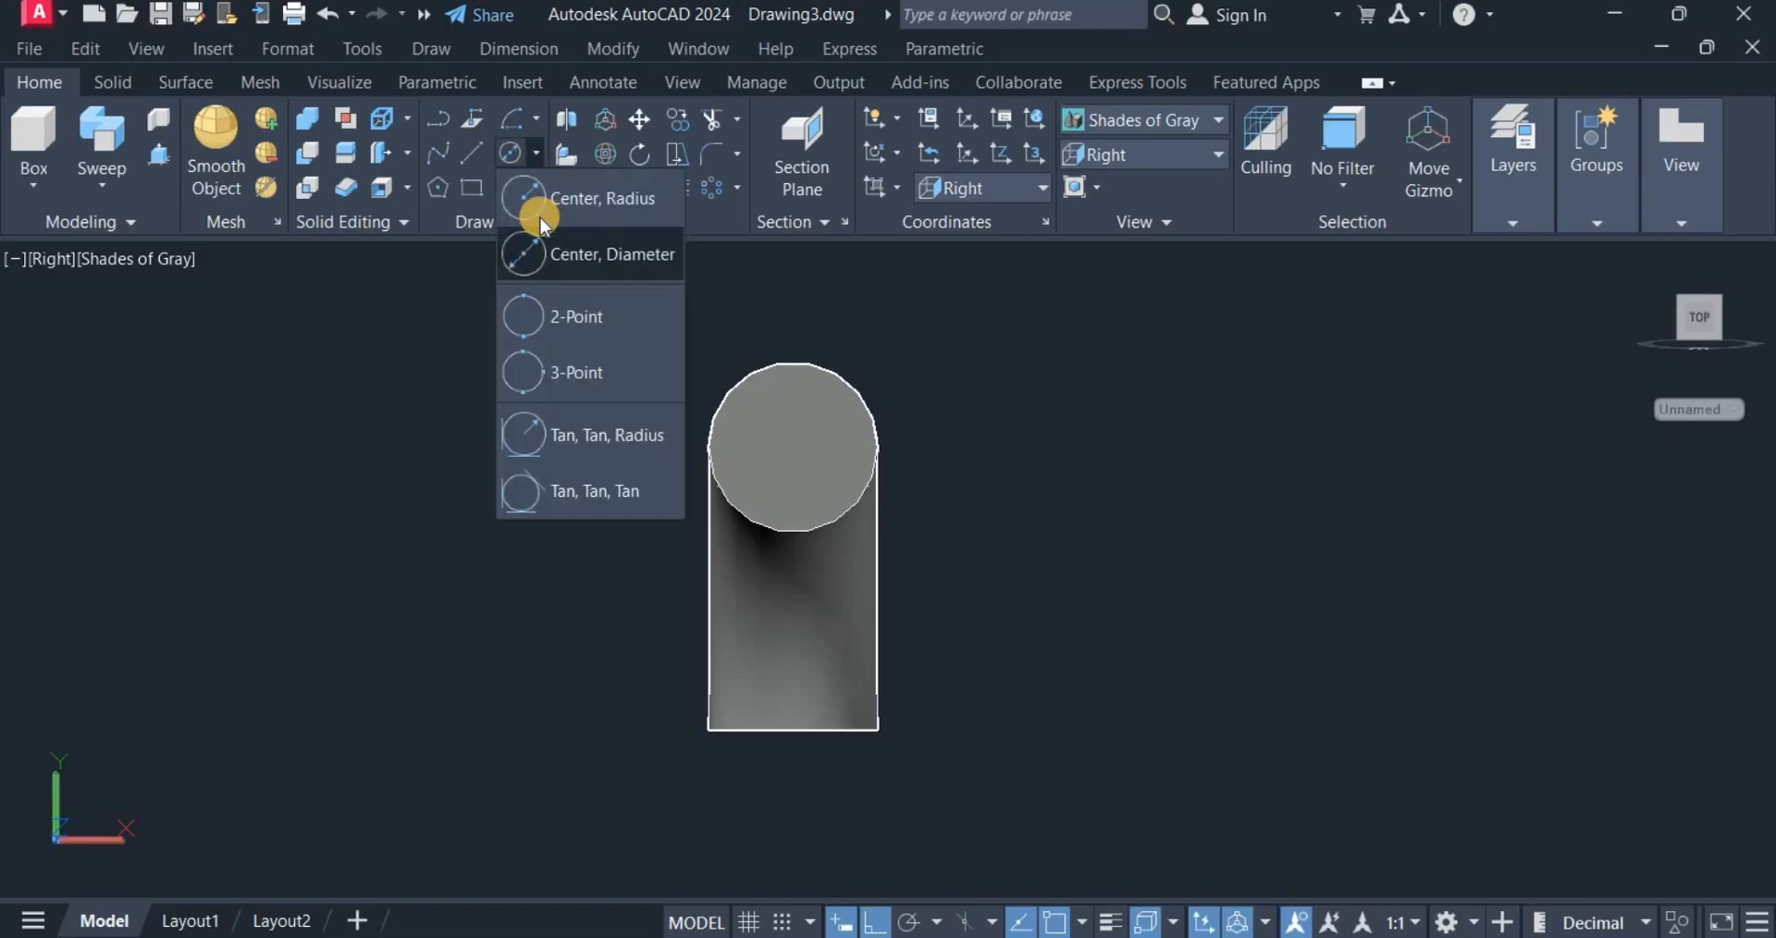
pyautogui.click(580, 256)
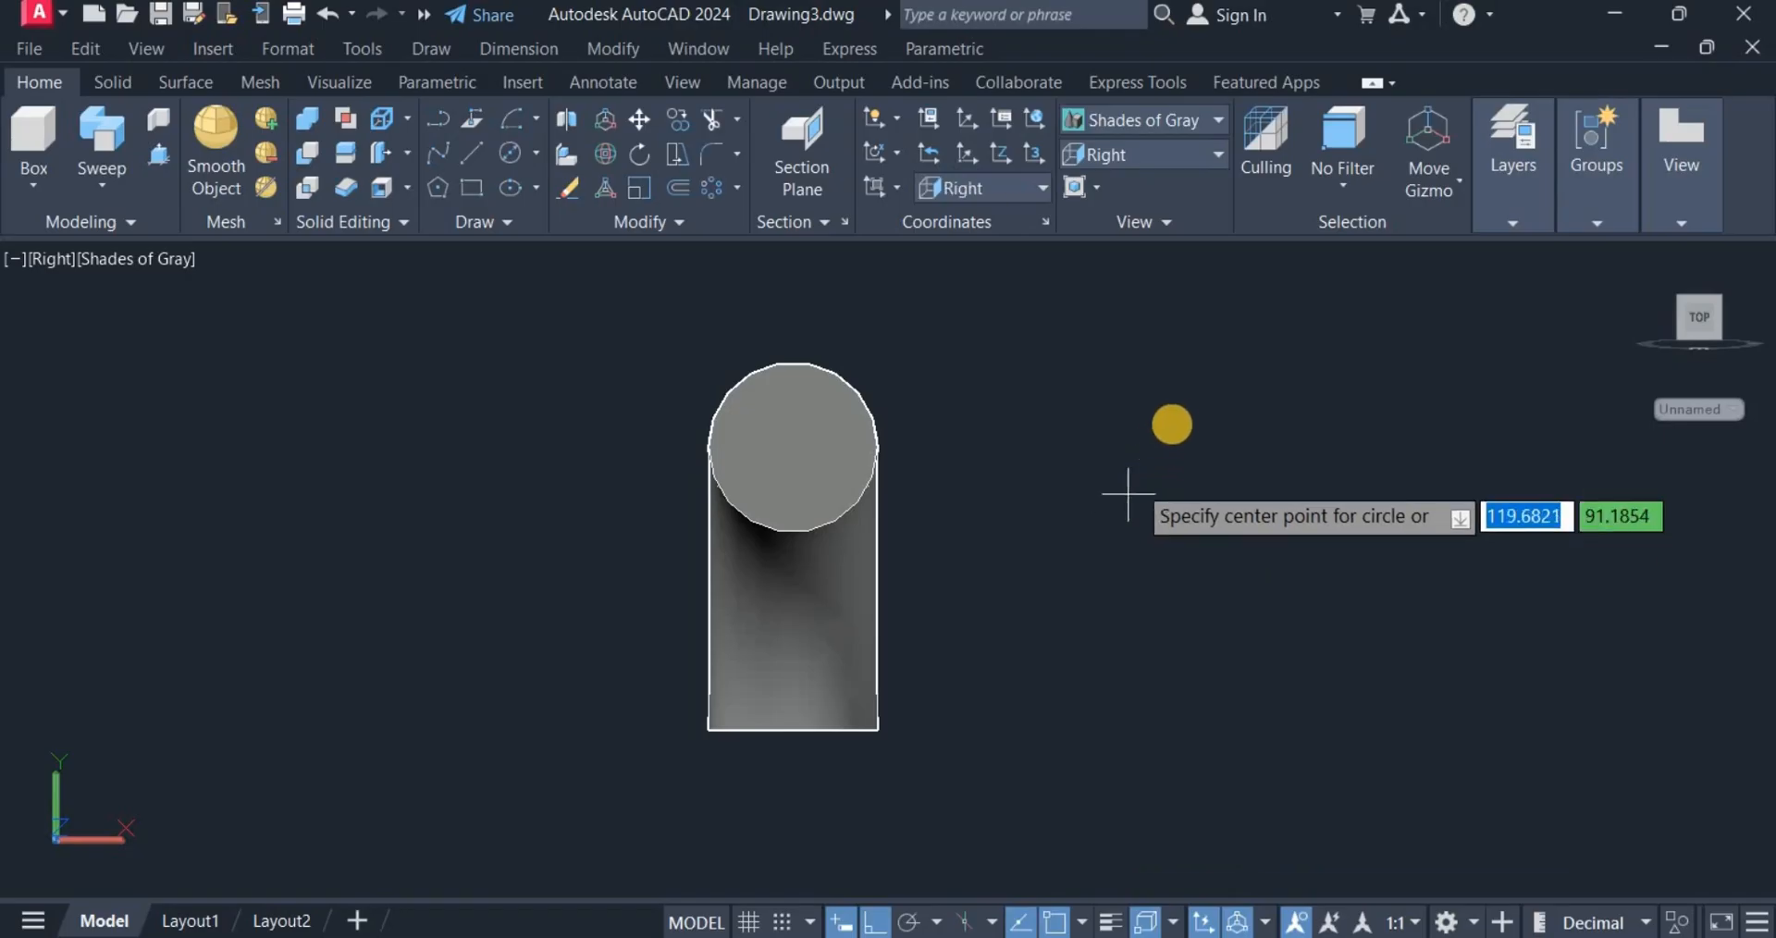
pyautogui.click(1193, 425)
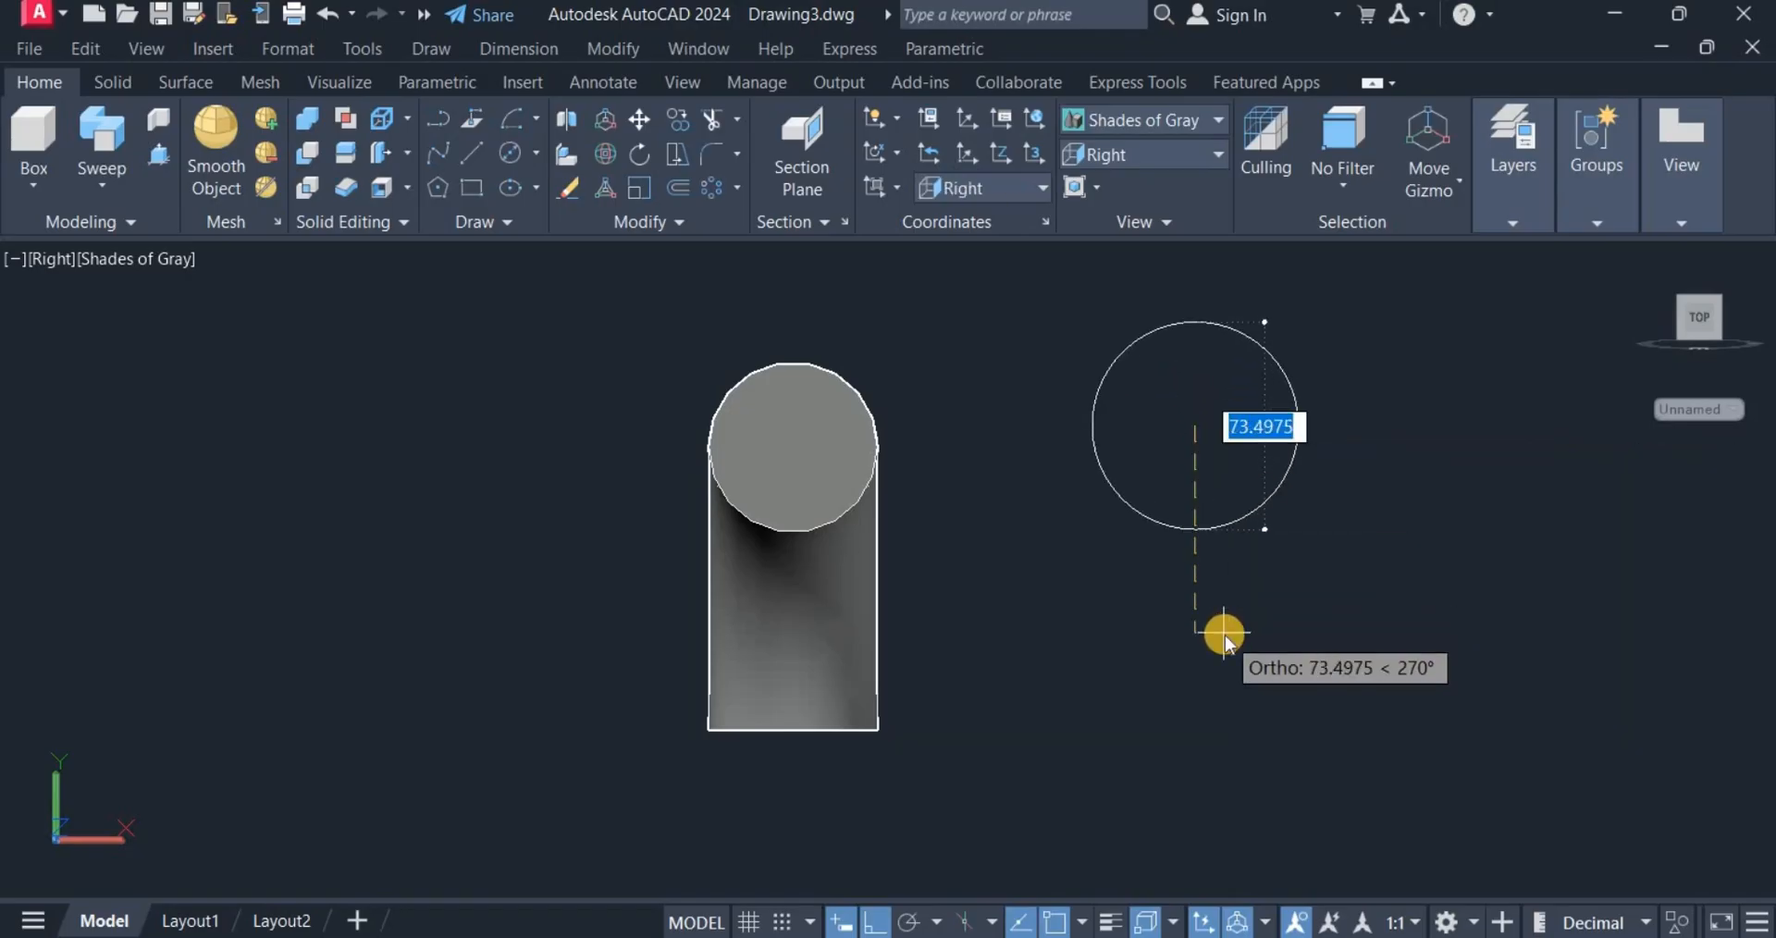
pyautogui.write('100')
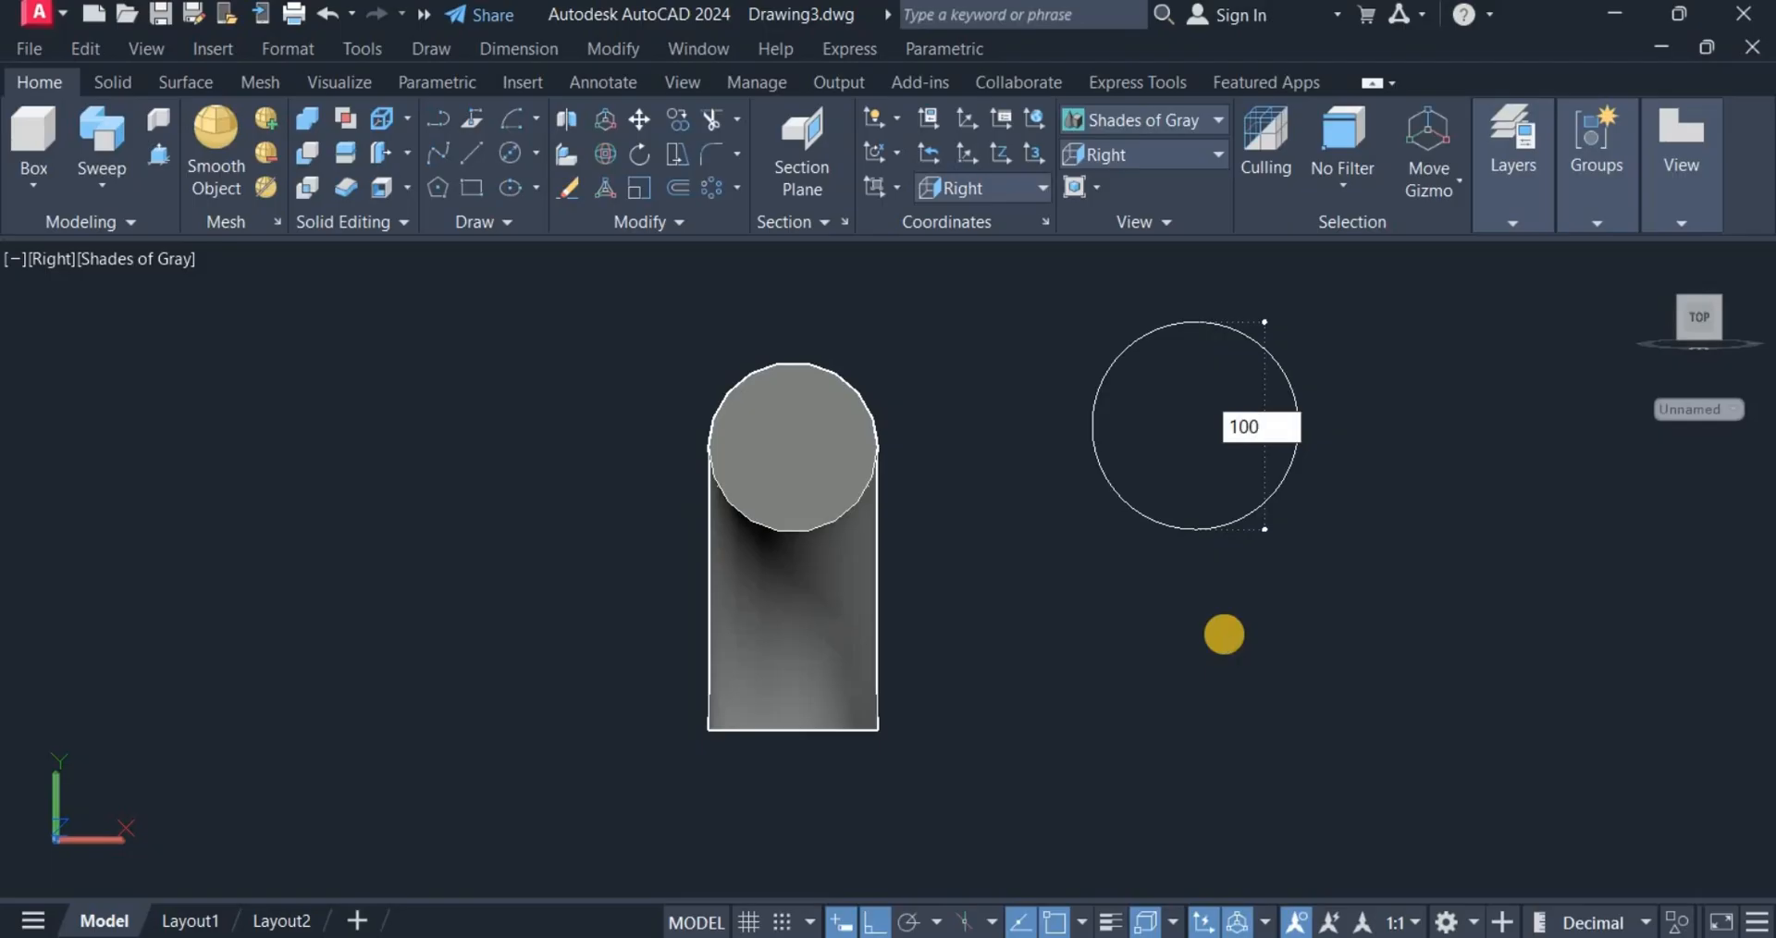
pyautogui.press('Return')
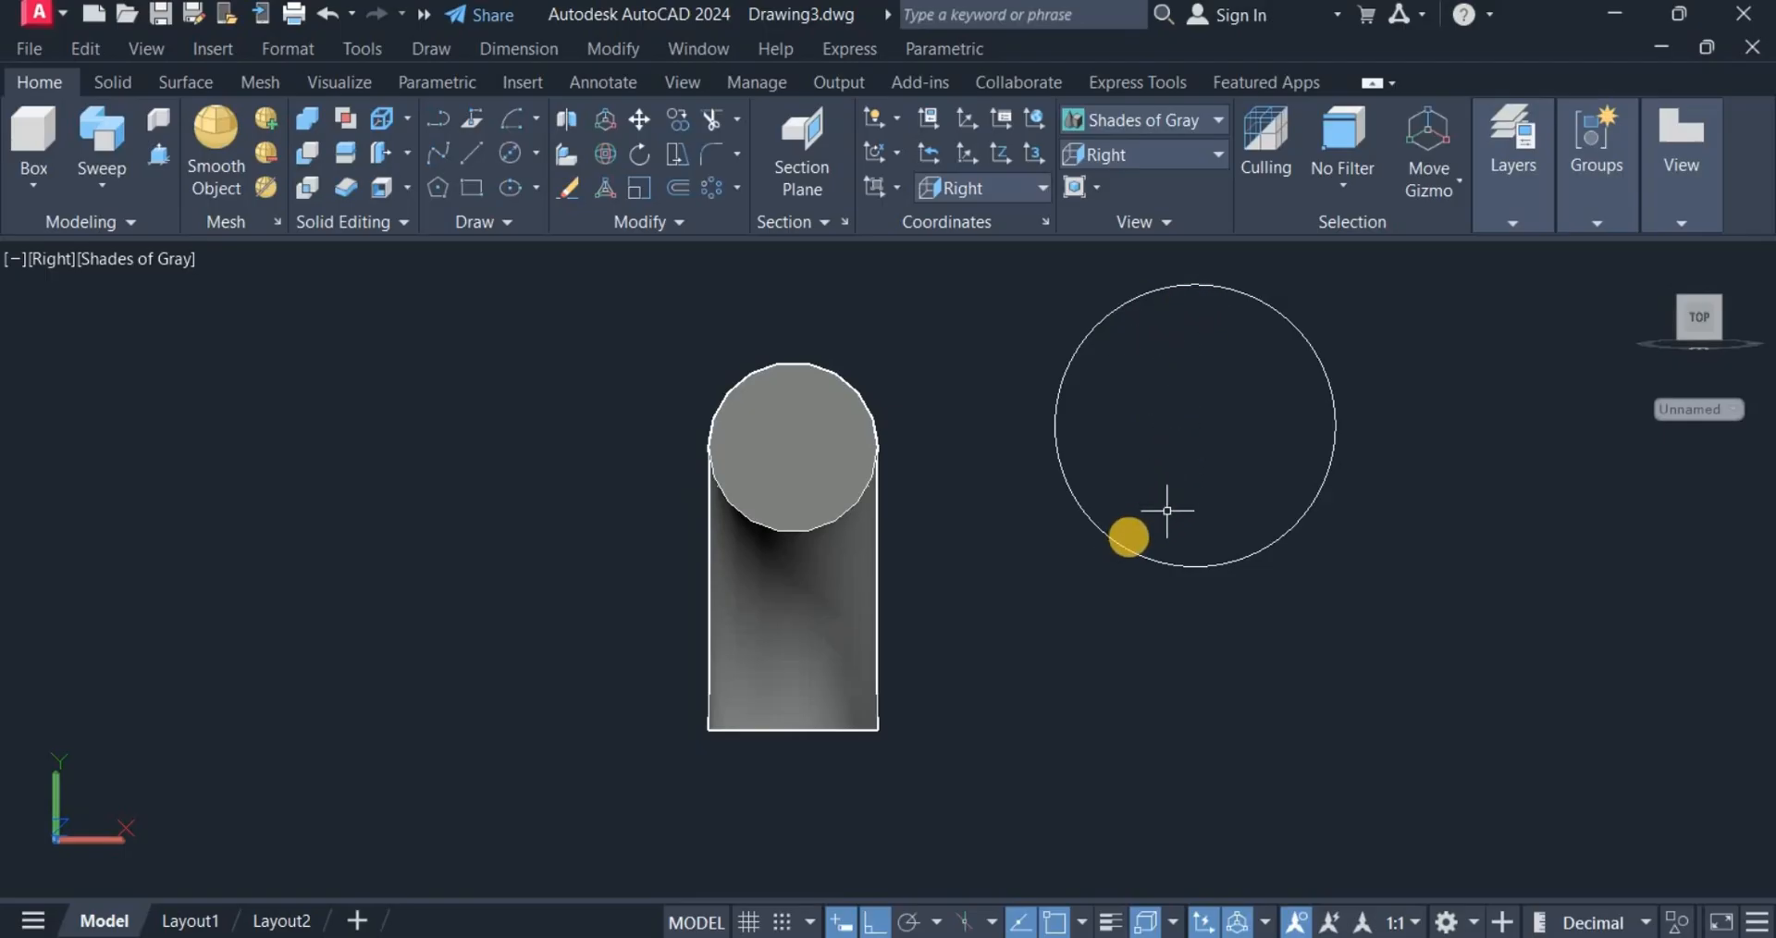
pyautogui.click(1195, 426)
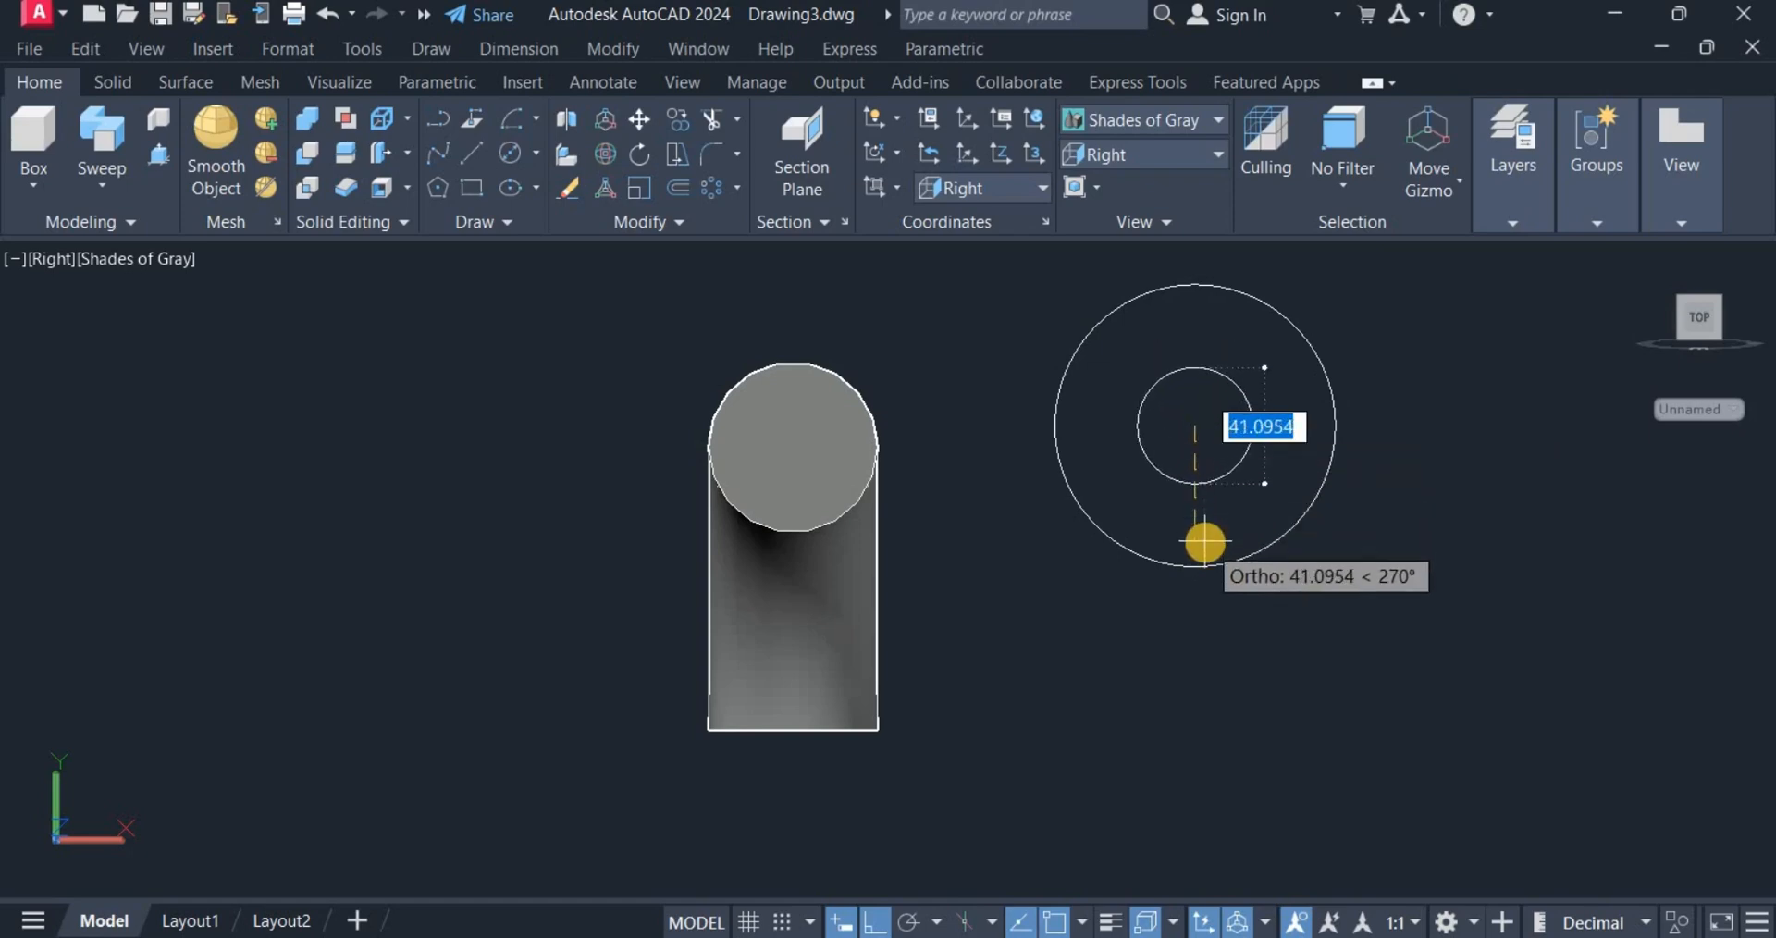
pyautogui.write('8')
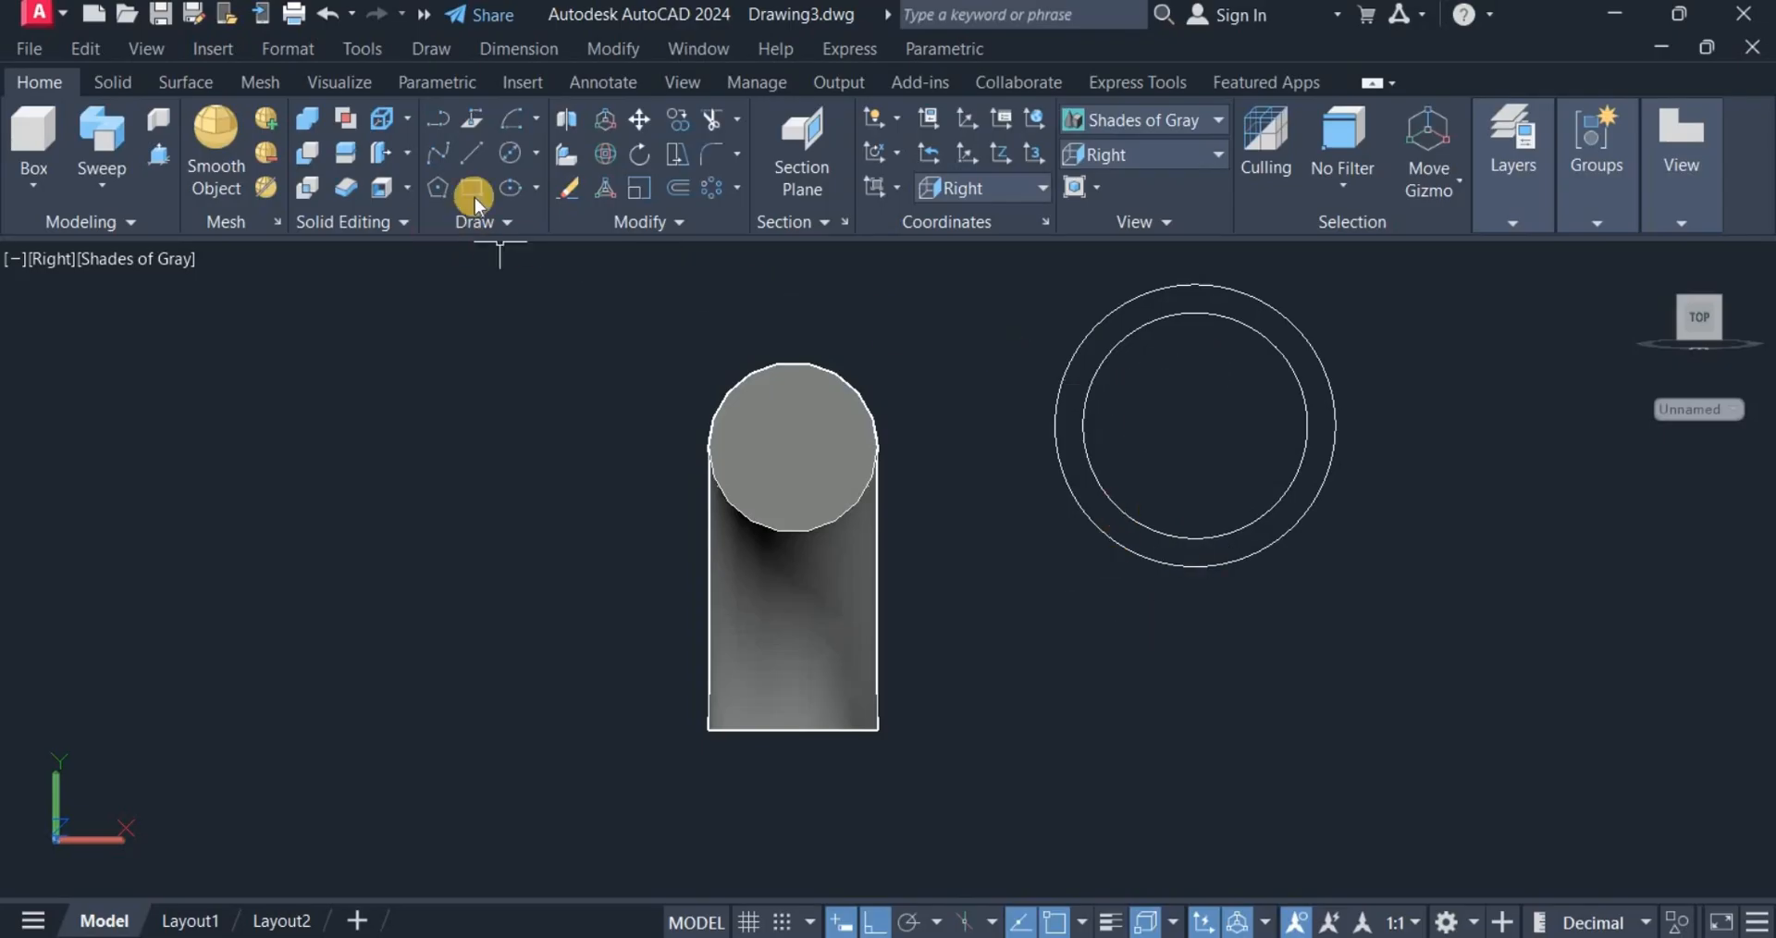
# Draw a third circle with a diameter of 60 from the same centre as the other two circles.
pyautogui.click(514, 157)
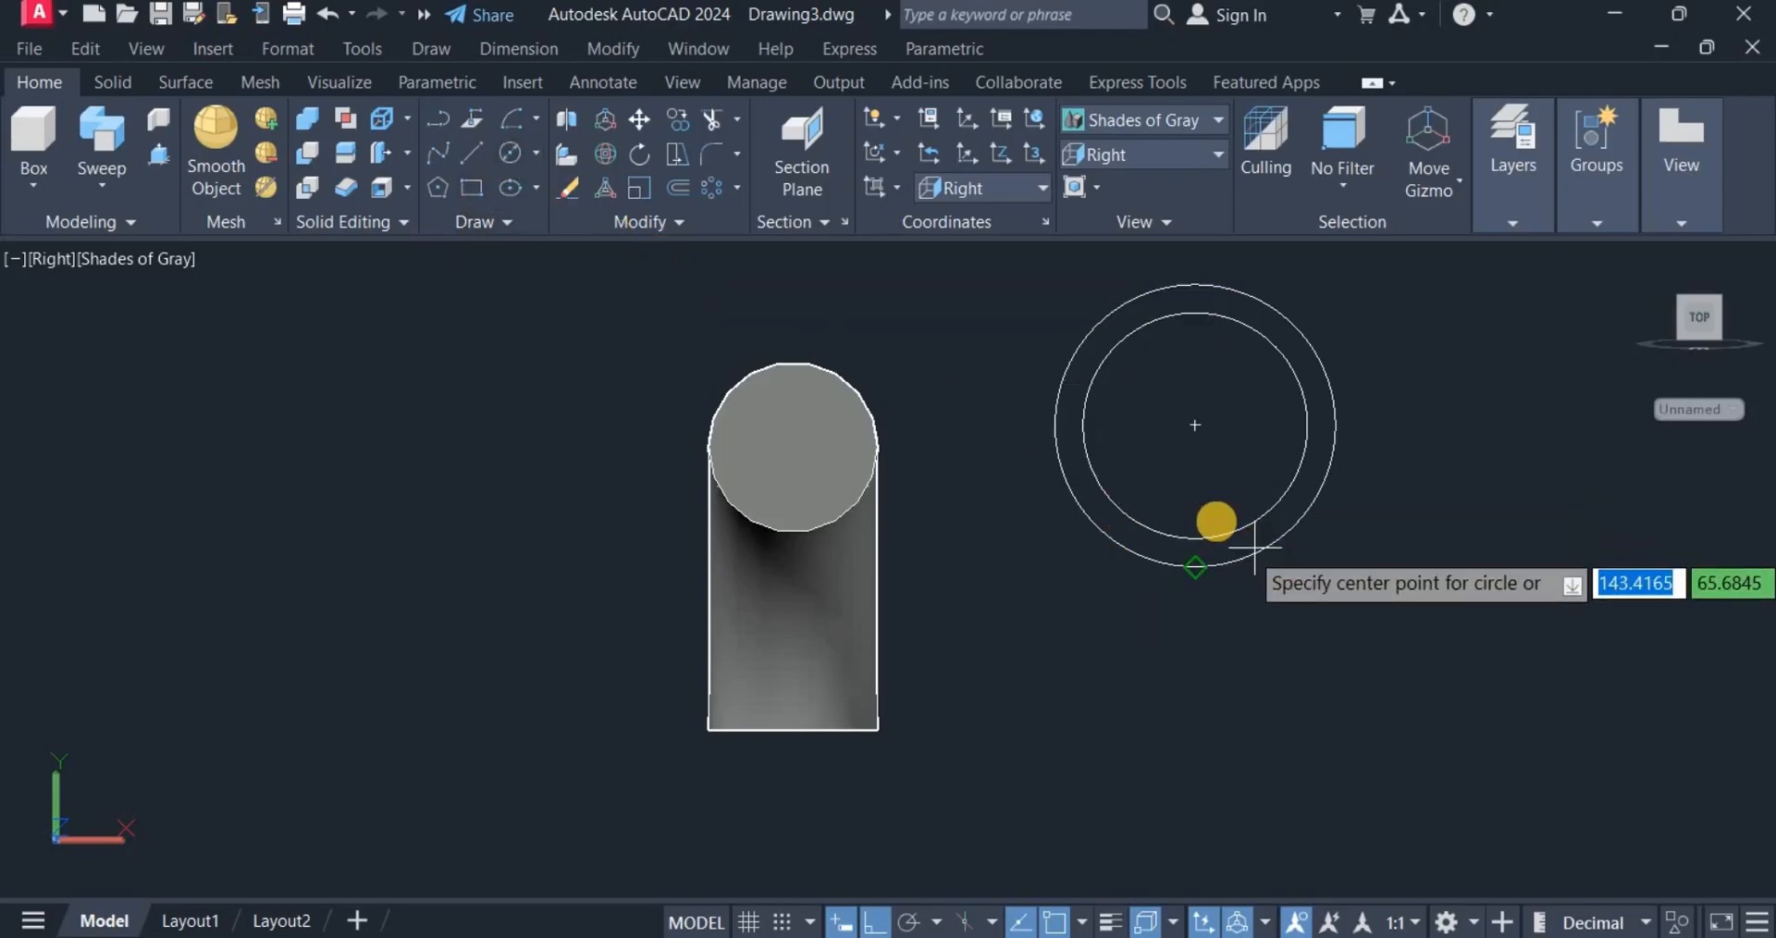
pyautogui.click(1194, 423)
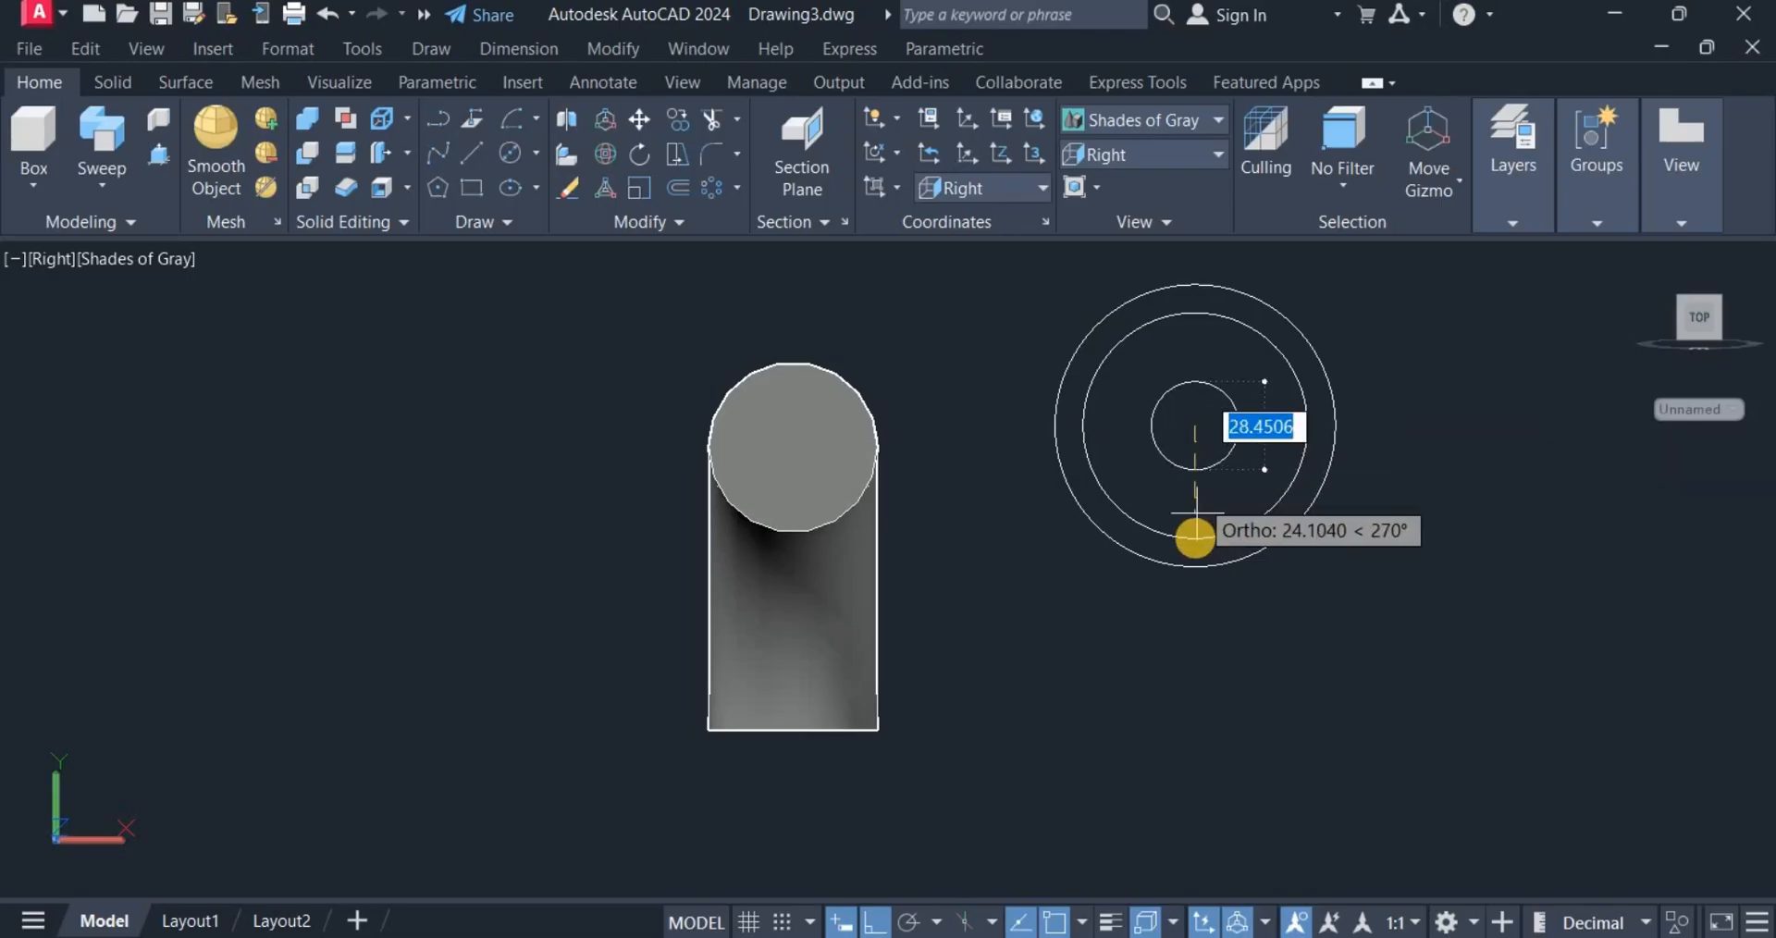
pyautogui.write('d')
pyautogui.press('Return')
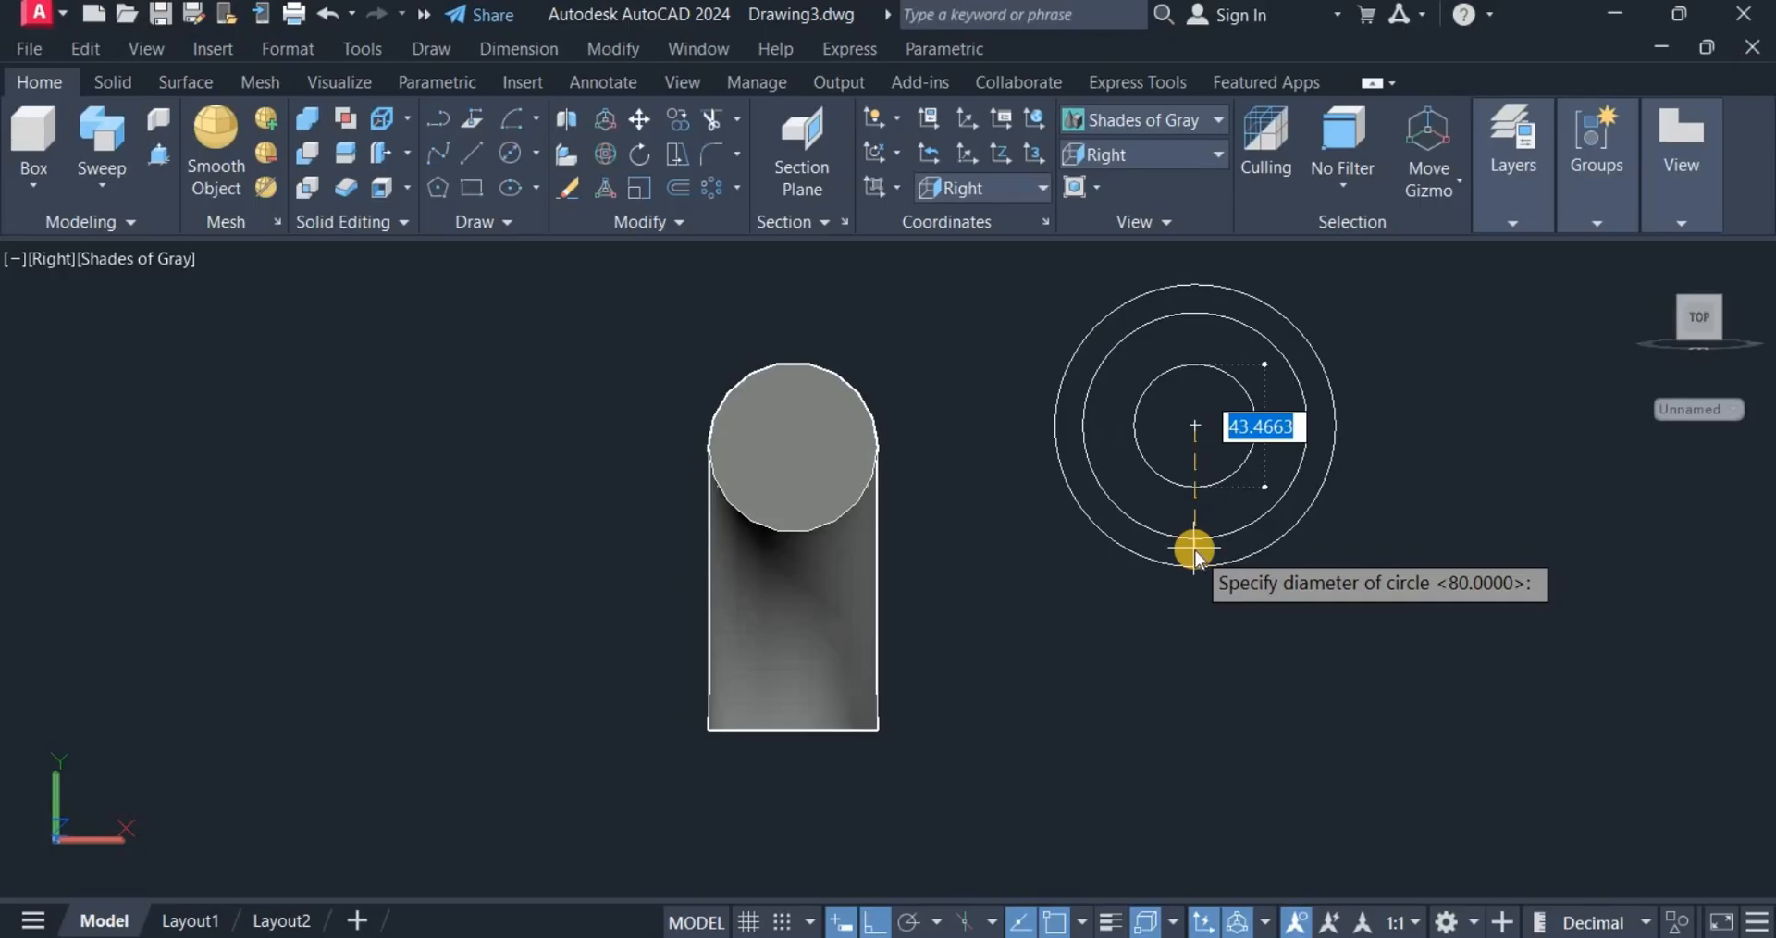
pyautogui.write('60')
pyautogui.press('Return')
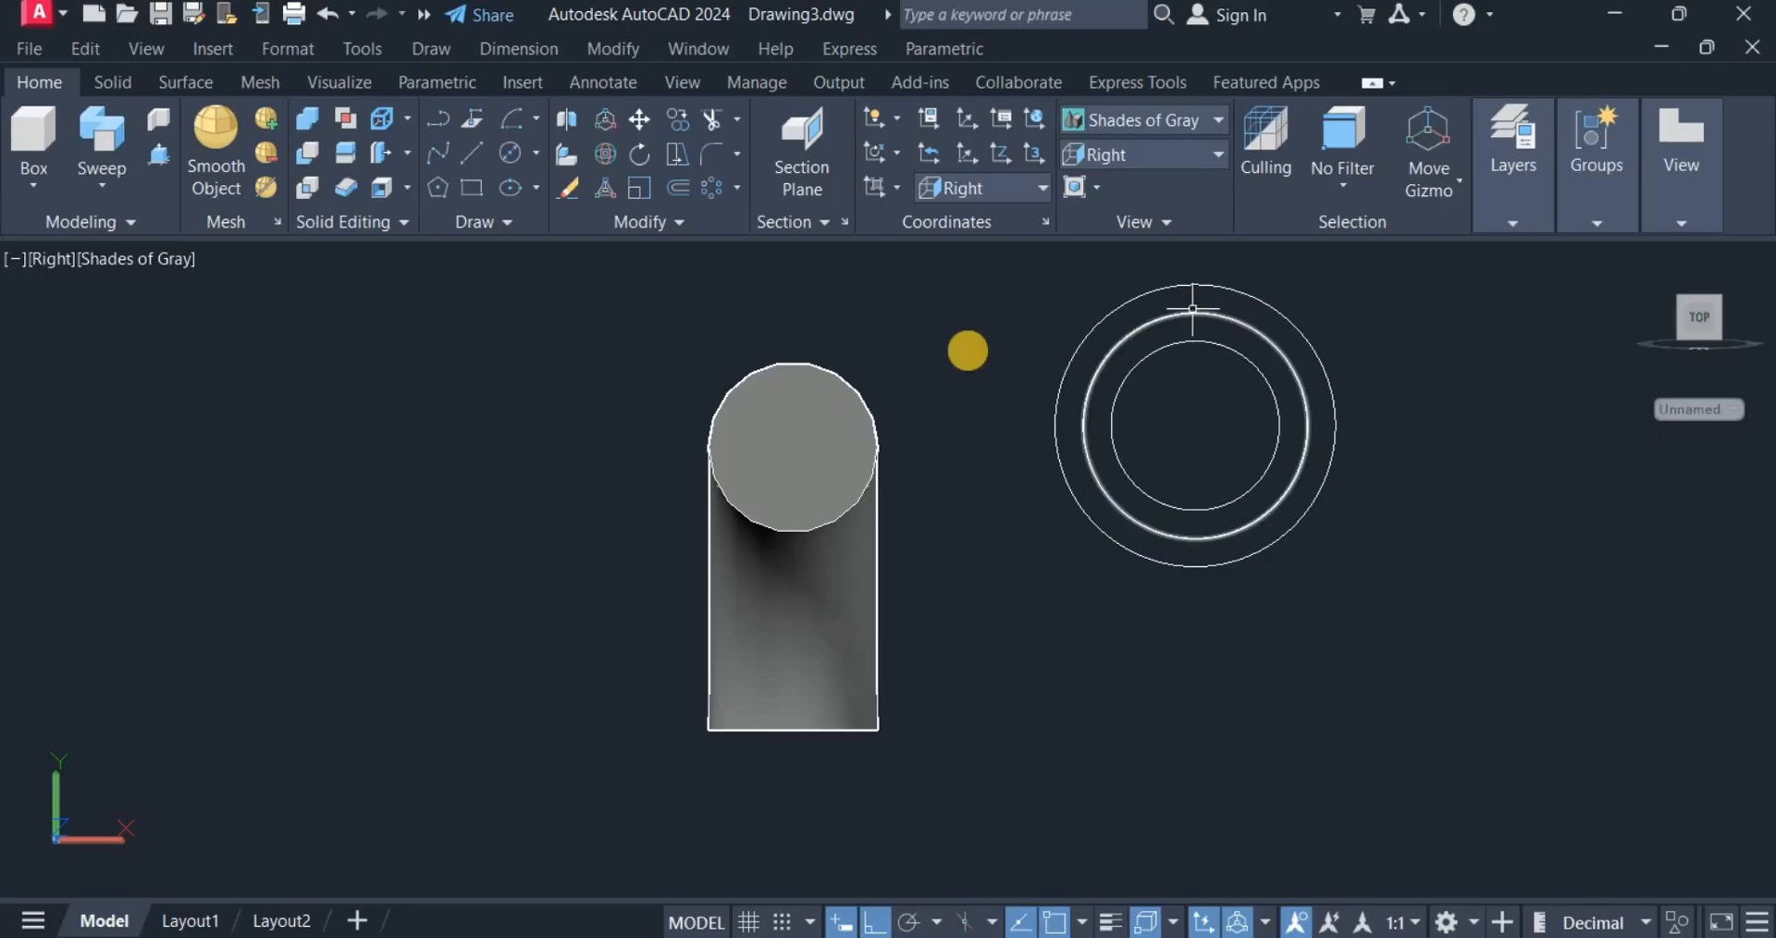
# Draw a small bolt-hole circle centred on the upper quadrant of the 80-diameter circle.
pyautogui.click(510, 152)
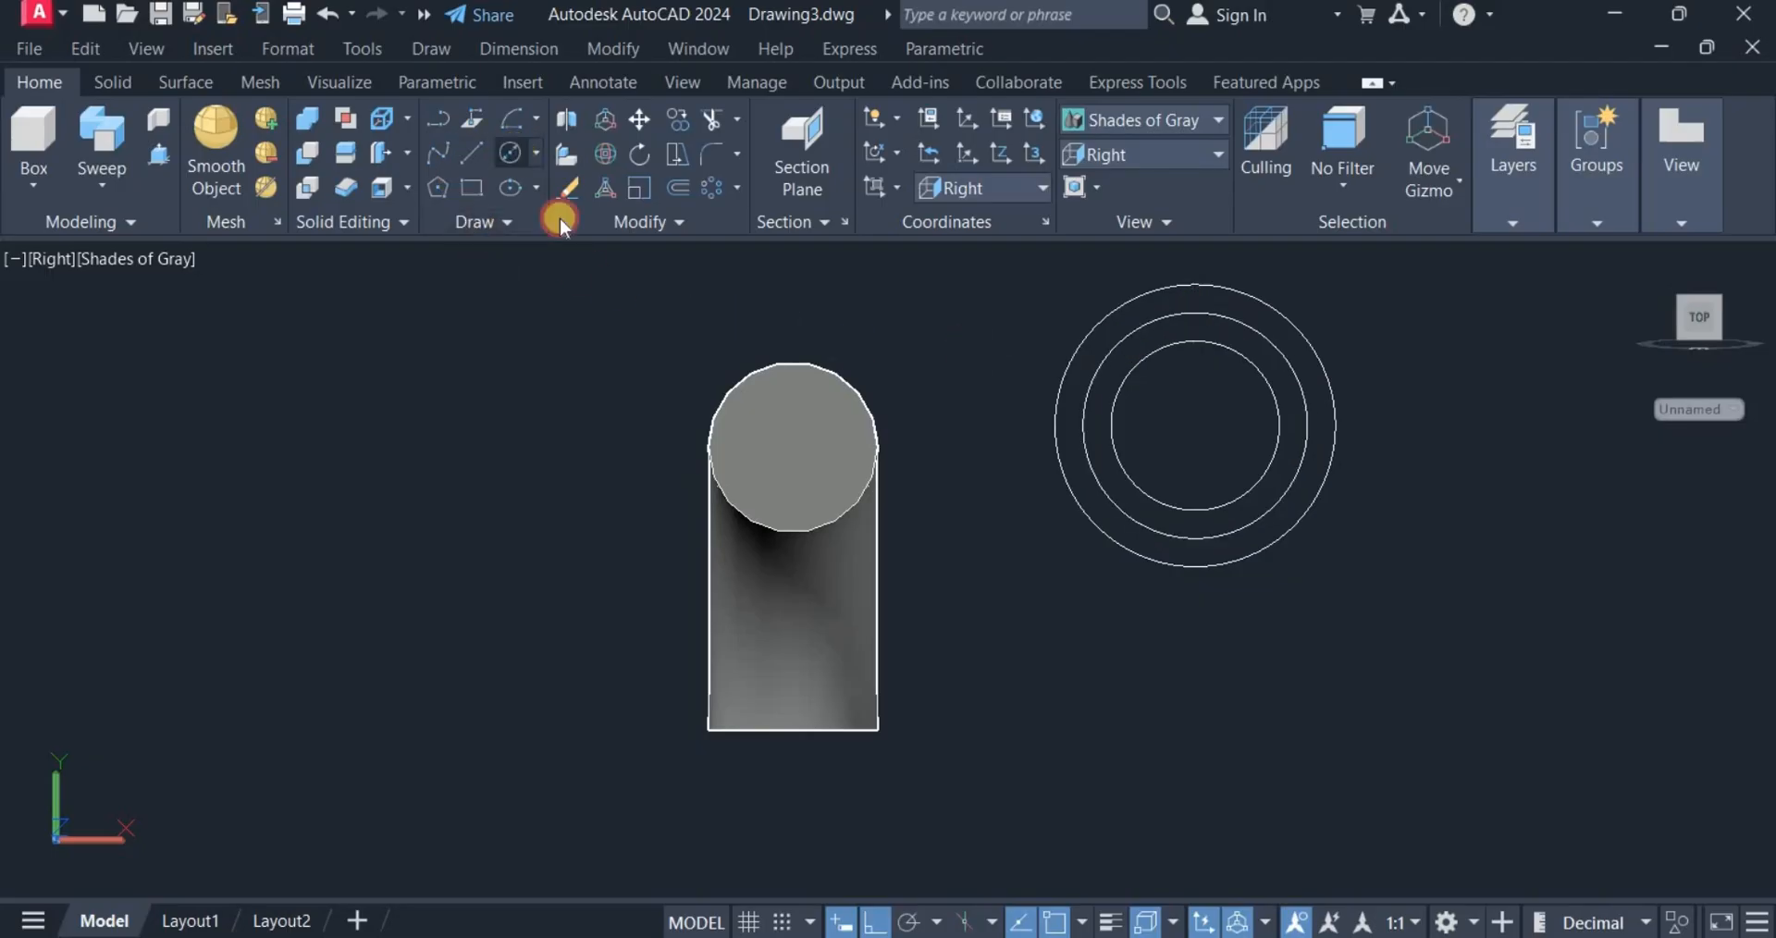
pyautogui.click(1196, 317)
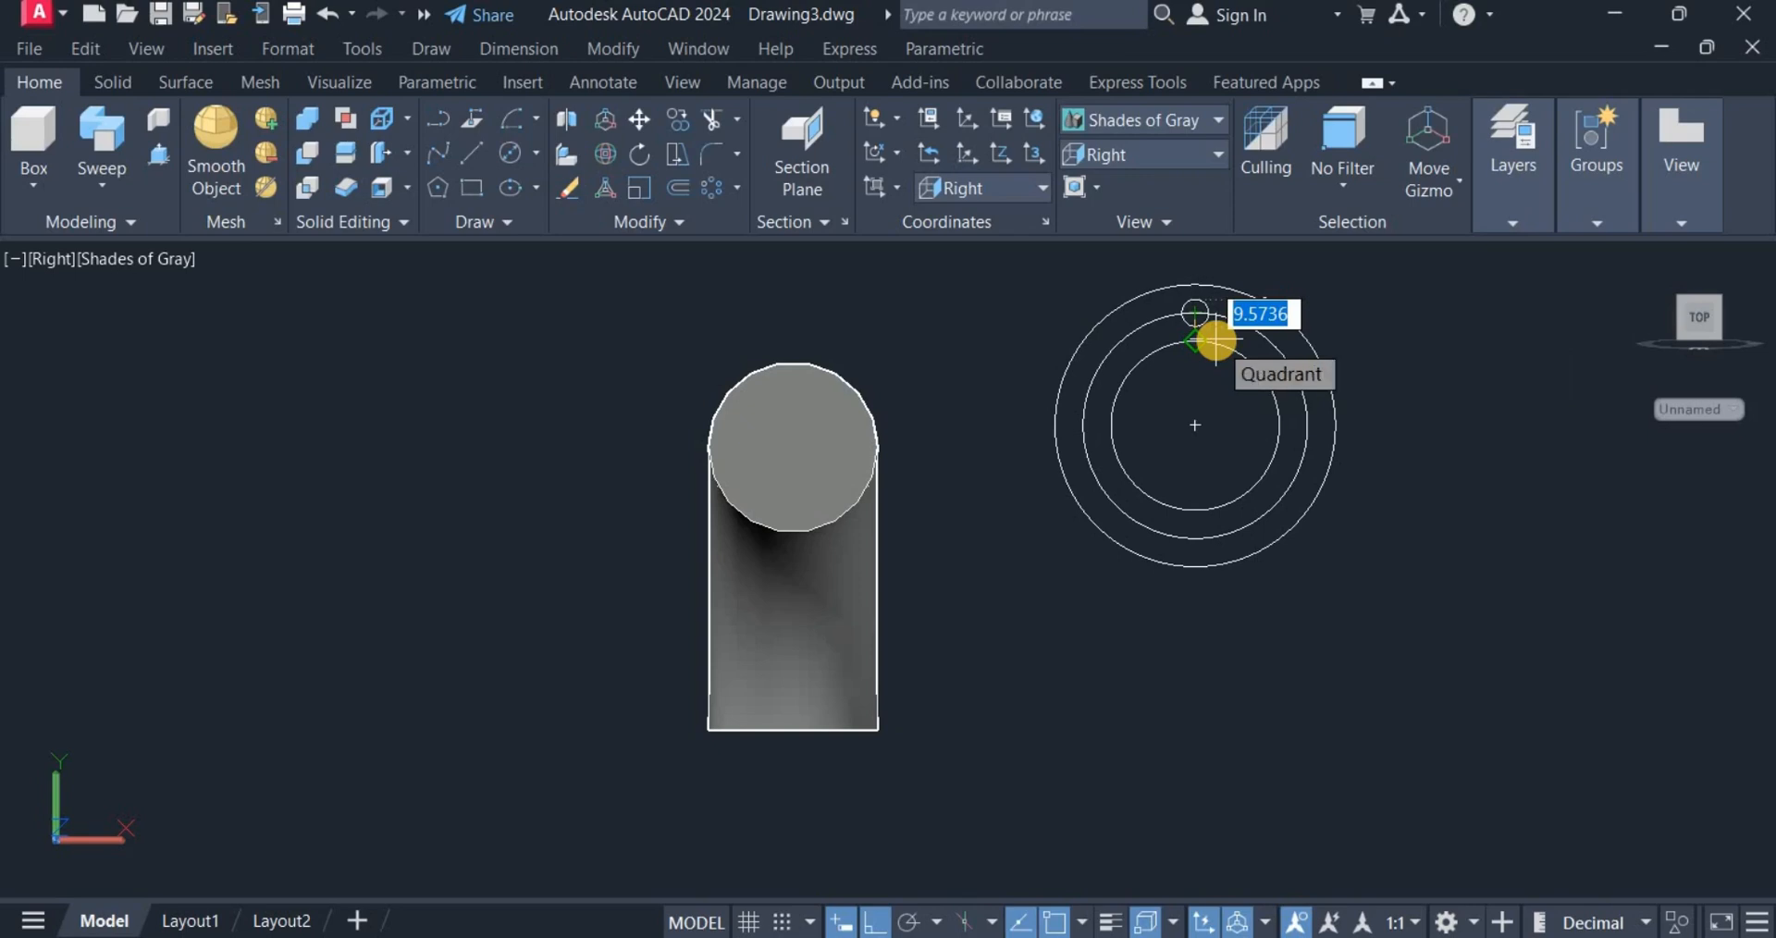
pyautogui.write('1')
pyautogui.press('Return')
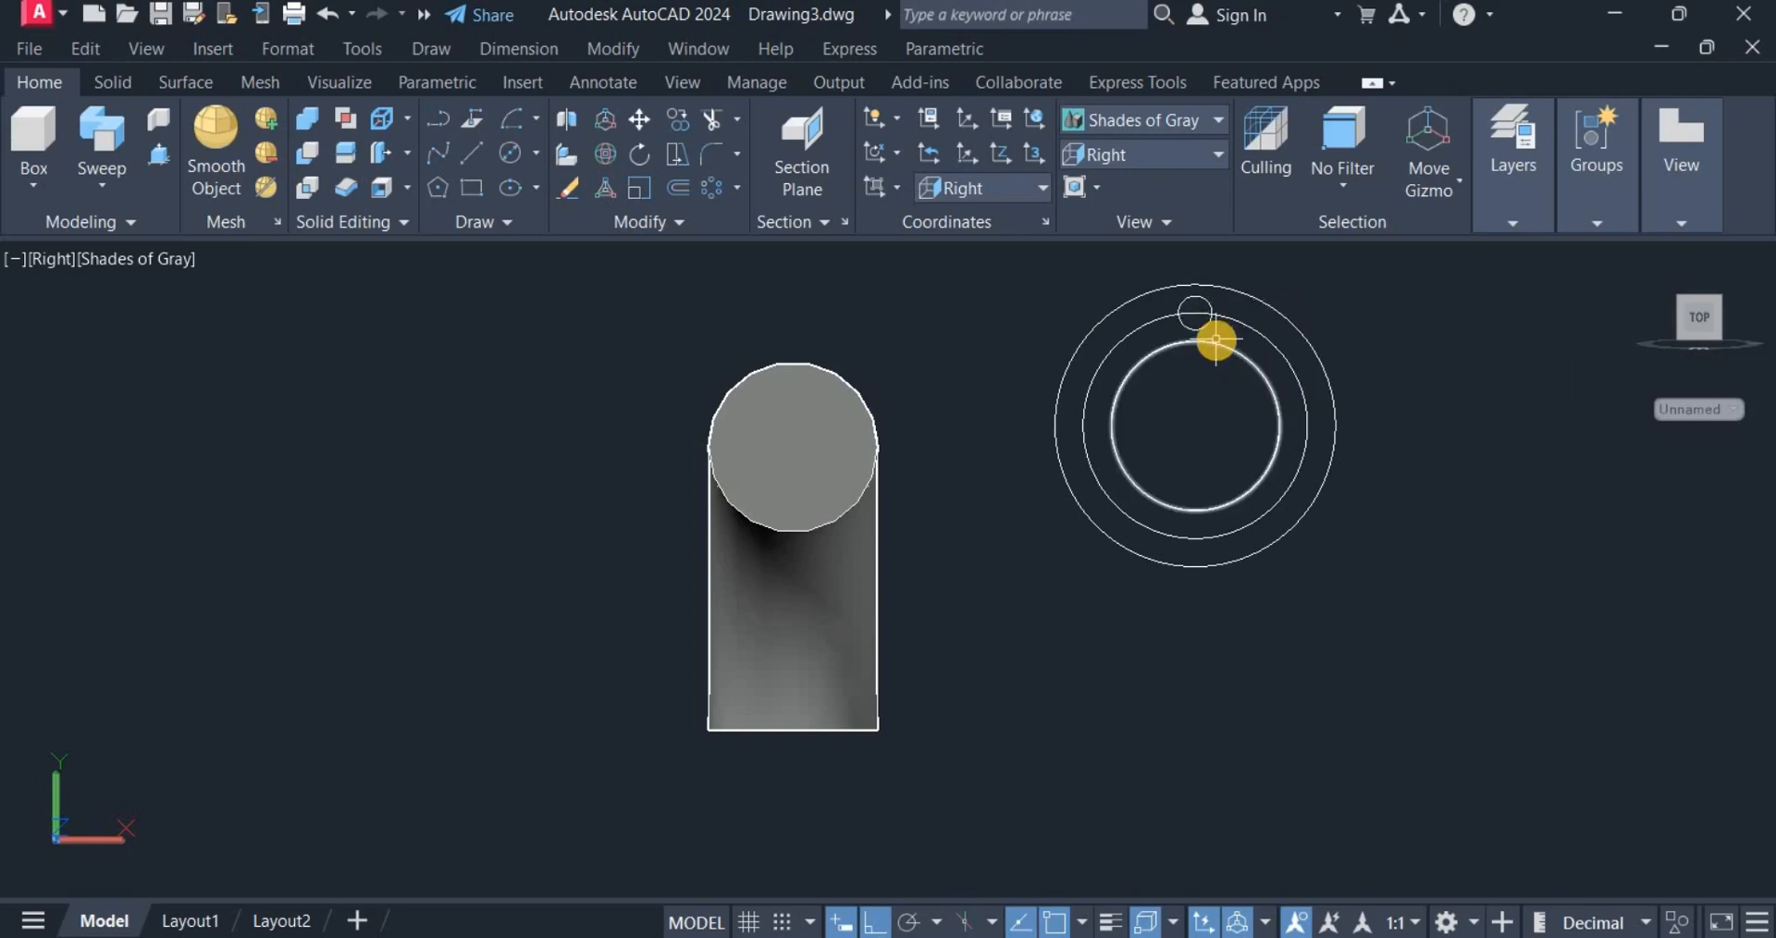
# Erase the 80-diameter construction circle between the outer and inner flange circles.
pyautogui.click(1254, 326)
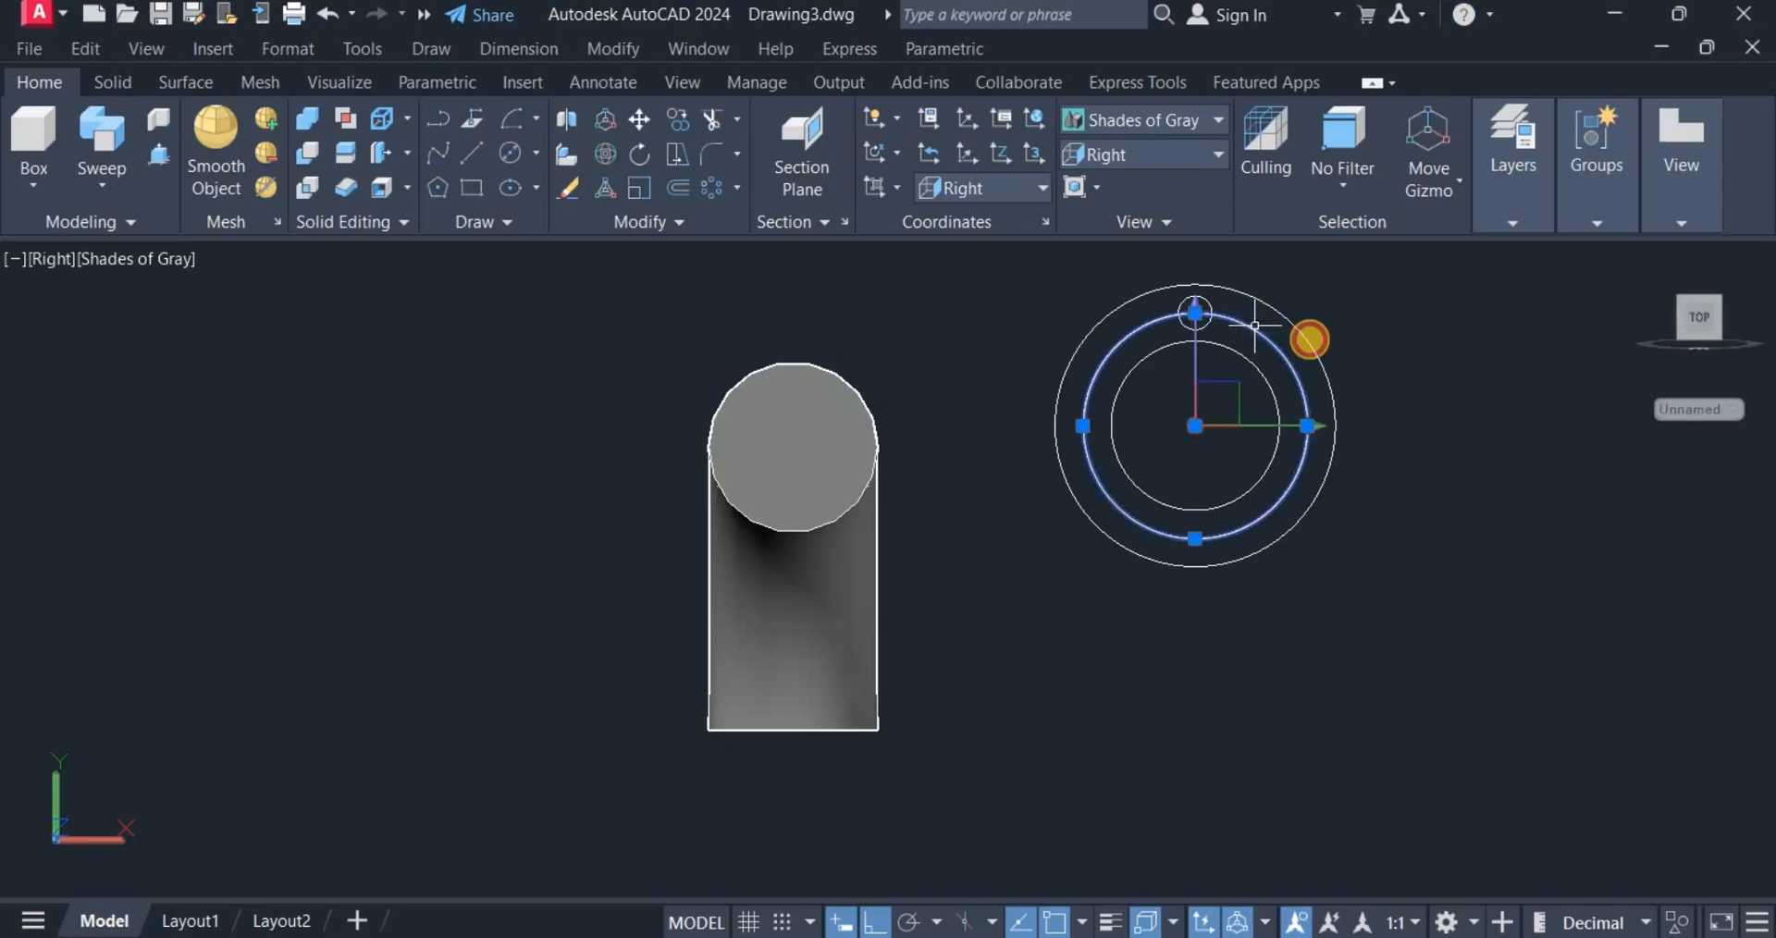
pyautogui.rightClick(1344, 314)
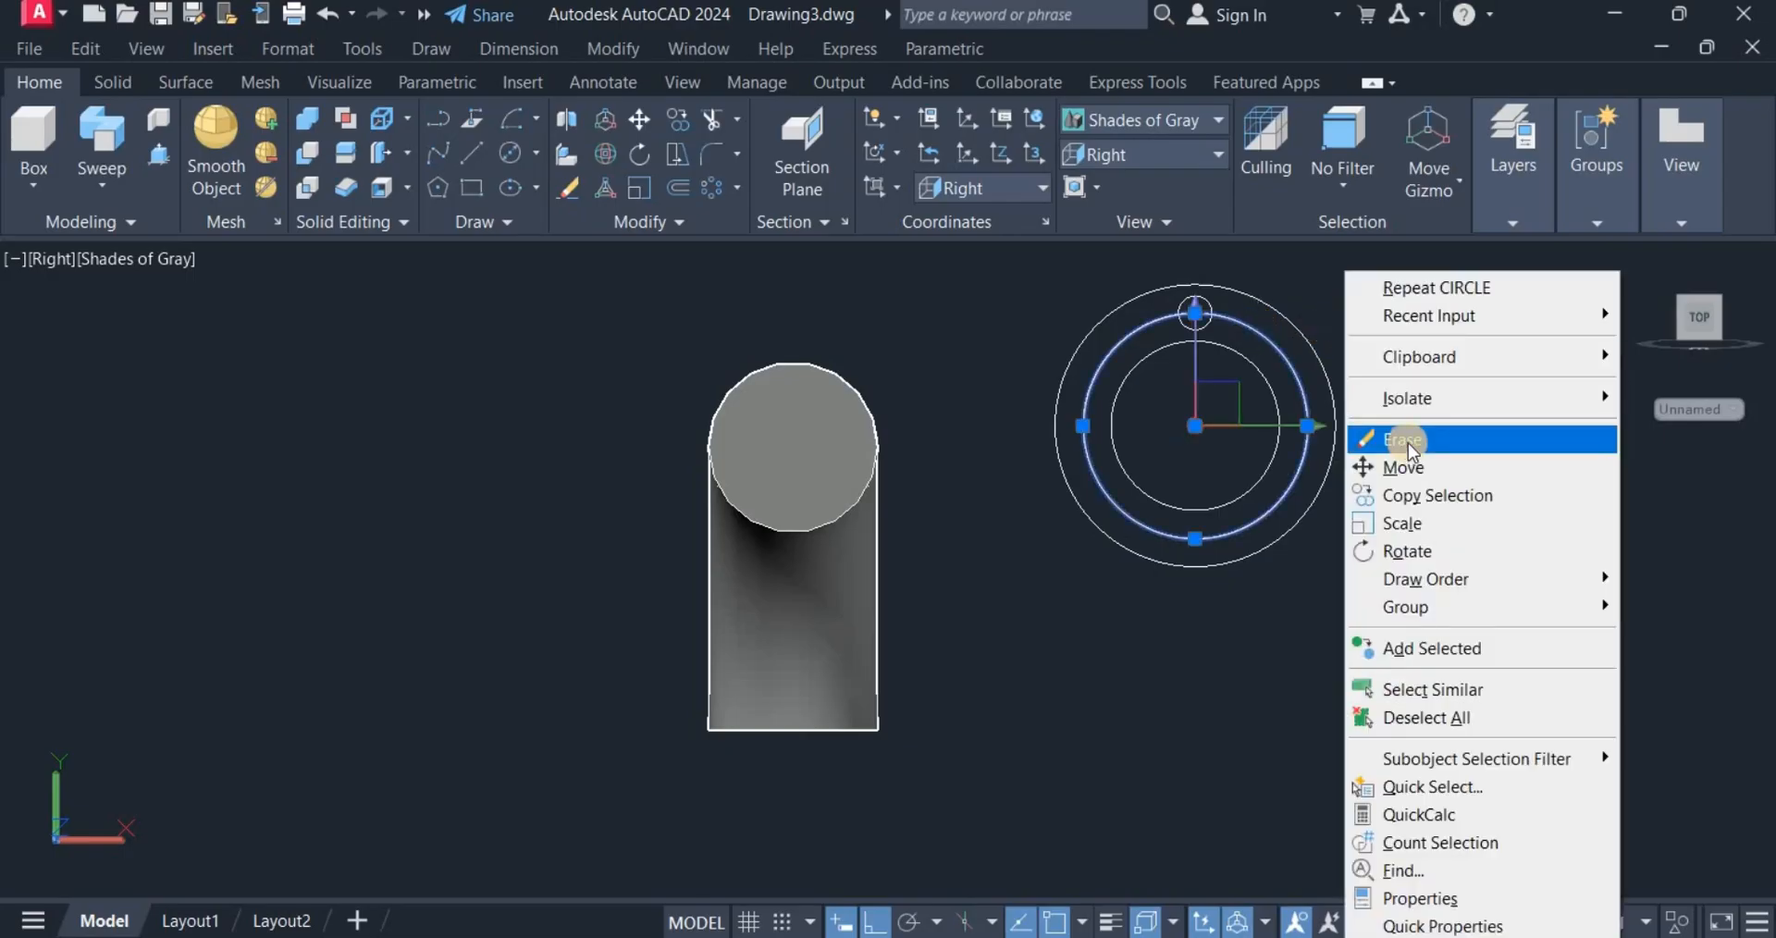
pyautogui.click(1408, 443)
pyautogui.moveTo(1391, 418); pyautogui.dragTo(1362, 510, button='middle')
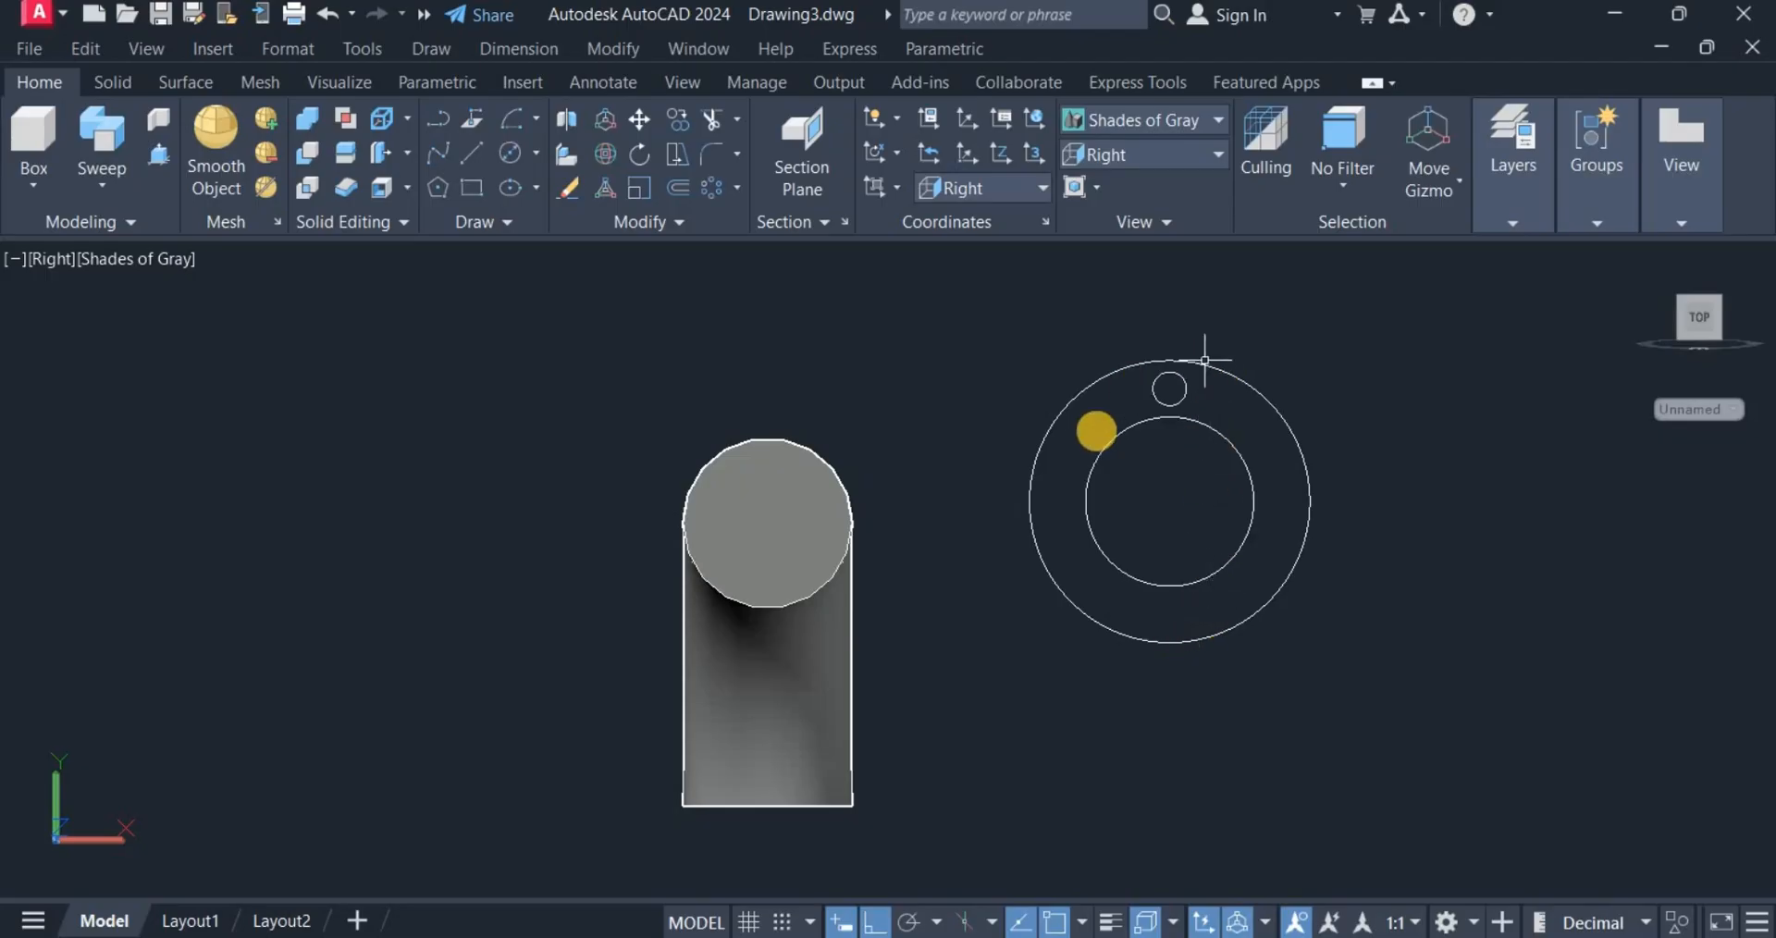
# Create a polar array of the small bolt-hole circle around the common centre of the flange circles.
pyautogui.click(1167, 388)
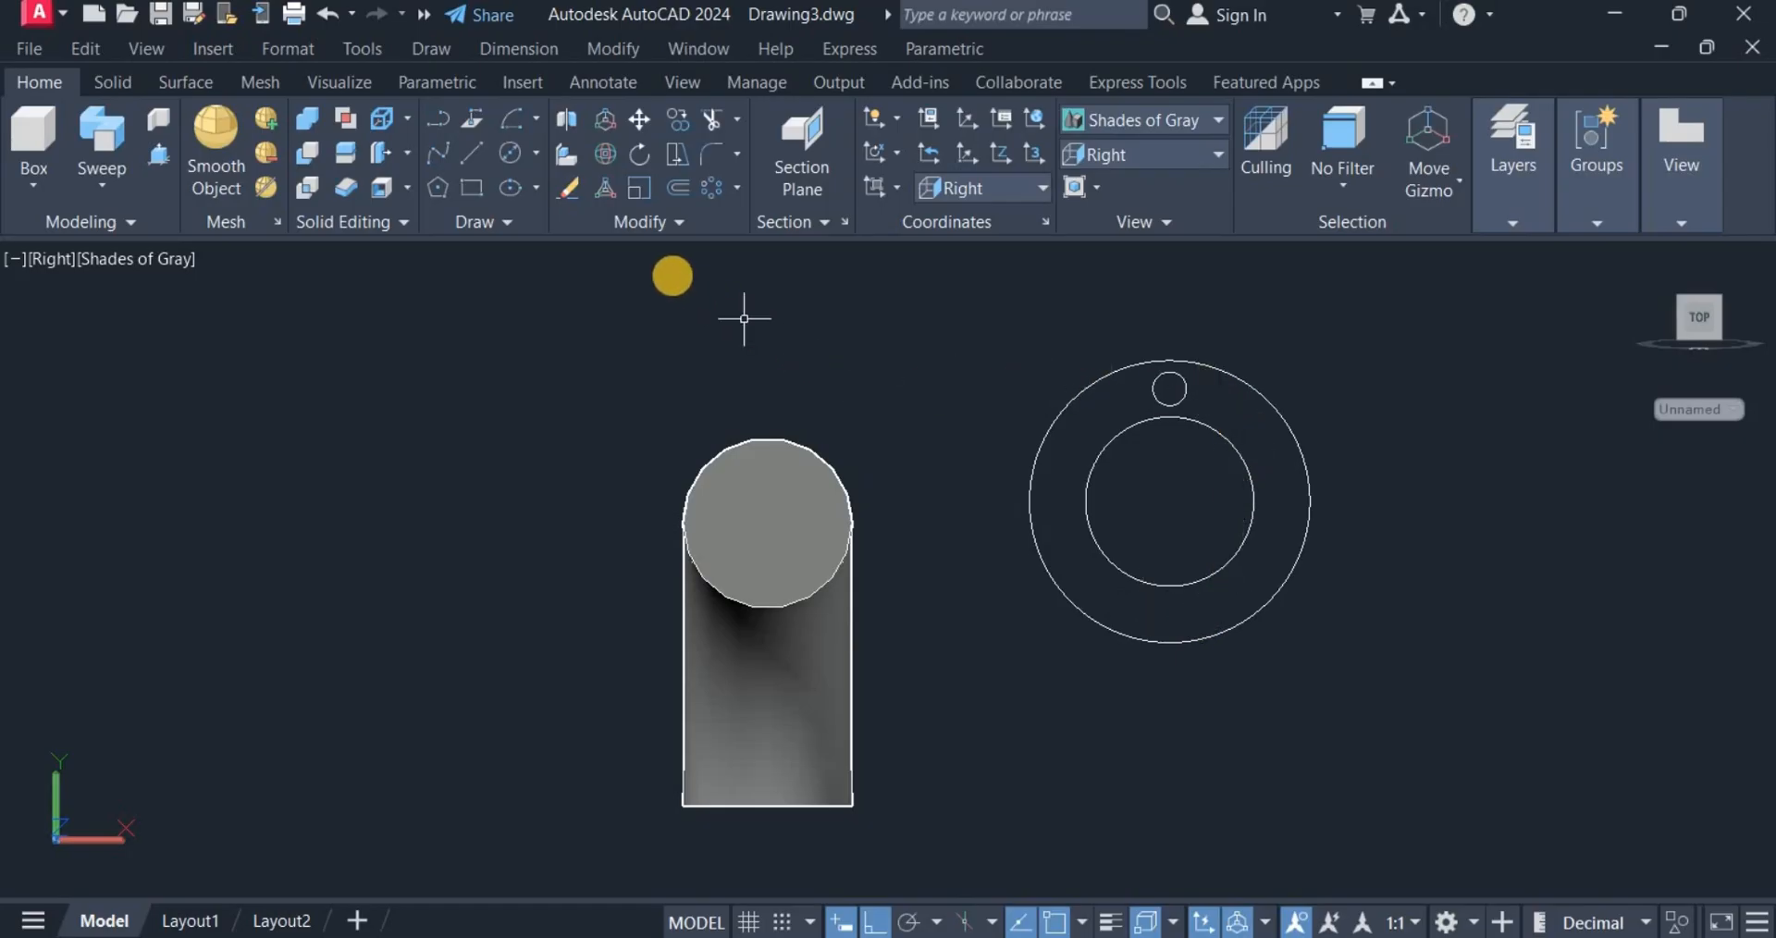
pyautogui.click(738, 187)
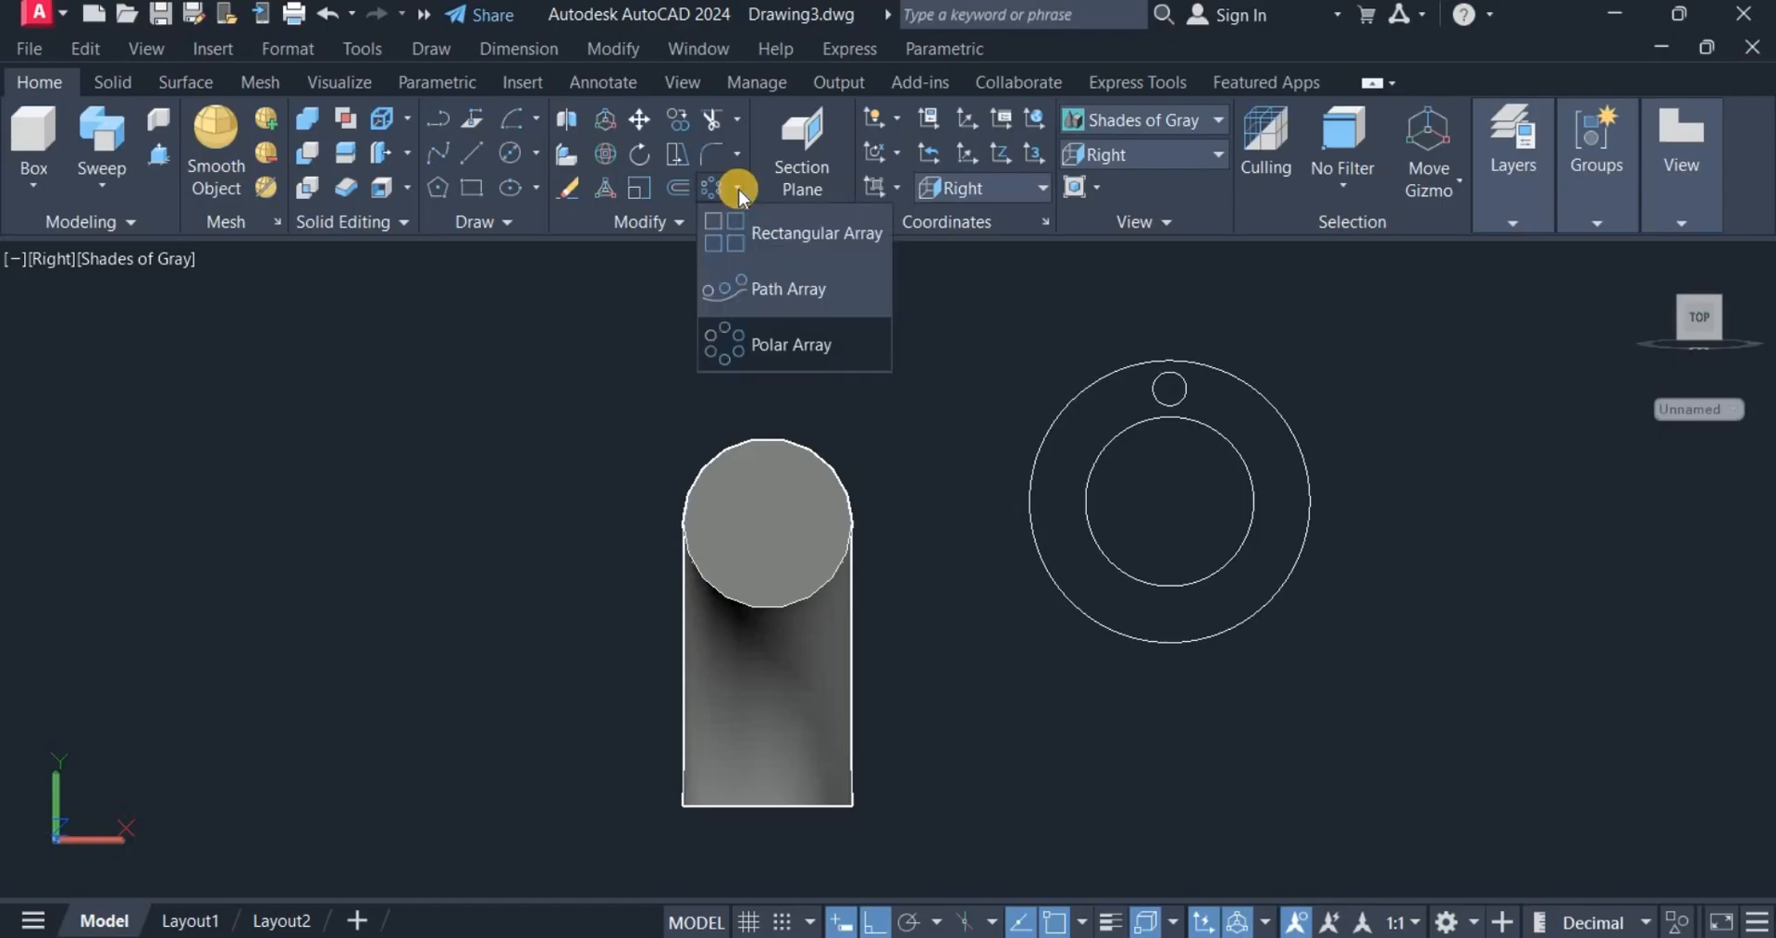
pyautogui.click(783, 340)
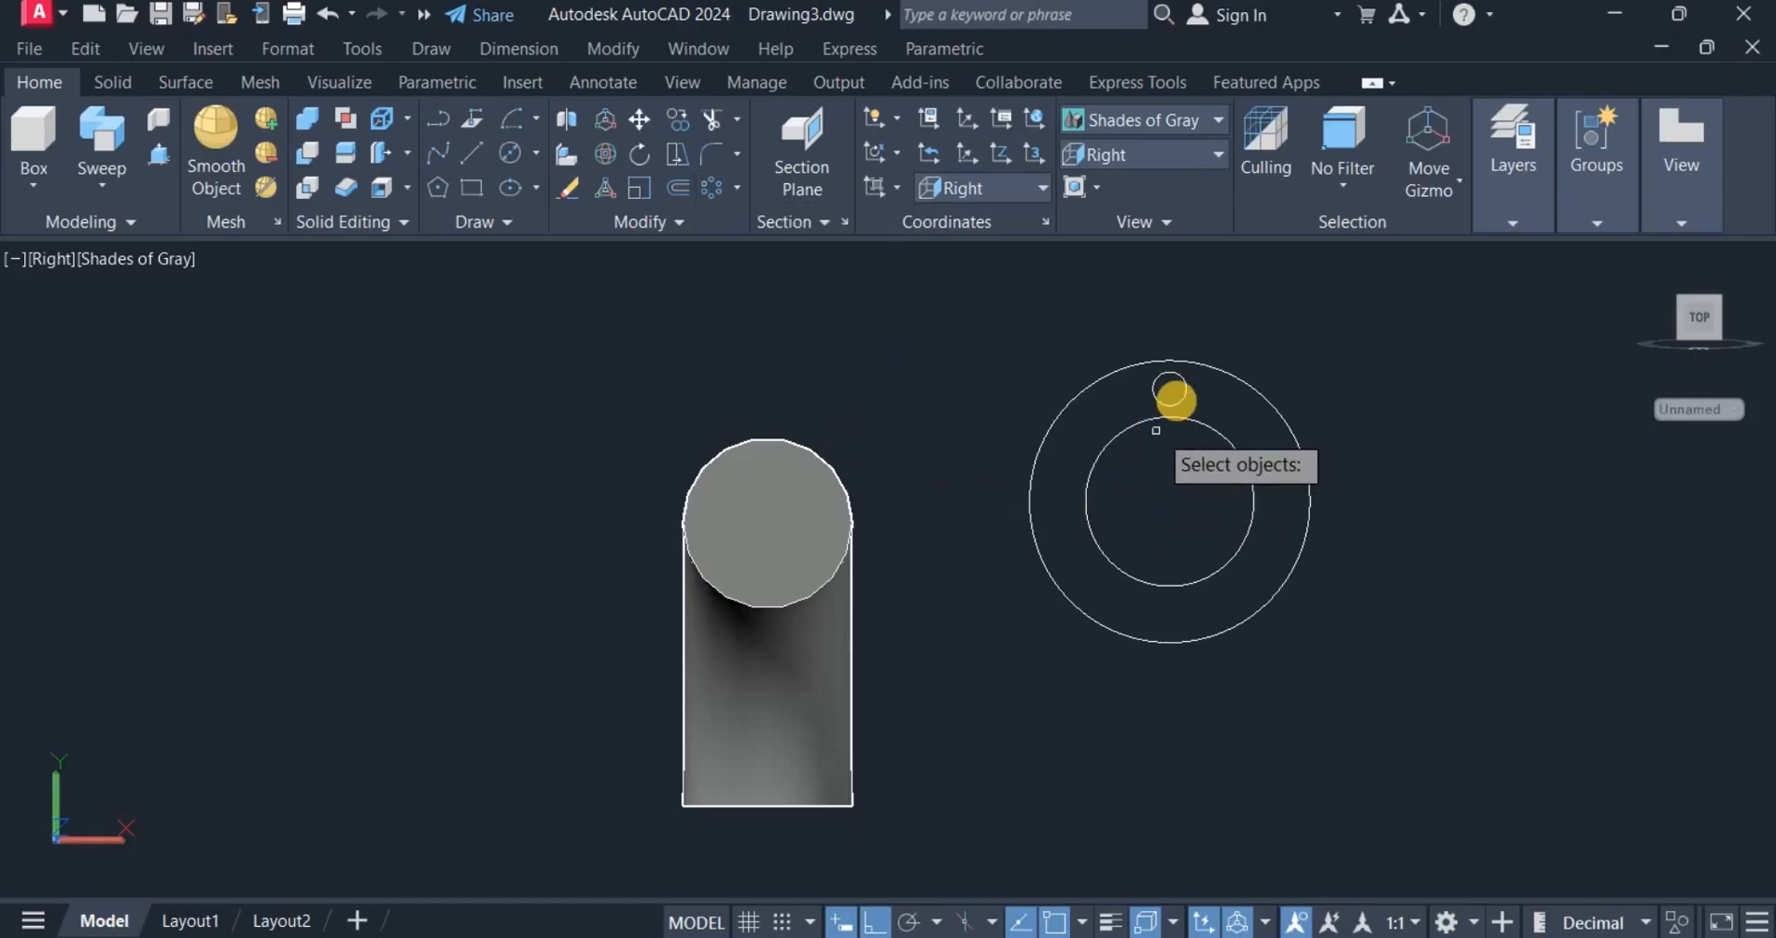
pyautogui.click(1171, 390)
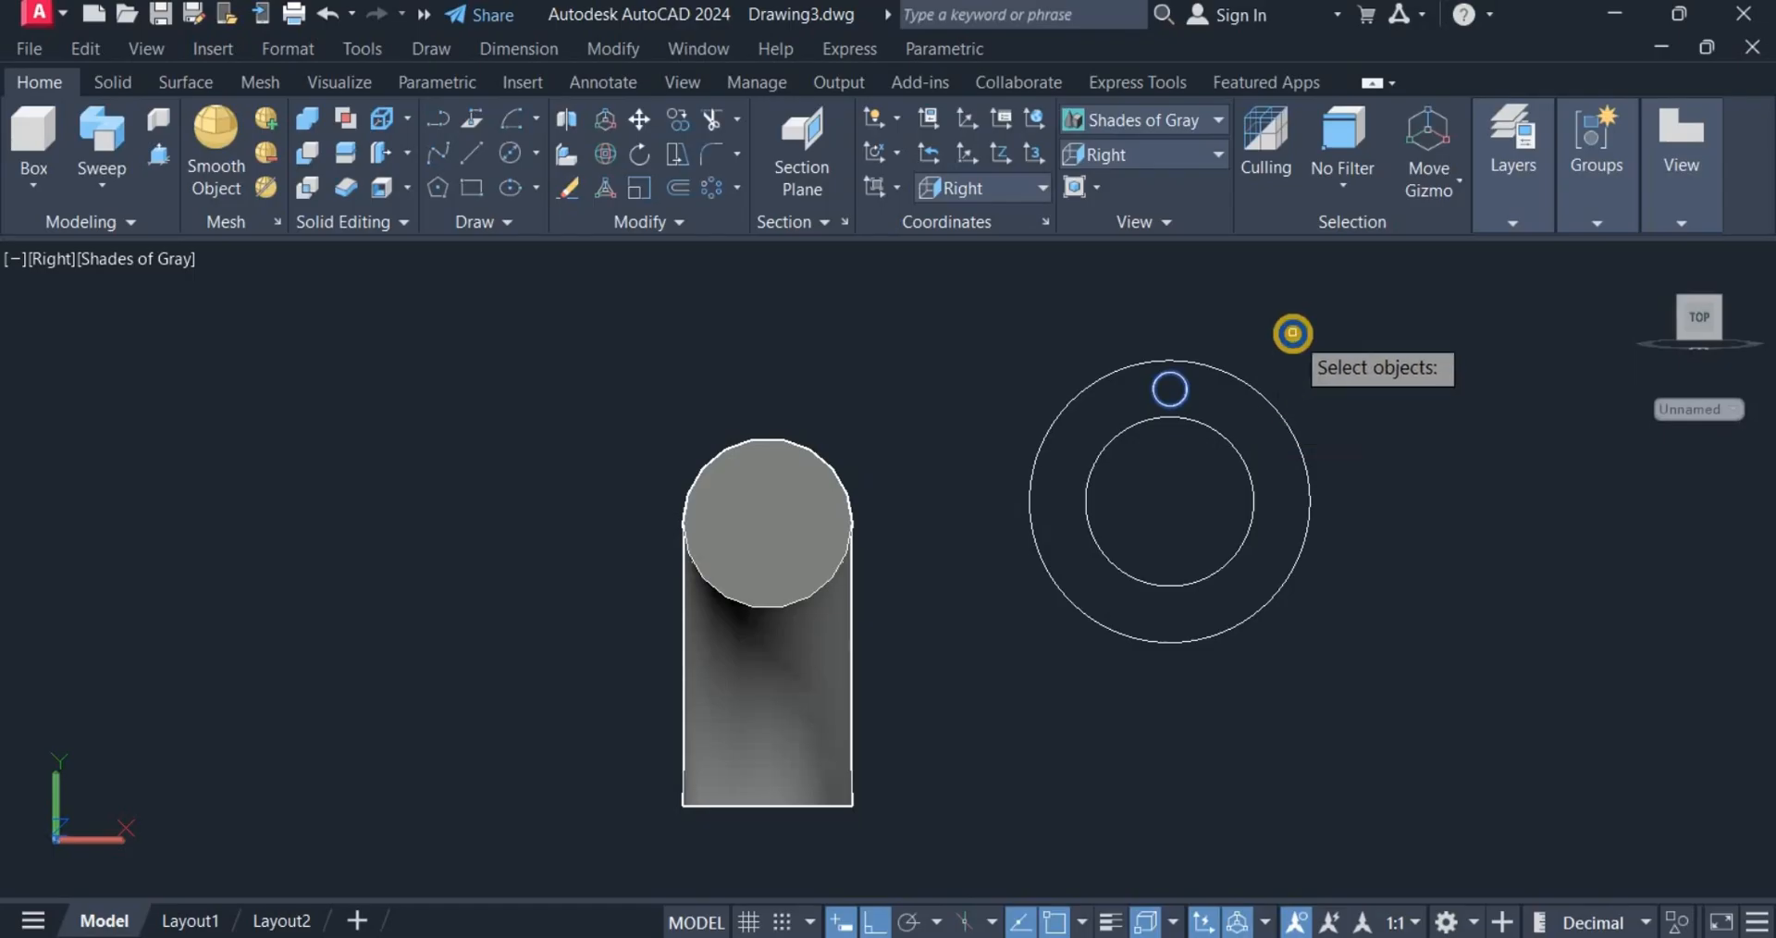
pyautogui.press('Return')
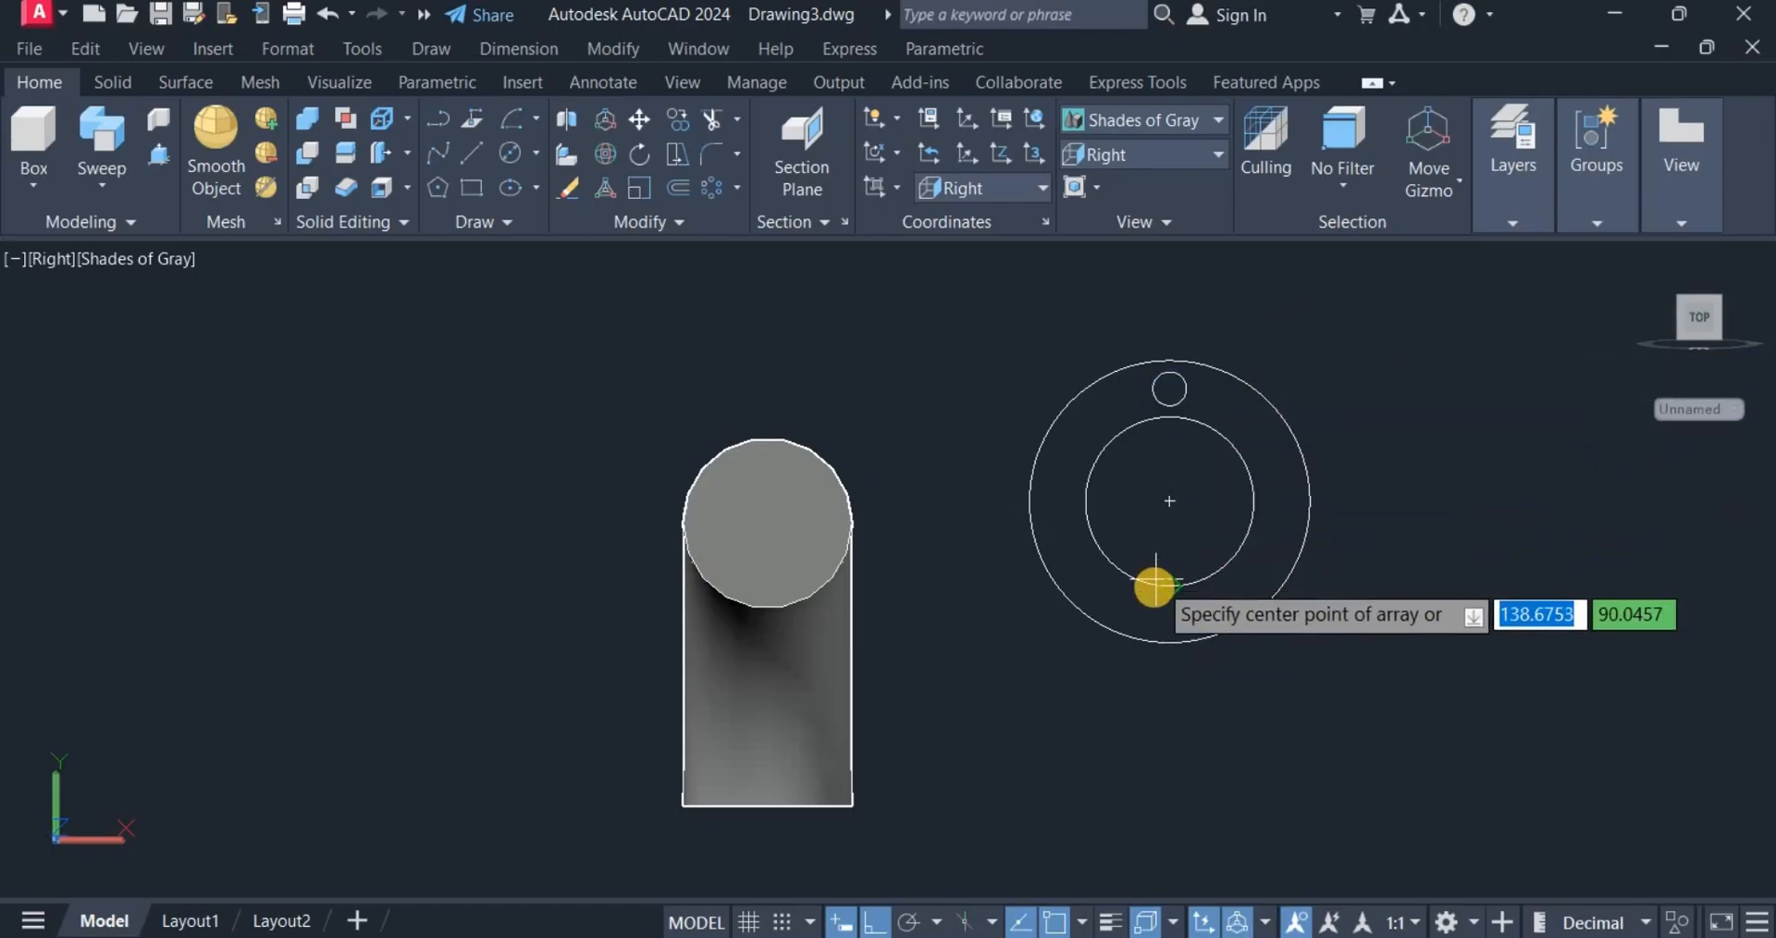
pyautogui.click(1171, 497)
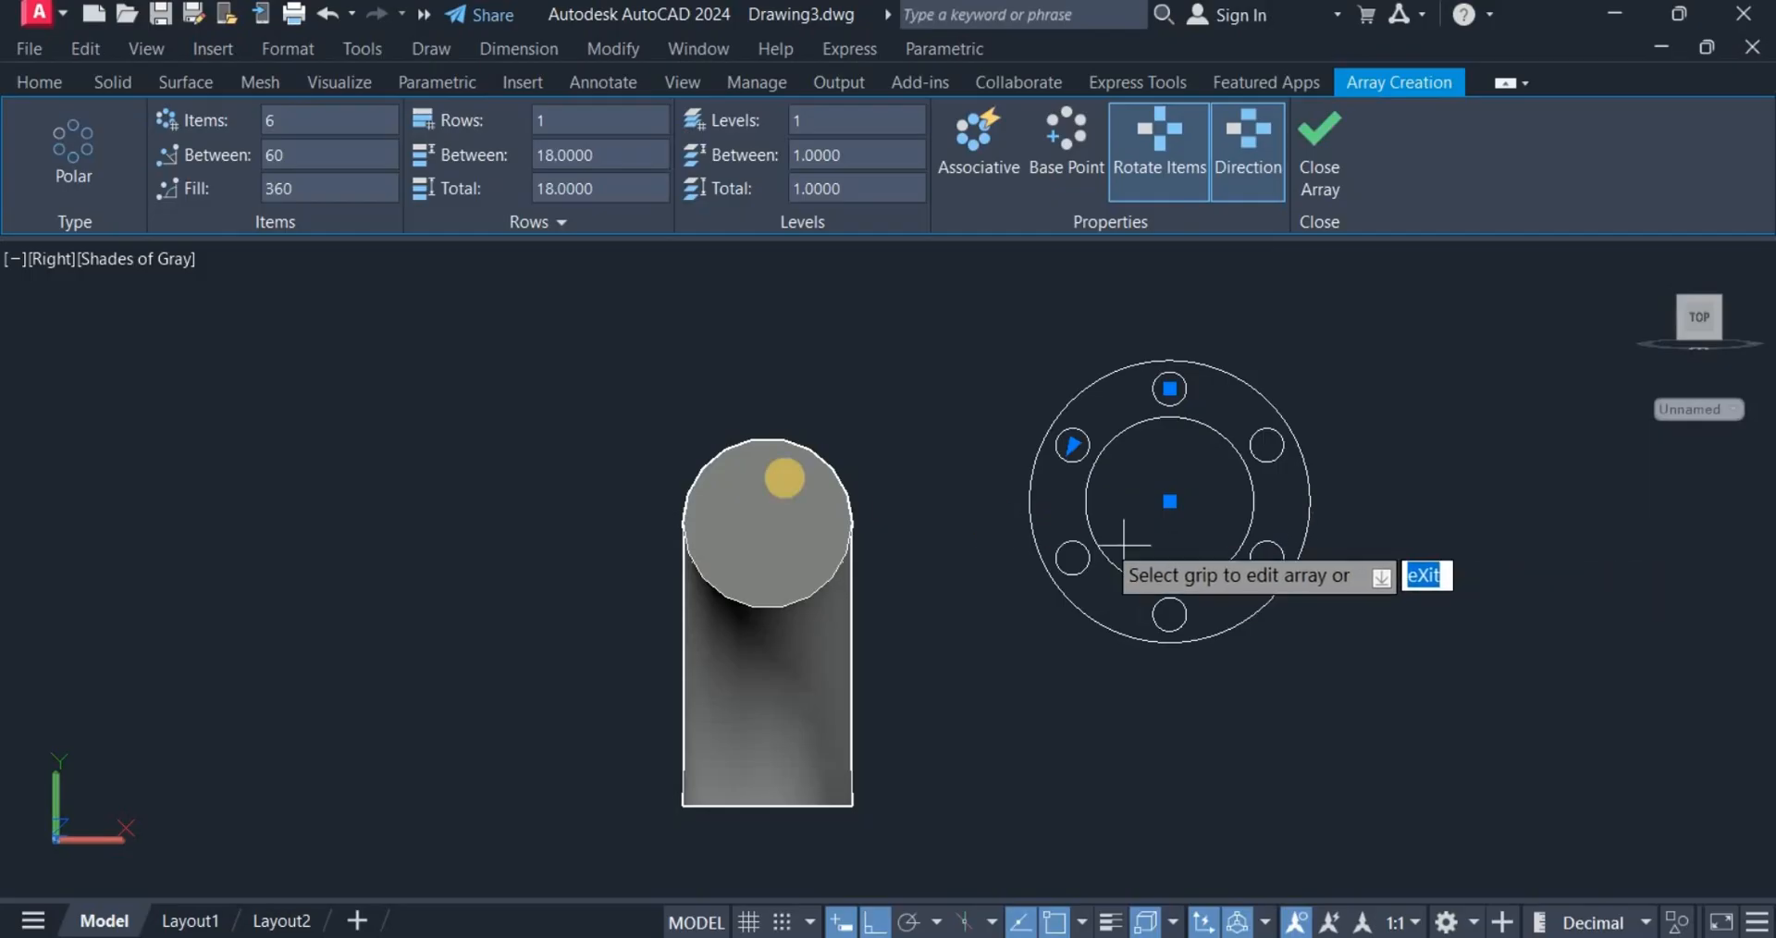
# Set the number of items in the bolt-hole polar array to 8 and finish the array.
pyautogui.click(284, 120)
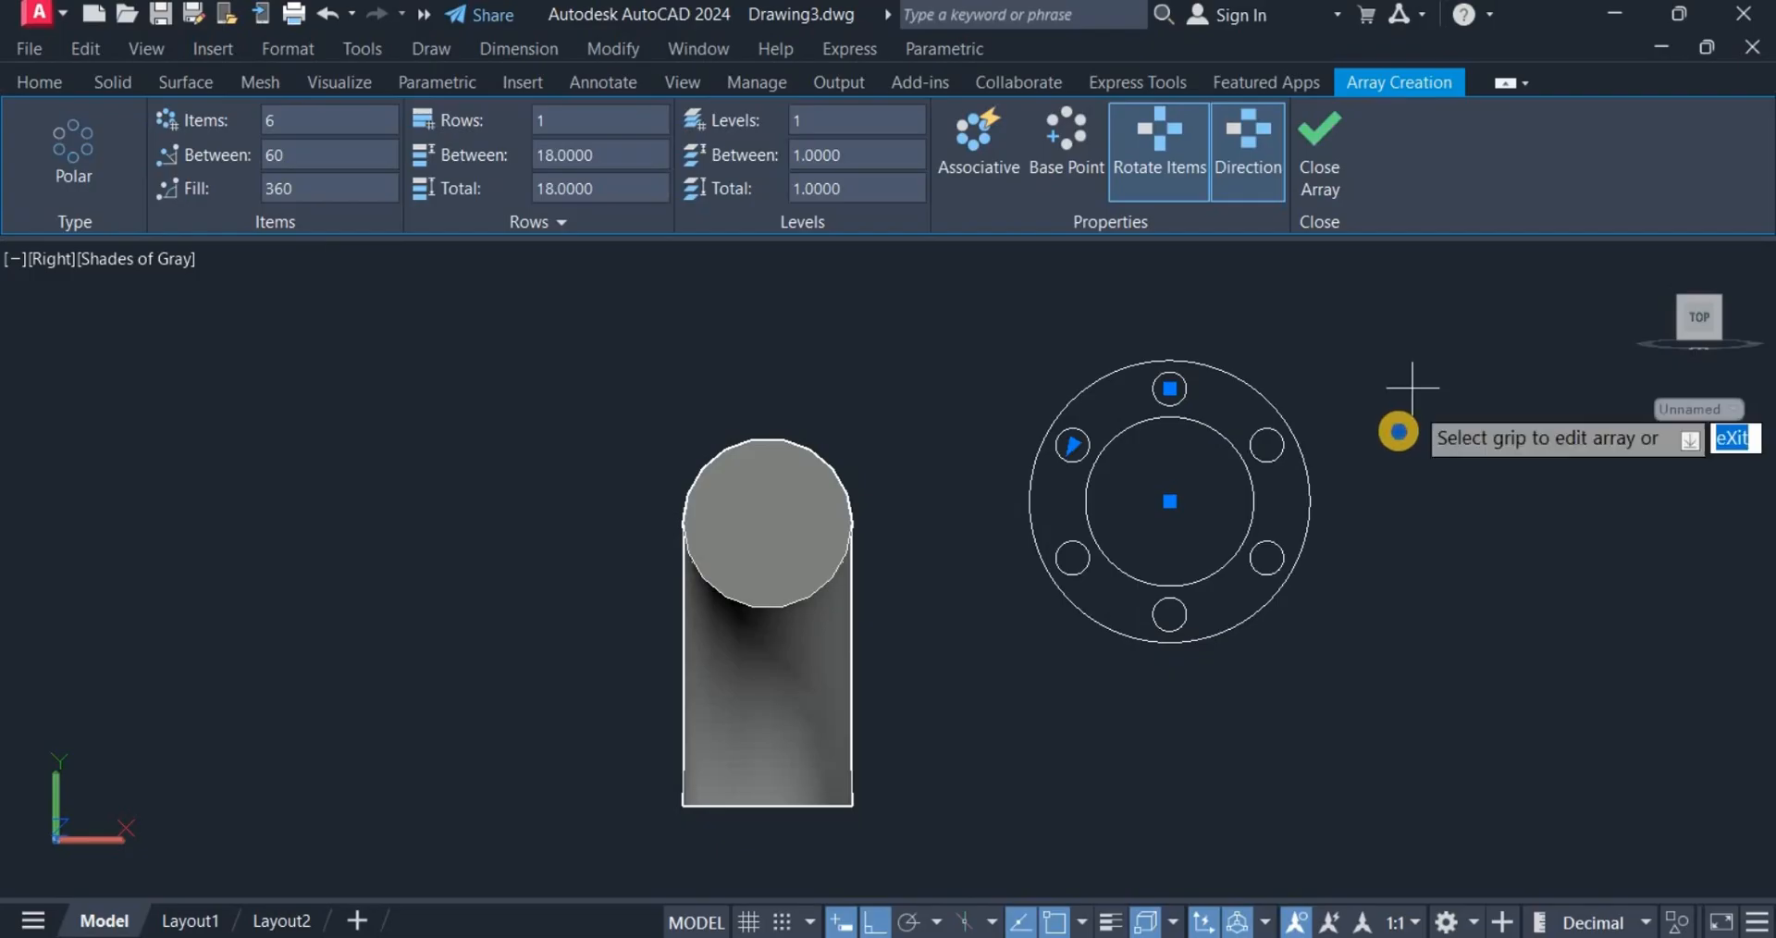
pyautogui.rightClick(1416, 534)
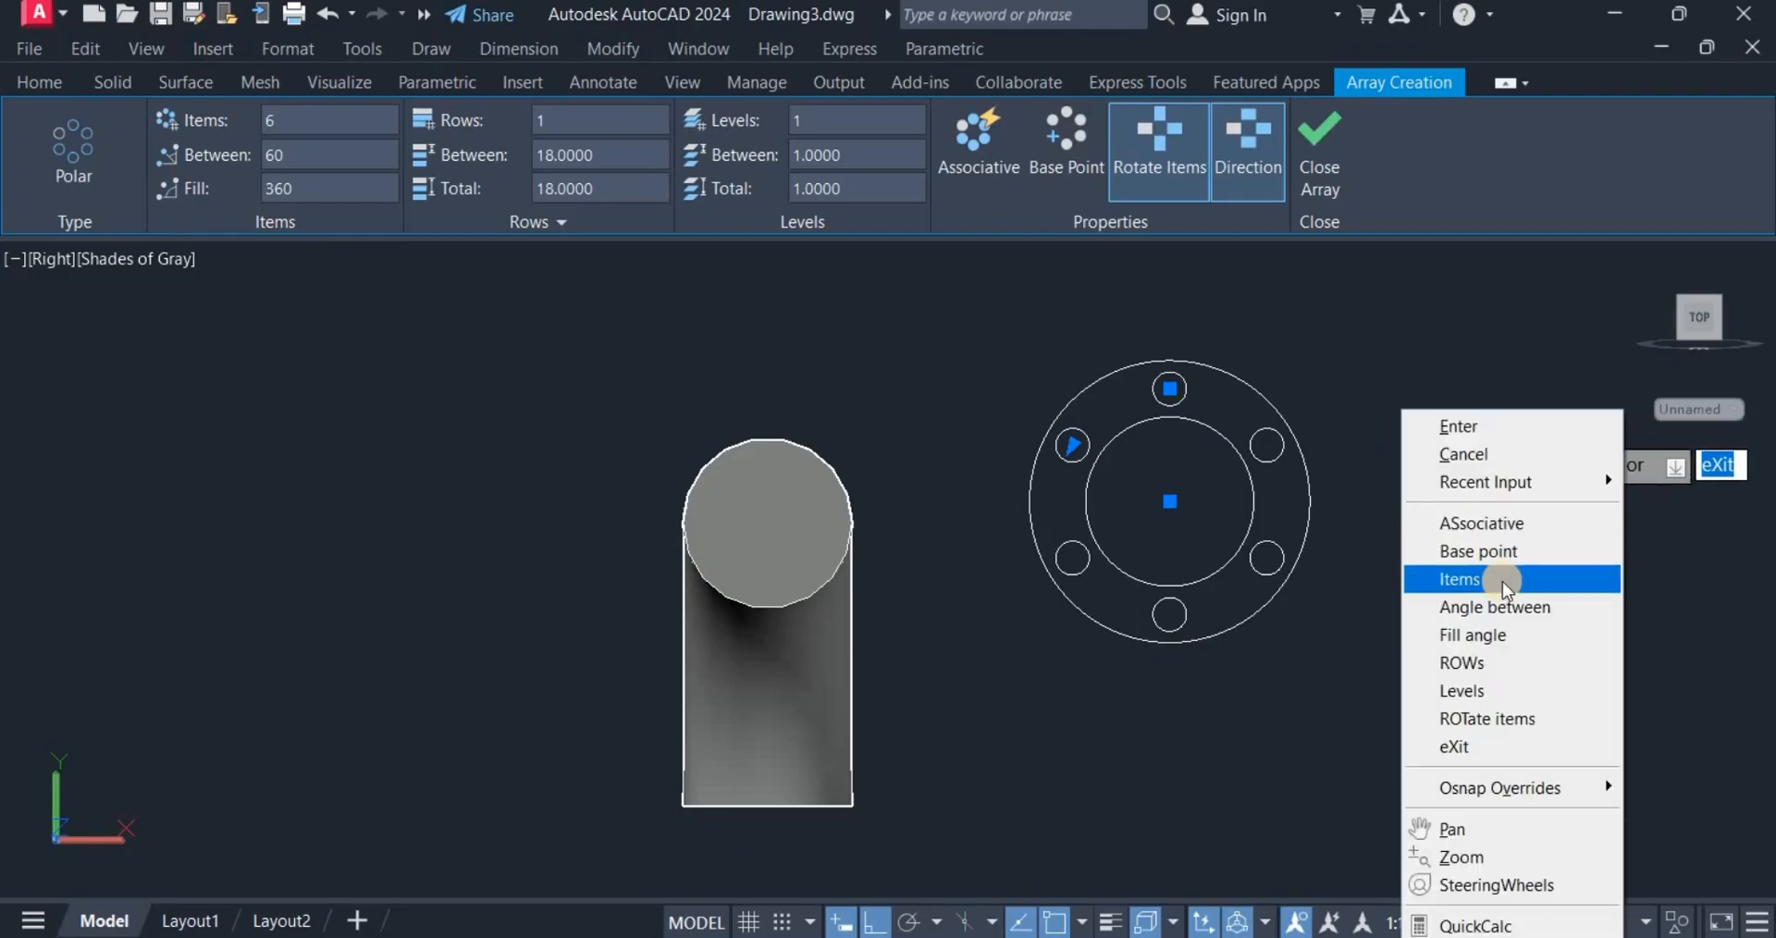
pyautogui.click(1445, 583)
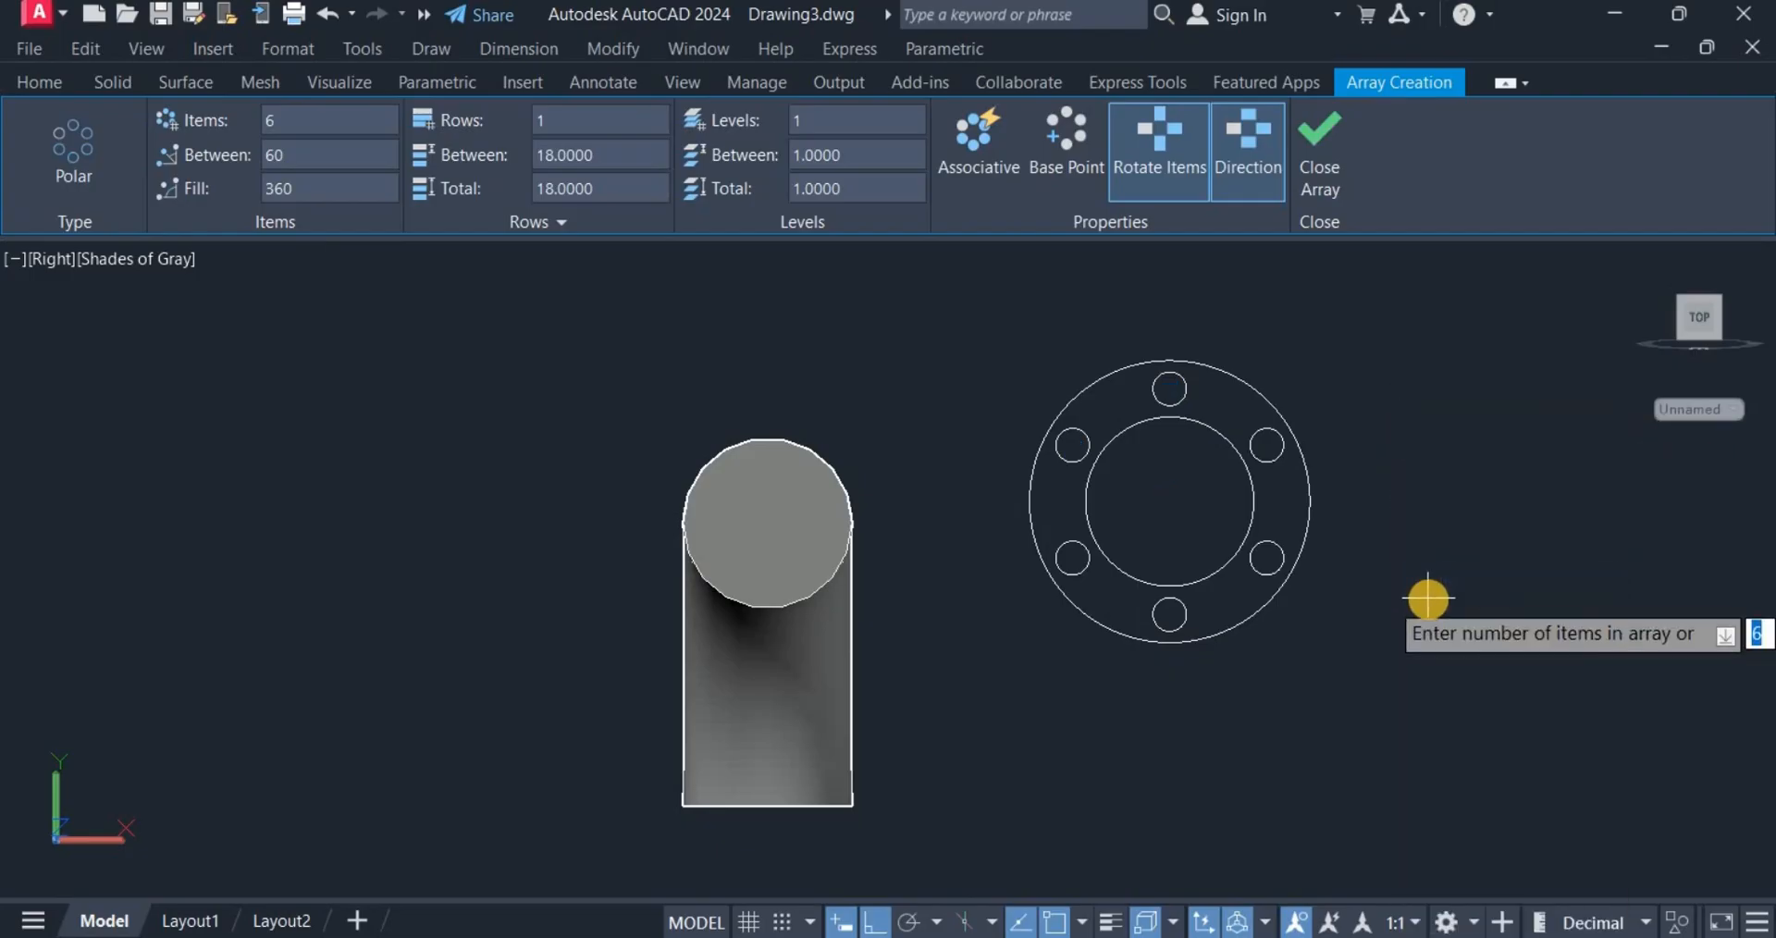
pyautogui.write('8')
pyautogui.press('Return')
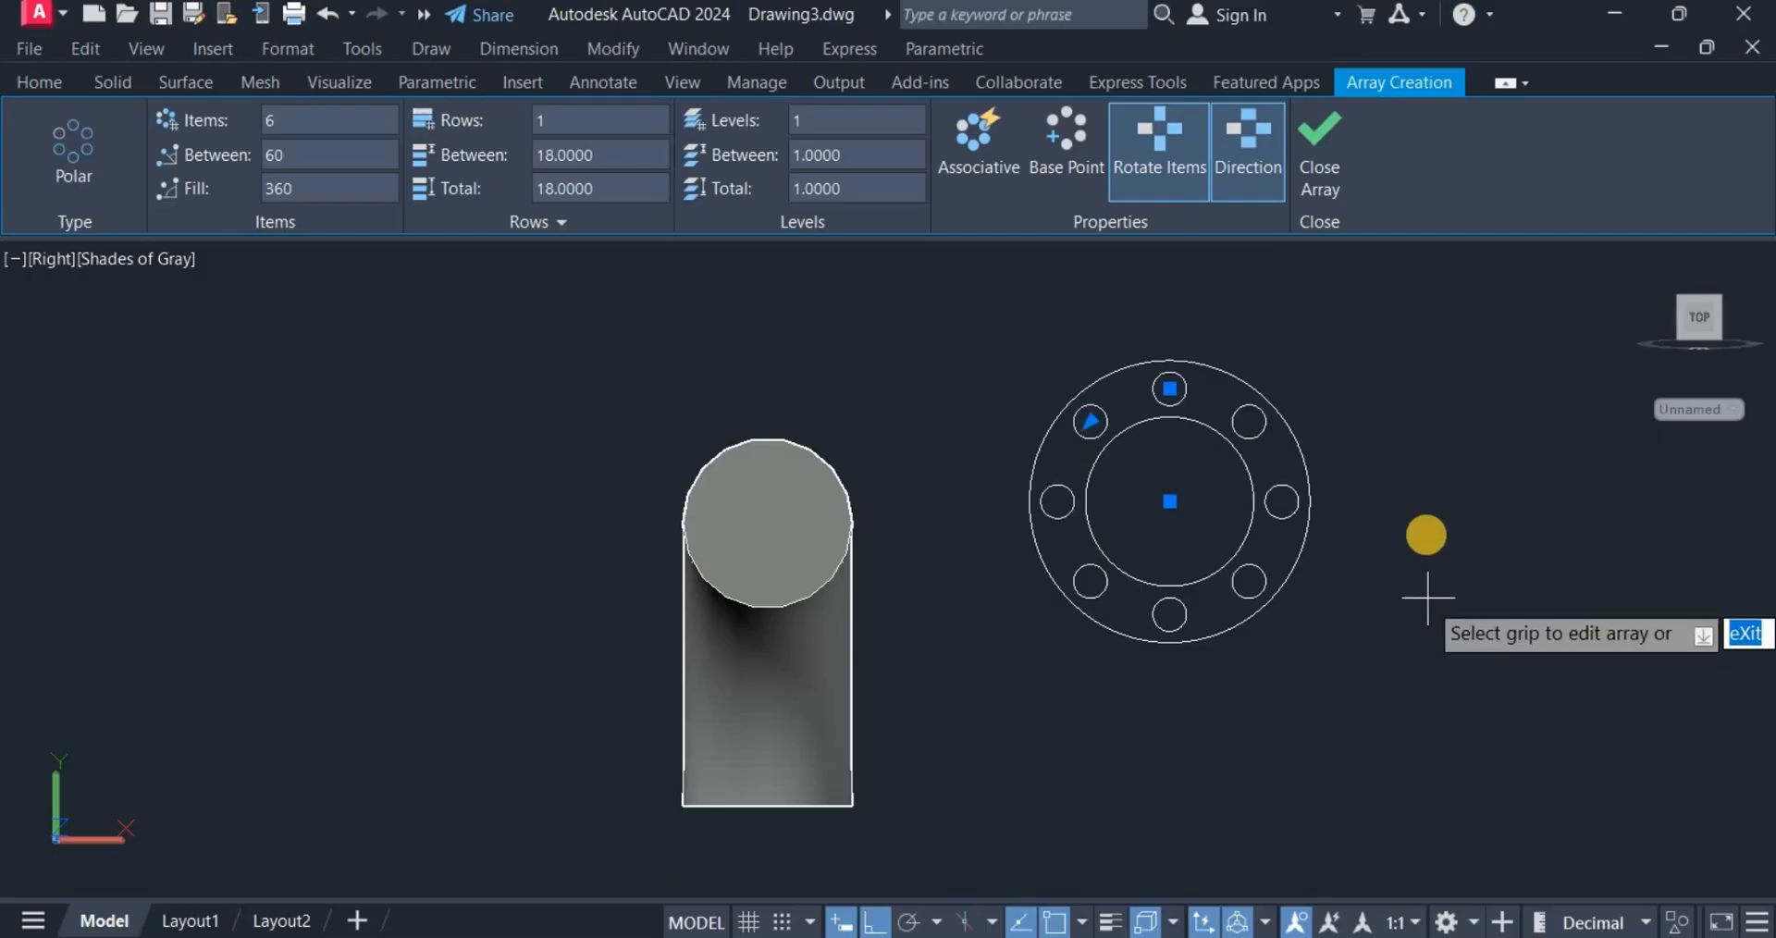
pyautogui.rightClick(1429, 476)
pyautogui.click(1463, 434)
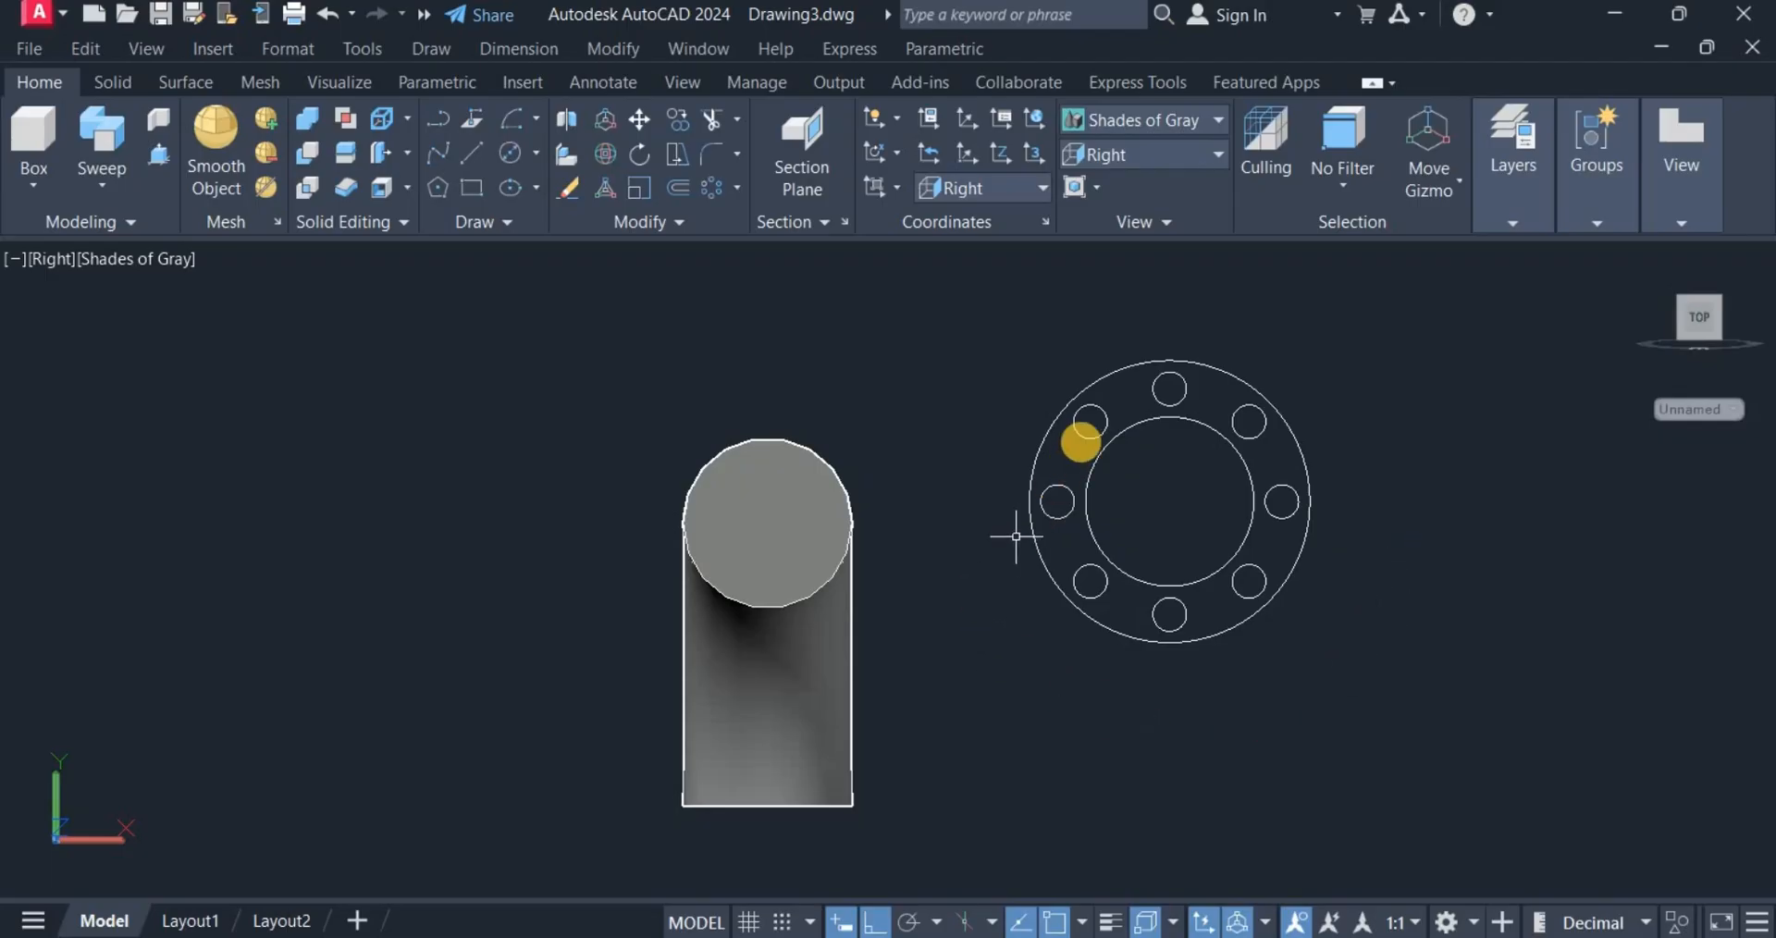
# Switch to the SE Isometric view and press-pull the flange area between the outer, inner and bolt-hole circles into a thin solid.
pyautogui.click(1132, 153)
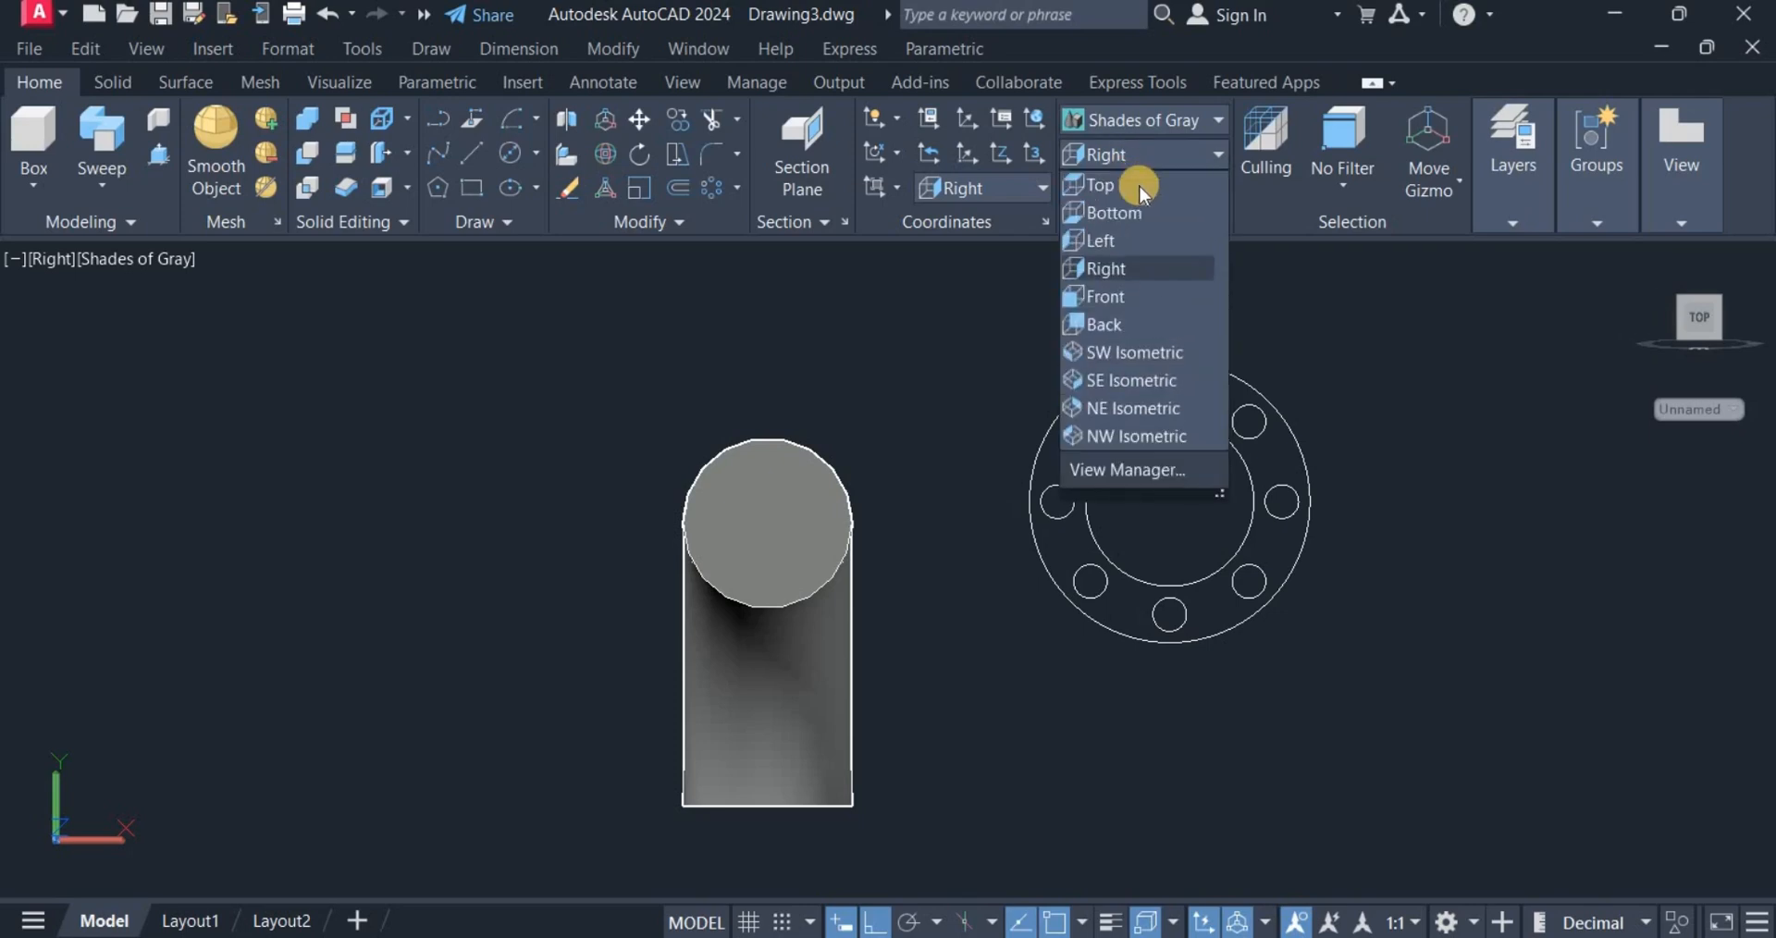
pyautogui.click(1147, 383)
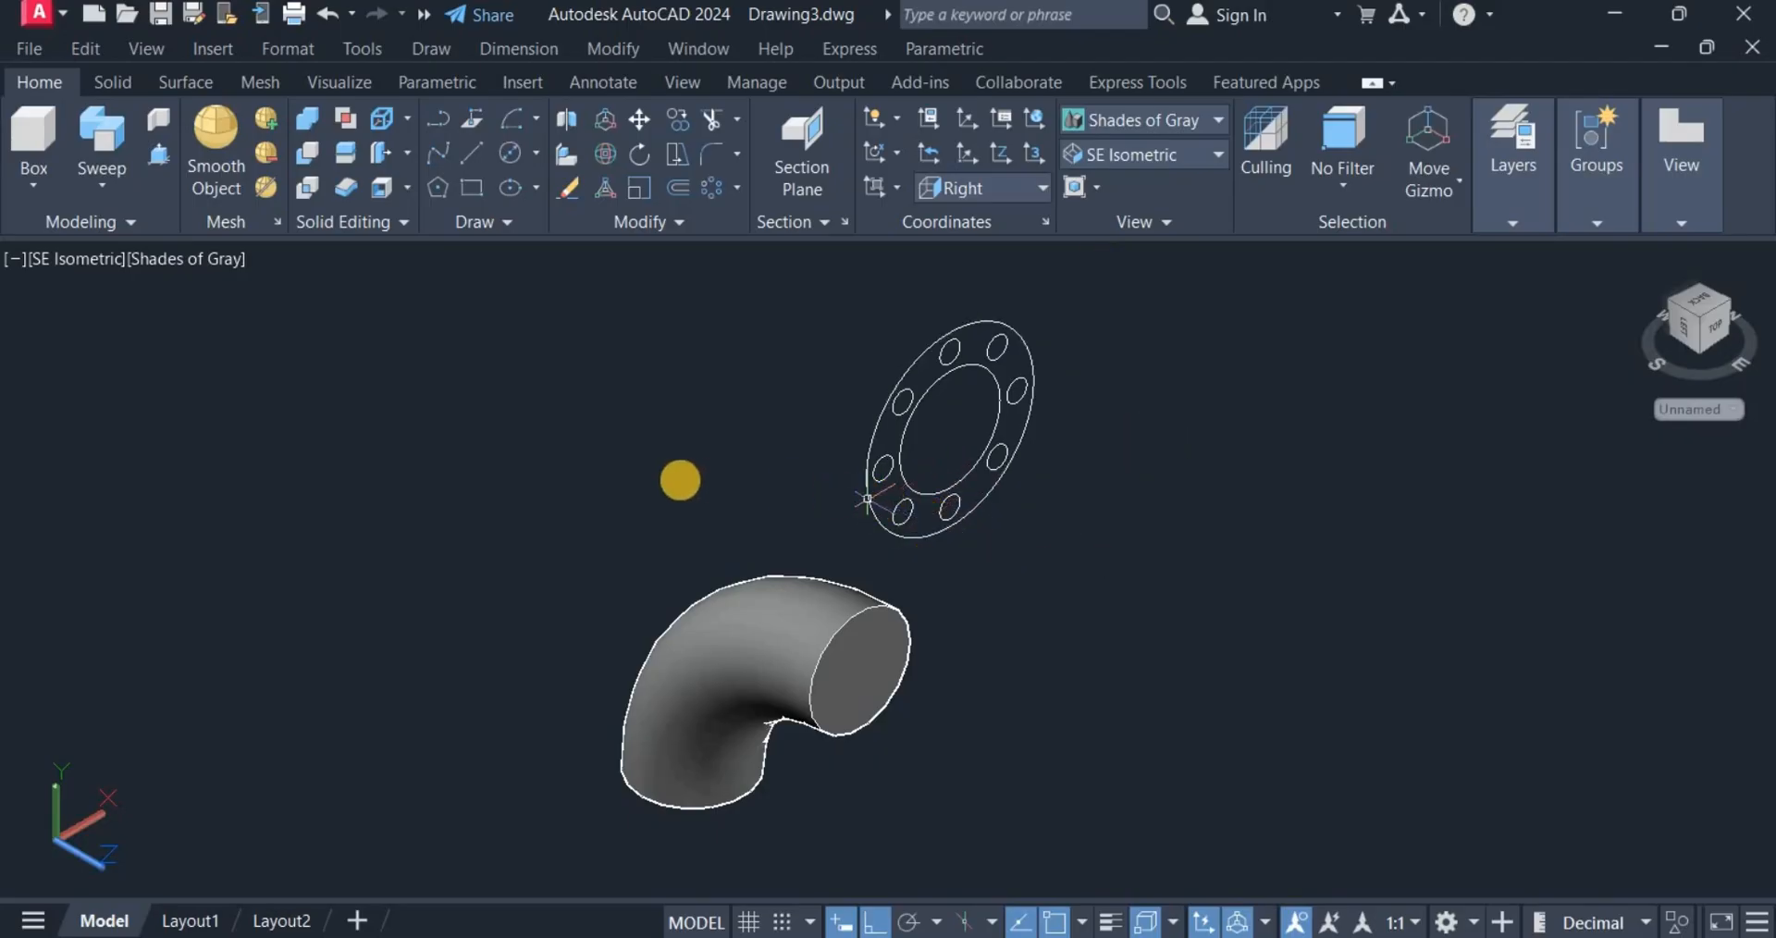
pyautogui.click(159, 159)
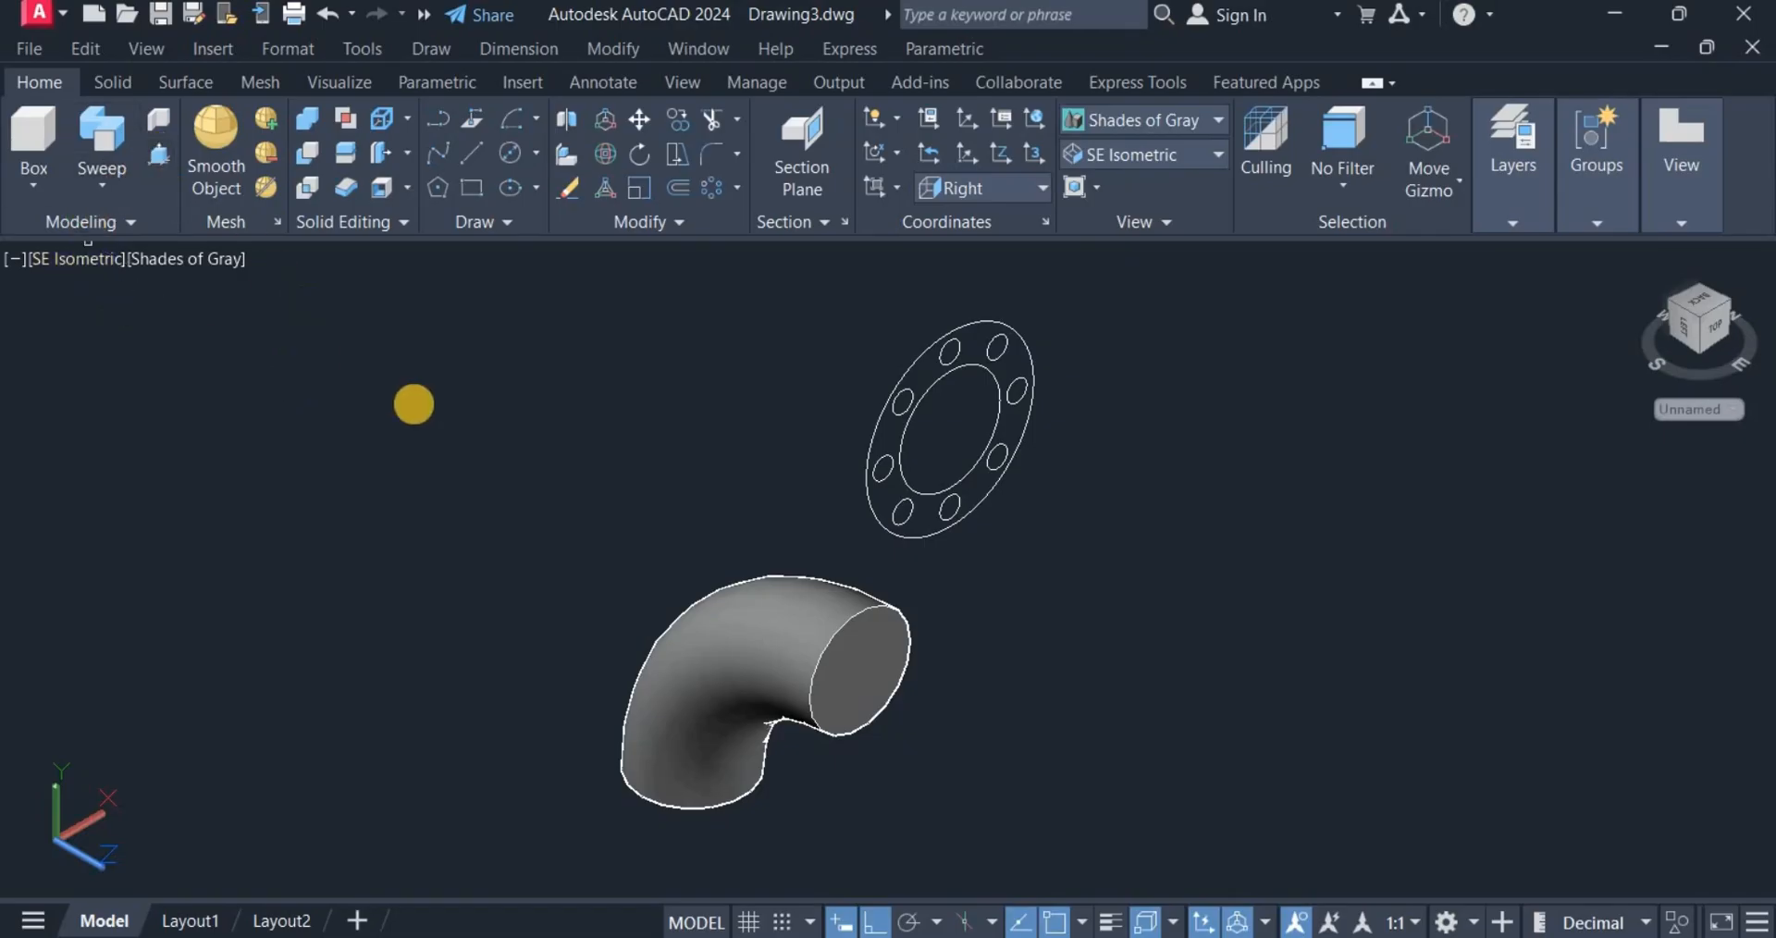
pyautogui.click(892, 494)
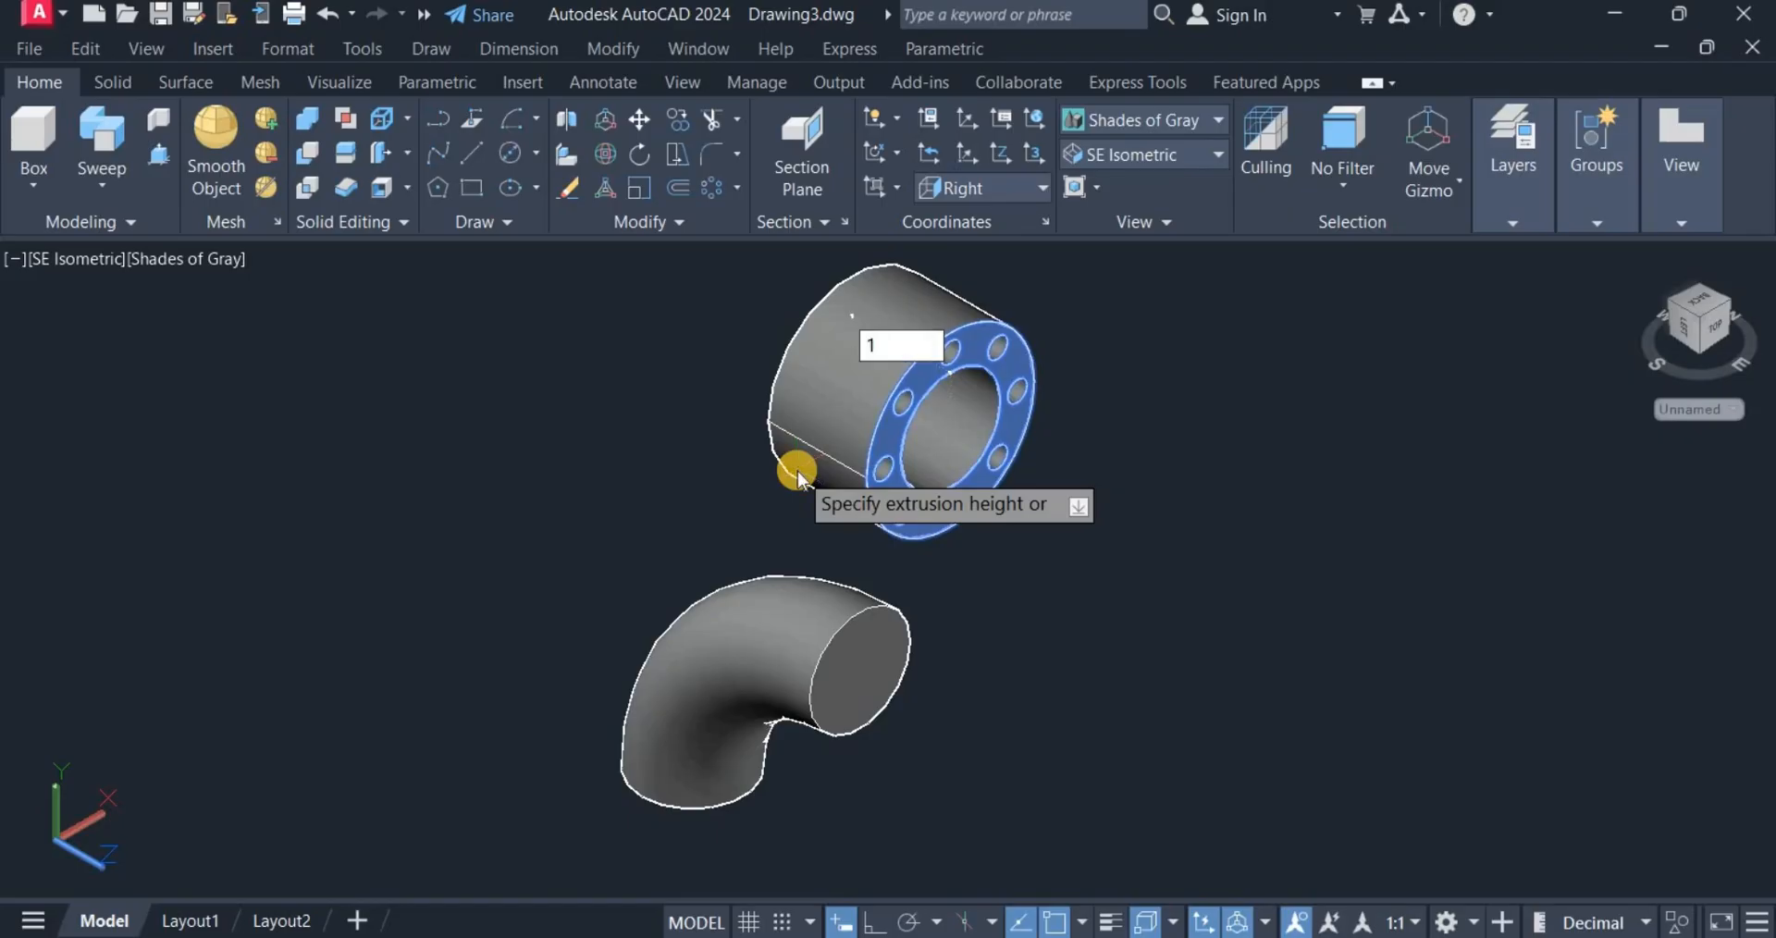
pyautogui.press('Return')
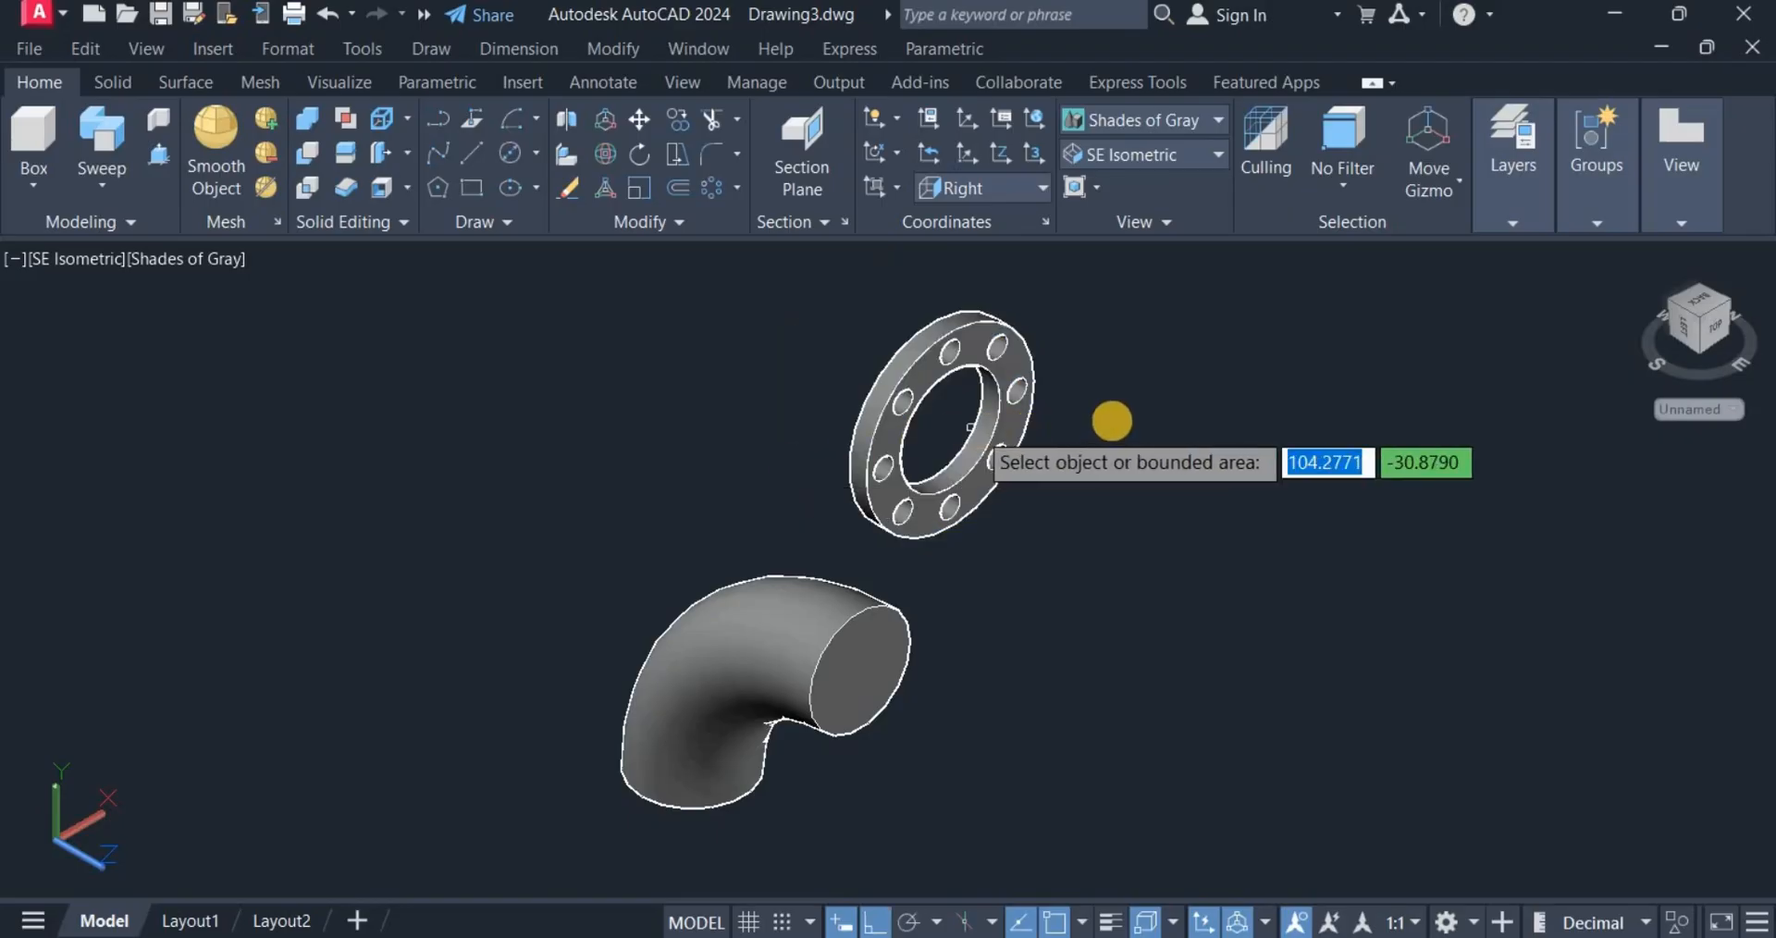
pyautogui.press('Return')
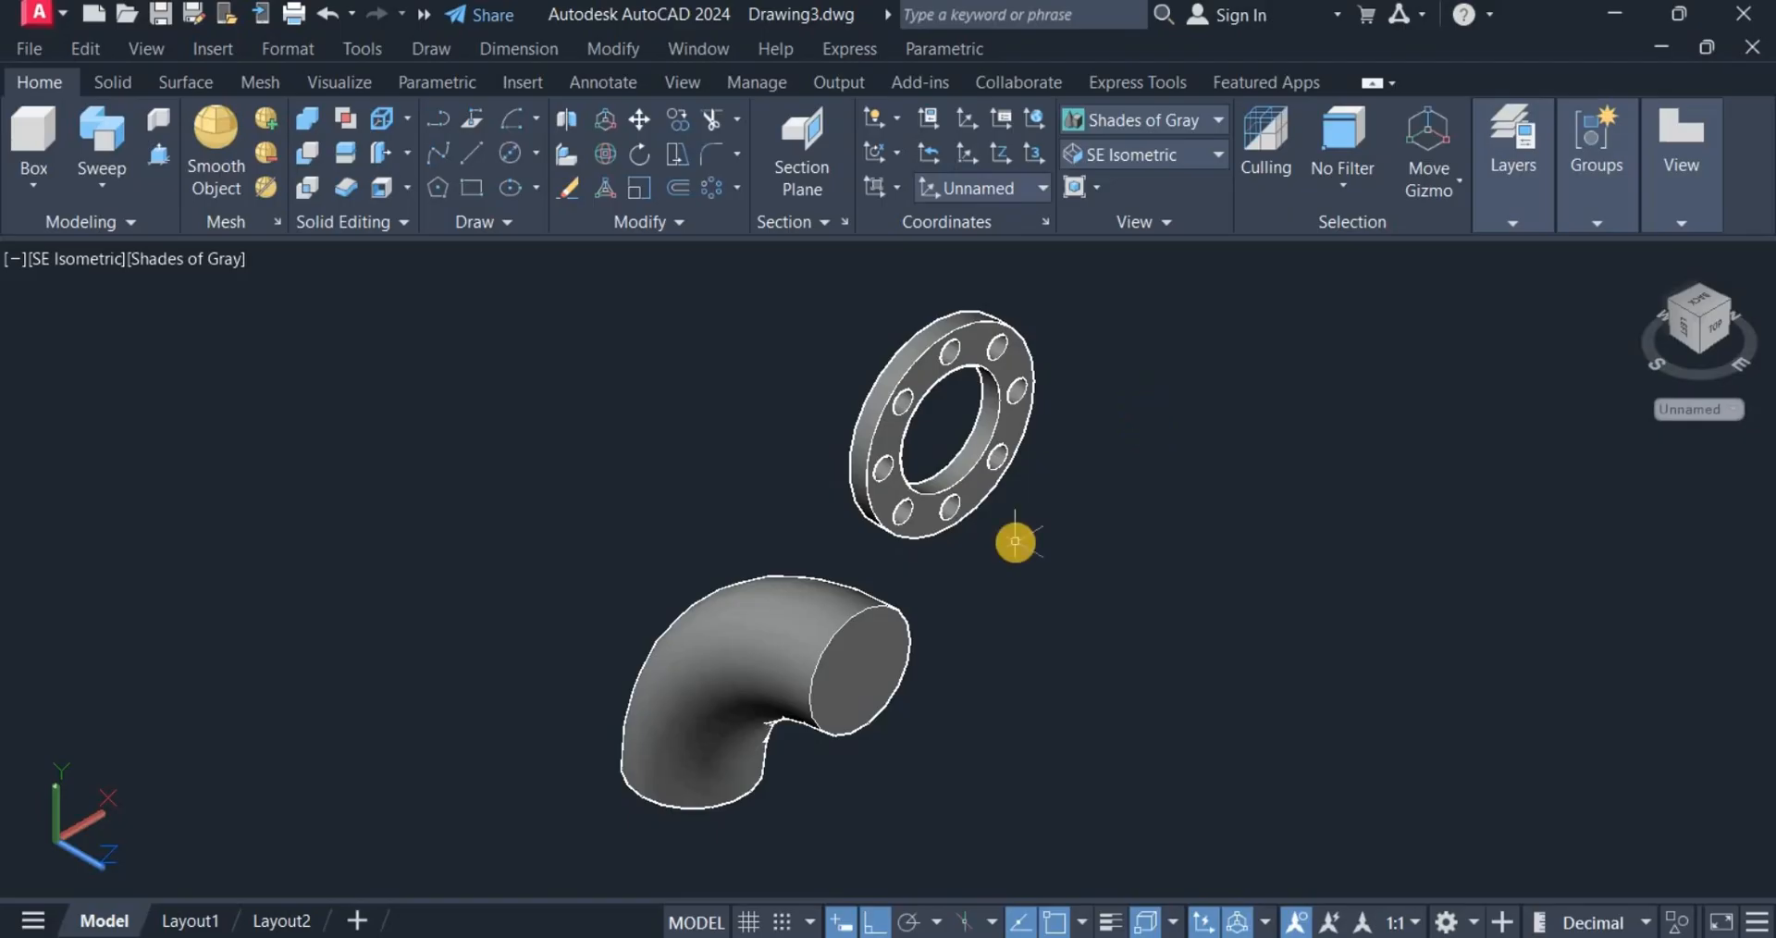
# Copy the flange solid into the empty space to the right of the original.
pyautogui.click(980, 486)
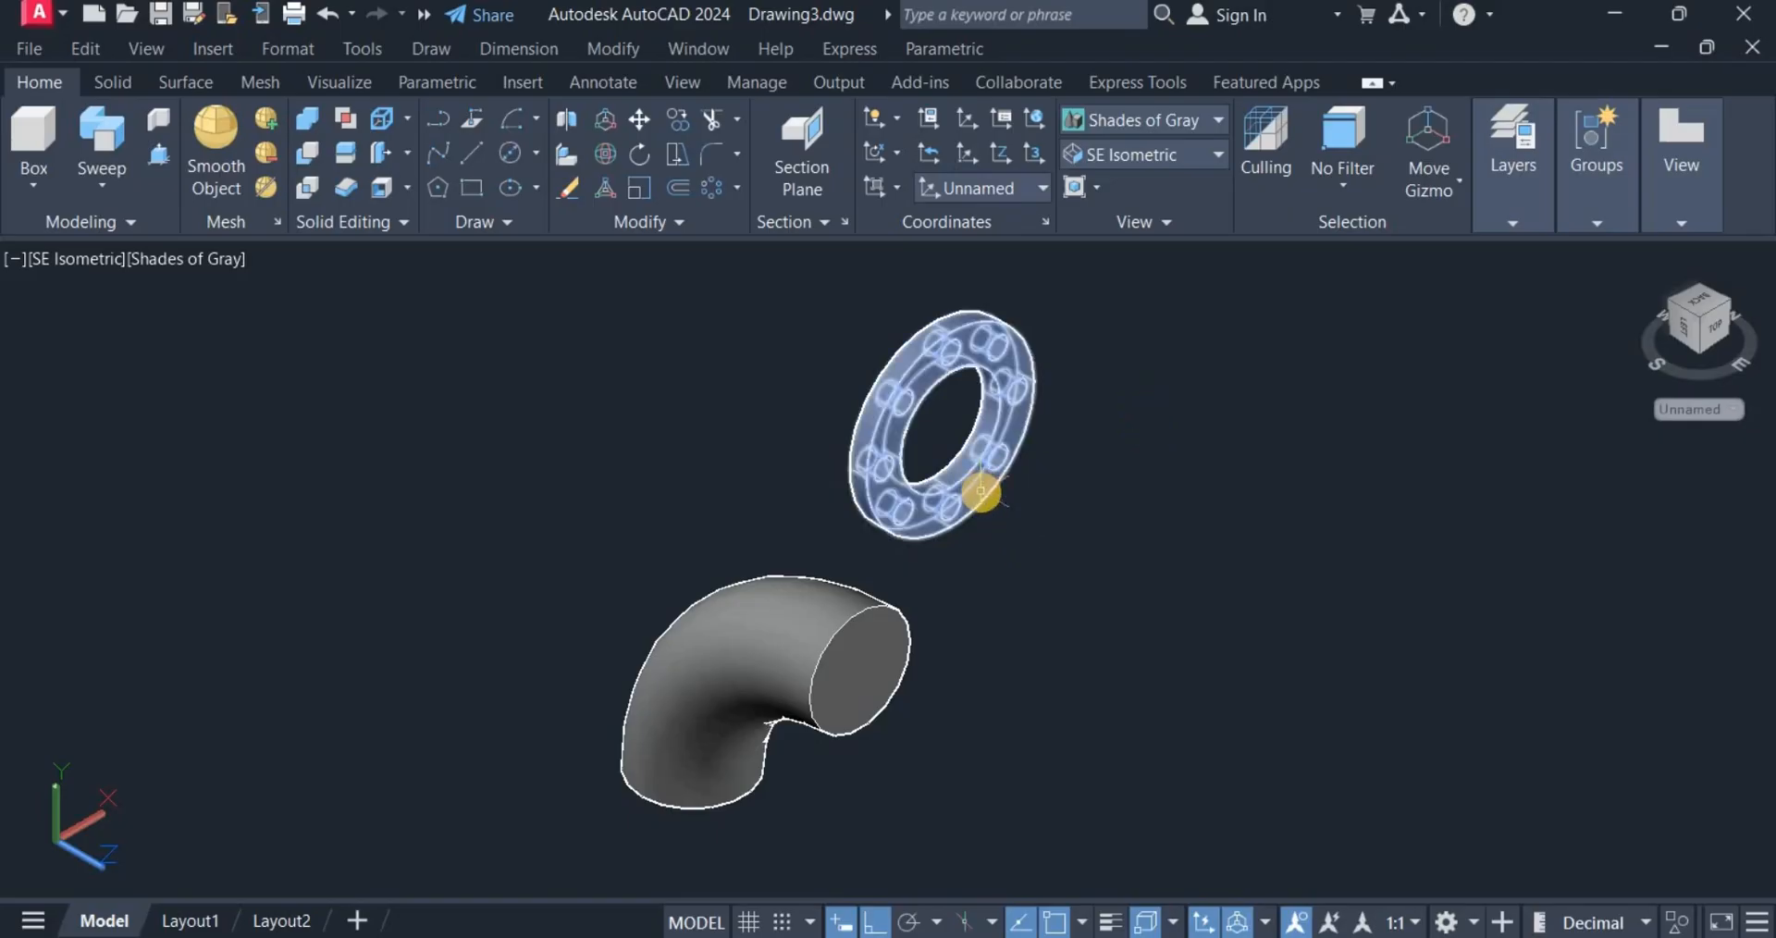
pyautogui.press('Escape')
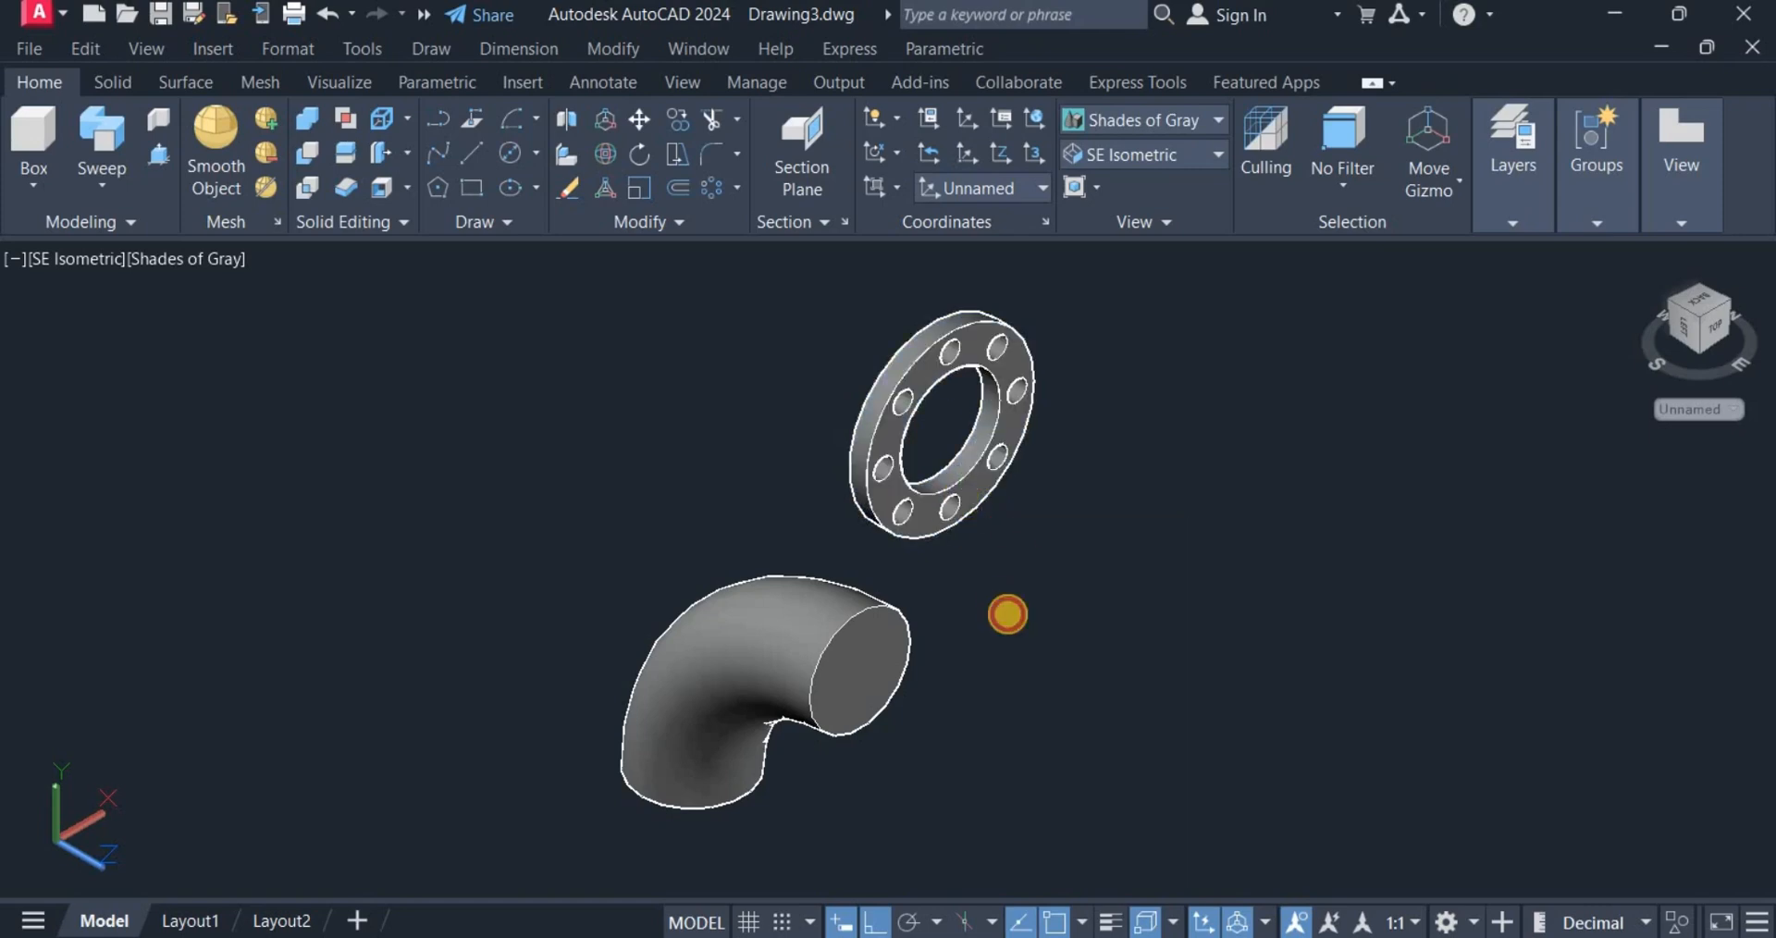
pyautogui.click(1029, 428)
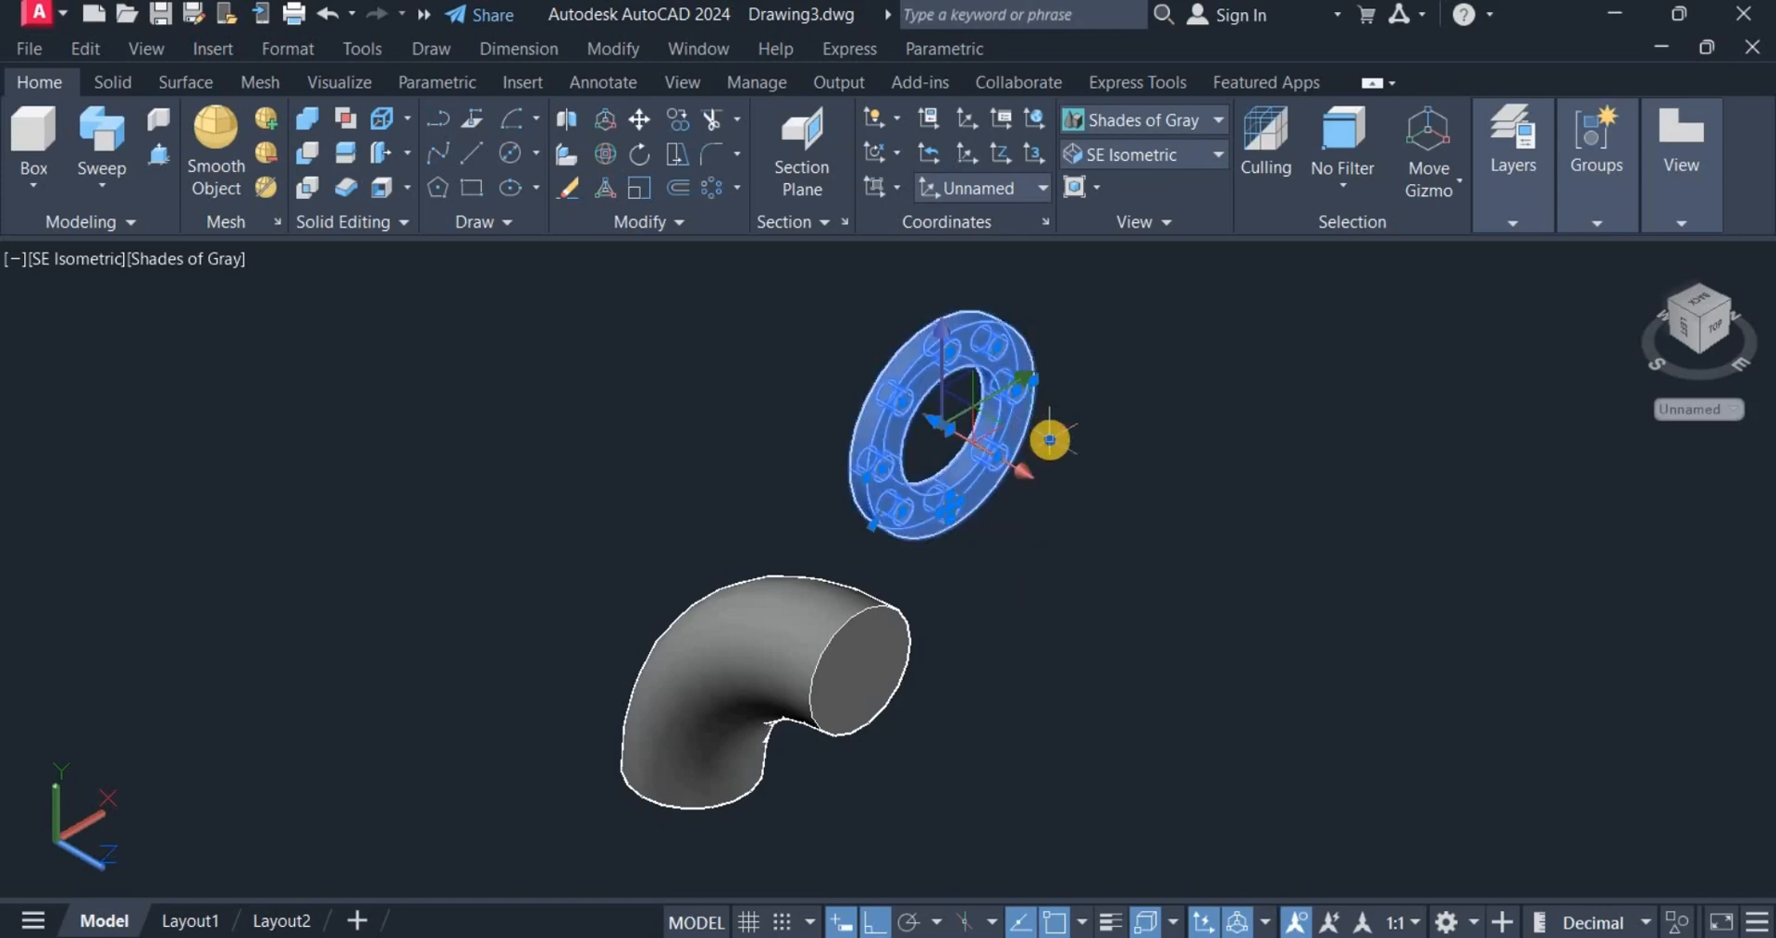
pyautogui.moveTo(1049, 440); pyautogui.dragTo(1381, 540, button='right')
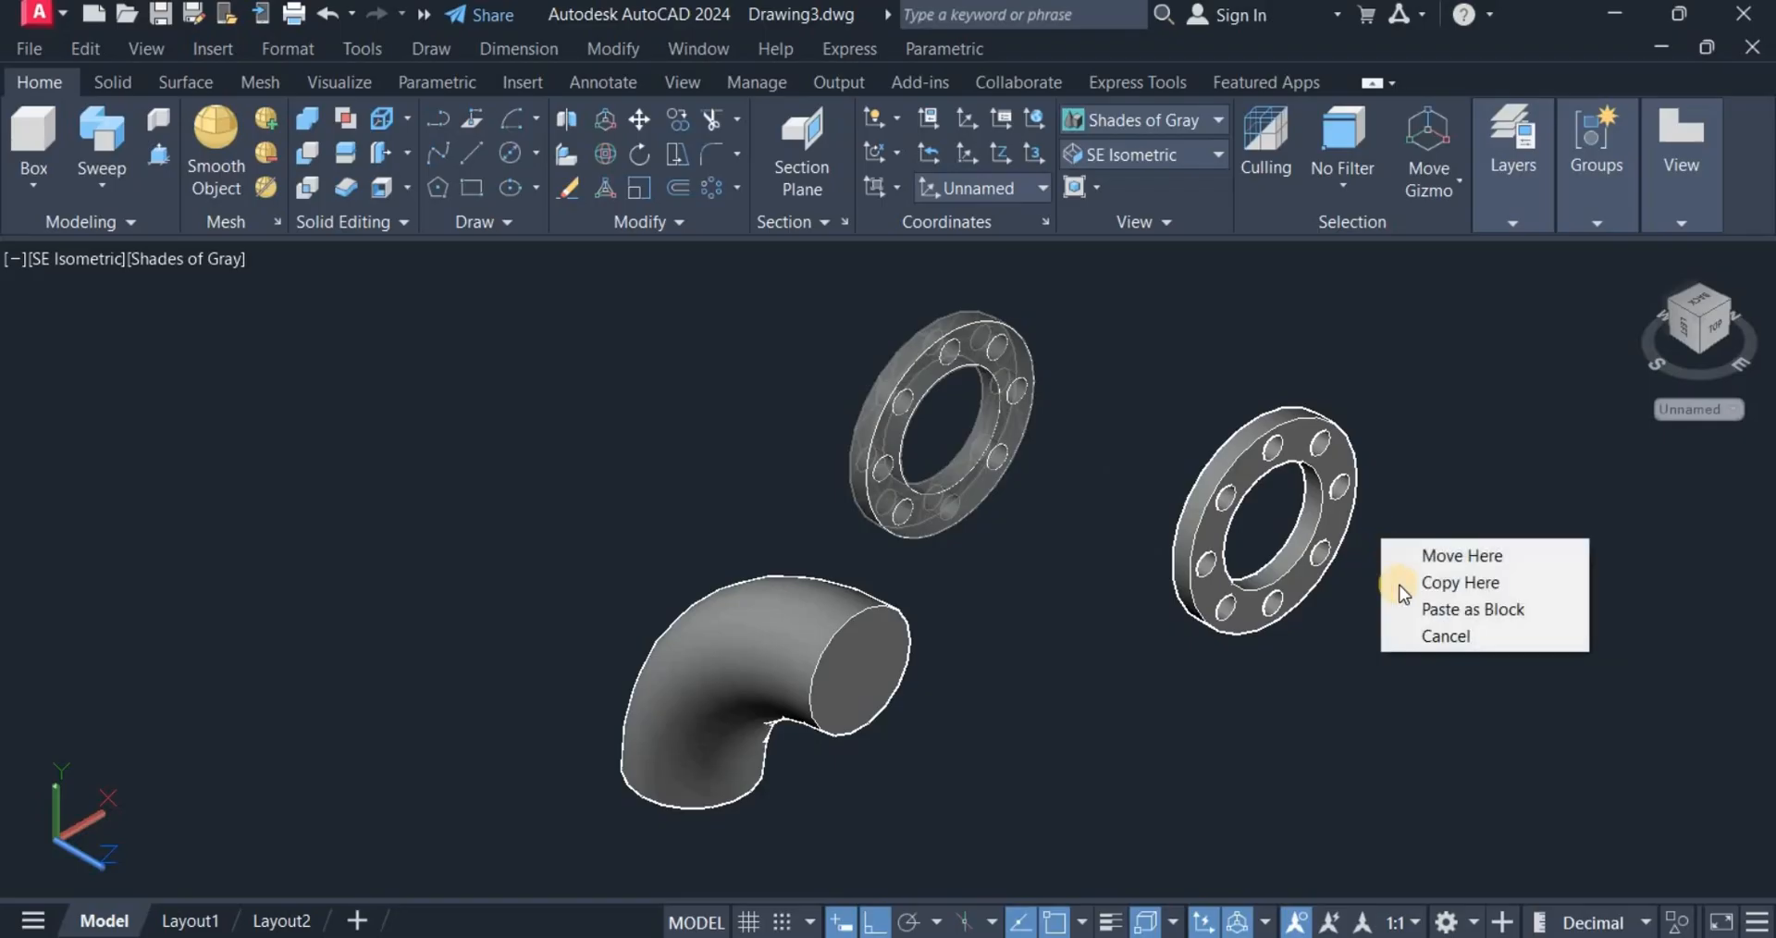
pyautogui.click(1415, 583)
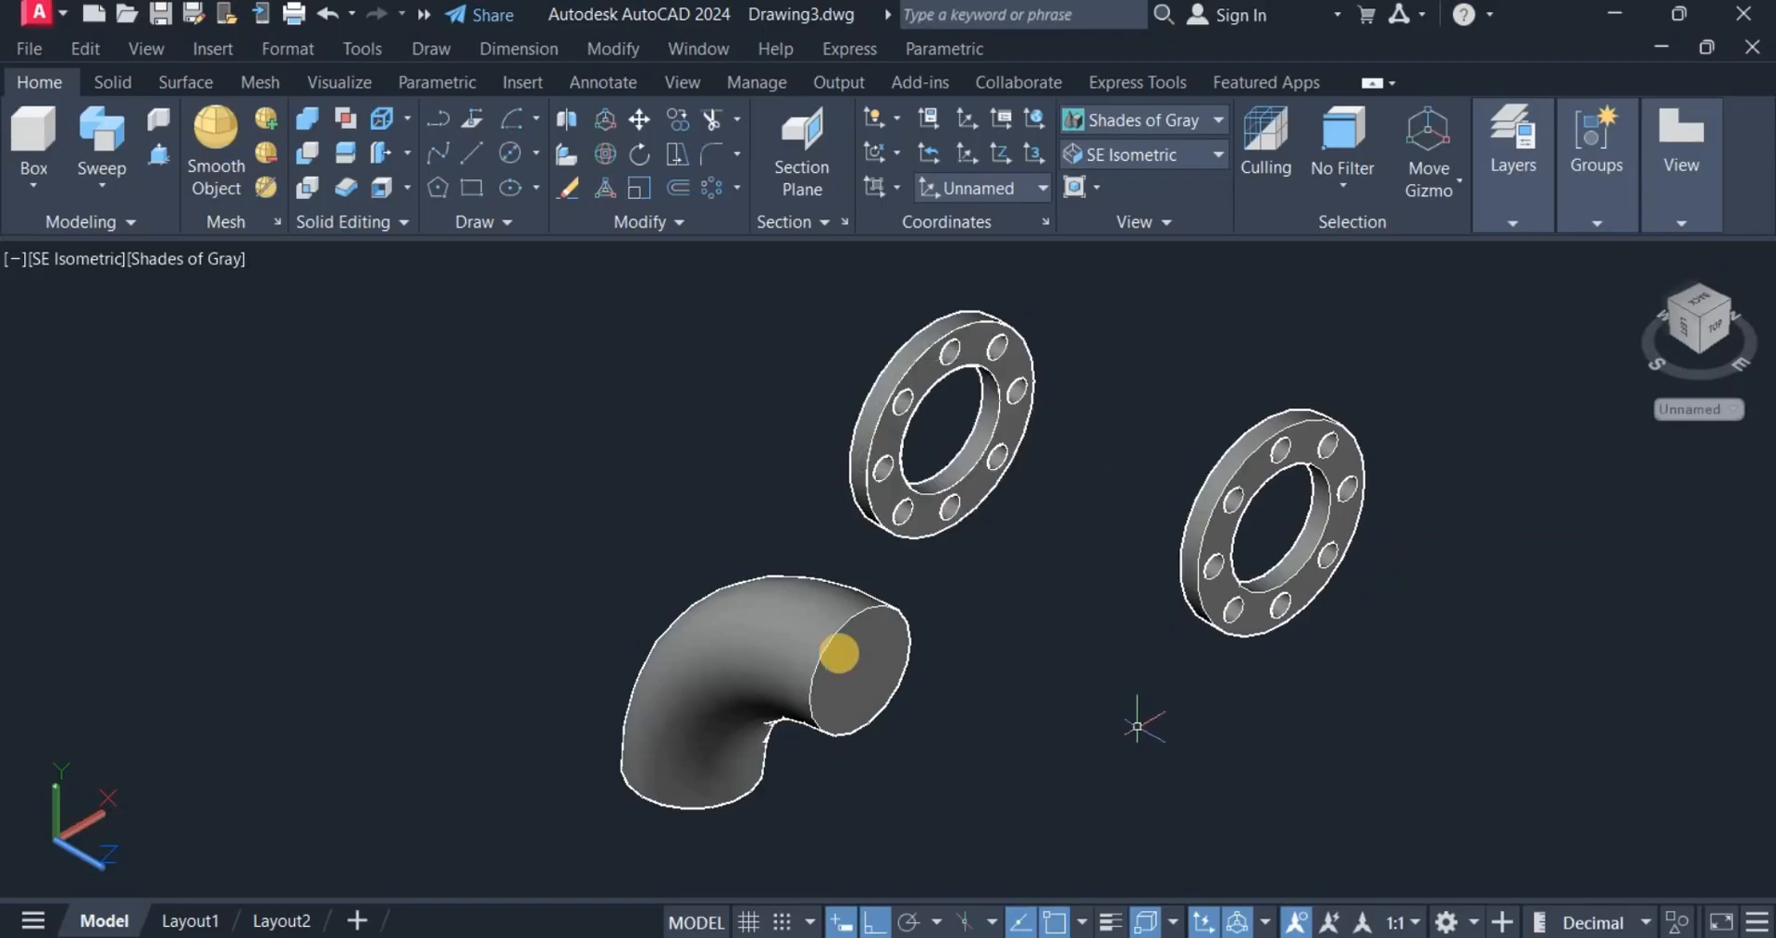
# Move the original flange from its front-face centre to the centre of the pipe bend's upper end face.
pyautogui.click(633, 119)
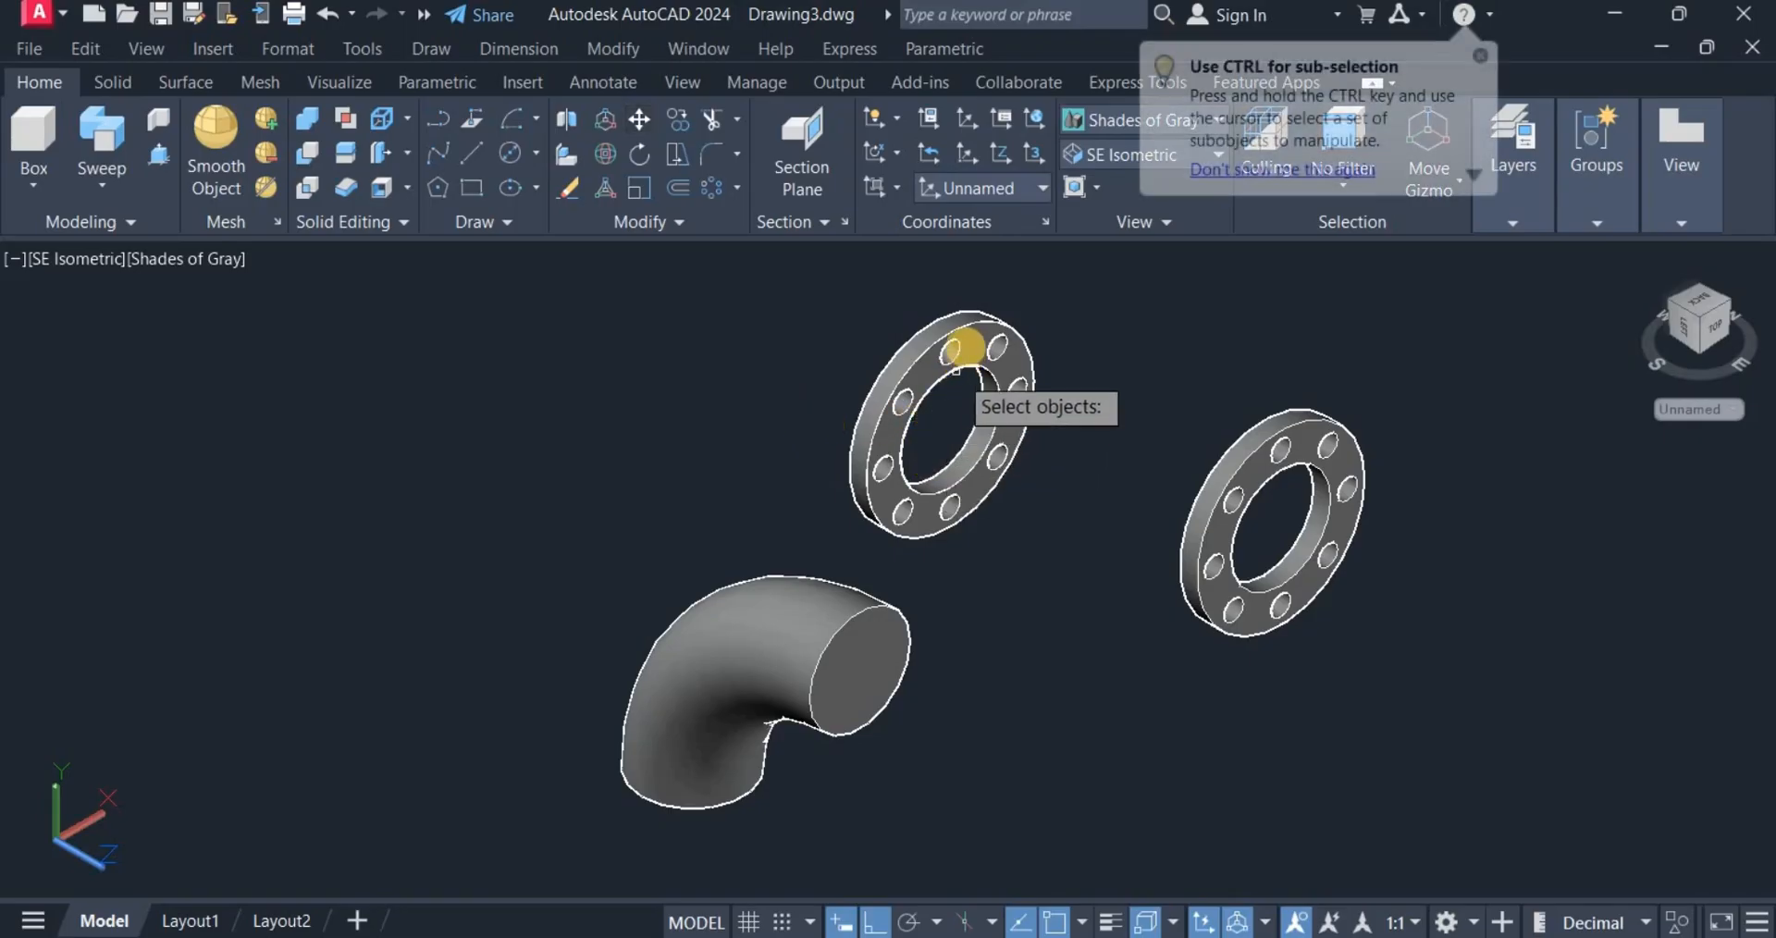
pyautogui.click(970, 357)
pyautogui.press('Return')
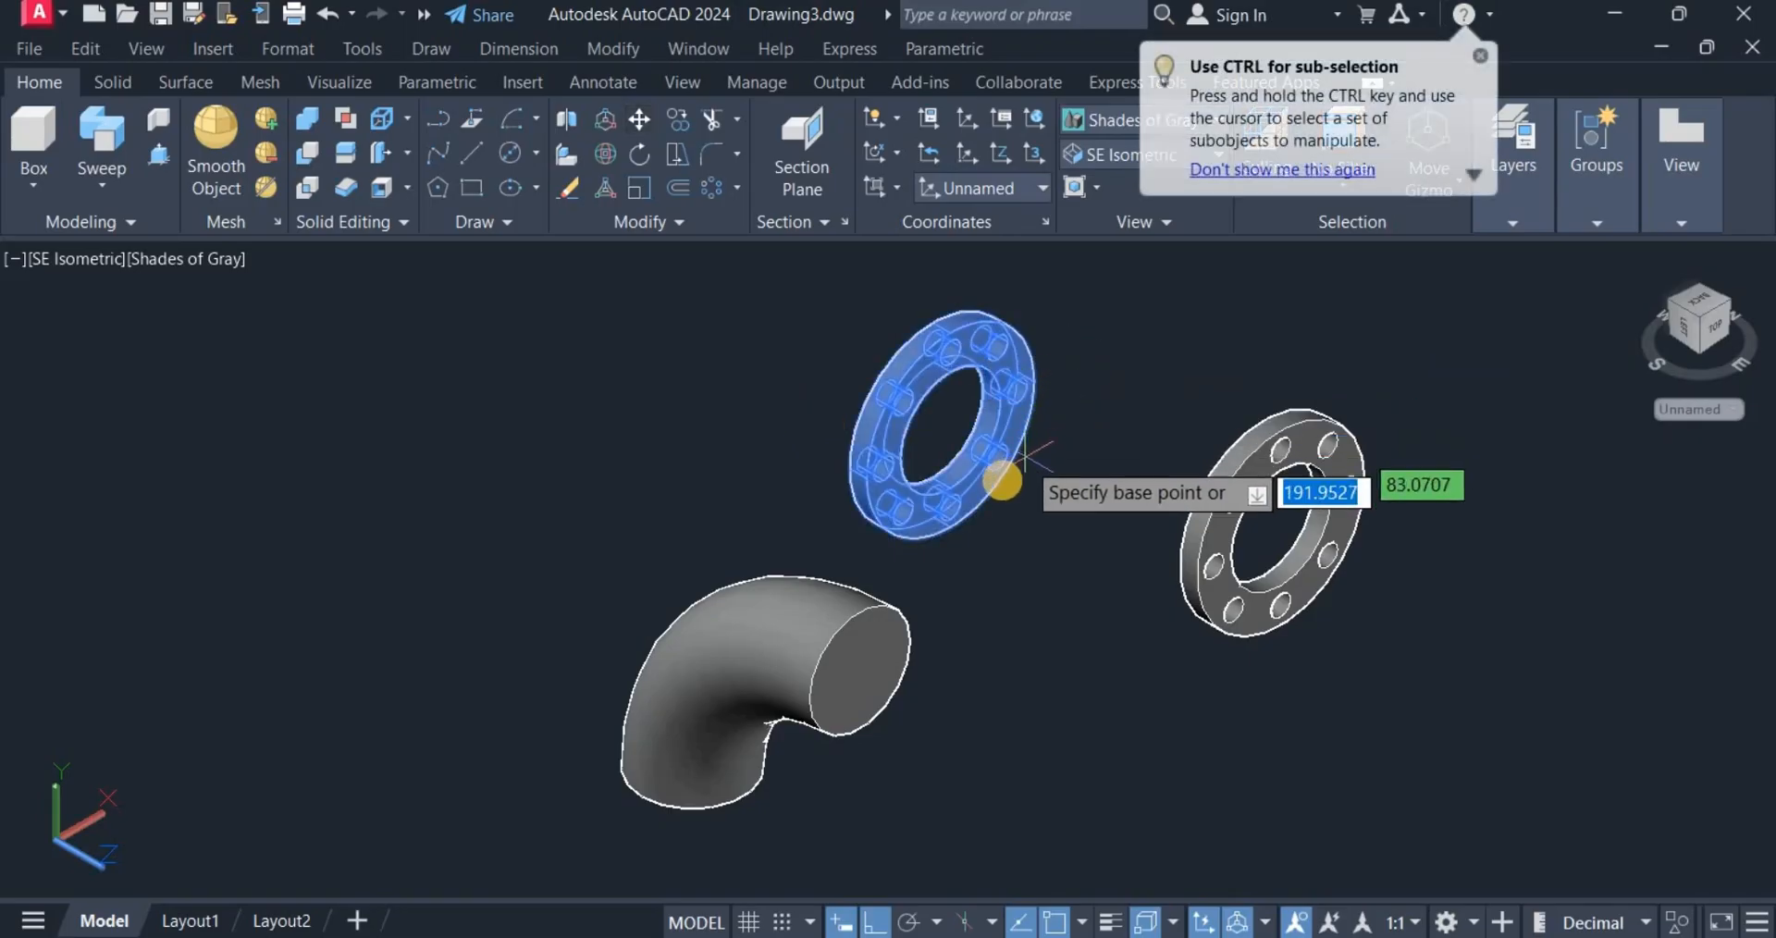
pyautogui.click(951, 430)
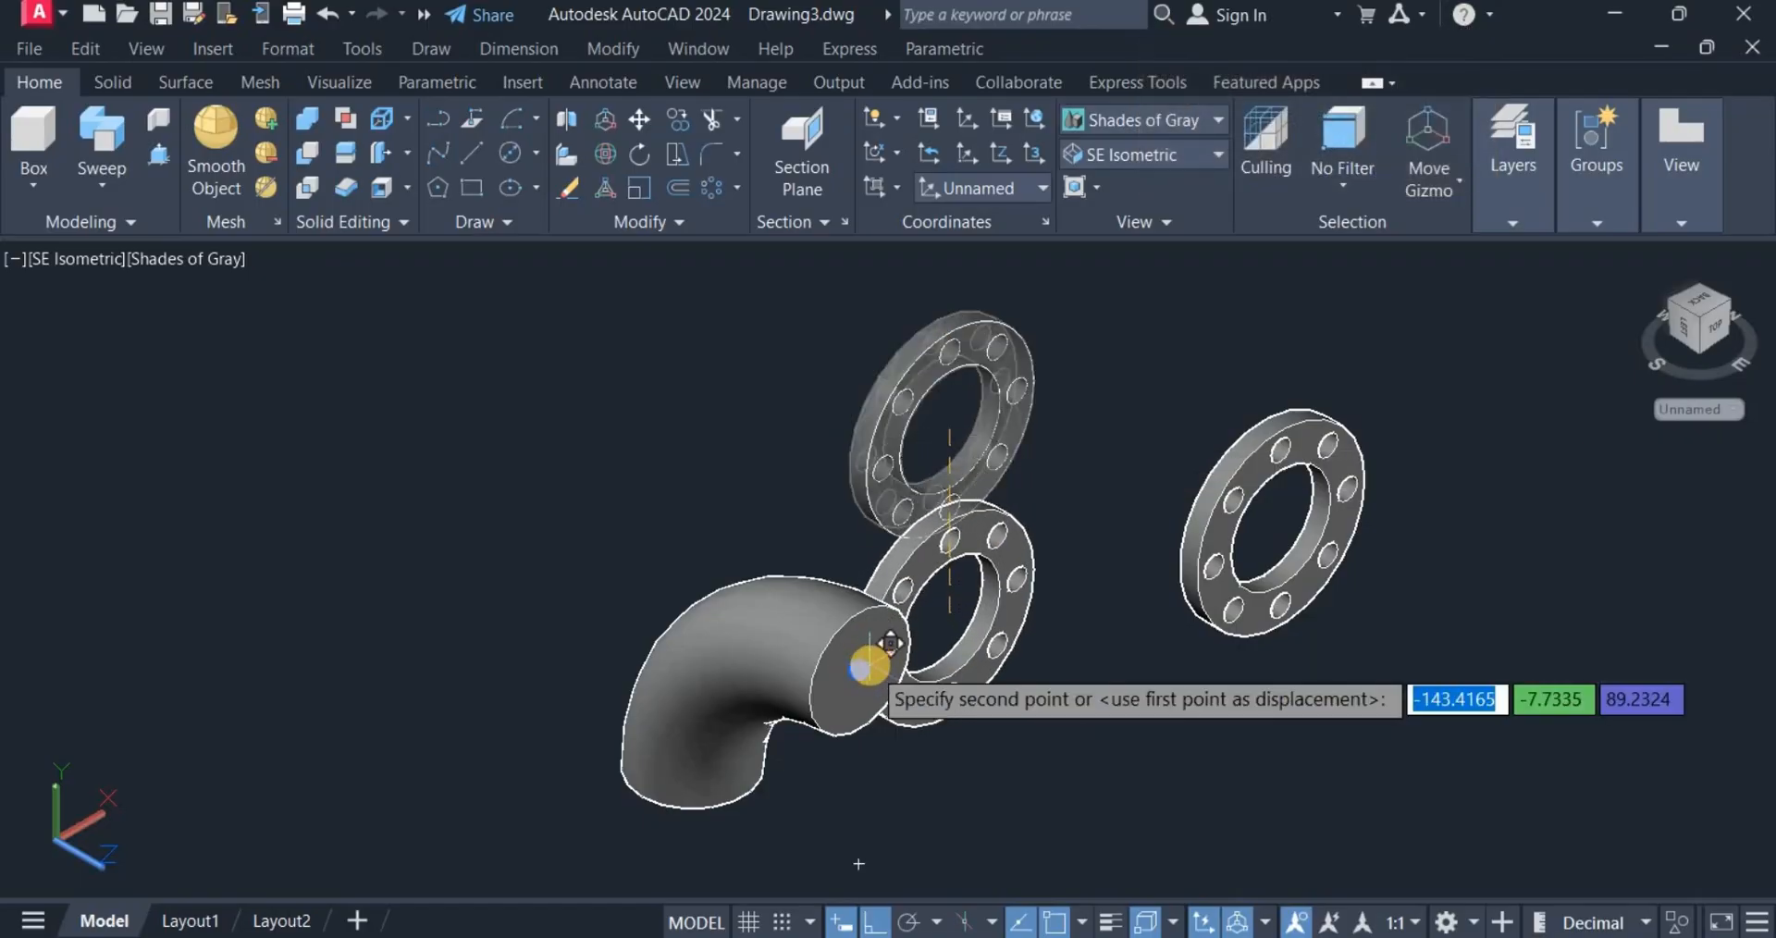
pyautogui.click(865, 664)
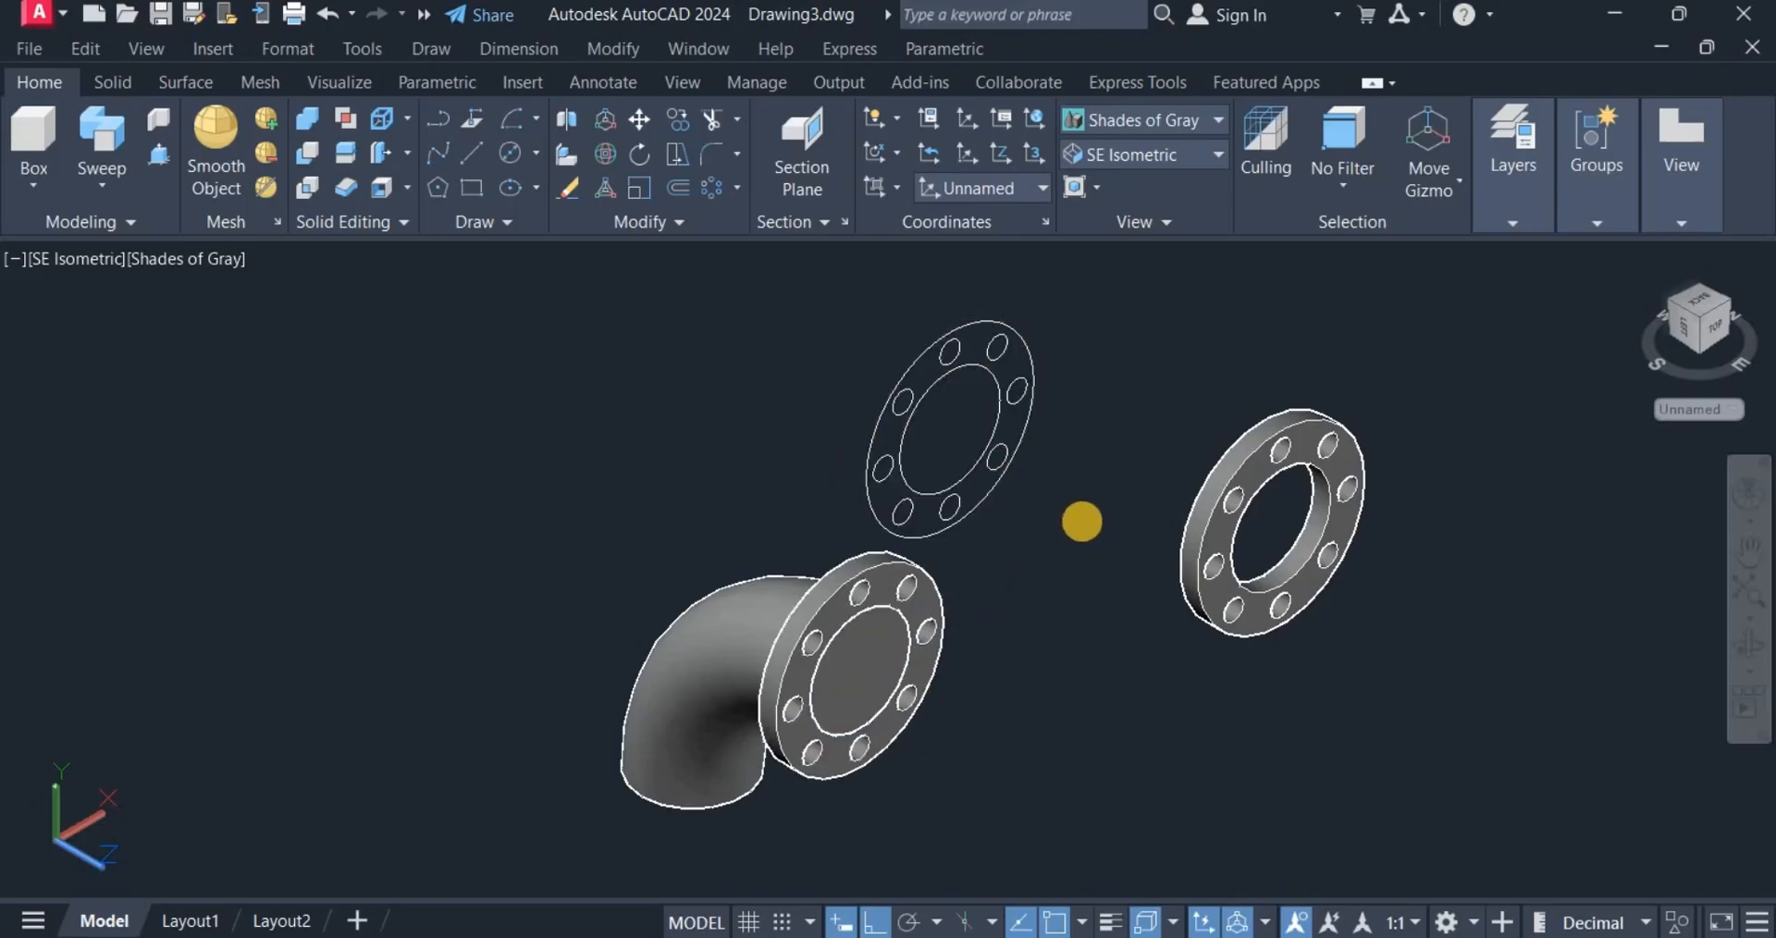
# Erase the leftover 2D flange circles above the pipe bend.
pyautogui.click(1056, 482)
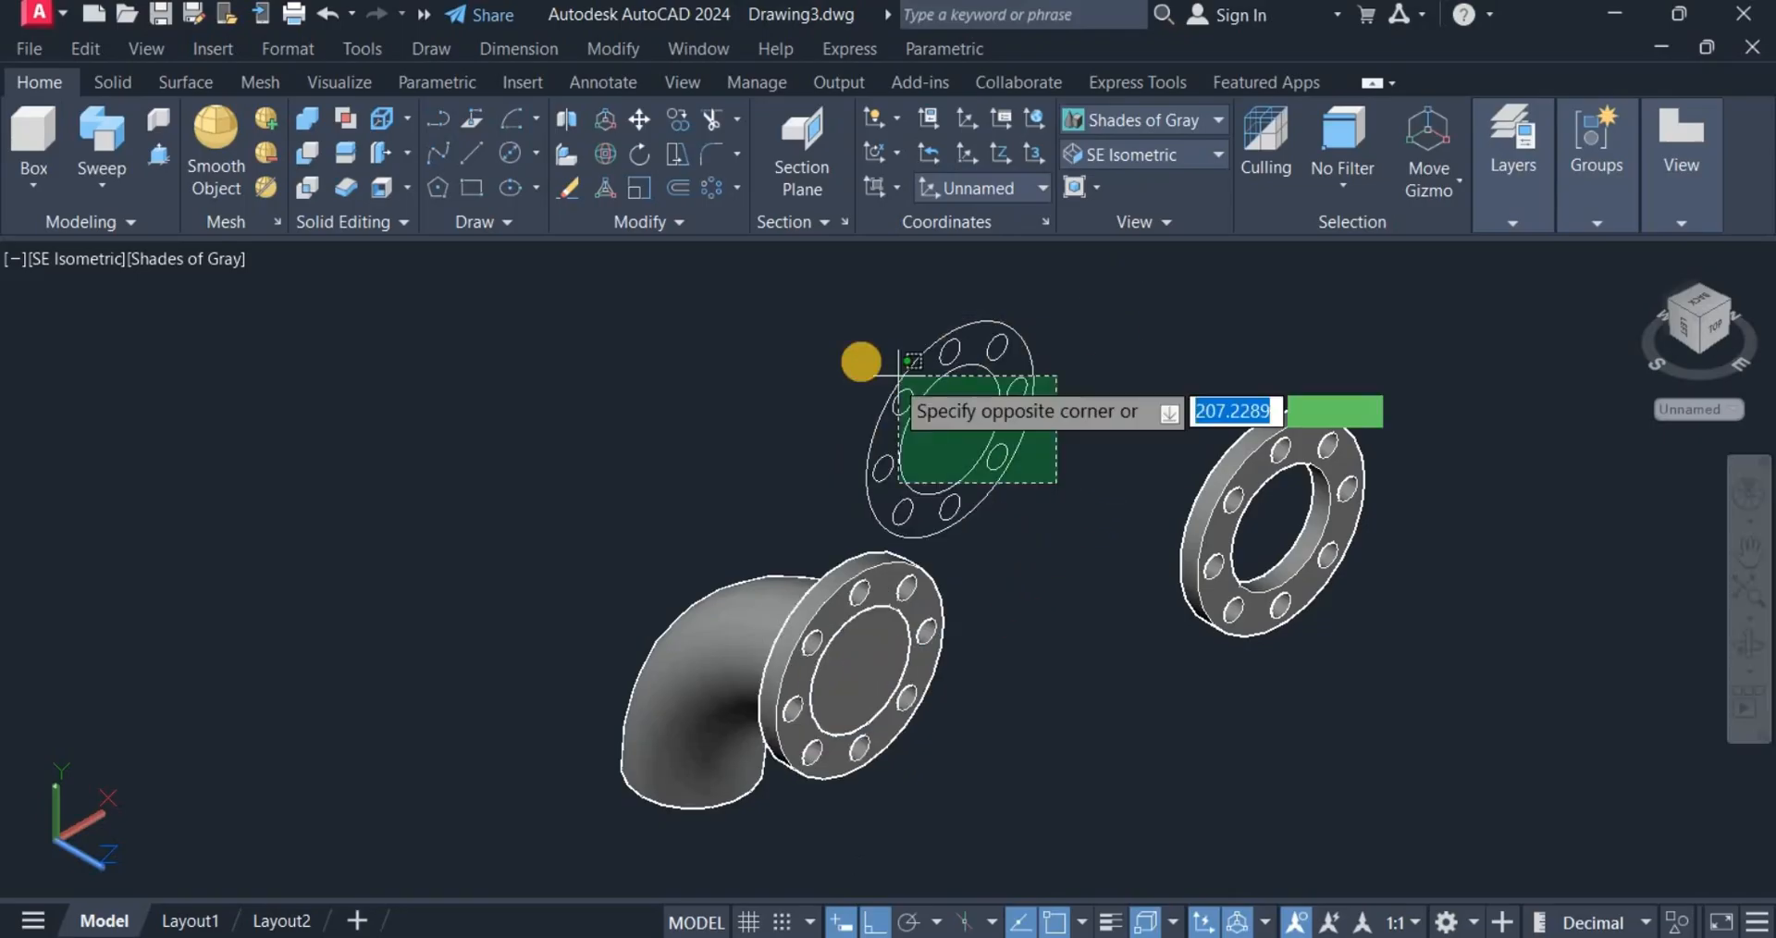
pyautogui.click(778, 329)
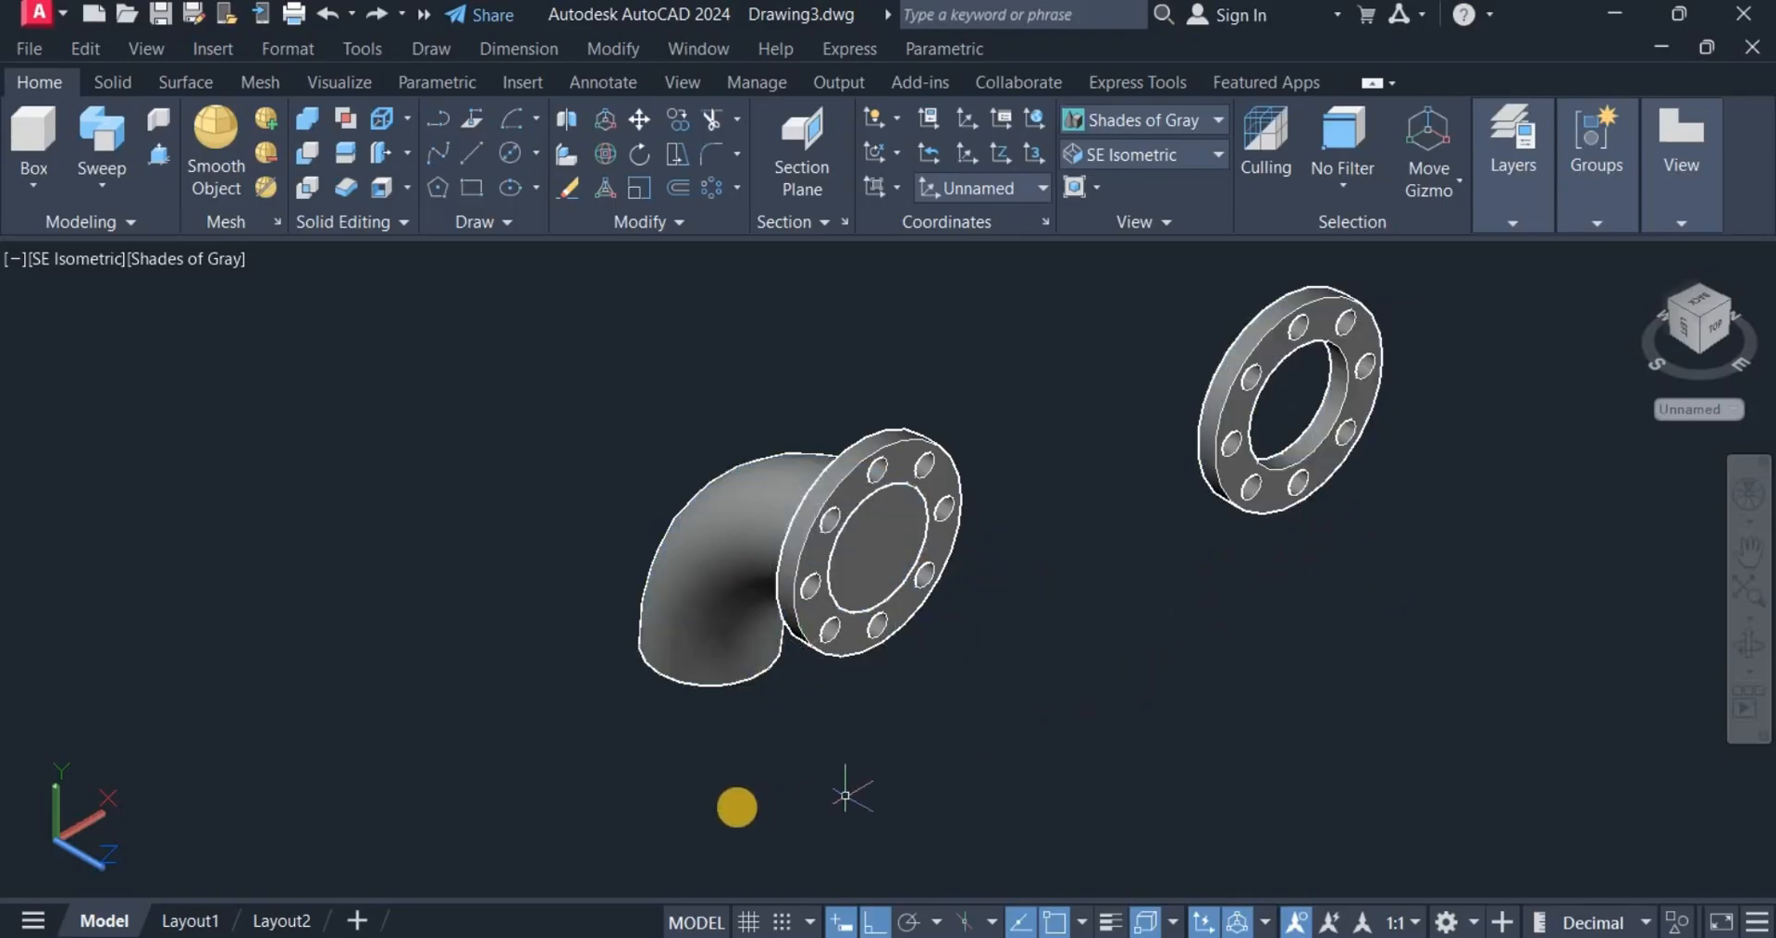
pyautogui.click(696, 681)
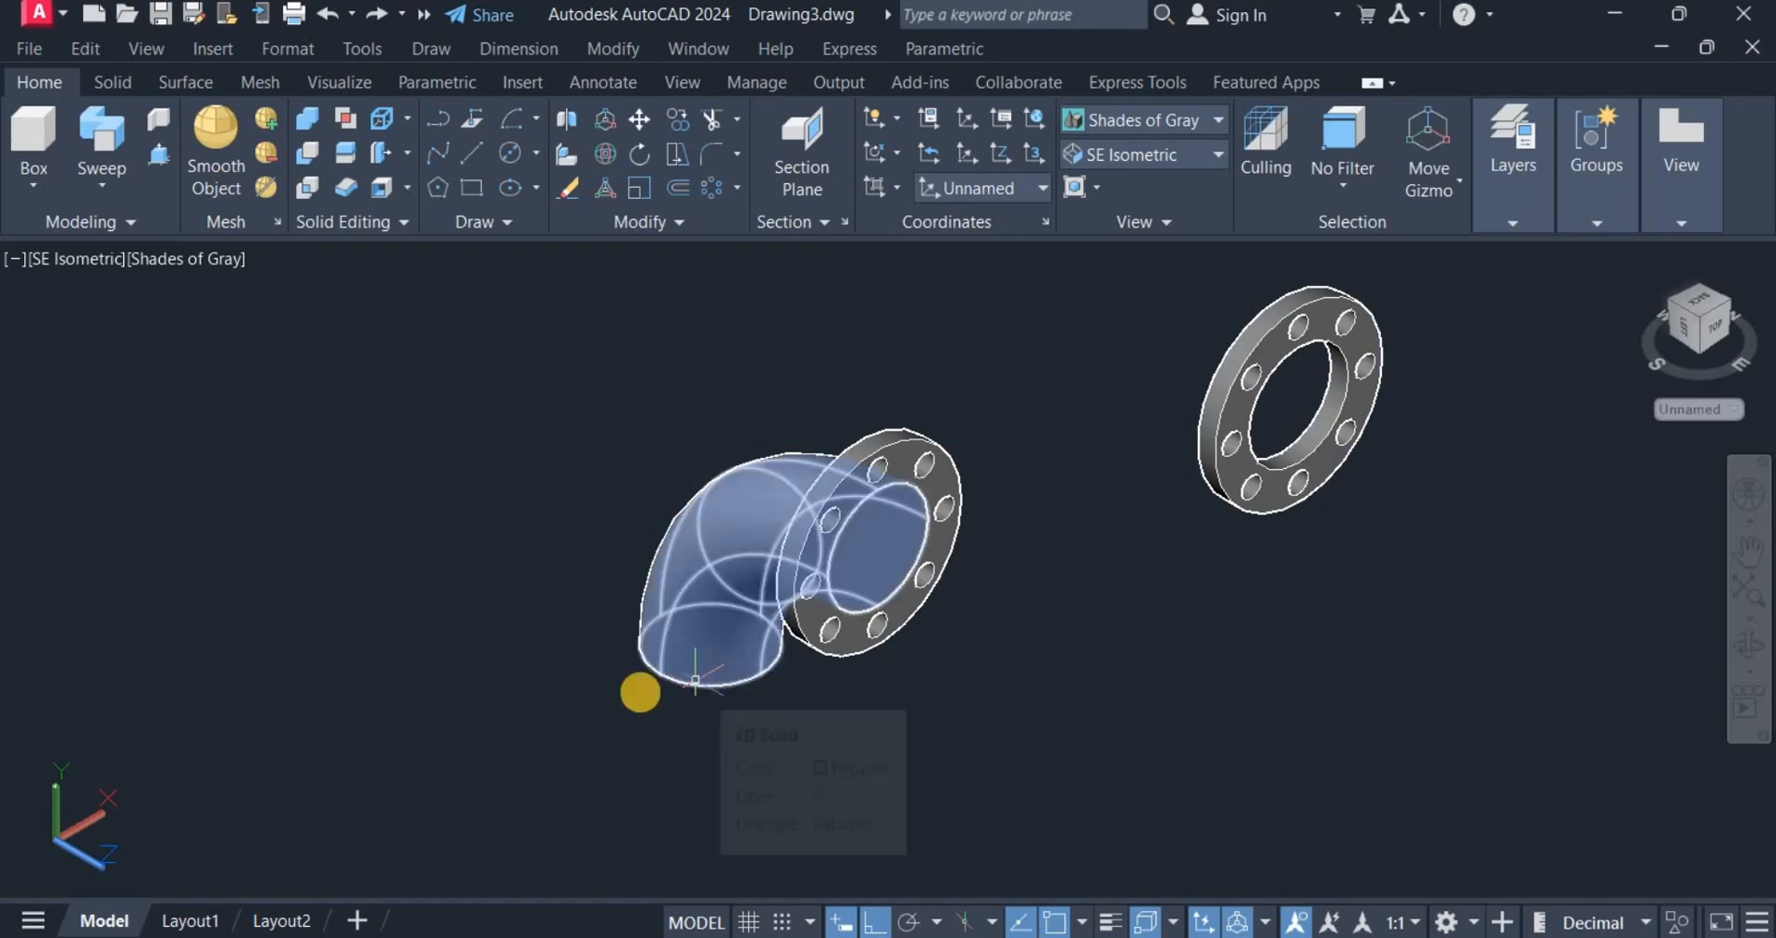
pyautogui.press('Escape')
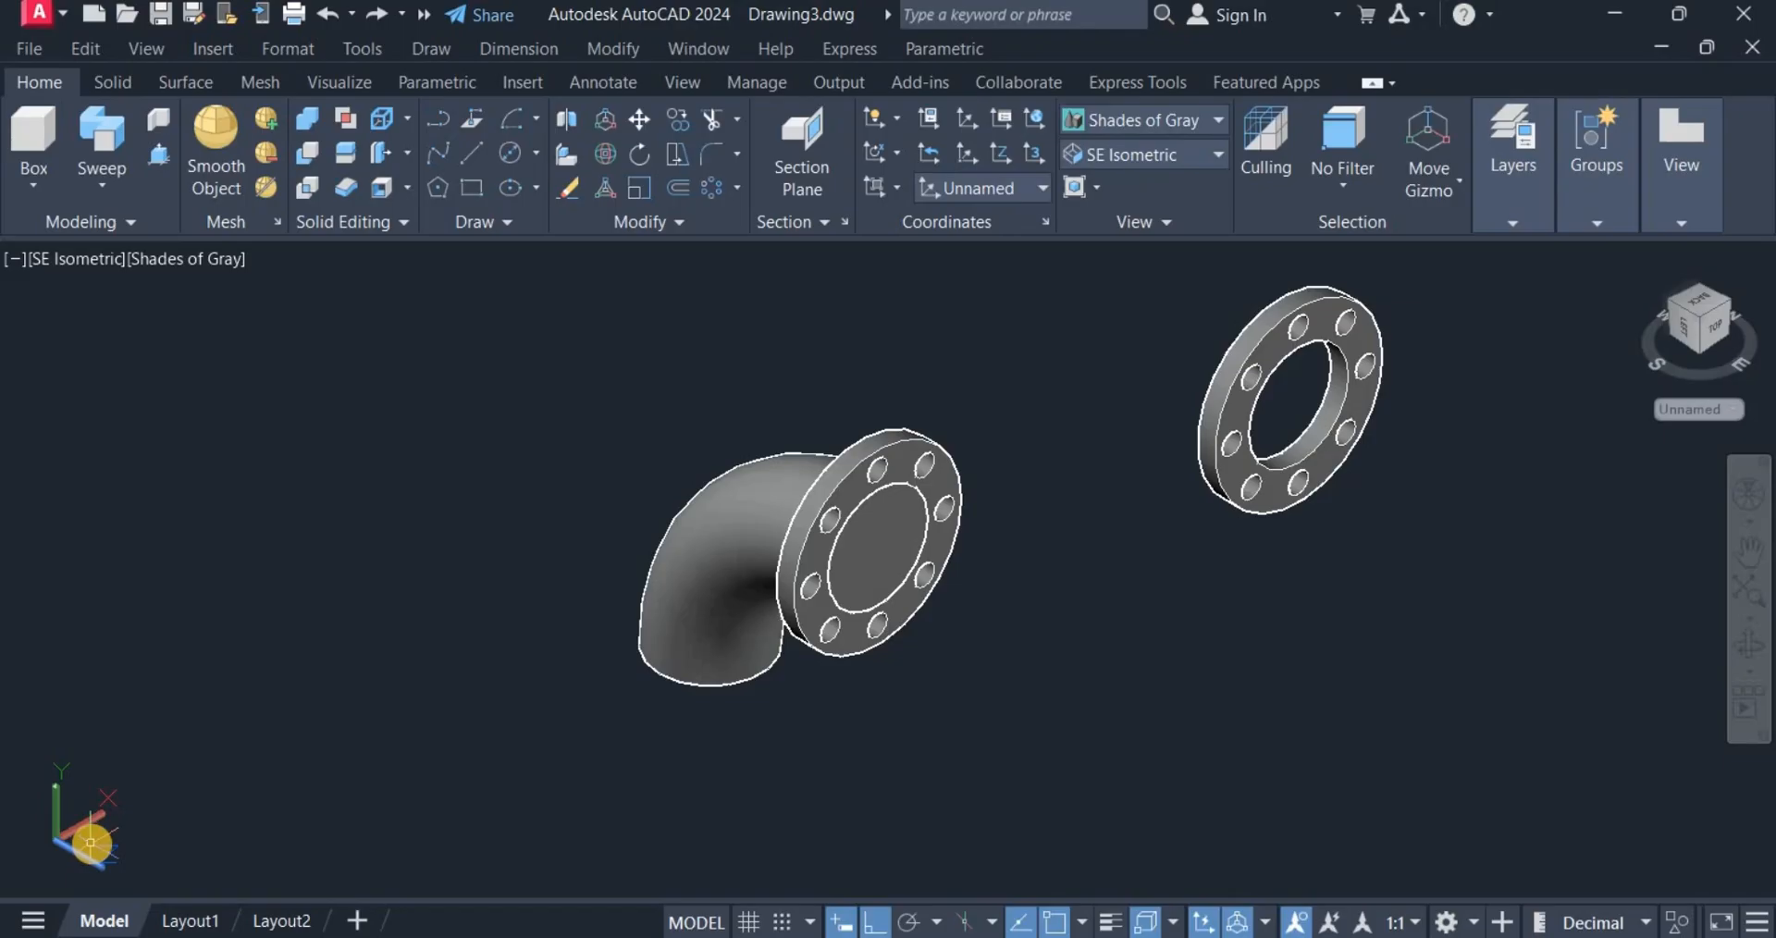
# Set the UCS to Front and rotate the copied flange to 270° about its centre so it lies horizontal.
pyautogui.click(969, 189)
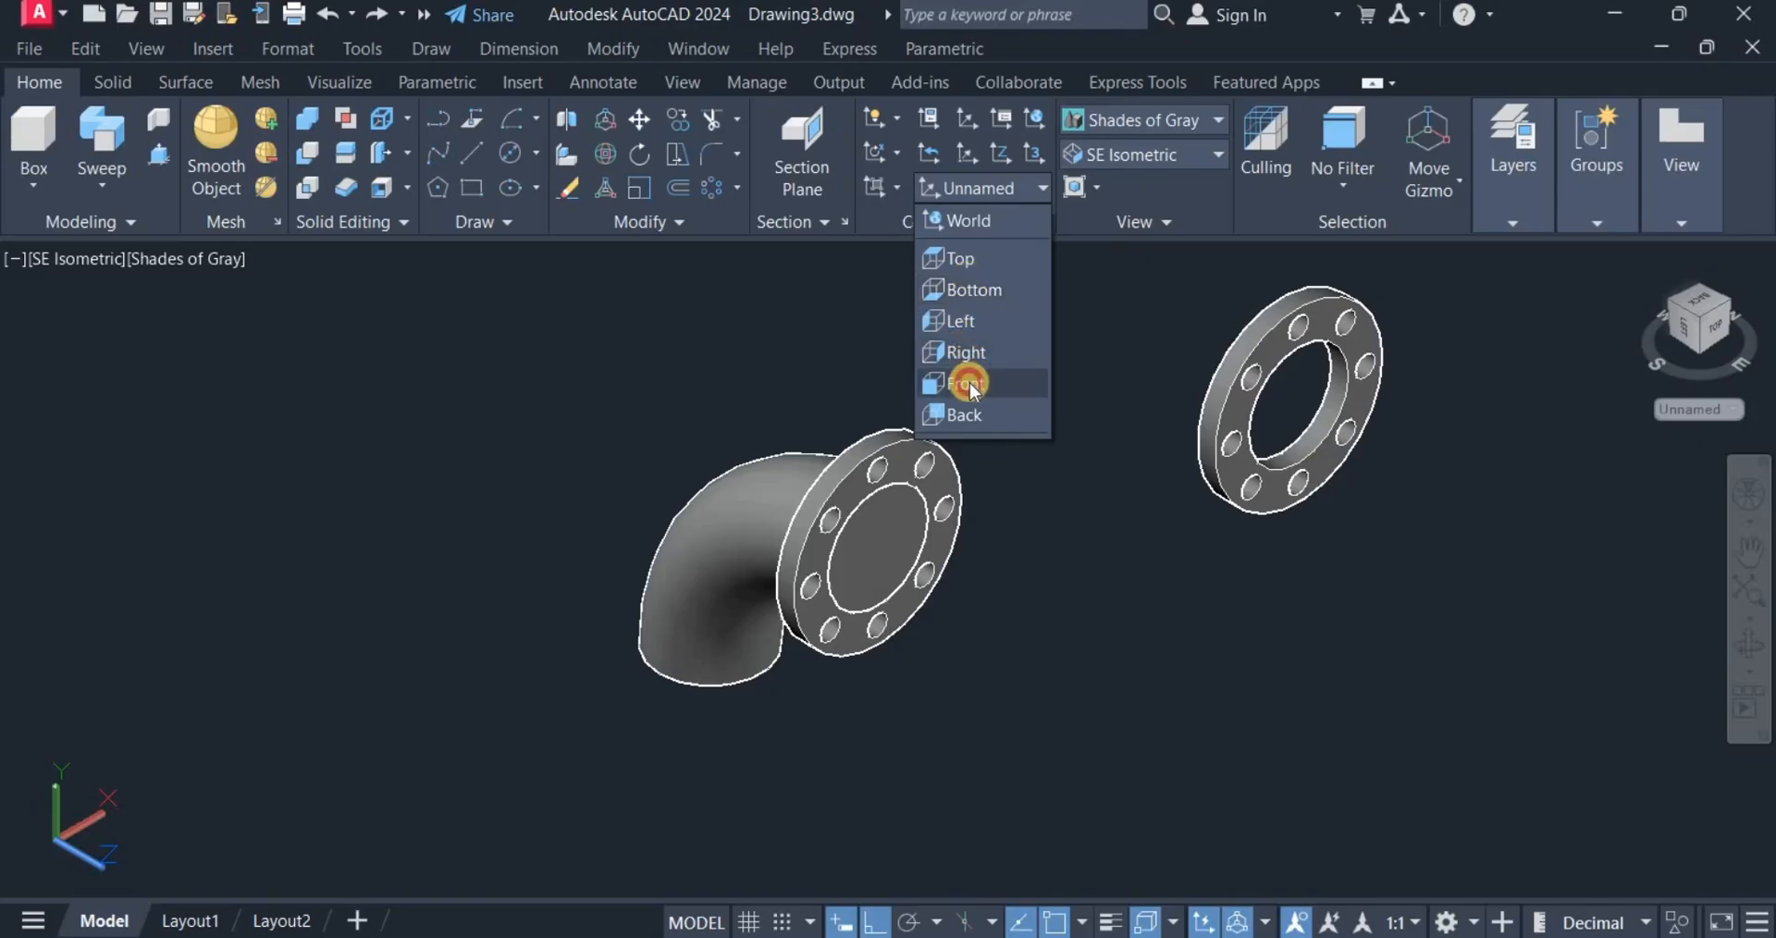
pyautogui.click(966, 383)
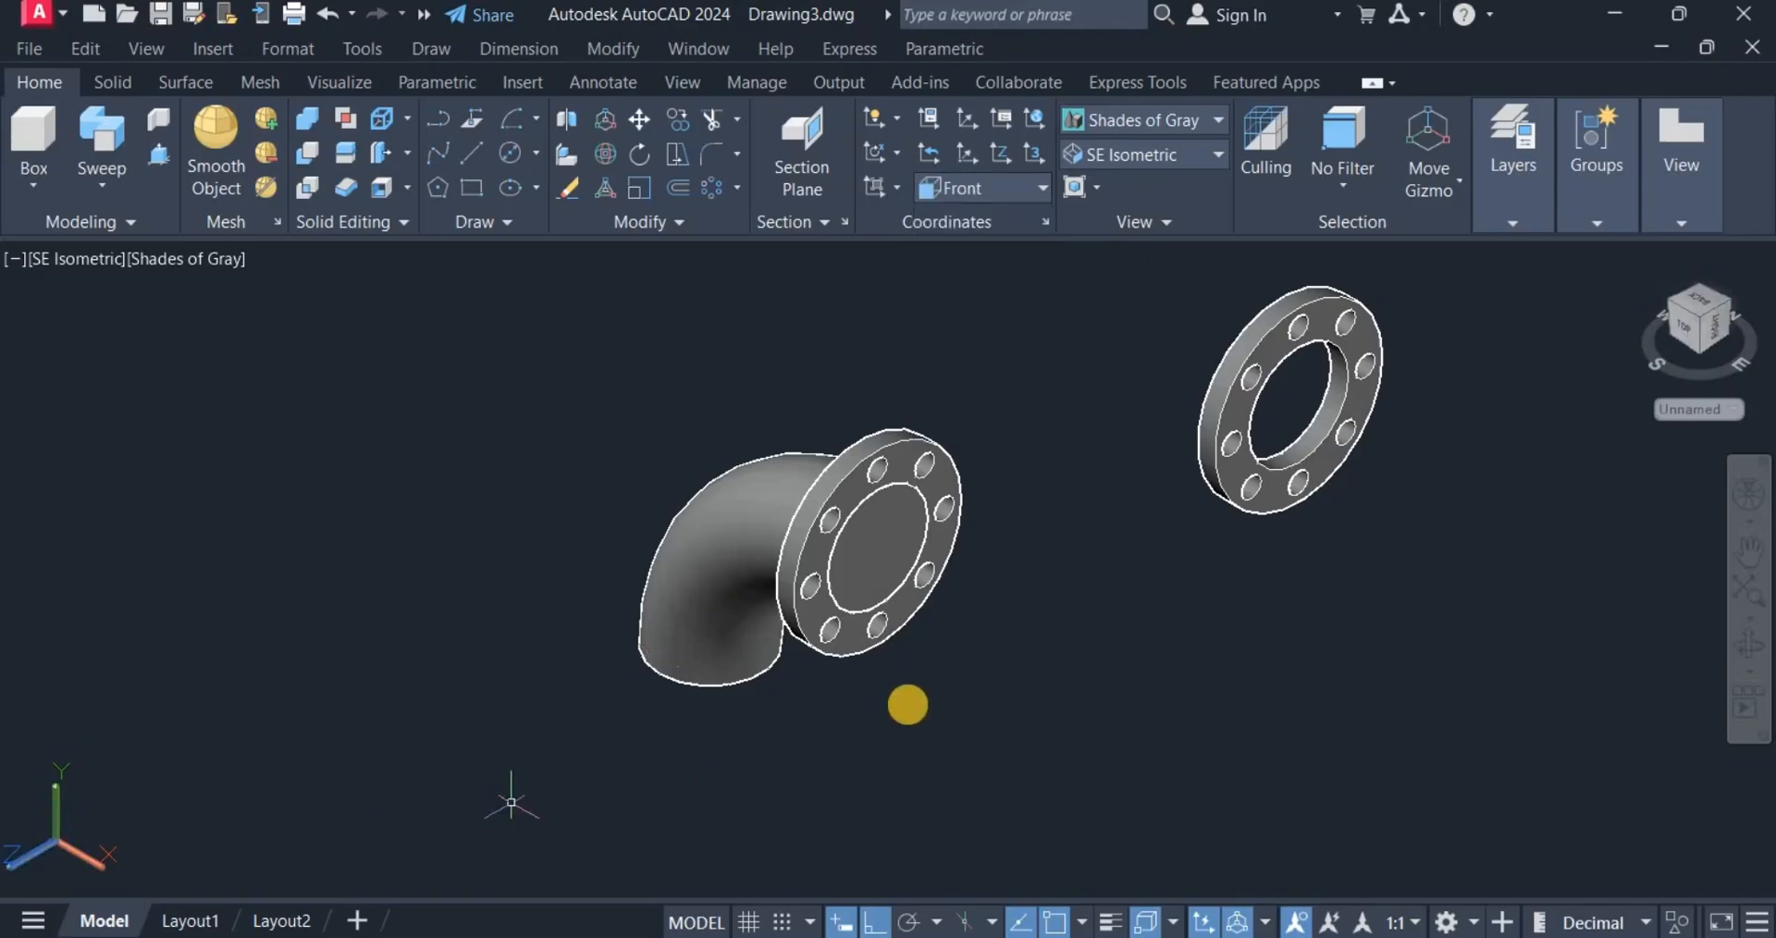
pyautogui.click(1281, 482)
pyautogui.click(1281, 483)
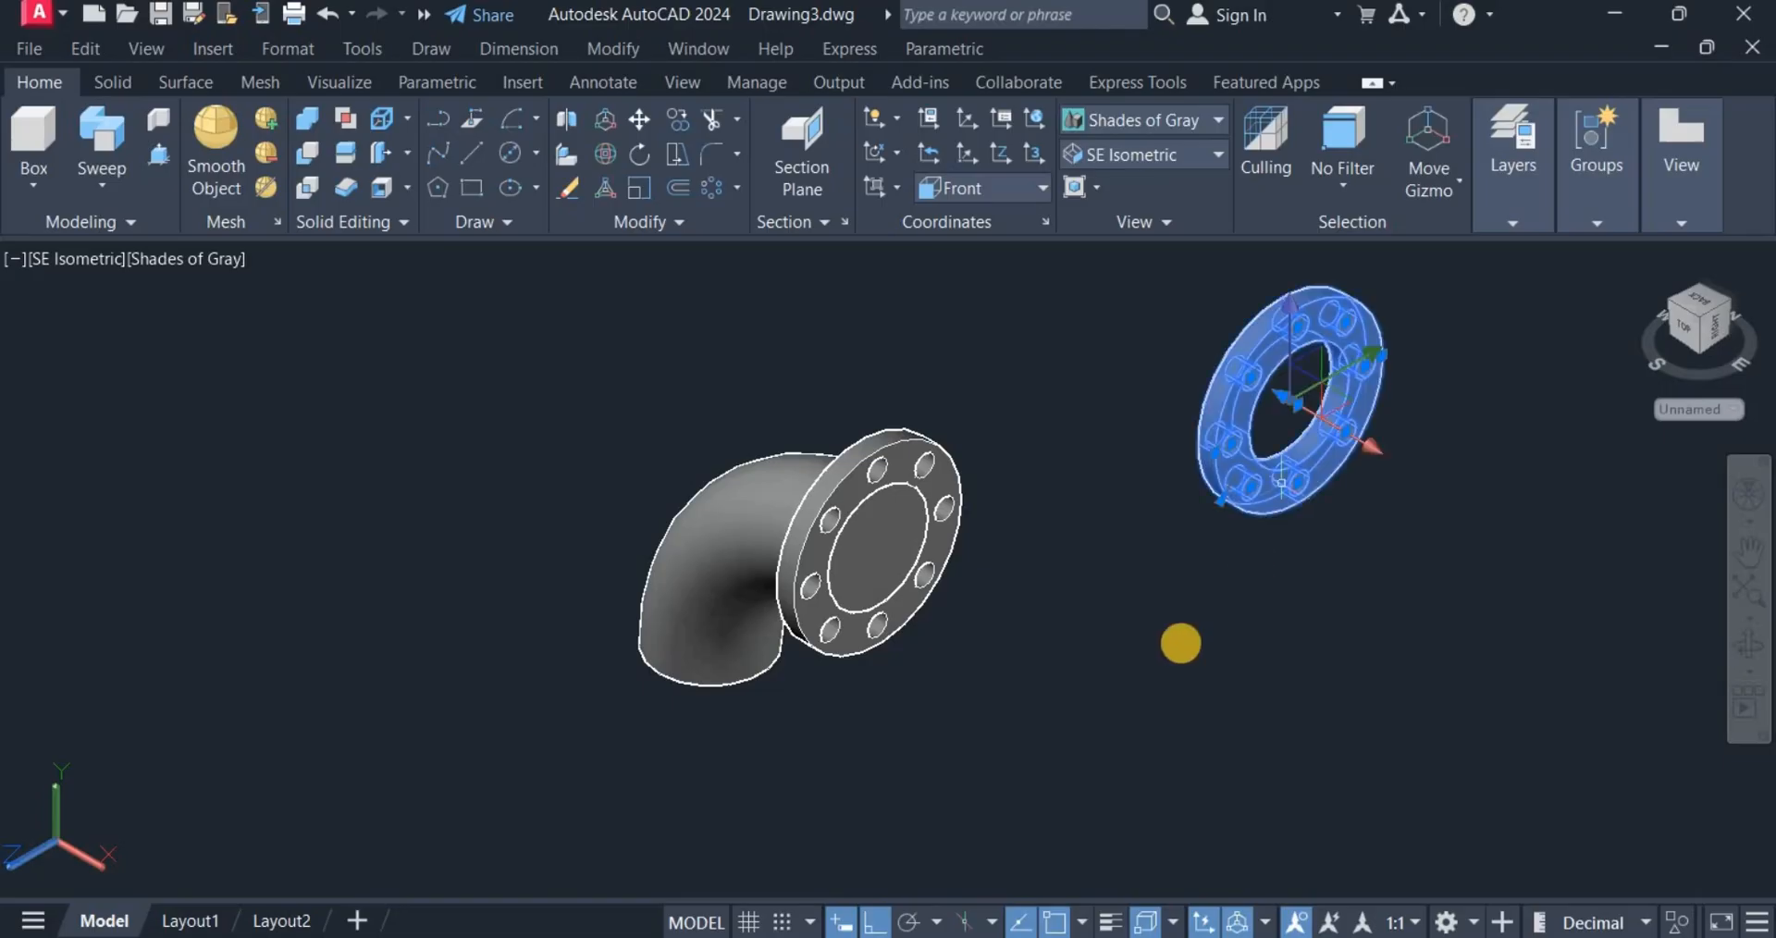
pyautogui.rightClick(1143, 639)
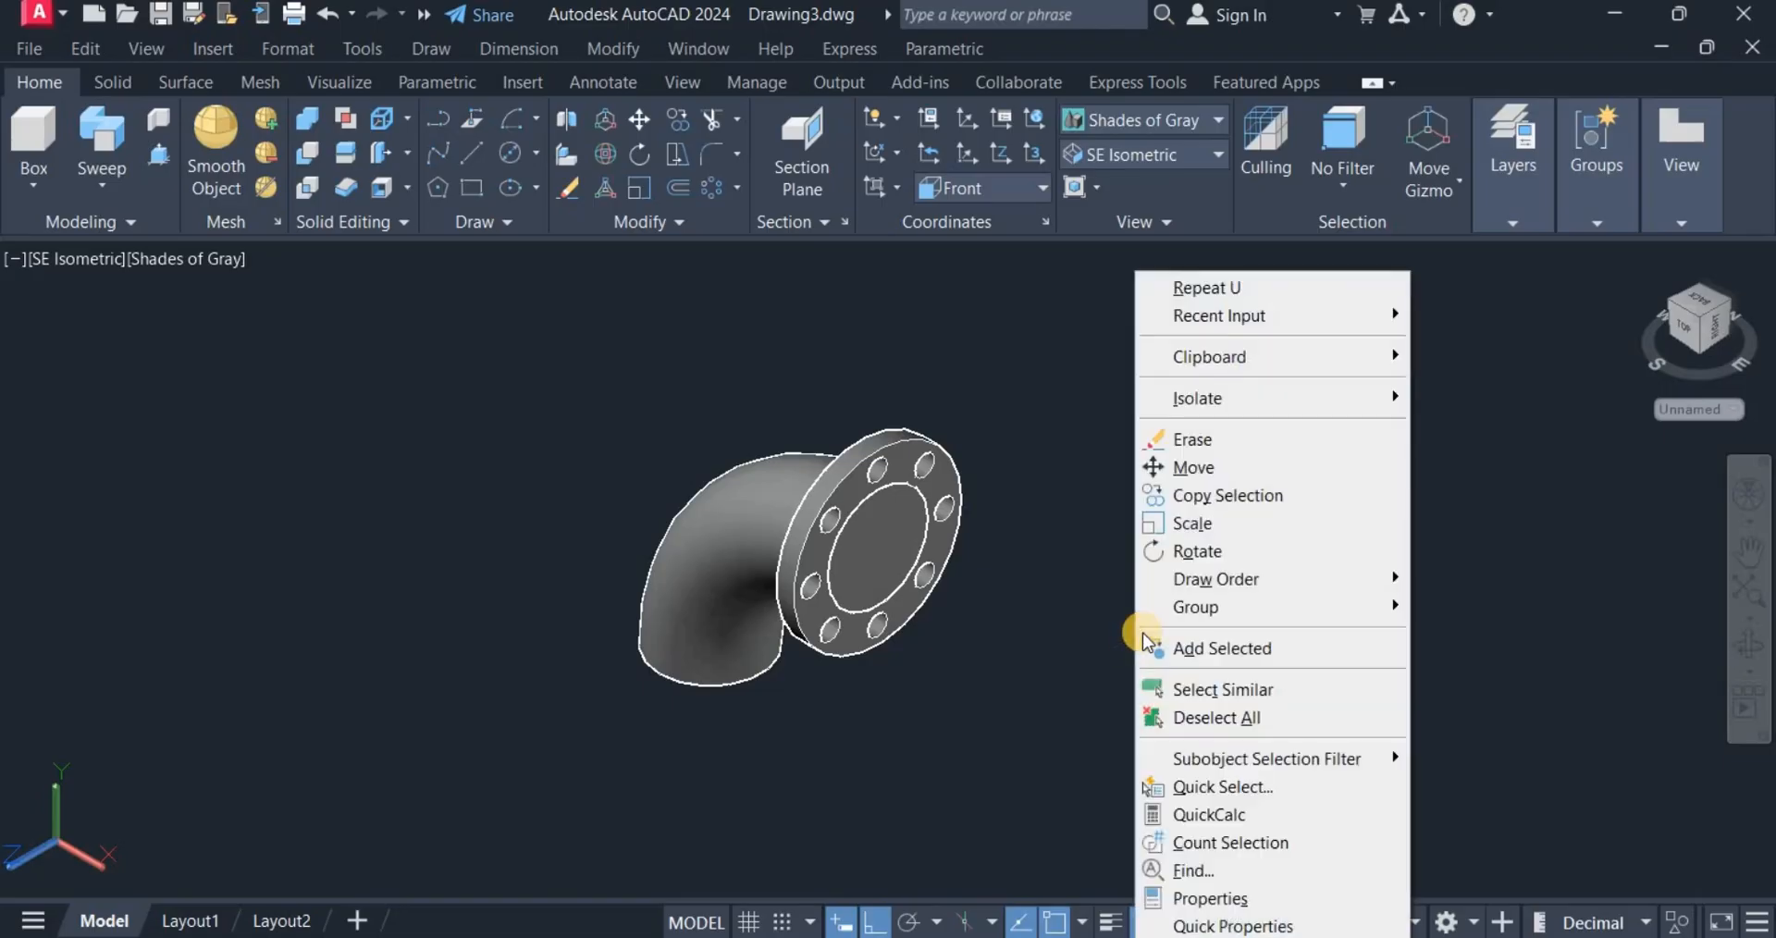
pyautogui.click(1203, 550)
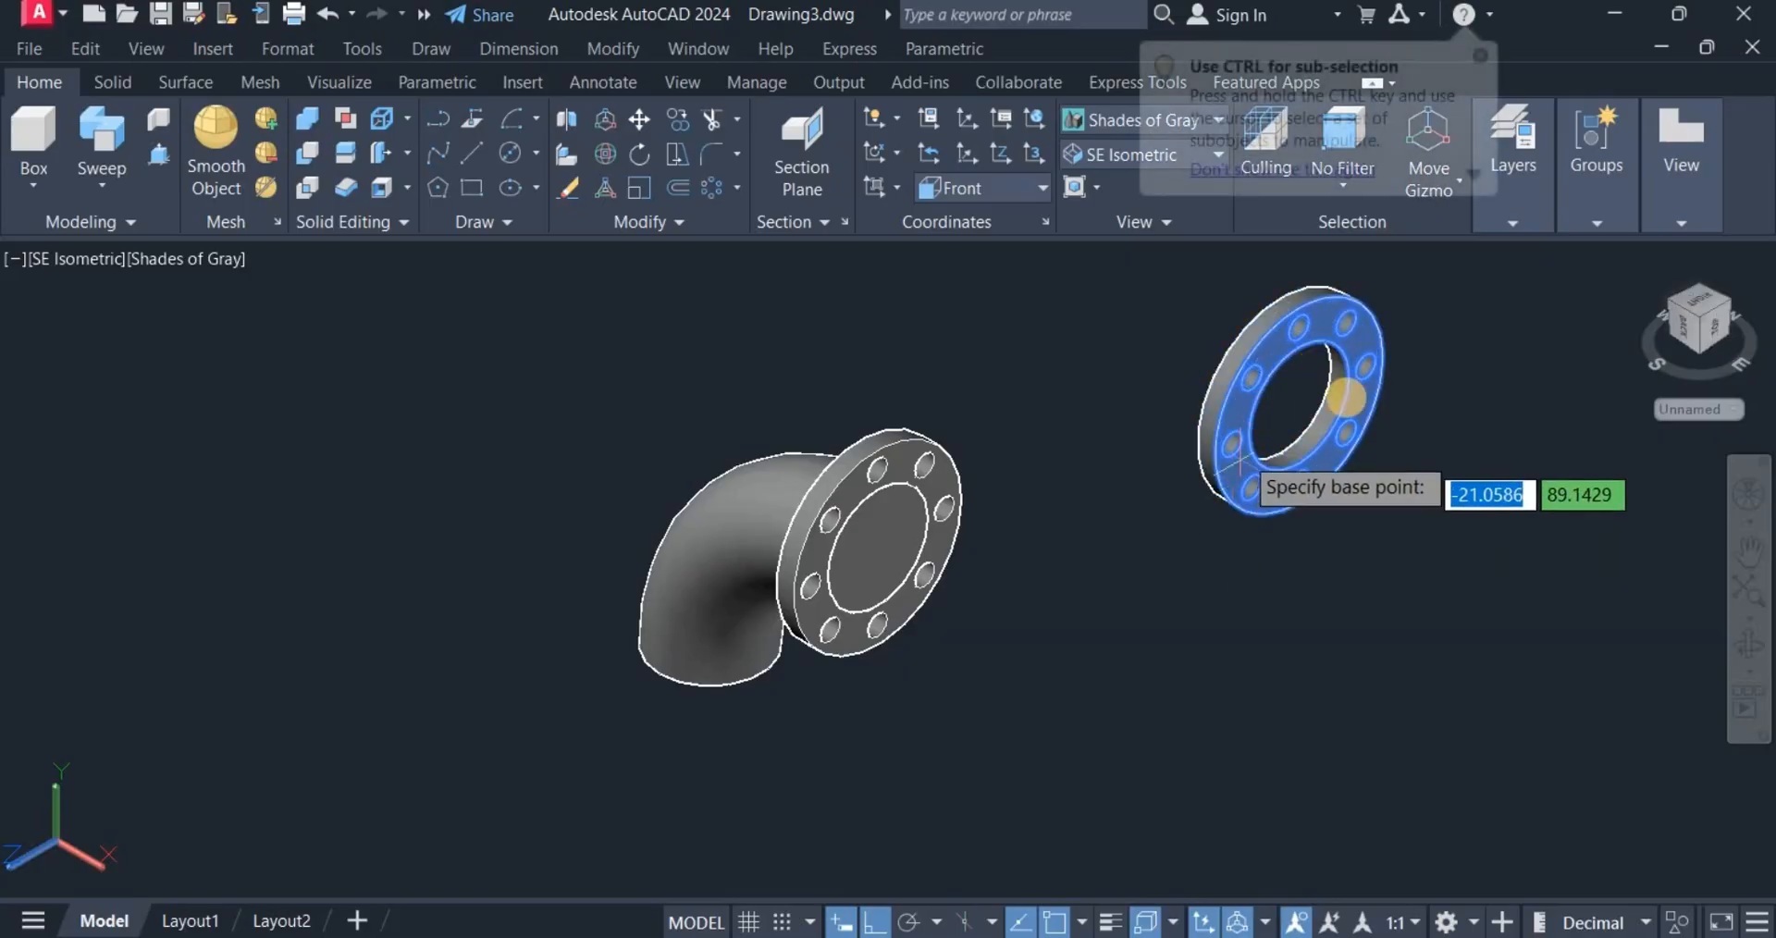
pyautogui.click(1298, 407)
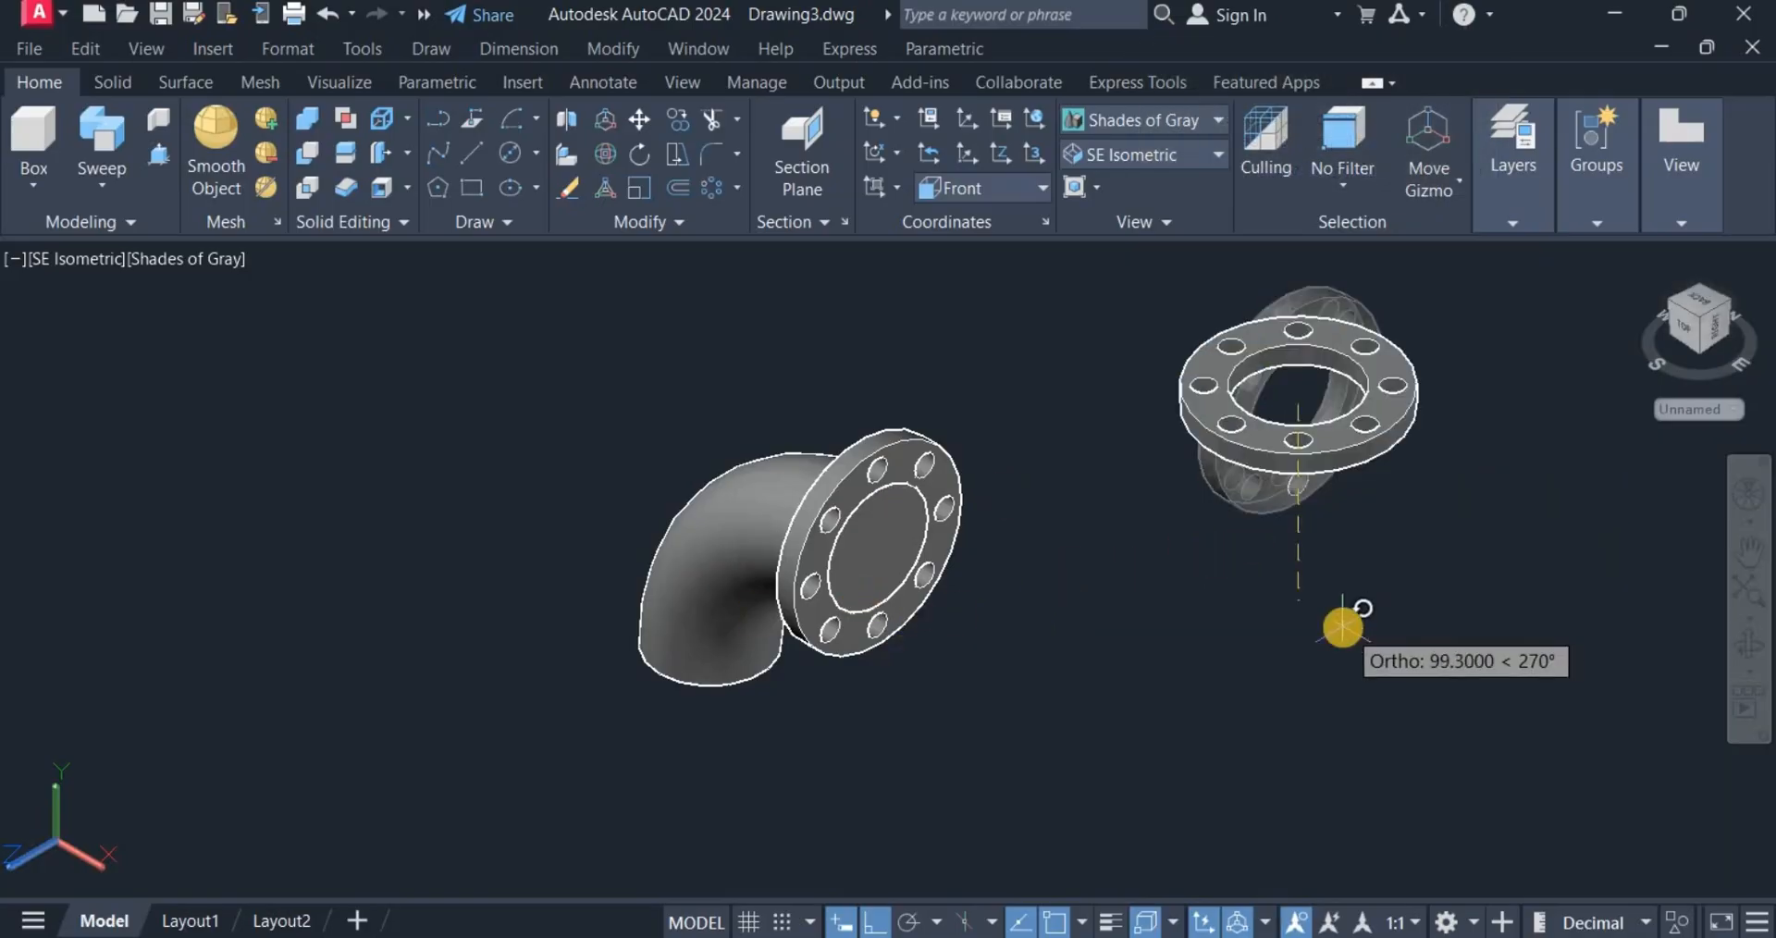
pyautogui.click(1342, 627)
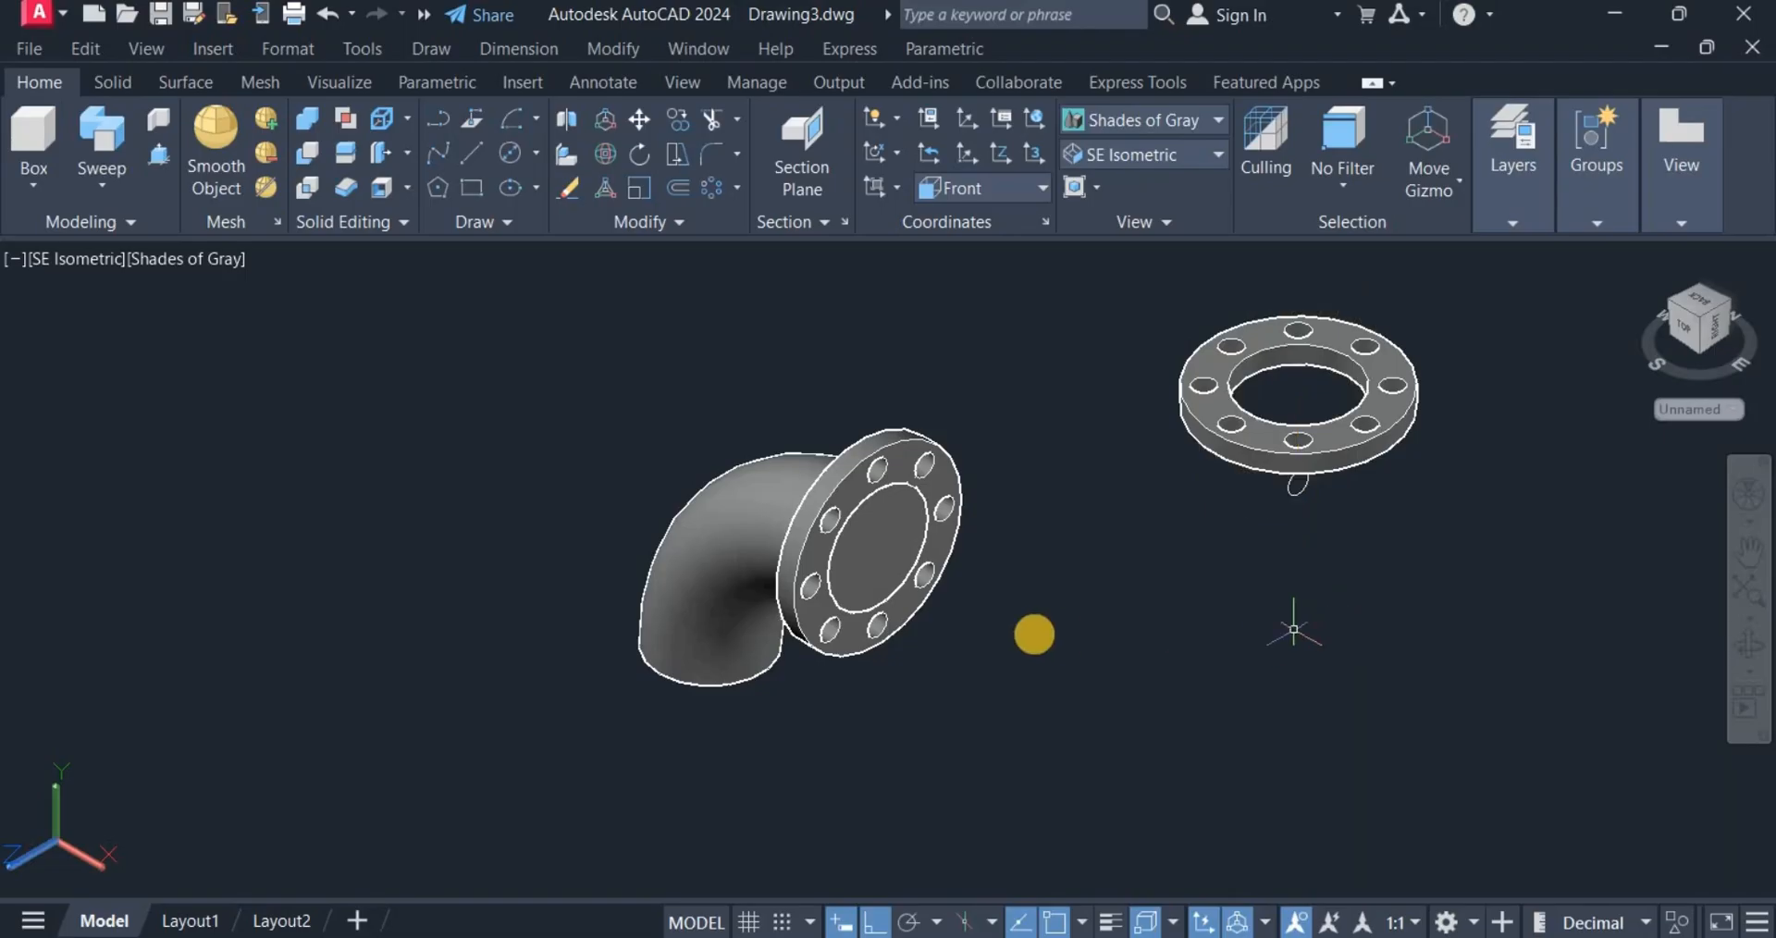
# Move the rotated flange from the centre of its underside to the centre of the pipe bend's lower end face.
pyautogui.click(642, 118)
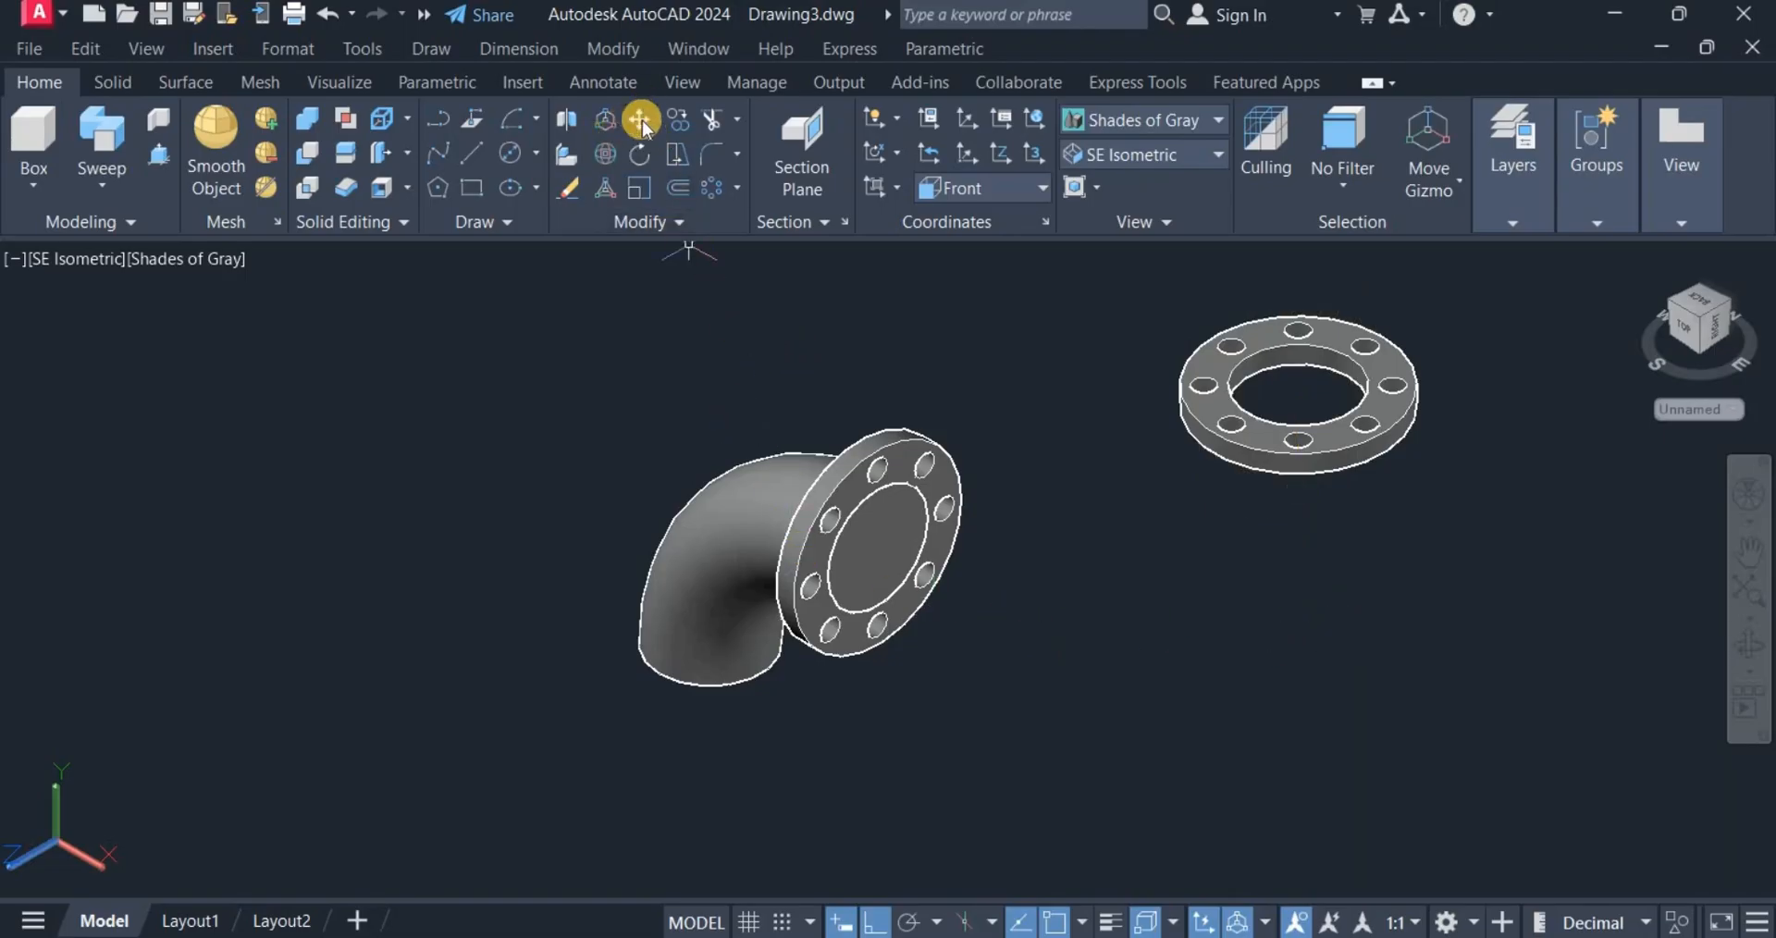
pyautogui.click(1330, 464)
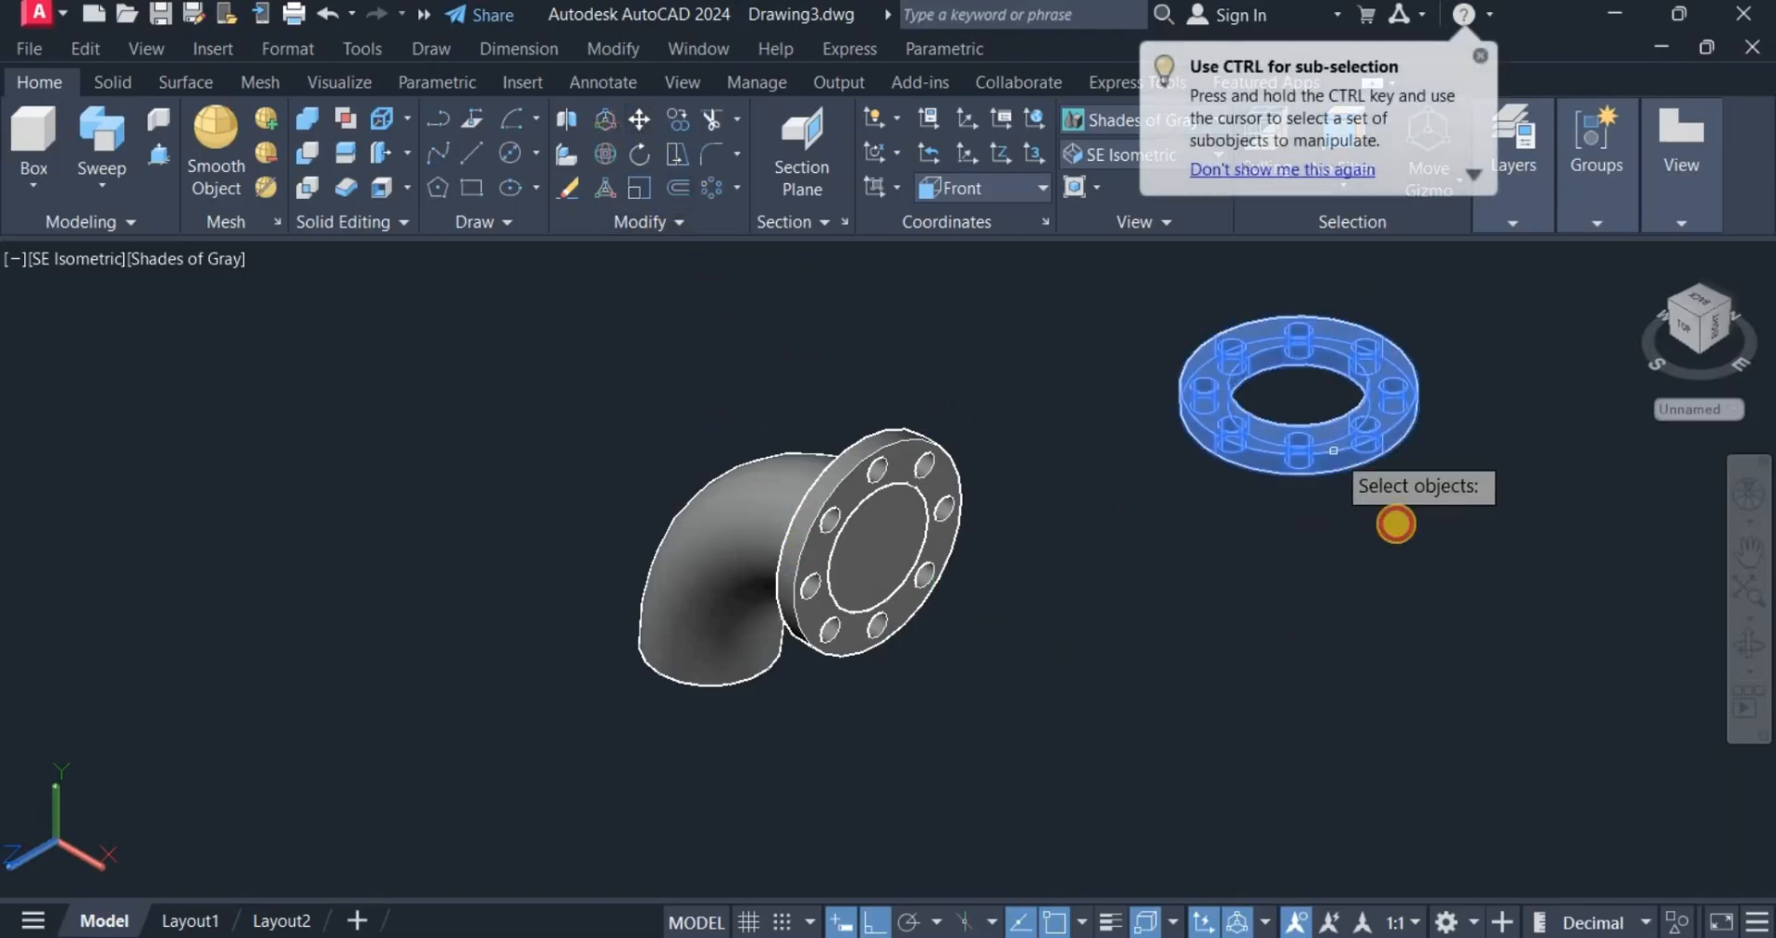
pyautogui.press('Return')
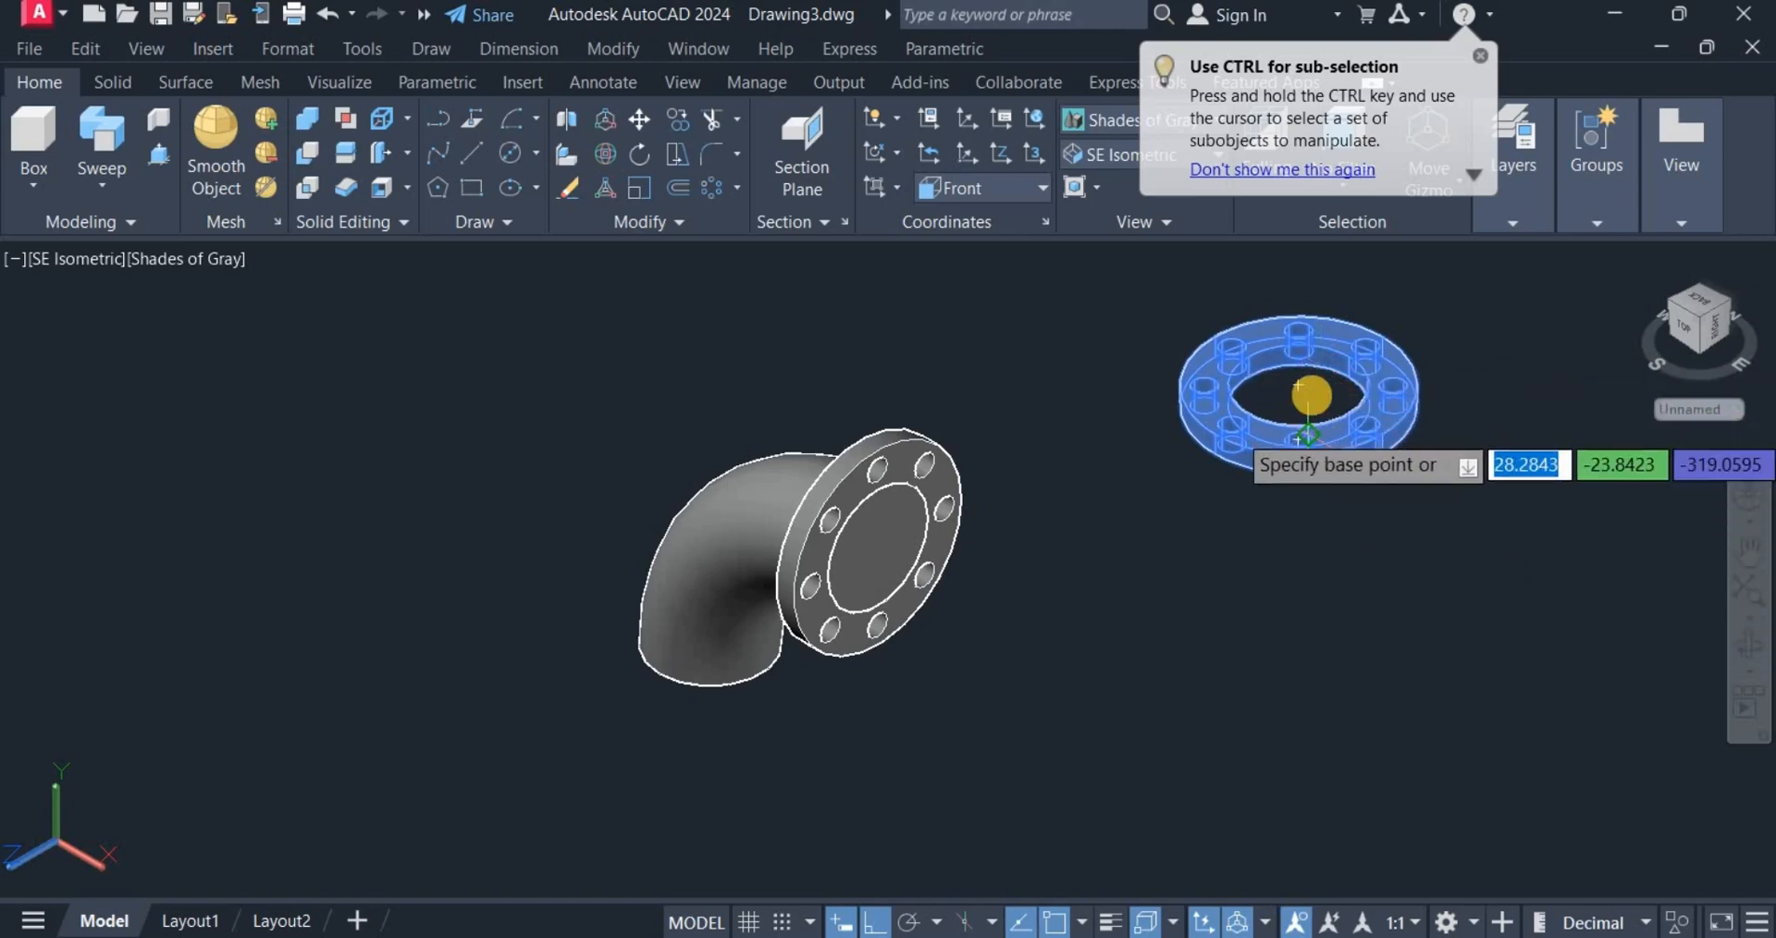
pyautogui.click(1298, 383)
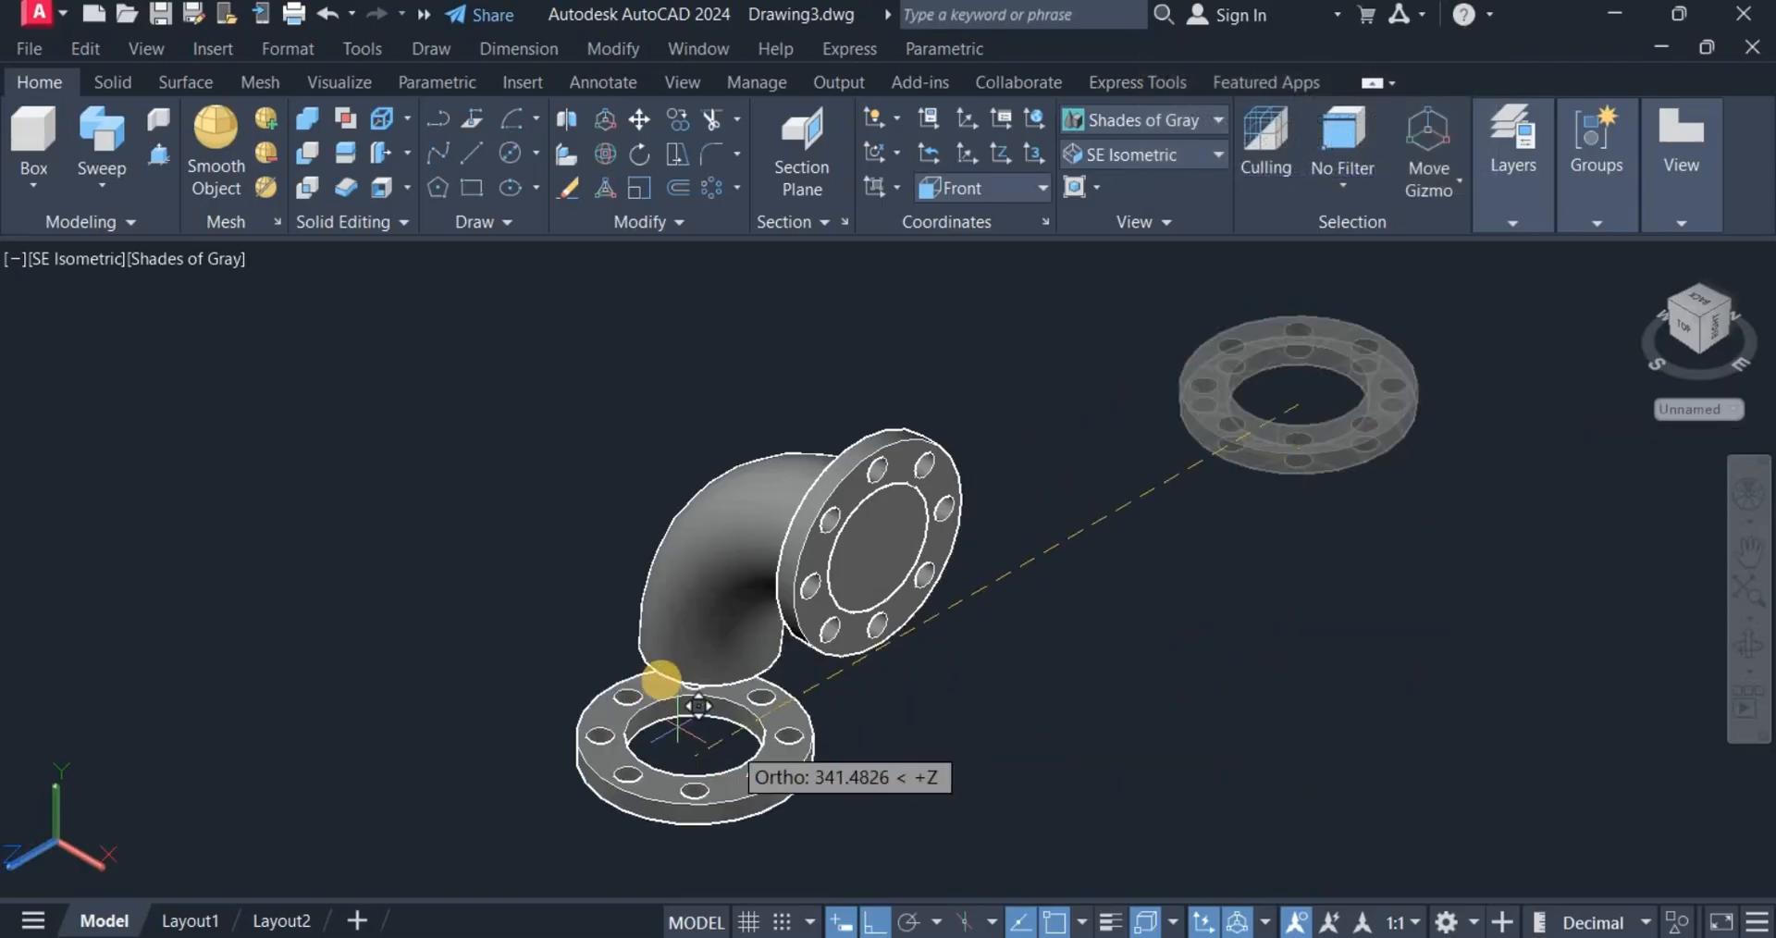
pyautogui.click(683, 643)
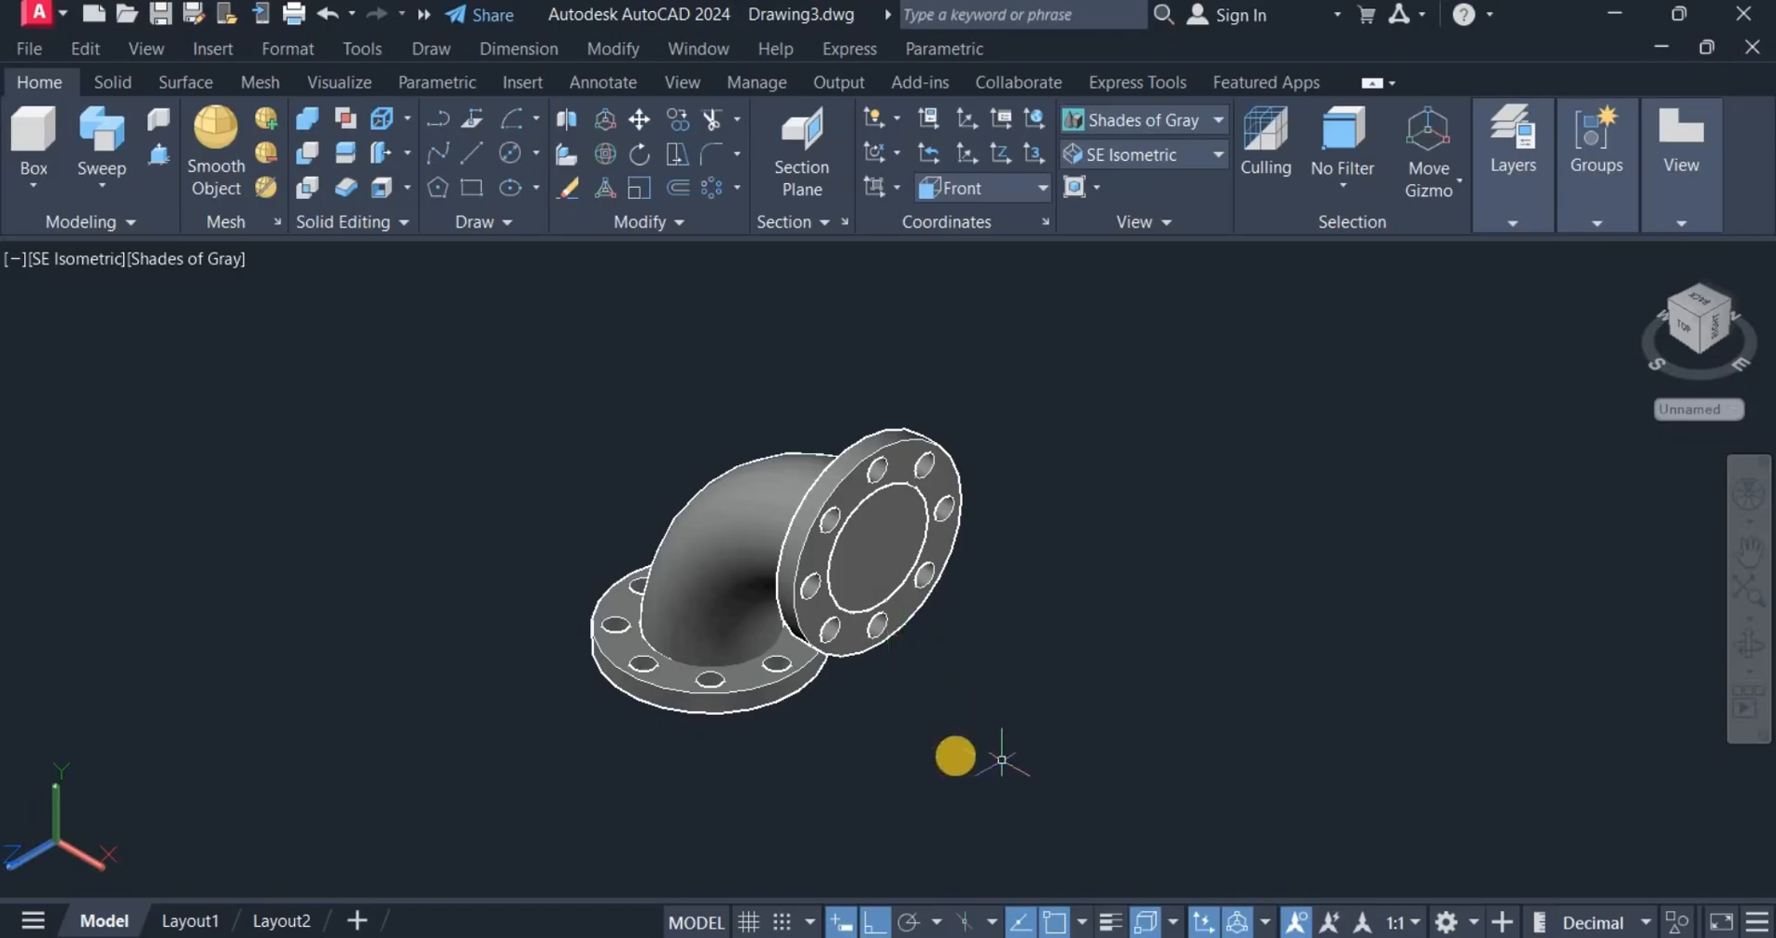
# Shell the pipe bend with an offset distance of 5, removing both of its end faces.
pyautogui.moveTo(867, 561)
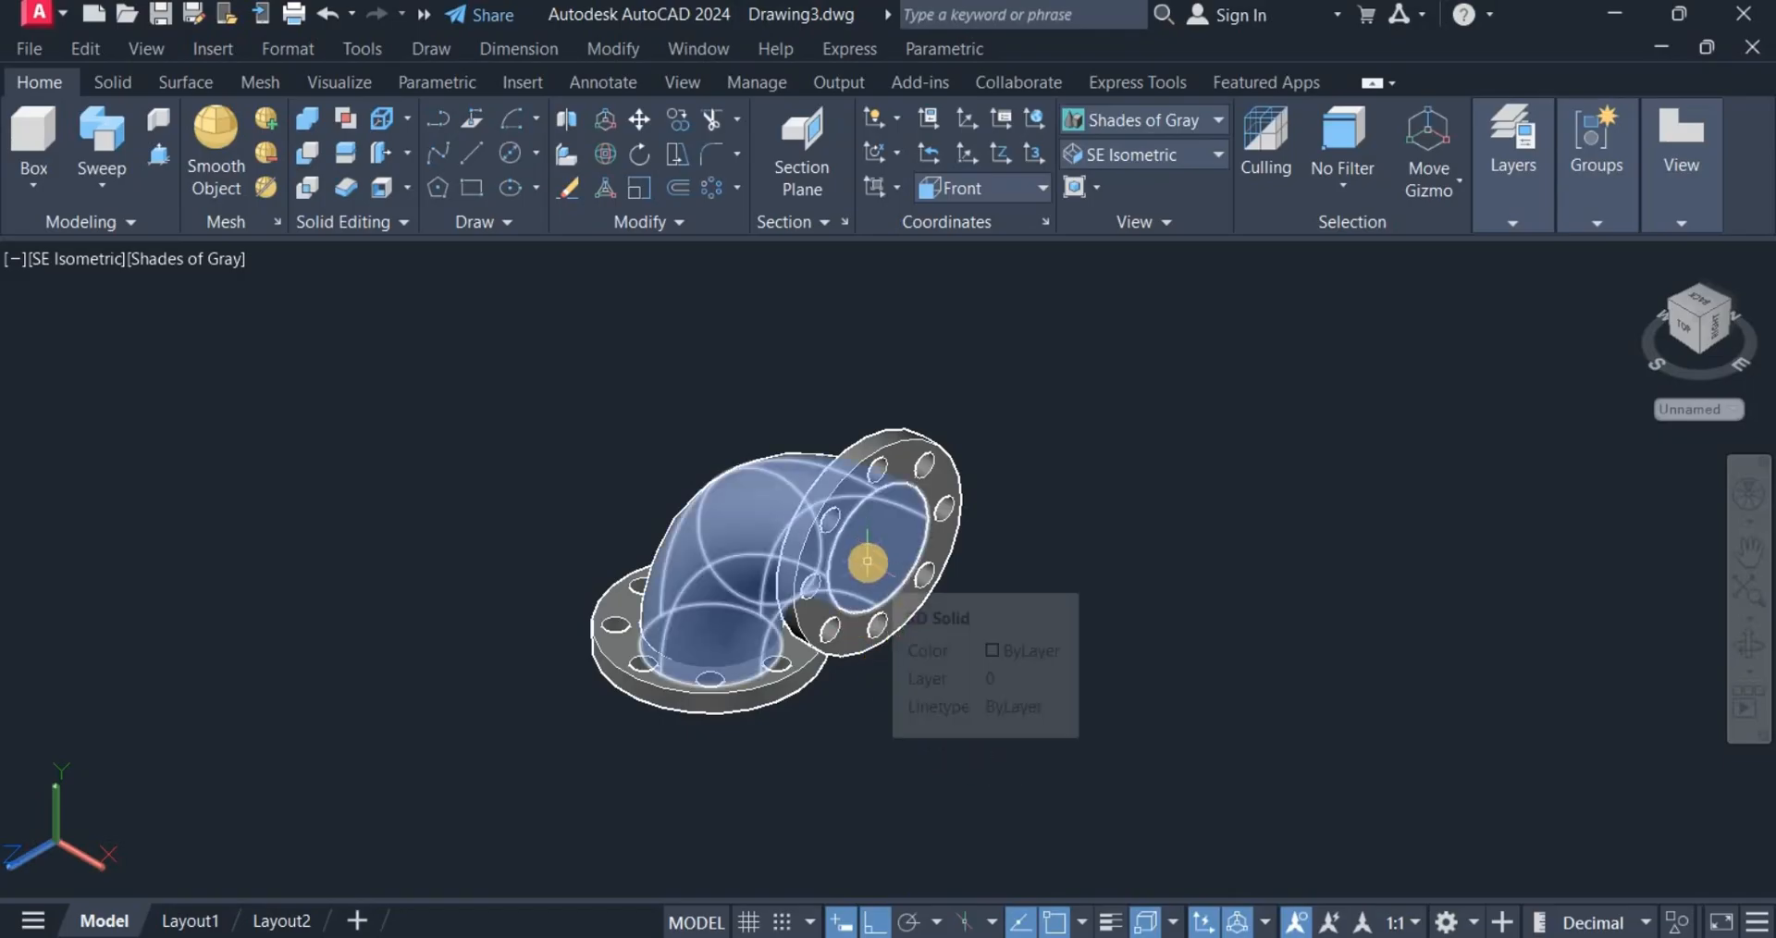
pyautogui.click(407, 187)
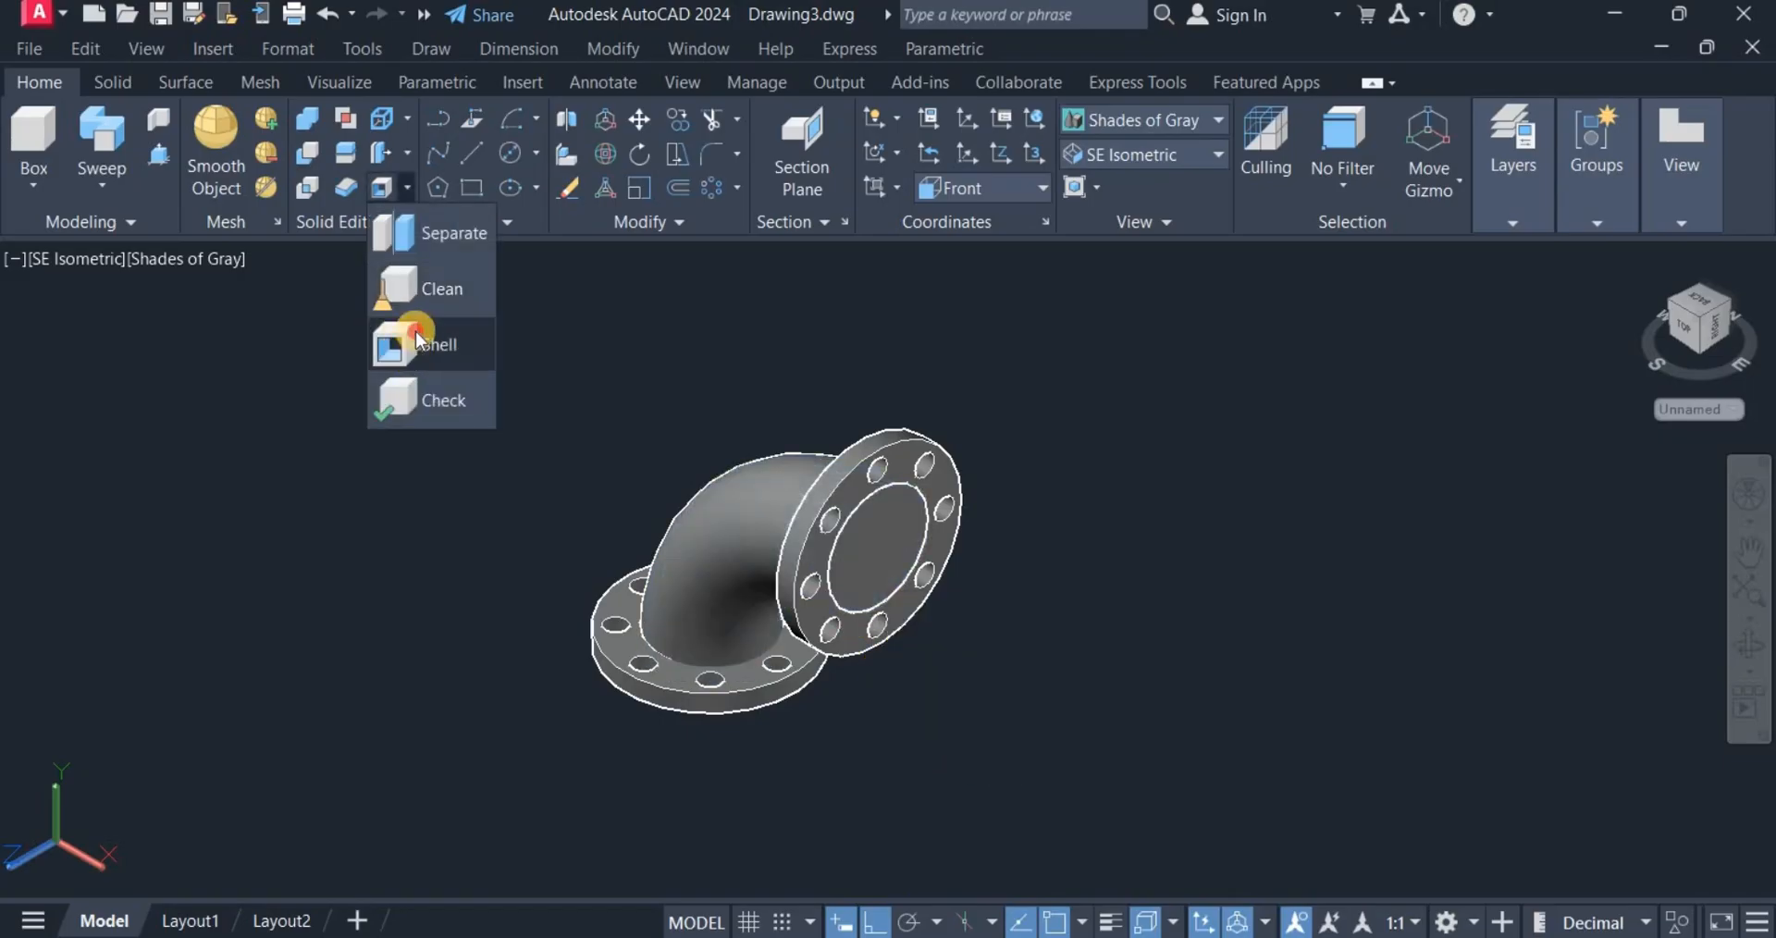
pyautogui.click(418, 340)
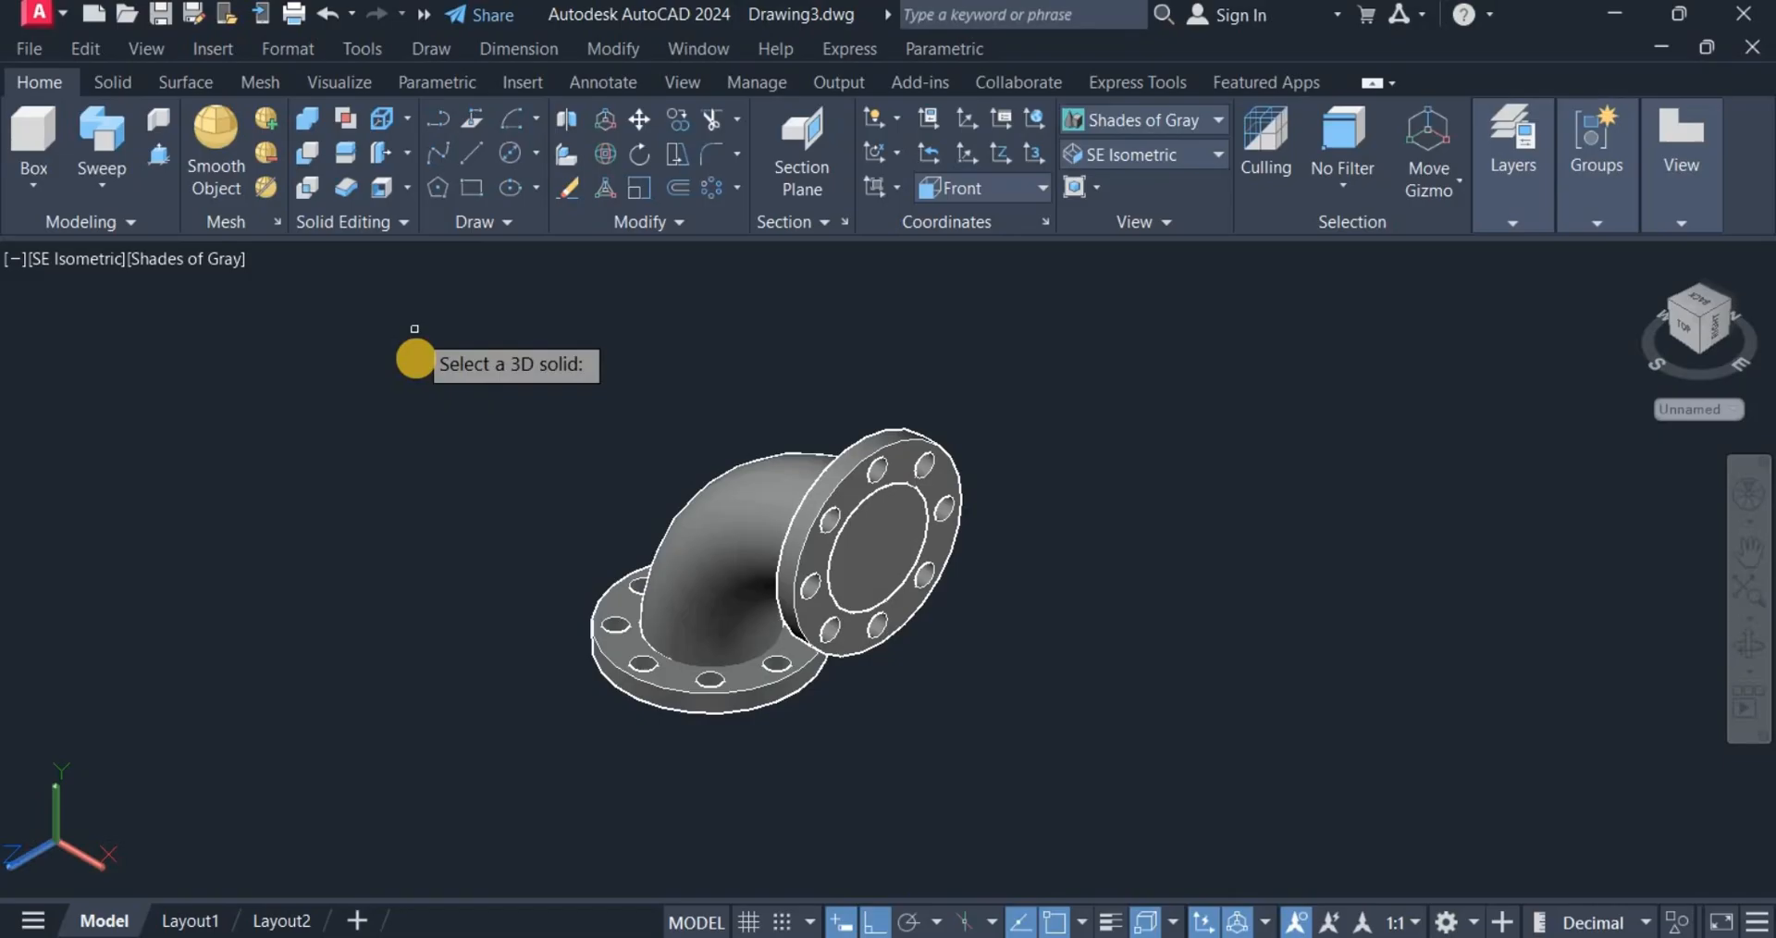
pyautogui.click(709, 543)
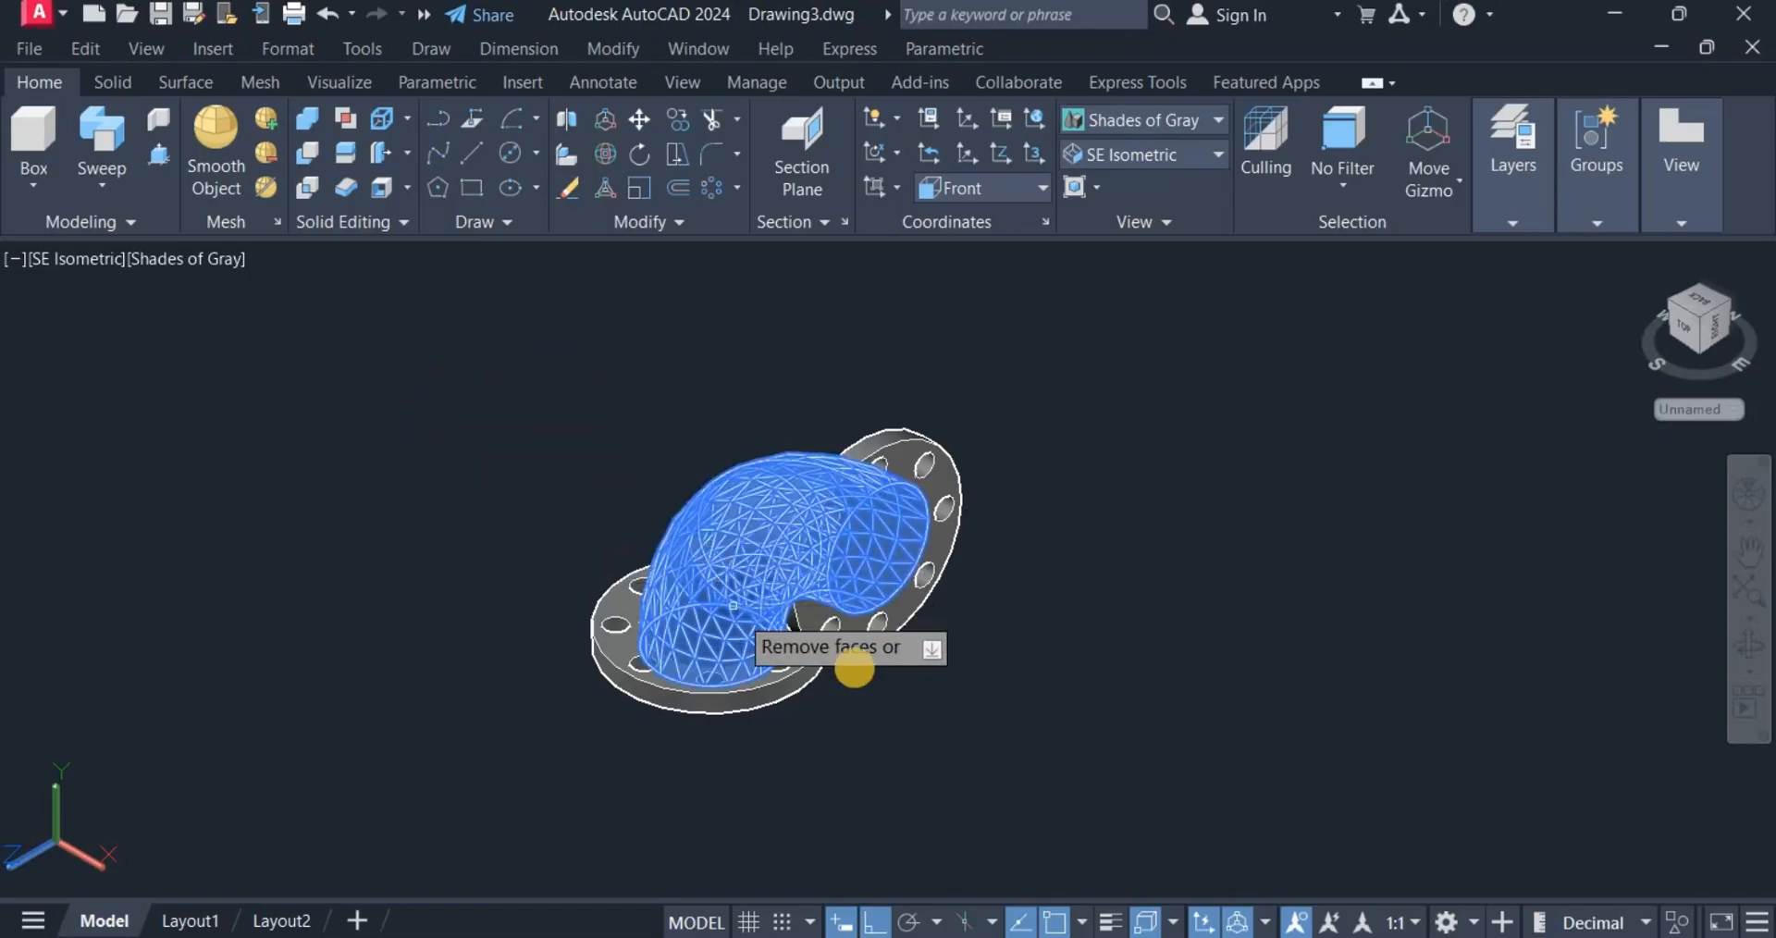
pyautogui.click(875, 558)
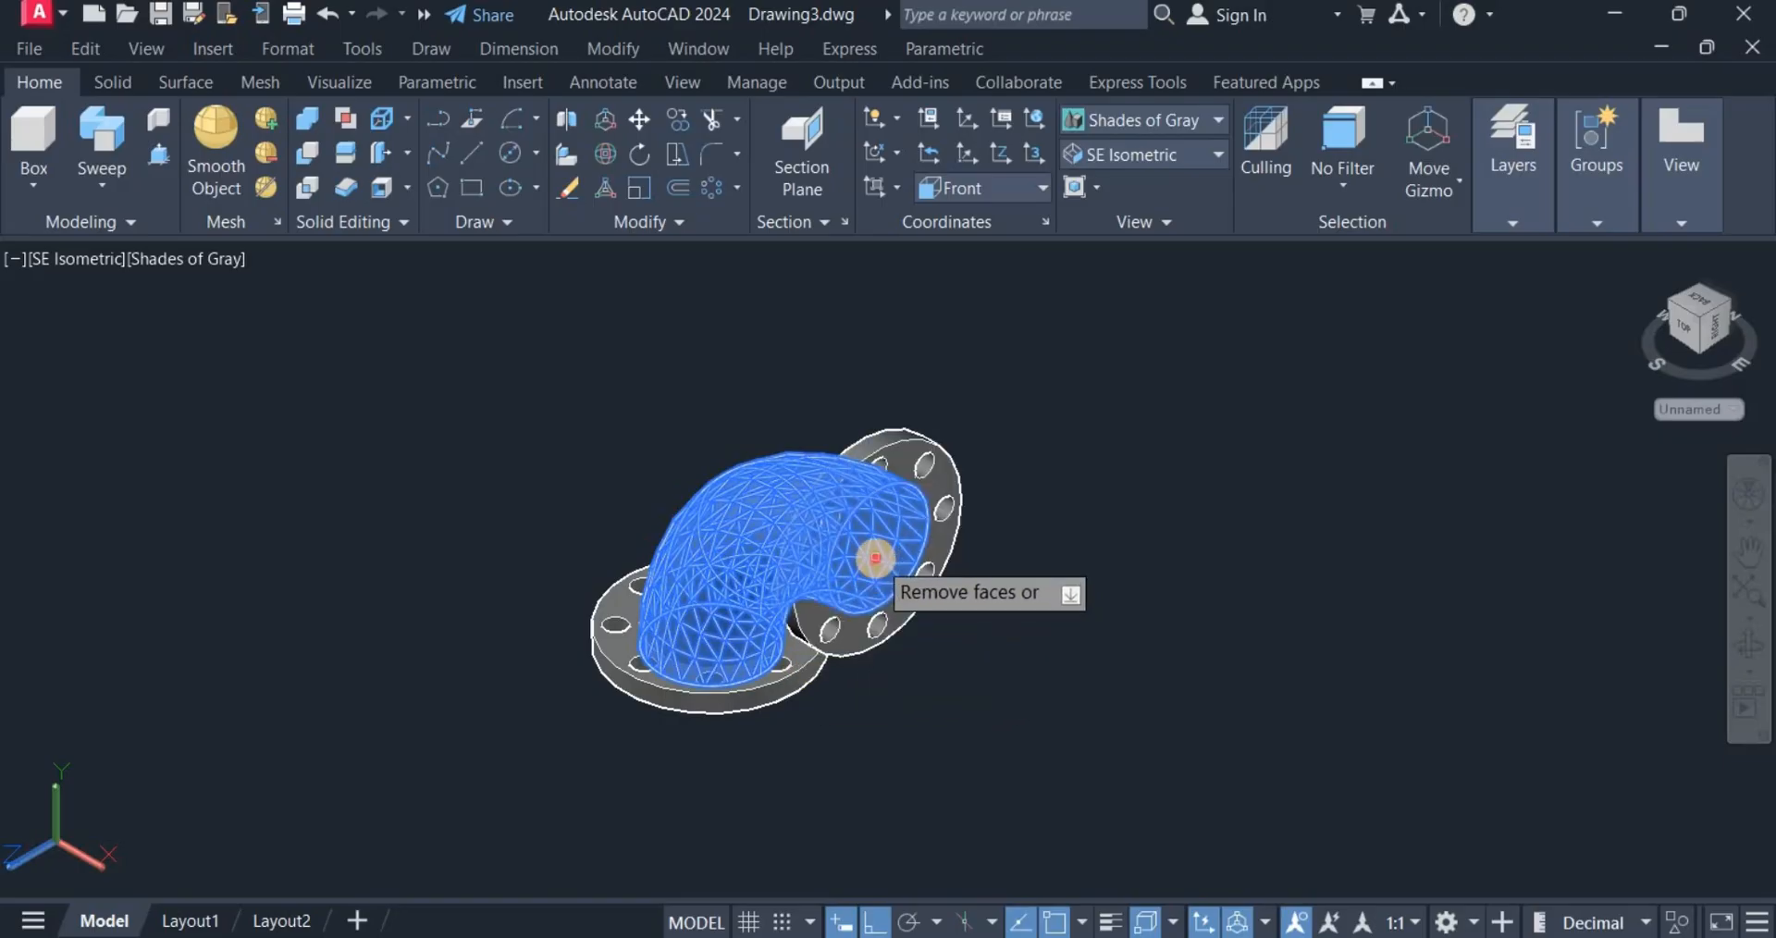
pyautogui.click(1749, 644)
pyautogui.moveTo(1340, 682); pyautogui.dragTo(1194, 592)
pyautogui.rightClick(1193, 592)
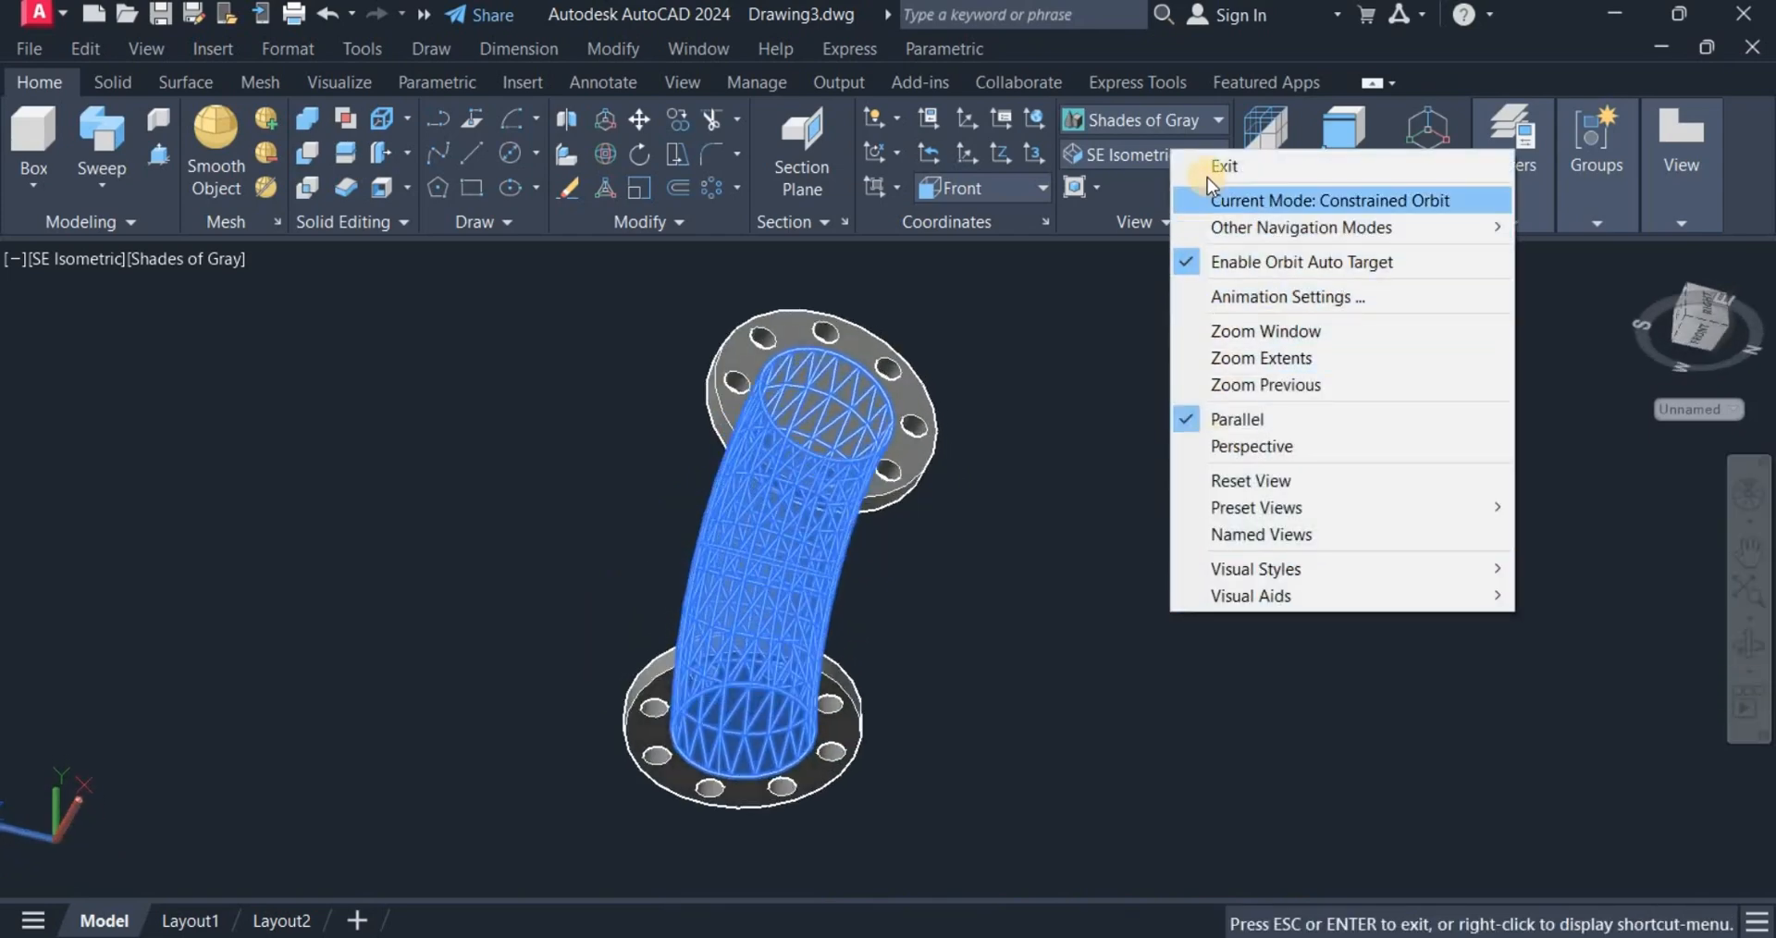
pyautogui.click(1211, 167)
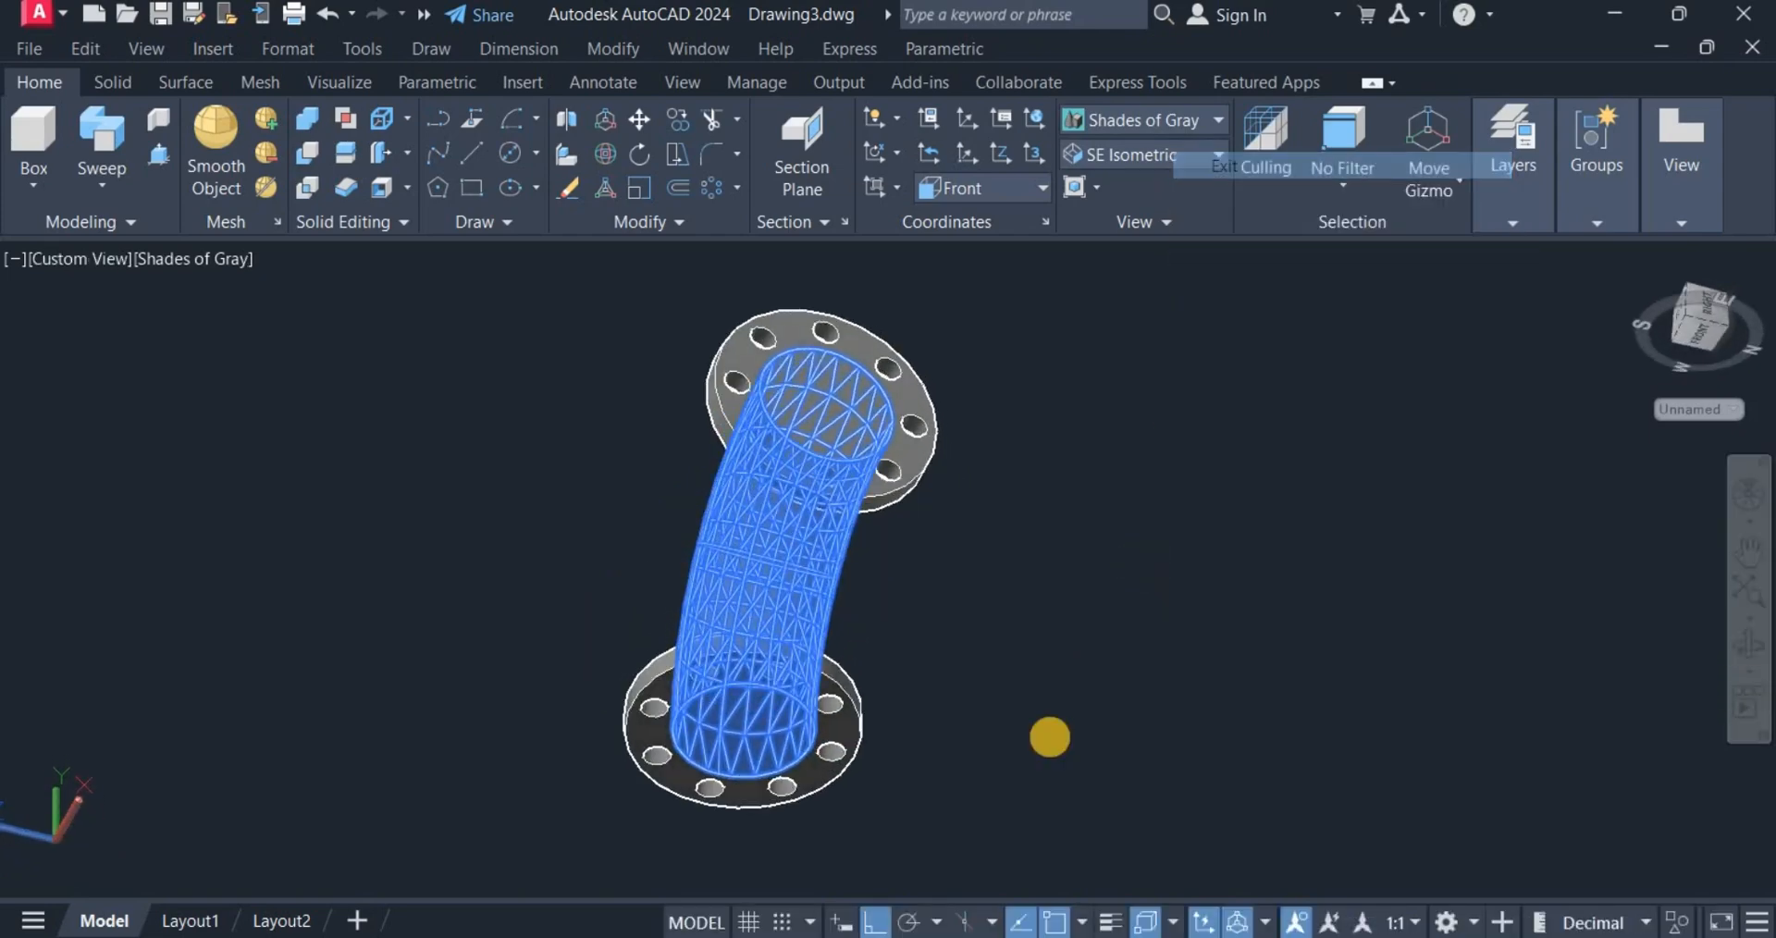
pyautogui.click(755, 732)
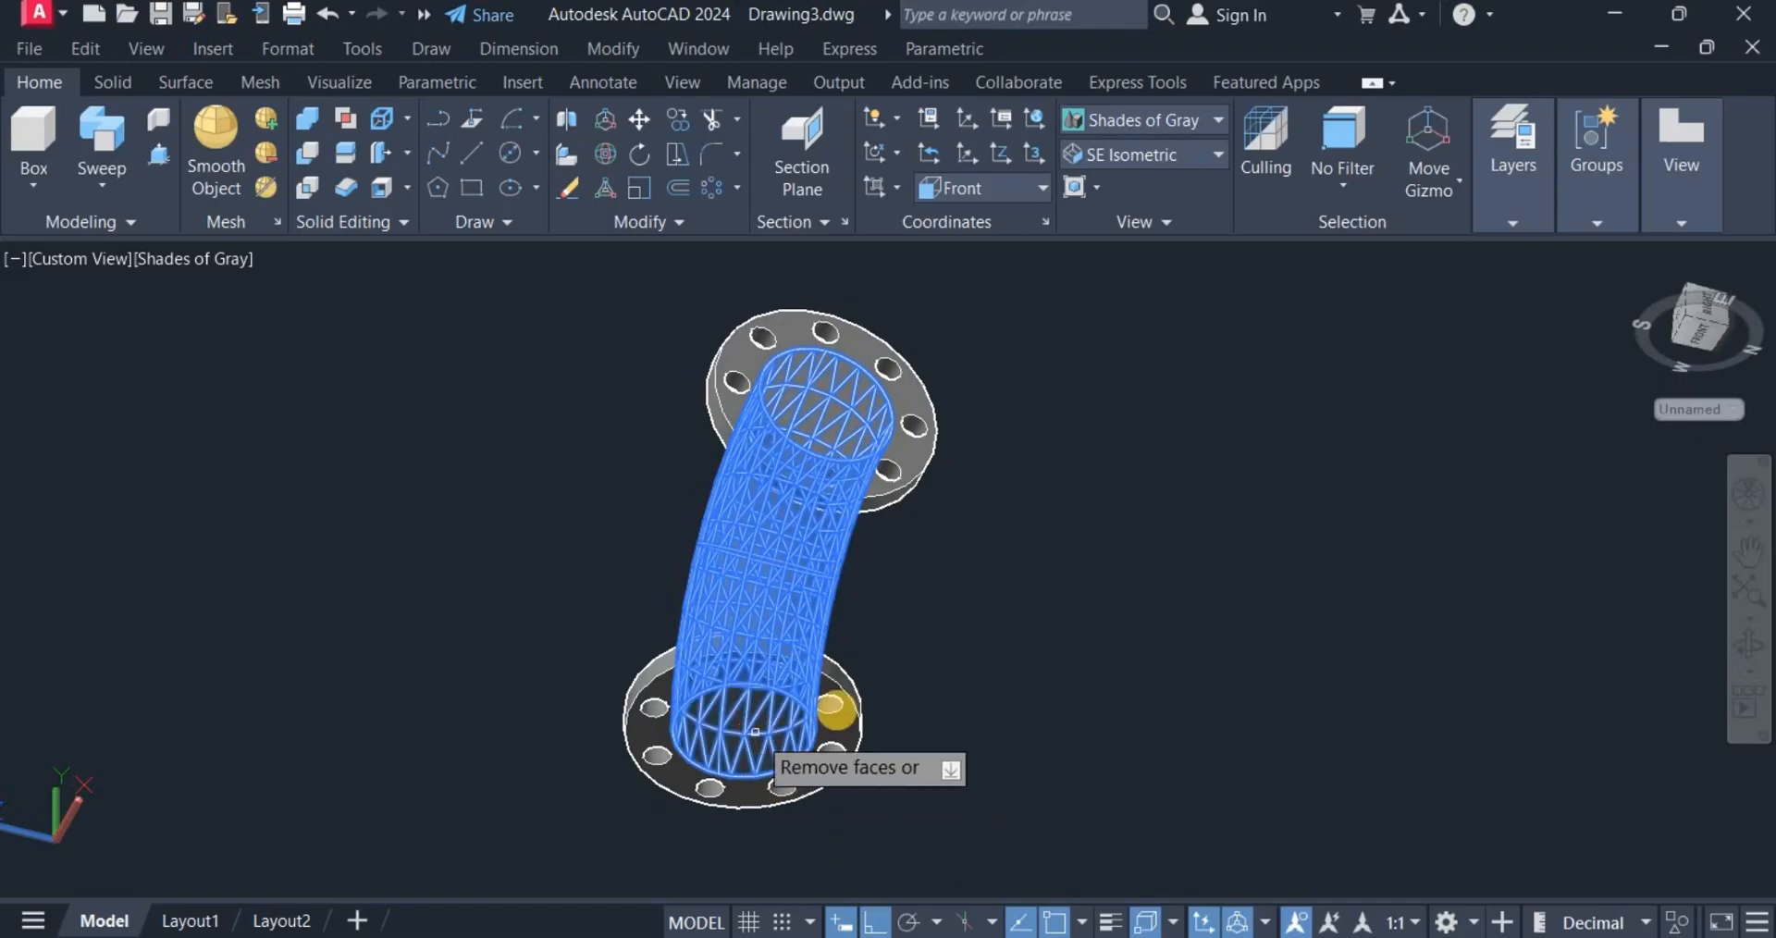
pyautogui.rightClick(1036, 575)
pyautogui.click(1083, 589)
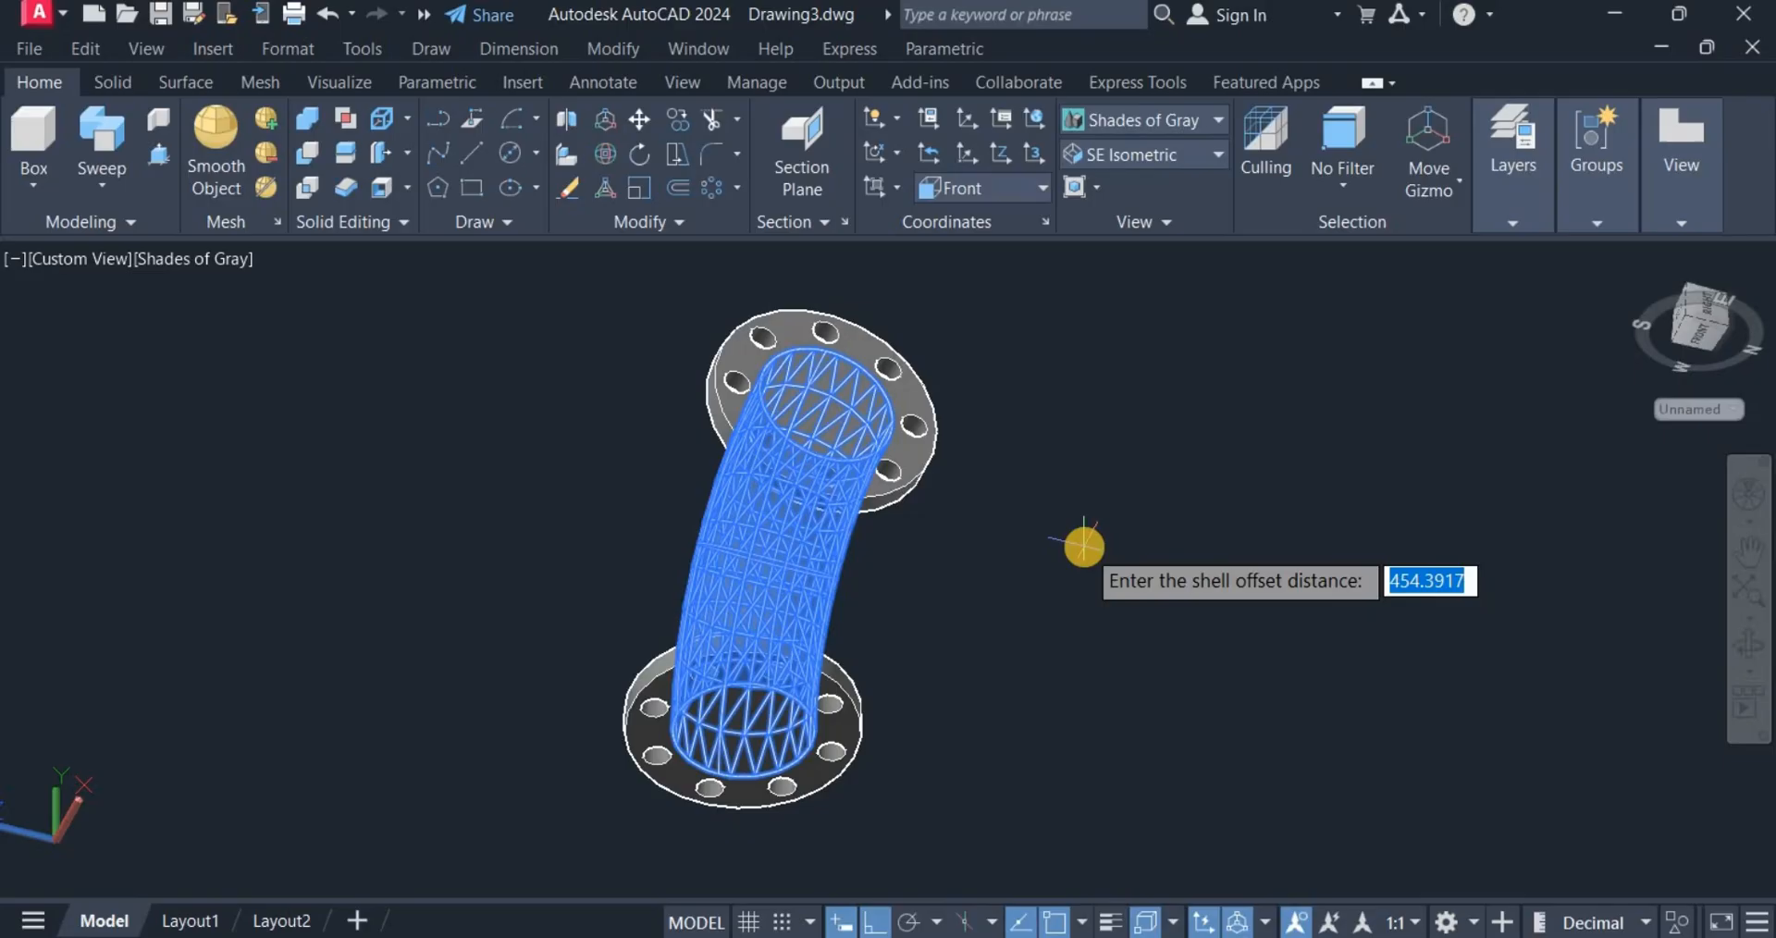
pyautogui.write('5')
pyautogui.press('Return')
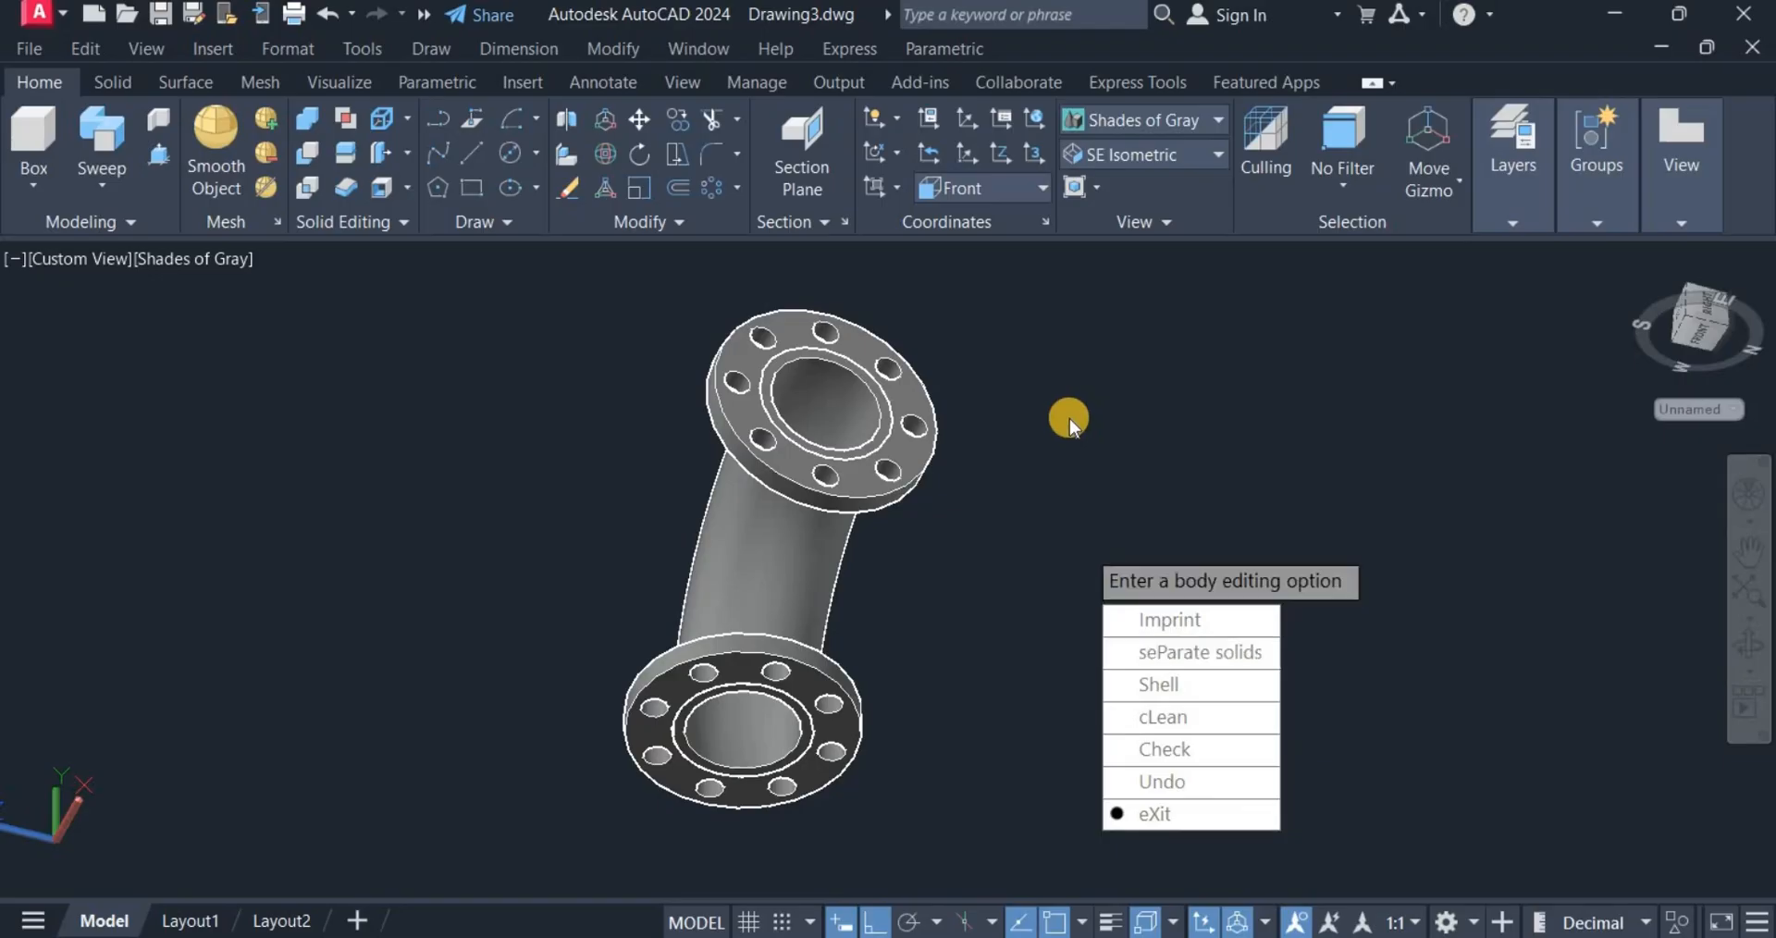
pyautogui.press('Escape')
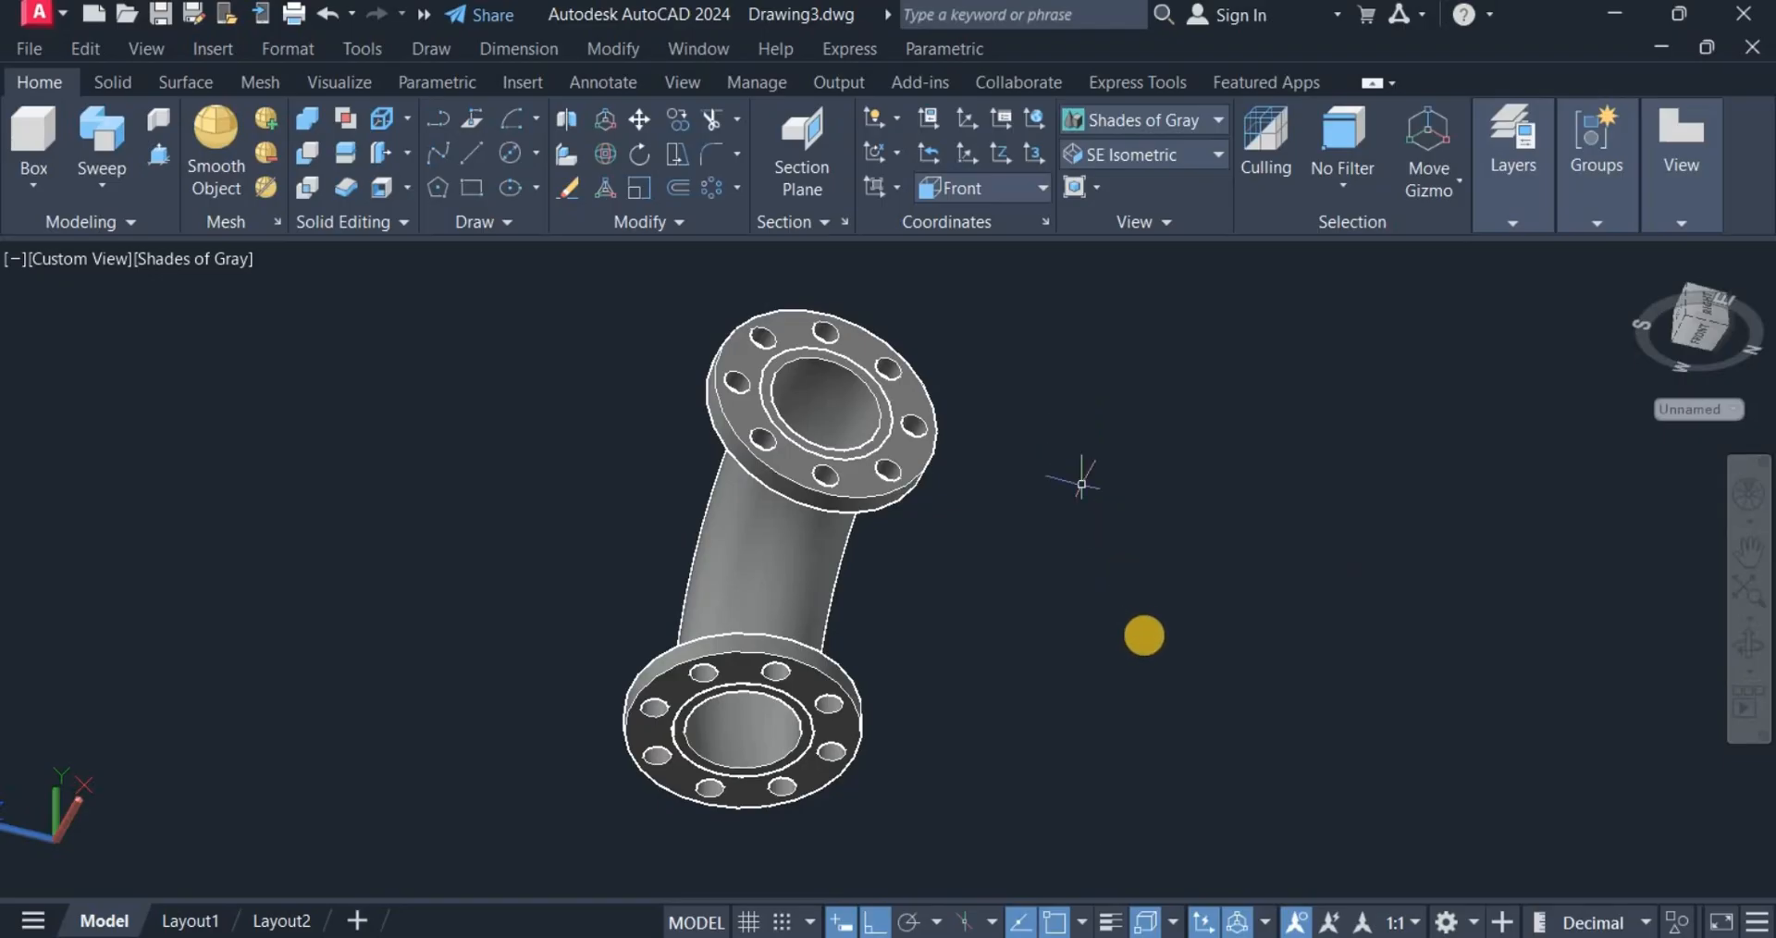
# Inspect the hollow flanged elbow, check the tee's dimensions in ELBOW, TEE & WYE FITTINGS.dwg, and return to Drawing3.
pyautogui.click(1739, 646)
pyautogui.moveTo(1173, 634); pyautogui.dragTo(1221, 614)
pyautogui.press('Escape')
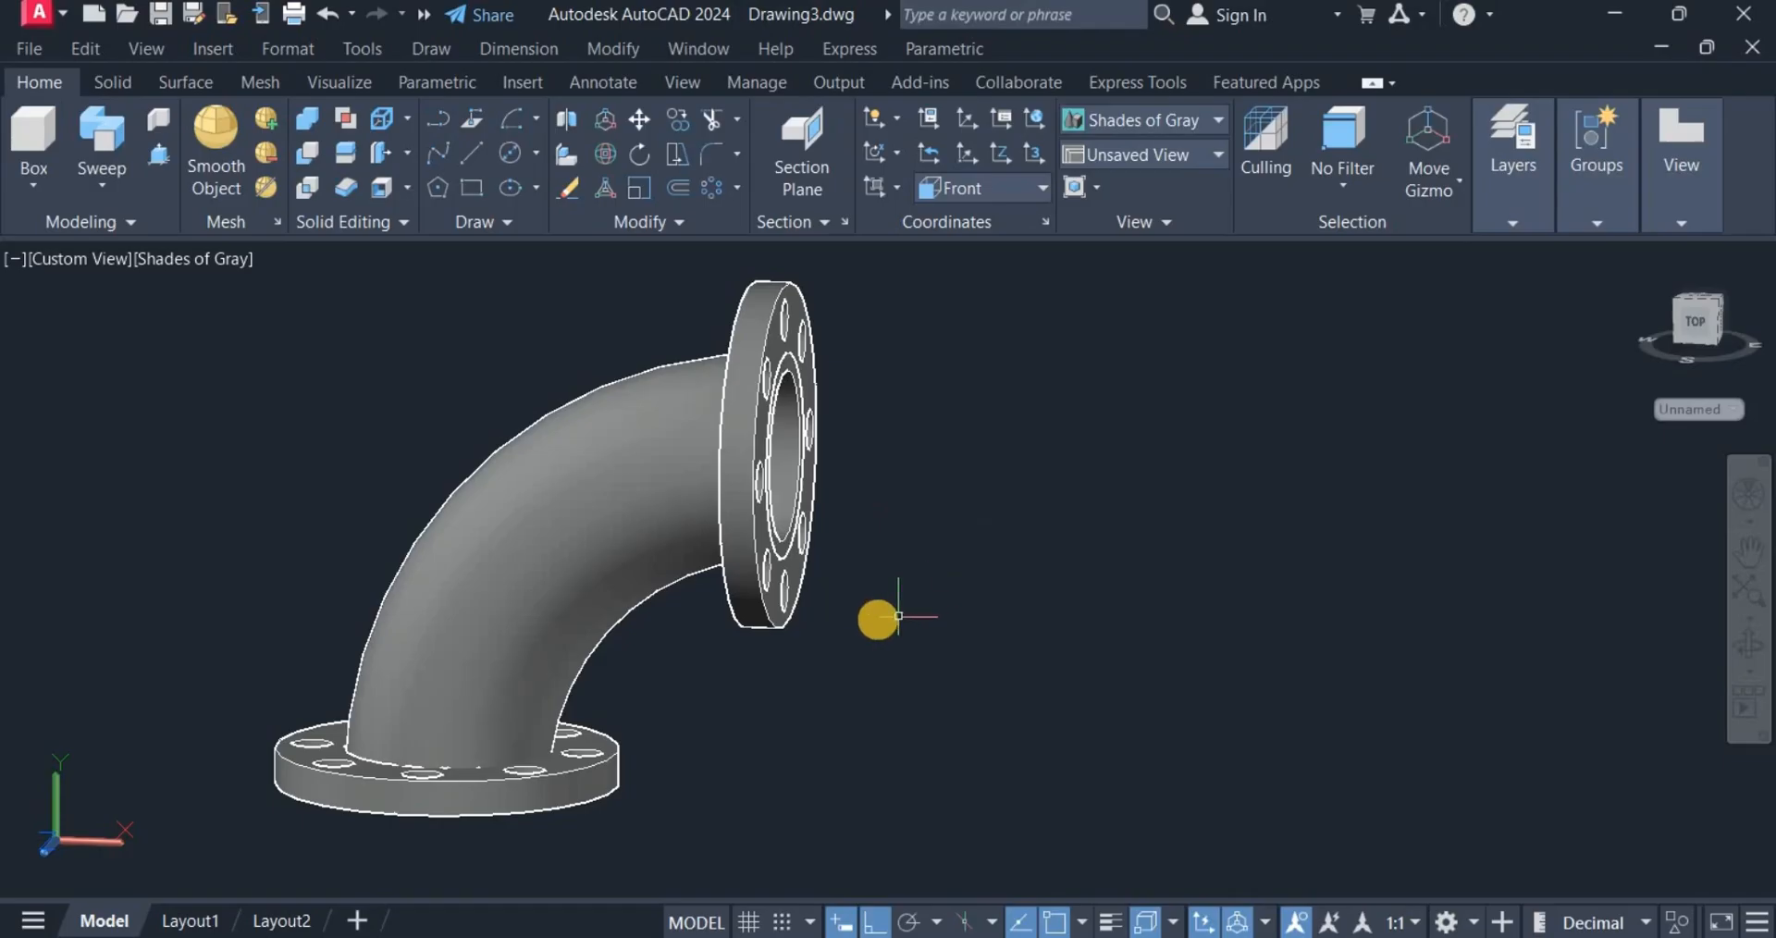
pyautogui.scroll(-1, 878, 619)
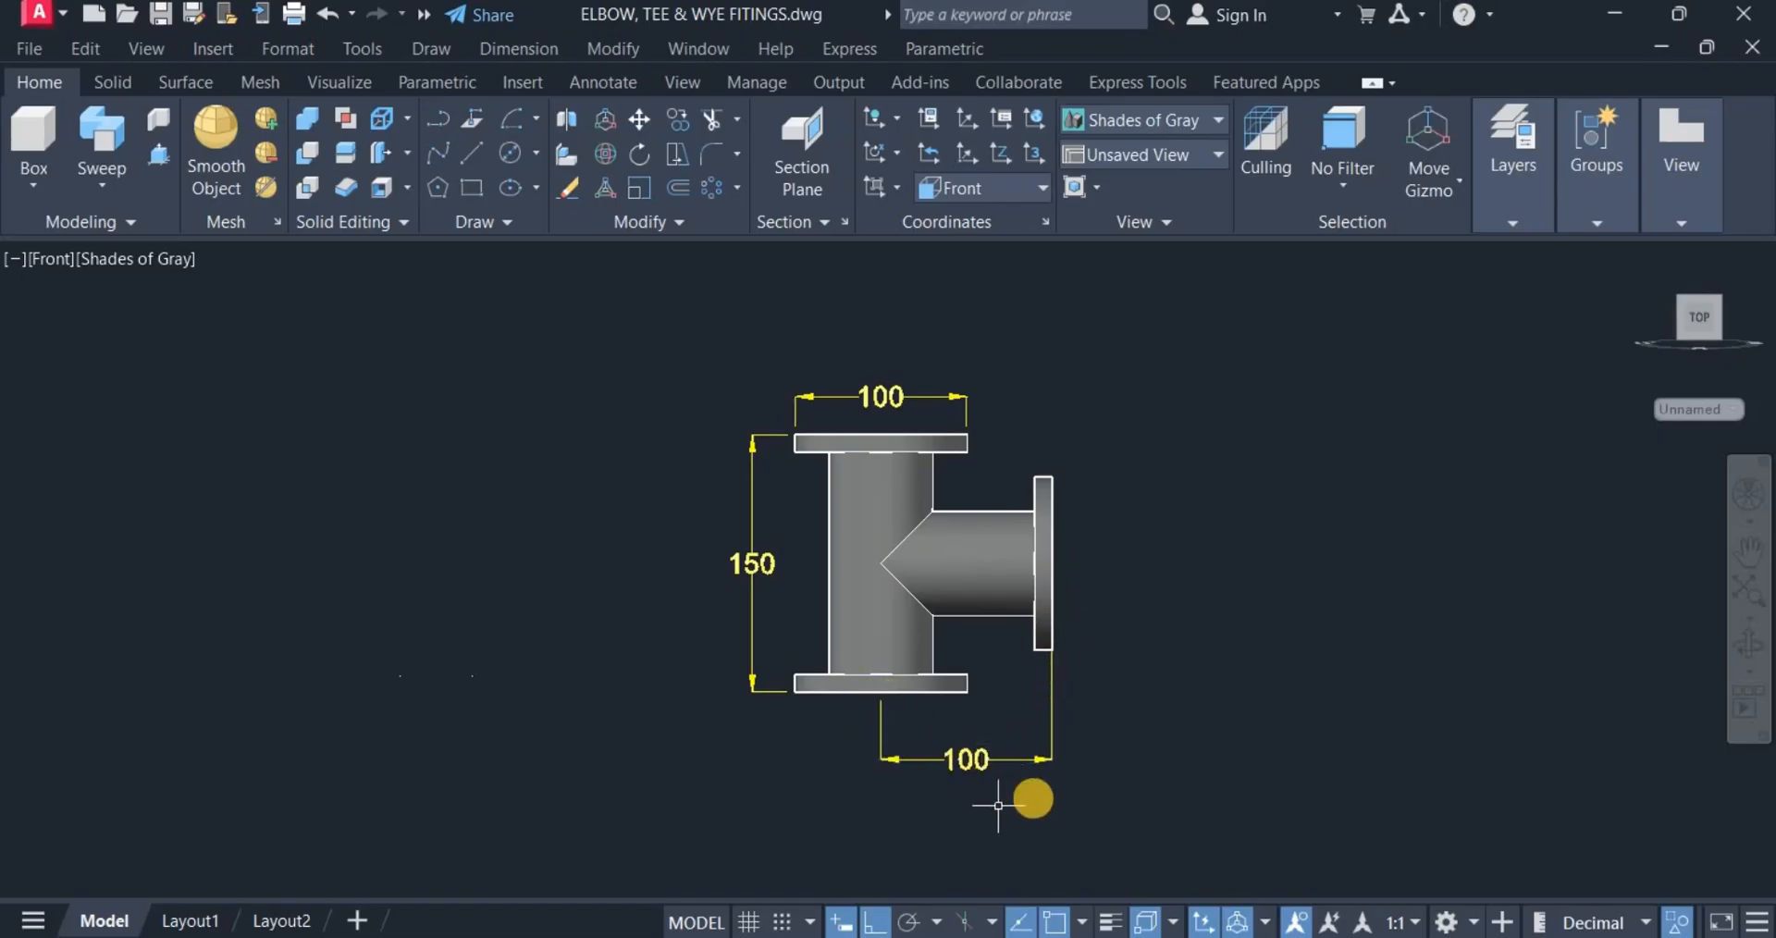
pyautogui.hotkey('ctrl', 'Tab')
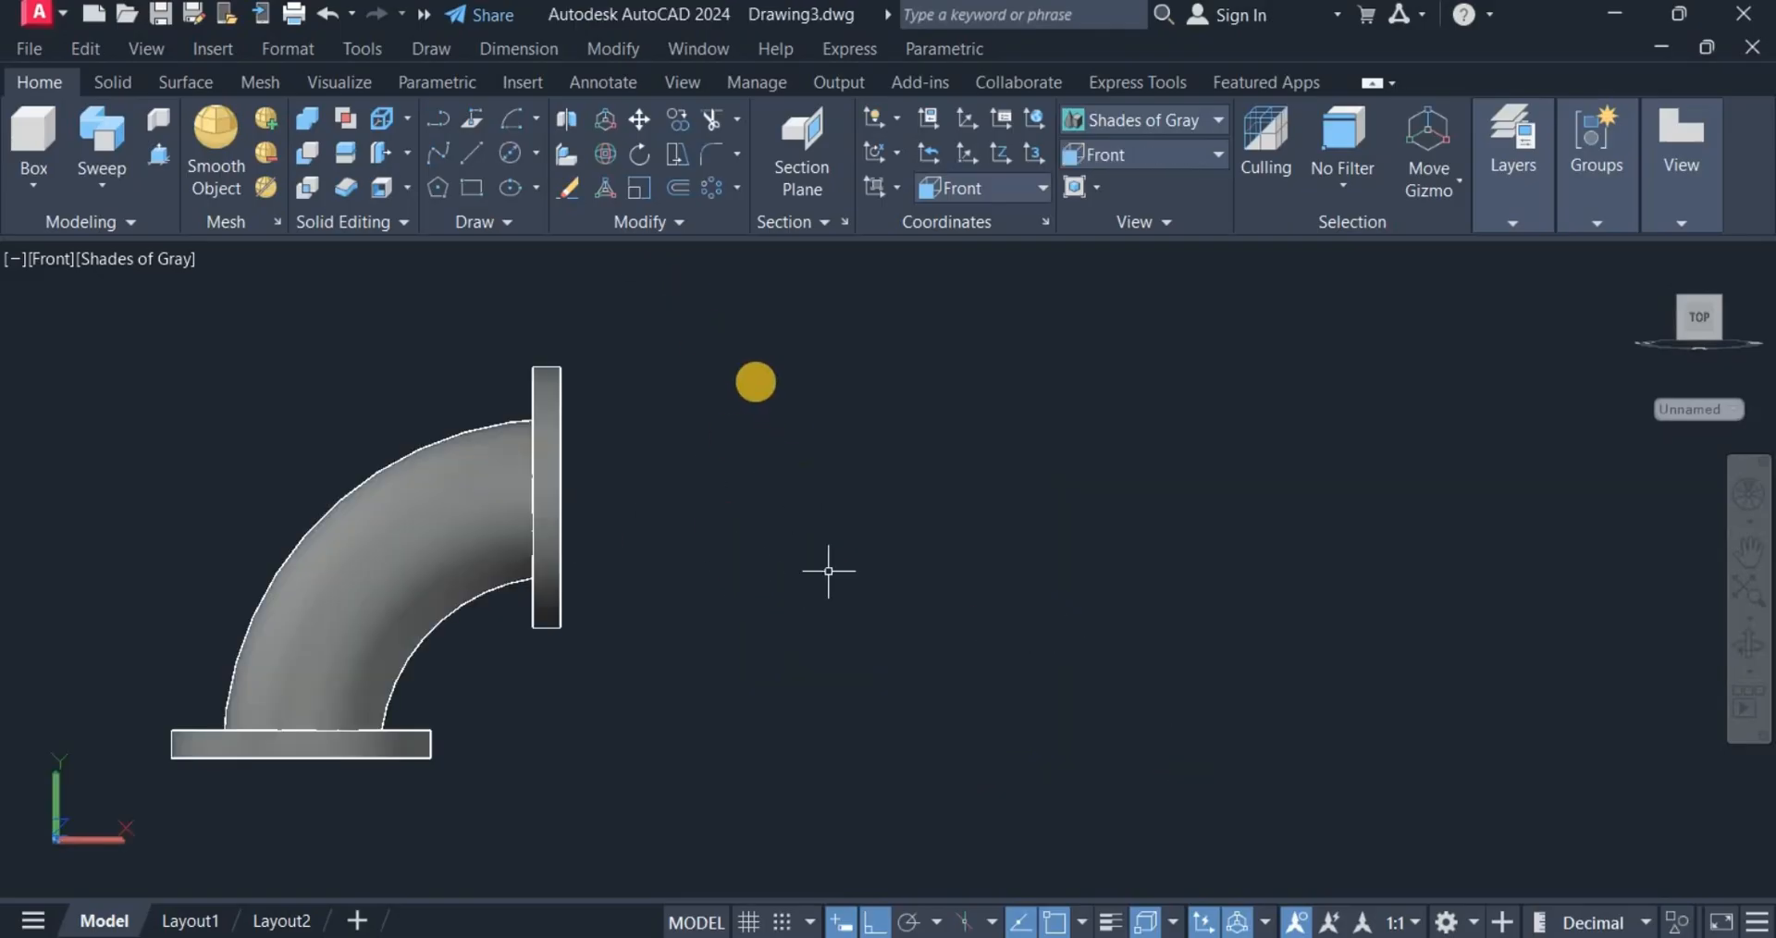
# Draw a vertical line 150 long in the space right of the elbow, starting level with the lower flange's underside.
pyautogui.click(473, 154)
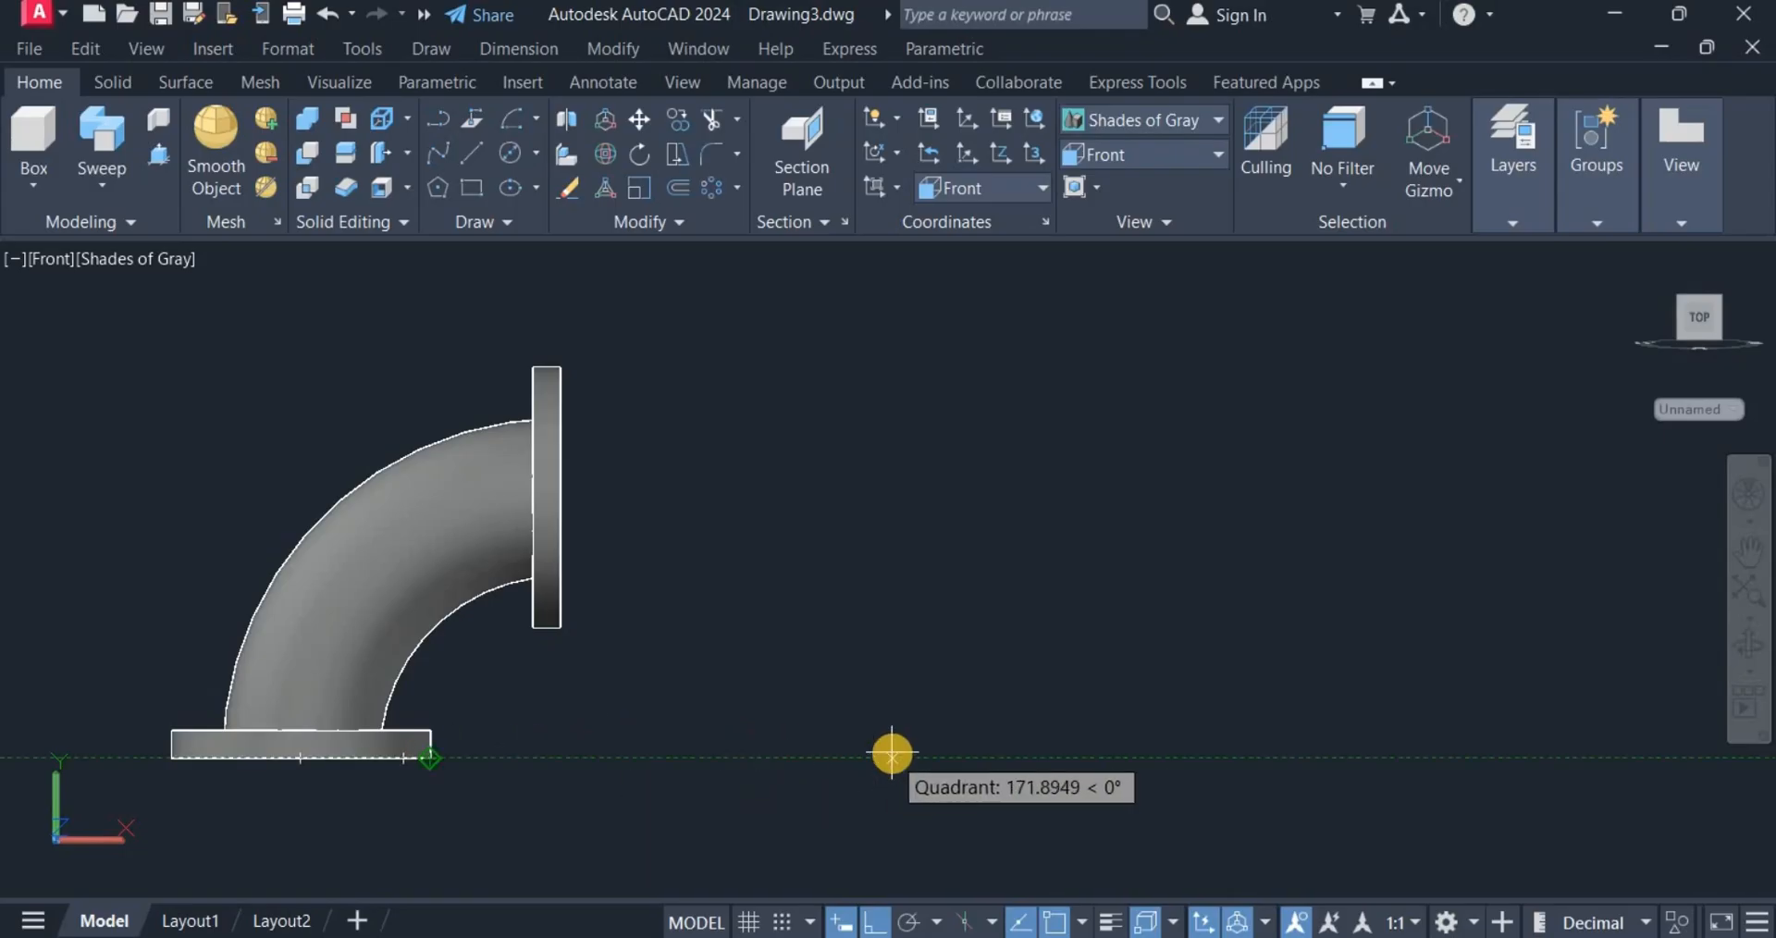
pyautogui.click(892, 755)
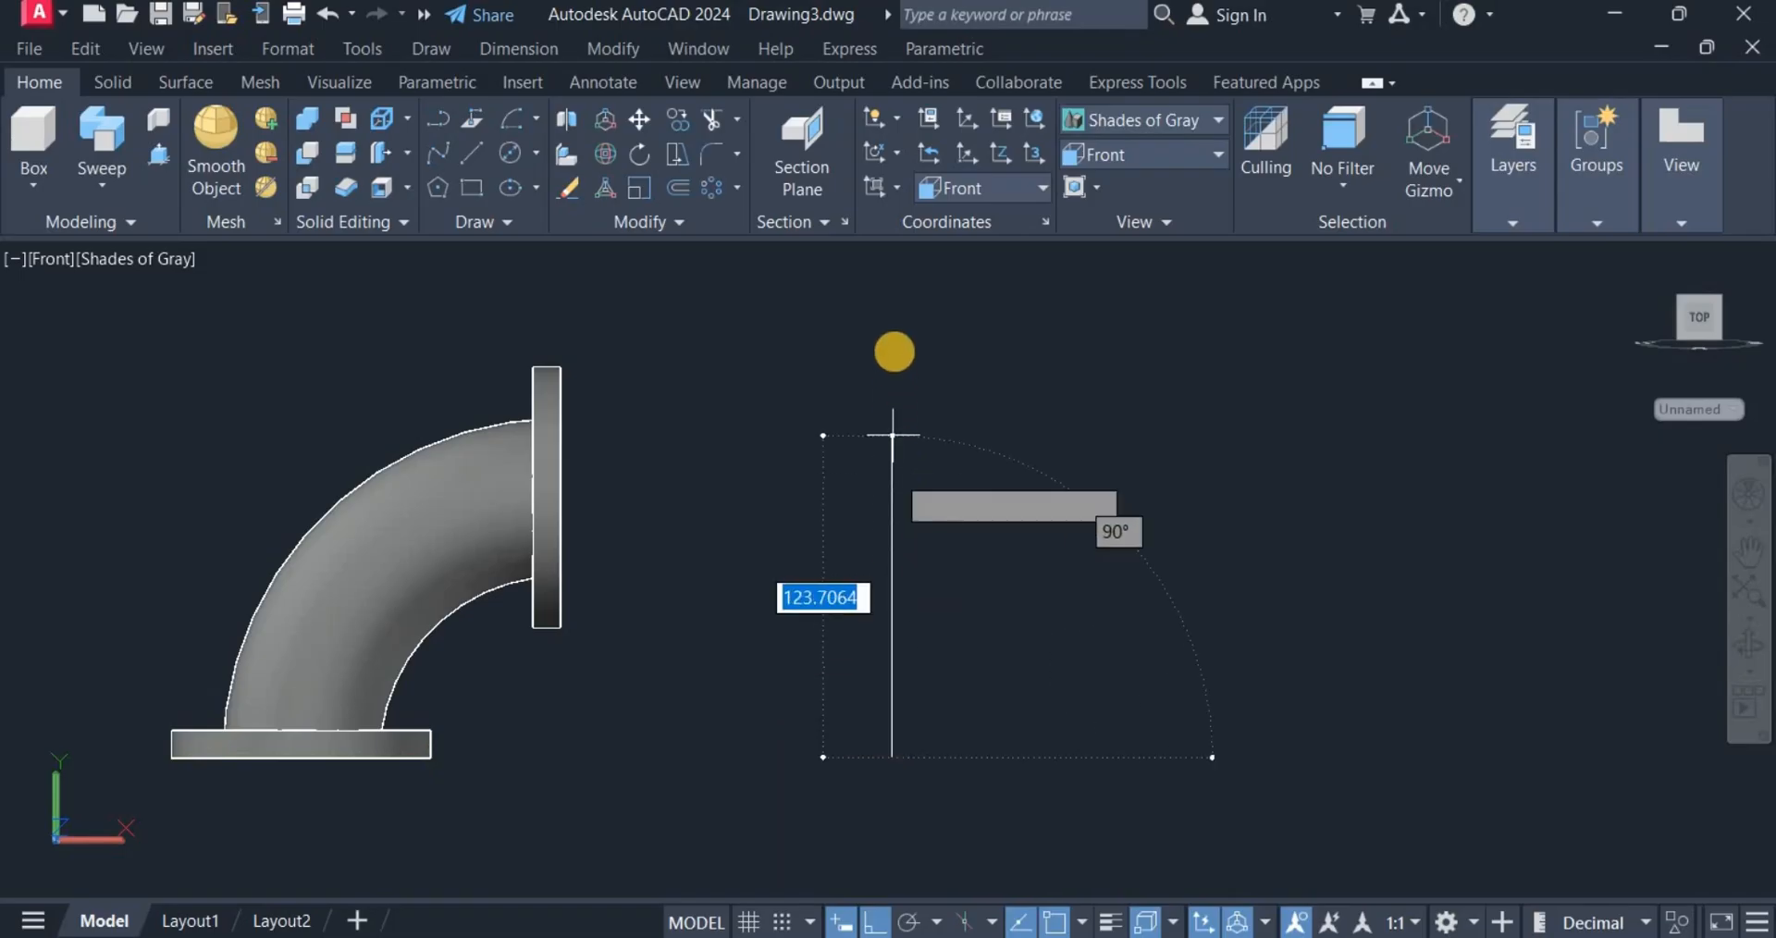
pyautogui.write('1')
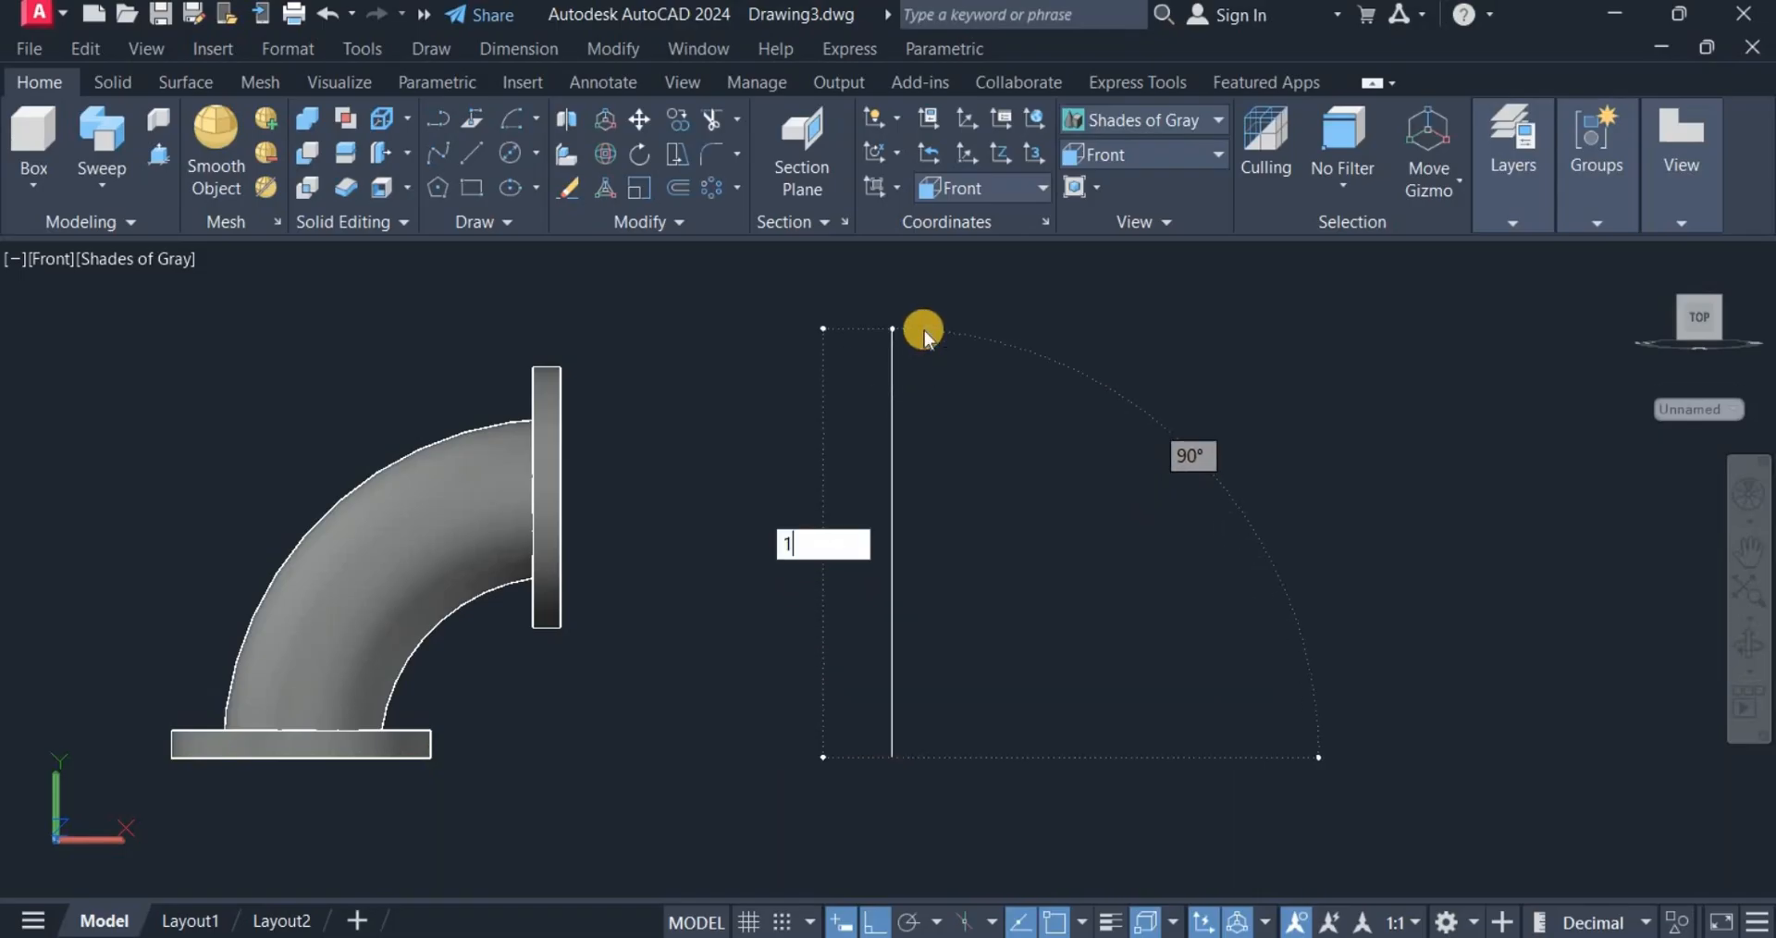
pyautogui.write('50')
pyautogui.press('Return')
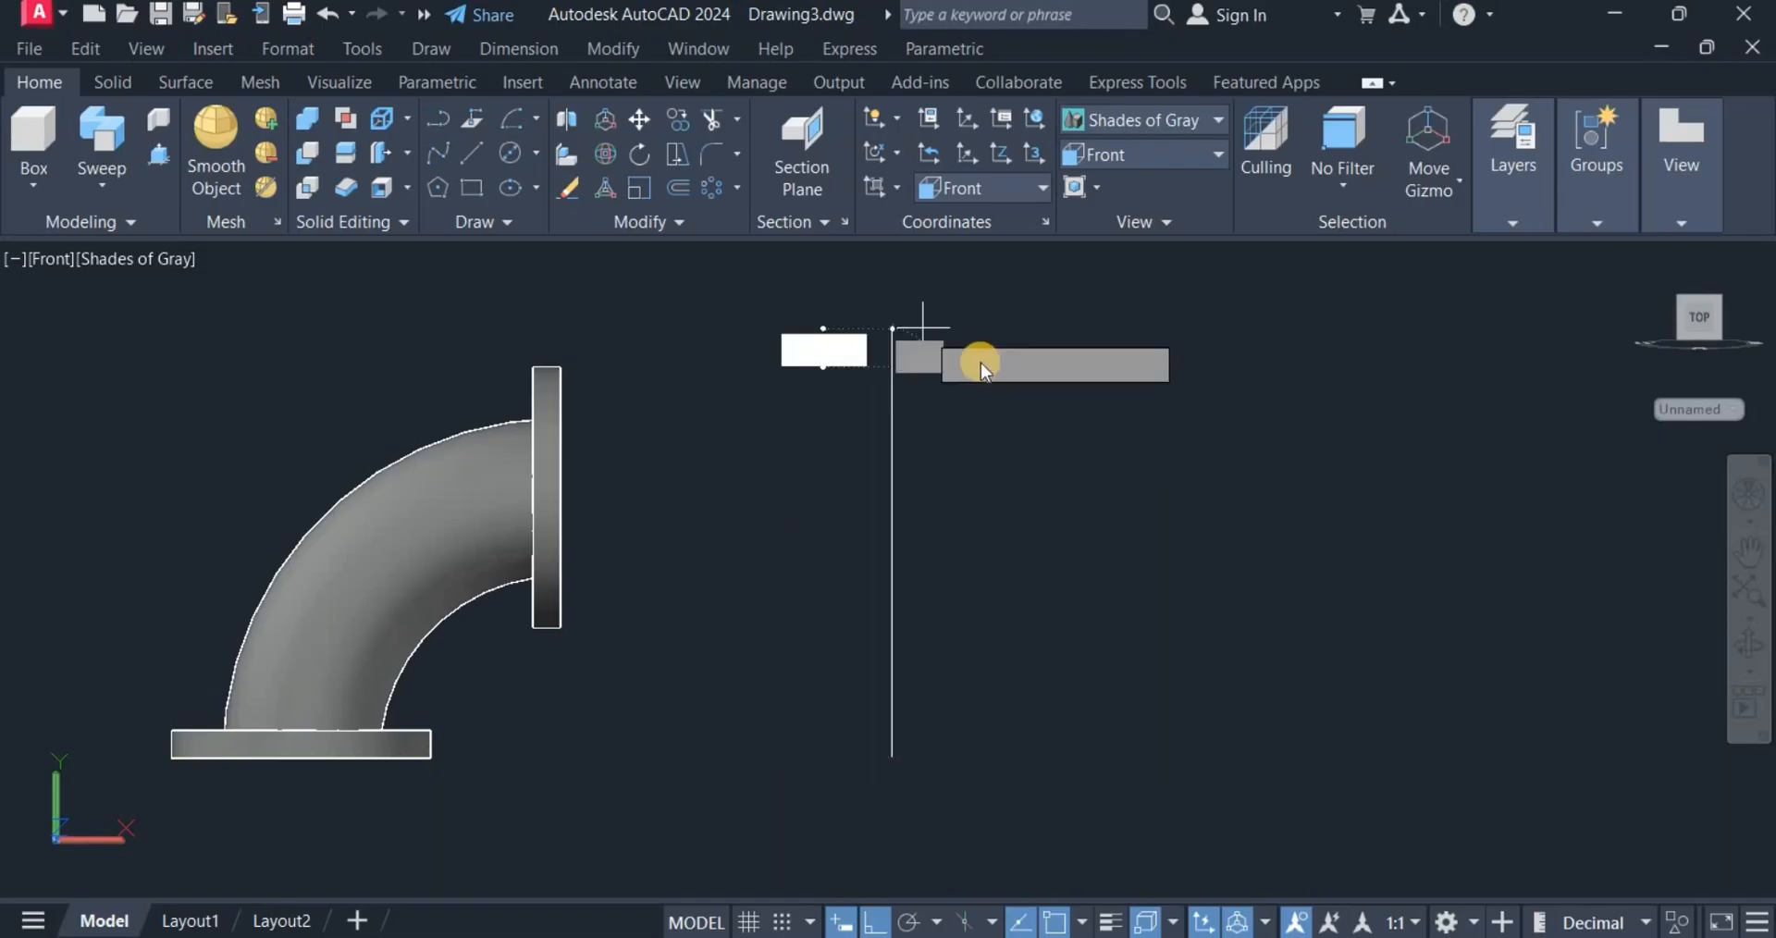
pyautogui.rightClick(1186, 402)
pyautogui.click(1195, 401)
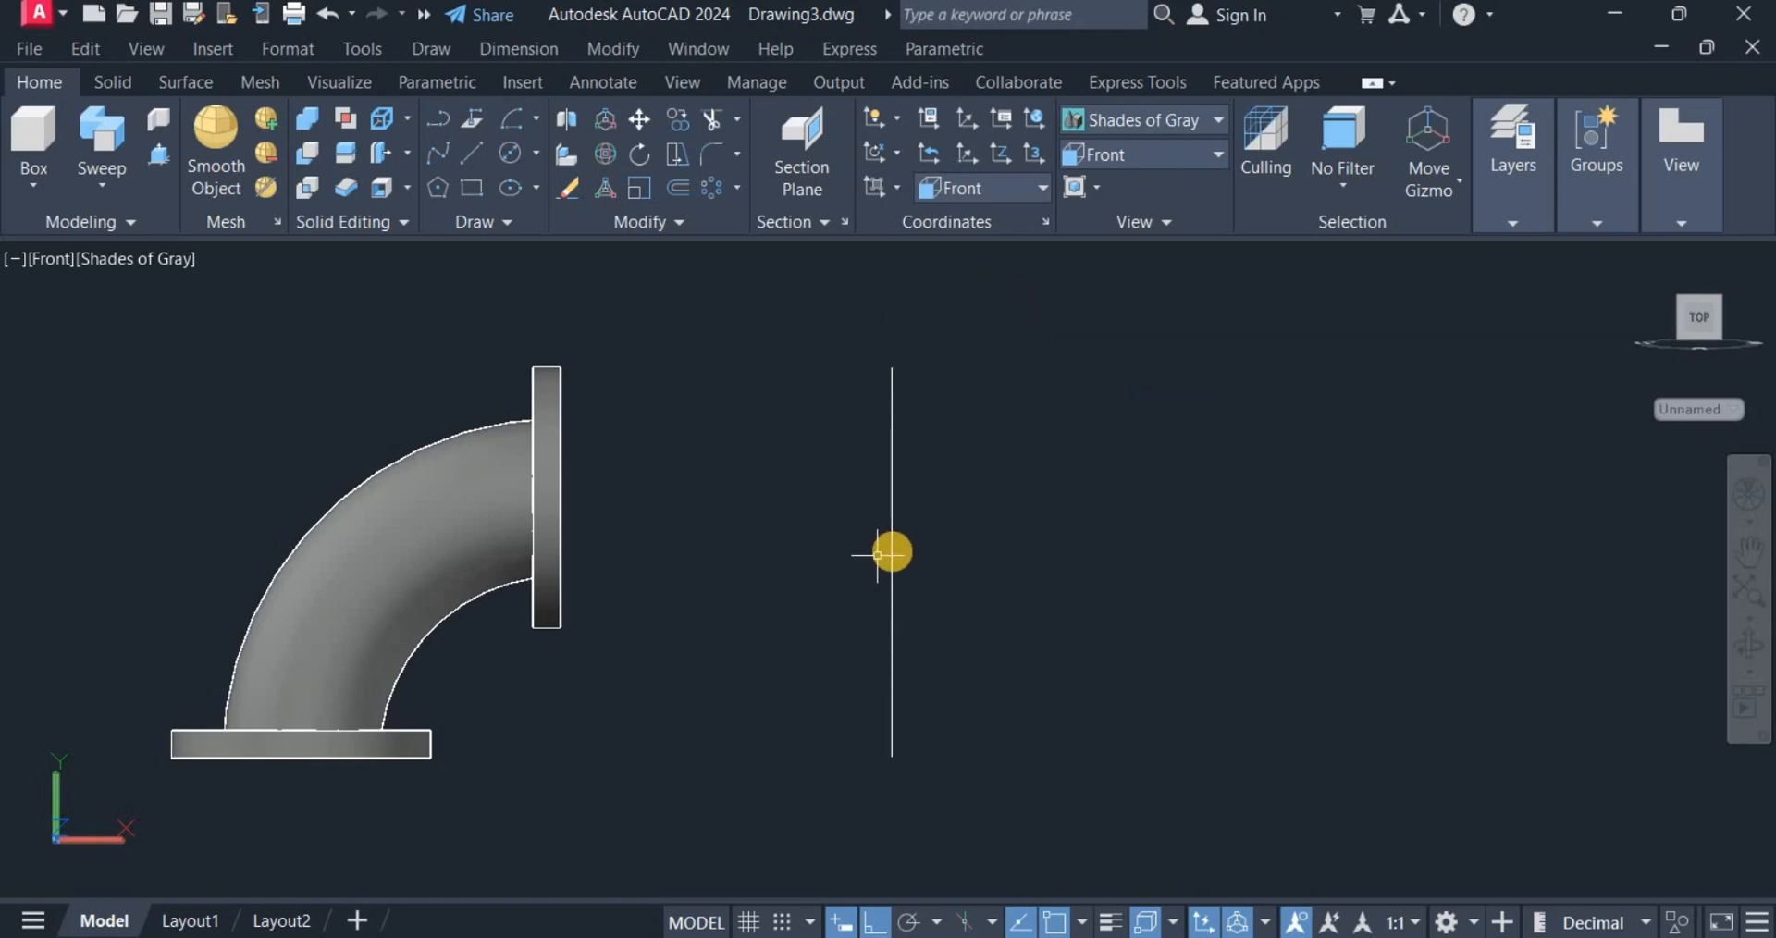
# Draw a horizontal line 100 long to the right from the midpoint of the vertical line.
pyautogui.click(475, 150)
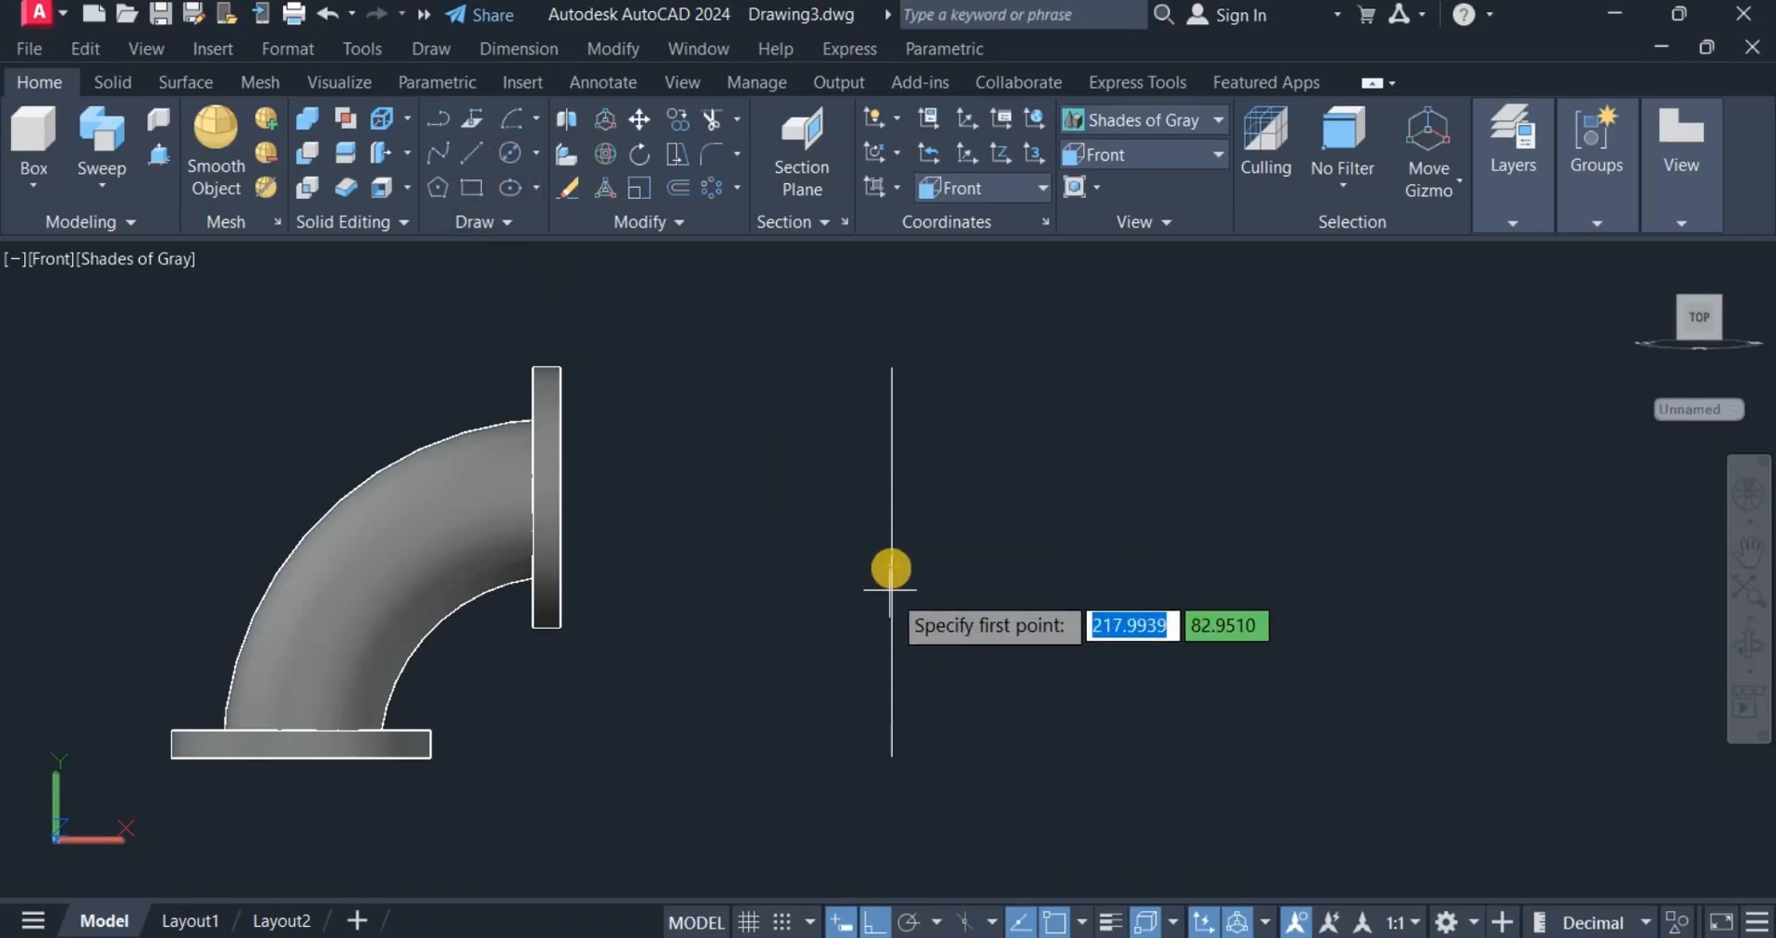
pyautogui.click(894, 560)
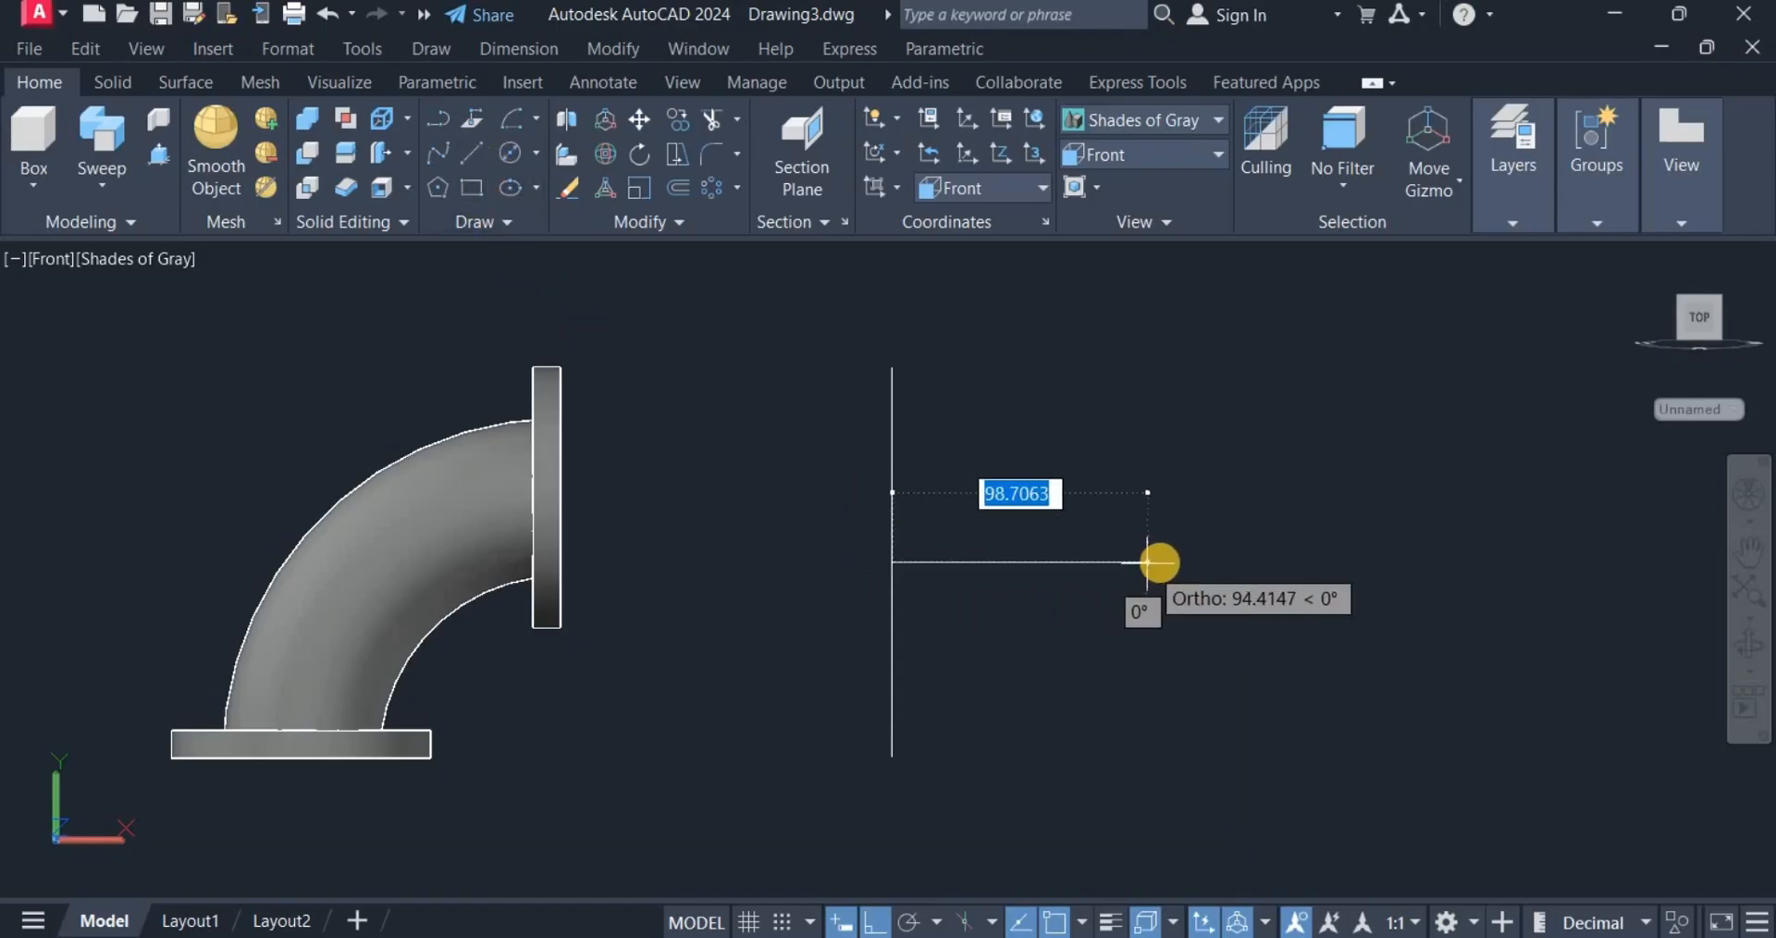
pyautogui.write('100')
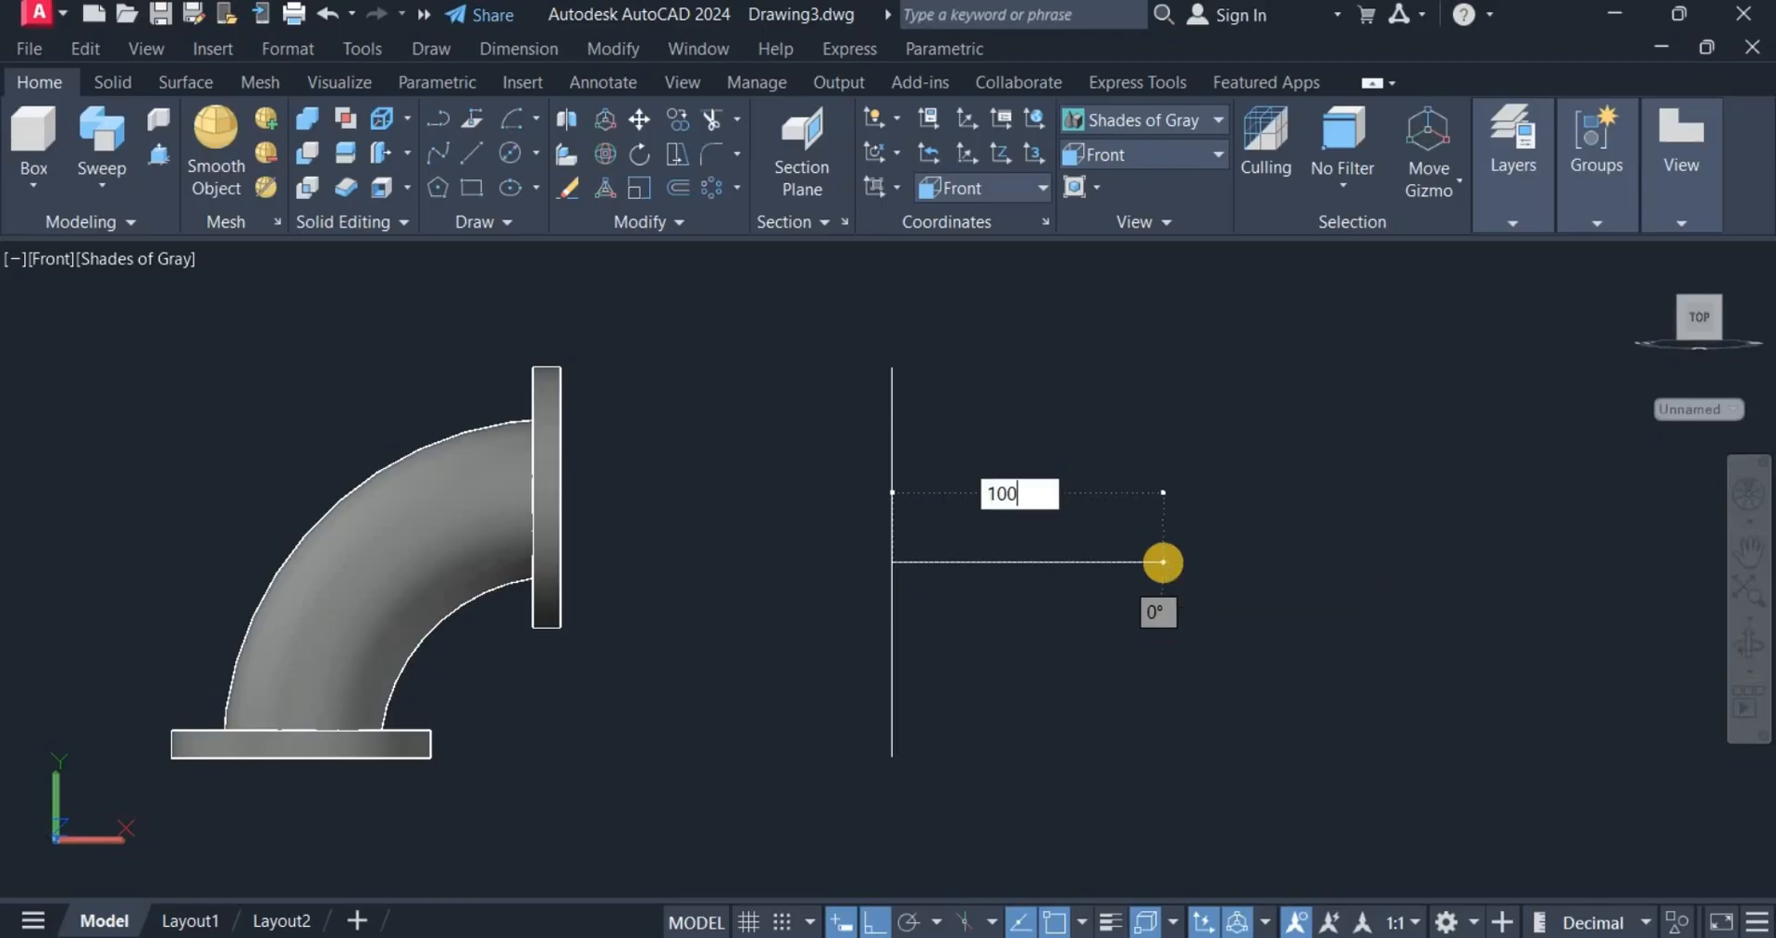
pyautogui.press('Return')
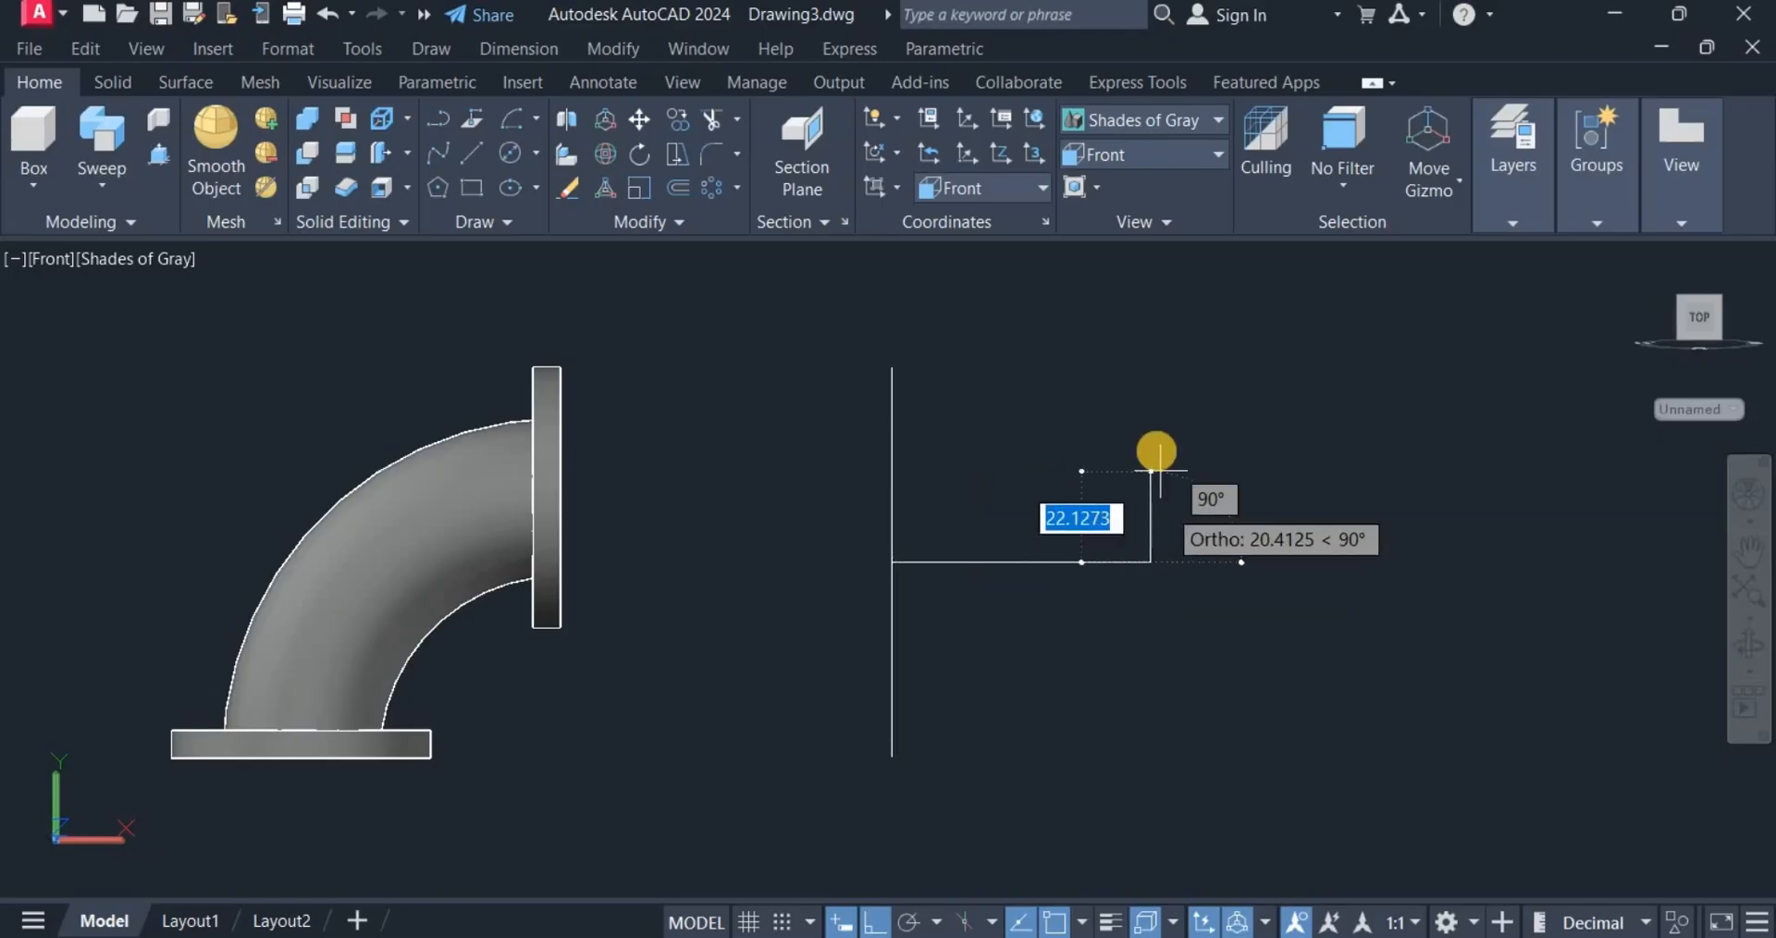
# Draw two separate circles matching the elbow pipe's outer diameter in the empty space right of the tee centrelines.
pyautogui.rightClick(1155, 450)
pyautogui.click(1208, 470)
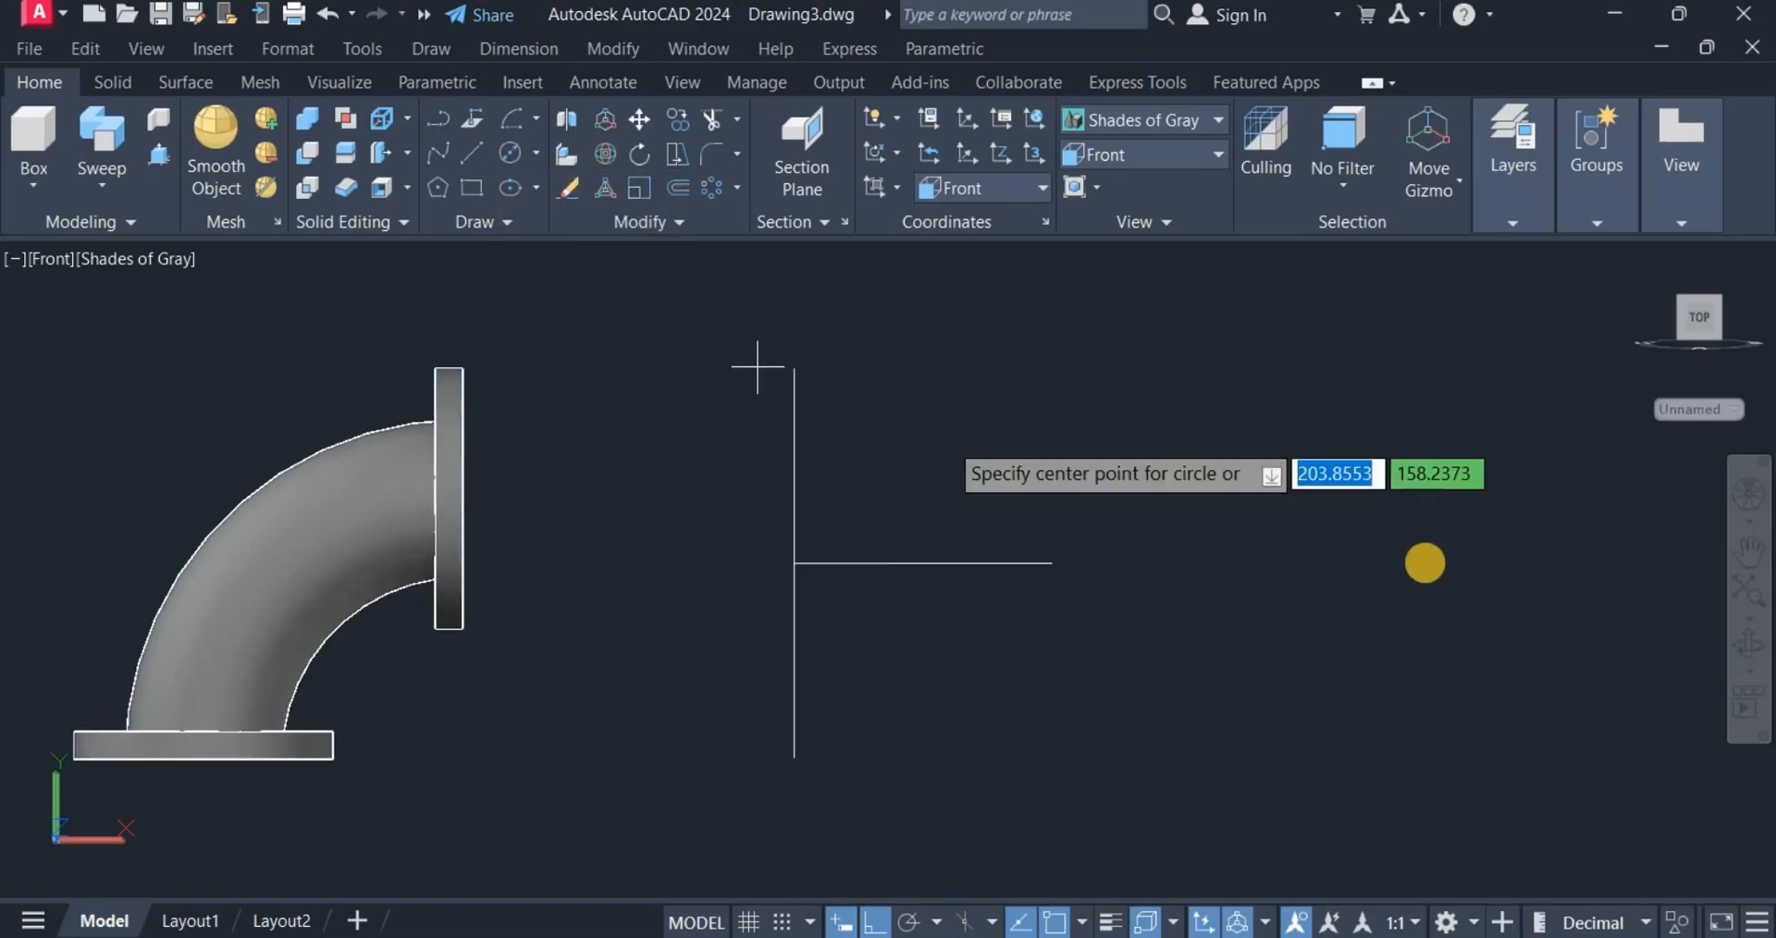
pyautogui.click(1331, 409)
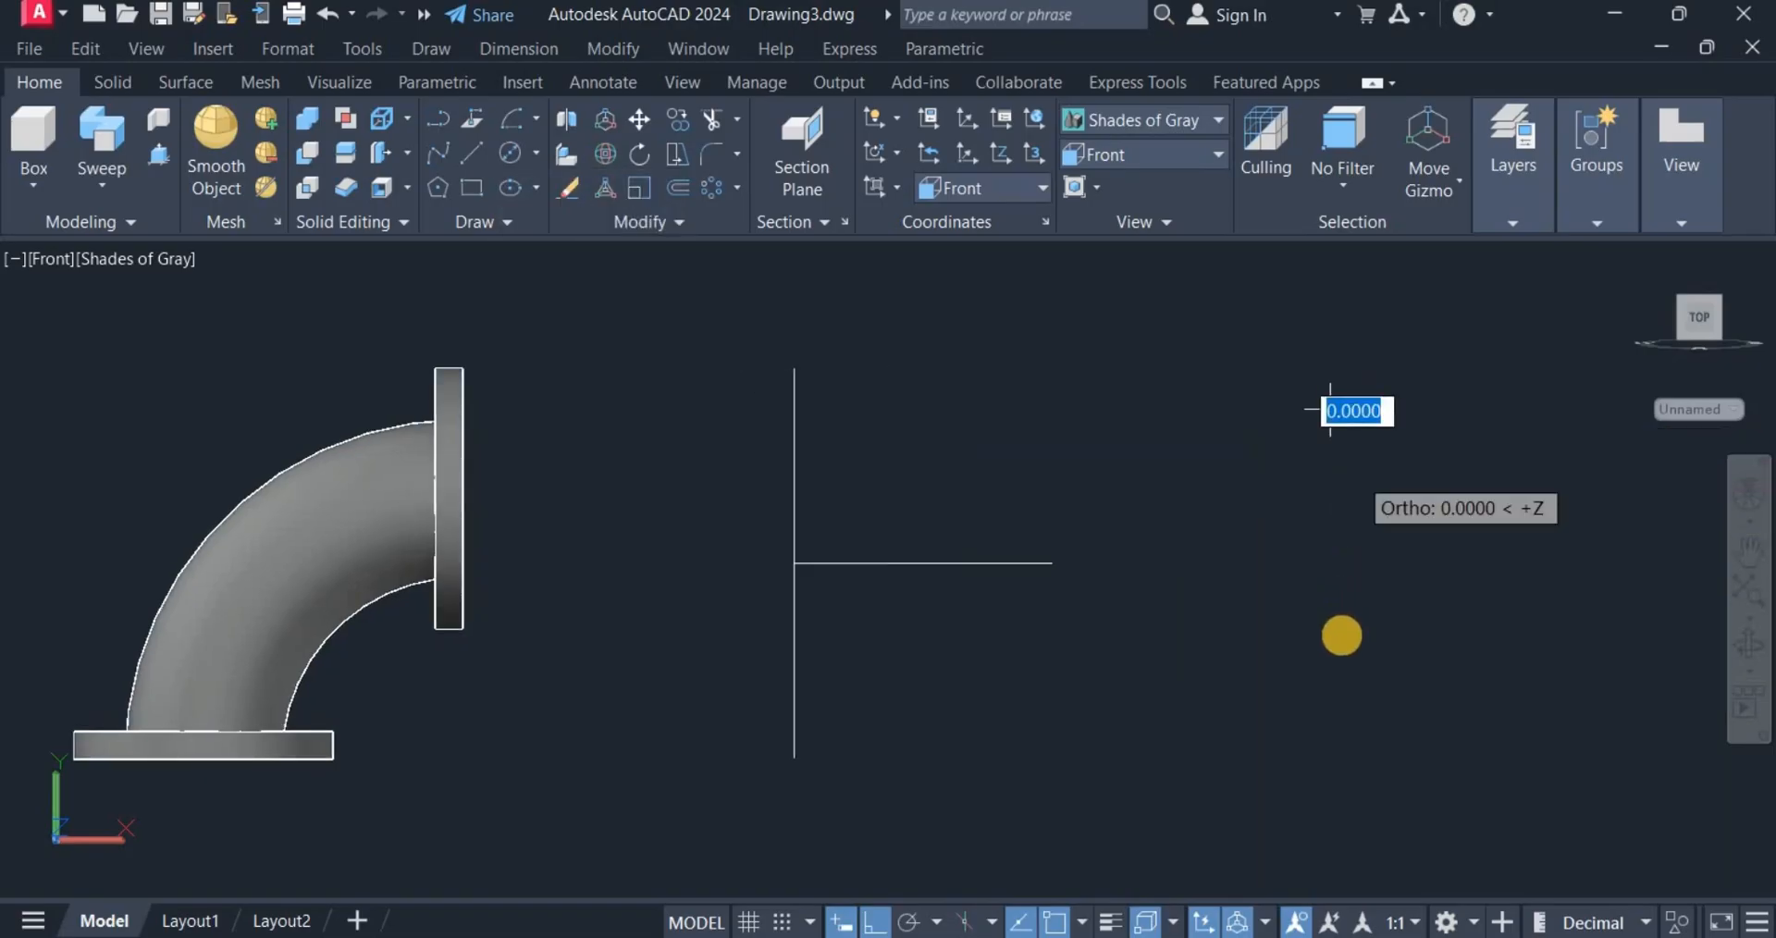
pyautogui.click(1332, 487)
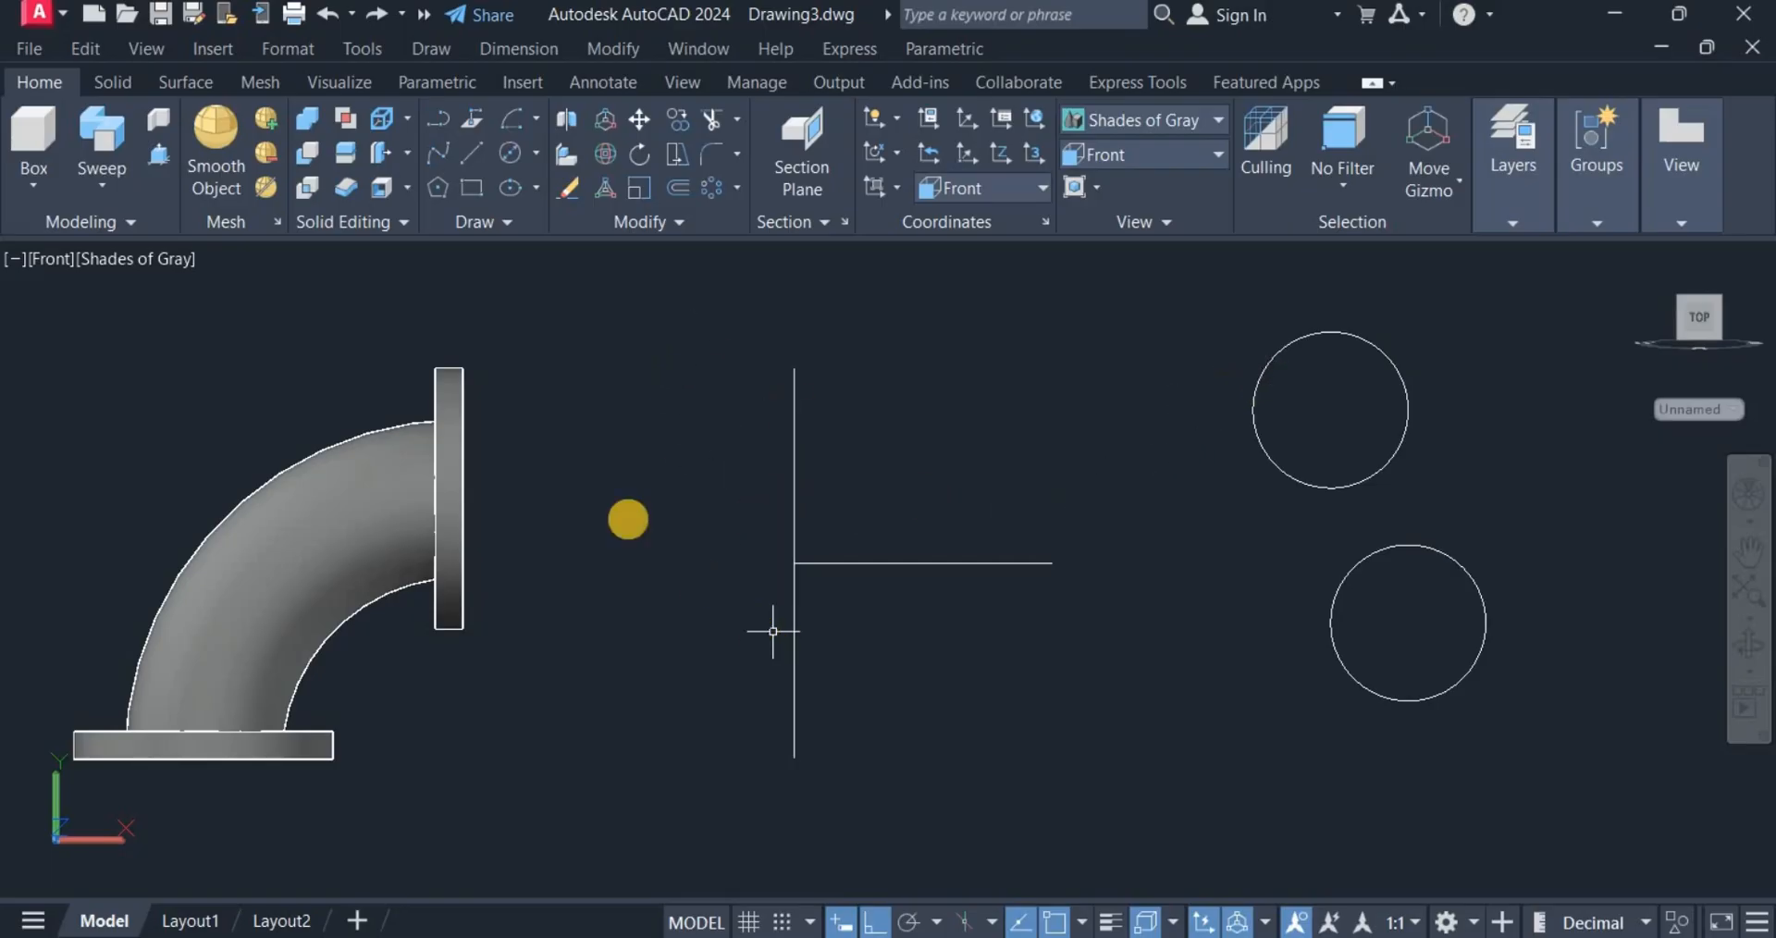
# Sweep the upper circle along the vertical 150 line to form the tee's main pipe.
pyautogui.click(93, 130)
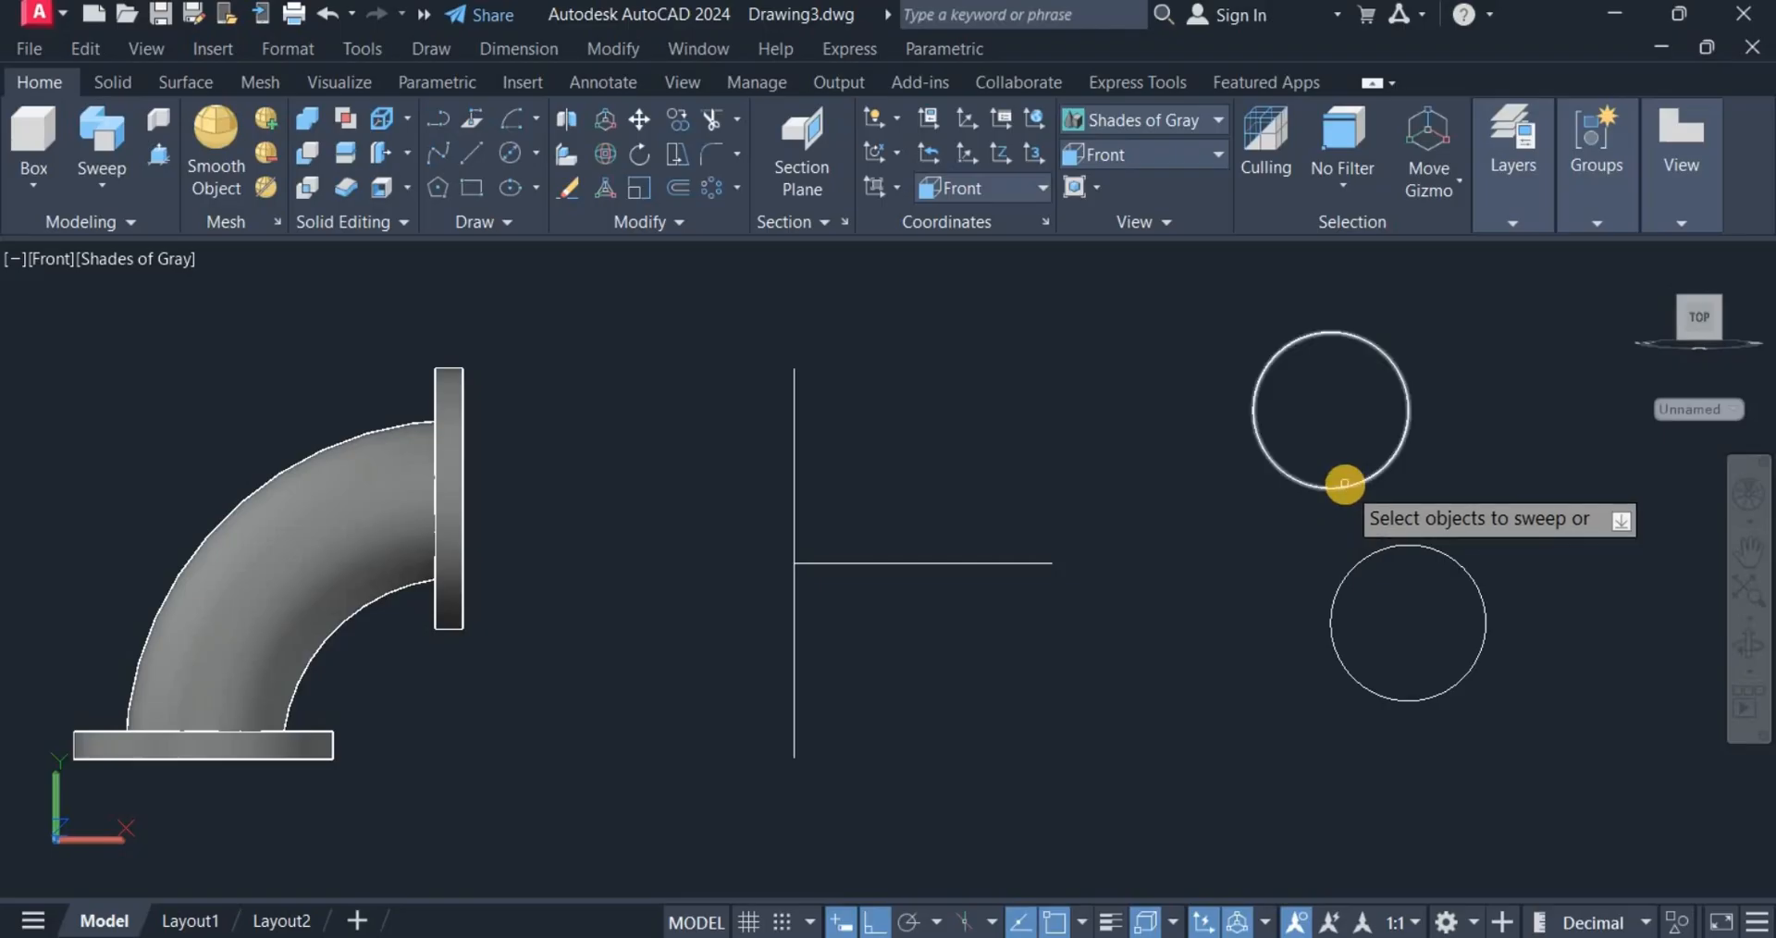
pyautogui.click(1344, 483)
pyautogui.rightClick(1307, 550)
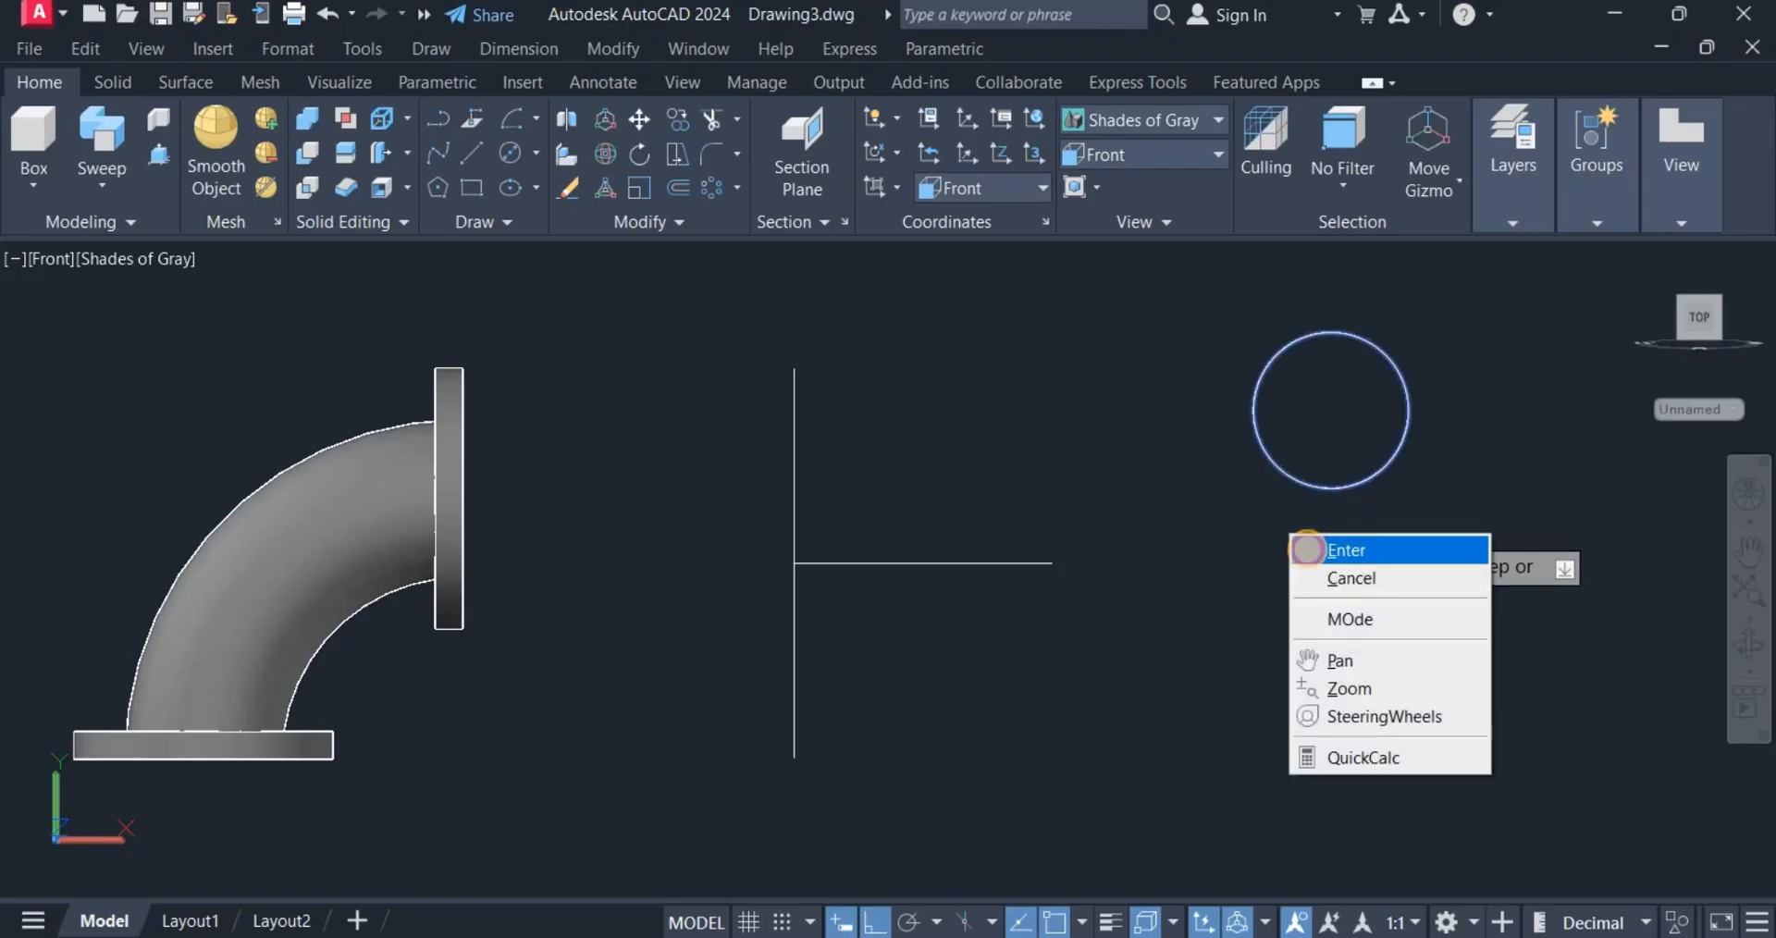
pyautogui.click(1308, 550)
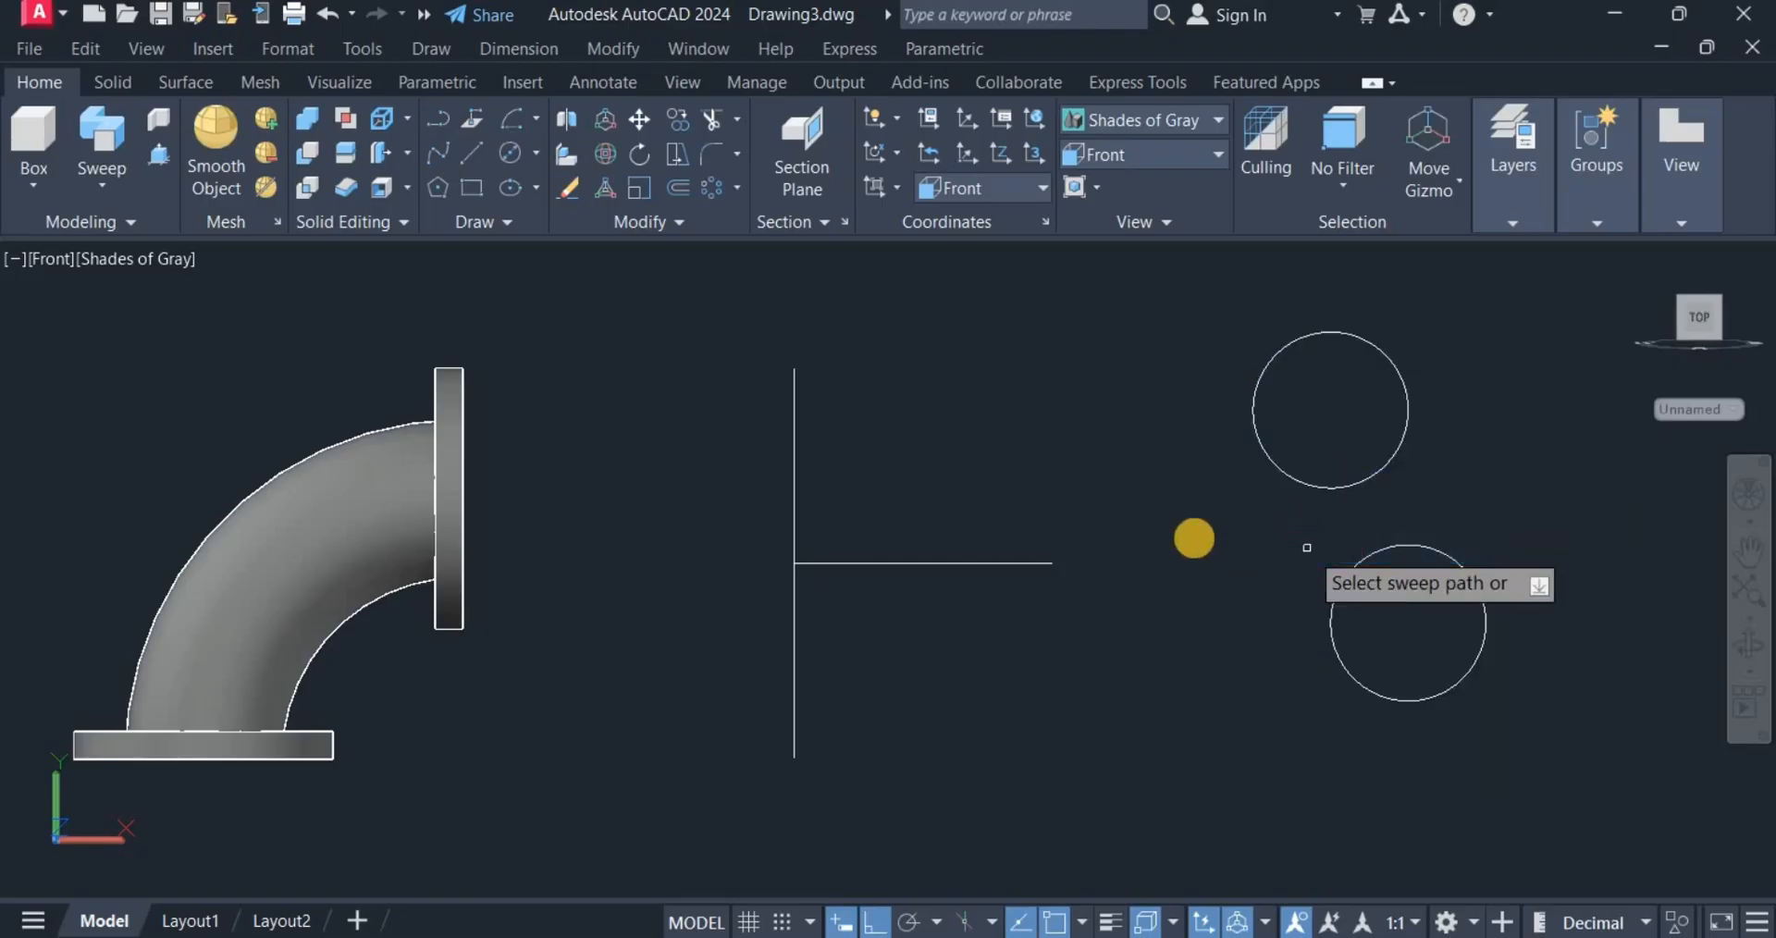
pyautogui.click(794, 436)
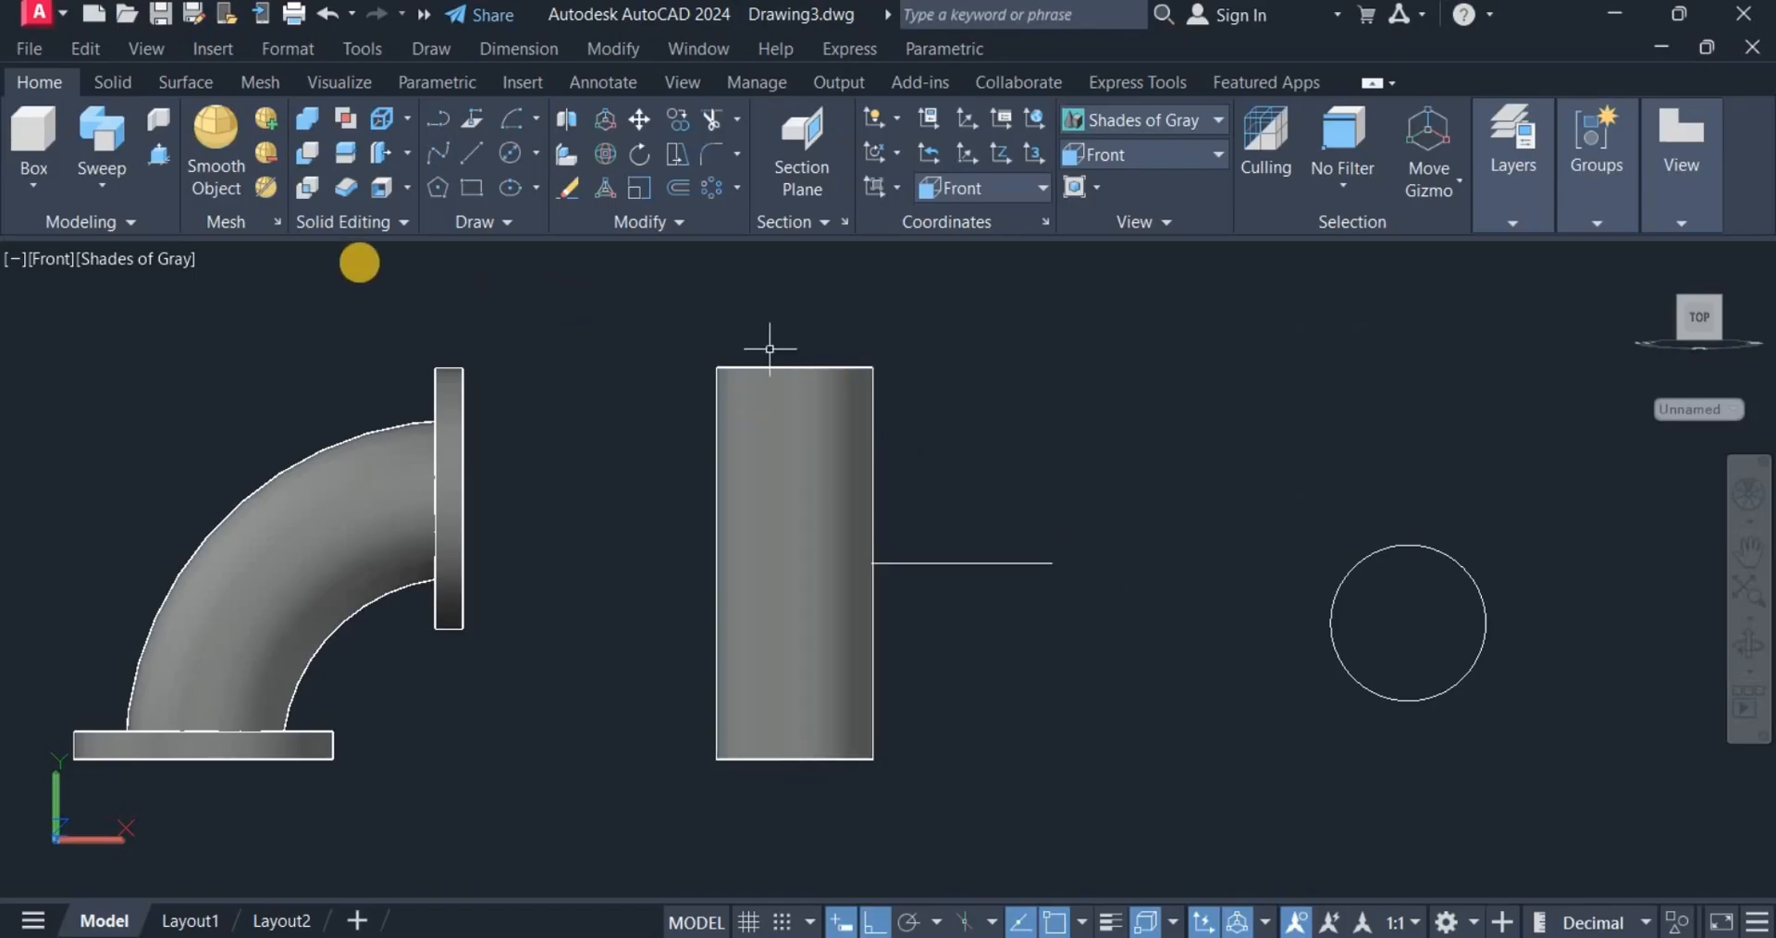
# Sweep the remaining circle along the horizontal 100 line to form the tee's branch pipe.
pyautogui.click(102, 148)
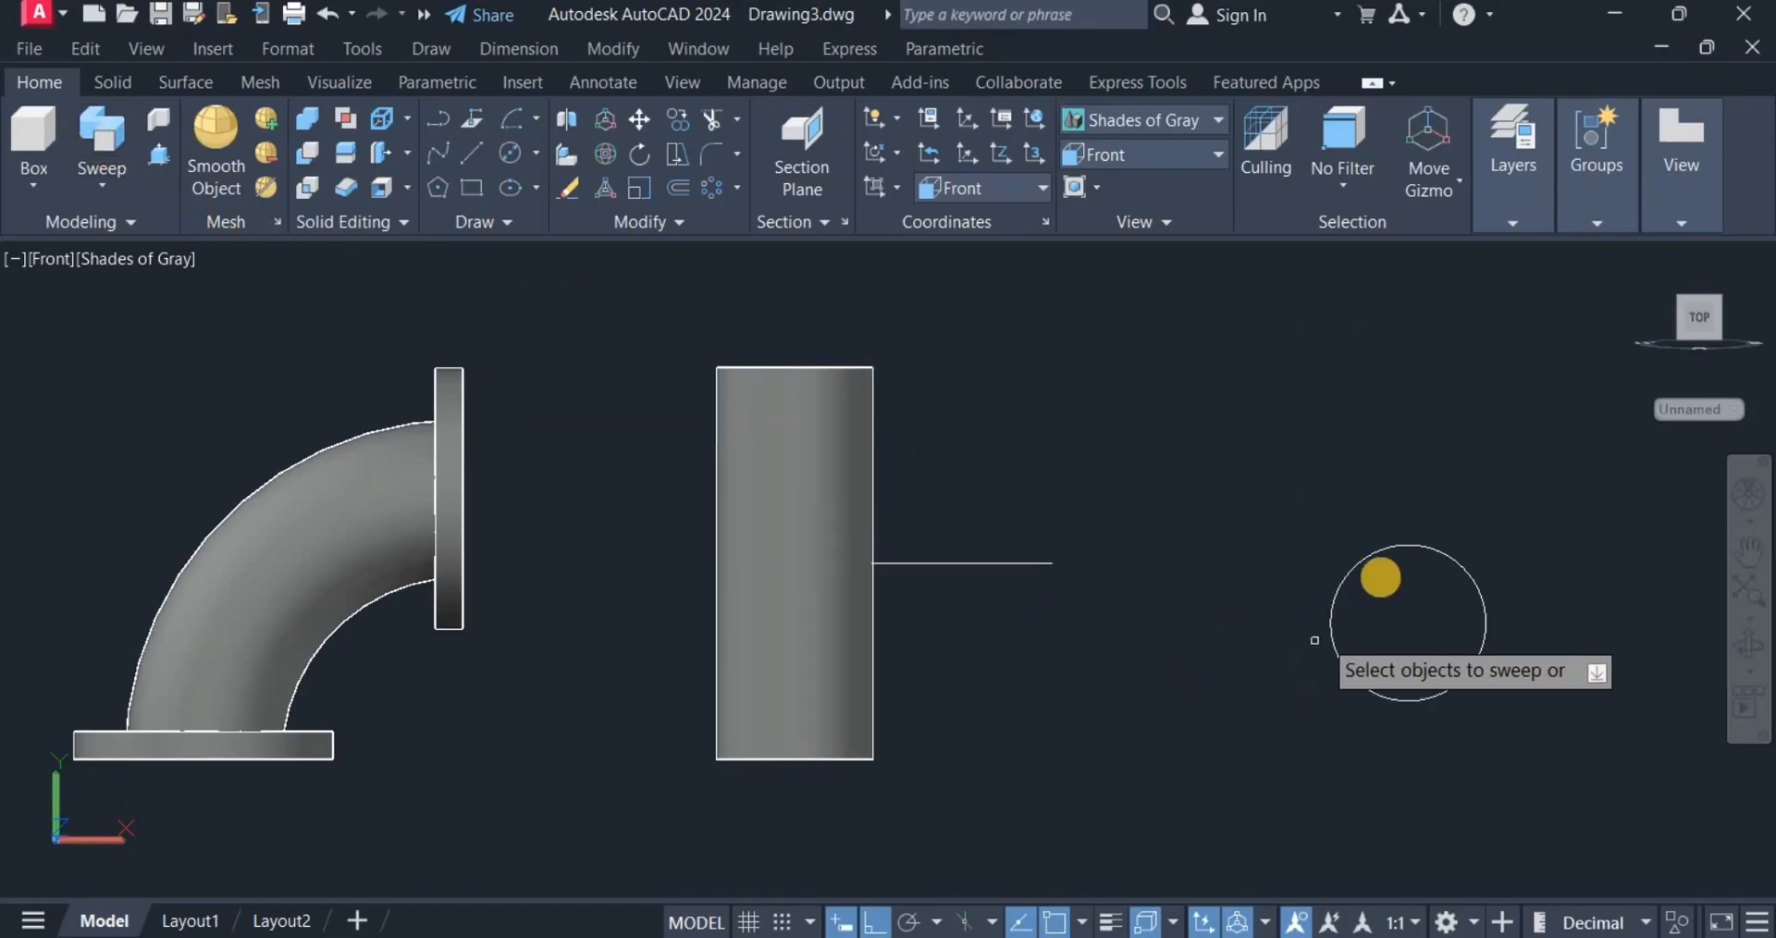
pyautogui.click(1385, 547)
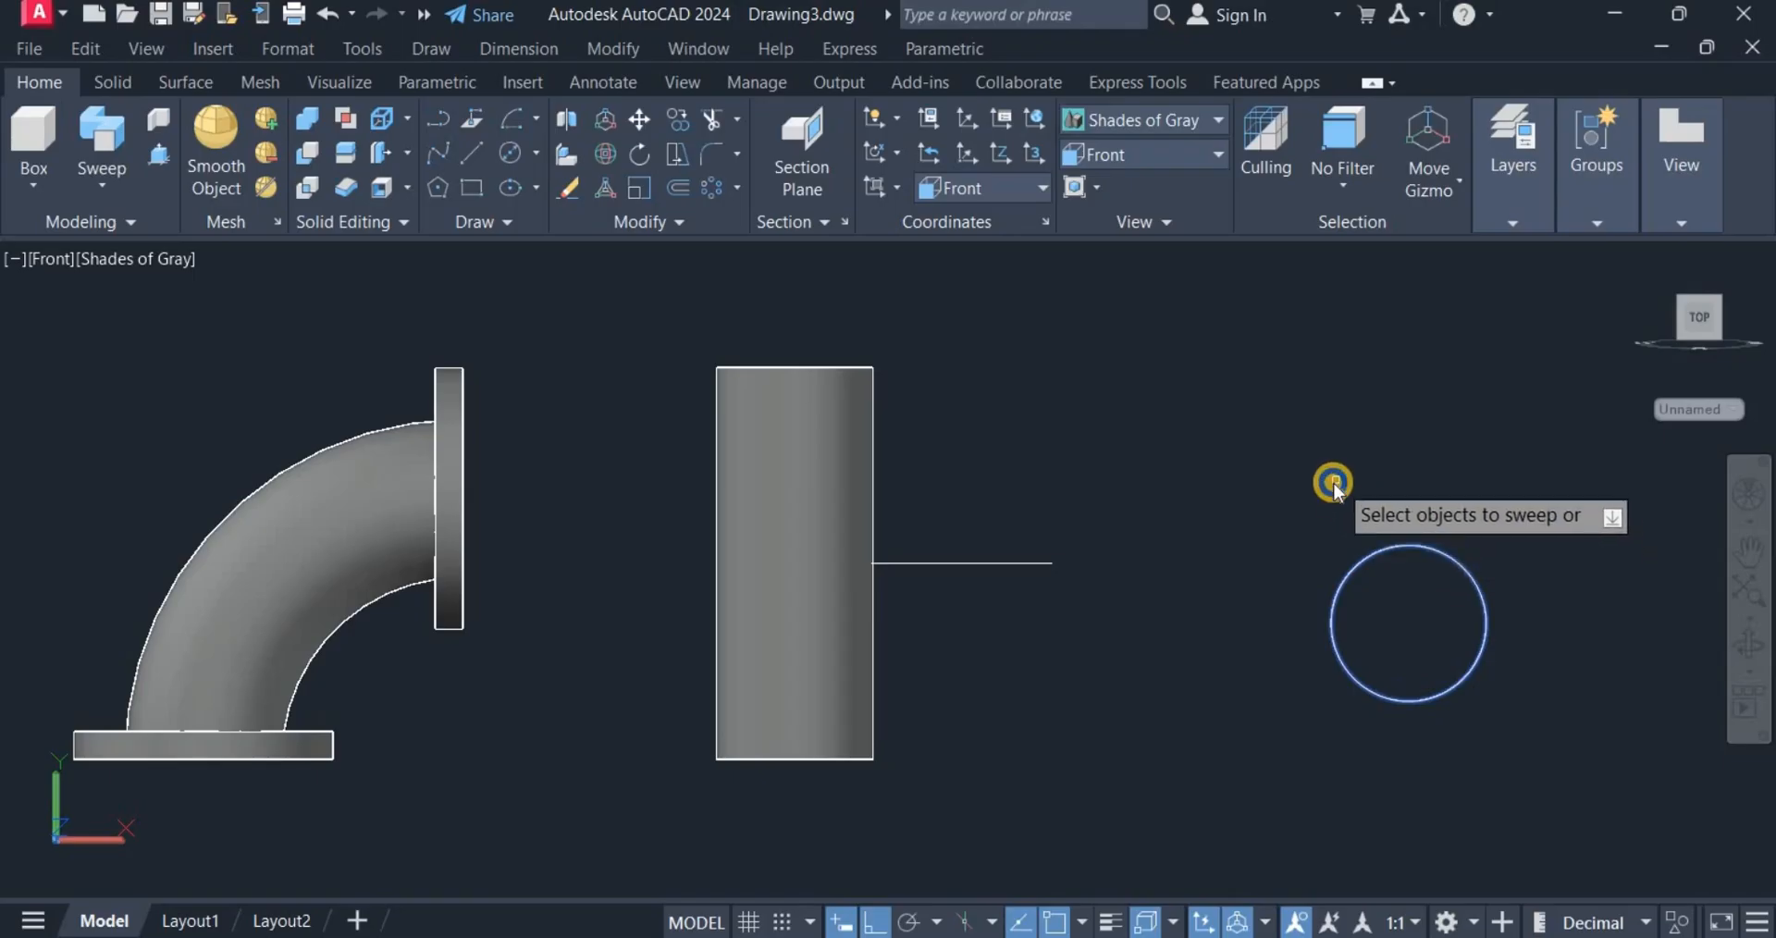
pyautogui.rightClick(1332, 485)
pyautogui.click(1378, 499)
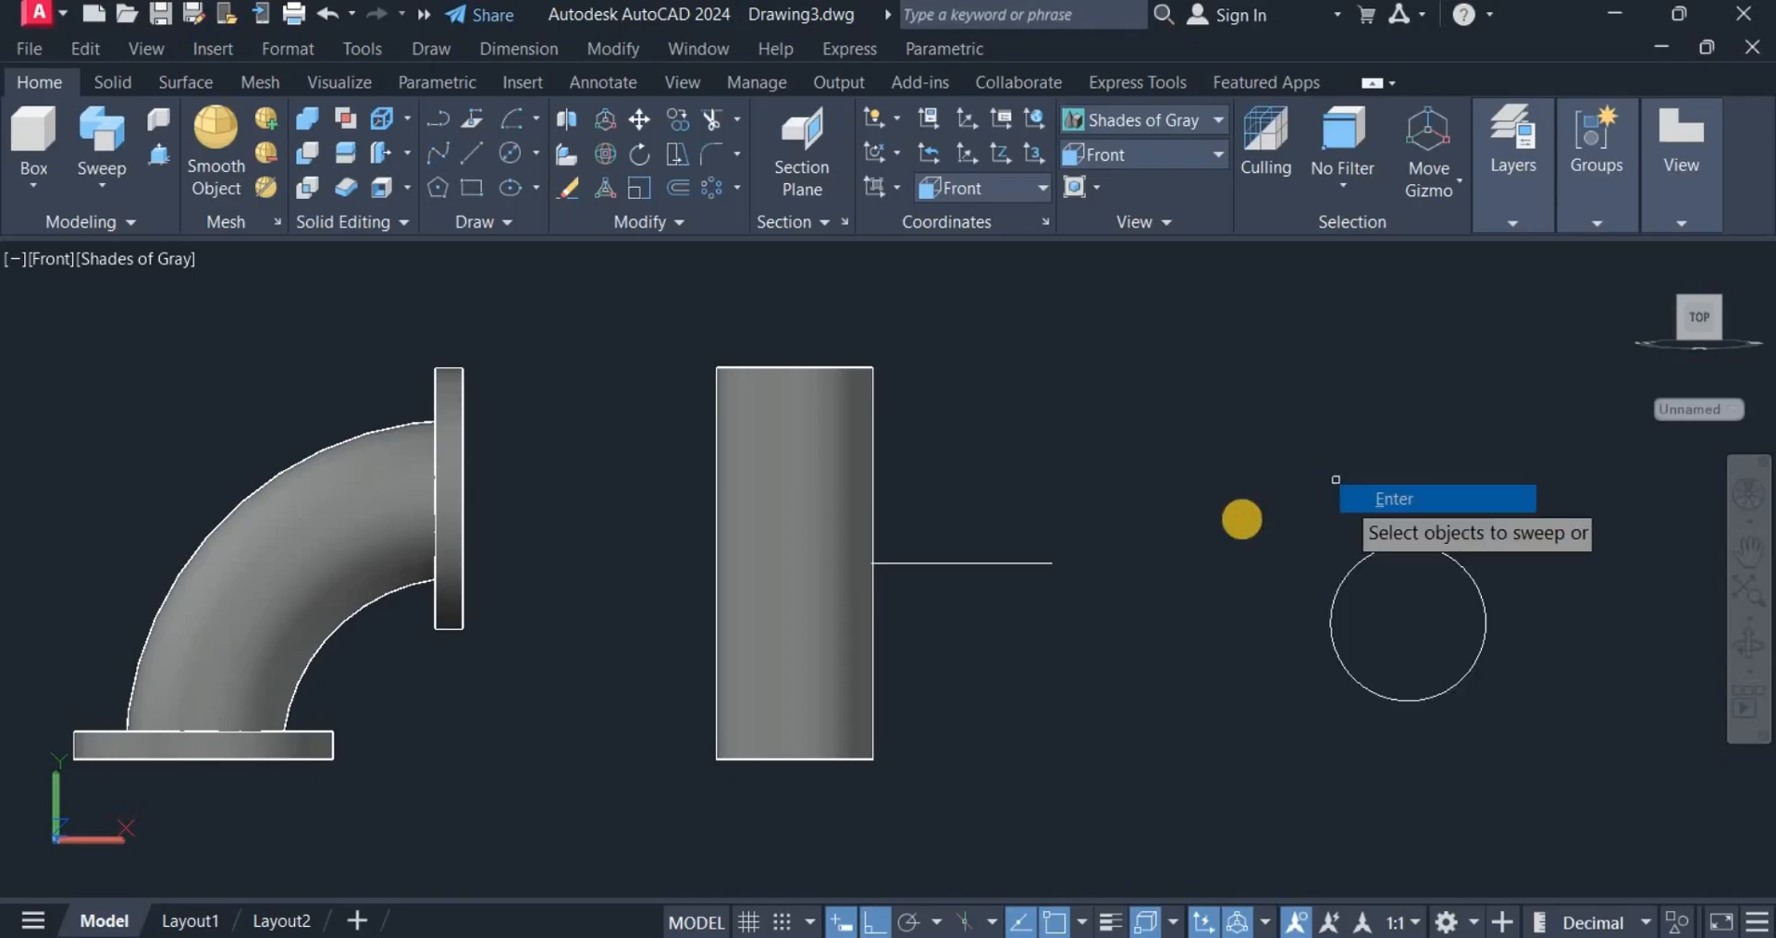
pyautogui.click(1009, 566)
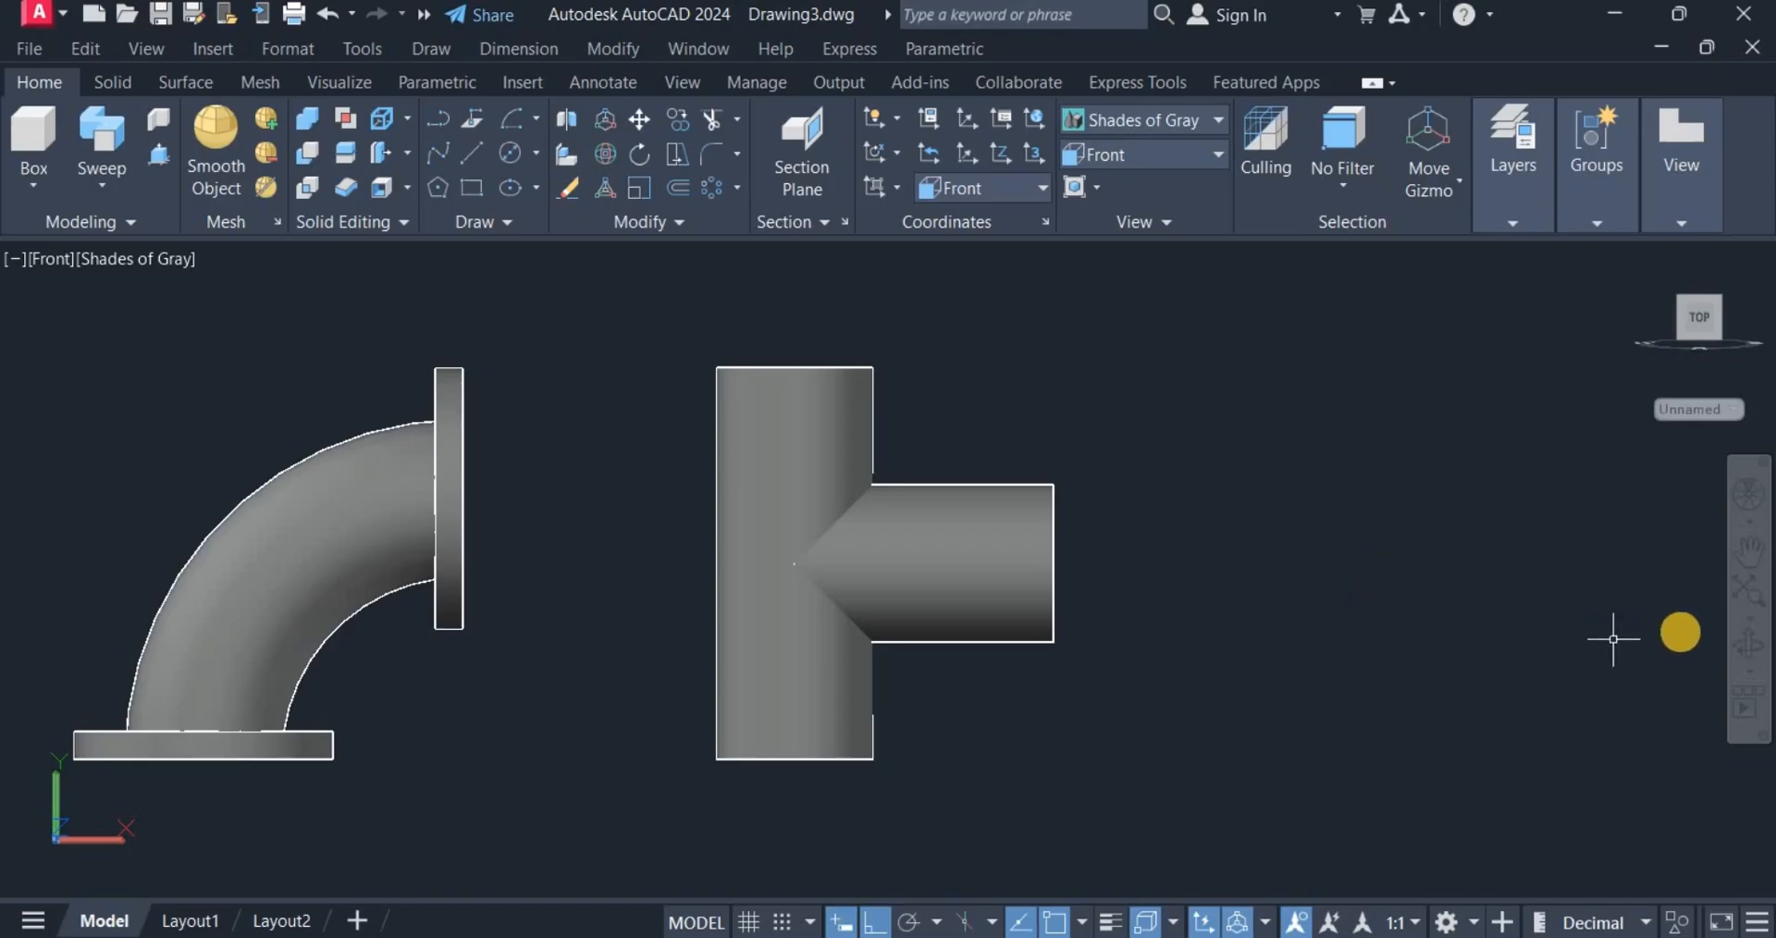
# Copy the elbow's upright flange by its centre onto the open end of the tee's branch pipe.
pyautogui.click(1741, 648)
pyautogui.moveTo(1511, 603); pyautogui.dragTo(1159, 451)
pyautogui.rightClick(1159, 452)
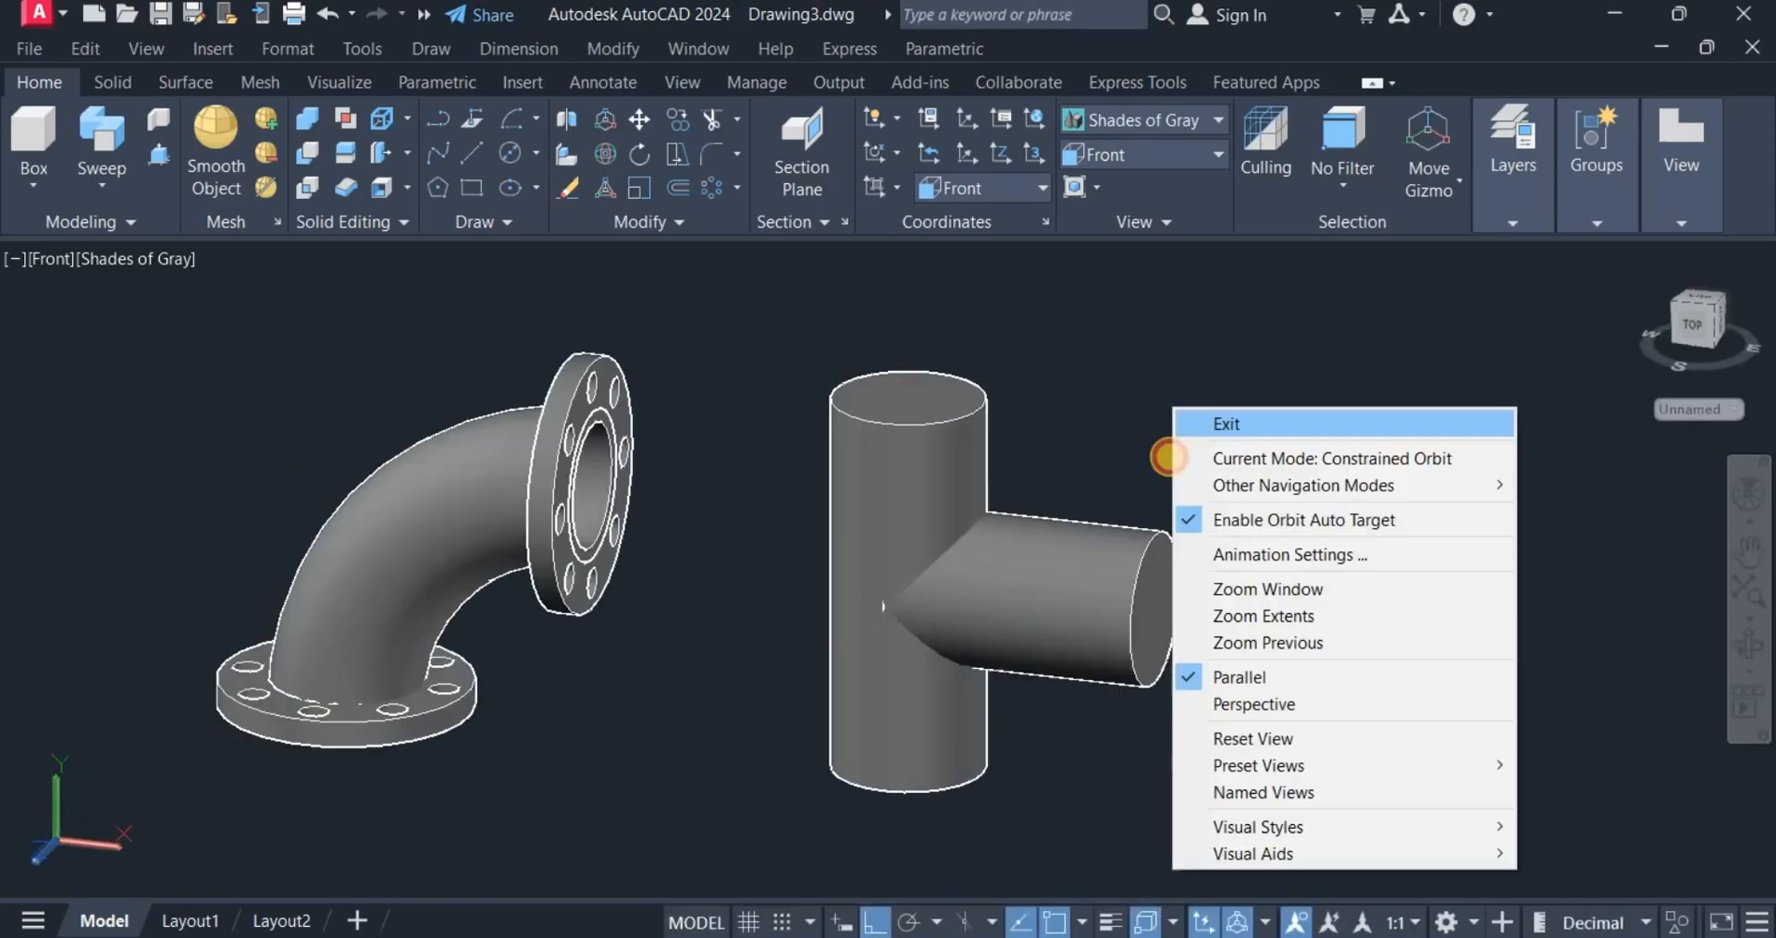
pyautogui.click(1203, 416)
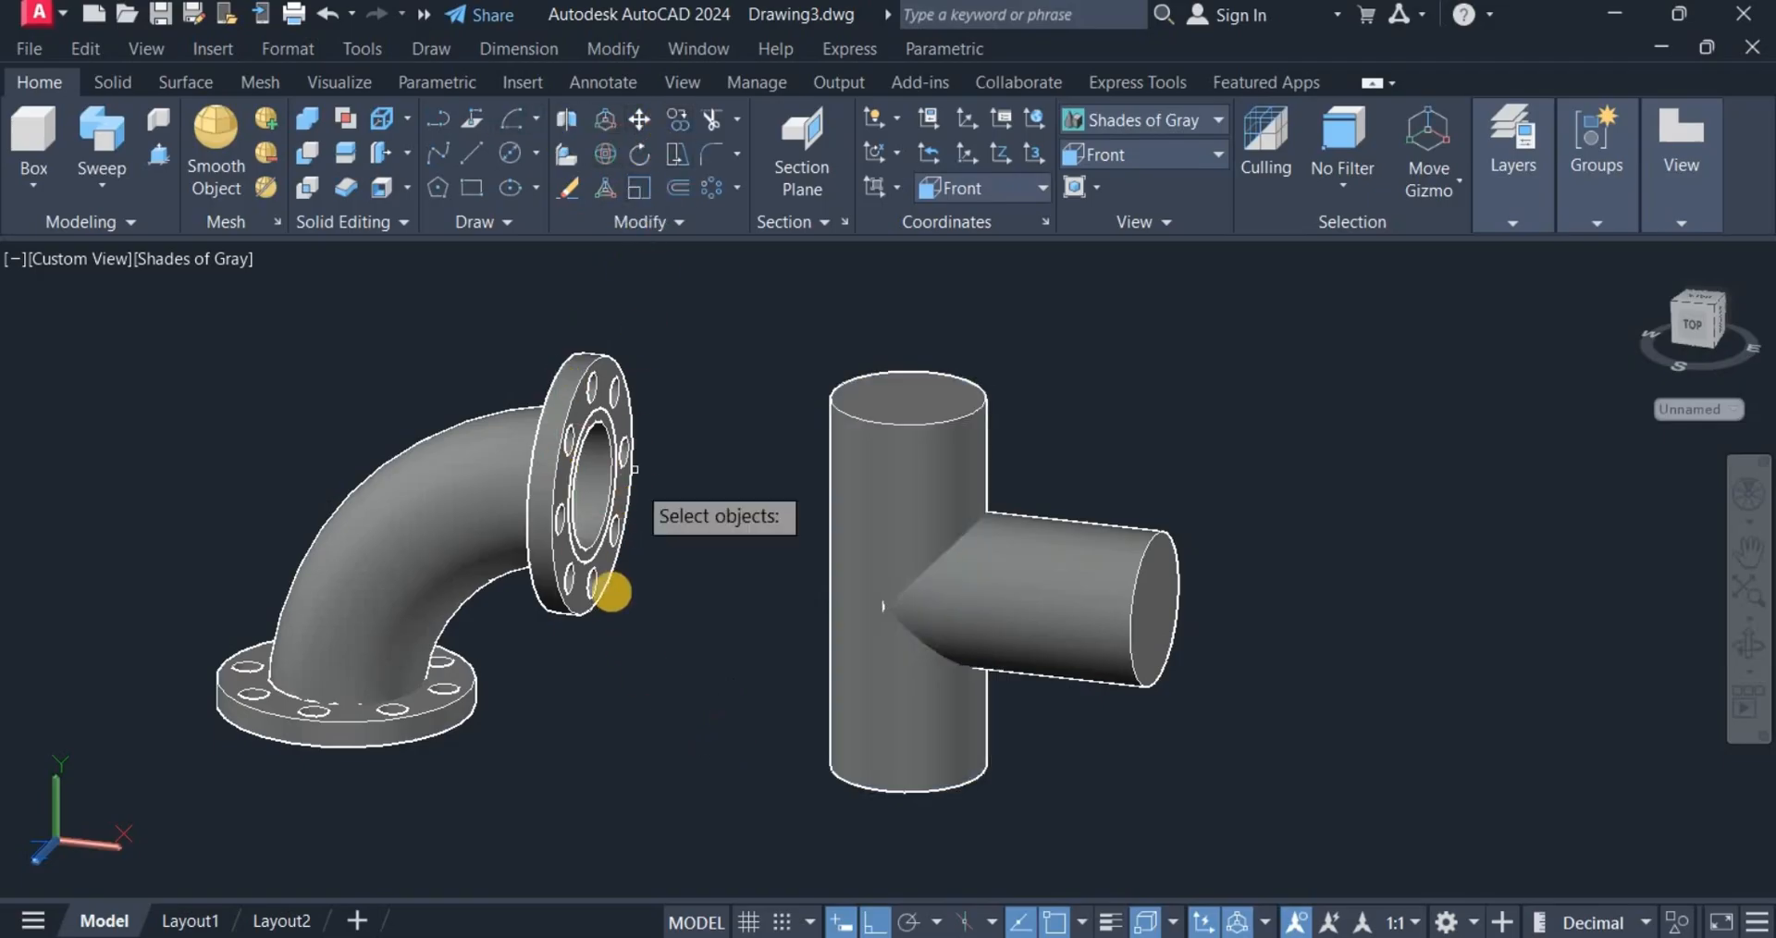
pyautogui.click(566, 605)
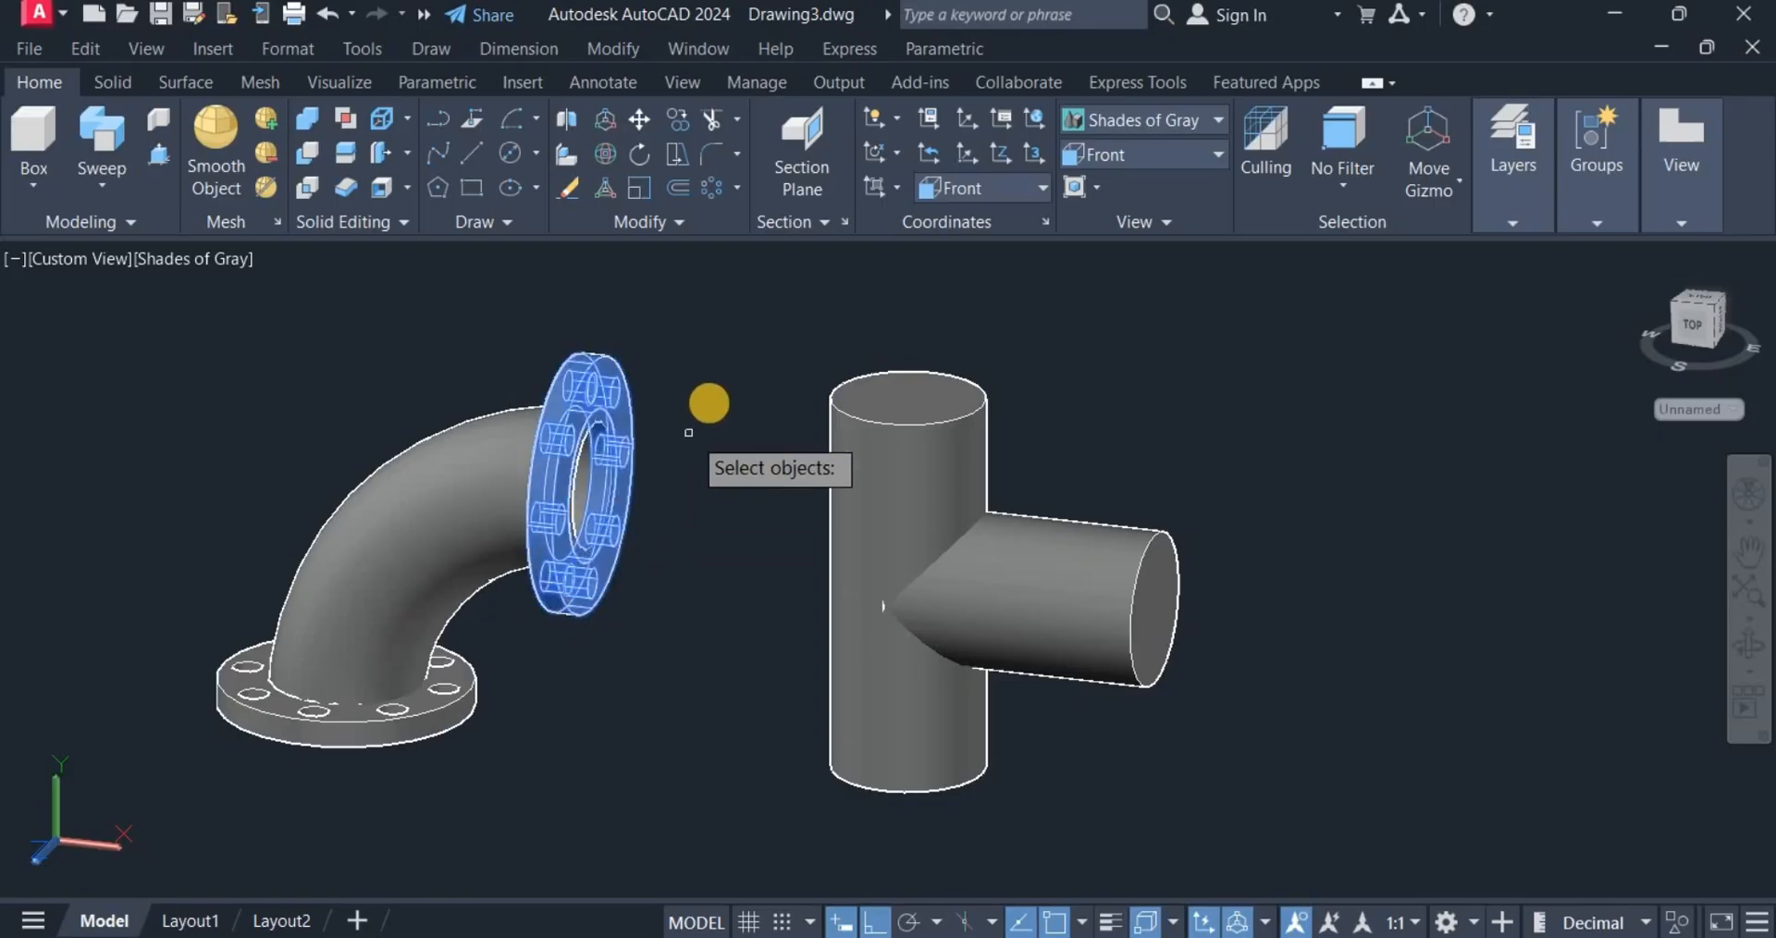
pyautogui.press('Return')
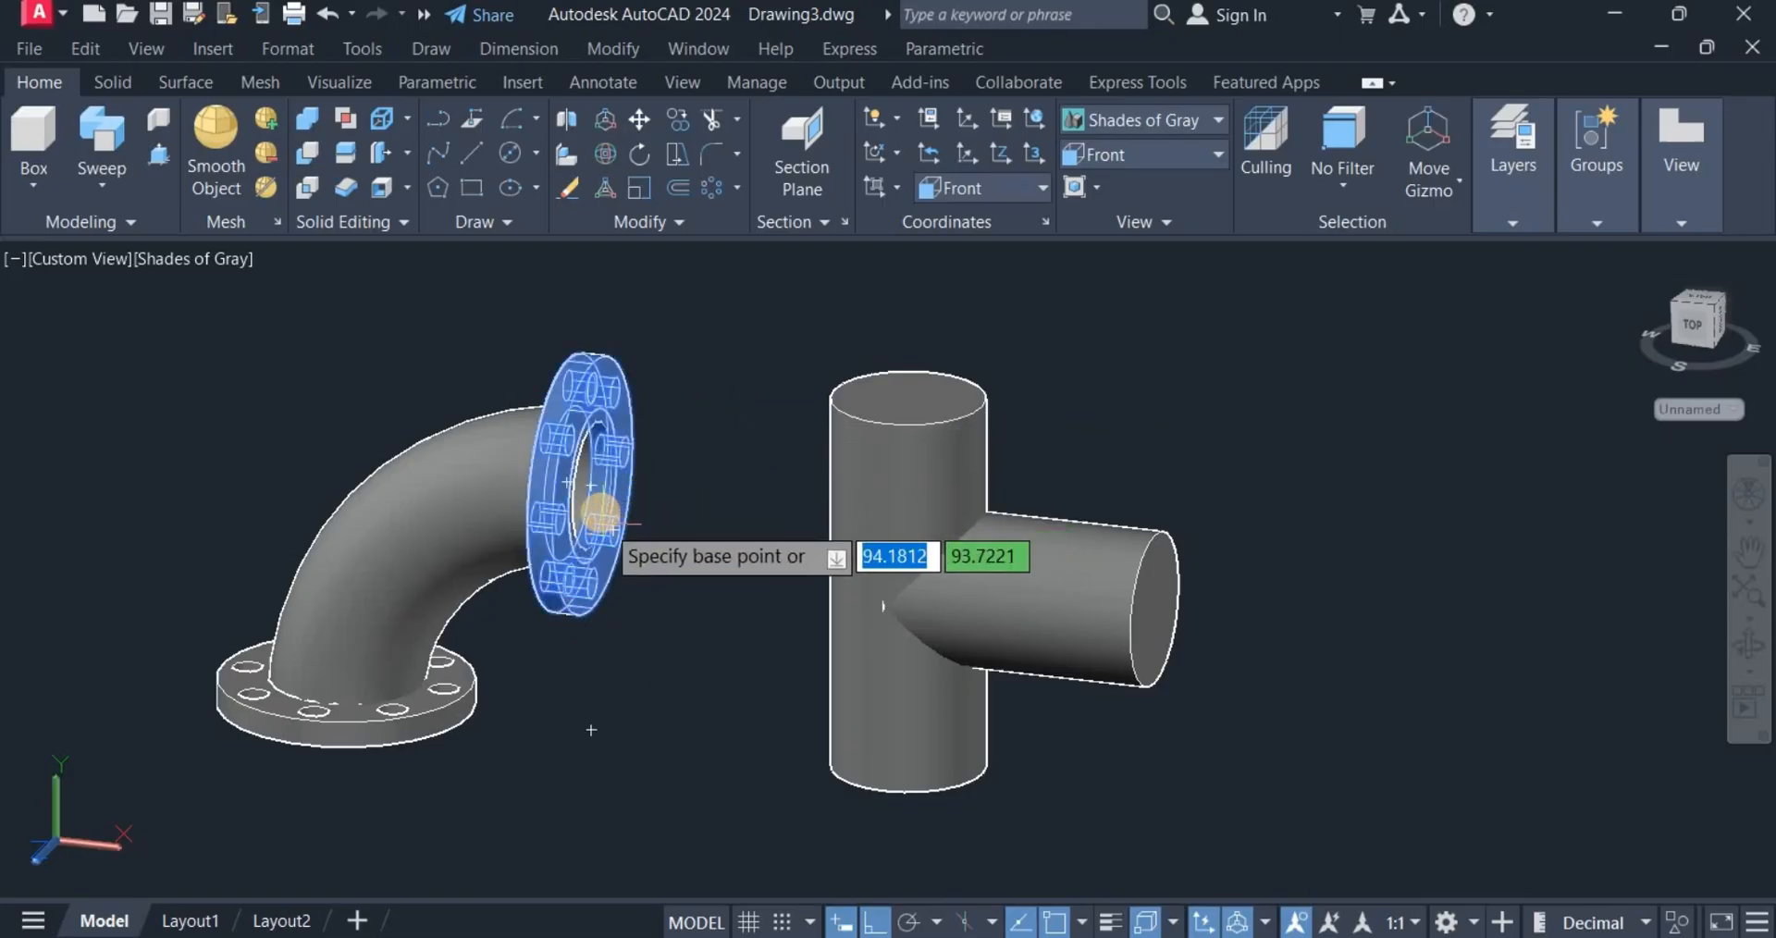
pyautogui.scroll(1, 526, 511)
pyautogui.click(610, 478)
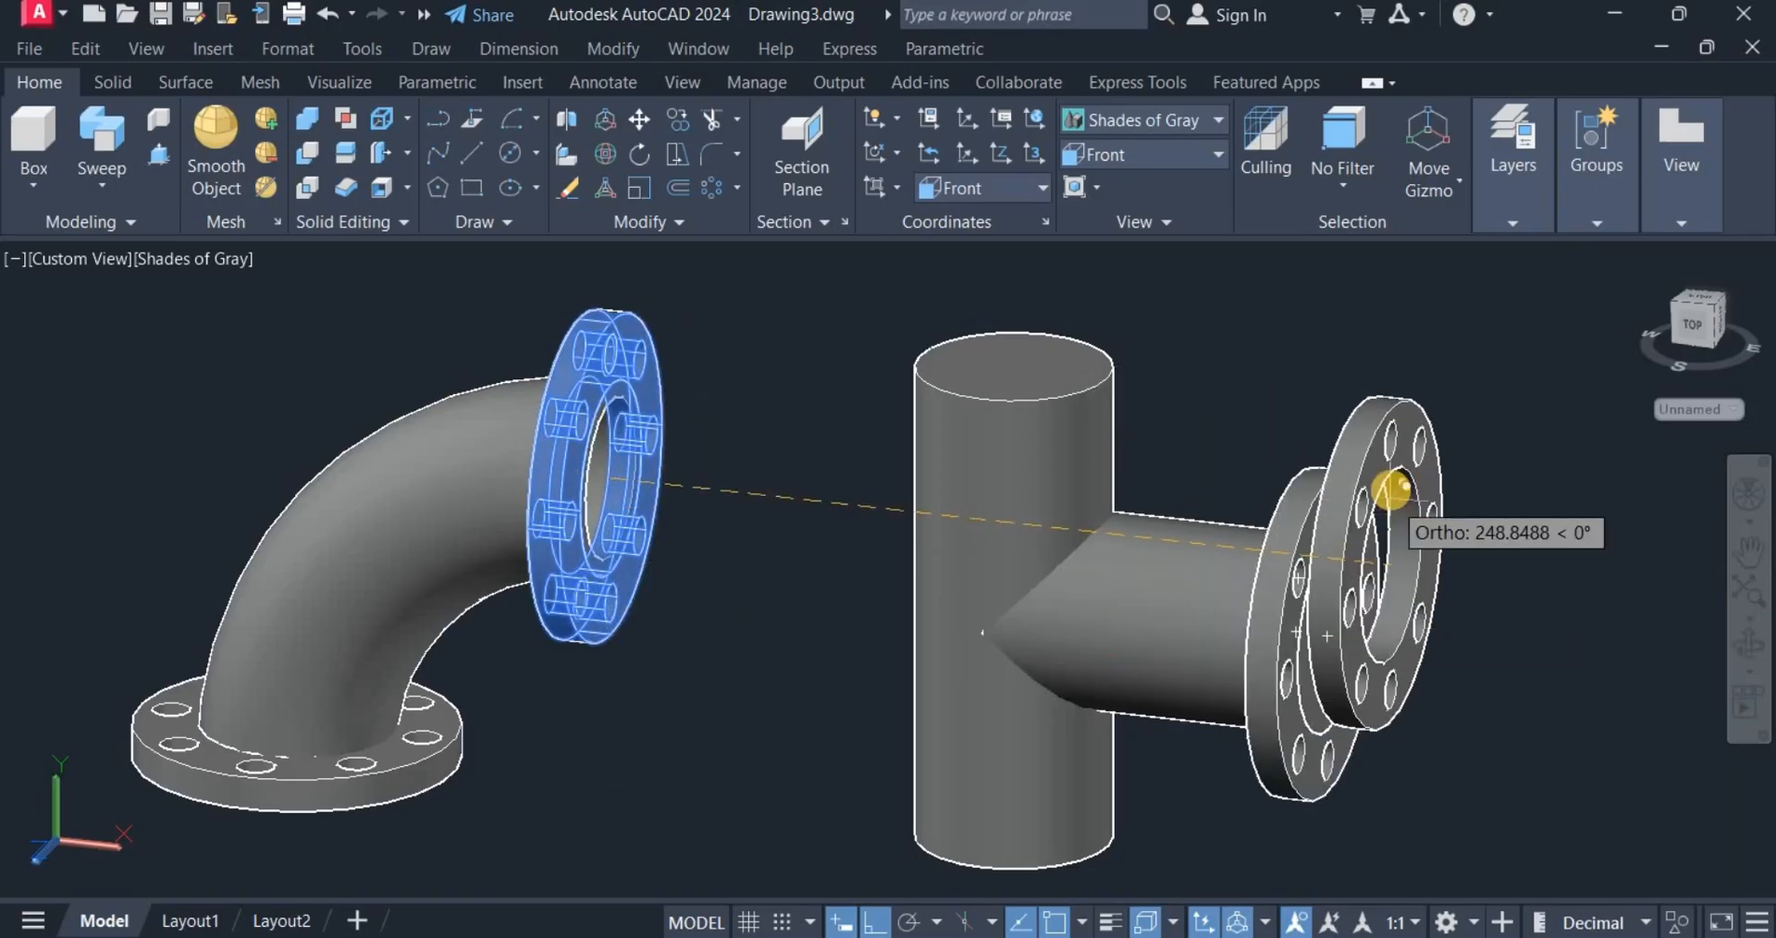
pyautogui.rightClick(1391, 490)
pyautogui.click(1437, 507)
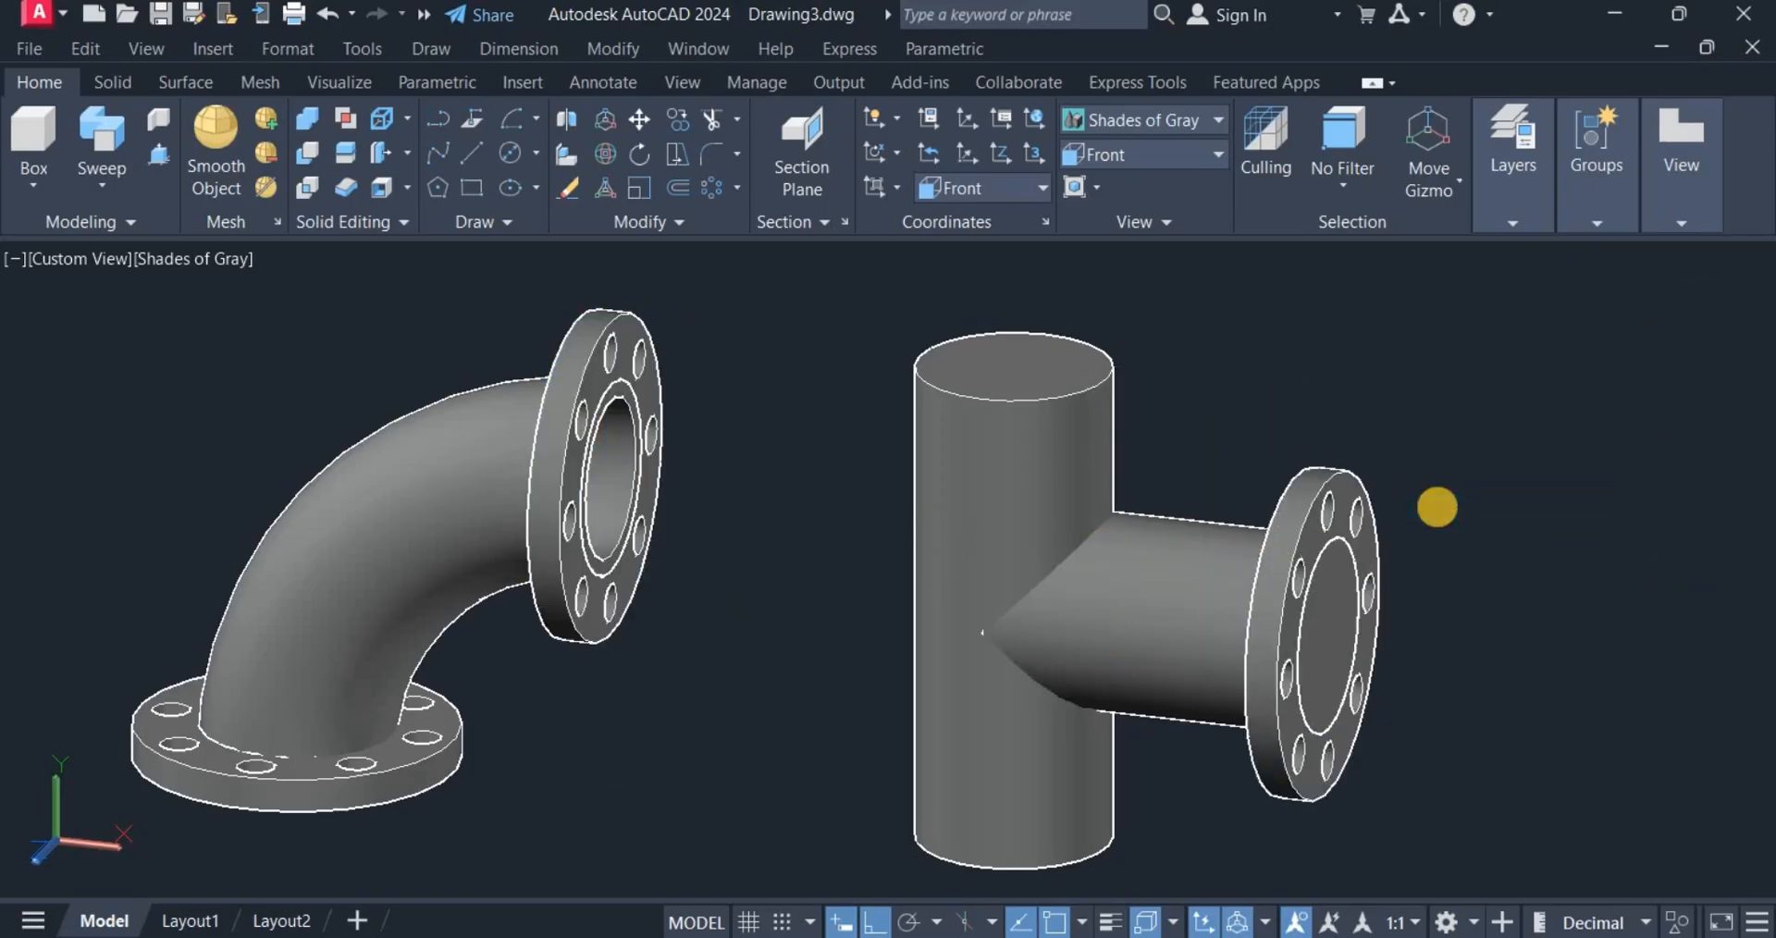
pyautogui.click(1292, 615)
pyautogui.press('Escape')
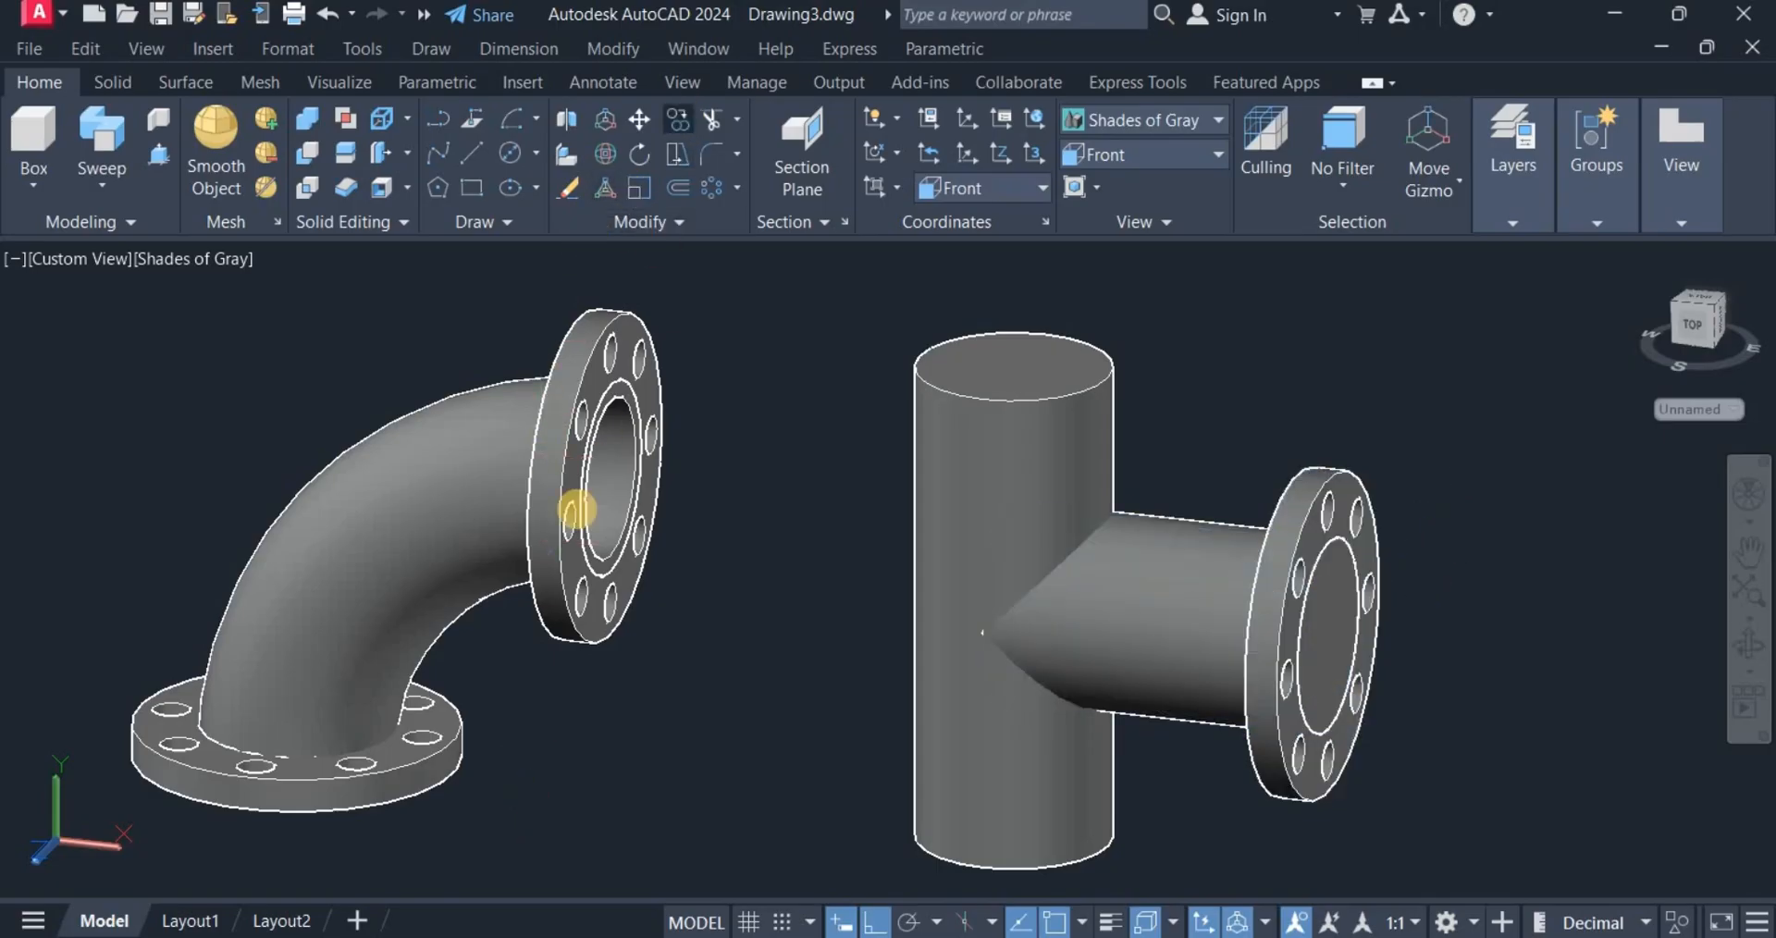
# Copy the elbow's lower flange by its centre onto the upper end of the tee's vertical pipe.
pyautogui.click(403, 777)
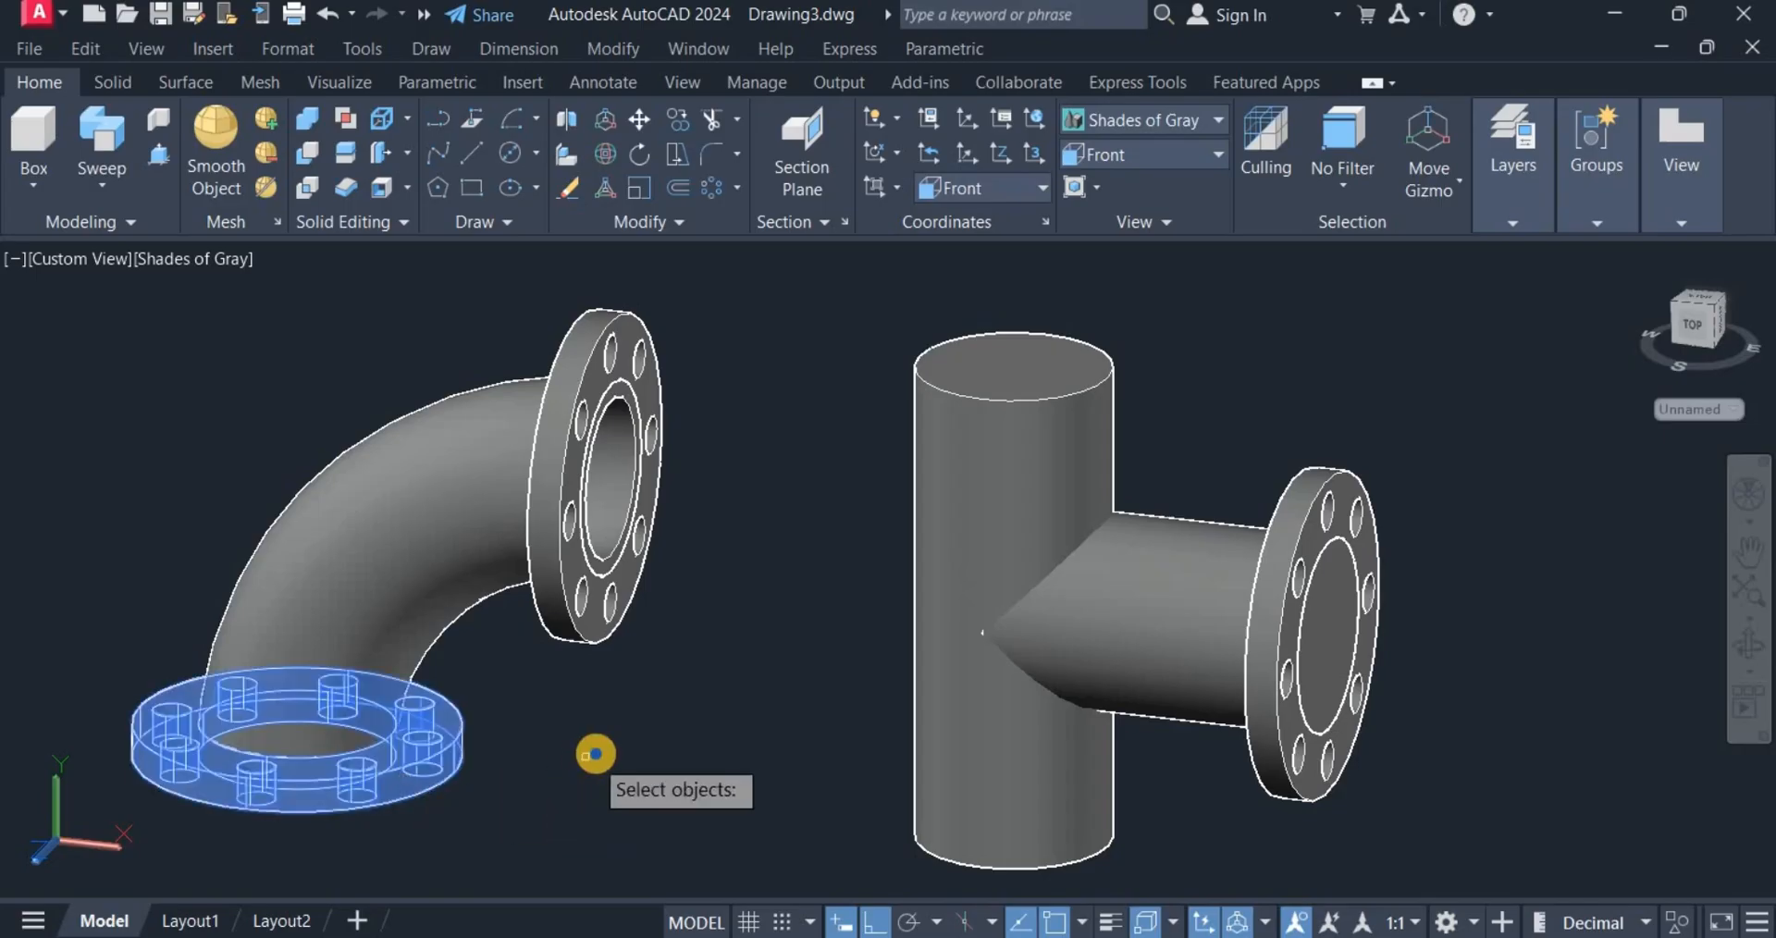
pyautogui.press('Return')
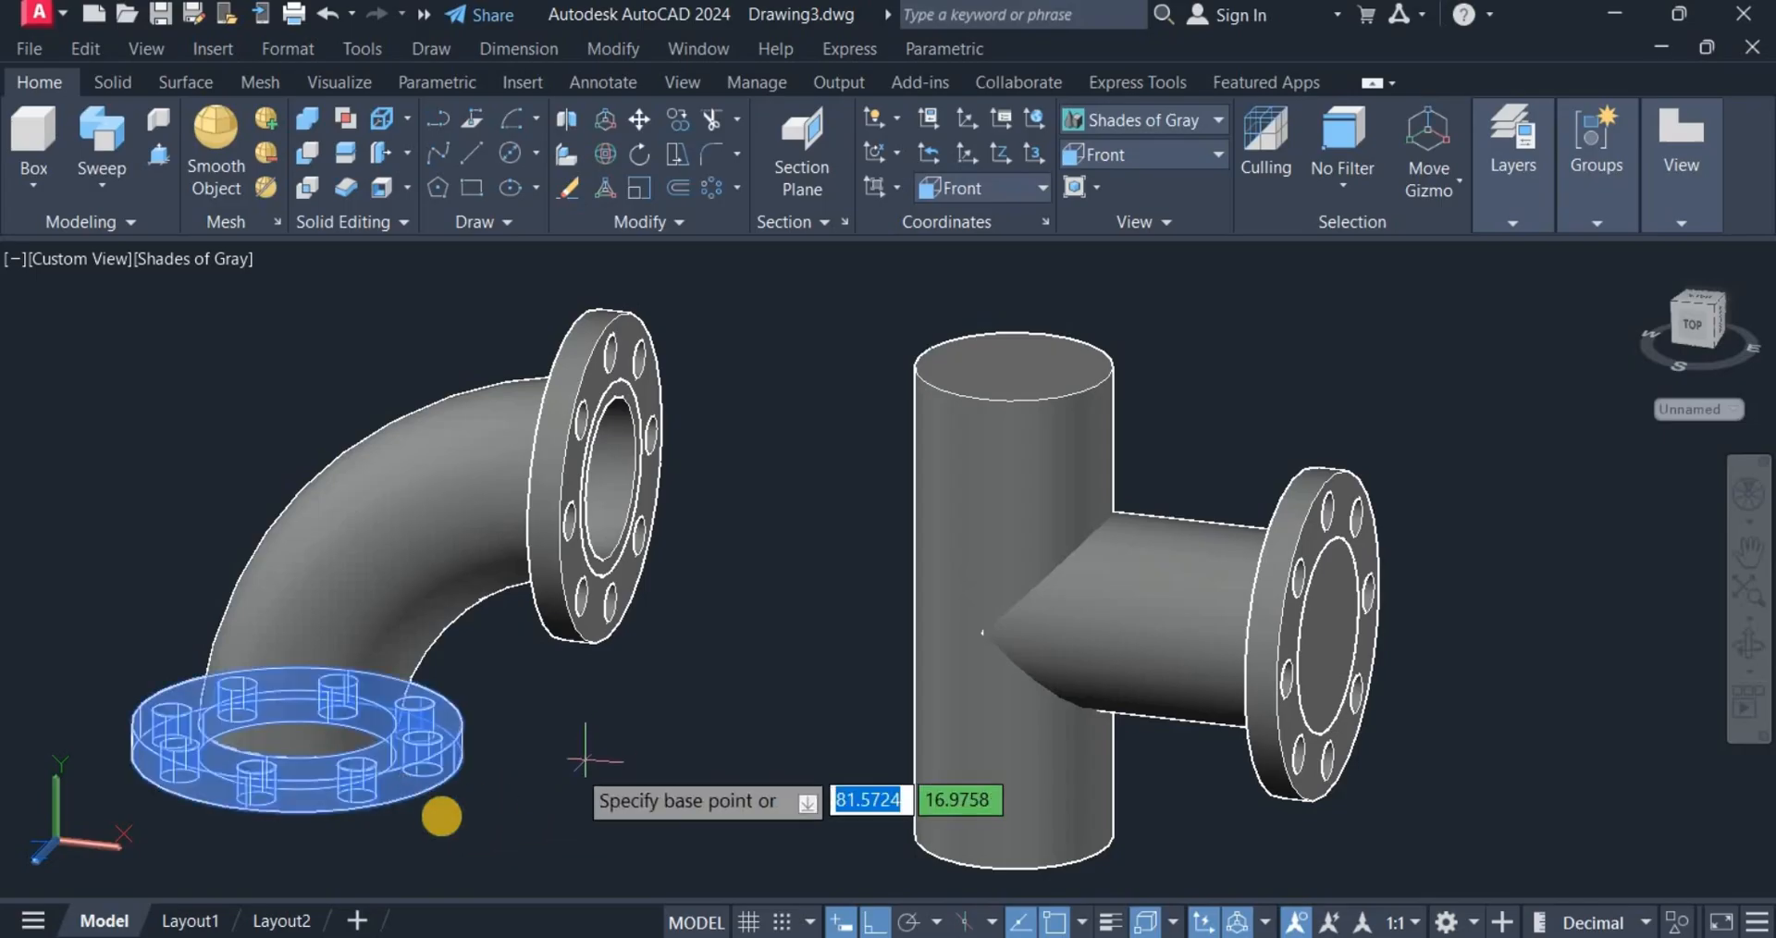
pyautogui.click(297, 746)
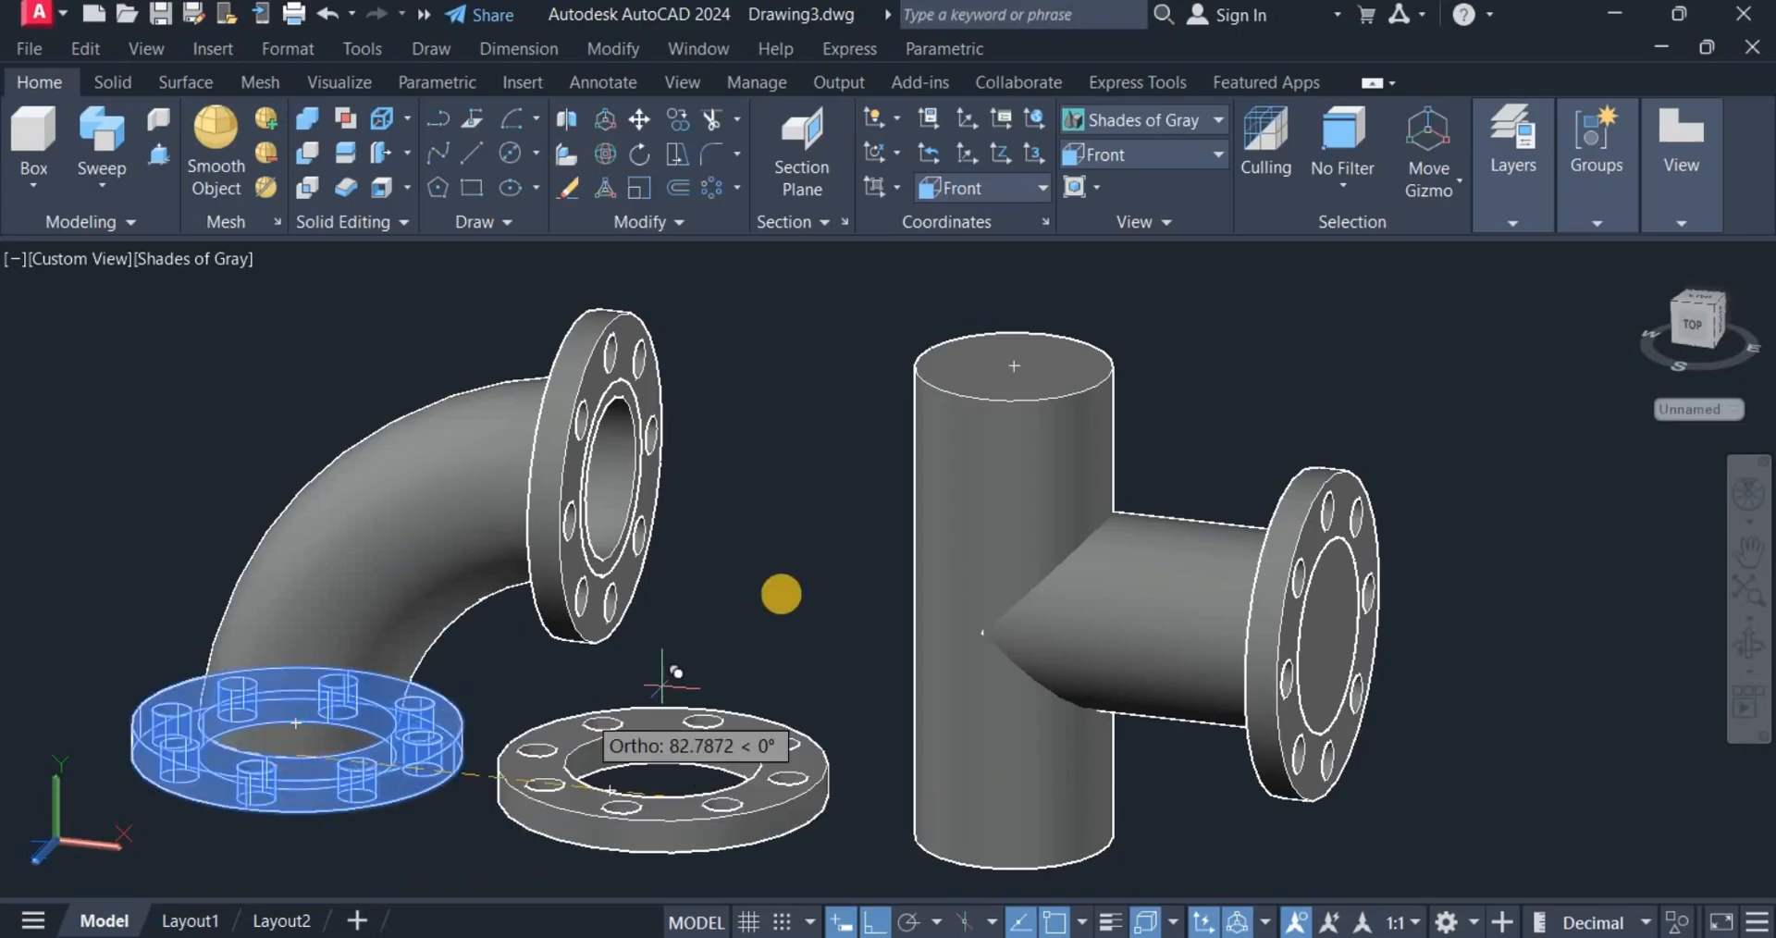
pyautogui.click(1013, 368)
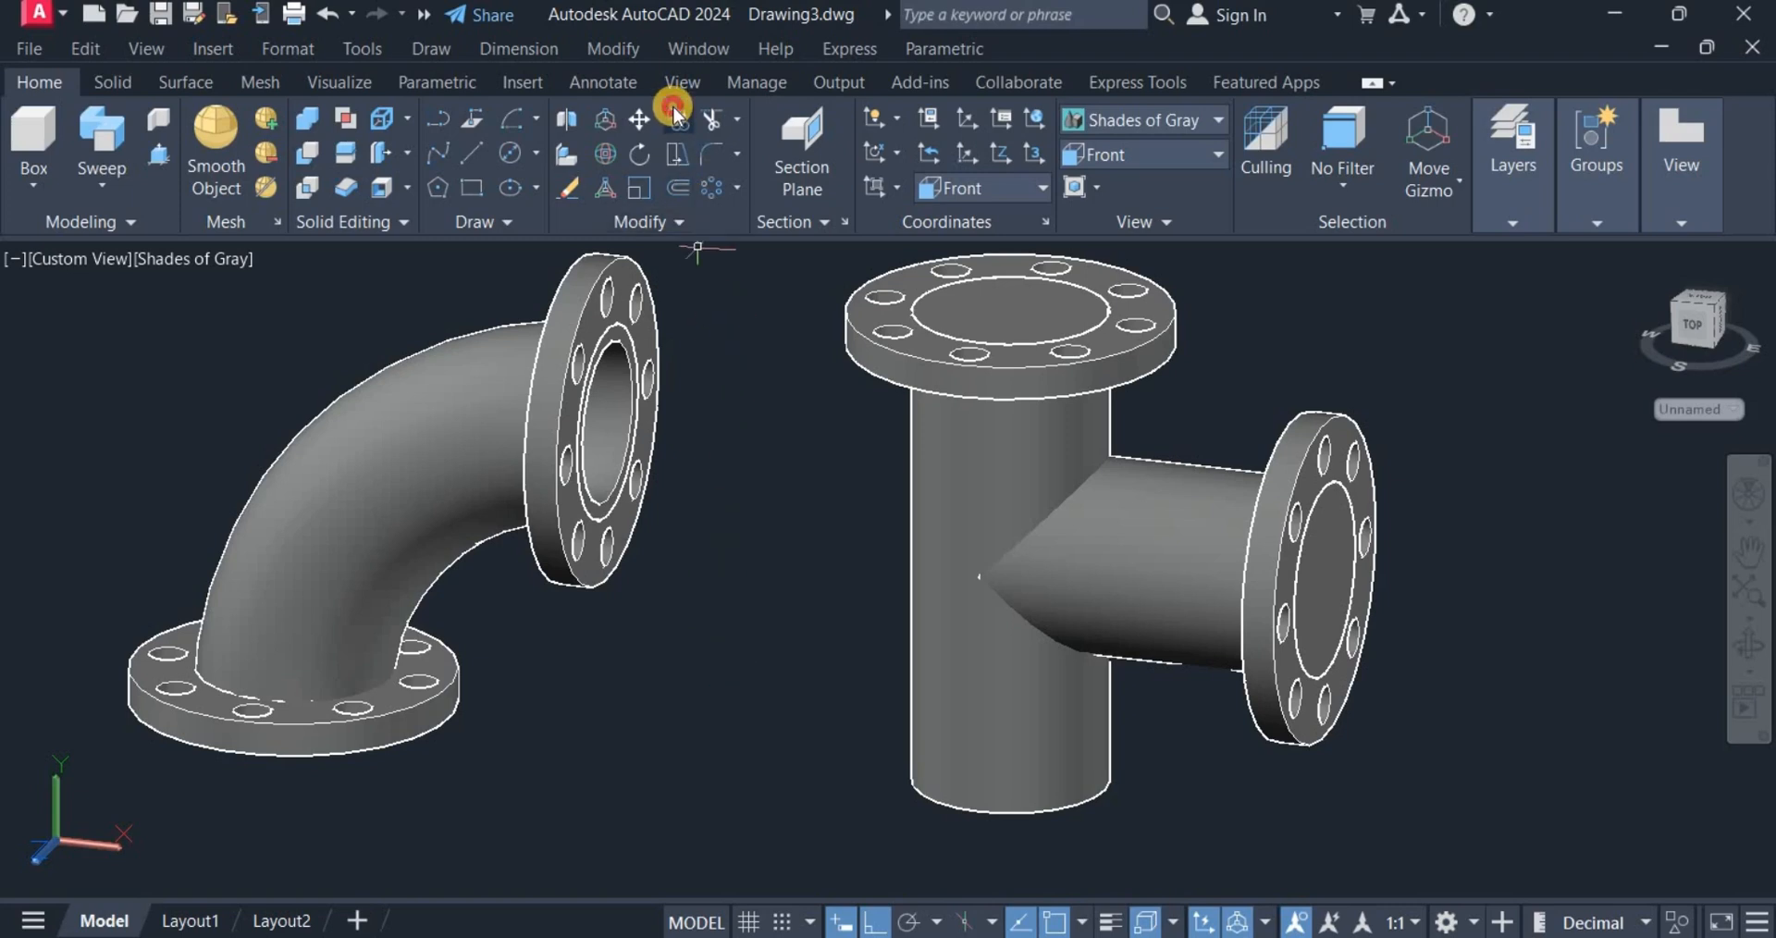
# Copy the elbow's lower flange by its centre onto the lower end of the tee's vertical pipe.
pyautogui.press('Return')
pyautogui.click(425, 729)
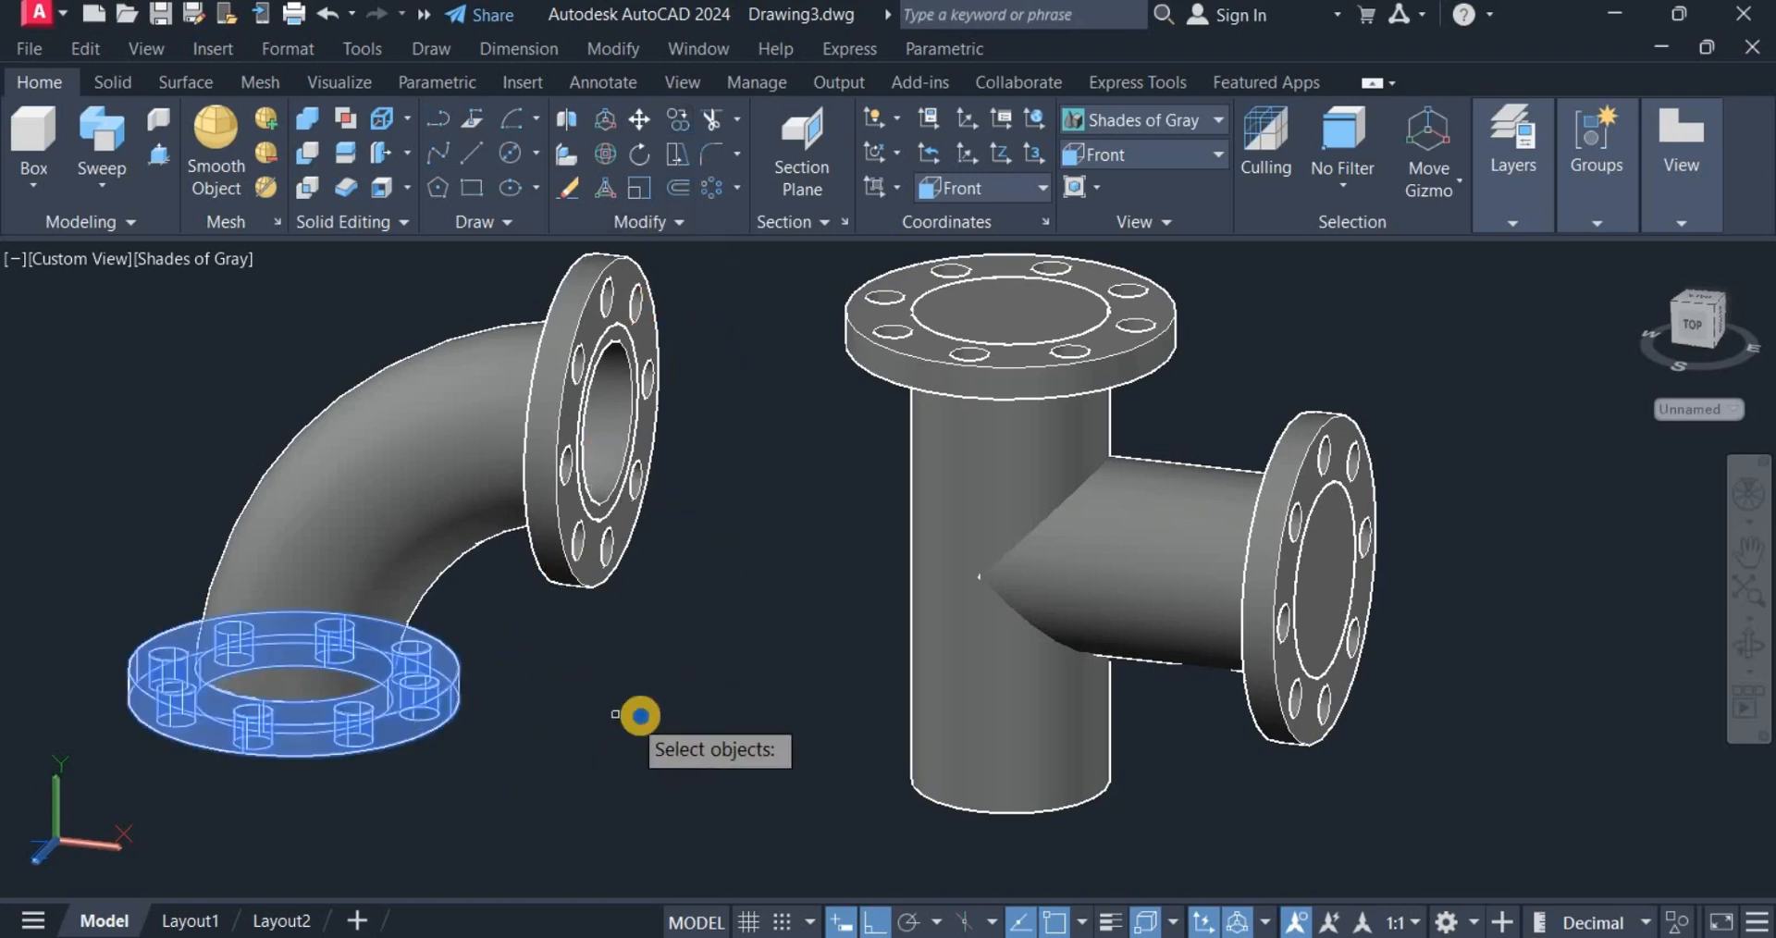
pyautogui.press('Return')
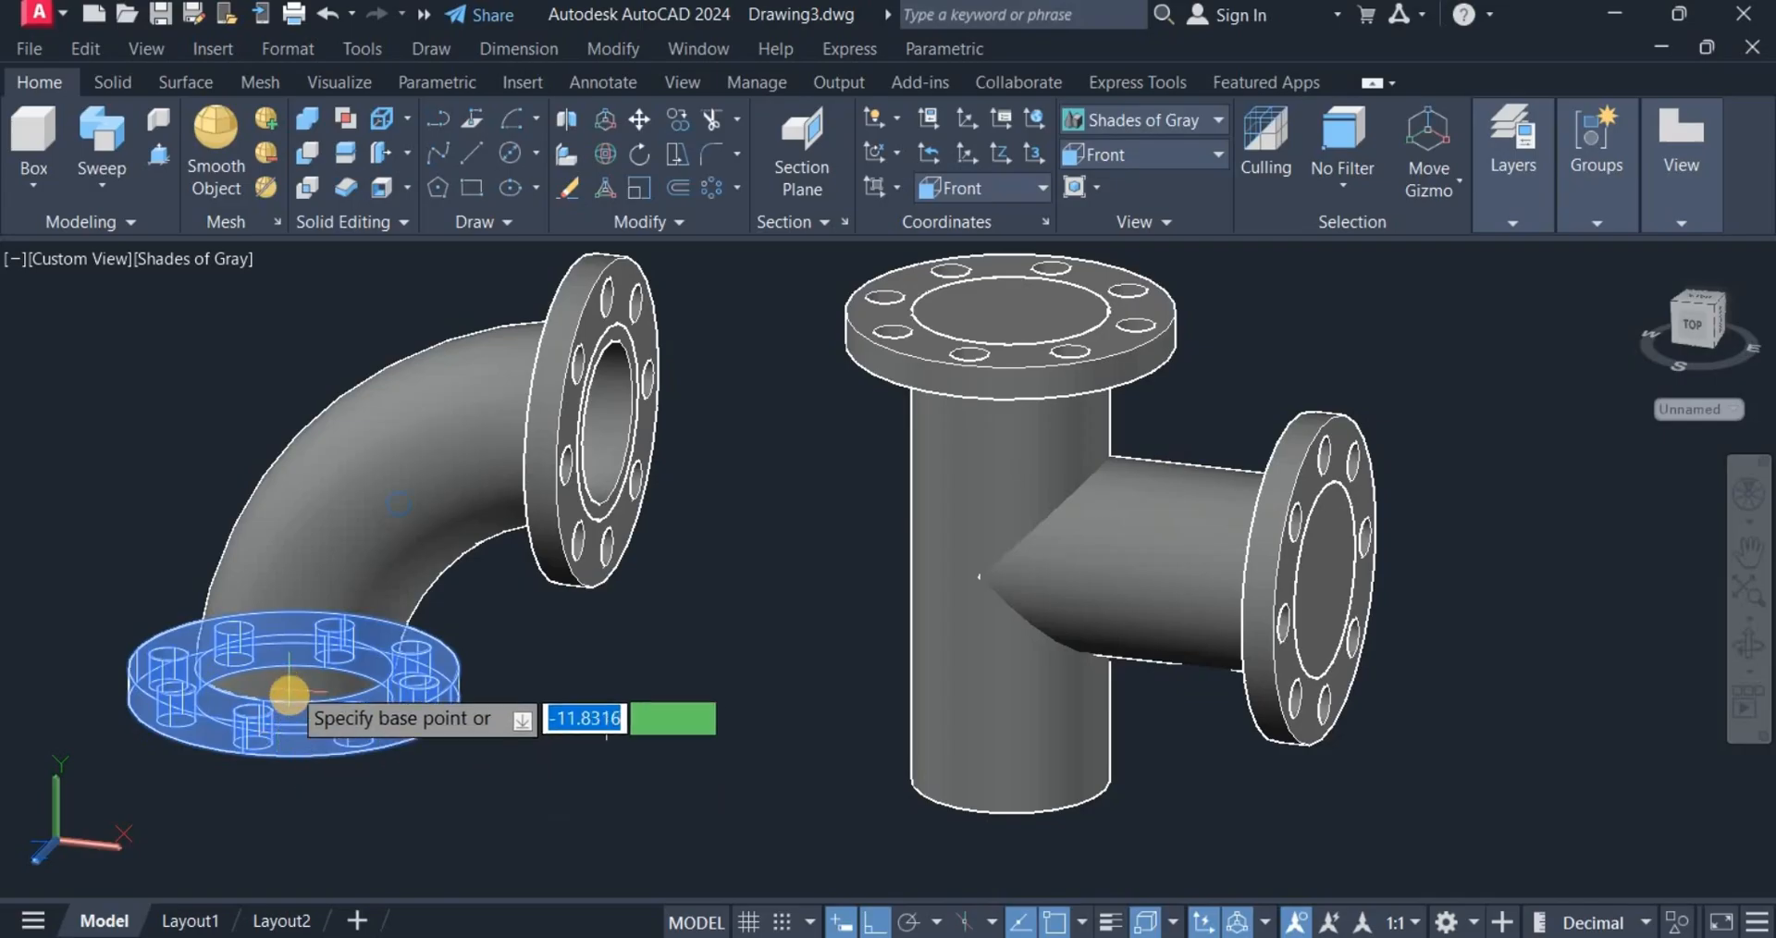
pyautogui.click(294, 713)
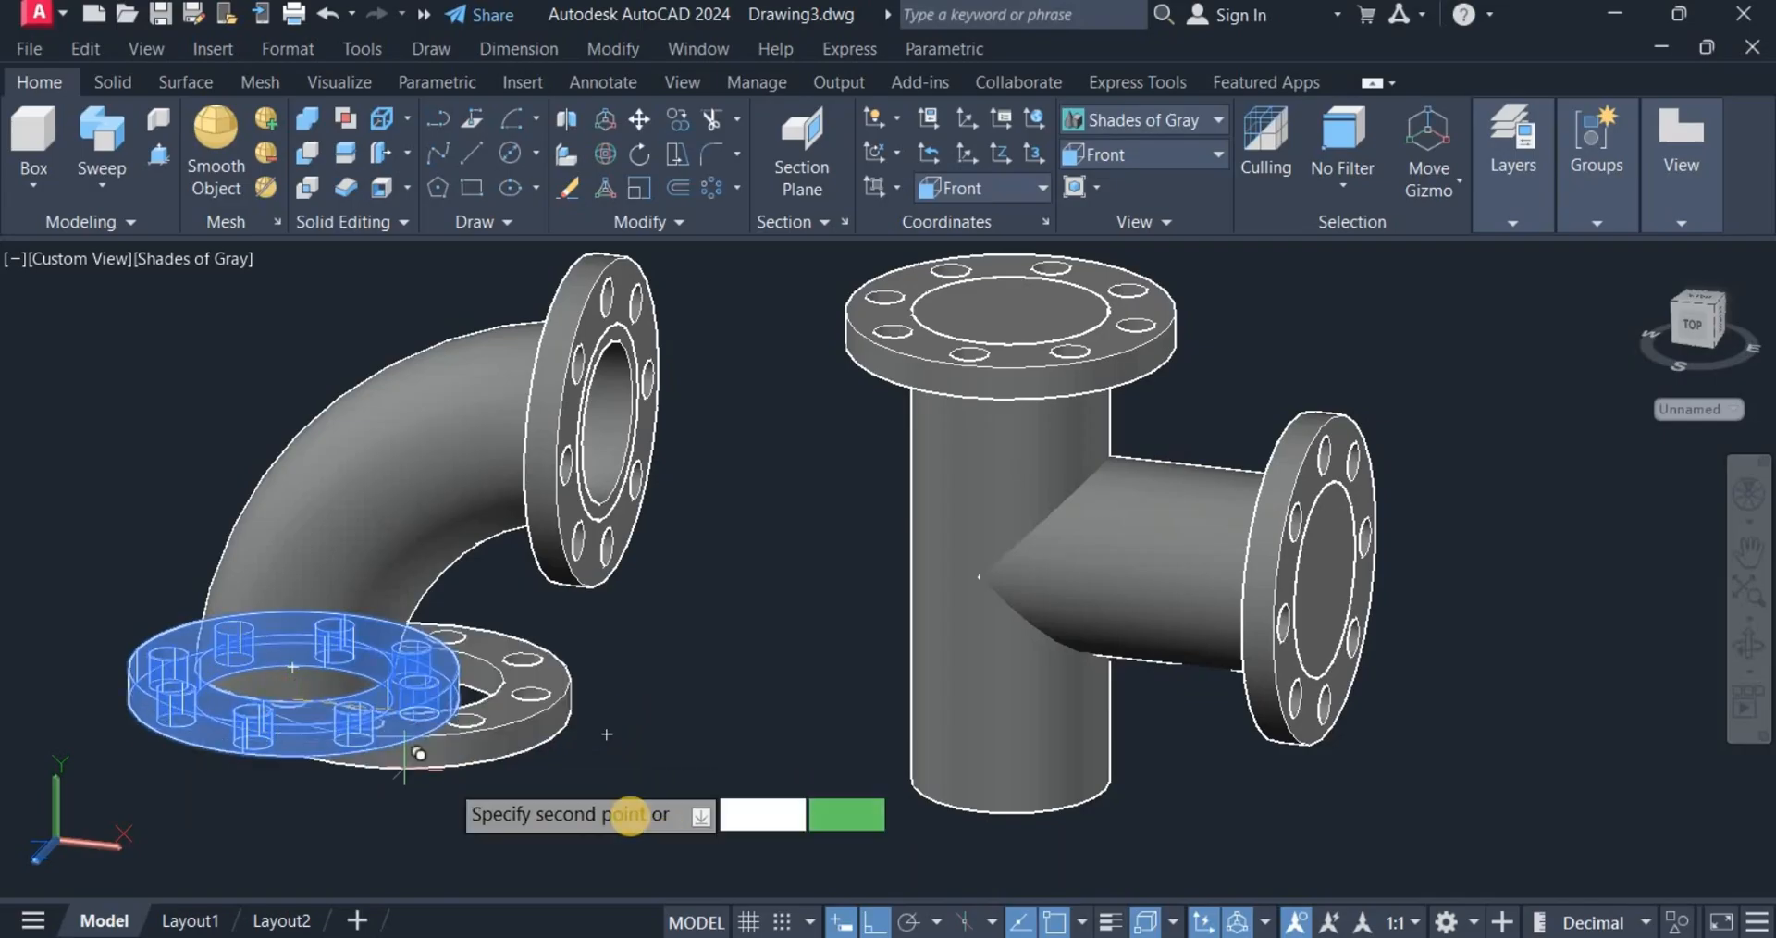
pyautogui.rightClick(982, 688)
pyautogui.click(1041, 333)
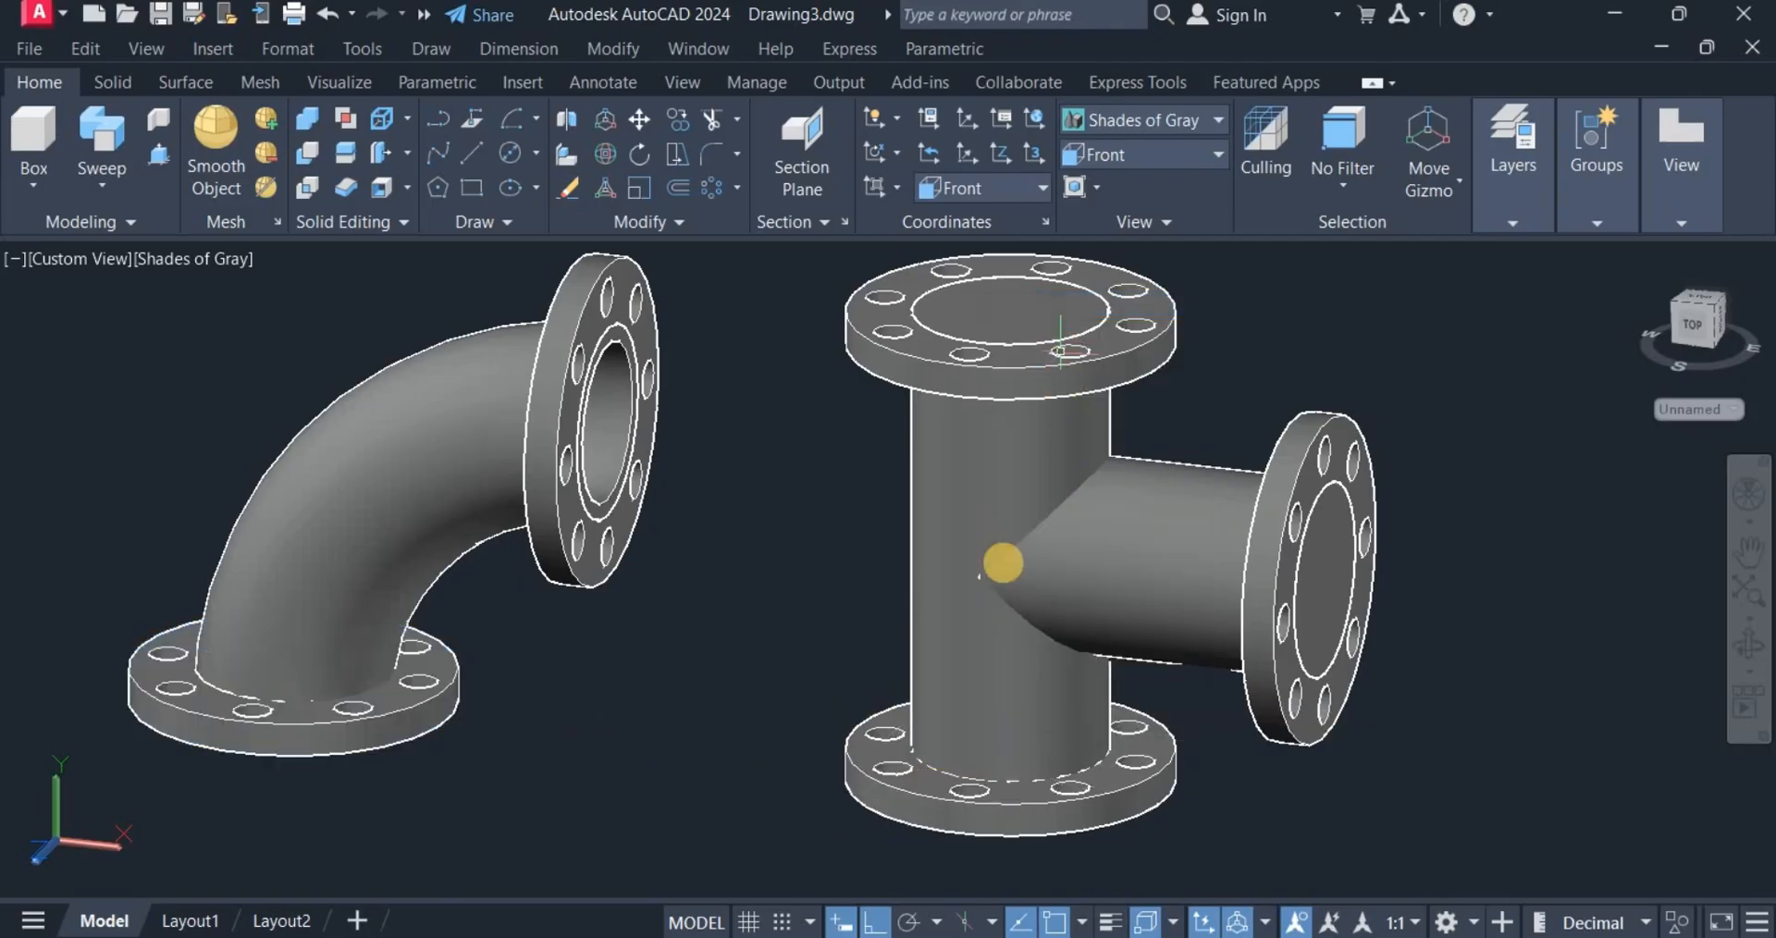
# Union the tee's vertical pipe and branch pipe into one solid, leaving the flanges separate.
pyautogui.keyDown('shift'); pyautogui.moveTo(1430, 469); pyautogui.dragTo(1415, 500, button='middle'); pyautogui.keyUp('shift')
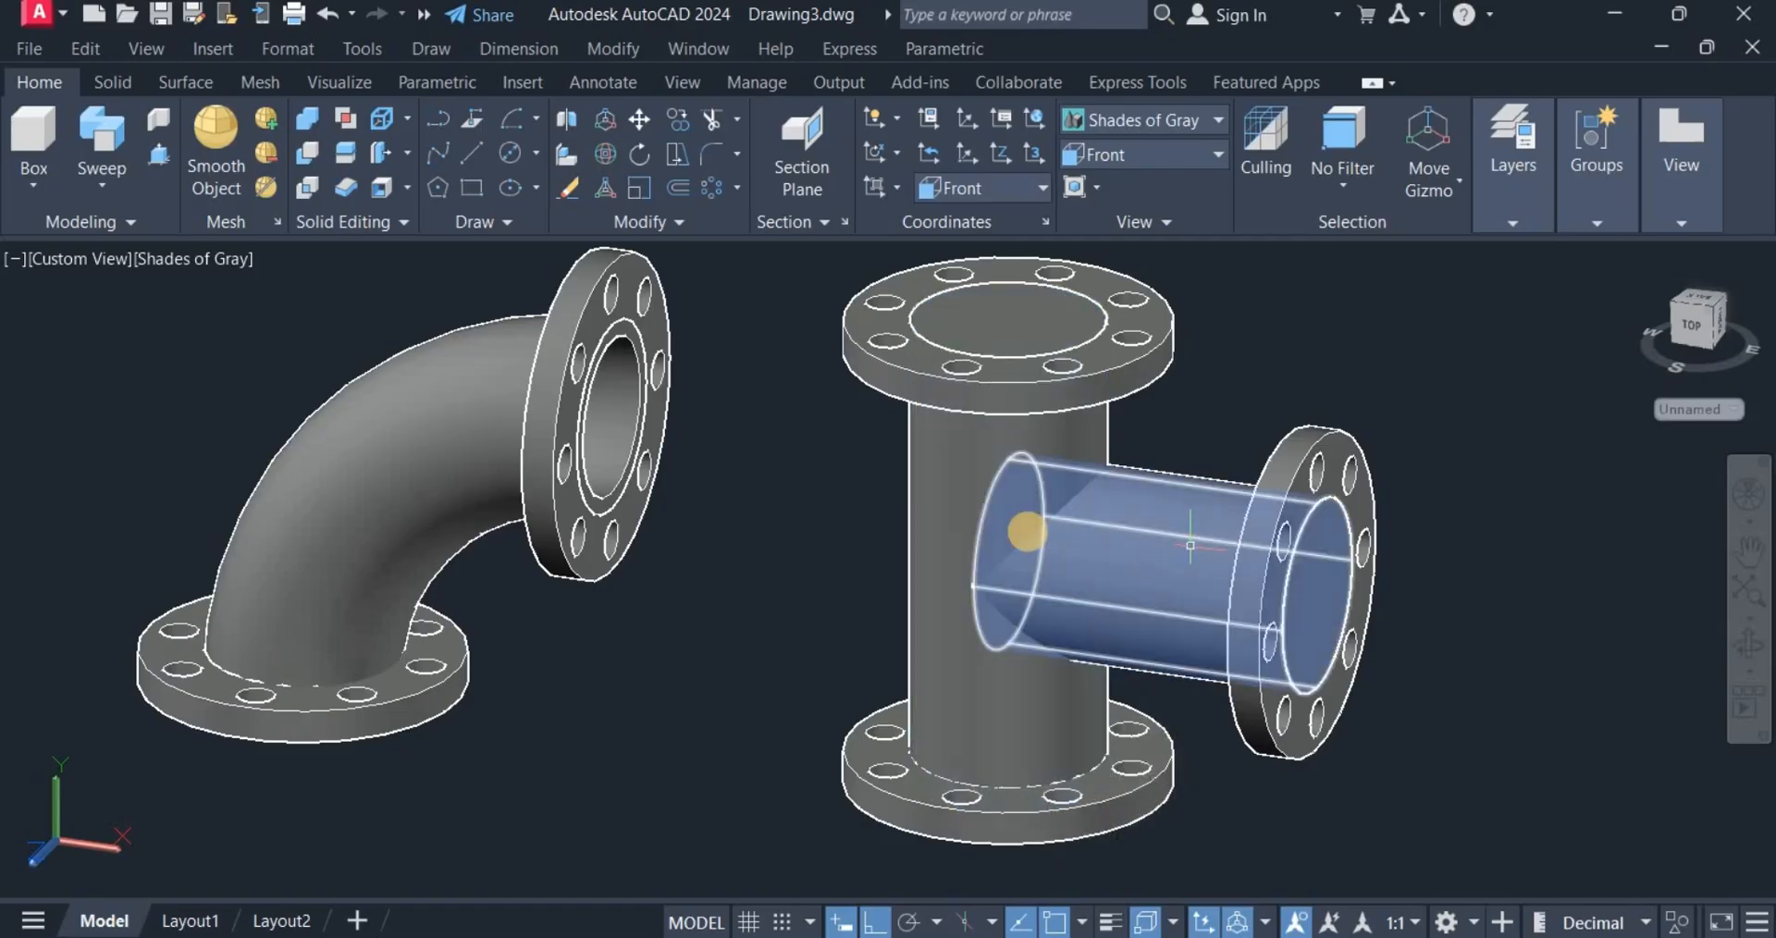
pyautogui.click(300, 120)
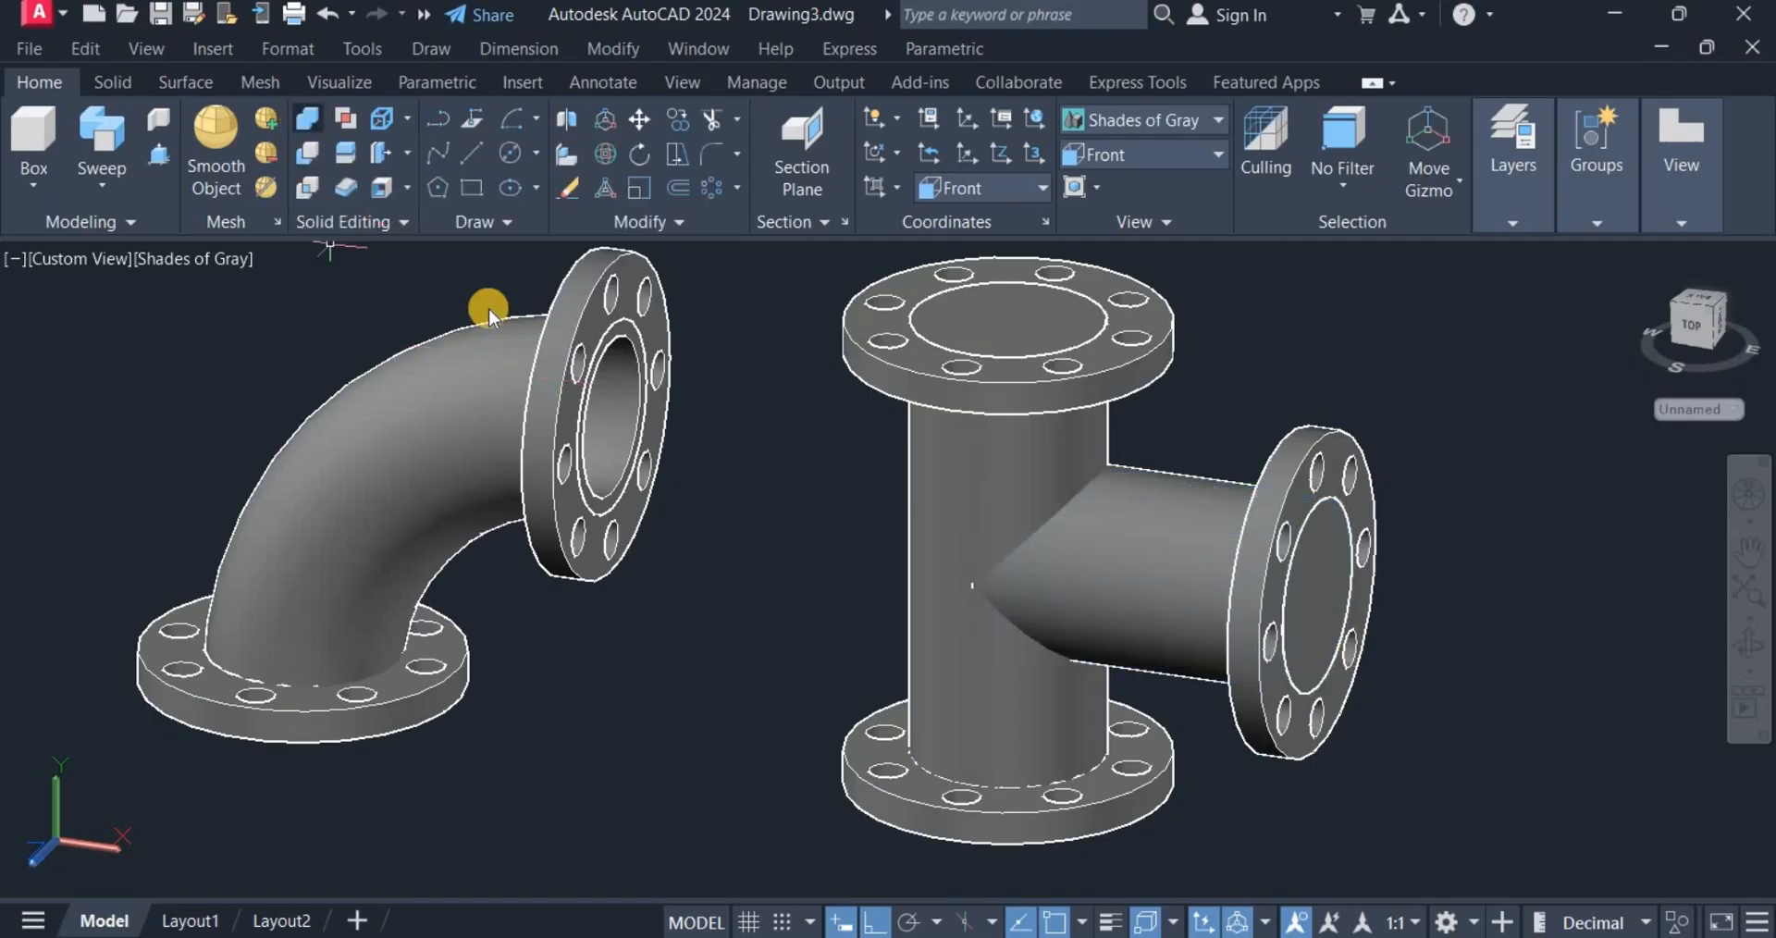
pyautogui.click(1161, 555)
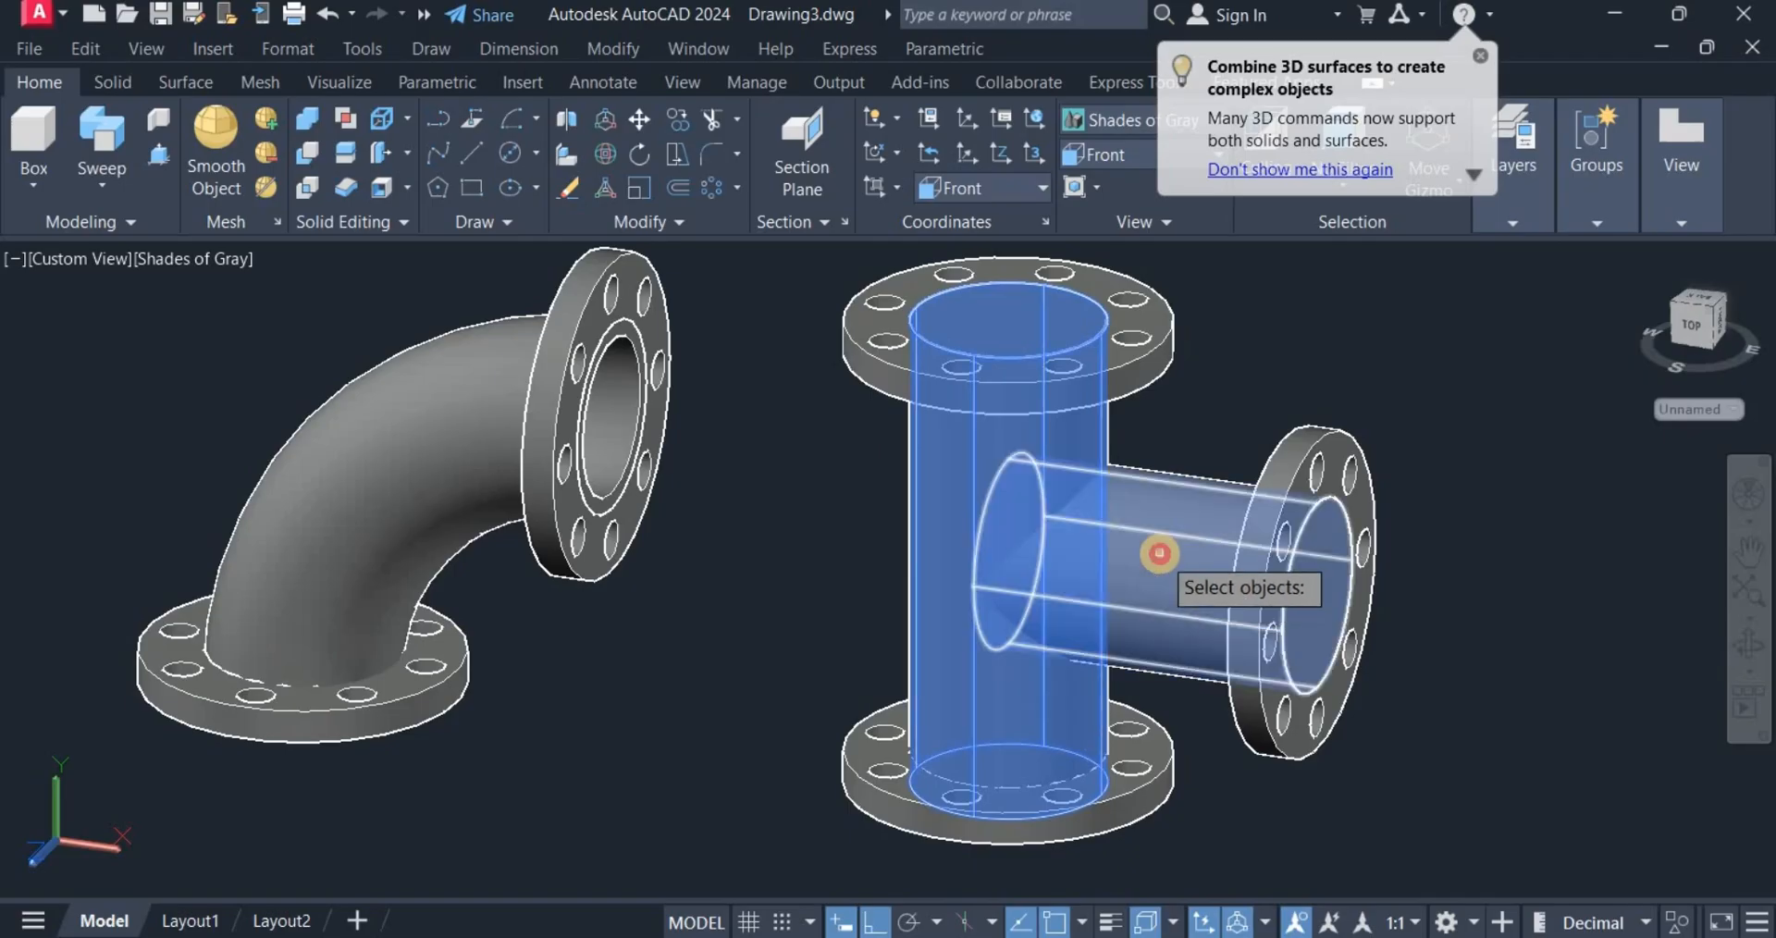
pyautogui.press('Return')
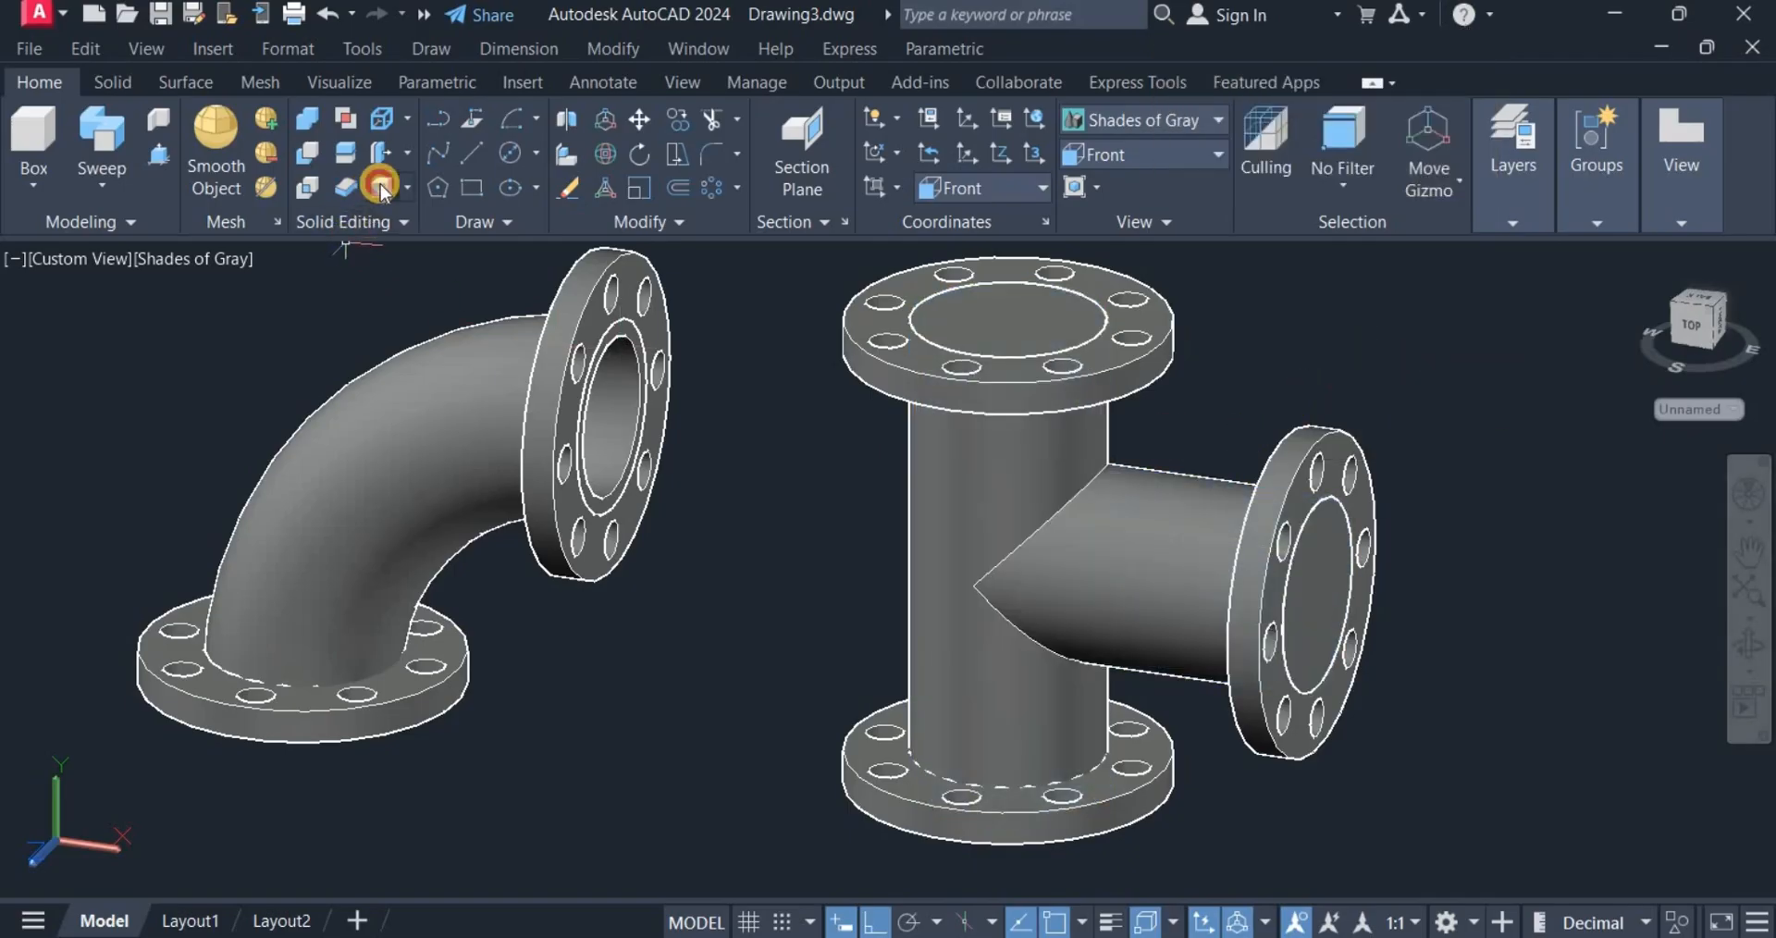
# Shell the tee's united pipe body with an offset of 5, removing the upper, branch and lower end faces.
pyautogui.click(1002, 511)
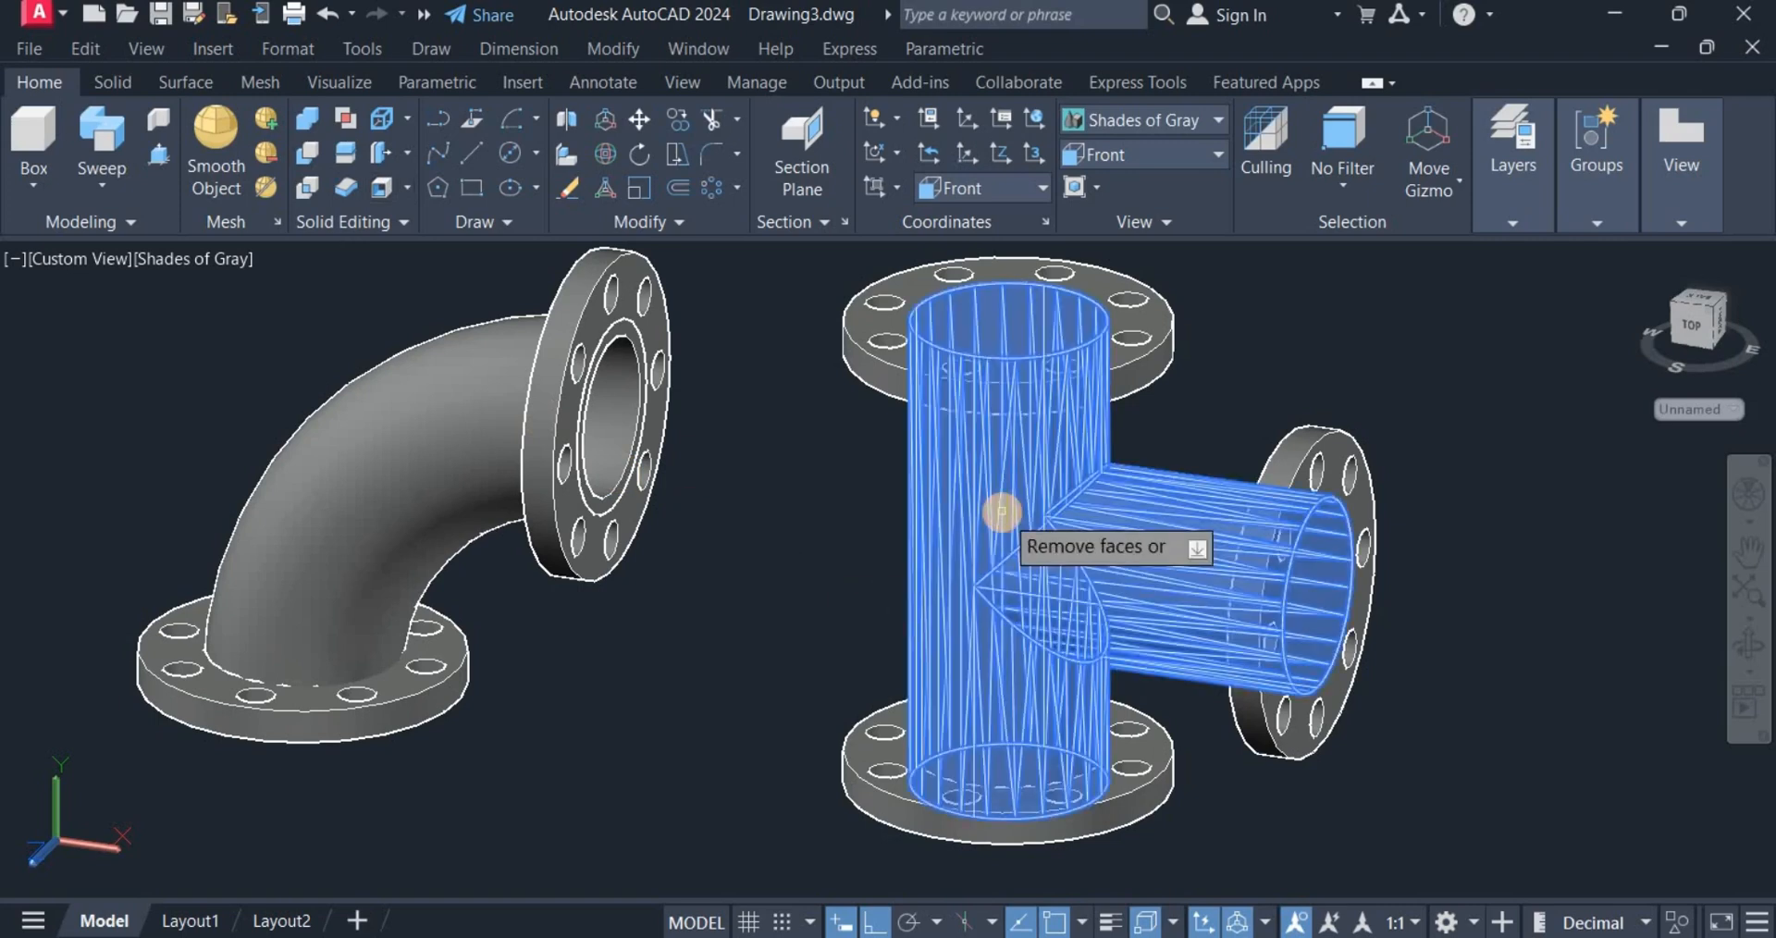
pyautogui.click(1029, 317)
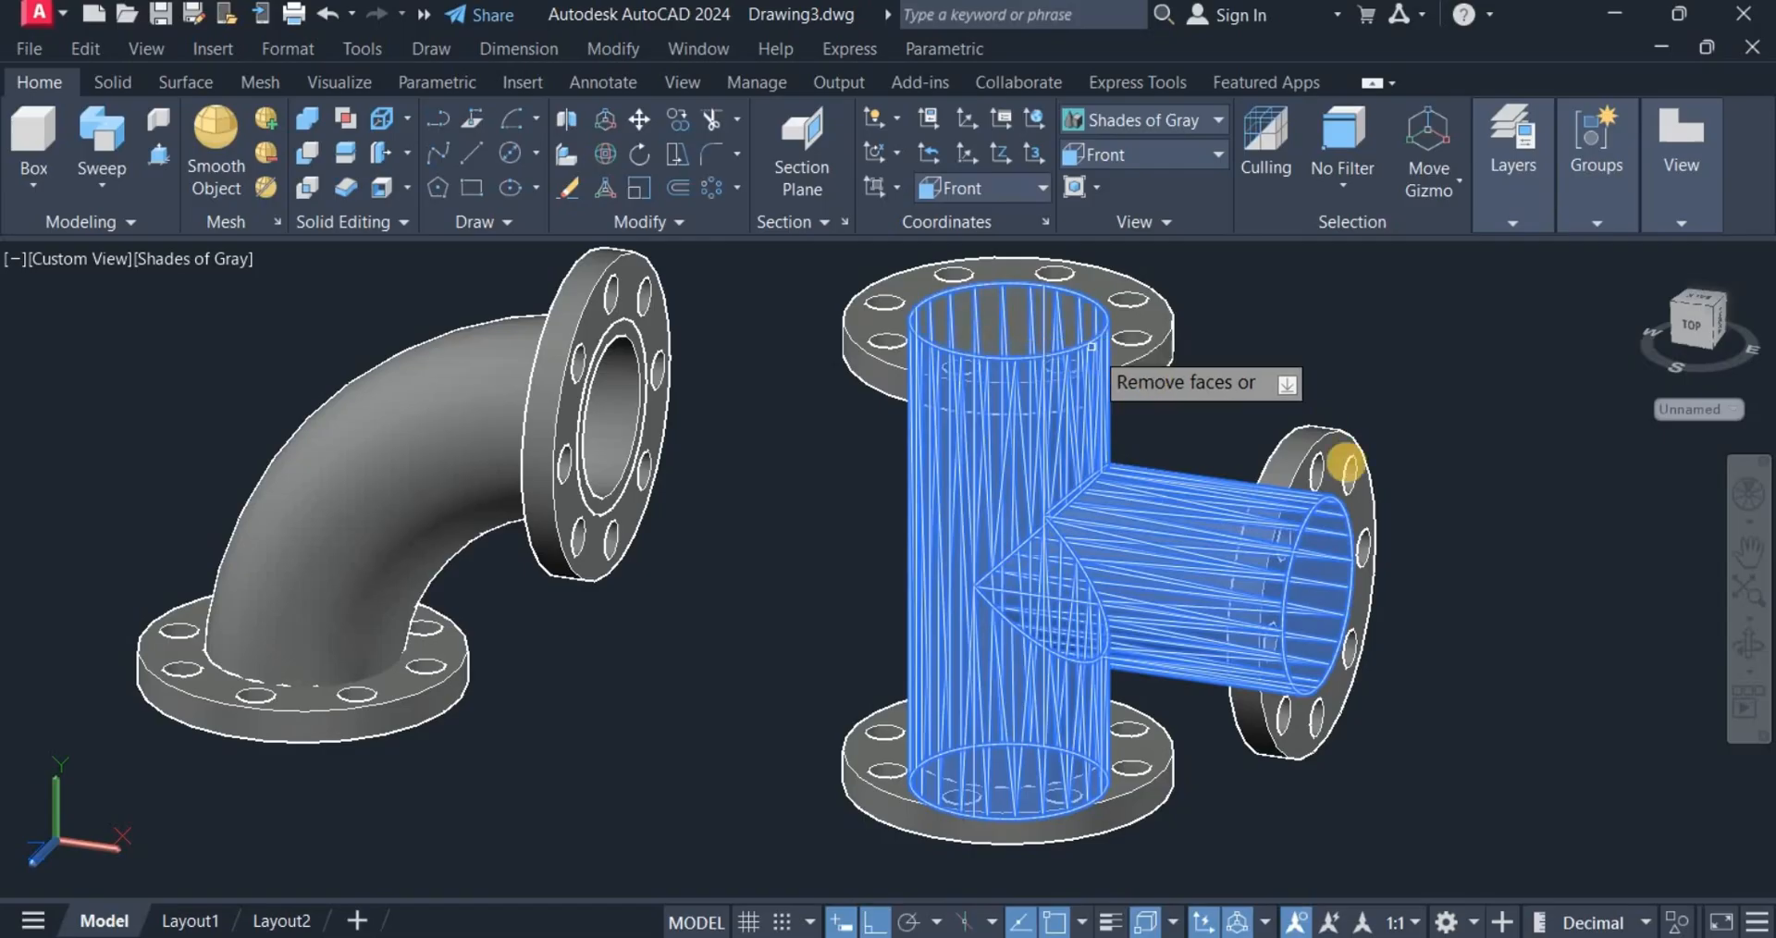
pyautogui.click(1320, 613)
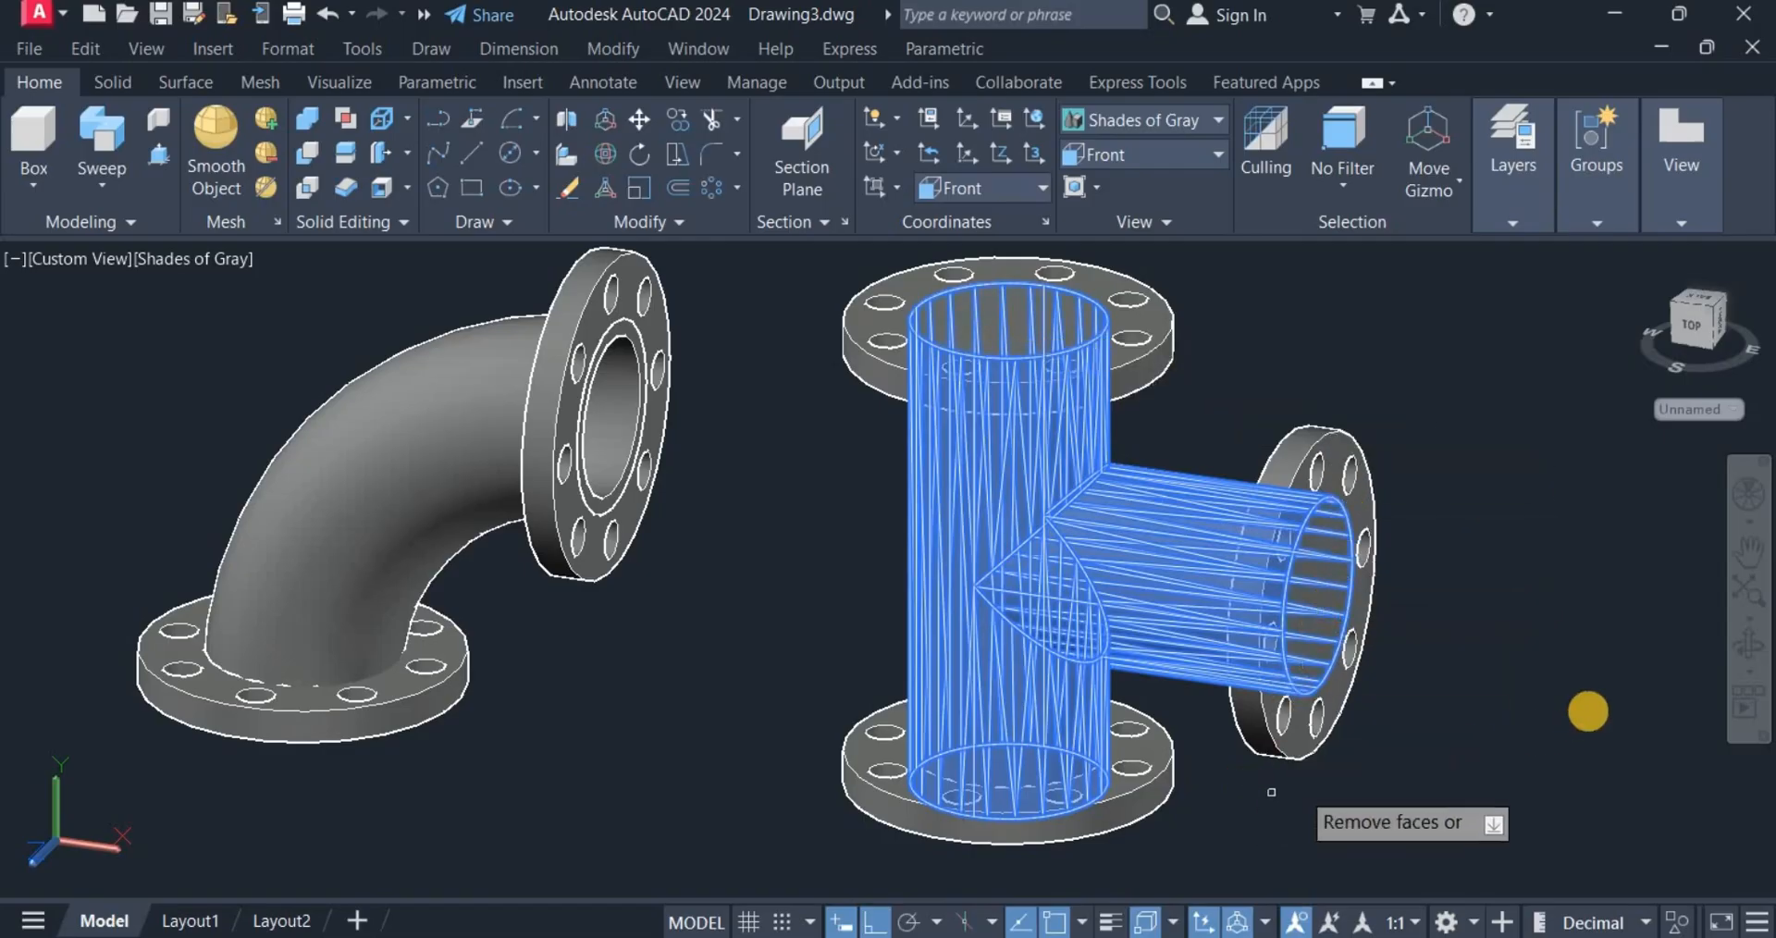
pyautogui.click(1746, 653)
pyautogui.moveTo(1450, 701); pyautogui.dragTo(1332, 712)
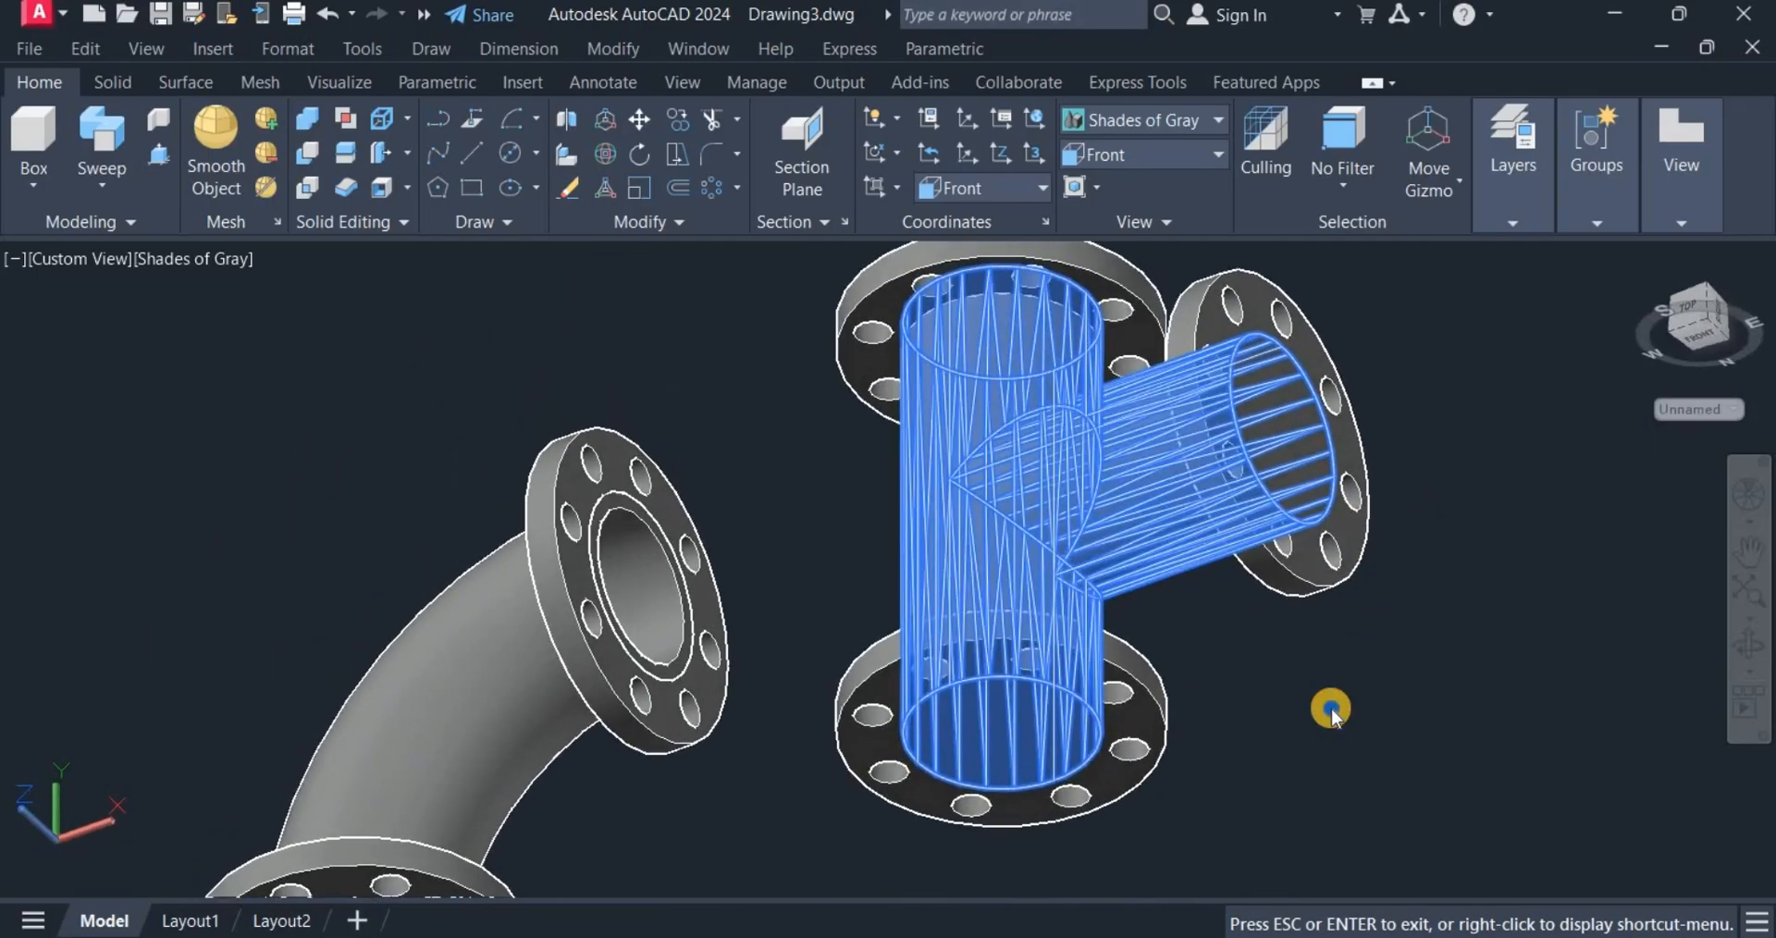
pyautogui.rightClick(1332, 710)
pyautogui.click(1455, 262)
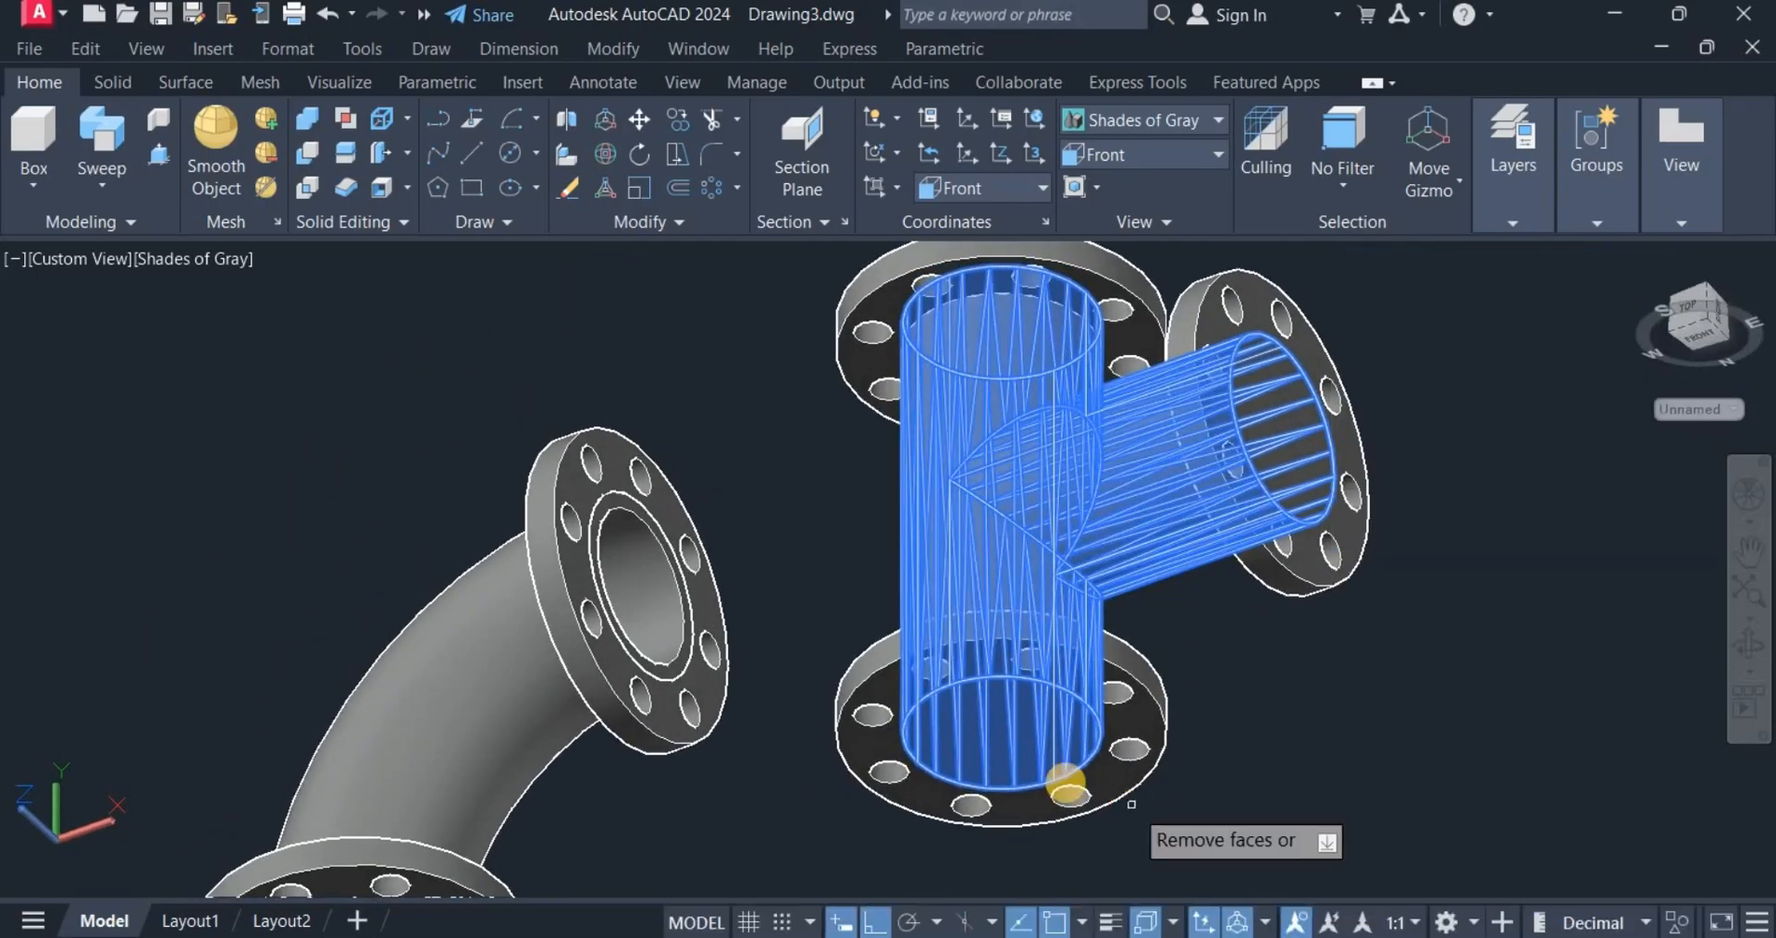
pyautogui.click(995, 748)
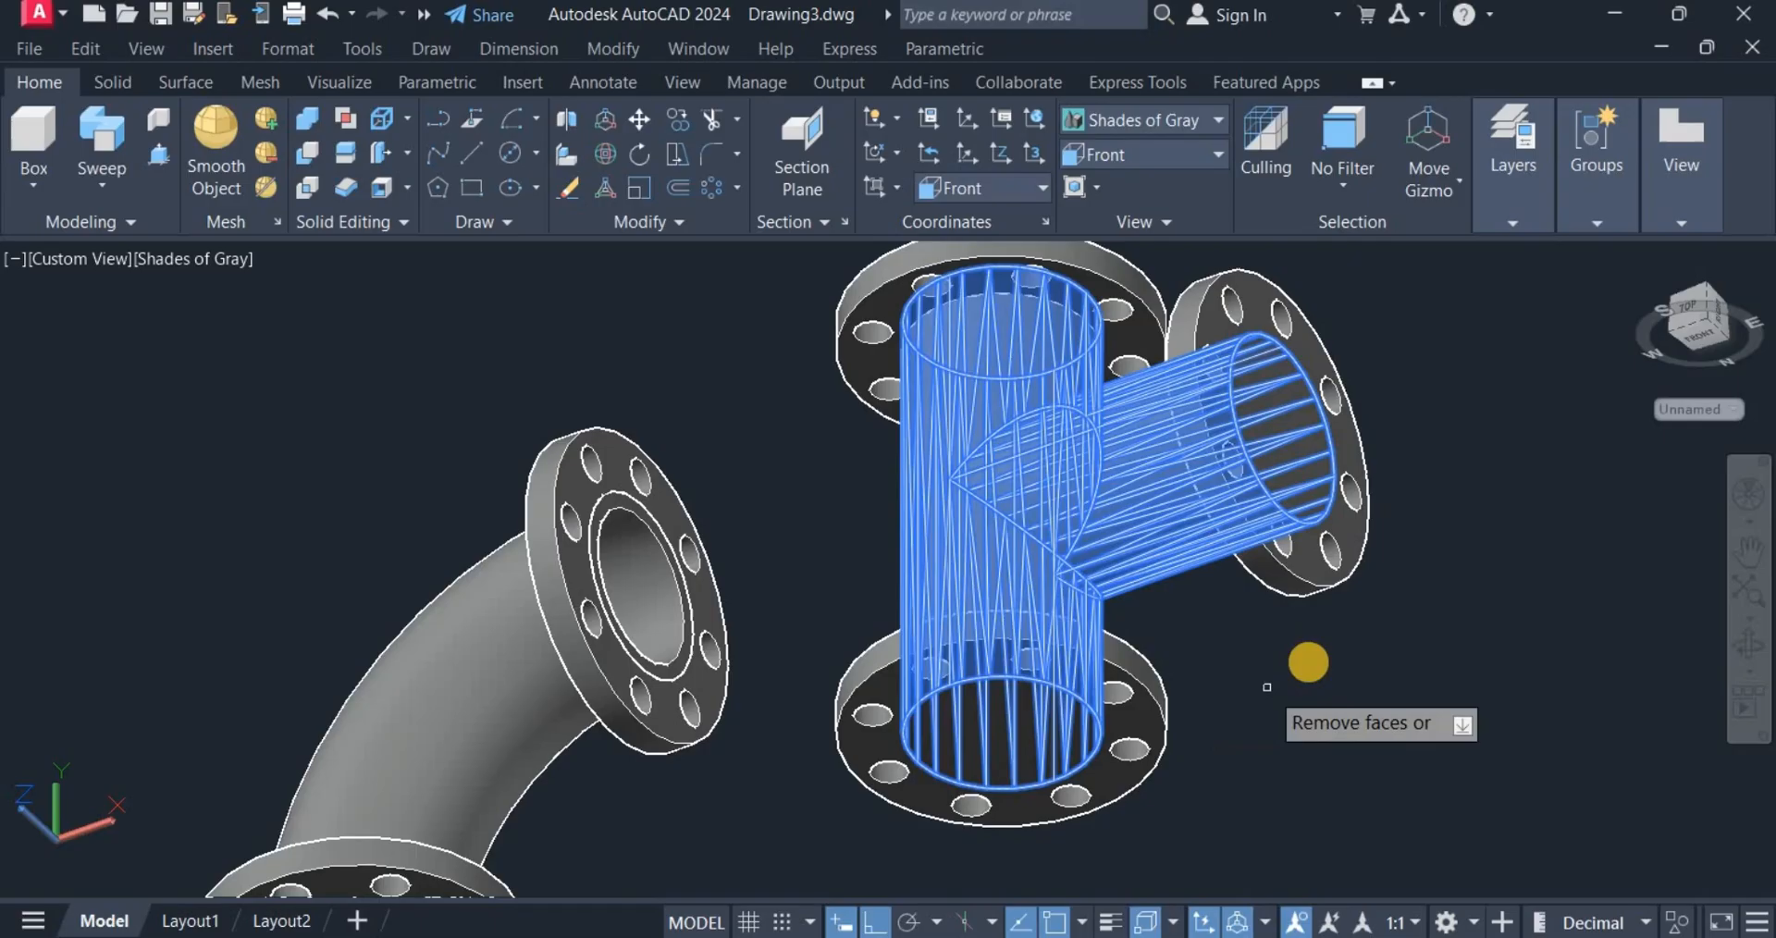
pyautogui.rightClick(1308, 663)
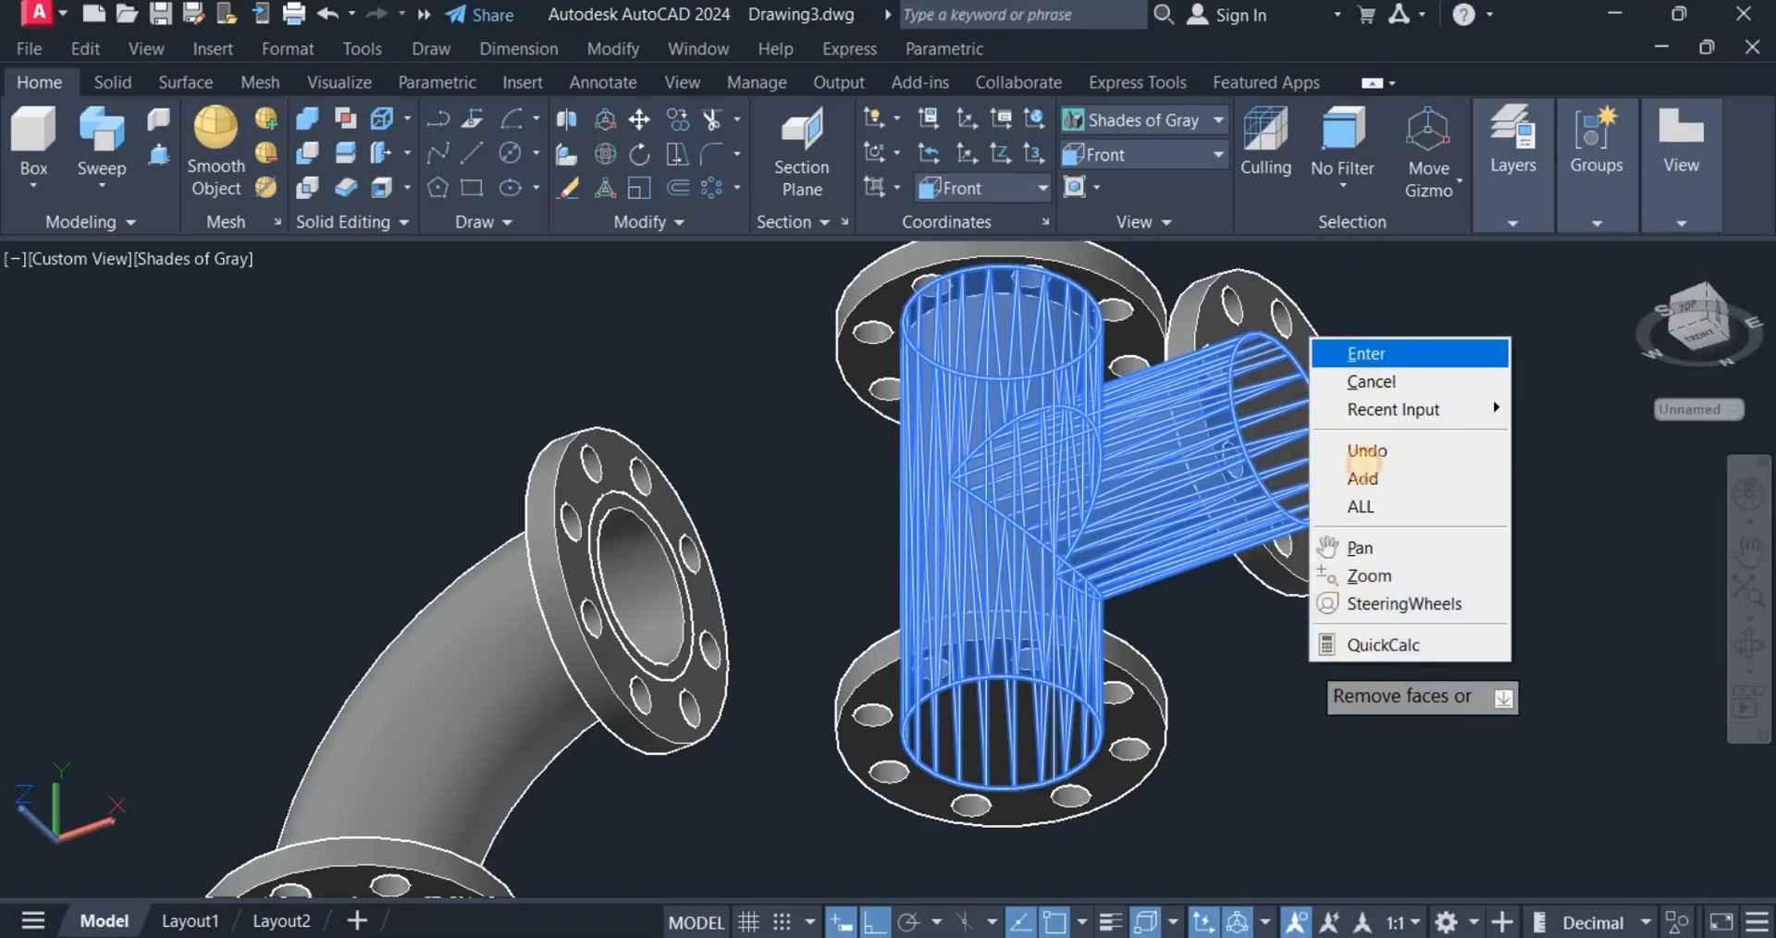
pyautogui.click(1362, 354)
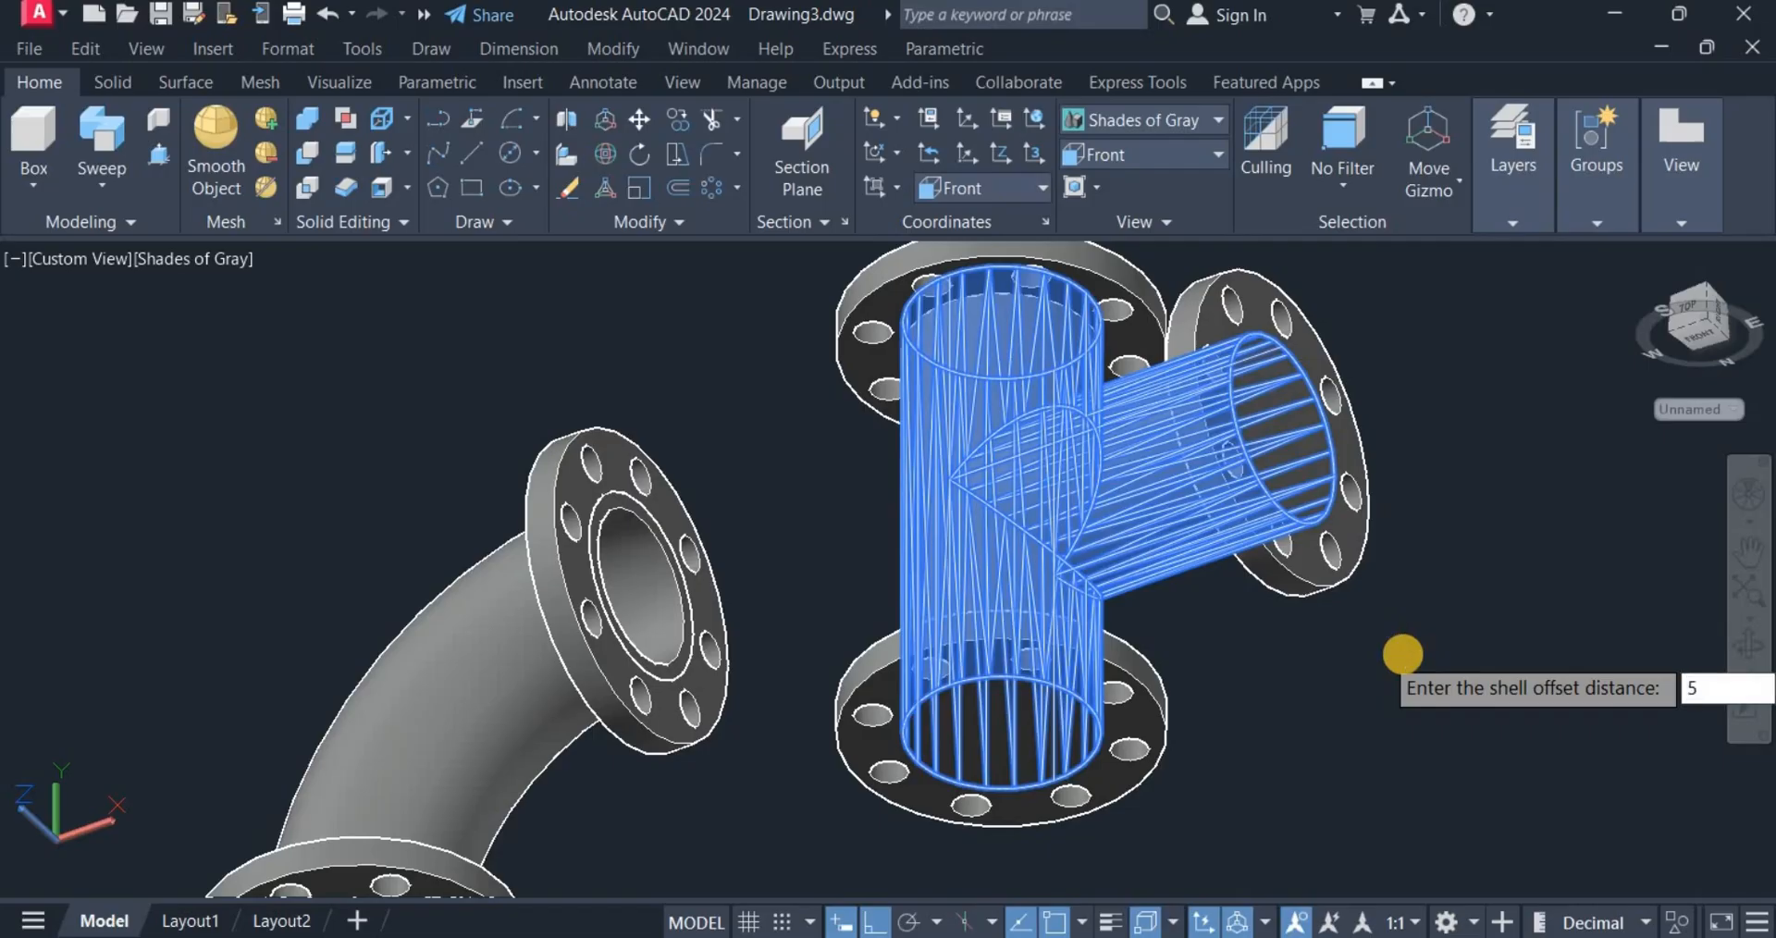
pyautogui.write('5')
pyautogui.press('Return')
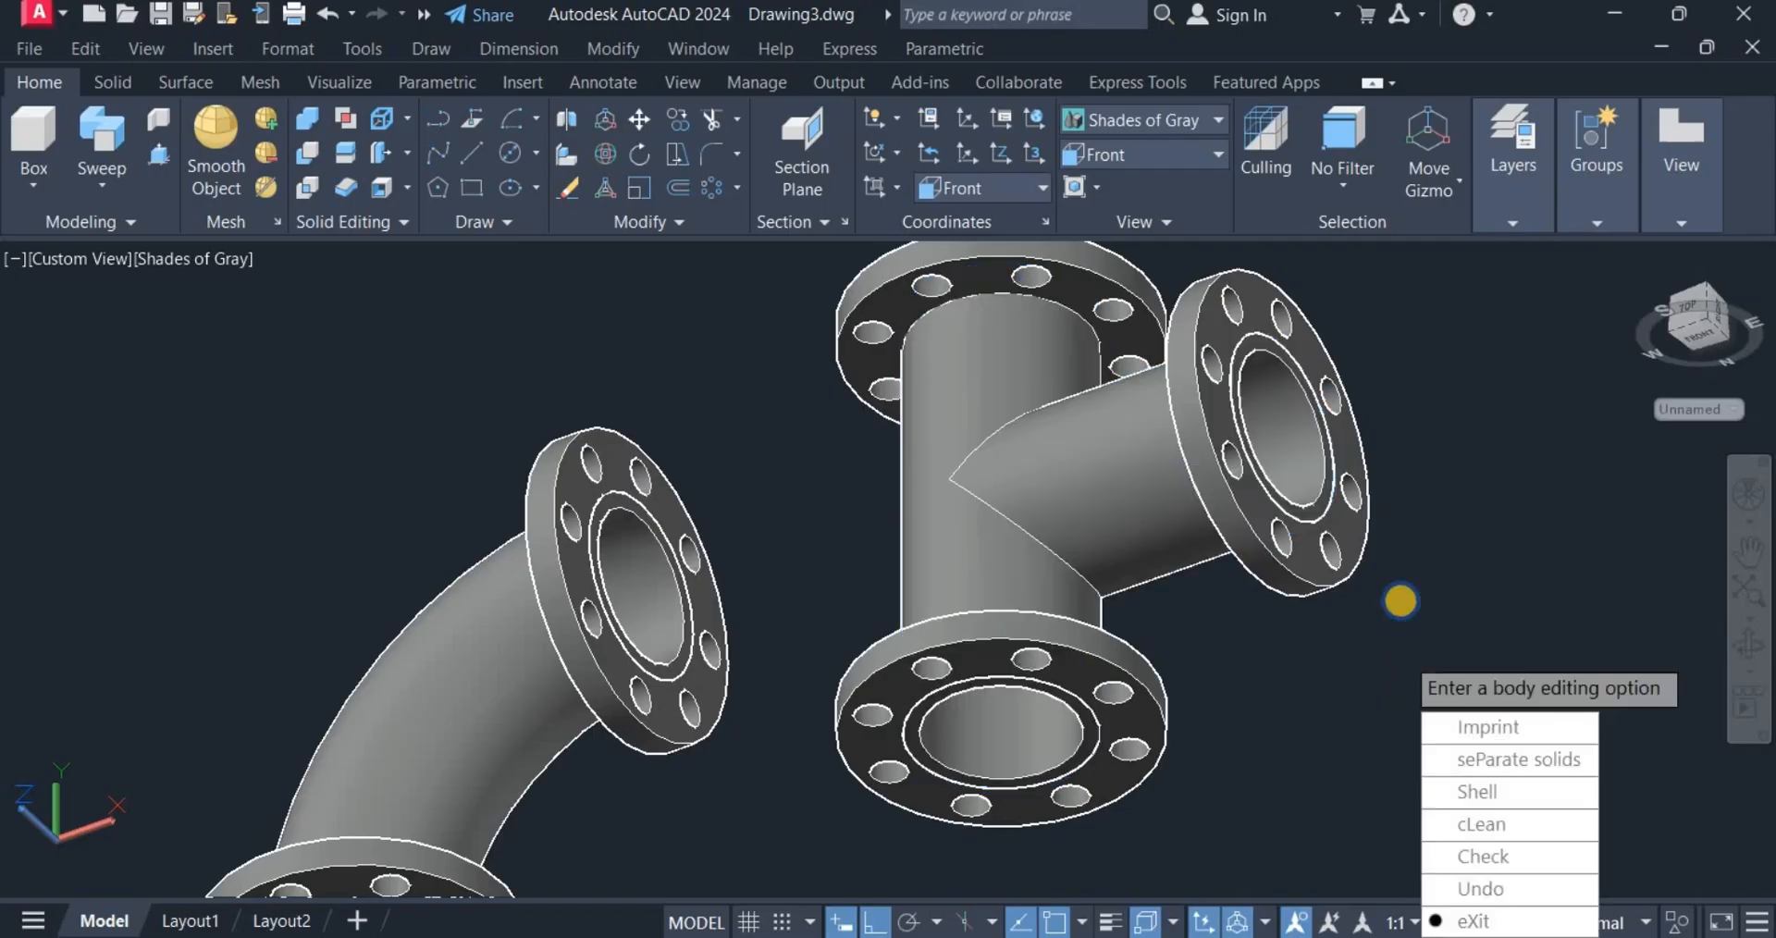
pyautogui.rightClick(1407, 472)
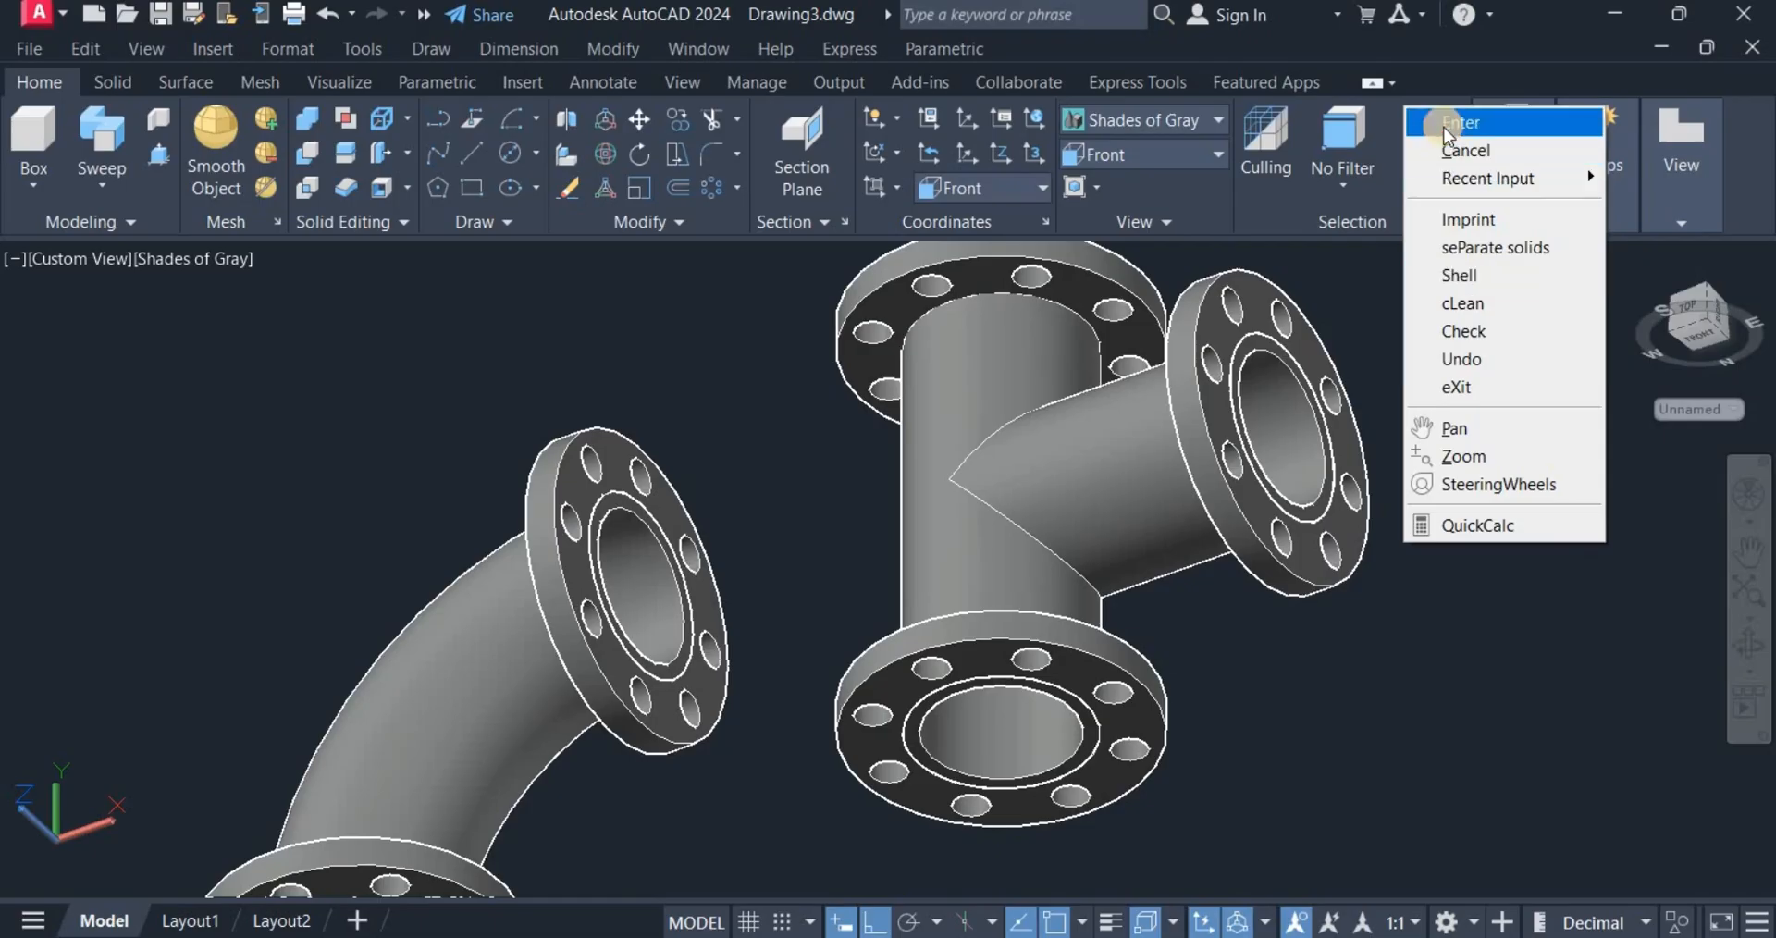
pyautogui.click(1451, 358)
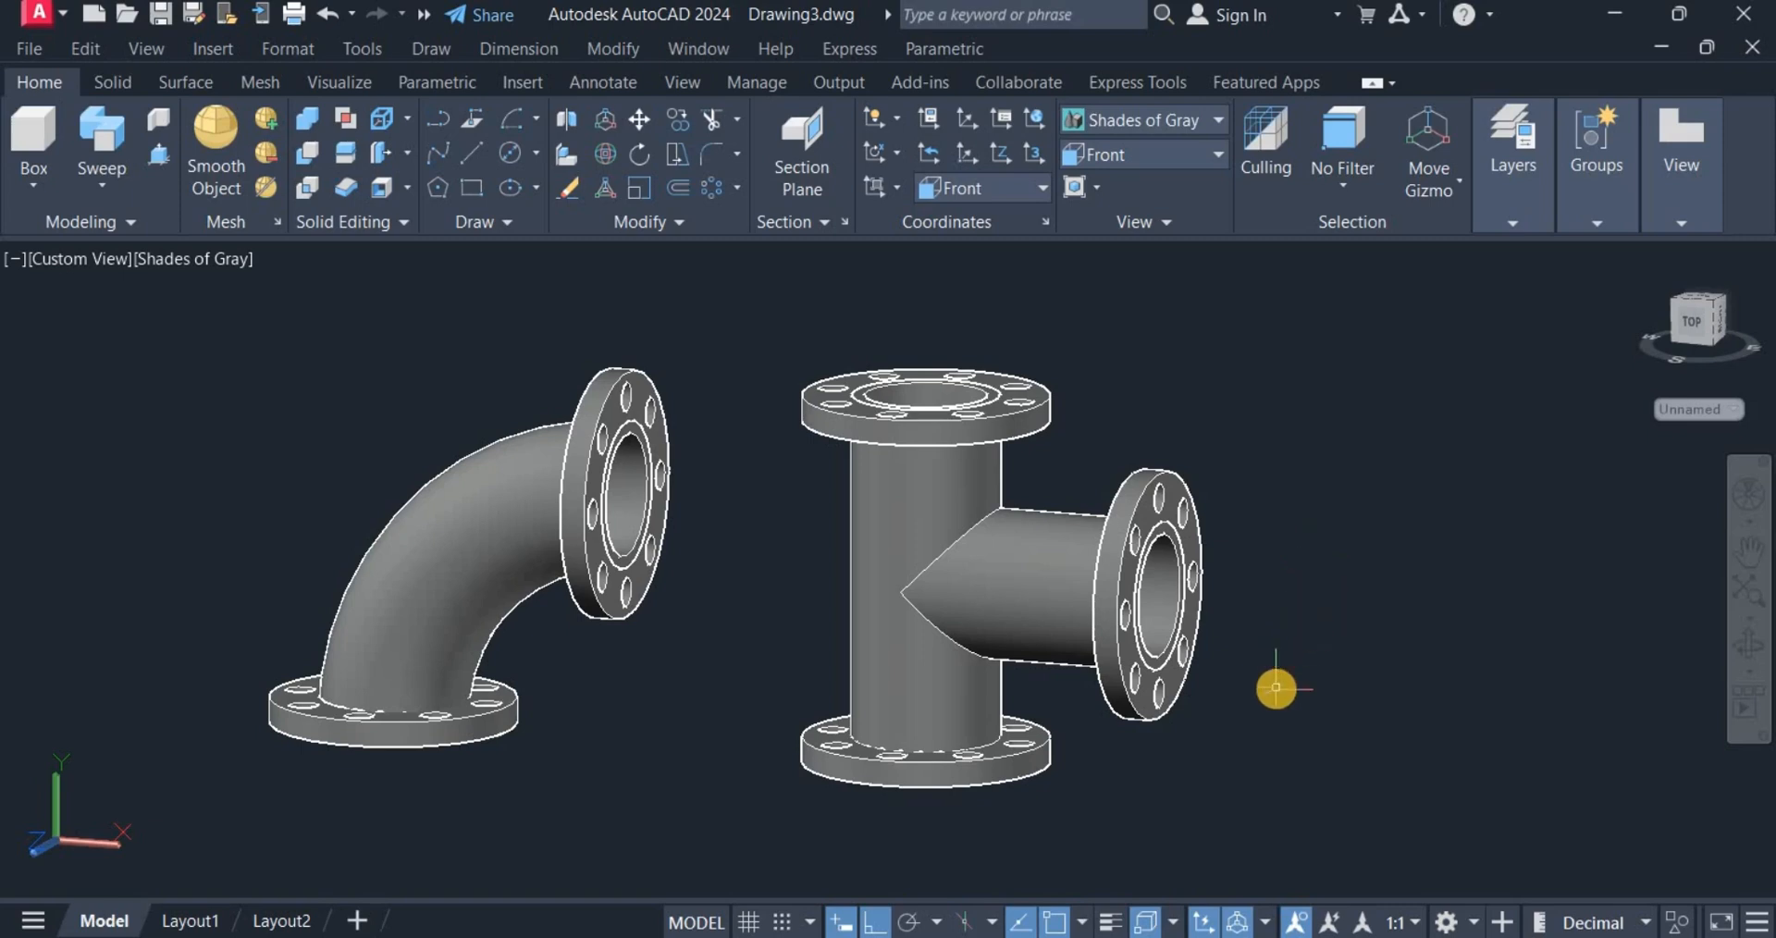
# In the Front view, draw a 200 vertical line beside the tee, starting level with the base of its lower flange.
pyautogui.click(1113, 157)
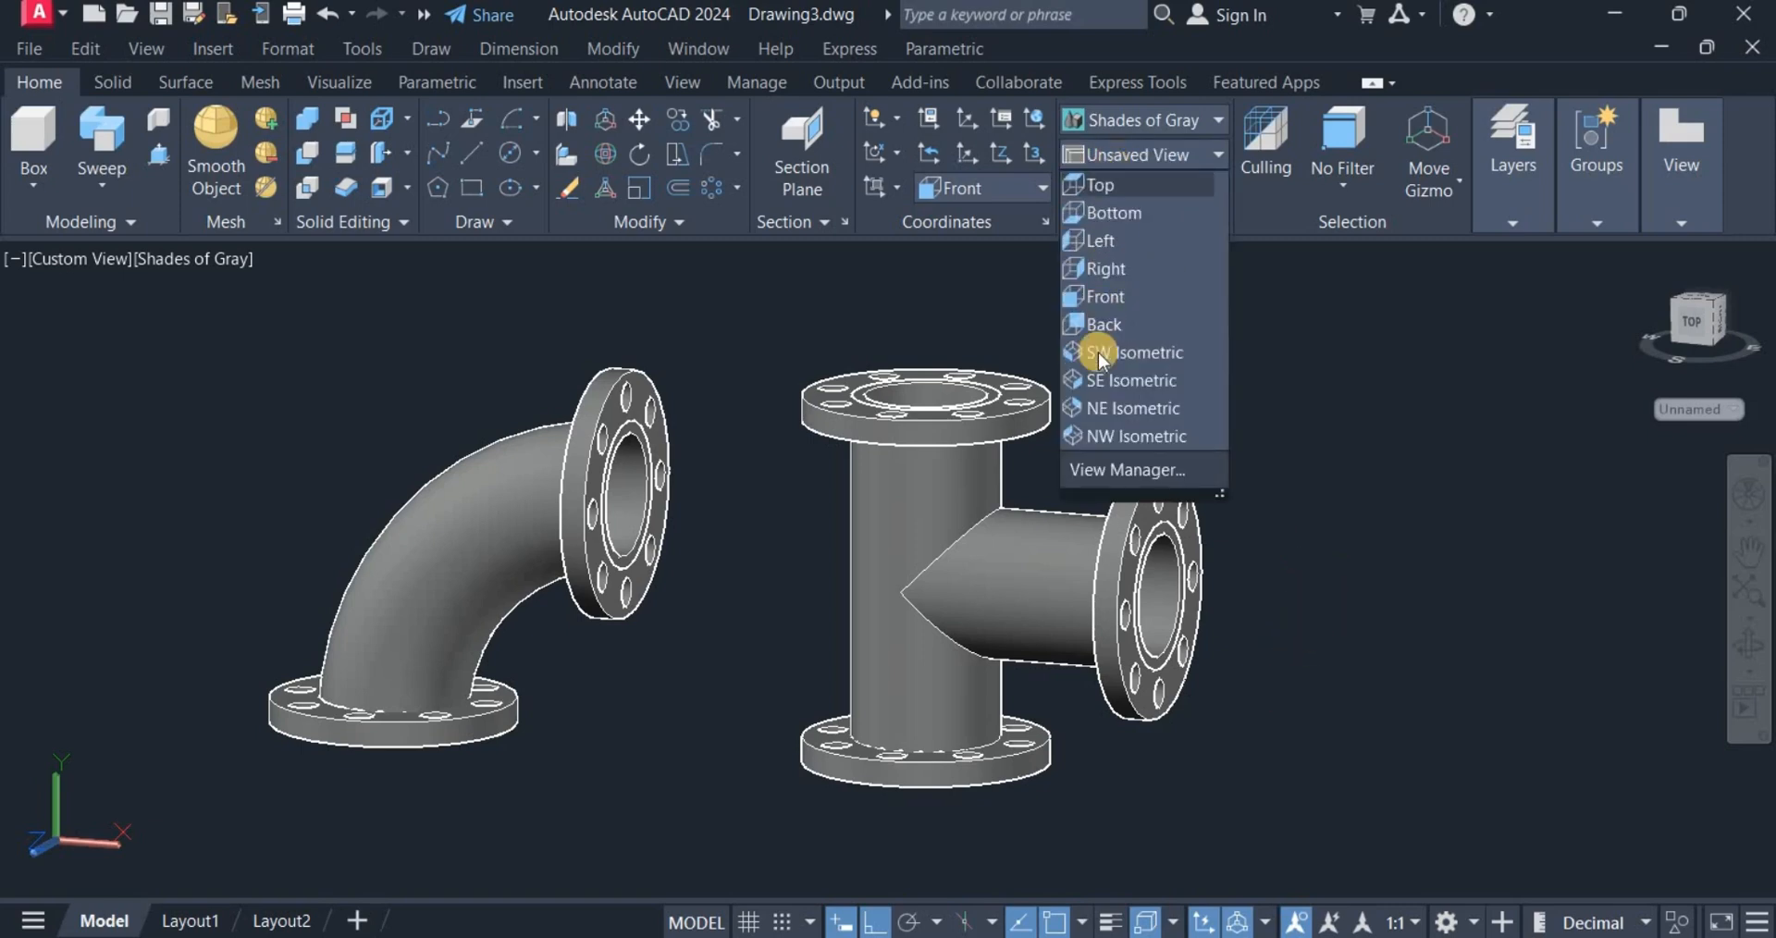
pyautogui.click(1119, 298)
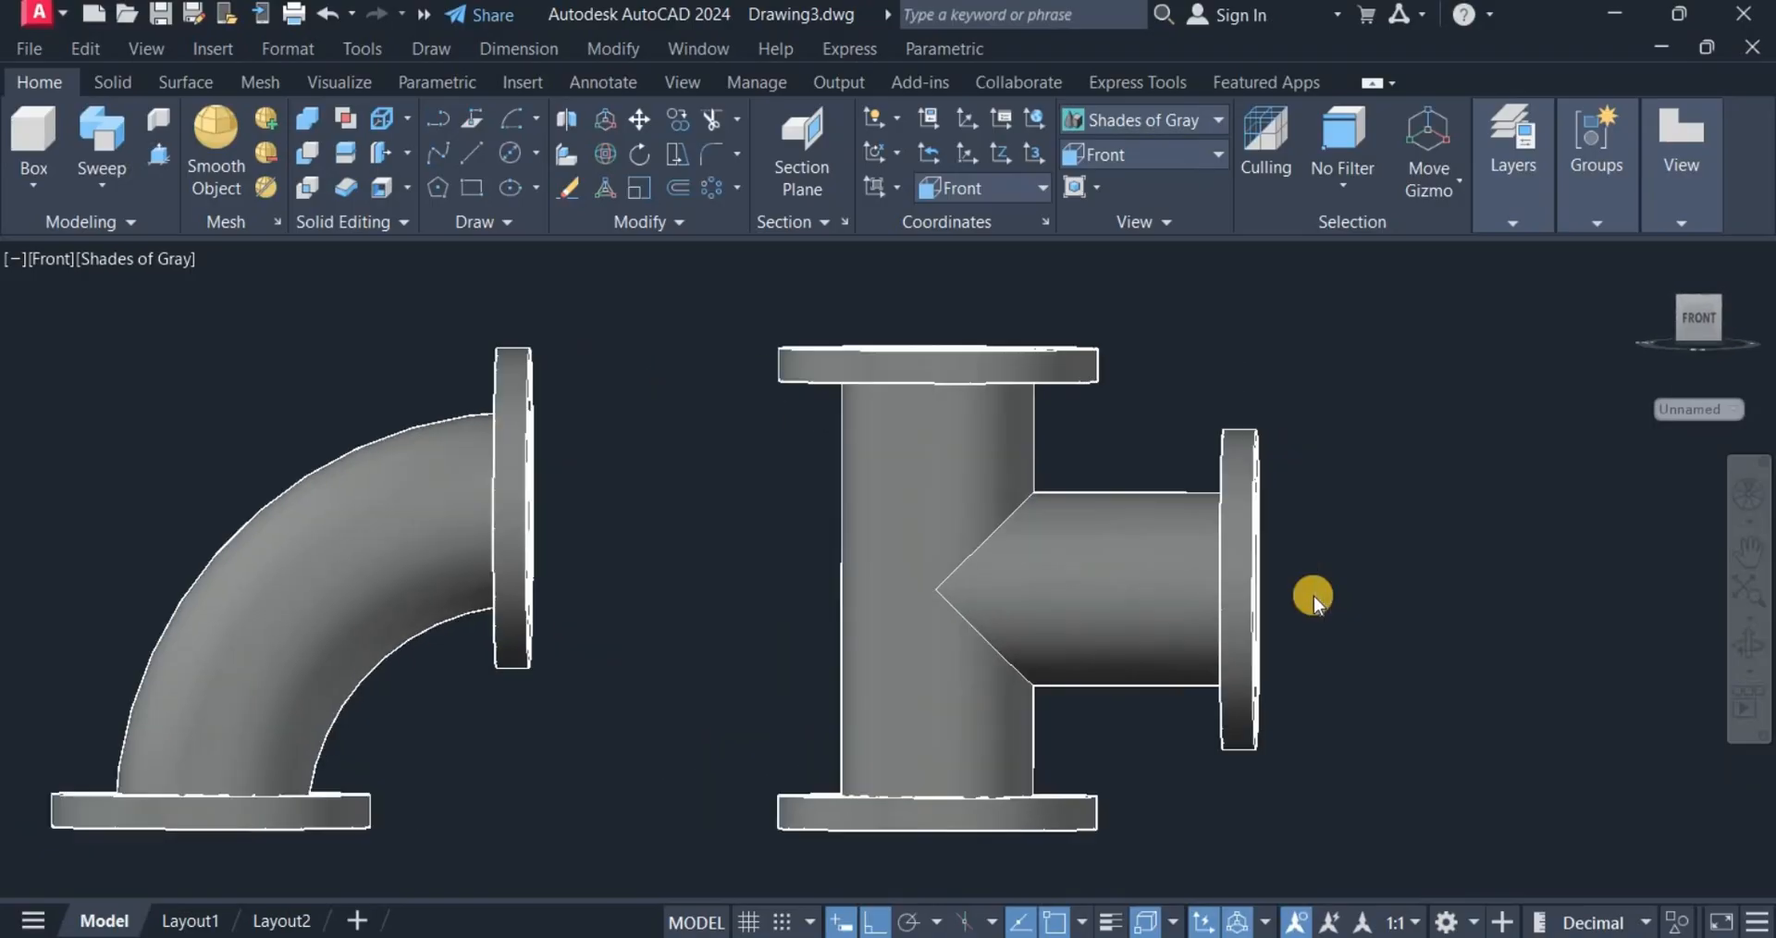
pyautogui.moveTo(1297, 595); pyautogui.dragTo(674, 584, button='middle')
pyautogui.scroll(-2, 731, 541)
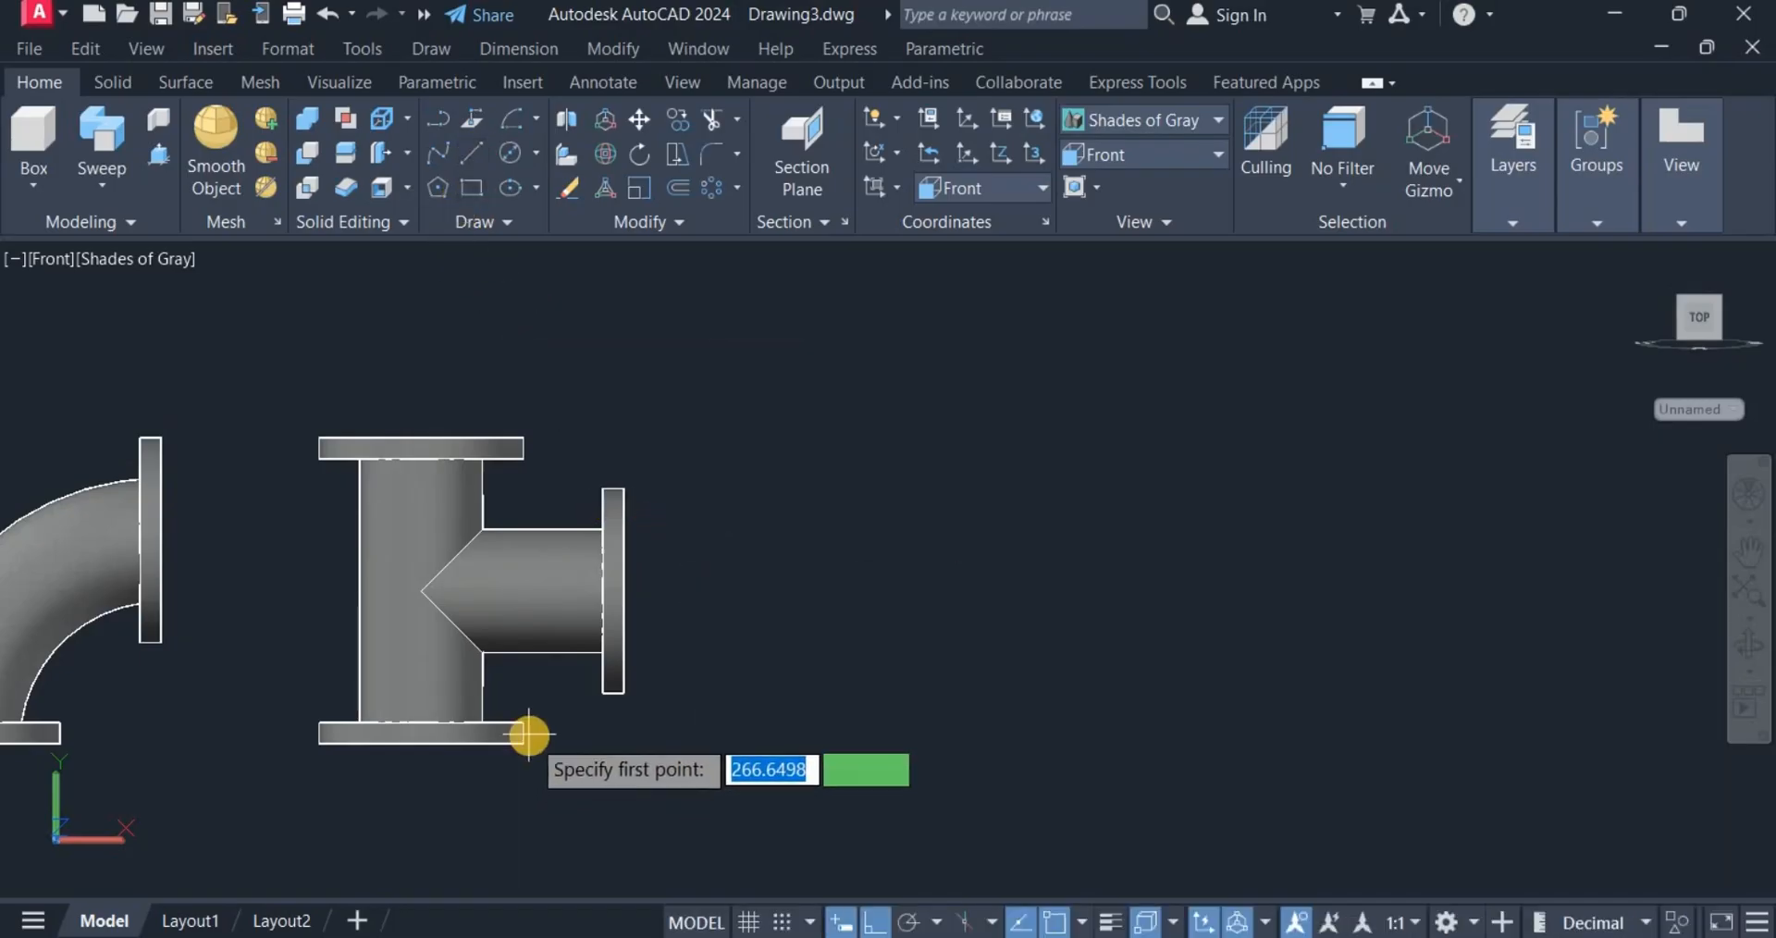
pyautogui.moveTo(522, 744)
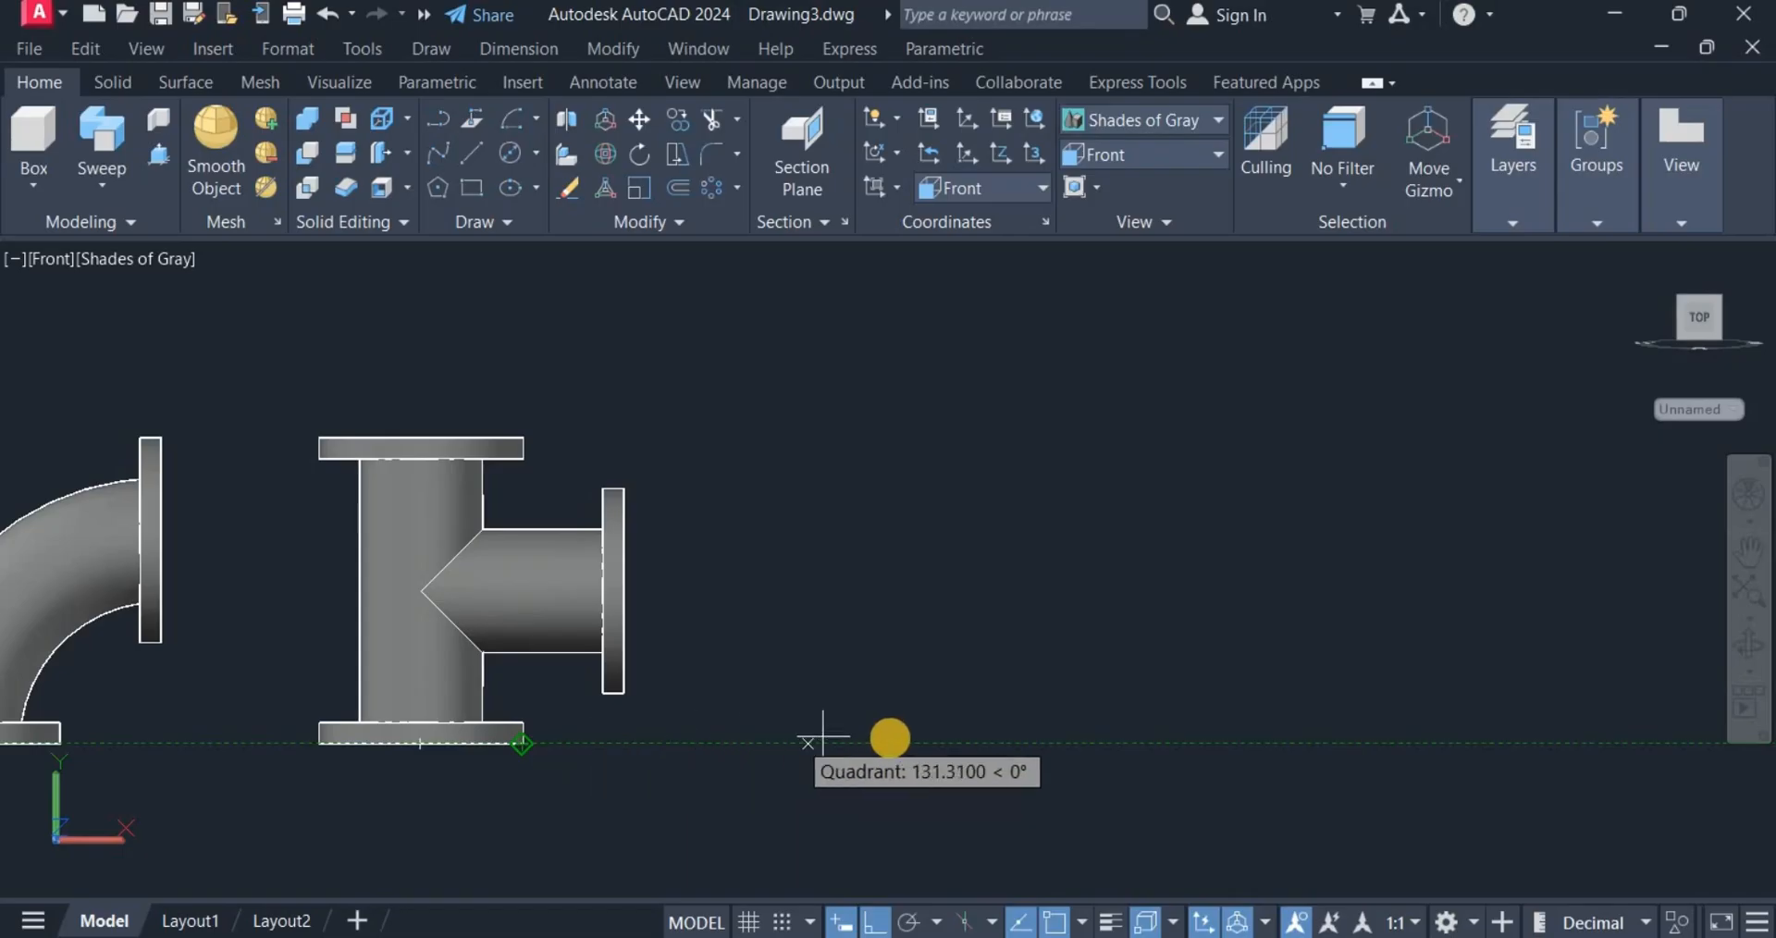
pyautogui.click(951, 743)
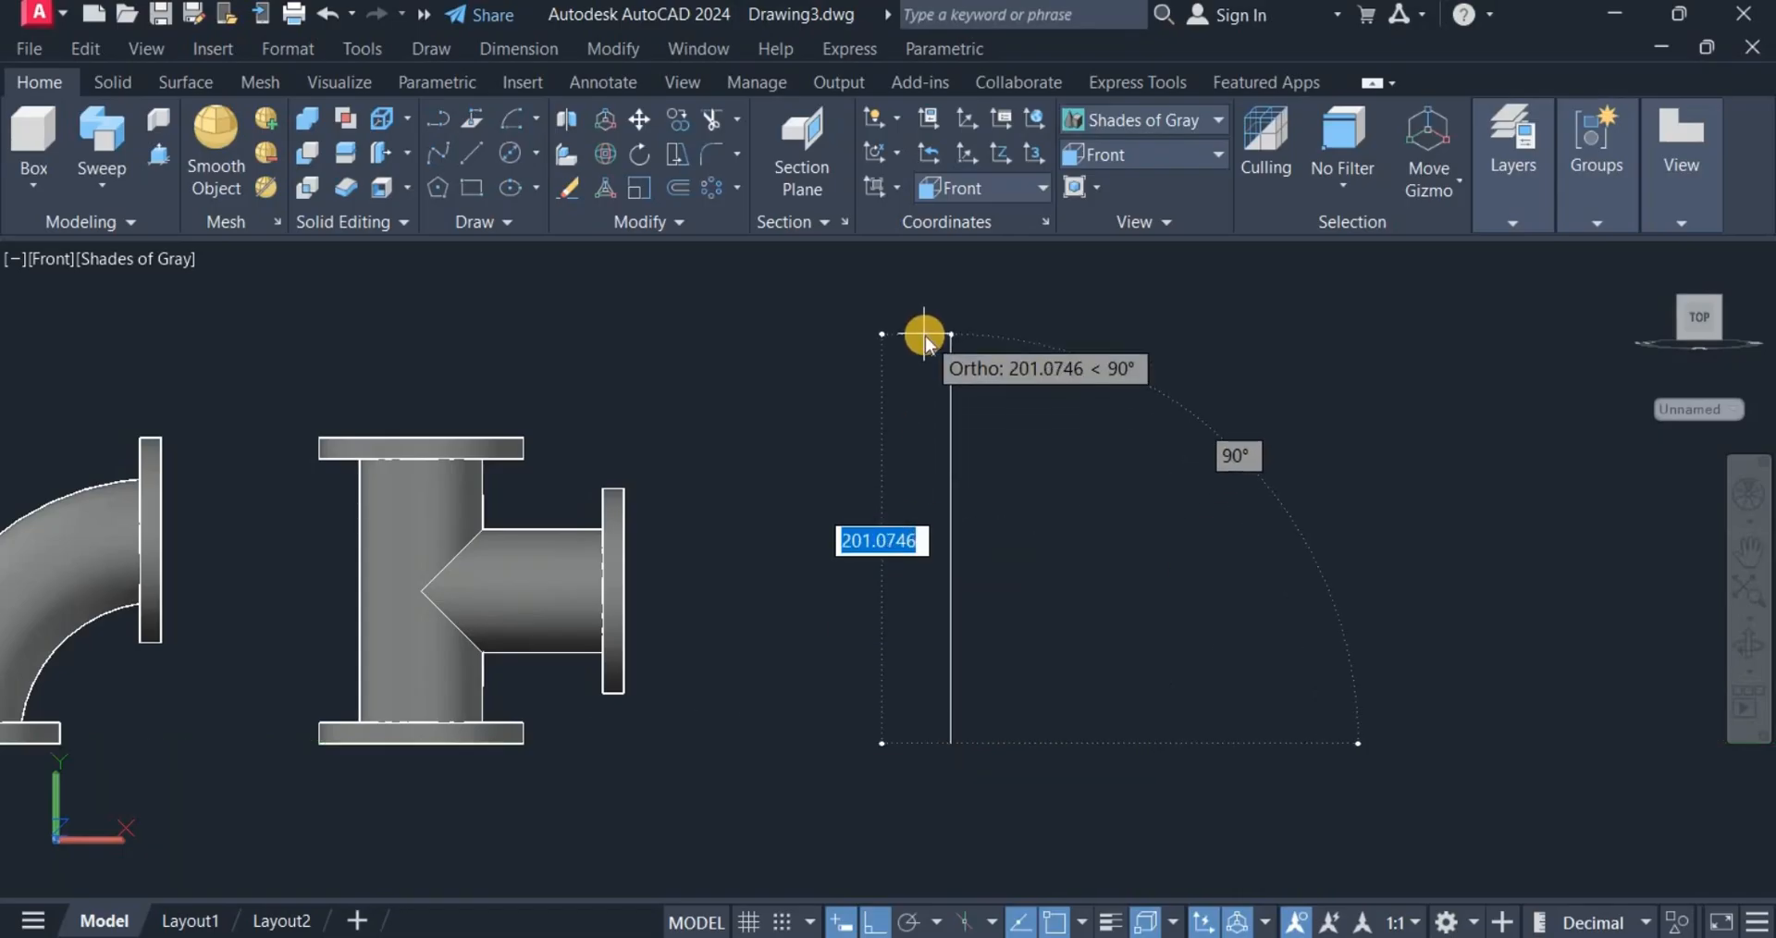
pyautogui.write('200')
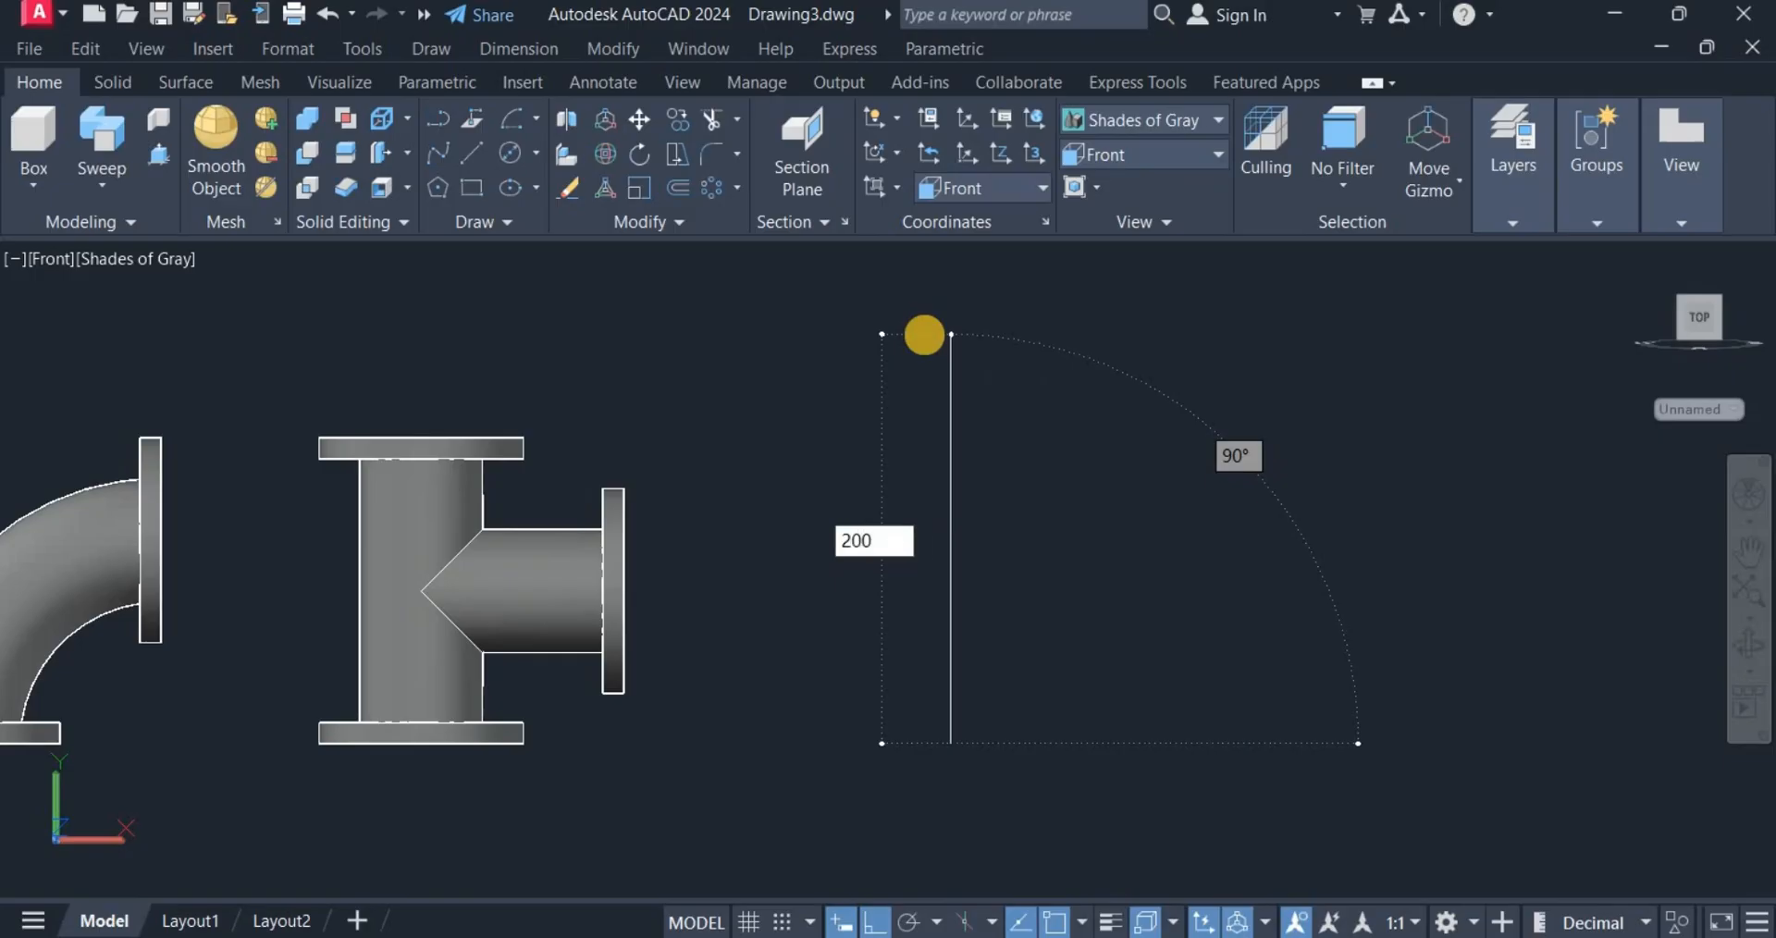
pyautogui.press('Return')
pyautogui.rightClick(1101, 361)
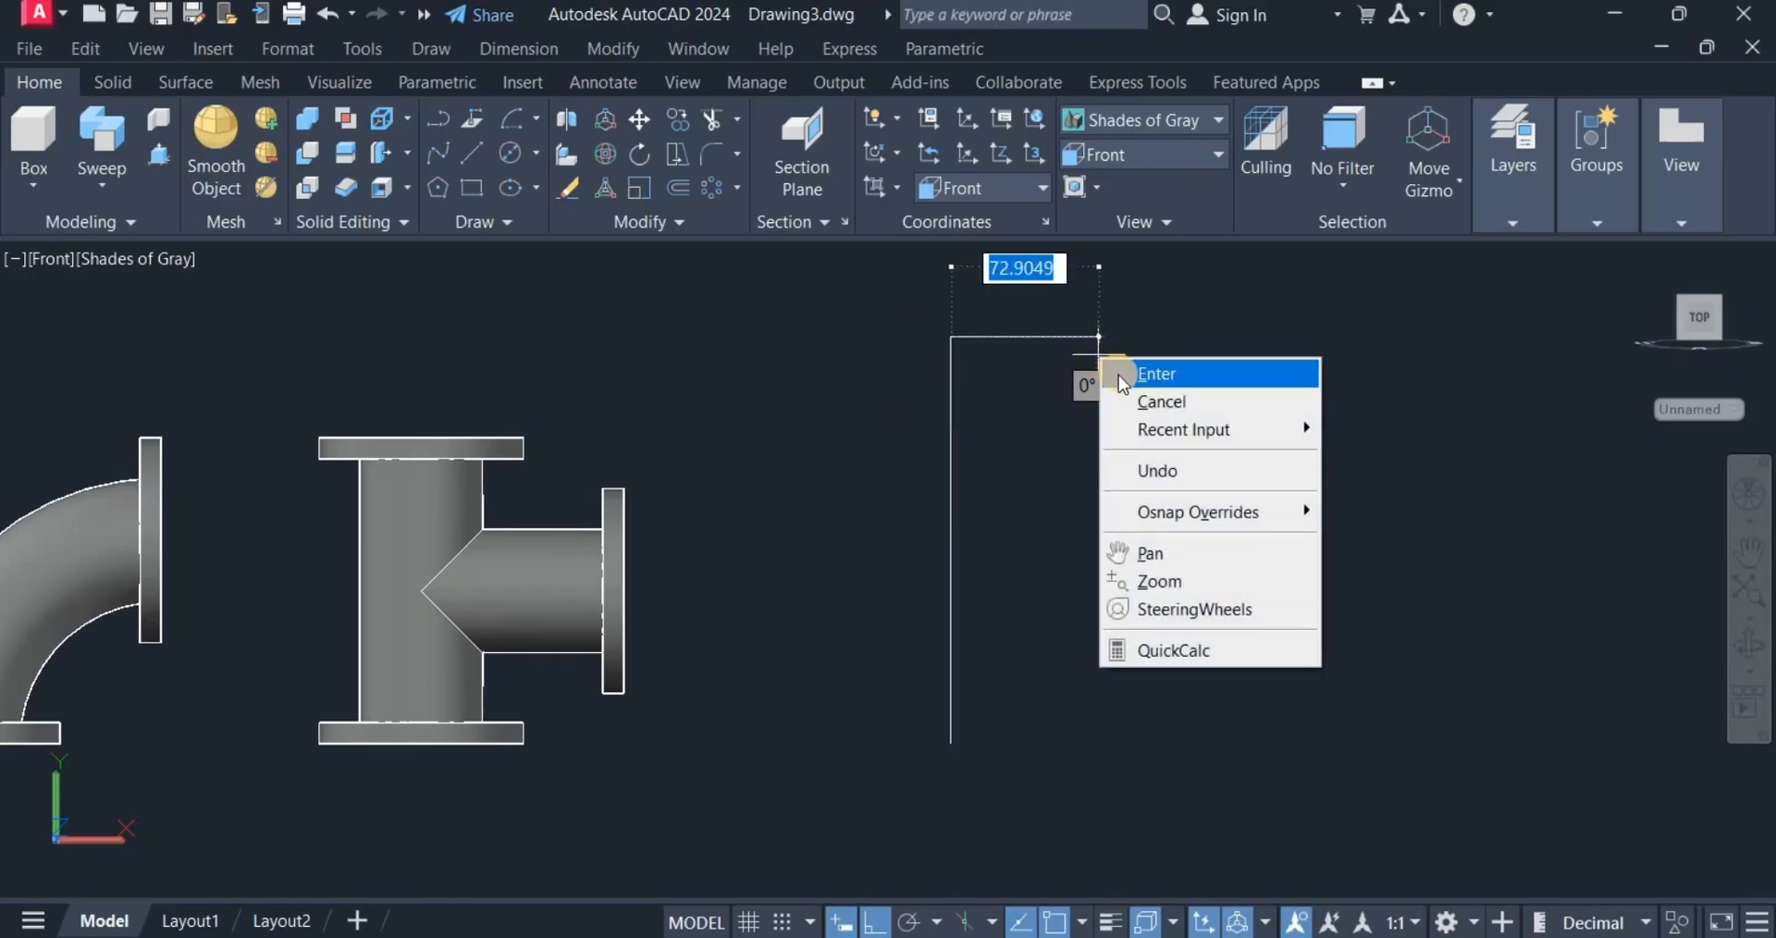
pyautogui.click(1121, 375)
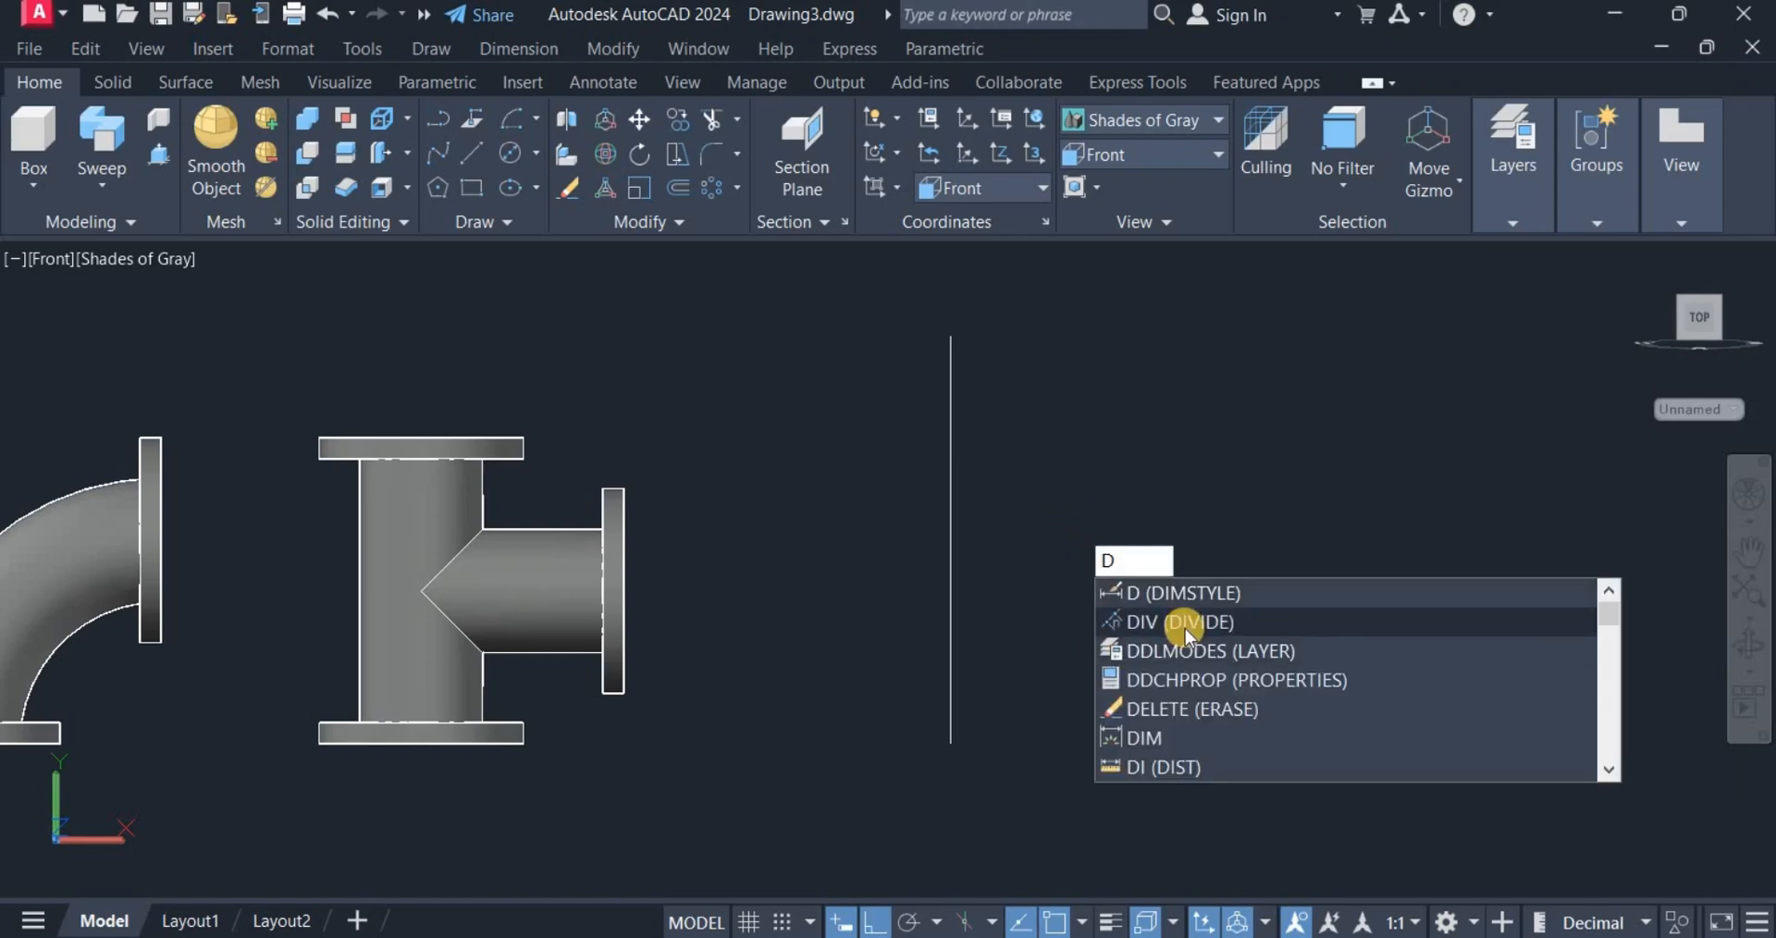
# Divide the 200 vertical line into 4 equal segments and check the division points.
pyautogui.click(1180, 625)
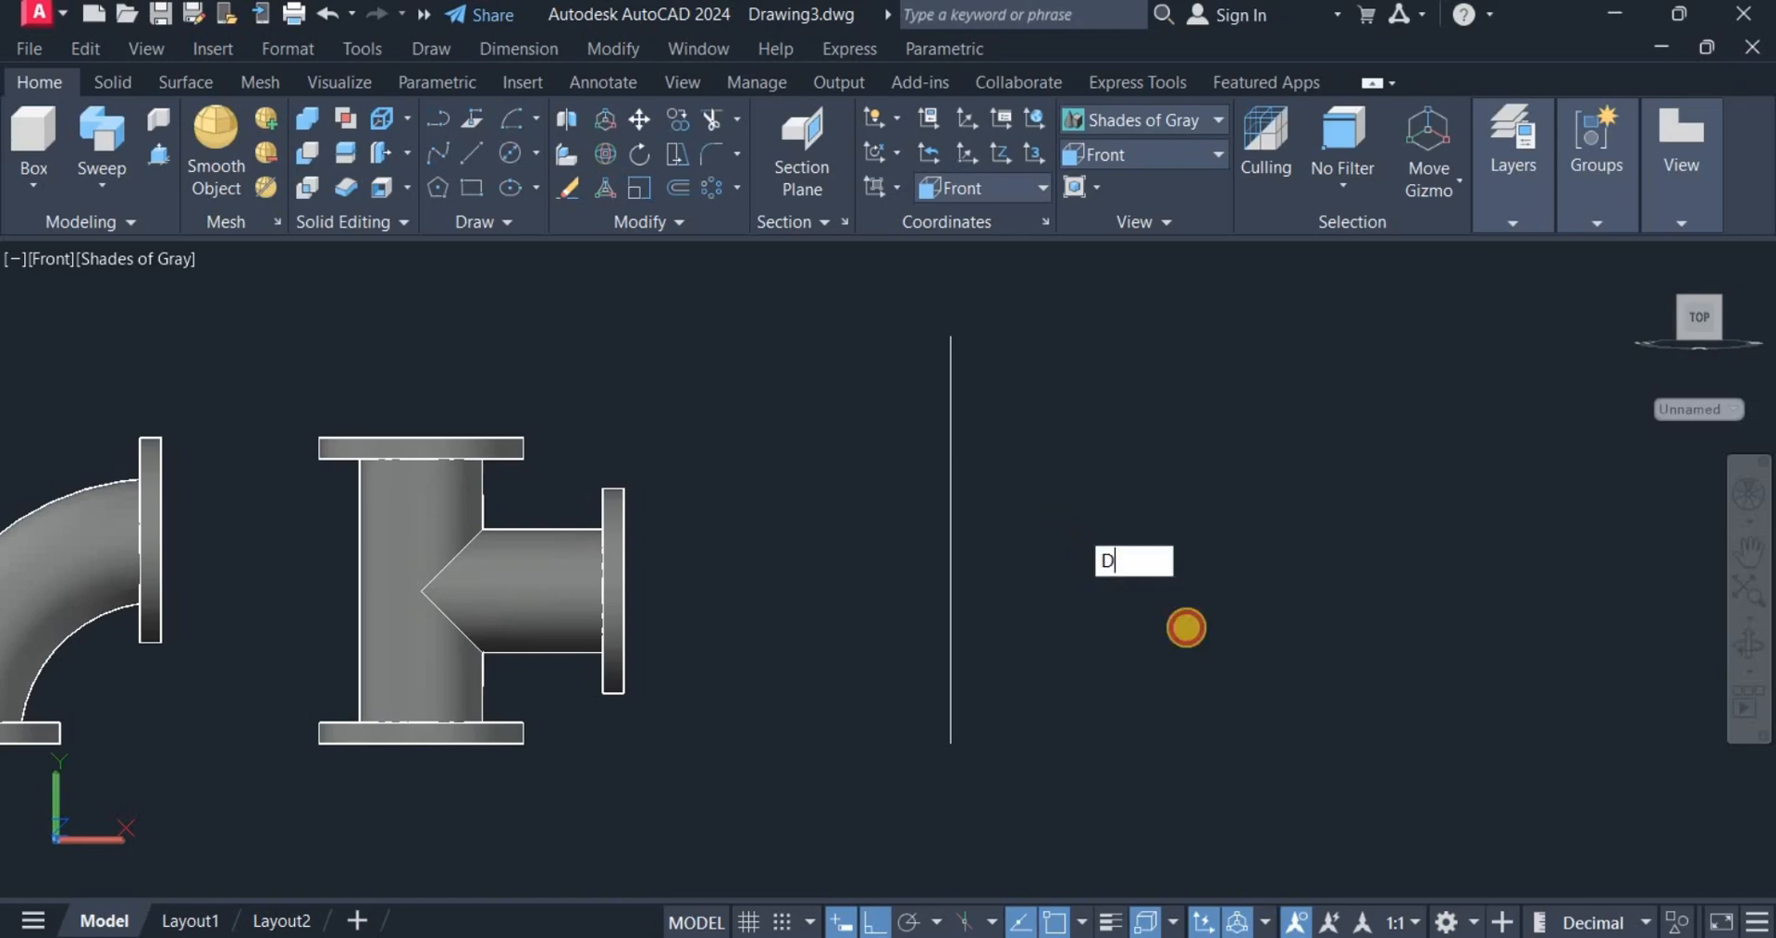
pyautogui.click(951, 503)
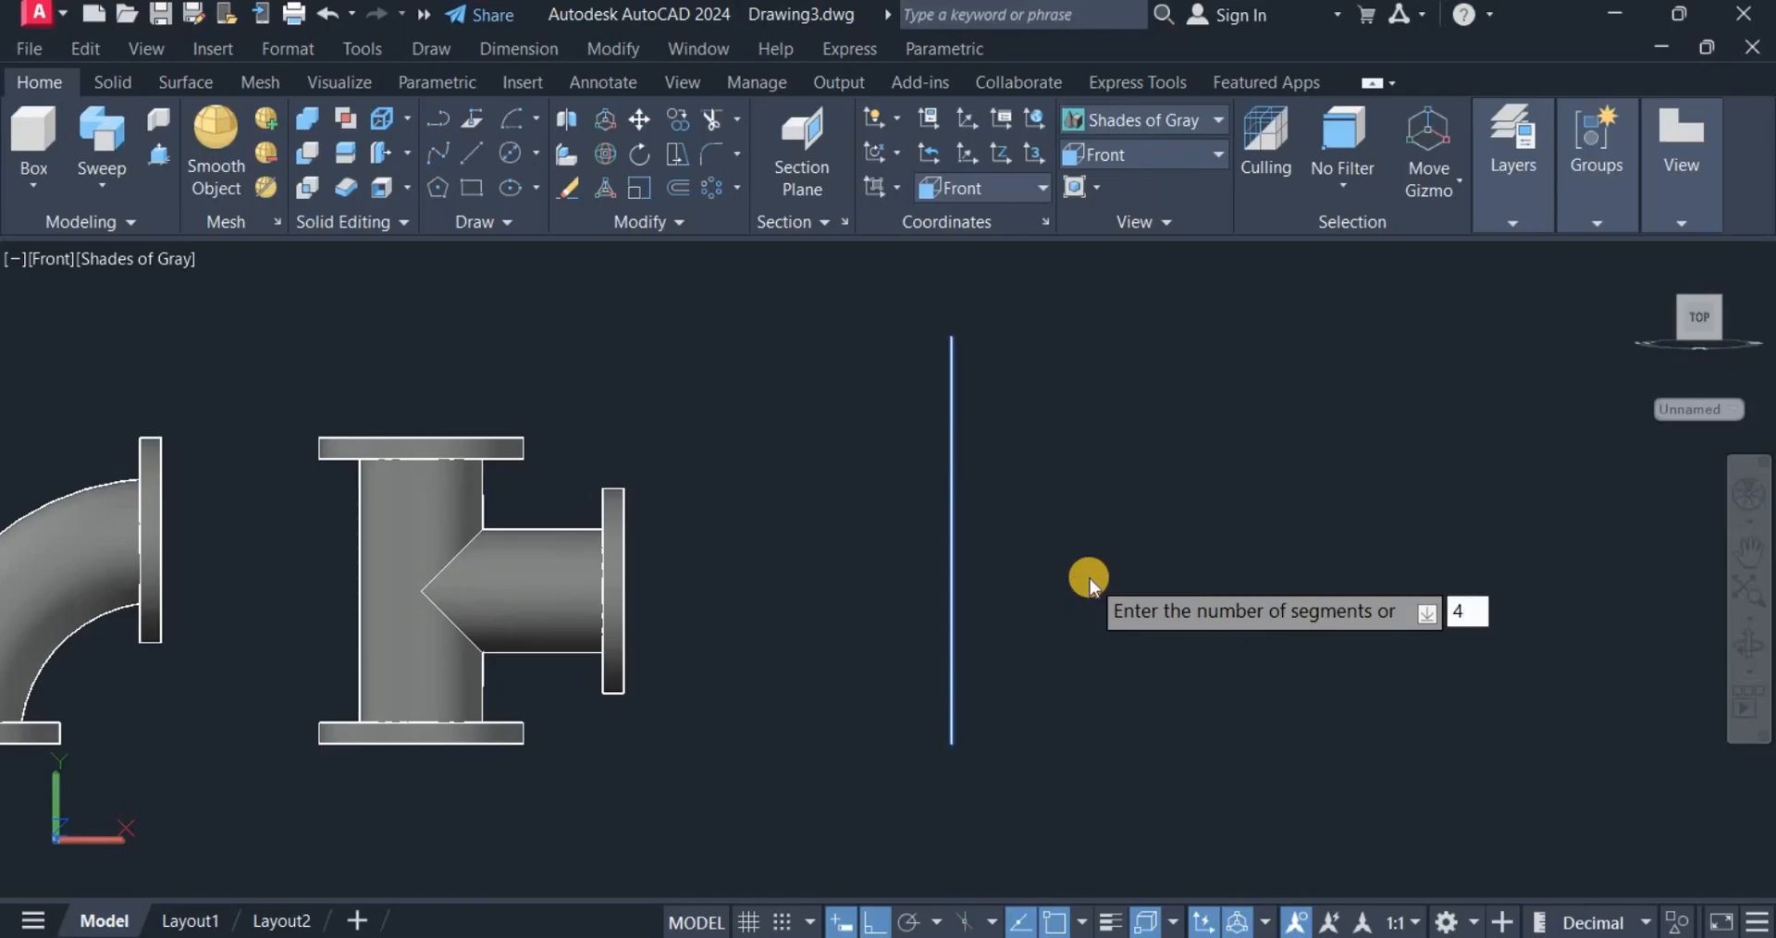
pyautogui.press('Return')
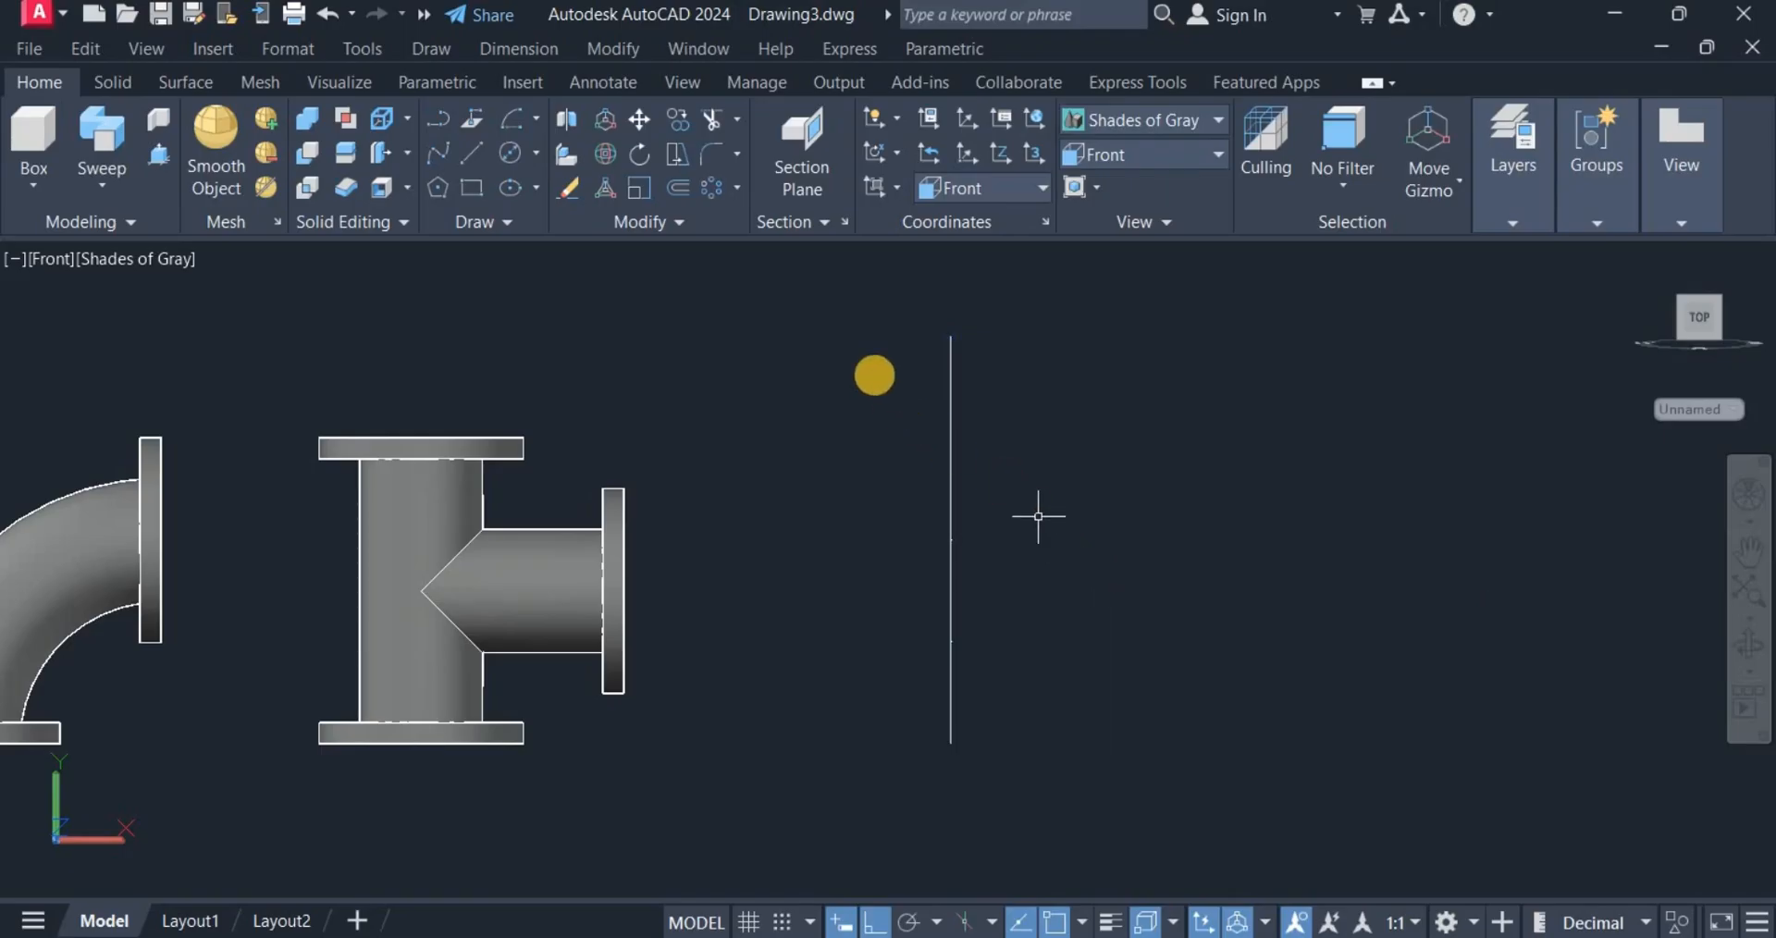
pyautogui.click(886, 325)
pyautogui.click(1068, 804)
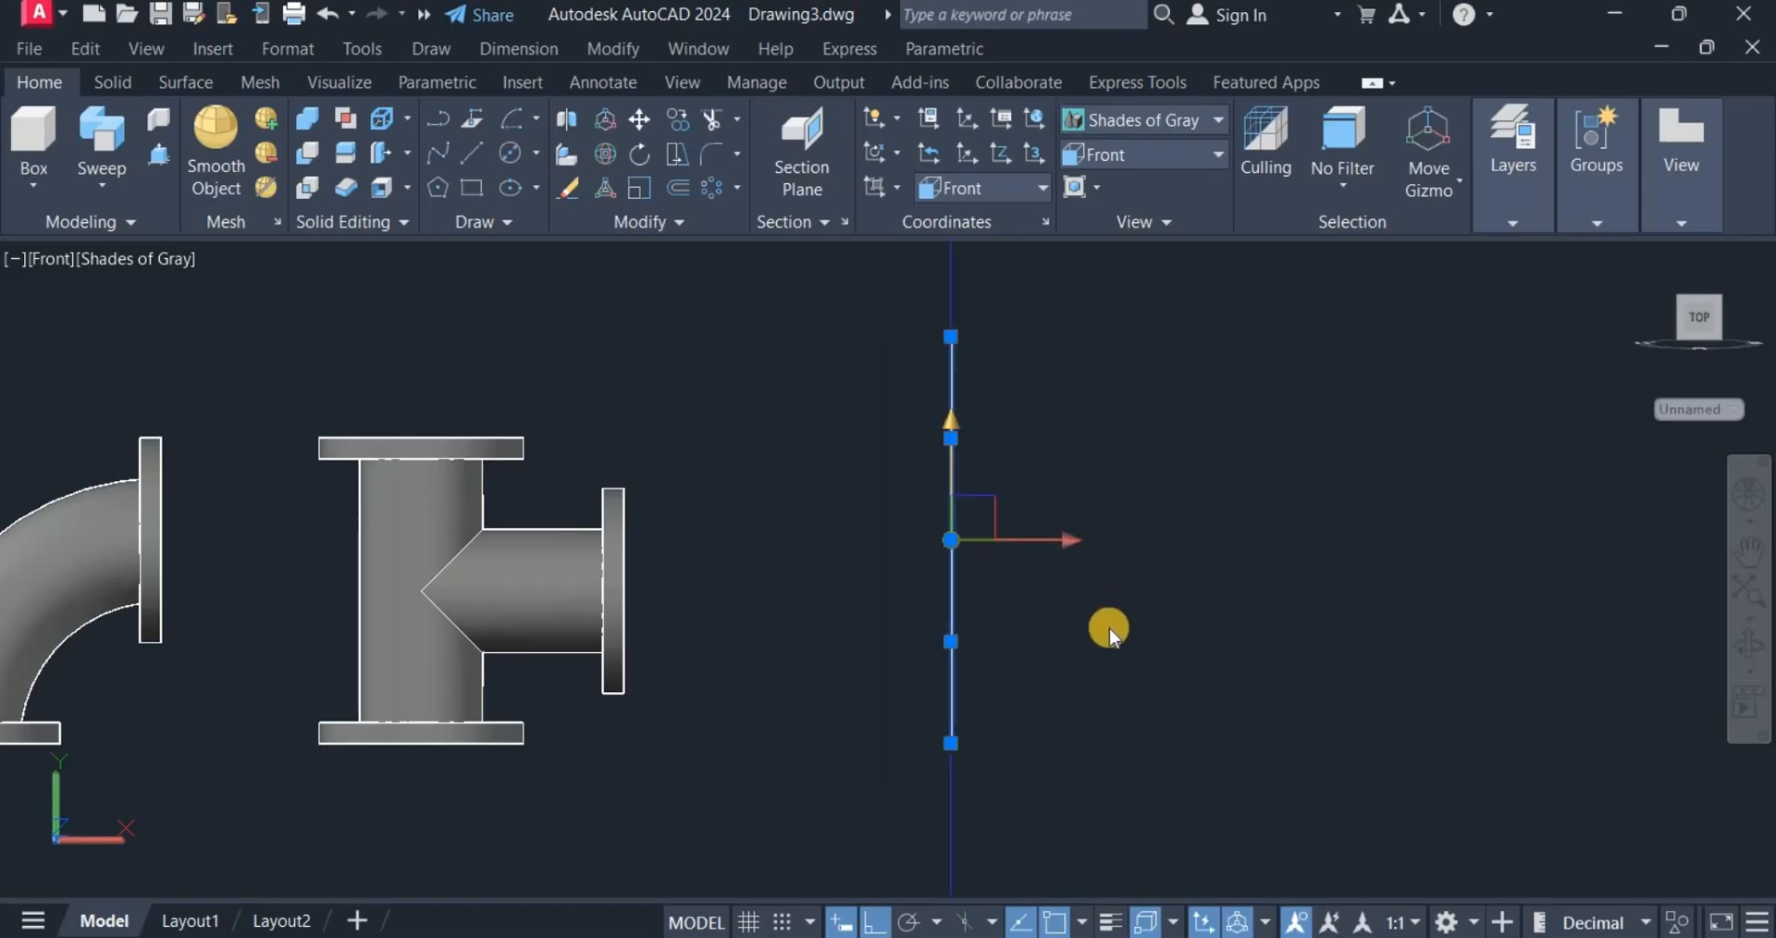
pyautogui.press('Escape')
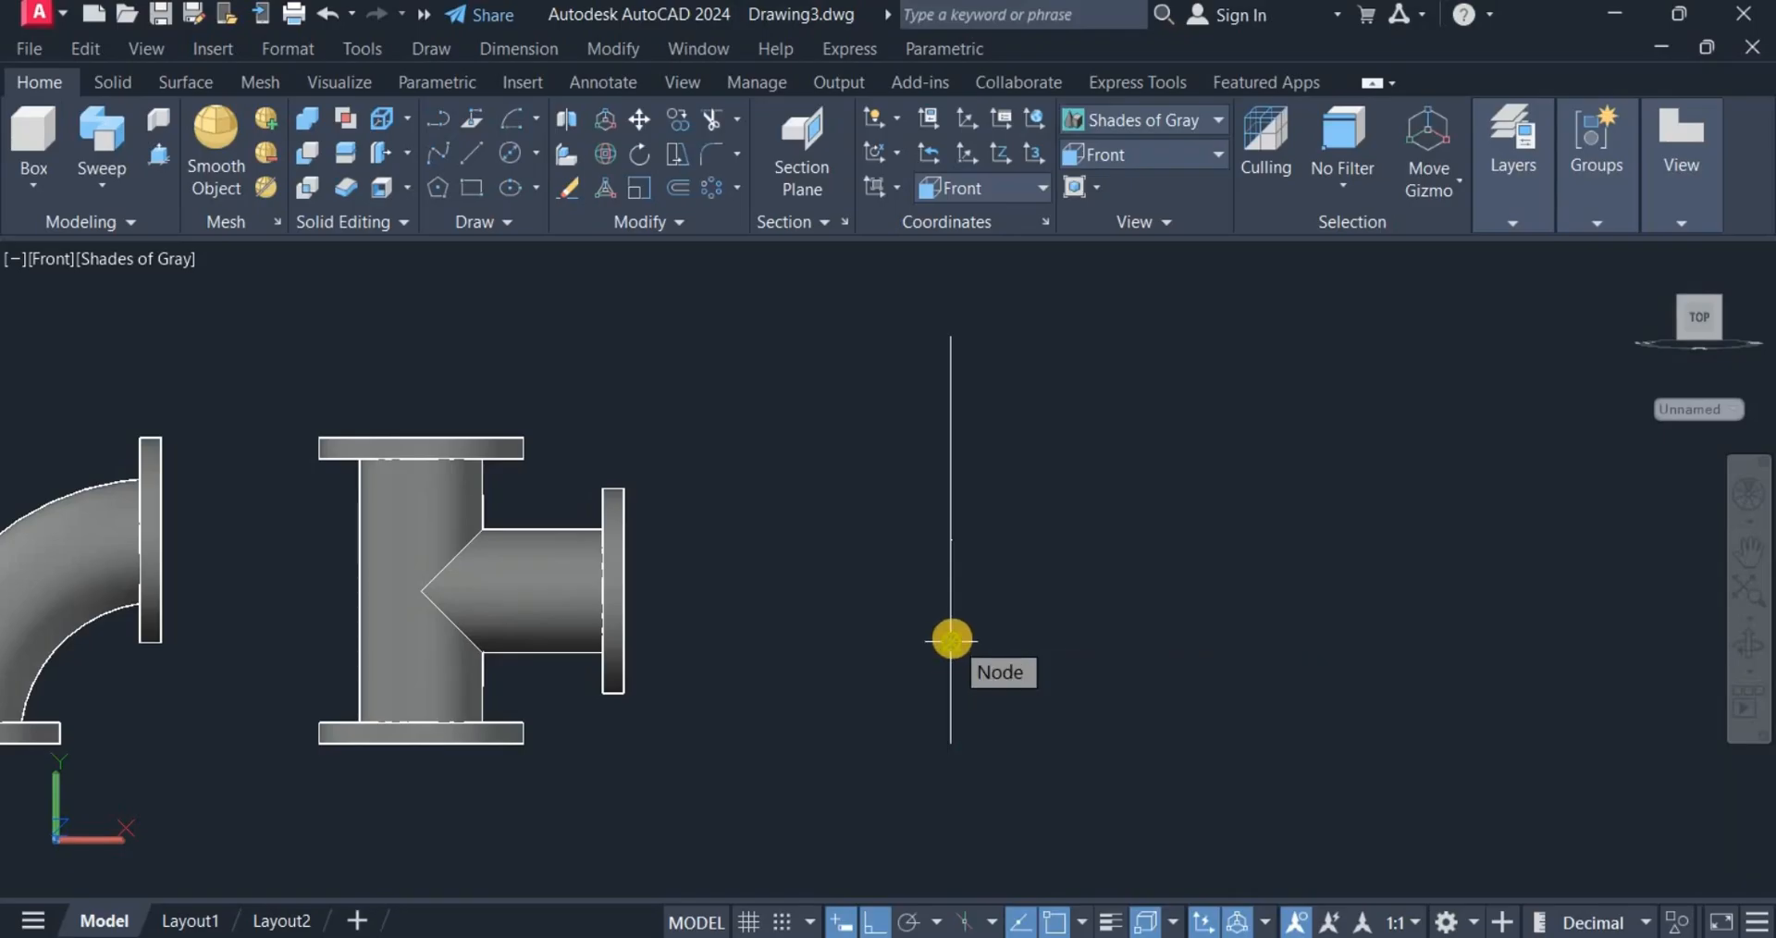
# Draw a 150 line at 45° up from the lowest division point on the vertical line.
pyautogui.click(952, 638)
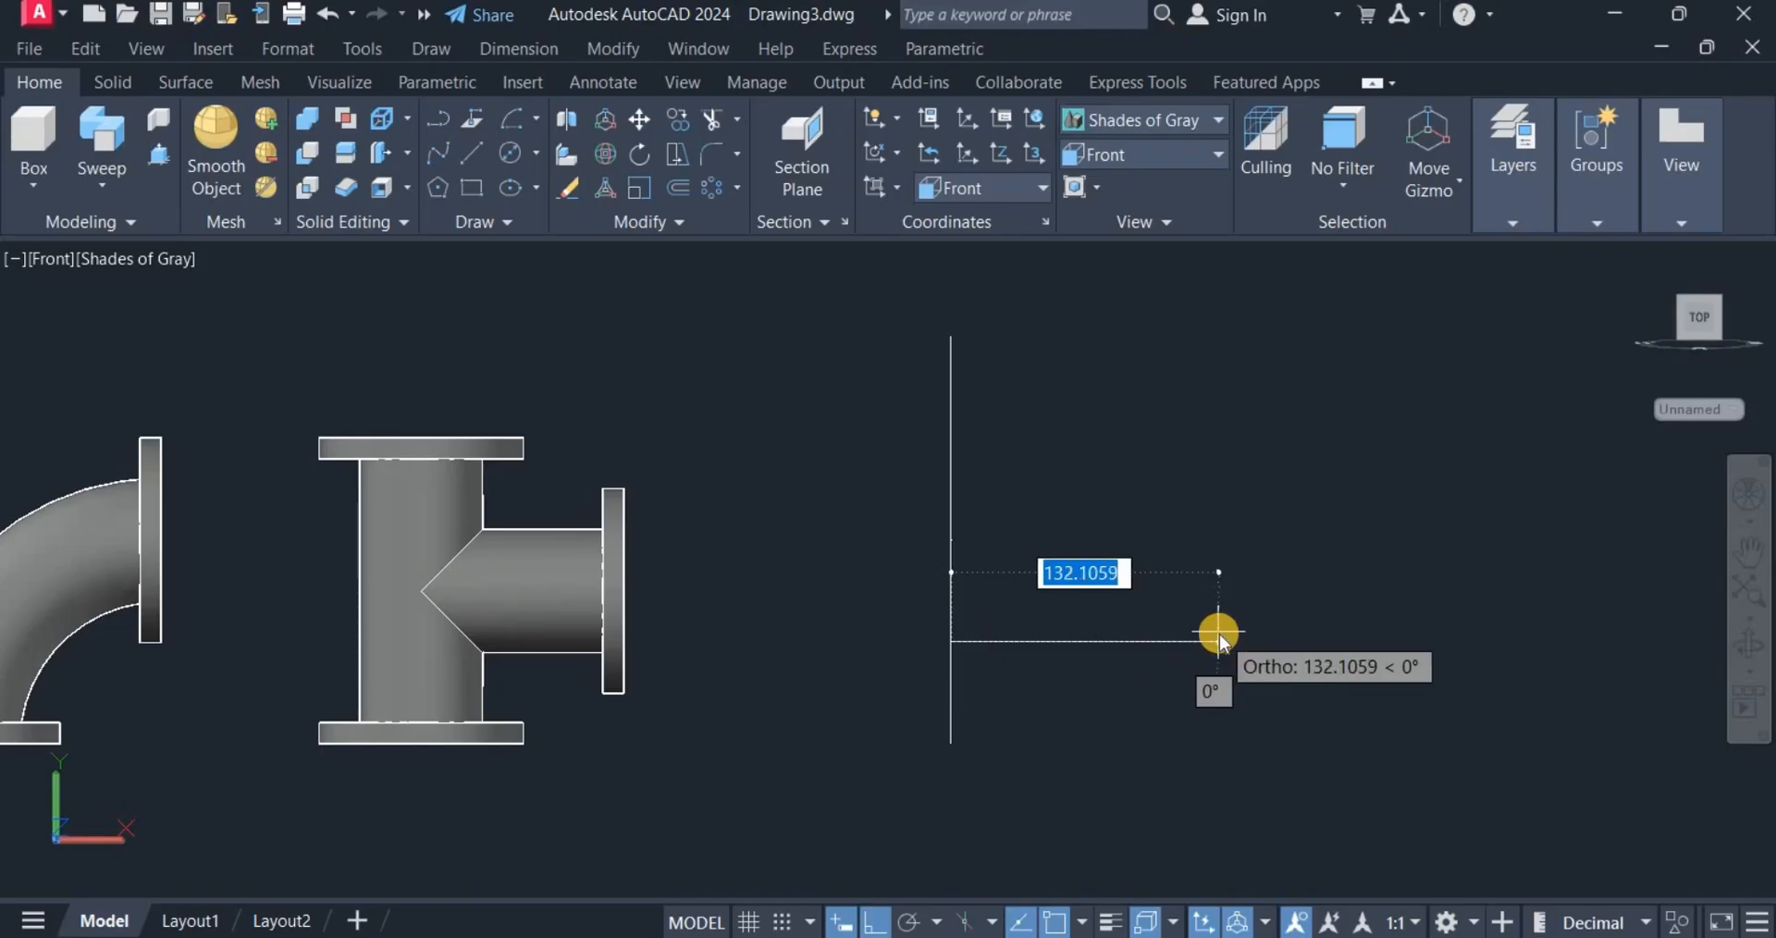
pyautogui.write('150')
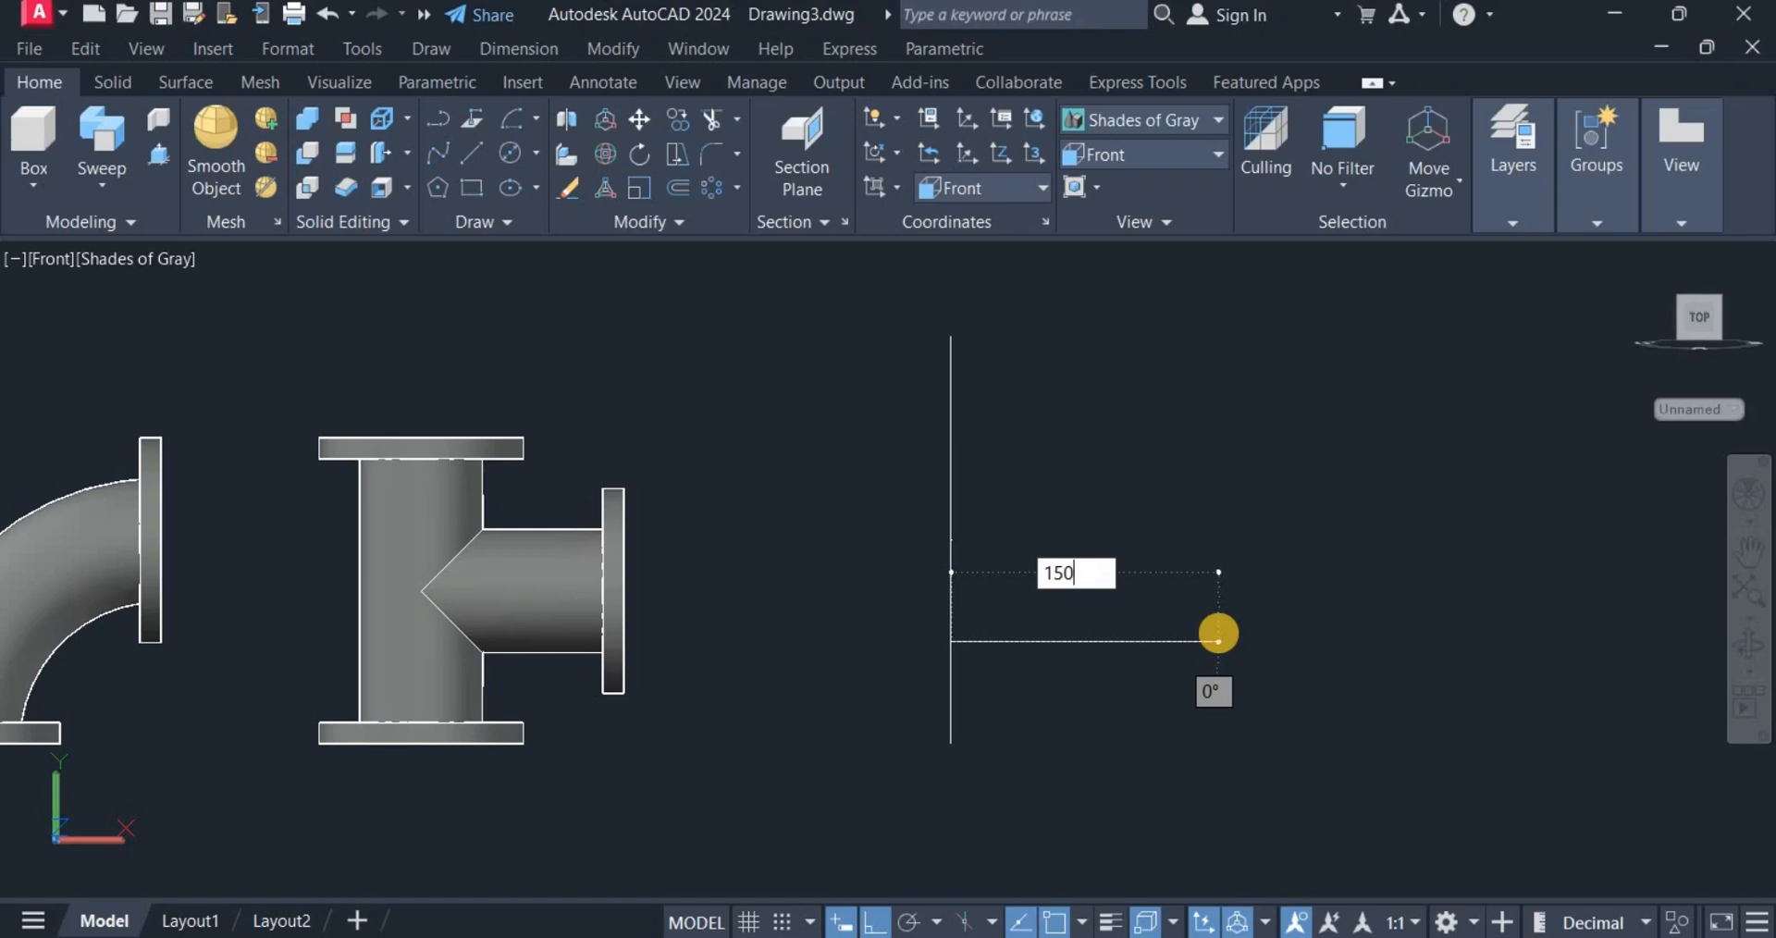
pyautogui.press('Tab')
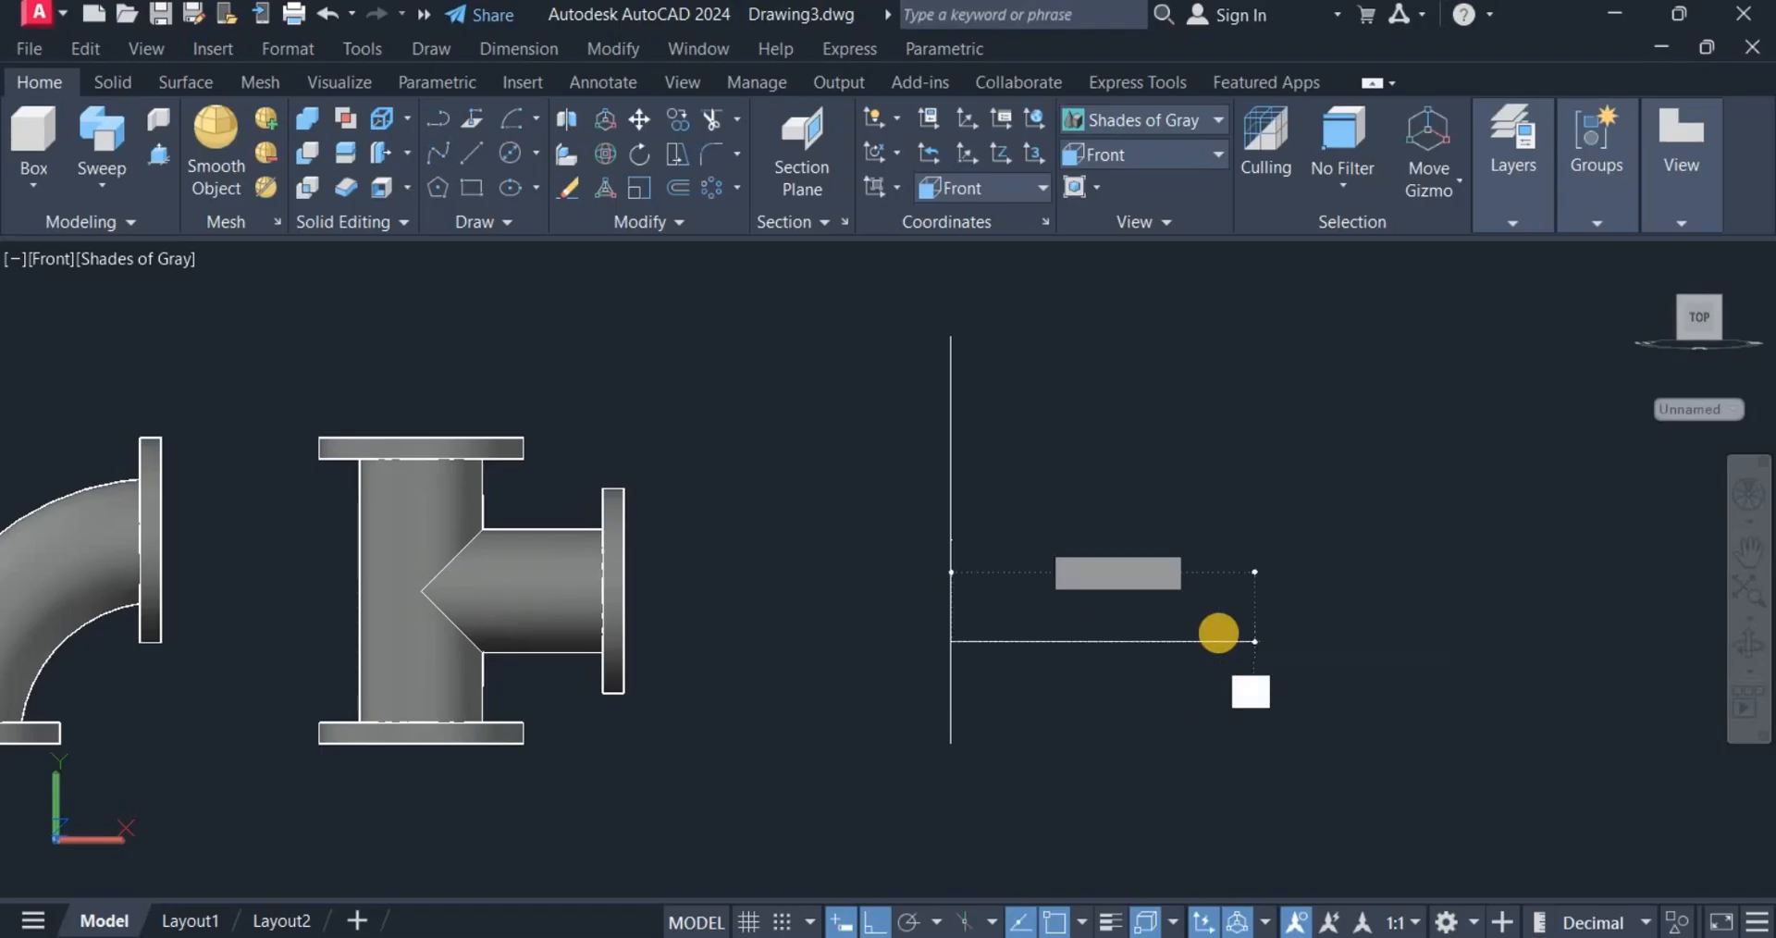
pyautogui.write('45')
pyautogui.press('Return')
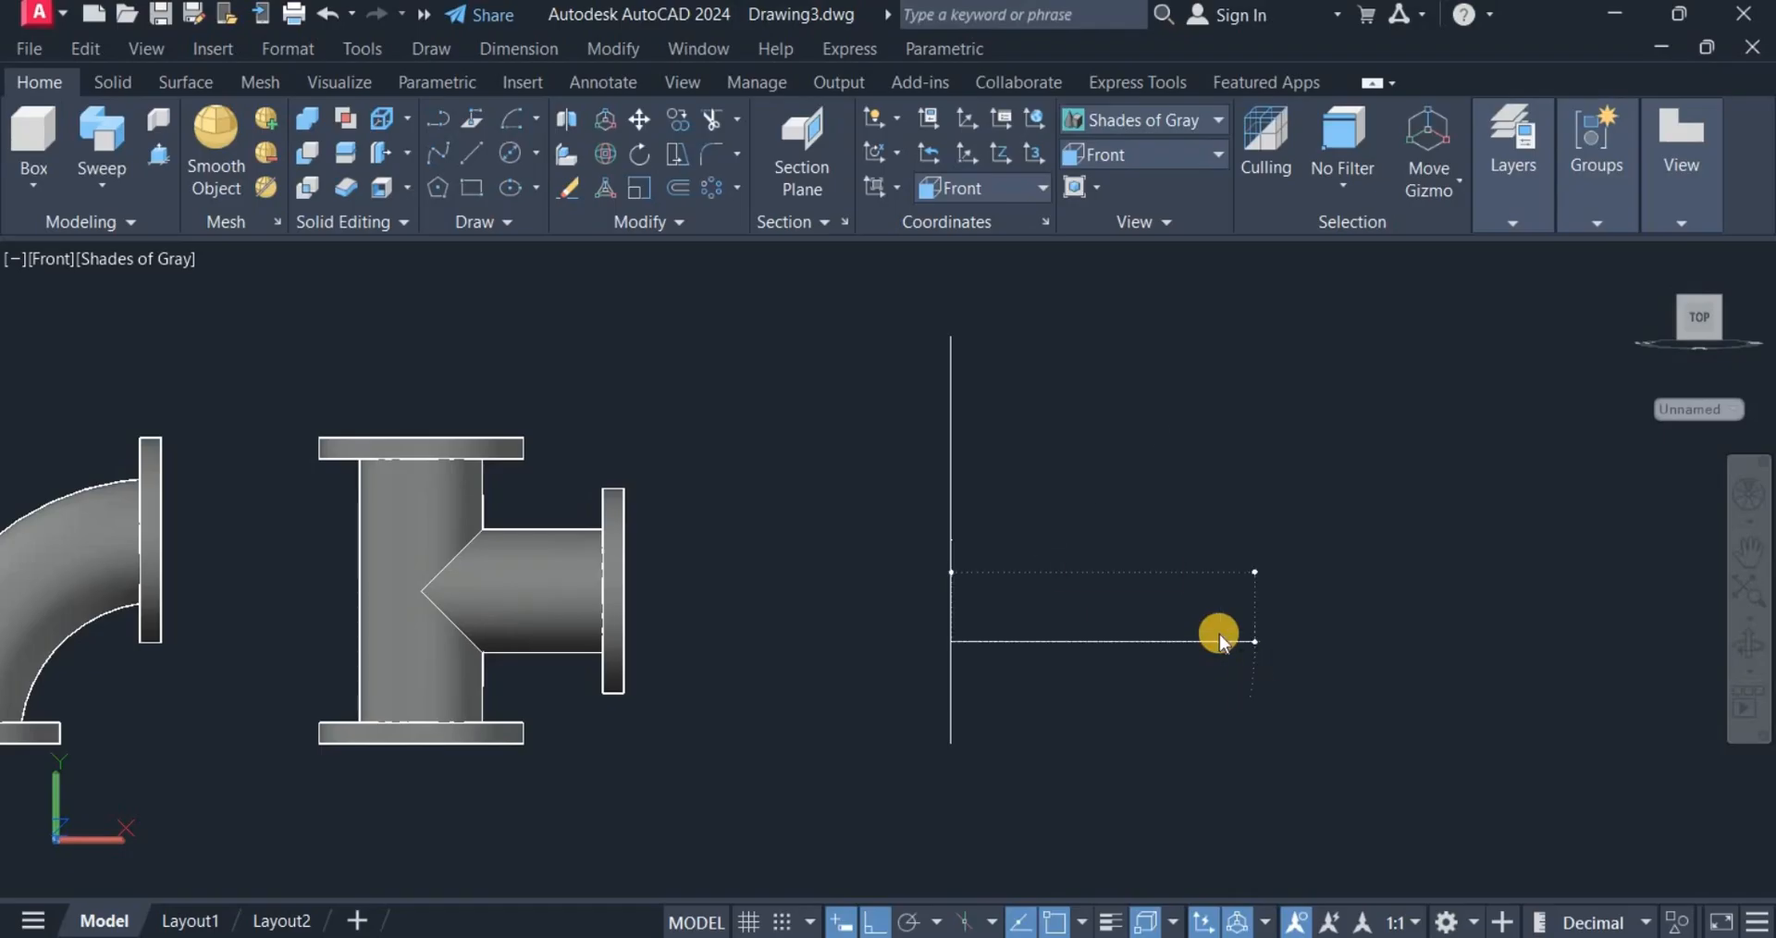
pyautogui.rightClick(1261, 544)
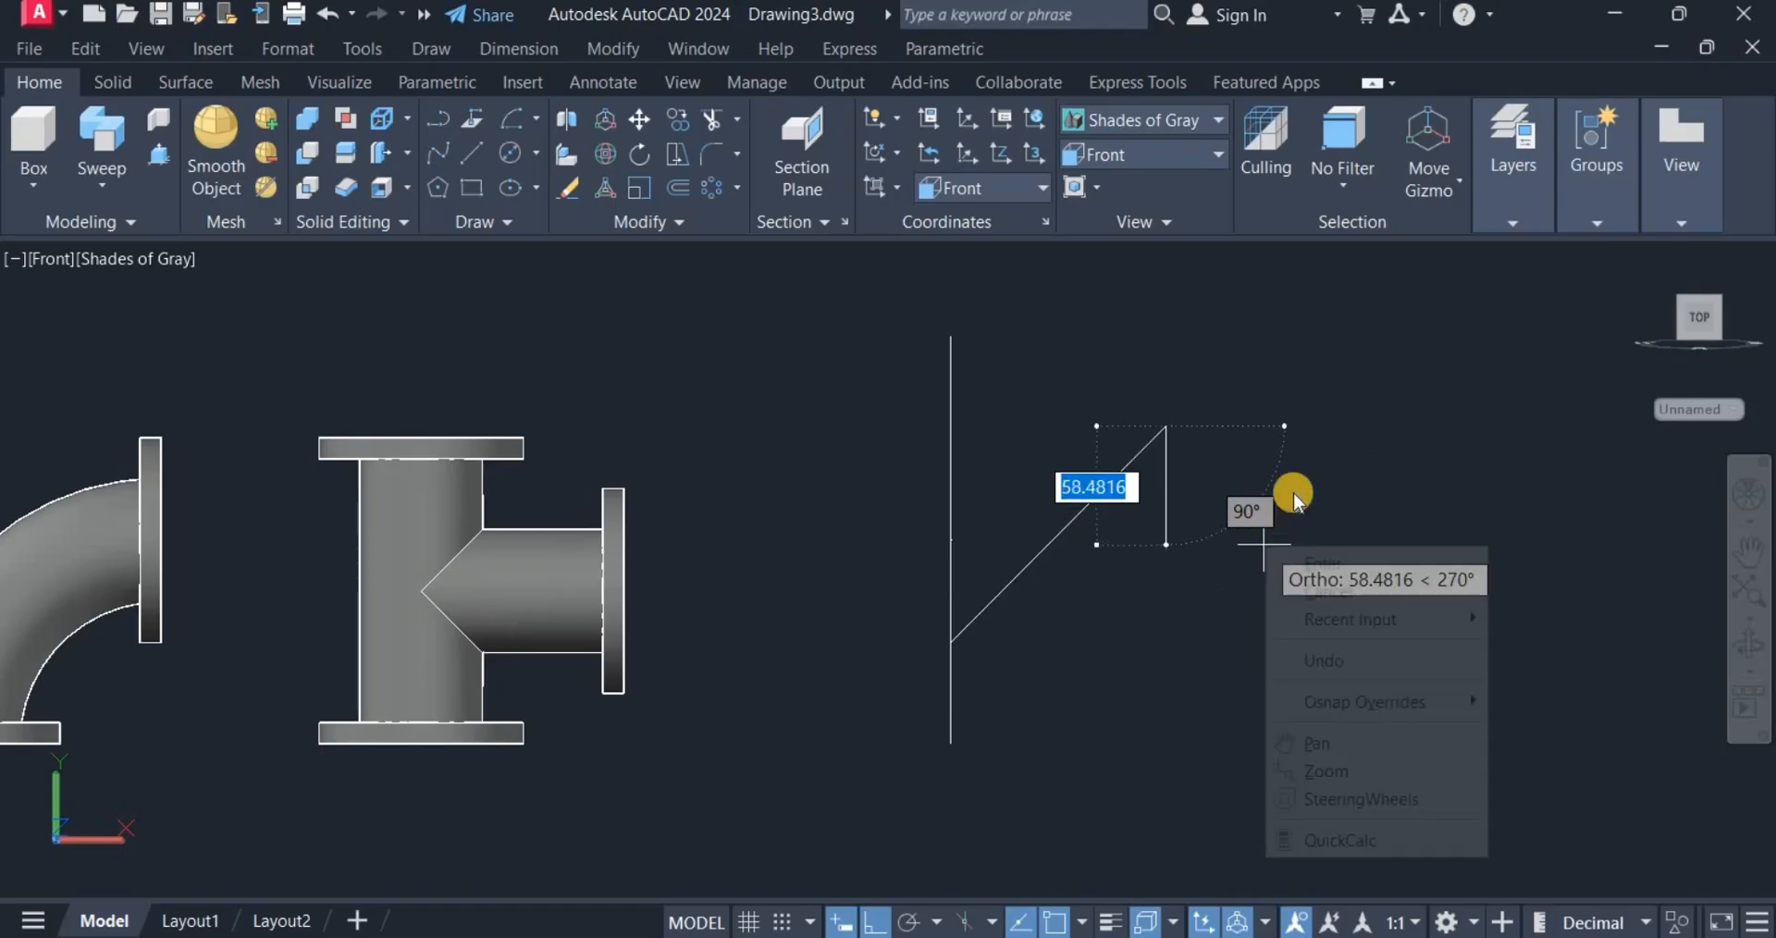
pyautogui.click(1311, 560)
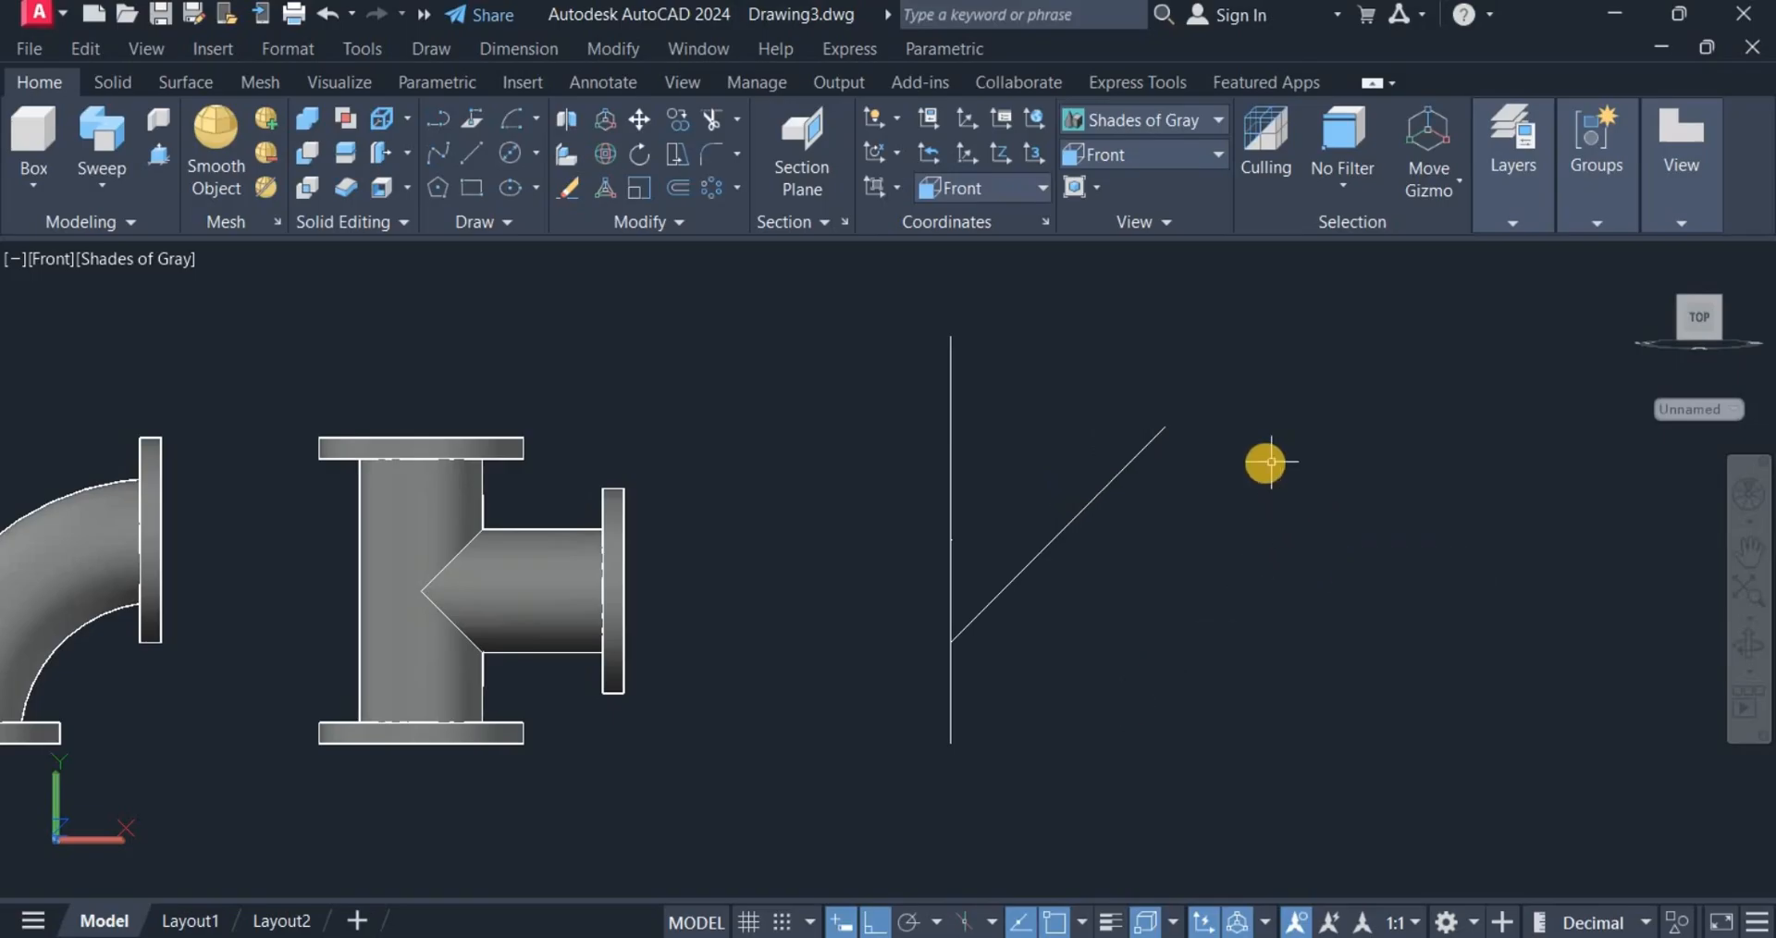
# Draw a circle of diameter 60 in the empty space beyond the inclined line.
pyautogui.click(533, 155)
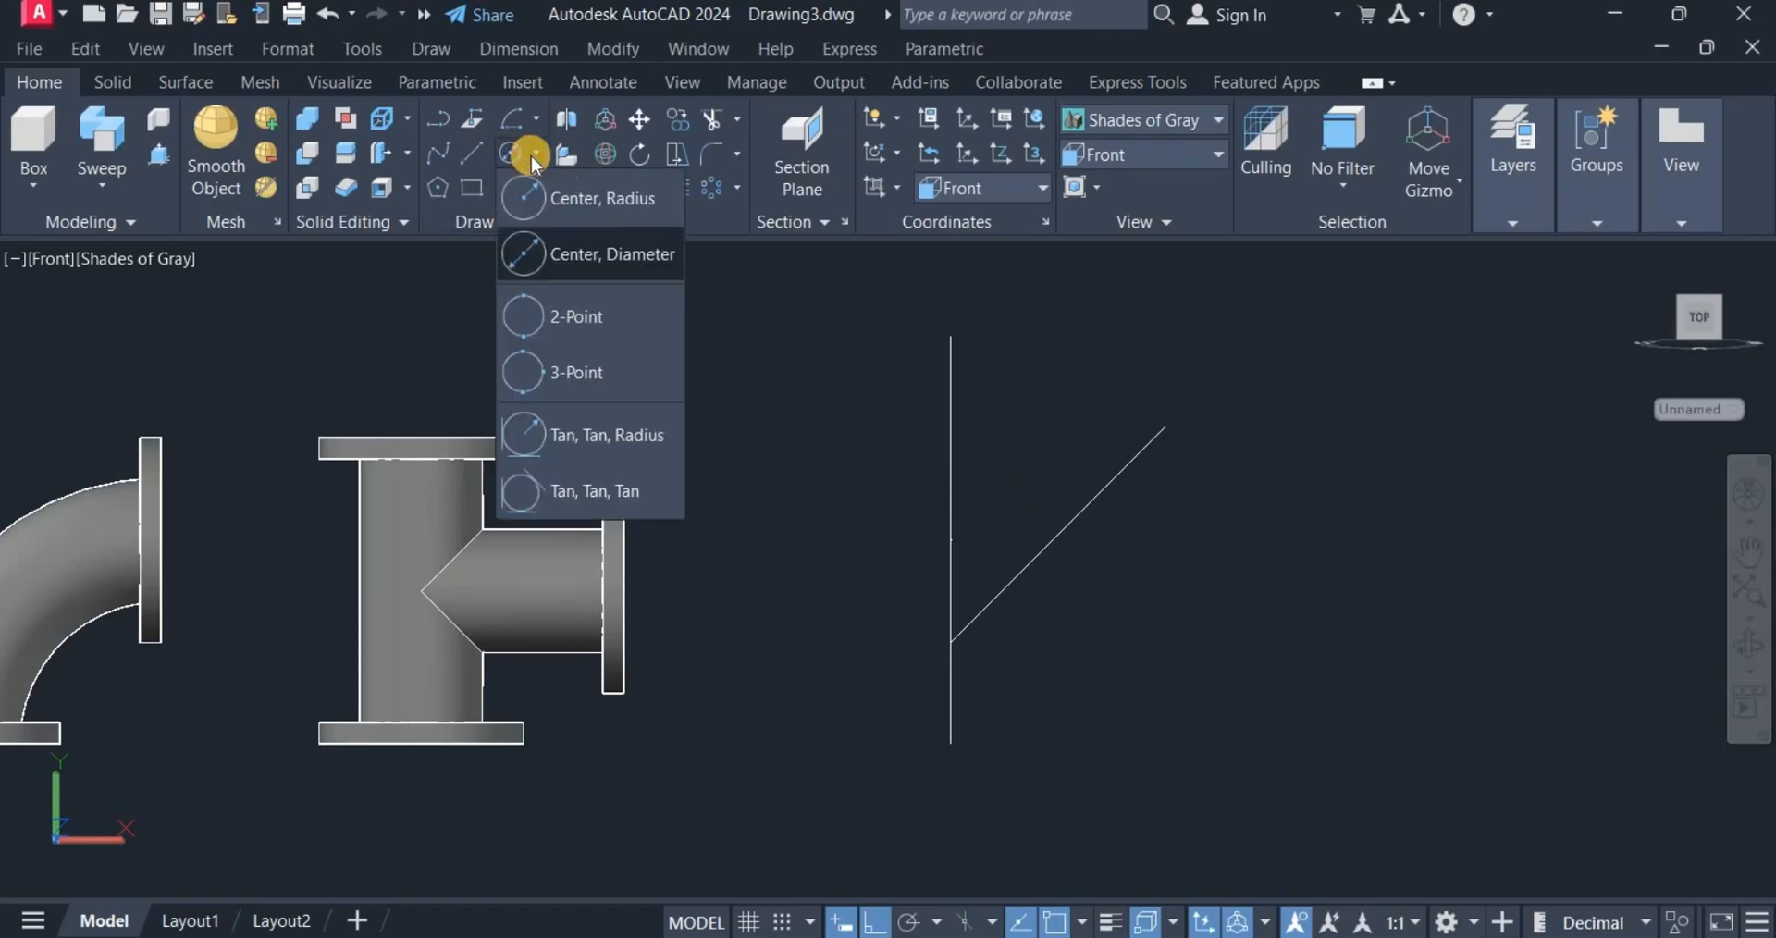
pyautogui.click(592, 259)
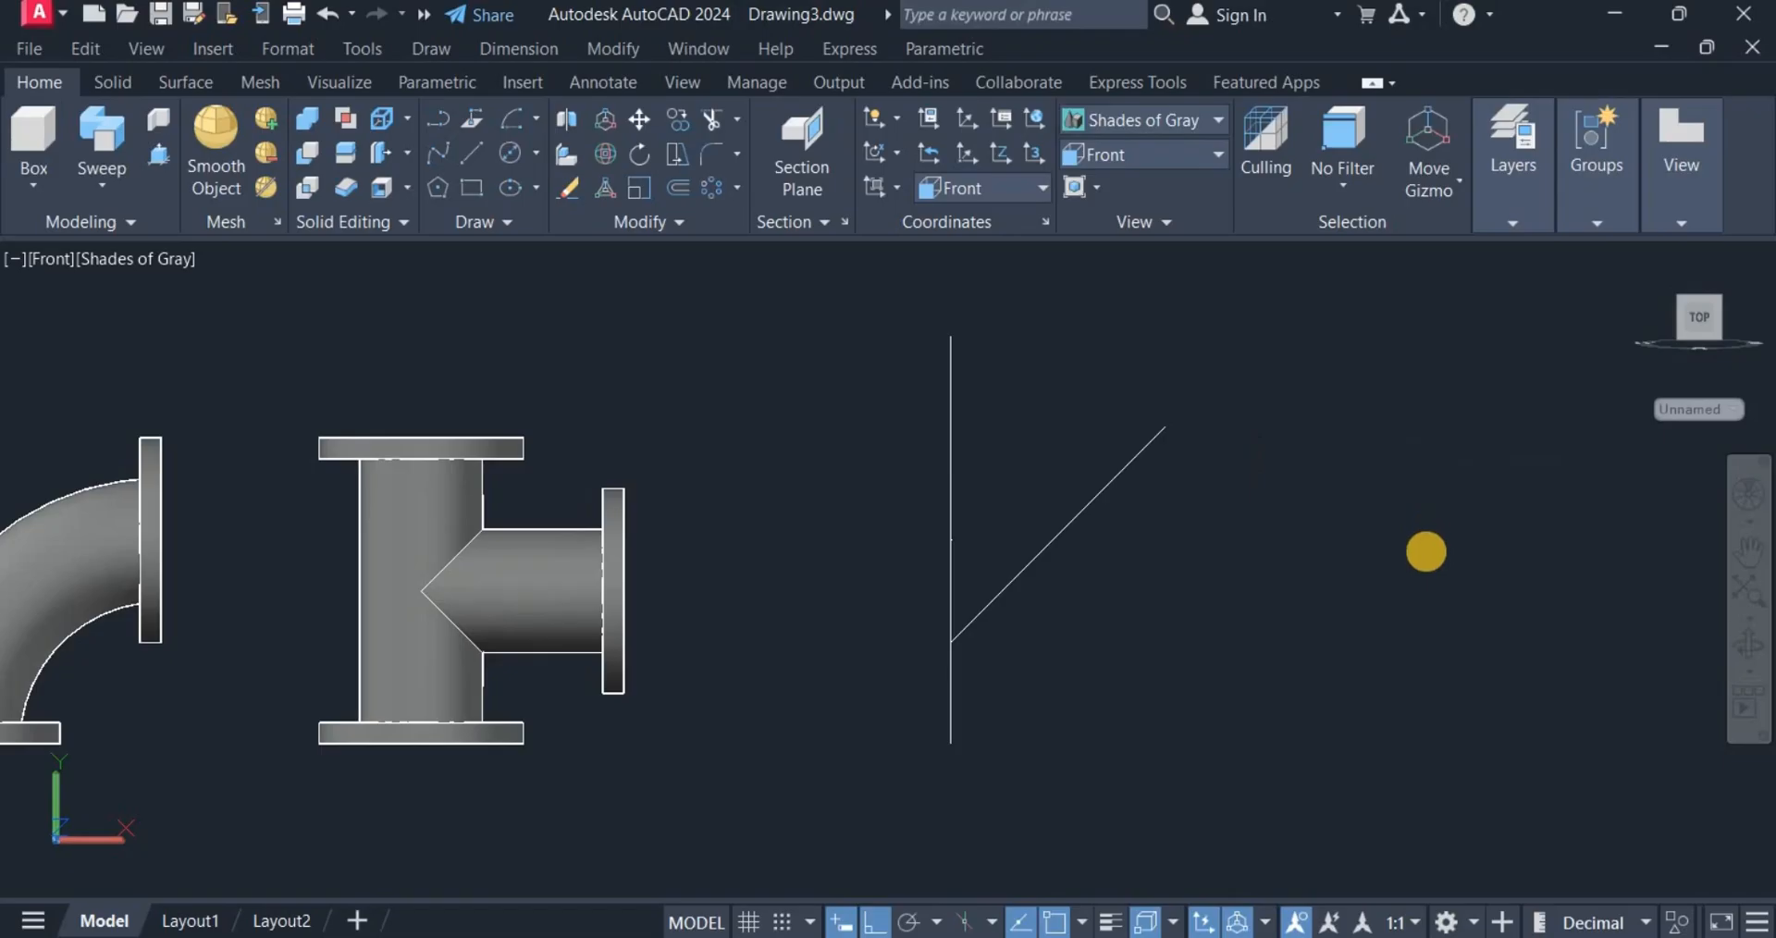
pyautogui.click(1437, 417)
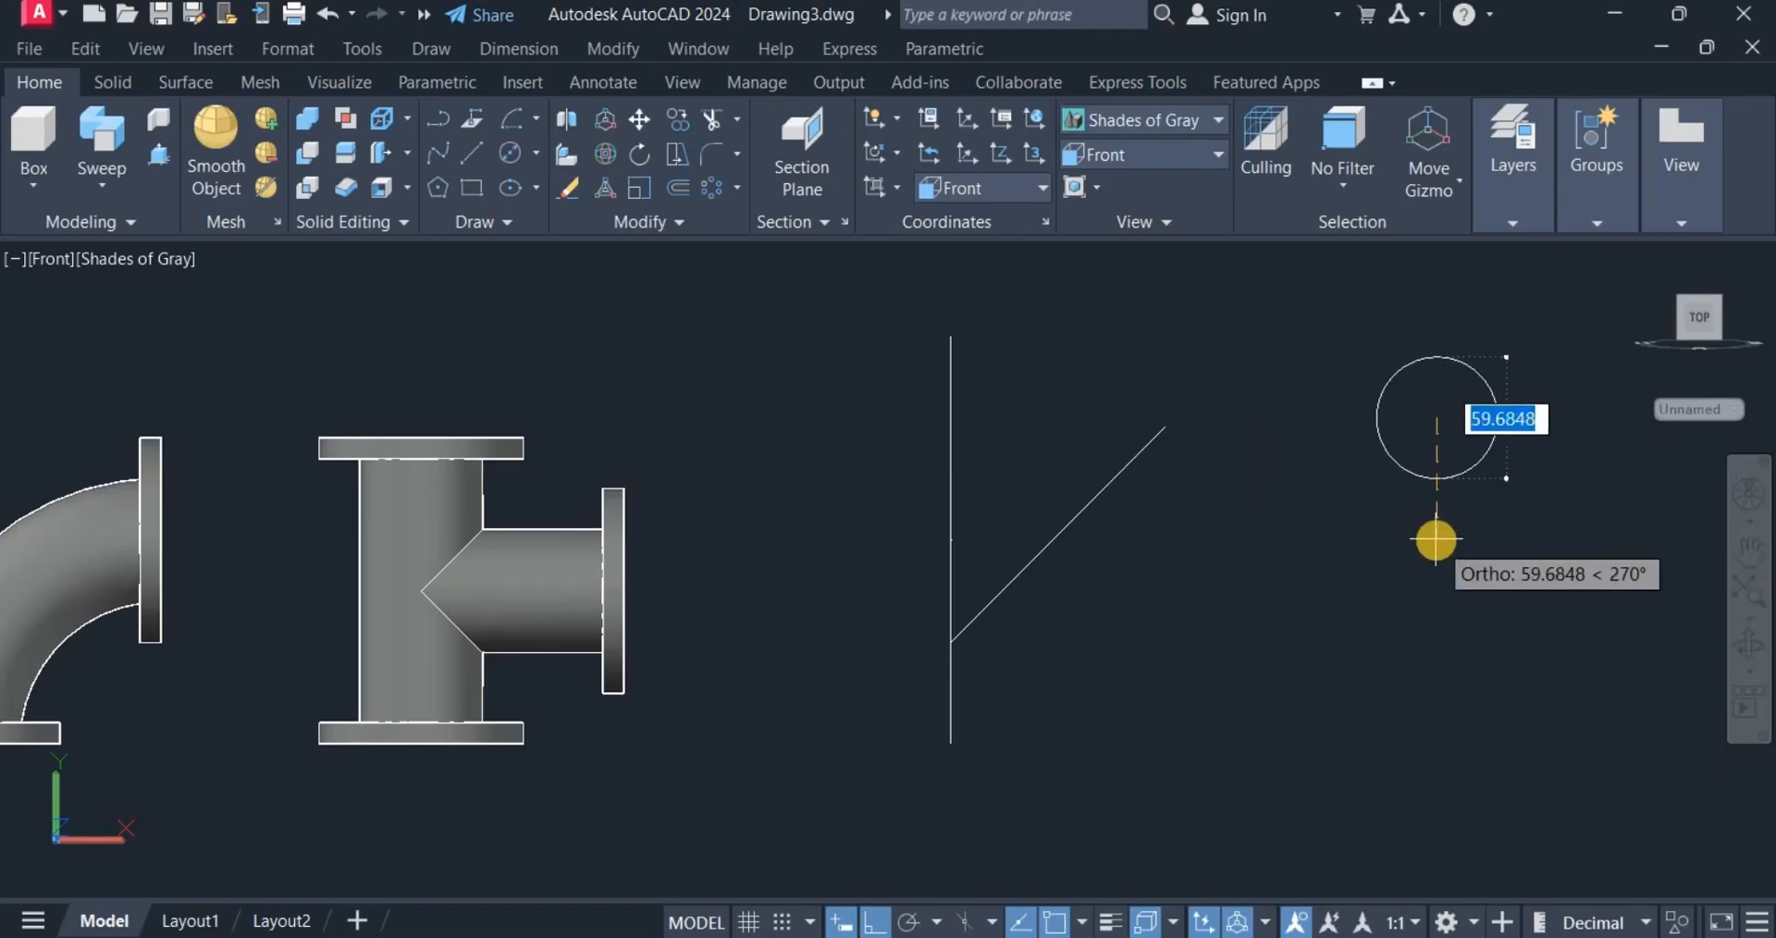
pyautogui.write('60')
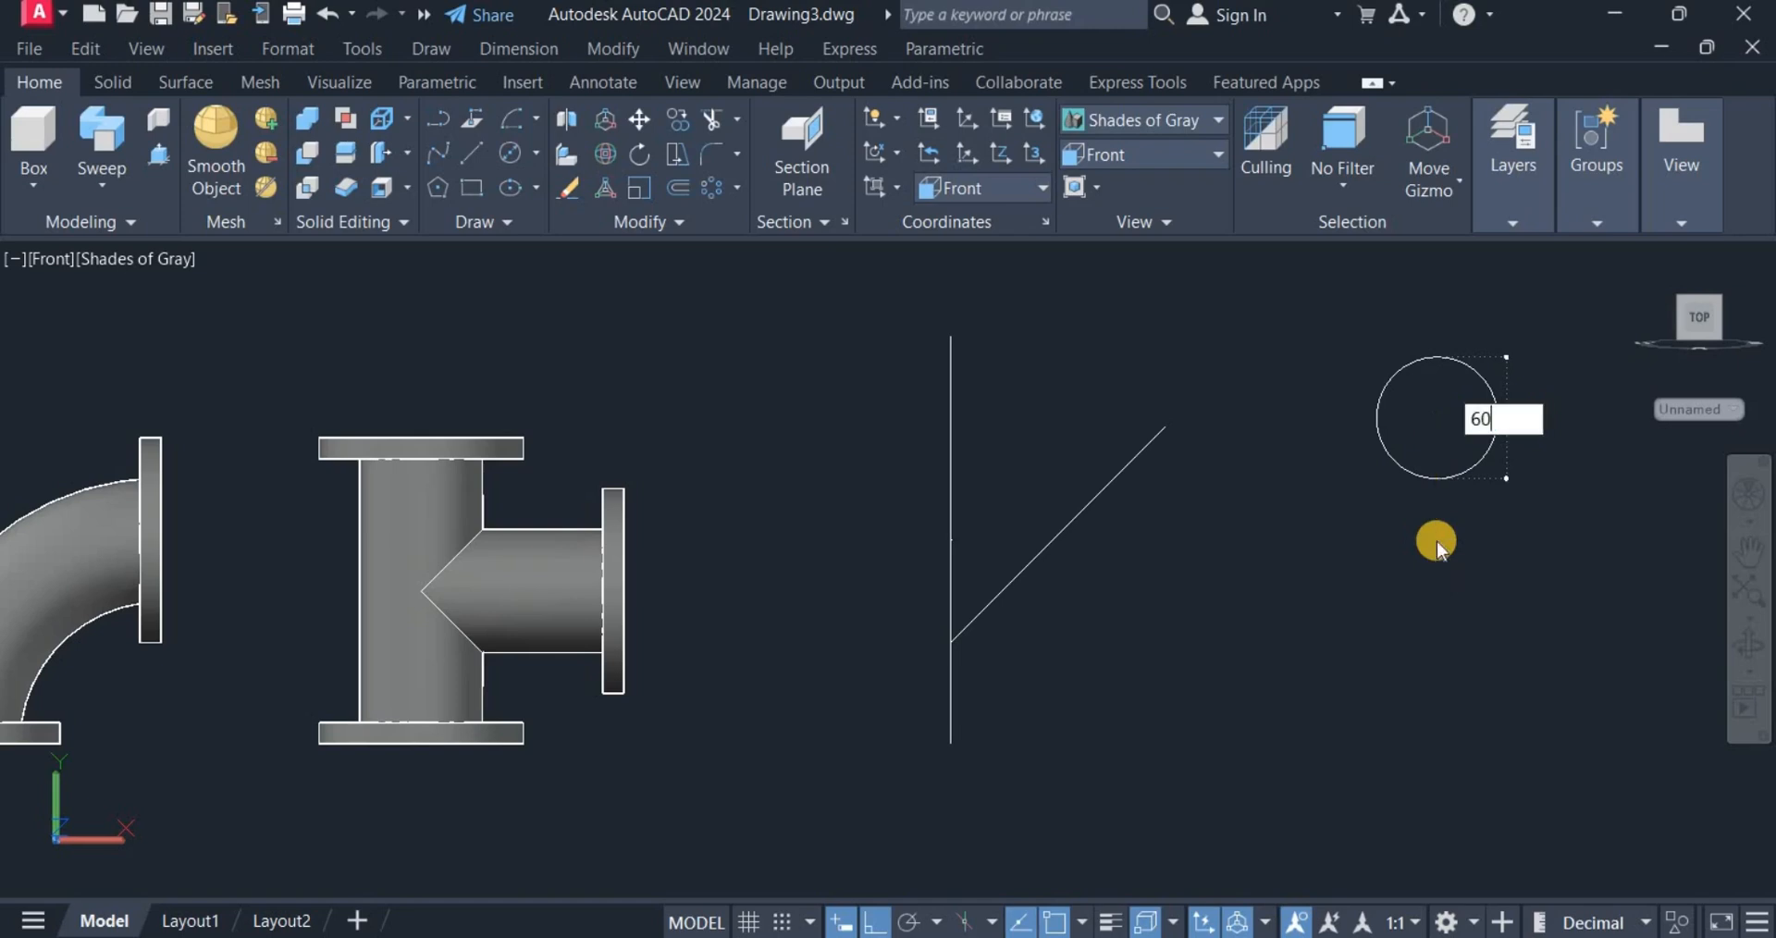
pyautogui.press('Return')
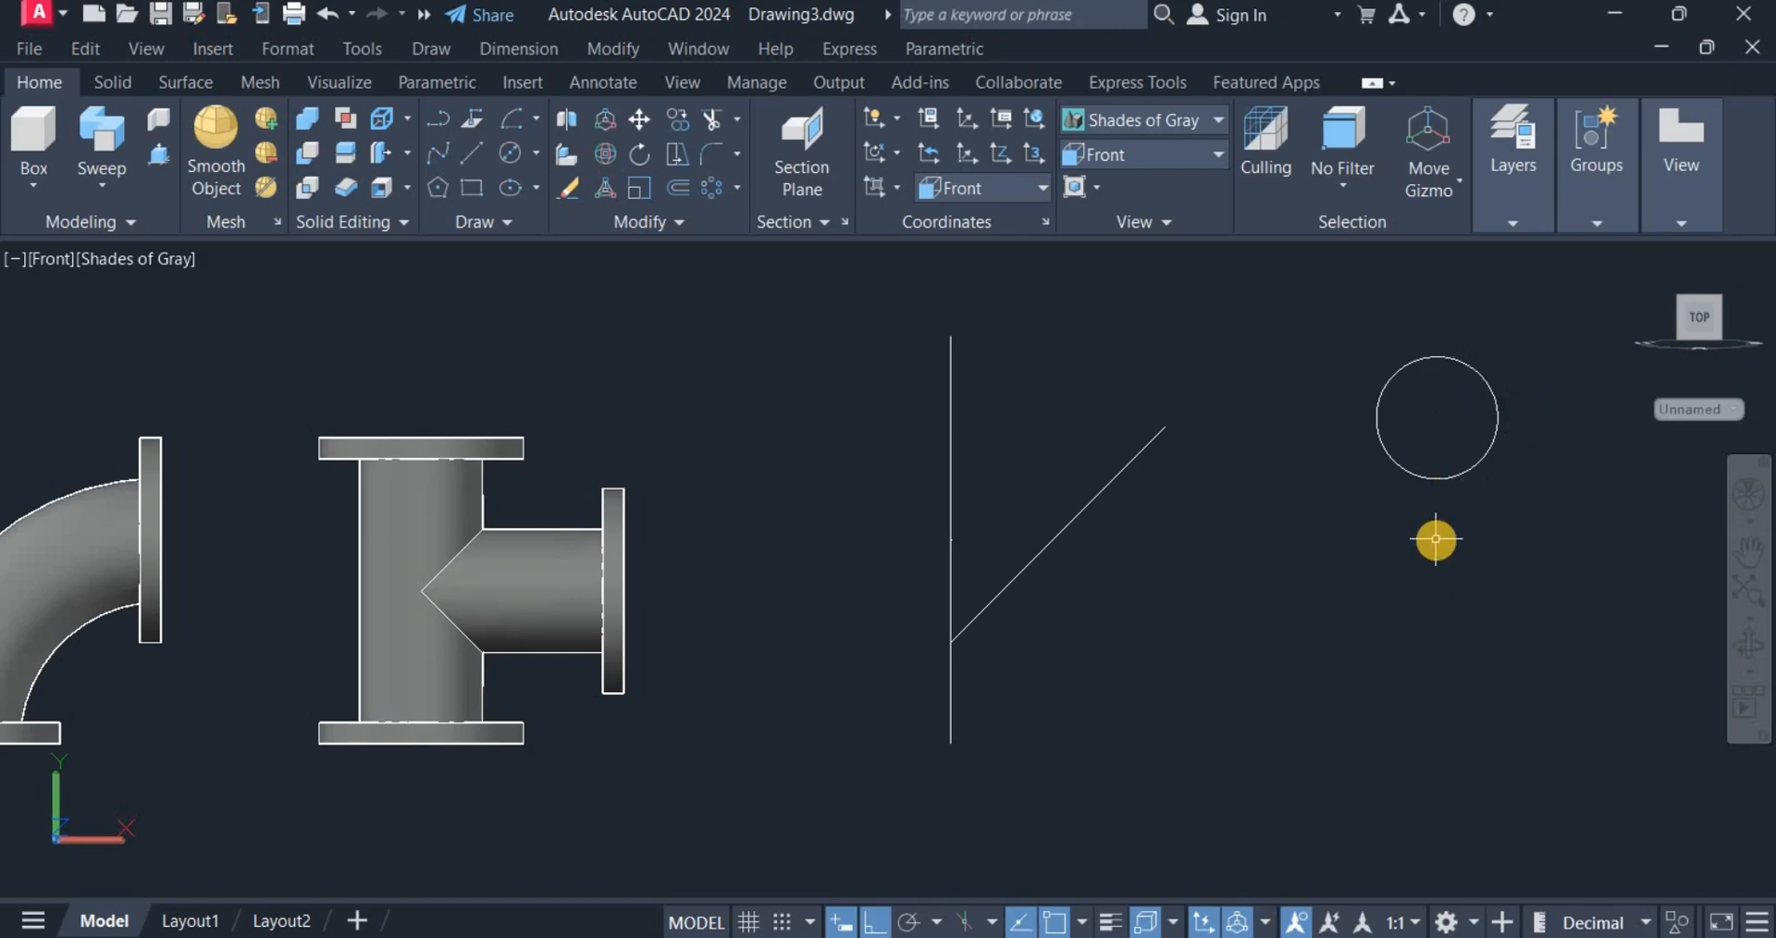
# Copy the diameter 60 circle into the empty space just below the original.
pyautogui.click(1443, 477)
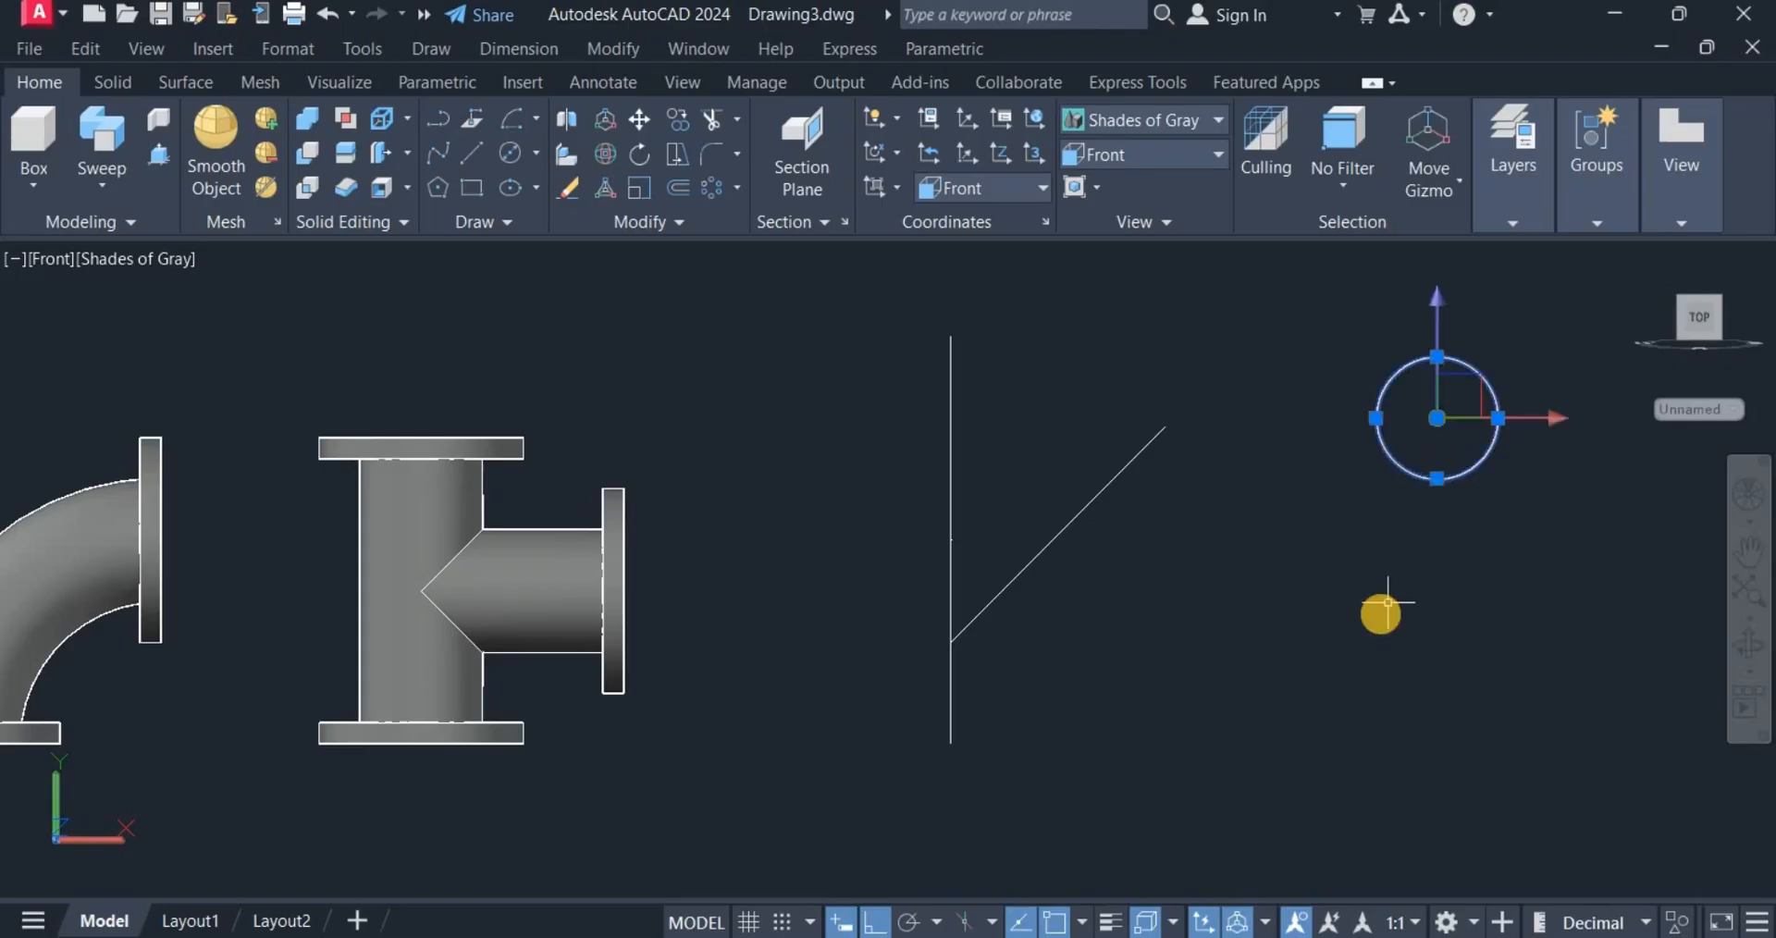
pyautogui.moveTo(1406, 712); pyautogui.dragTo(1422, 781, button='right')
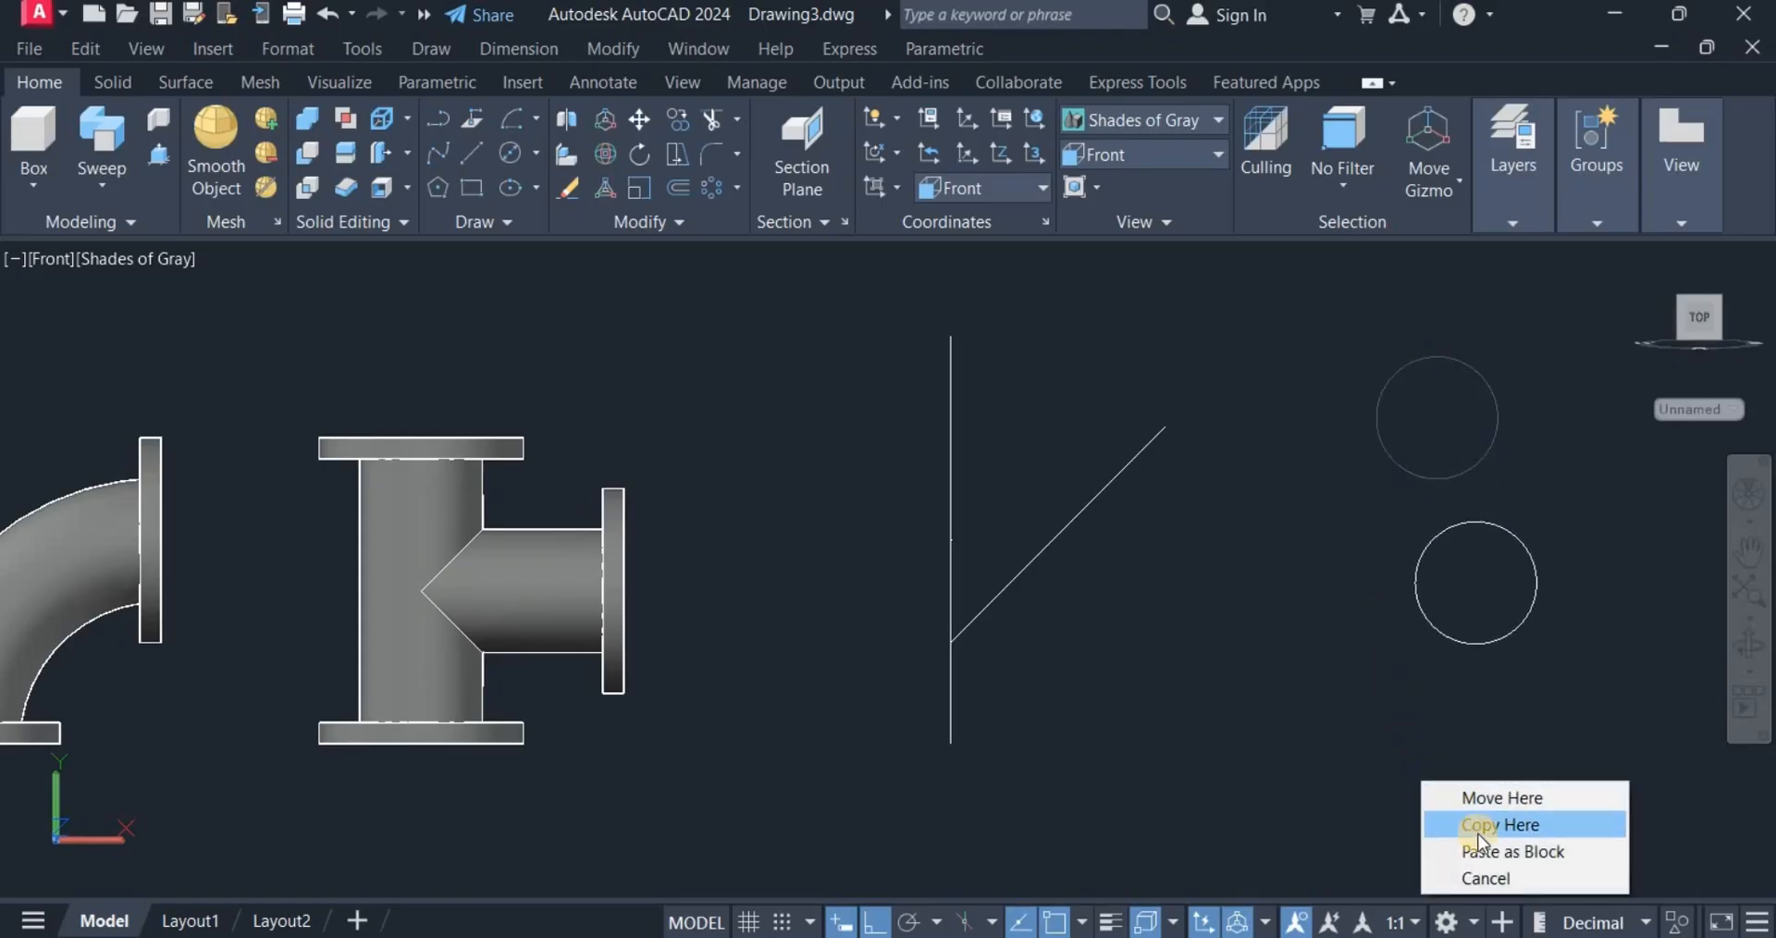
pyautogui.click(1480, 828)
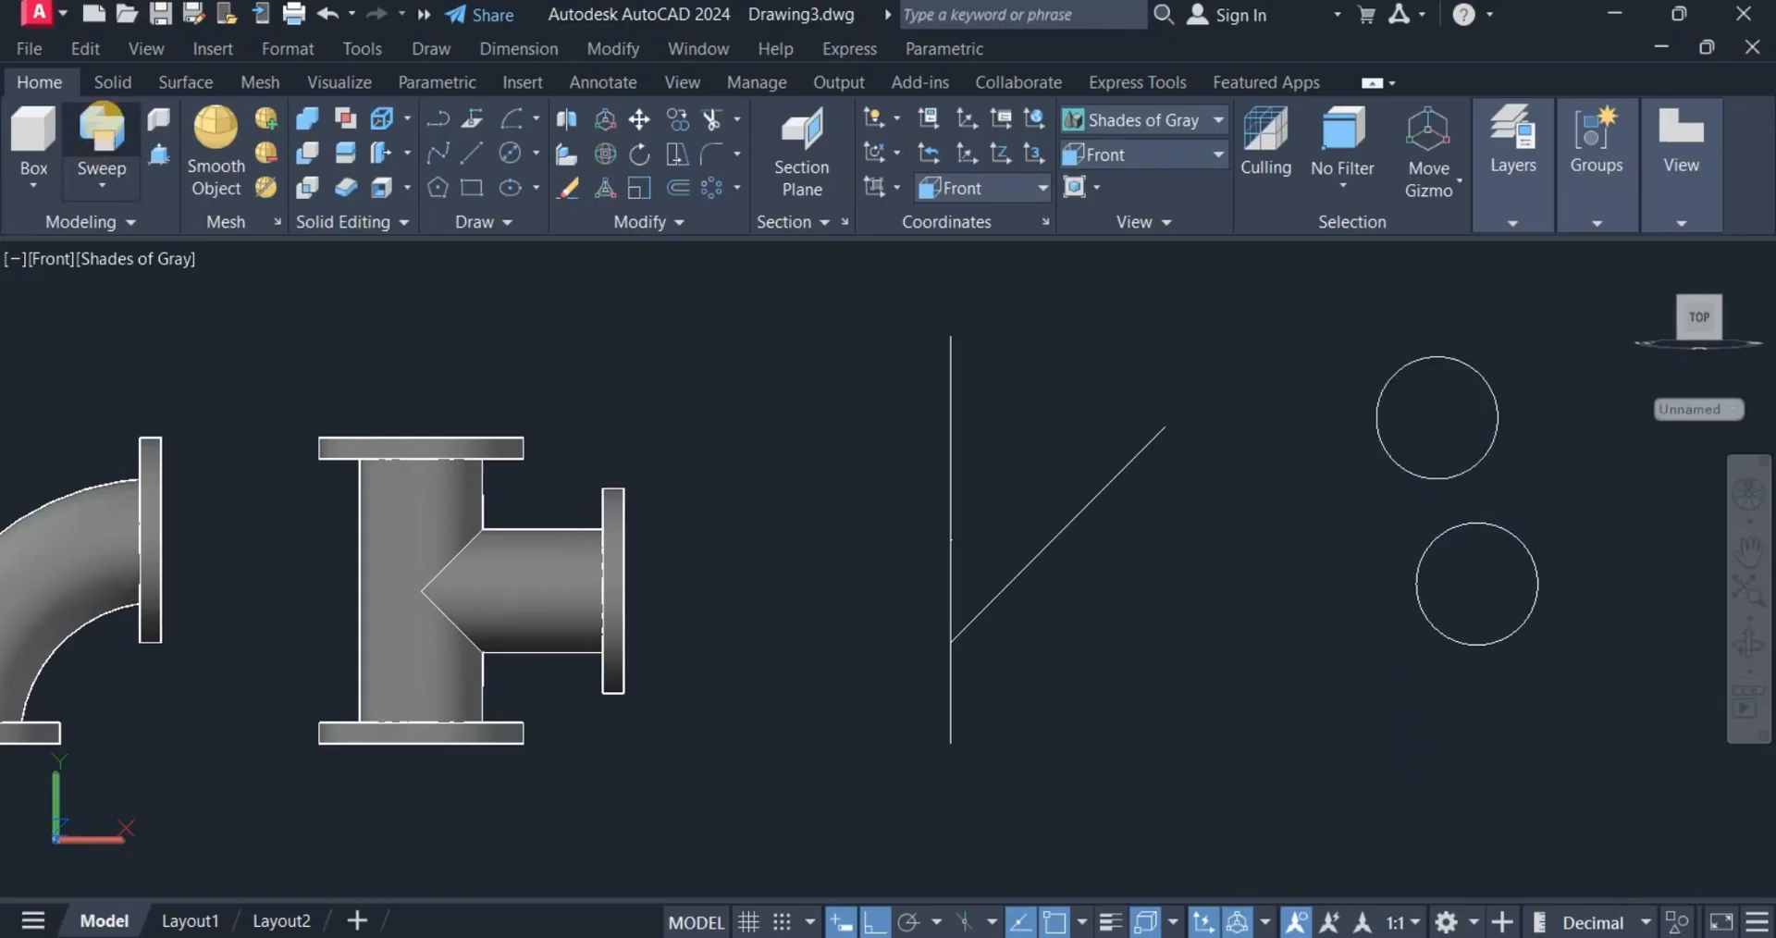
# Sweep the upper circle along the 200 vertical line to form the main pipe.
pyautogui.click(109, 130)
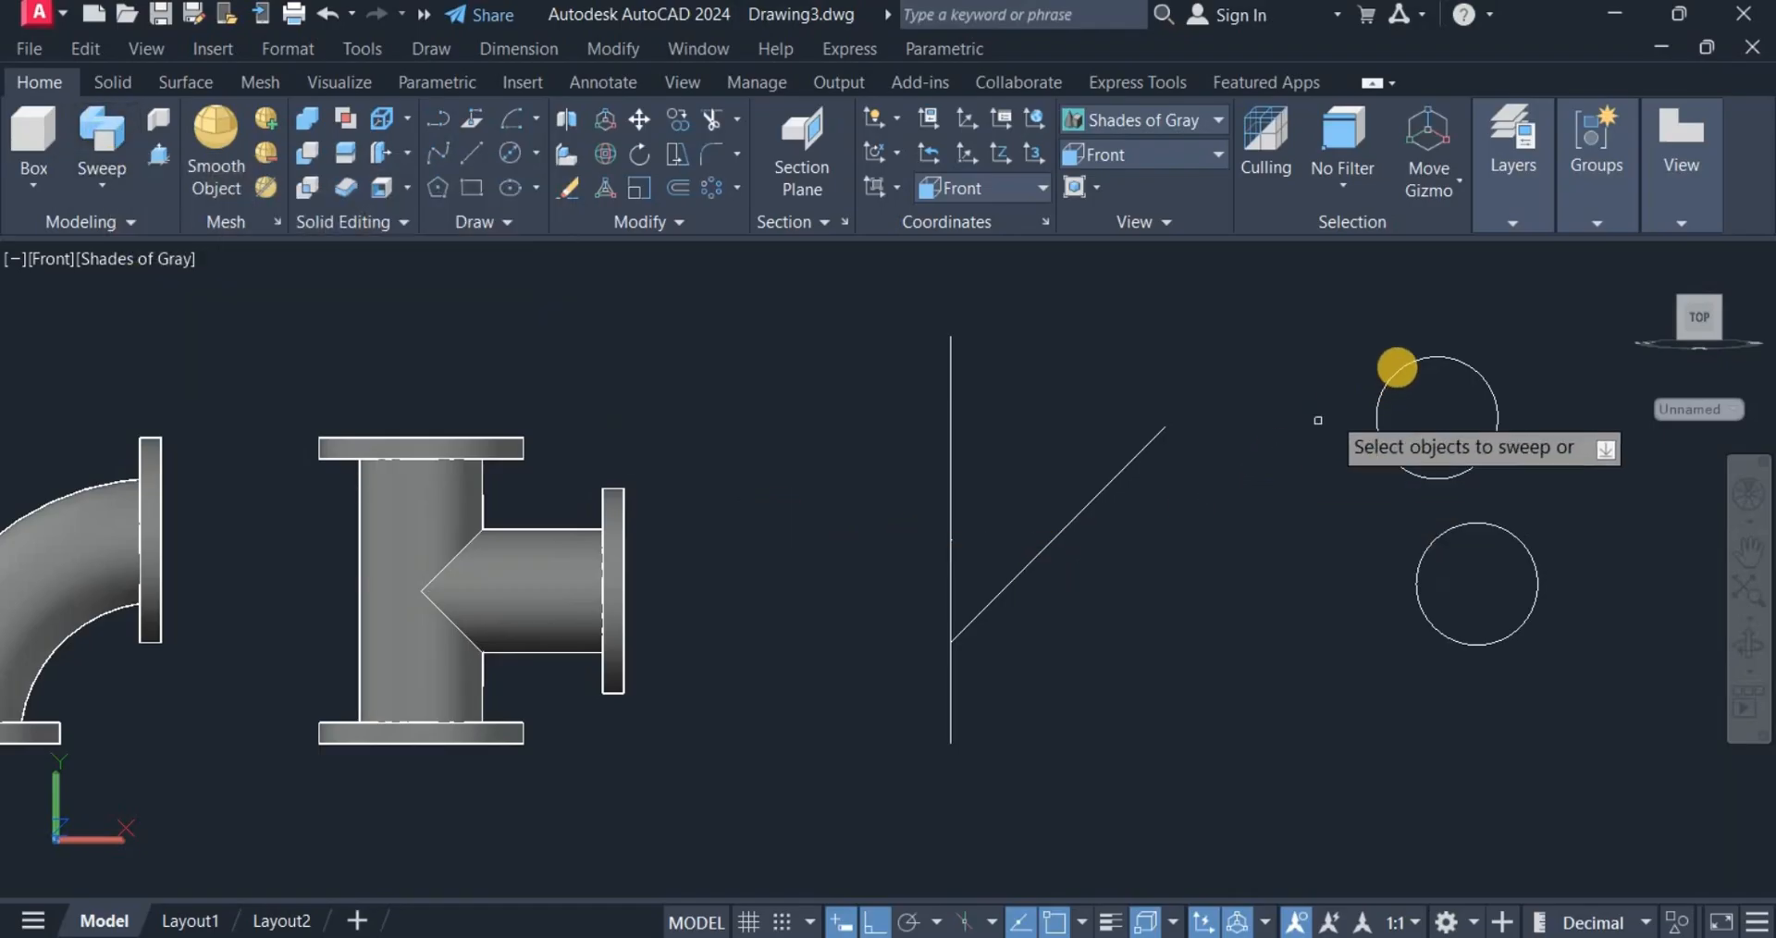
pyautogui.click(1391, 366)
pyautogui.rightClick(1295, 361)
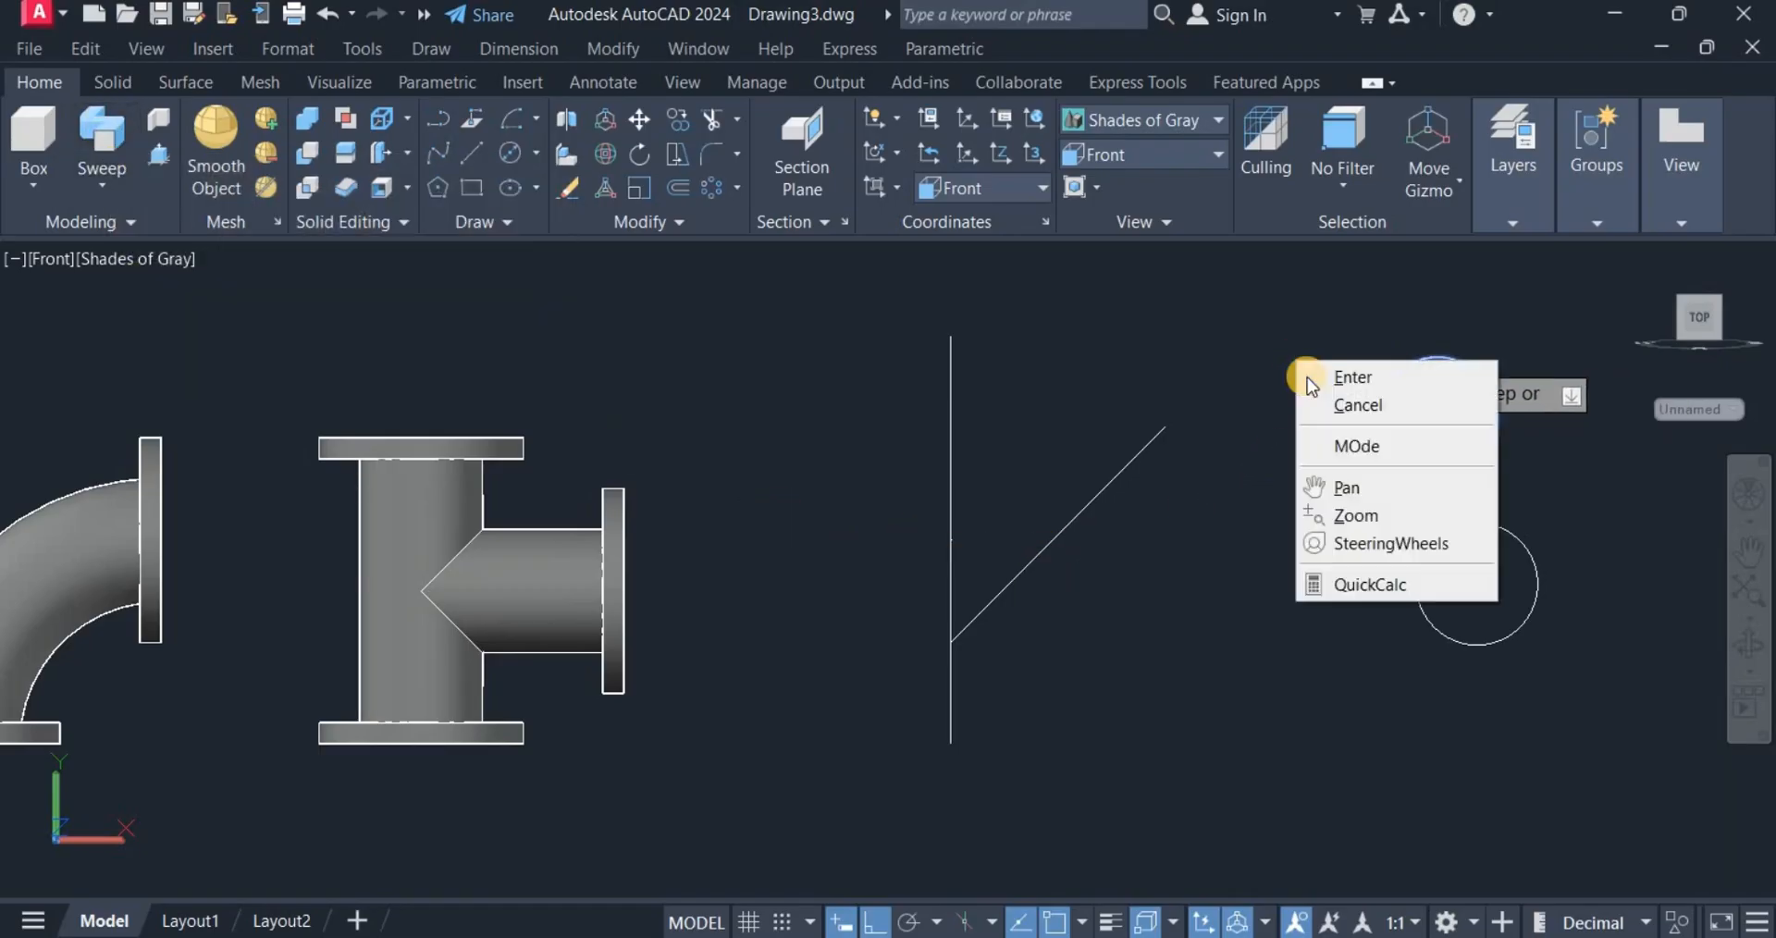
pyautogui.click(1318, 377)
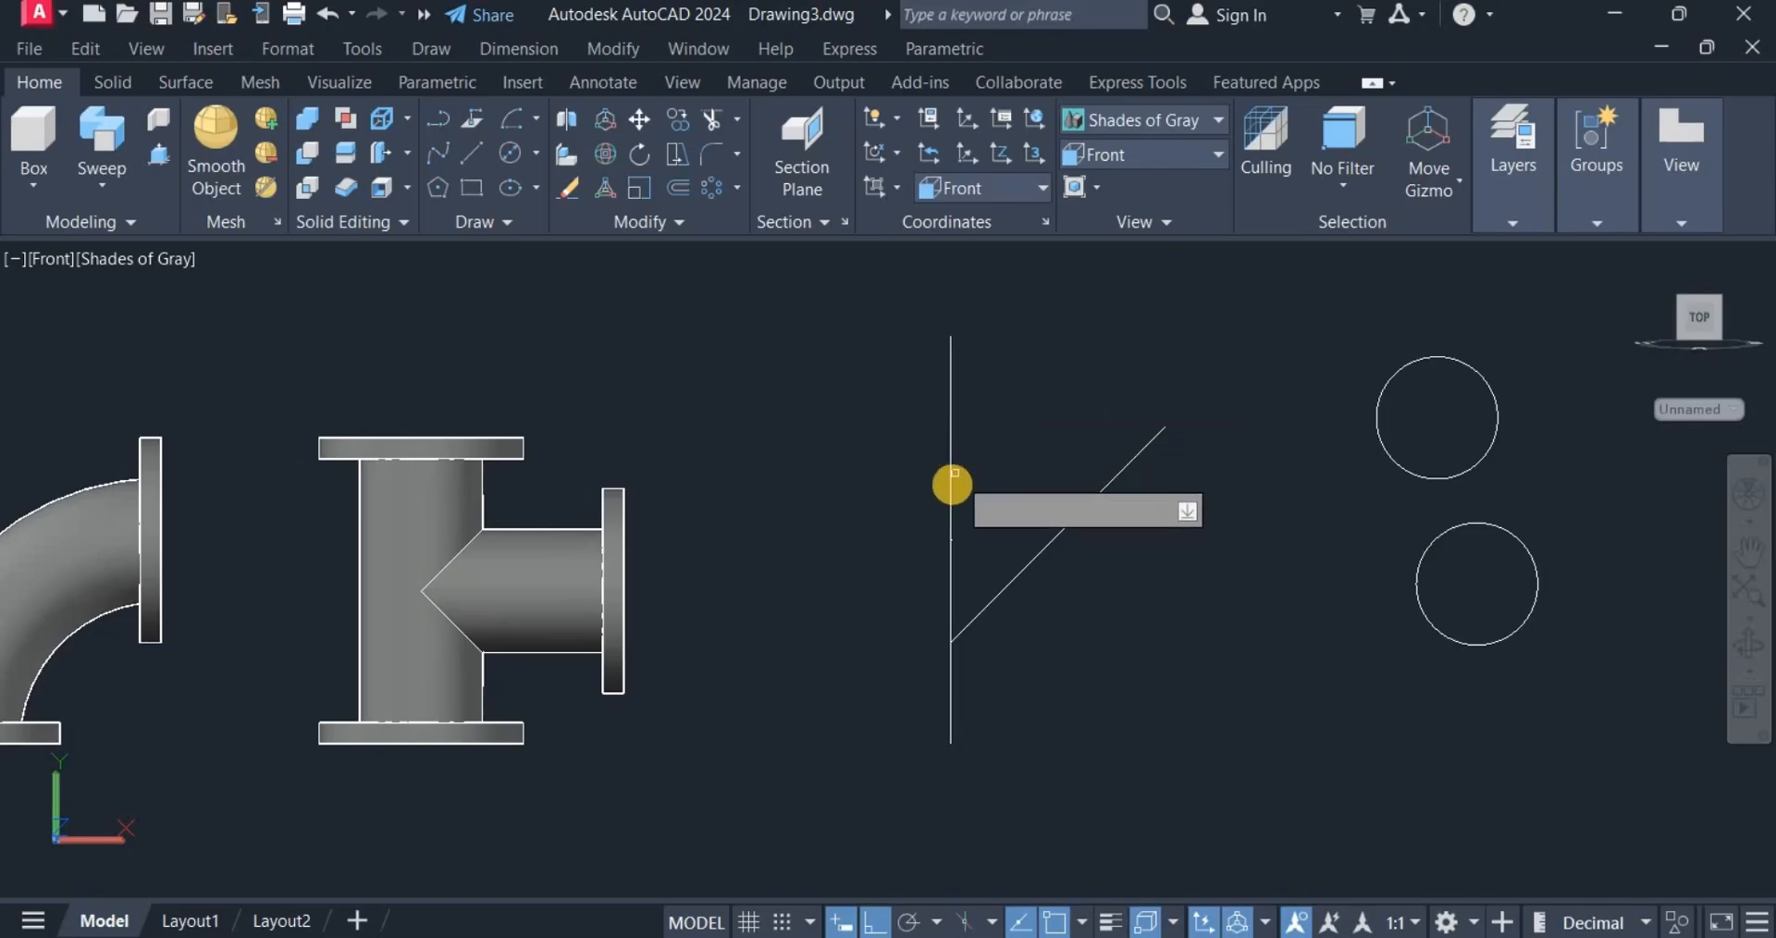
pyautogui.click(951, 492)
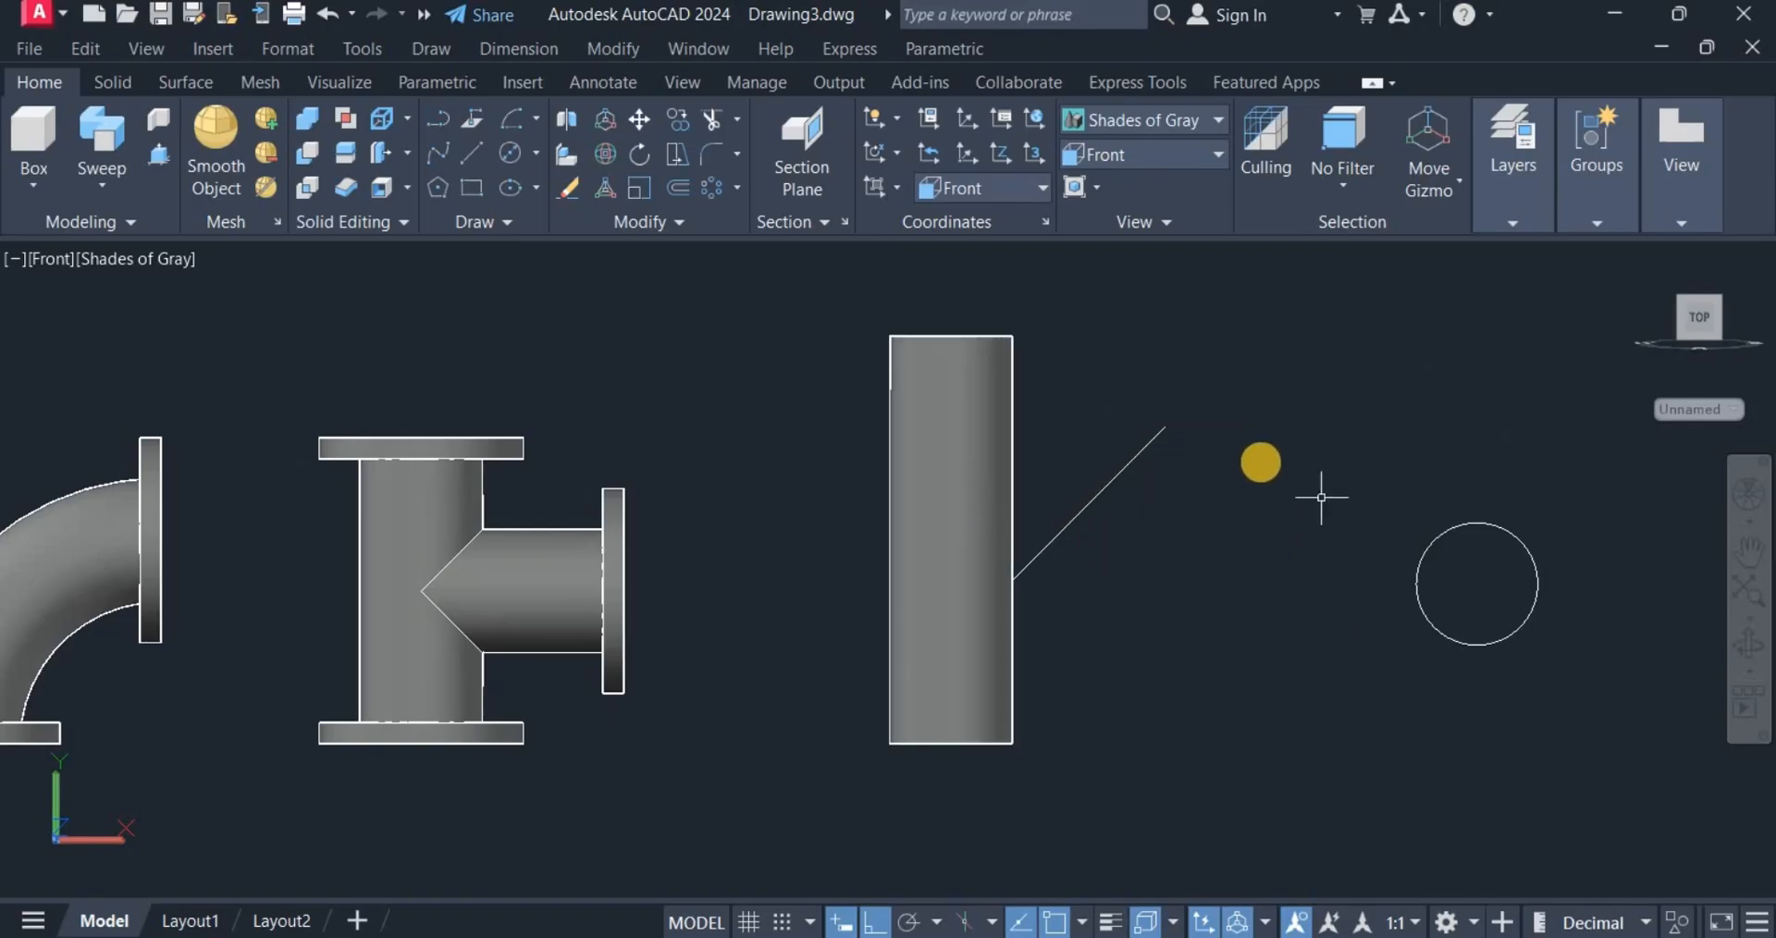
# Sweep the remaining circle along the 45° inclined line to form the branch pipe.
pyautogui.click(99, 146)
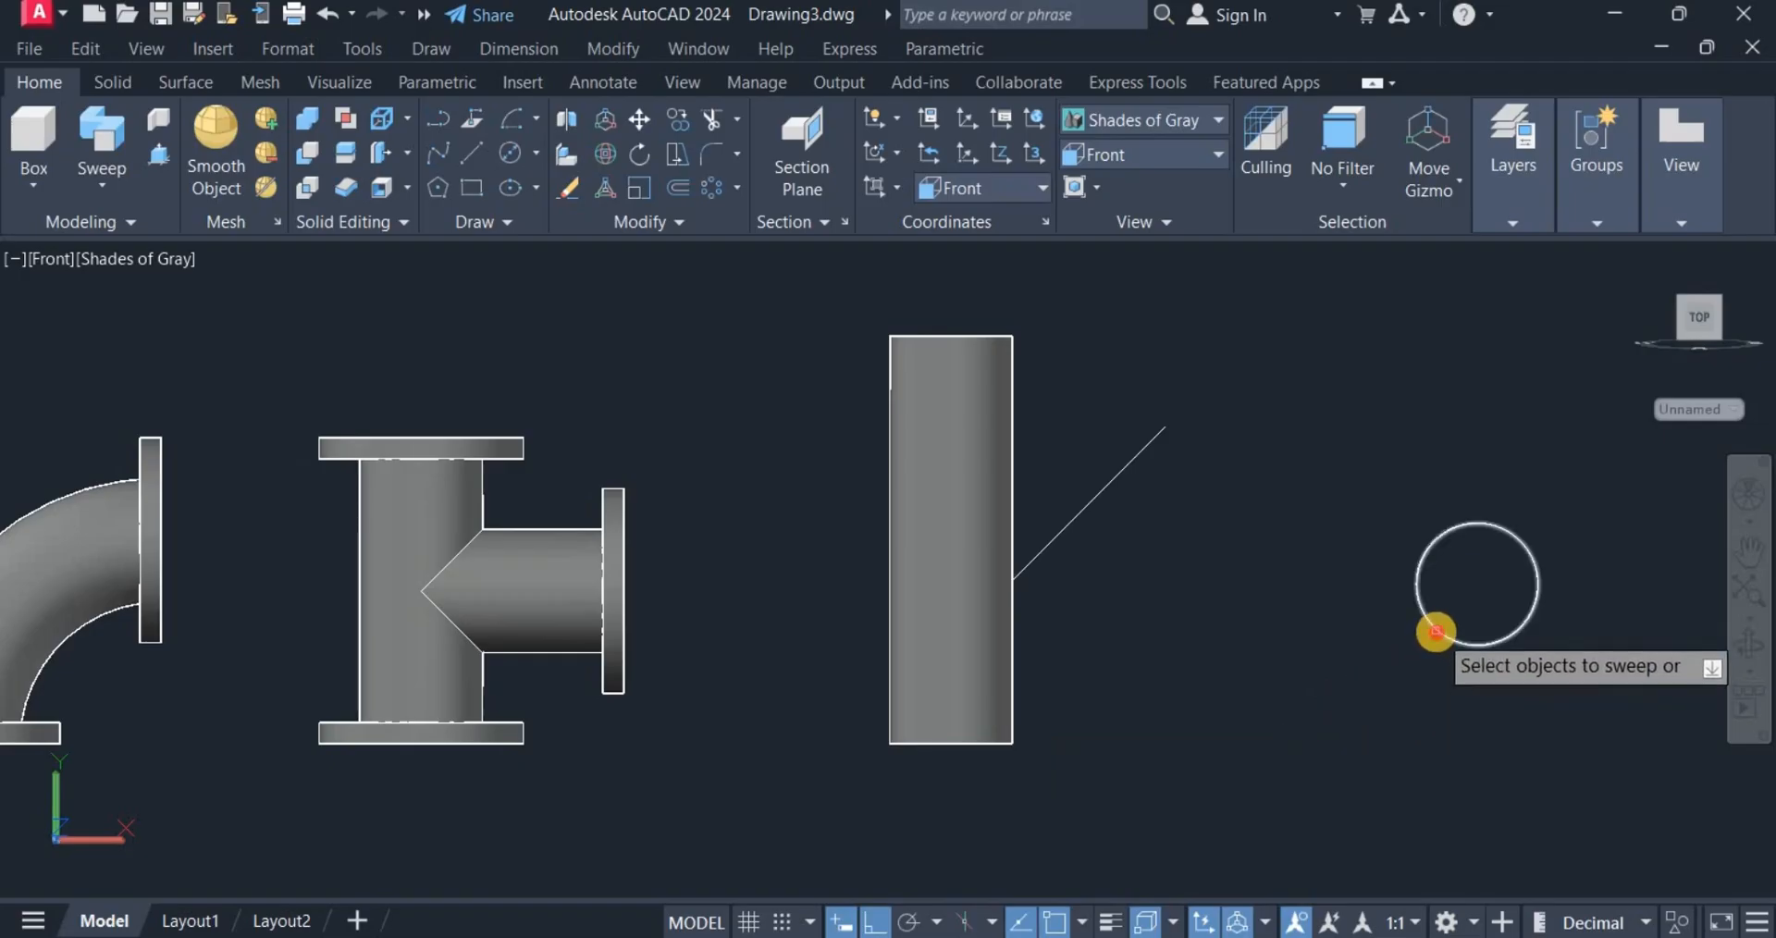
pyautogui.click(1431, 634)
pyautogui.rightClick(1372, 691)
pyautogui.click(1396, 708)
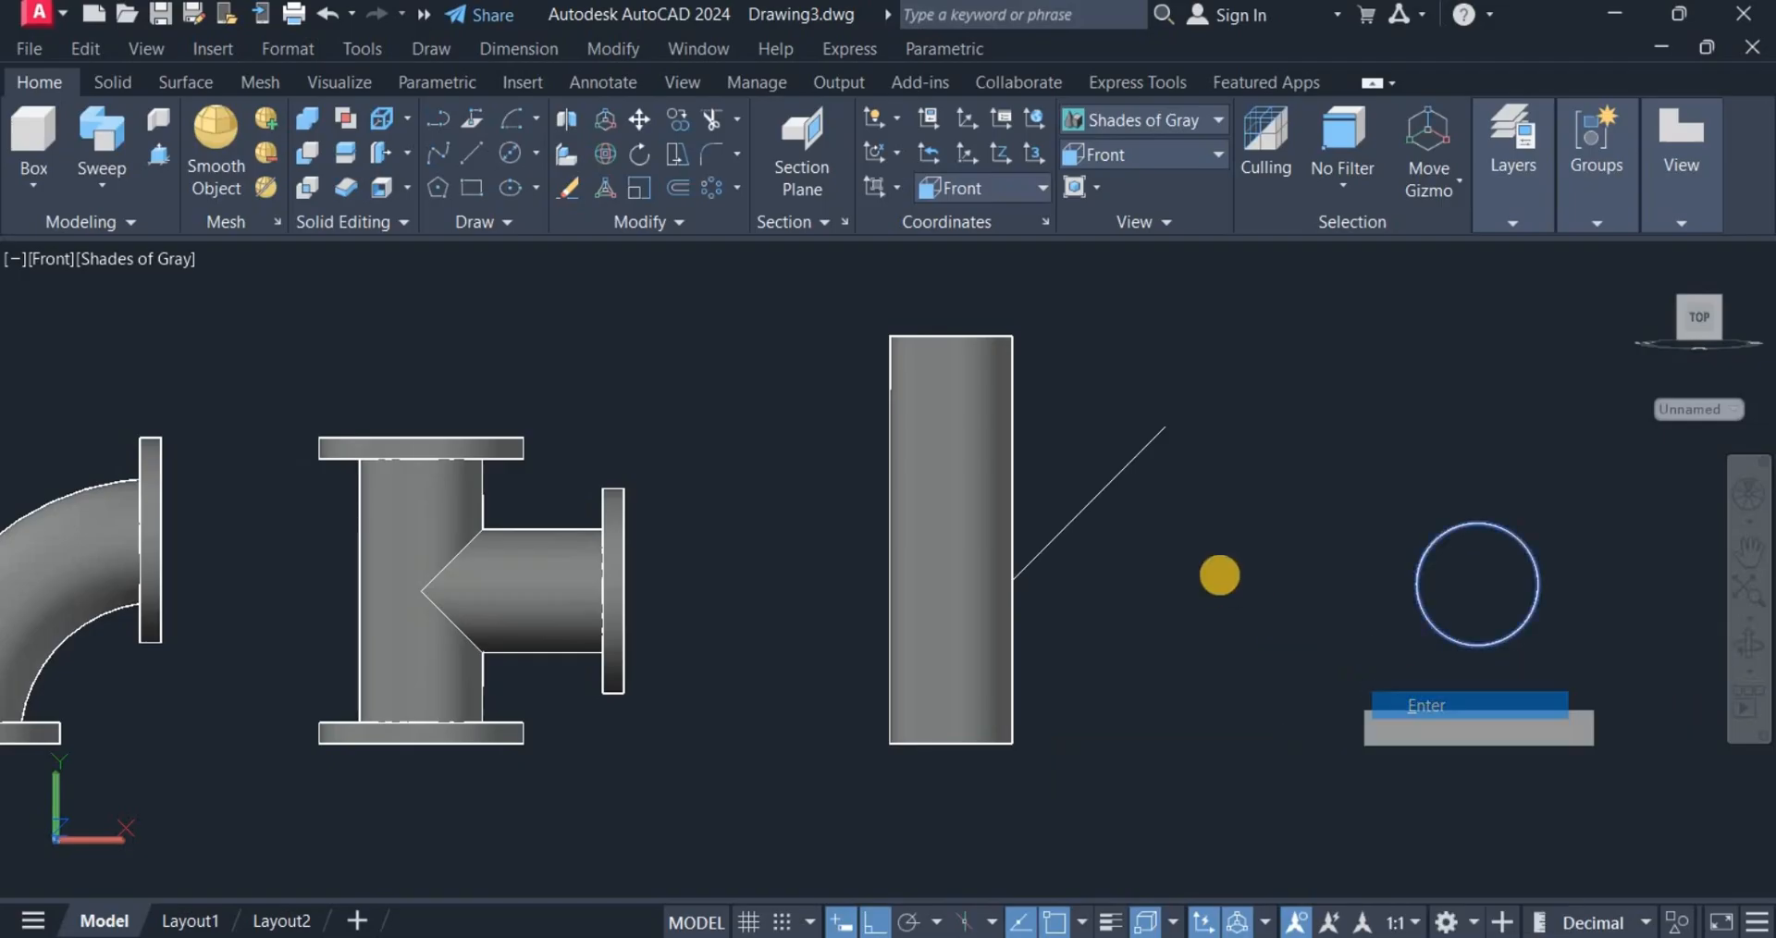
pyautogui.click(1097, 493)
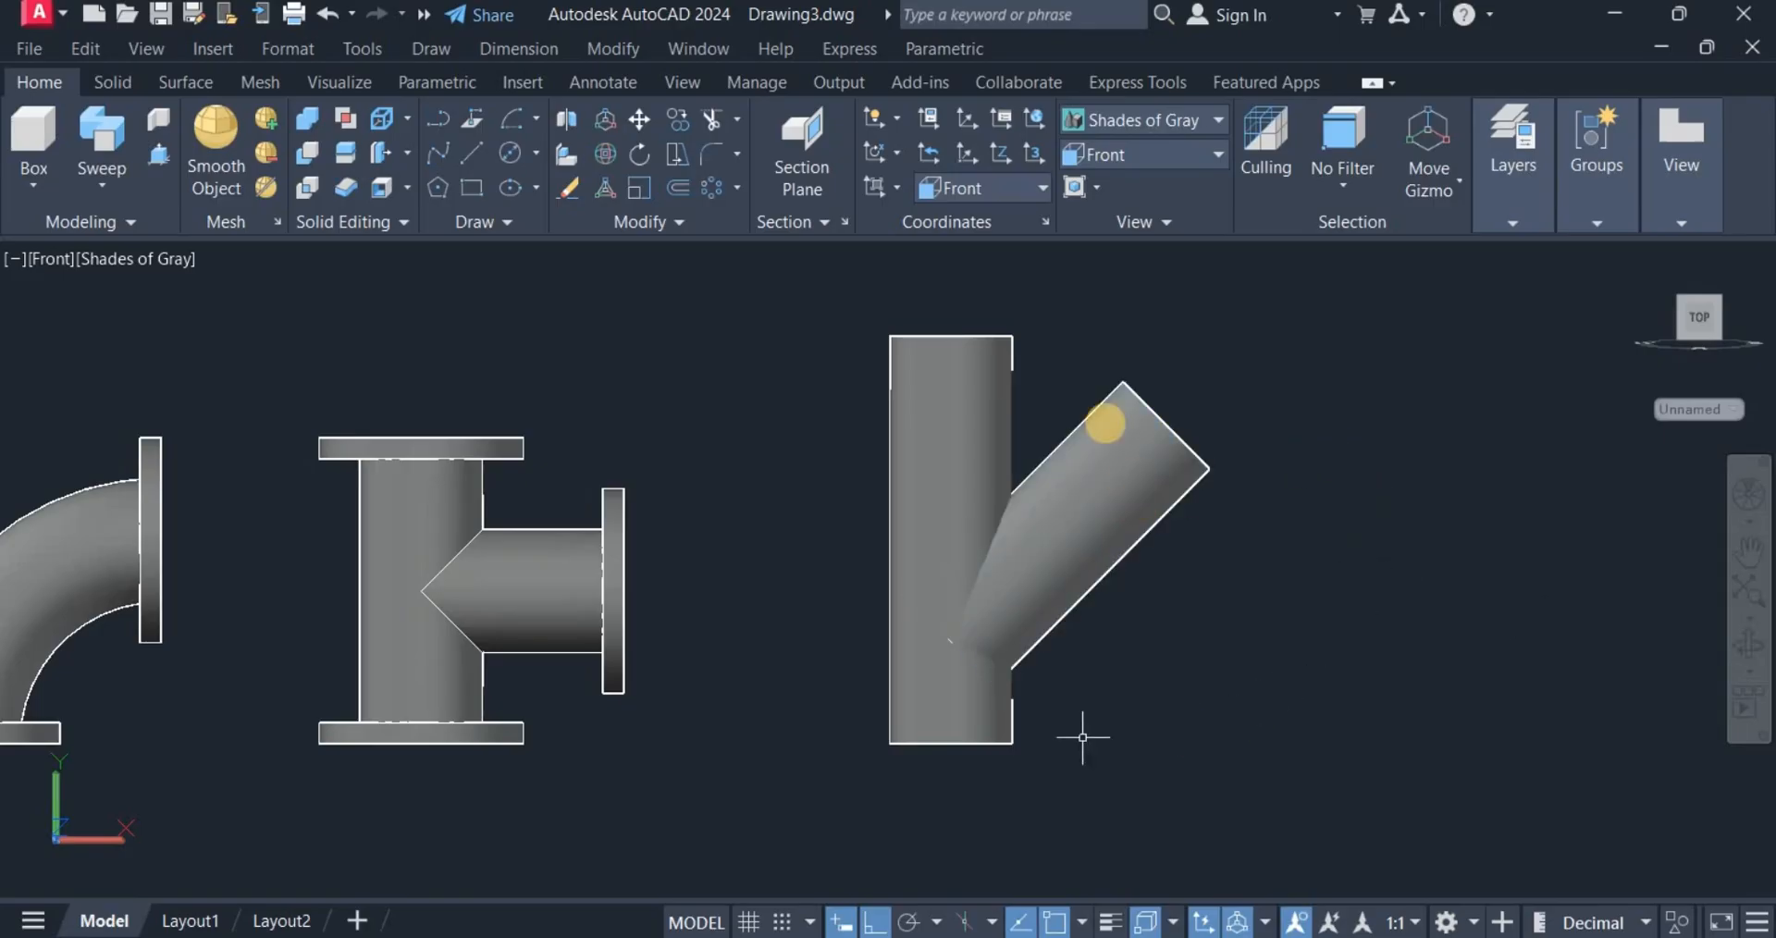
pyautogui.click(1097, 506)
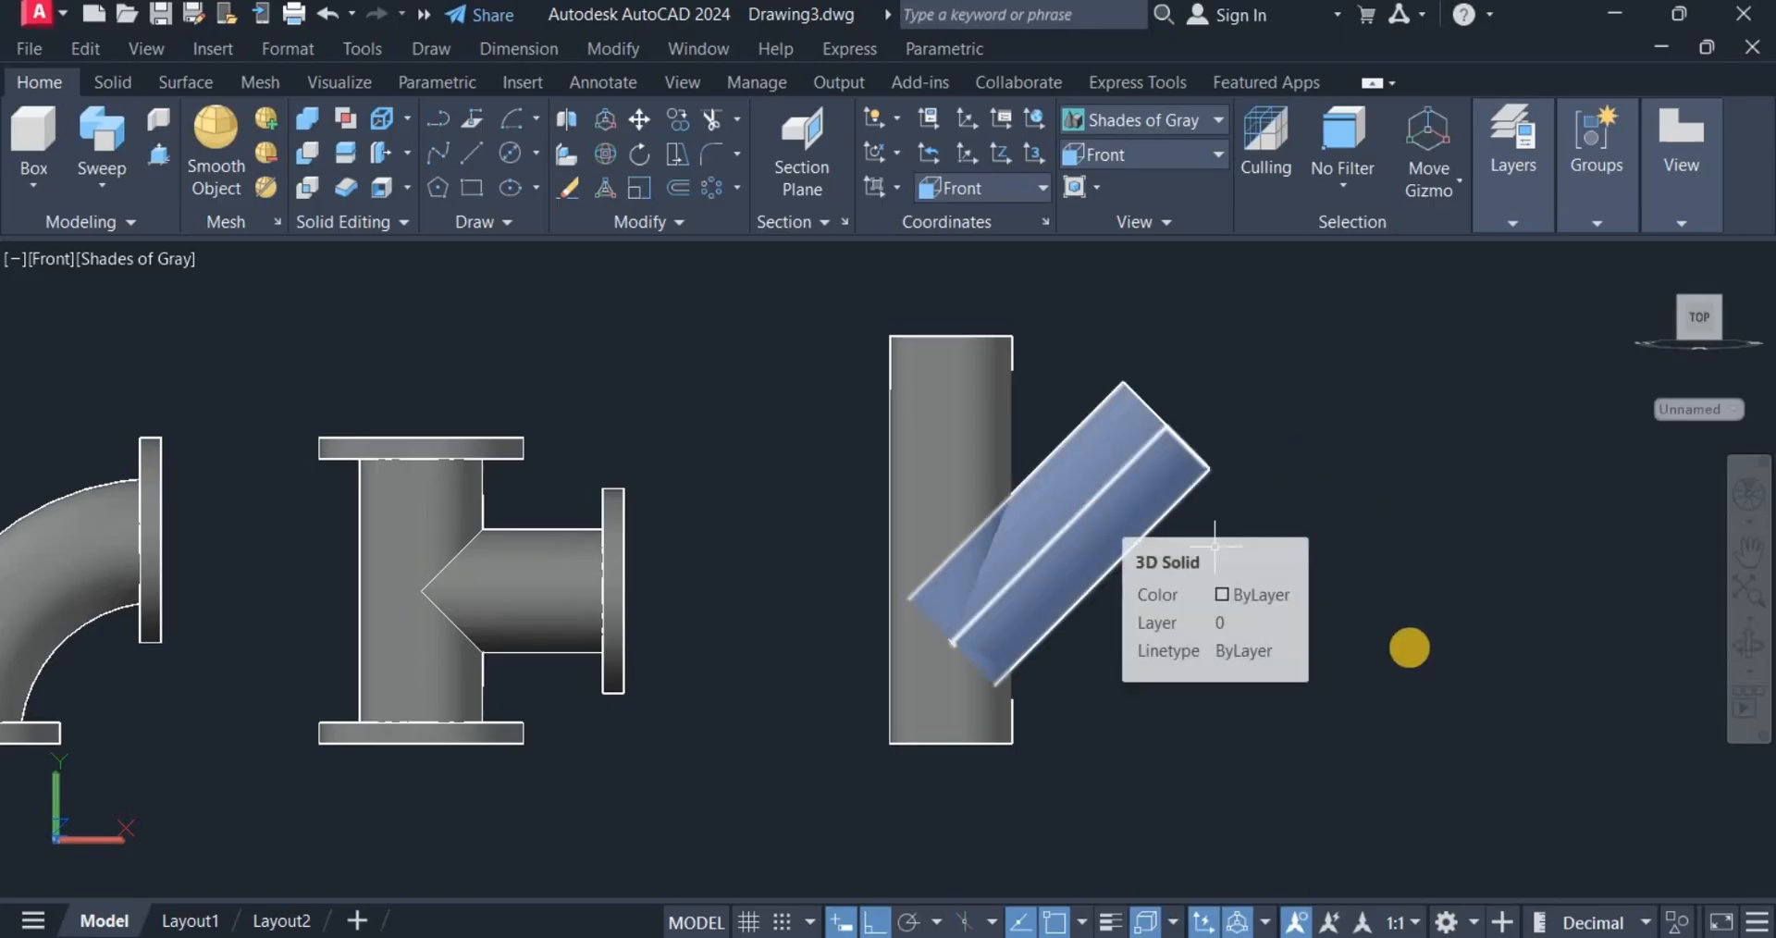
pyautogui.press('Escape')
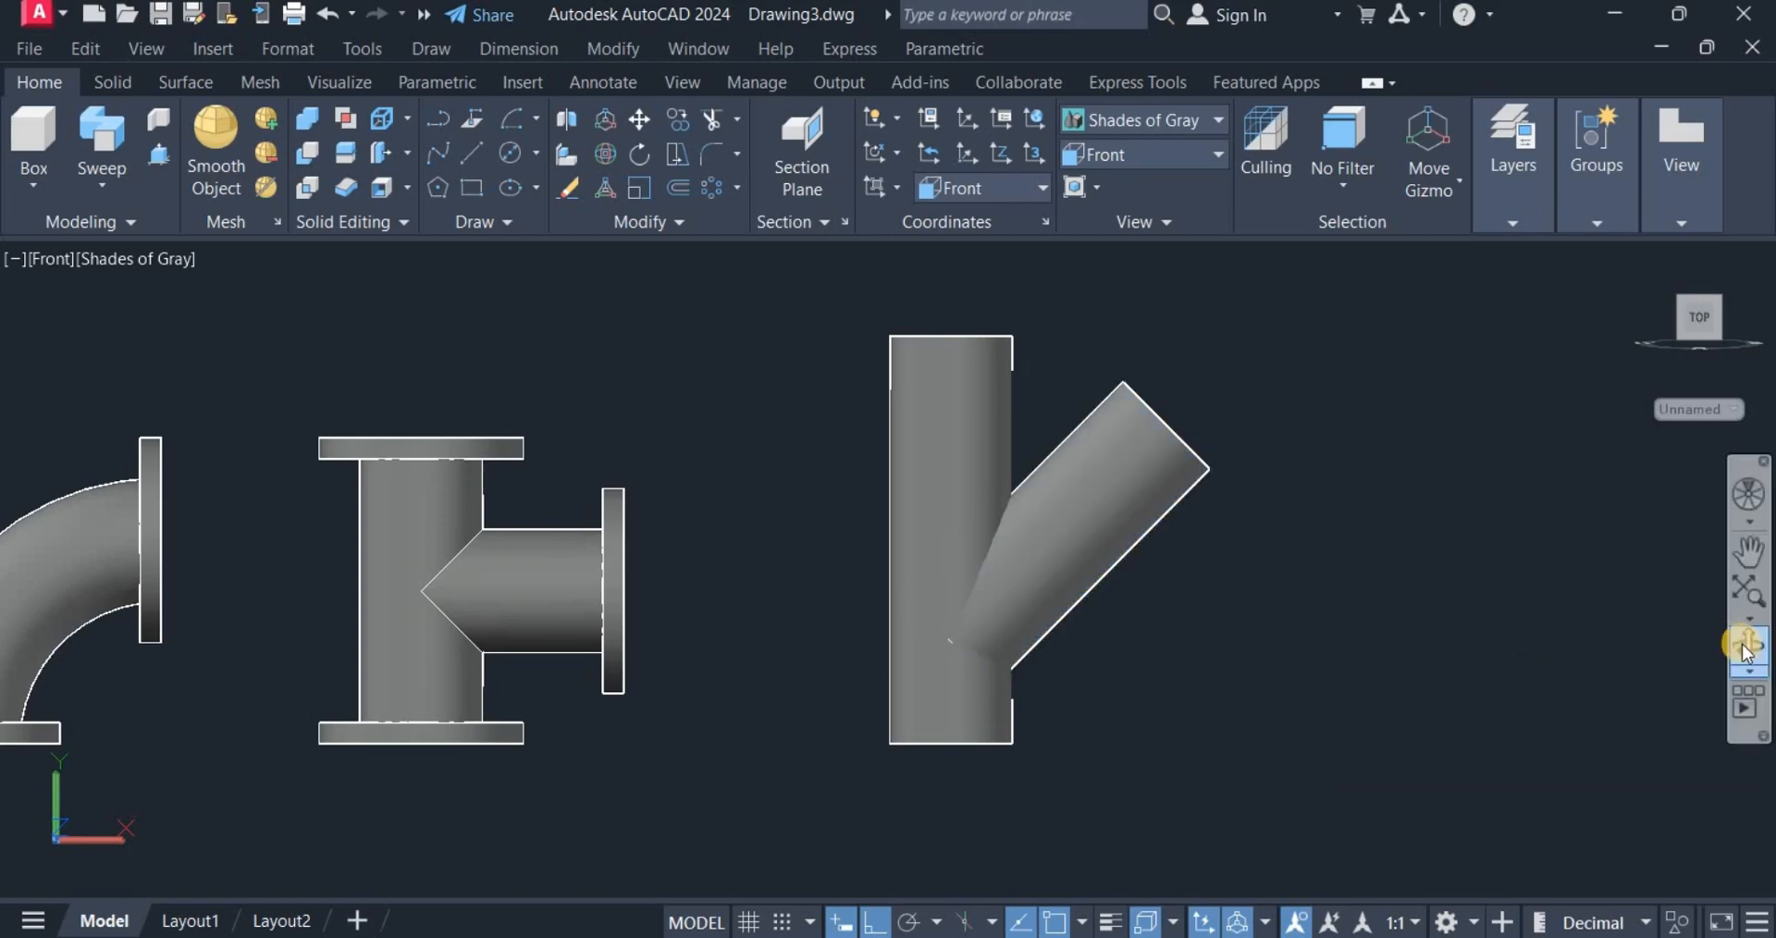
# Copy the tee's upper flange by its centre onto the top, bottom and branch end centres of the new lateral fitting.
pyautogui.click(1747, 648)
pyautogui.moveTo(1320, 570)
pyautogui.mouseDown()
pyautogui.moveTo(1300, 645)
pyautogui.moveTo(1293, 561)
pyautogui.mouseUp()
pyautogui.rightClick(1283, 404)
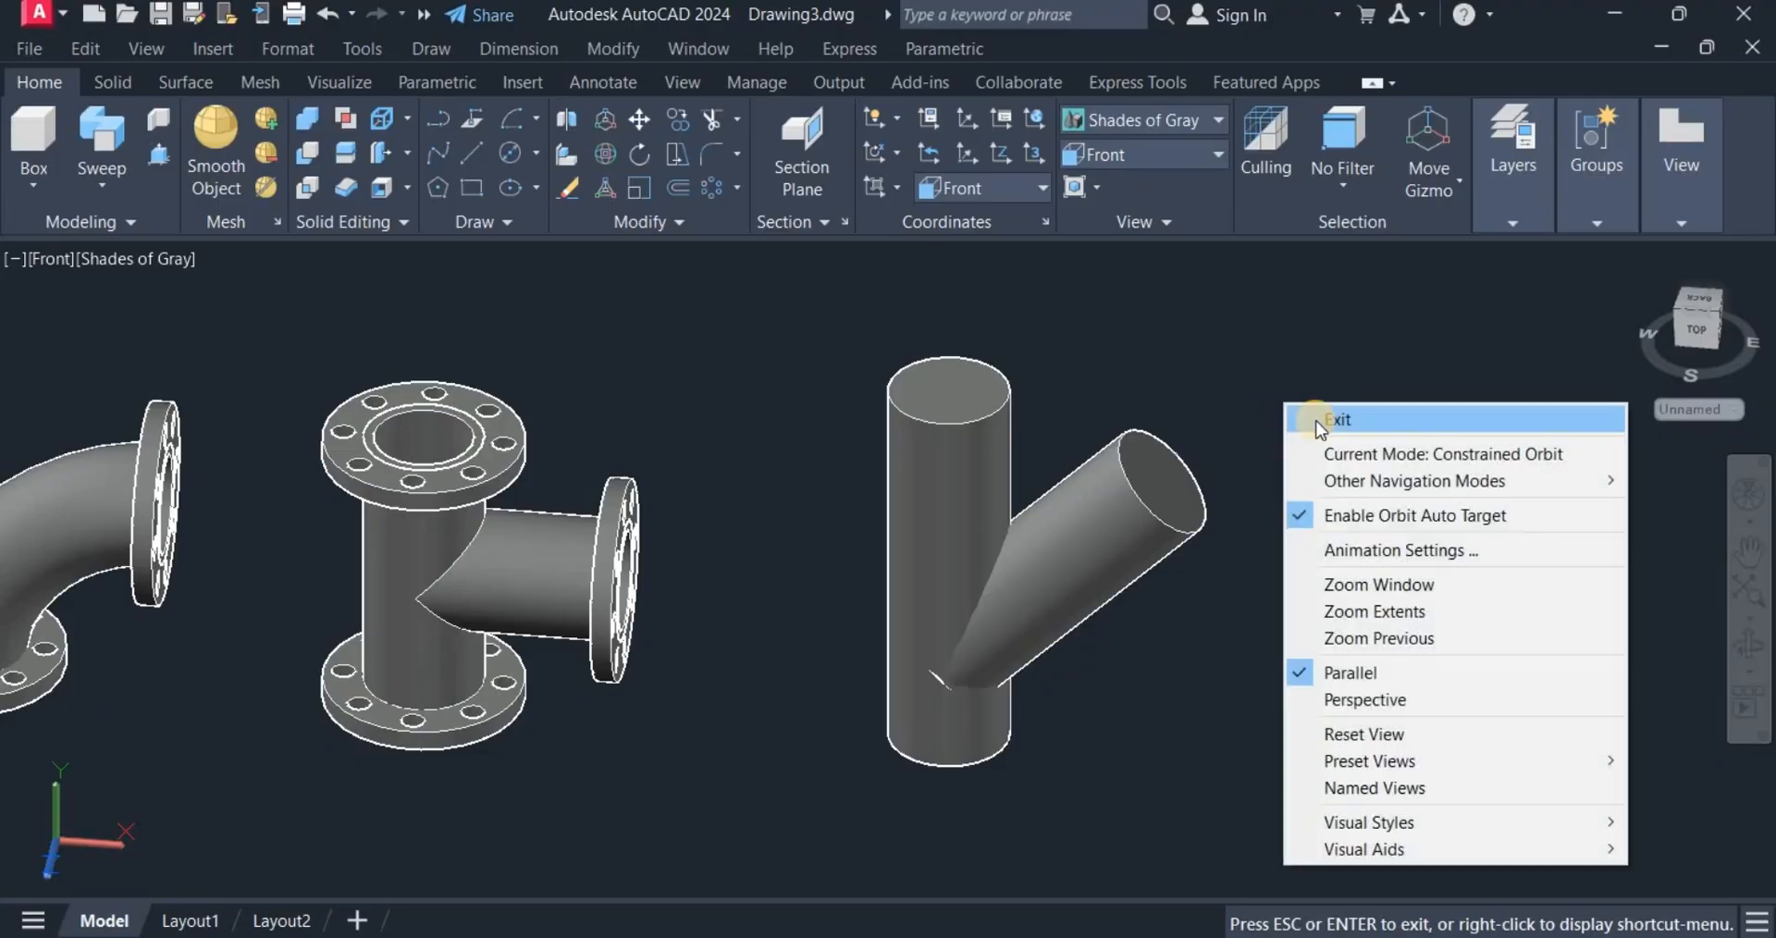
pyautogui.click(1312, 419)
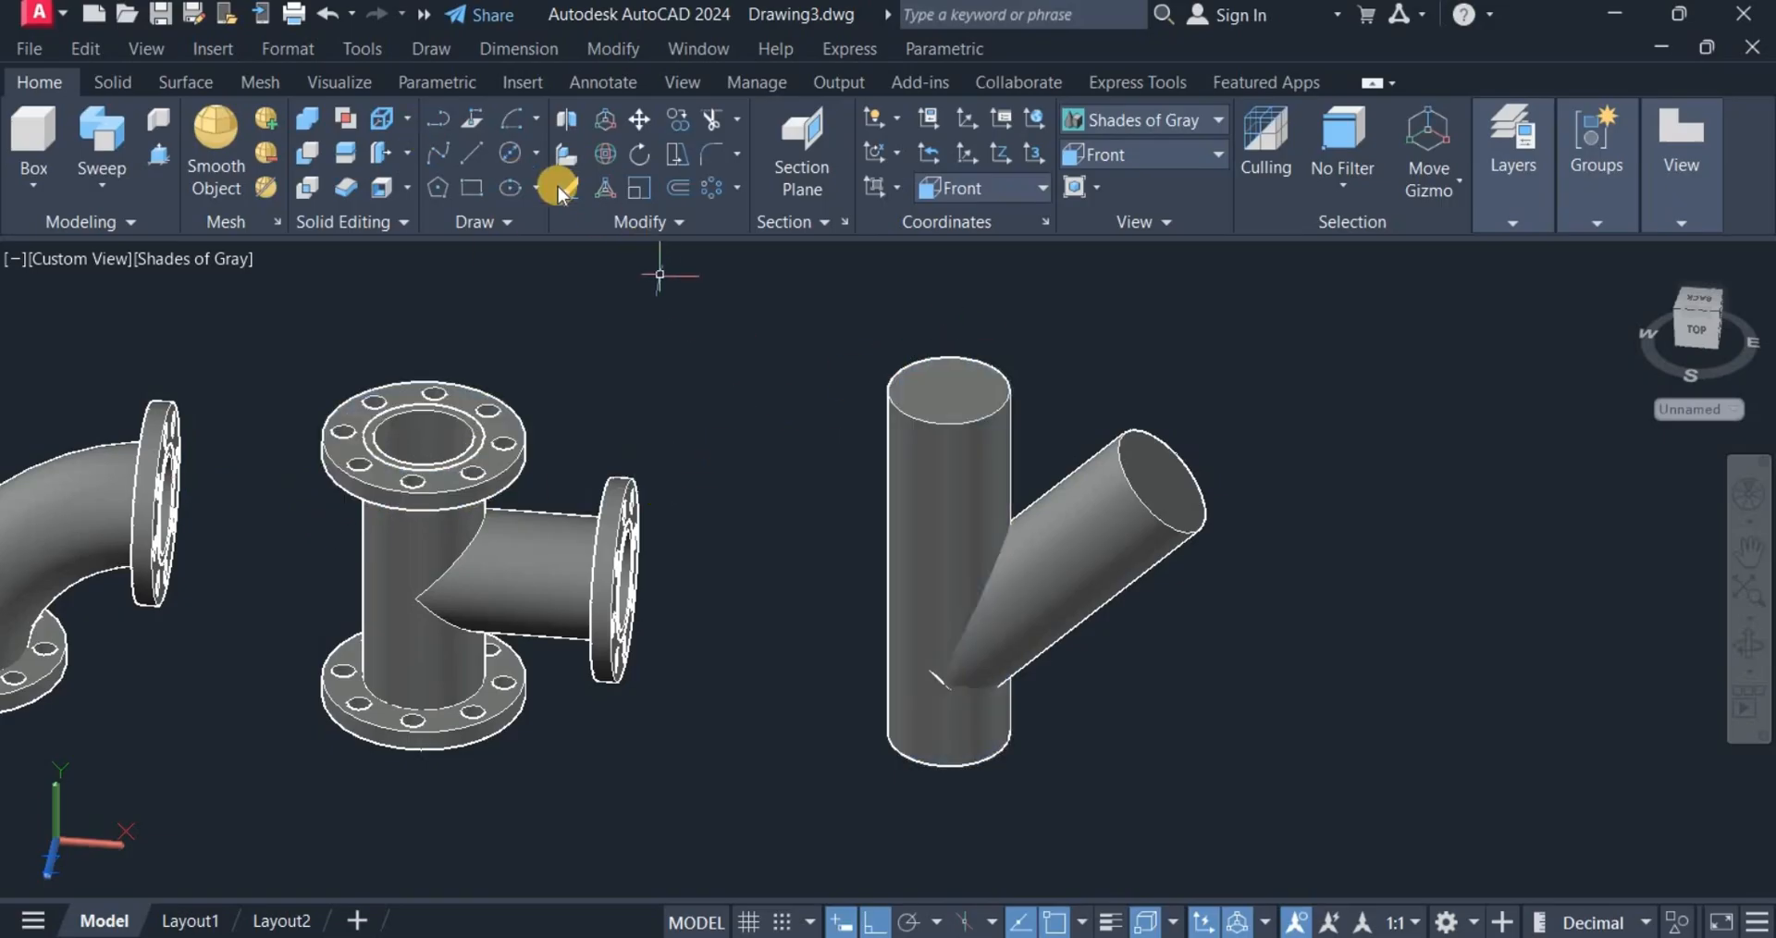
pyautogui.click(679, 118)
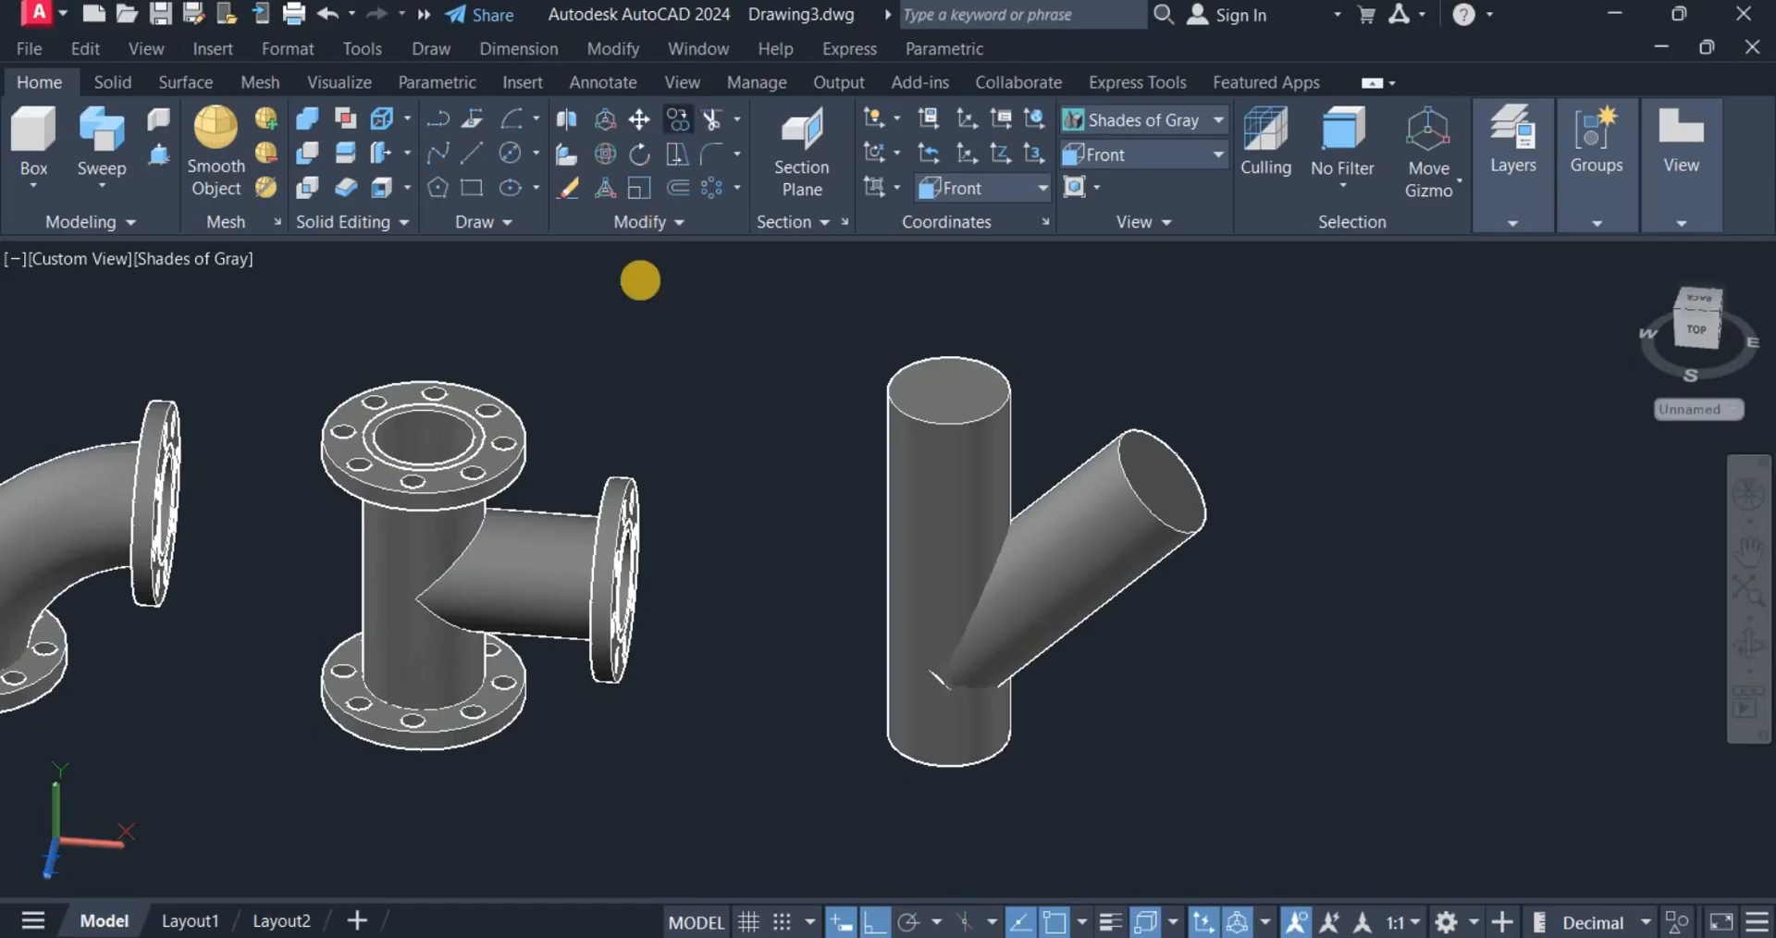
pyautogui.click(518, 426)
pyautogui.press('Return')
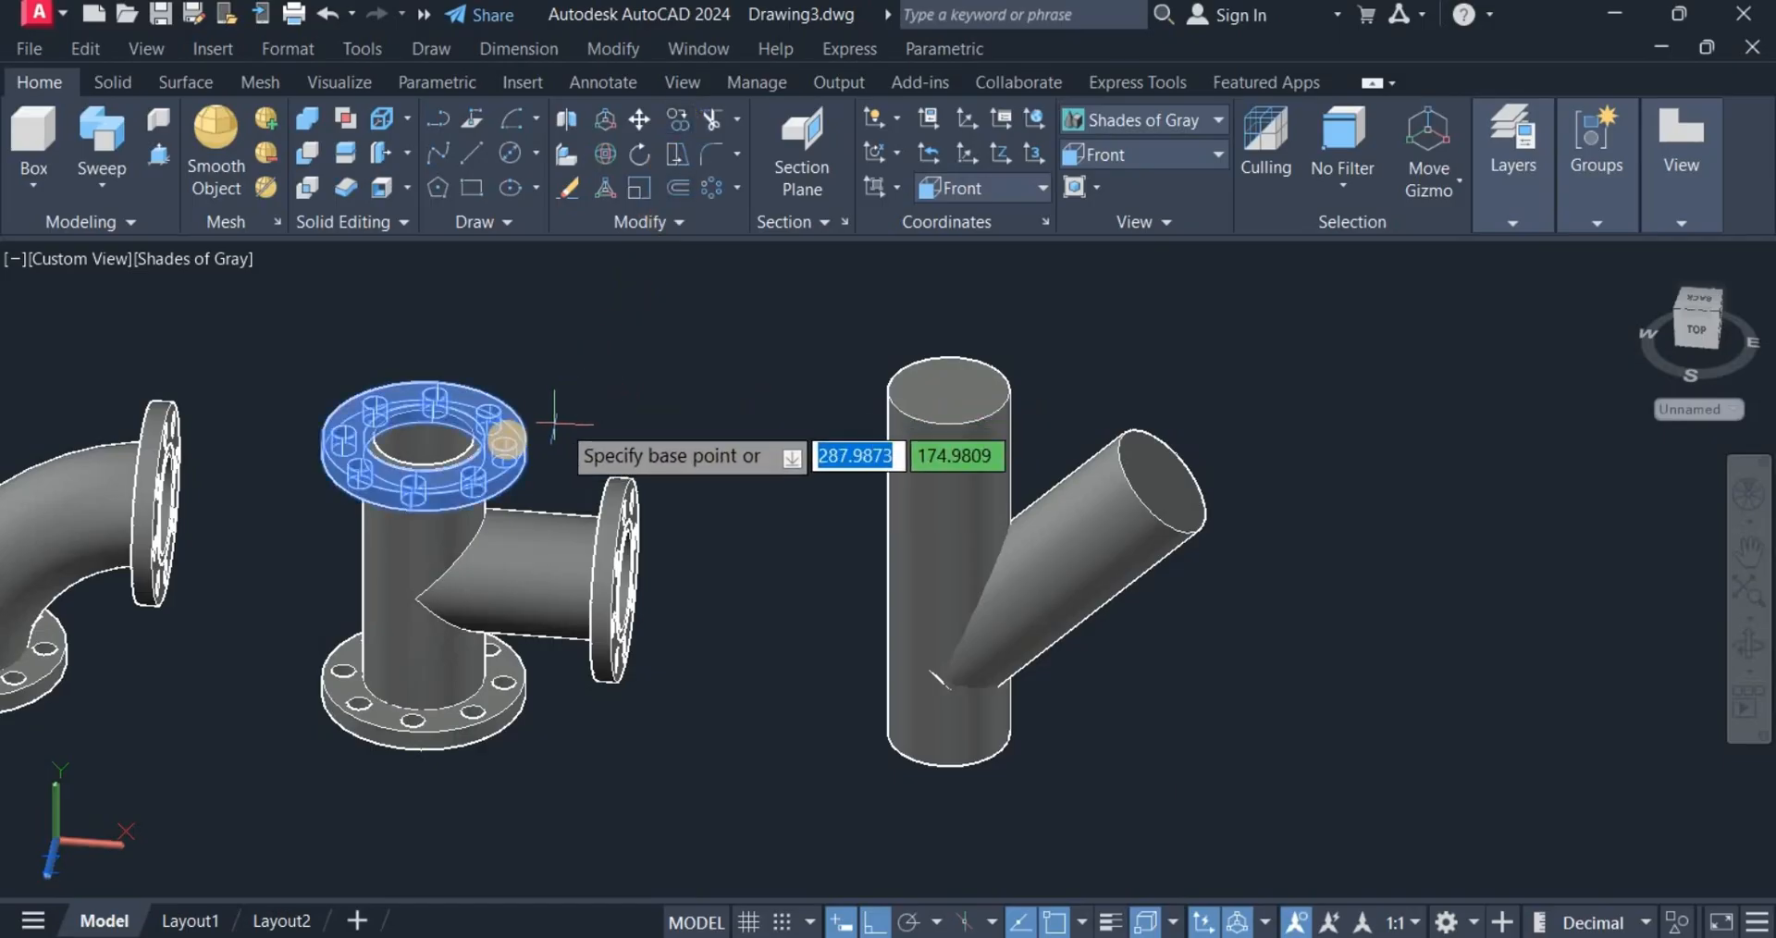
pyautogui.click(423, 442)
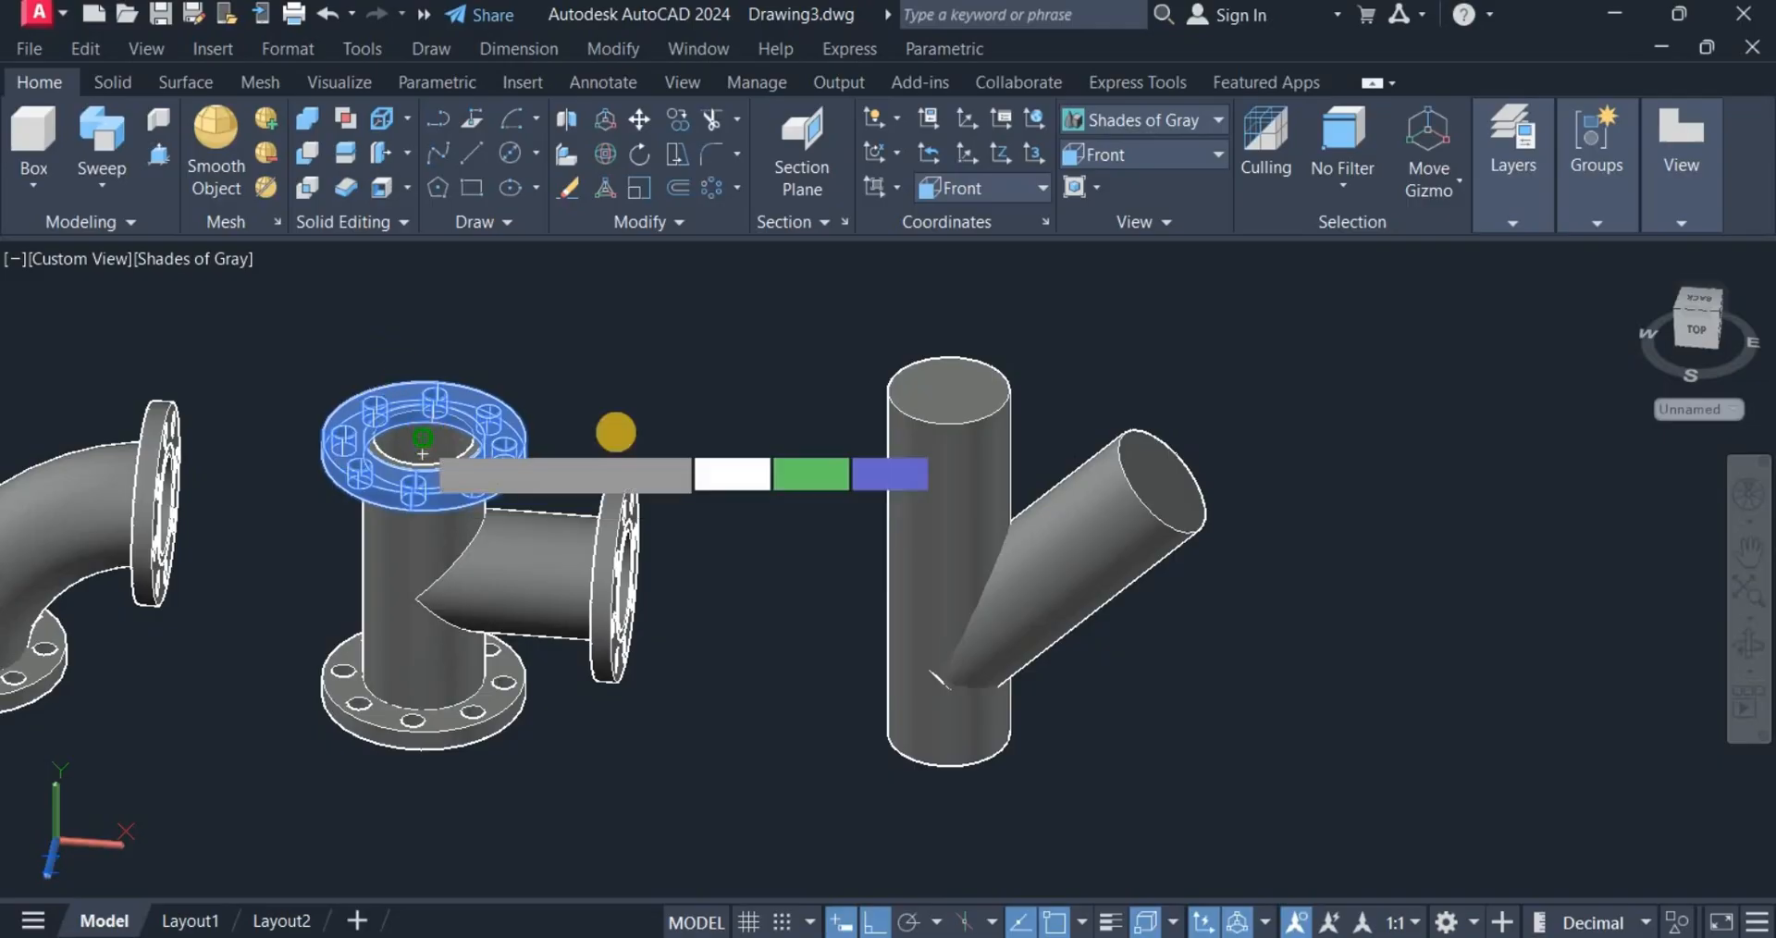
pyautogui.click(948, 387)
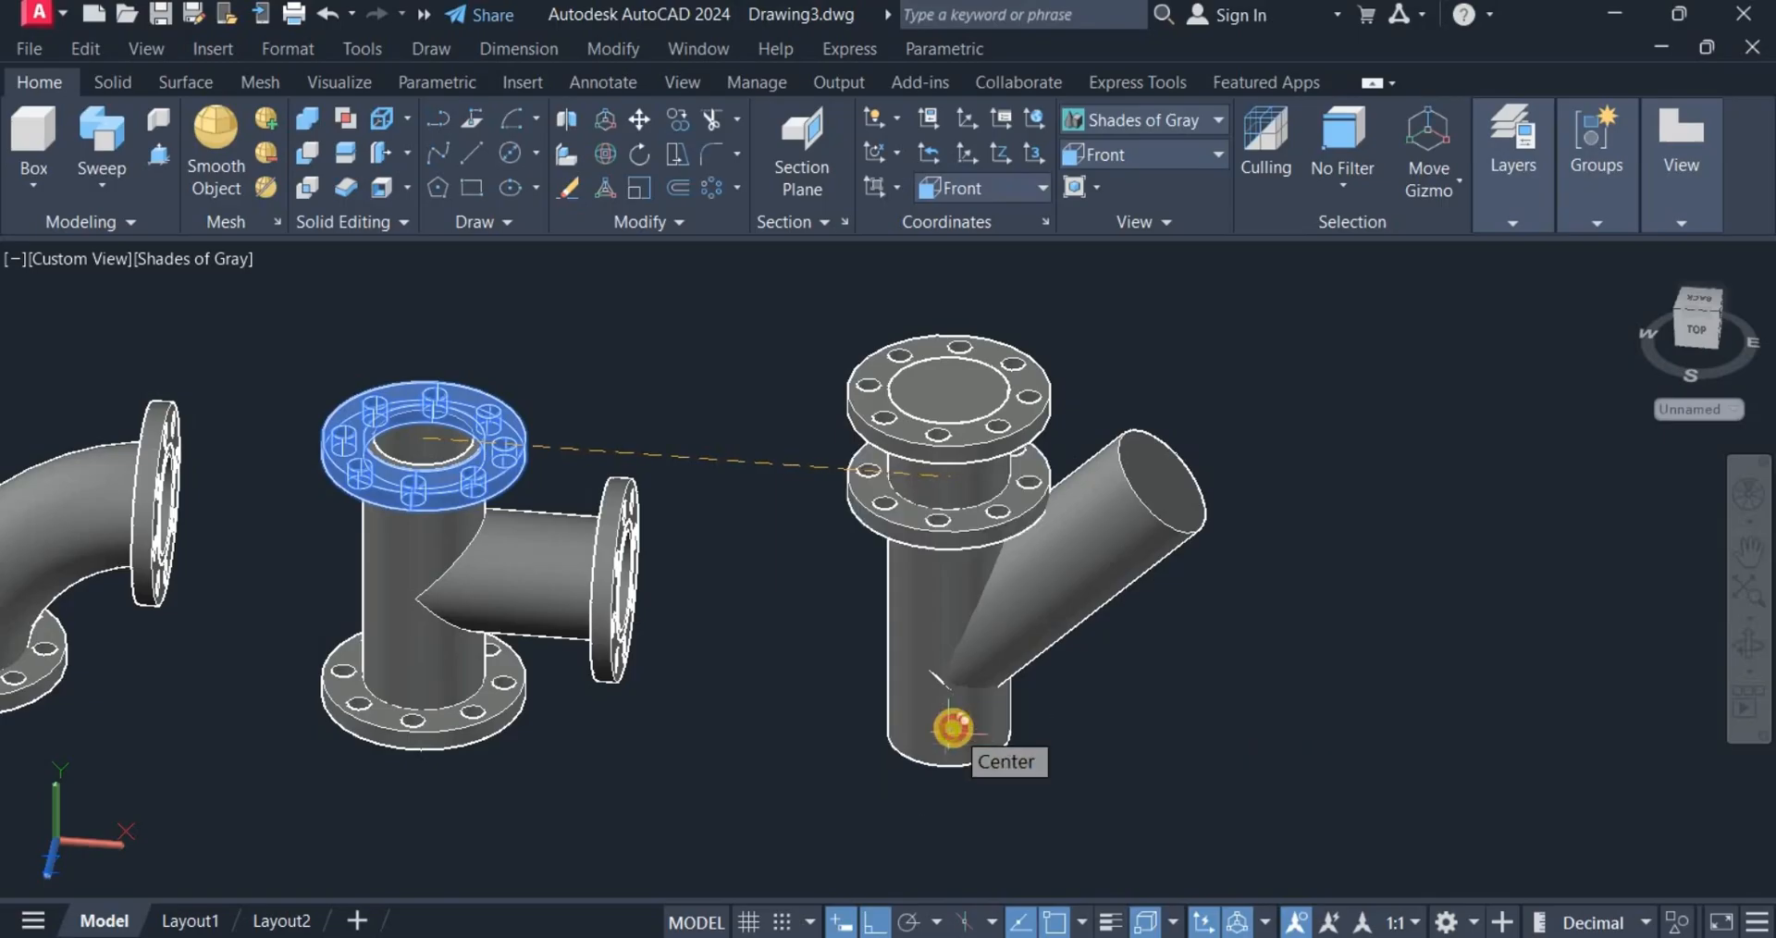
pyautogui.click(952, 728)
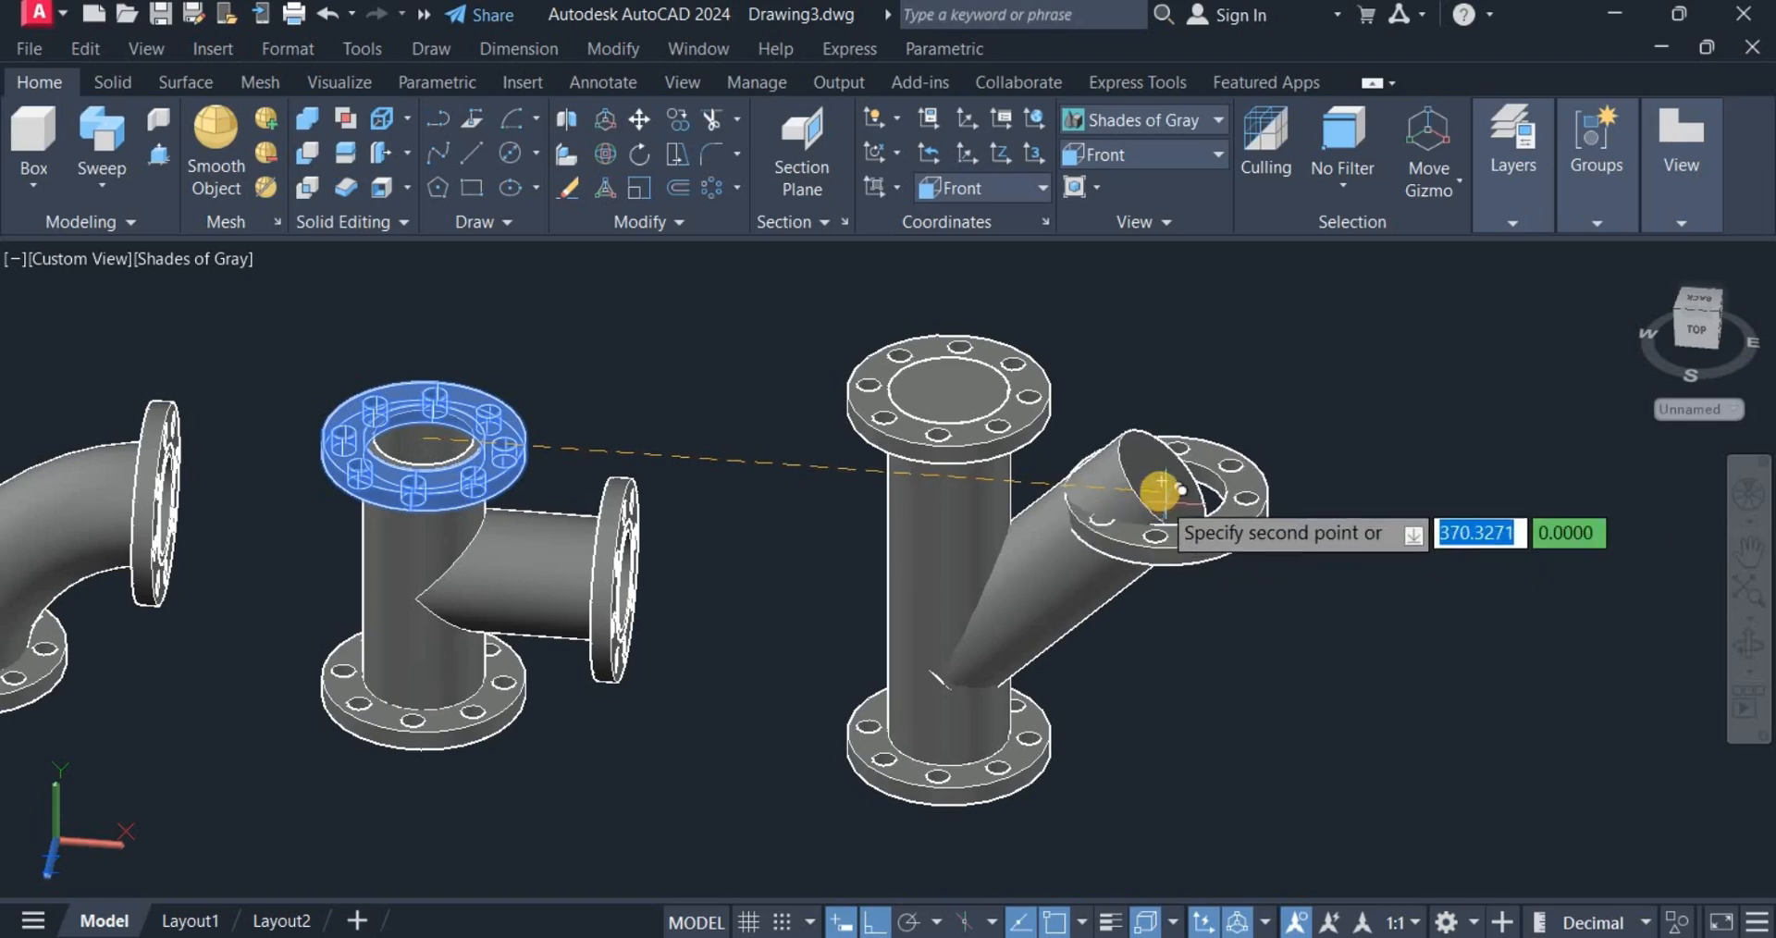
pyautogui.click(1161, 488)
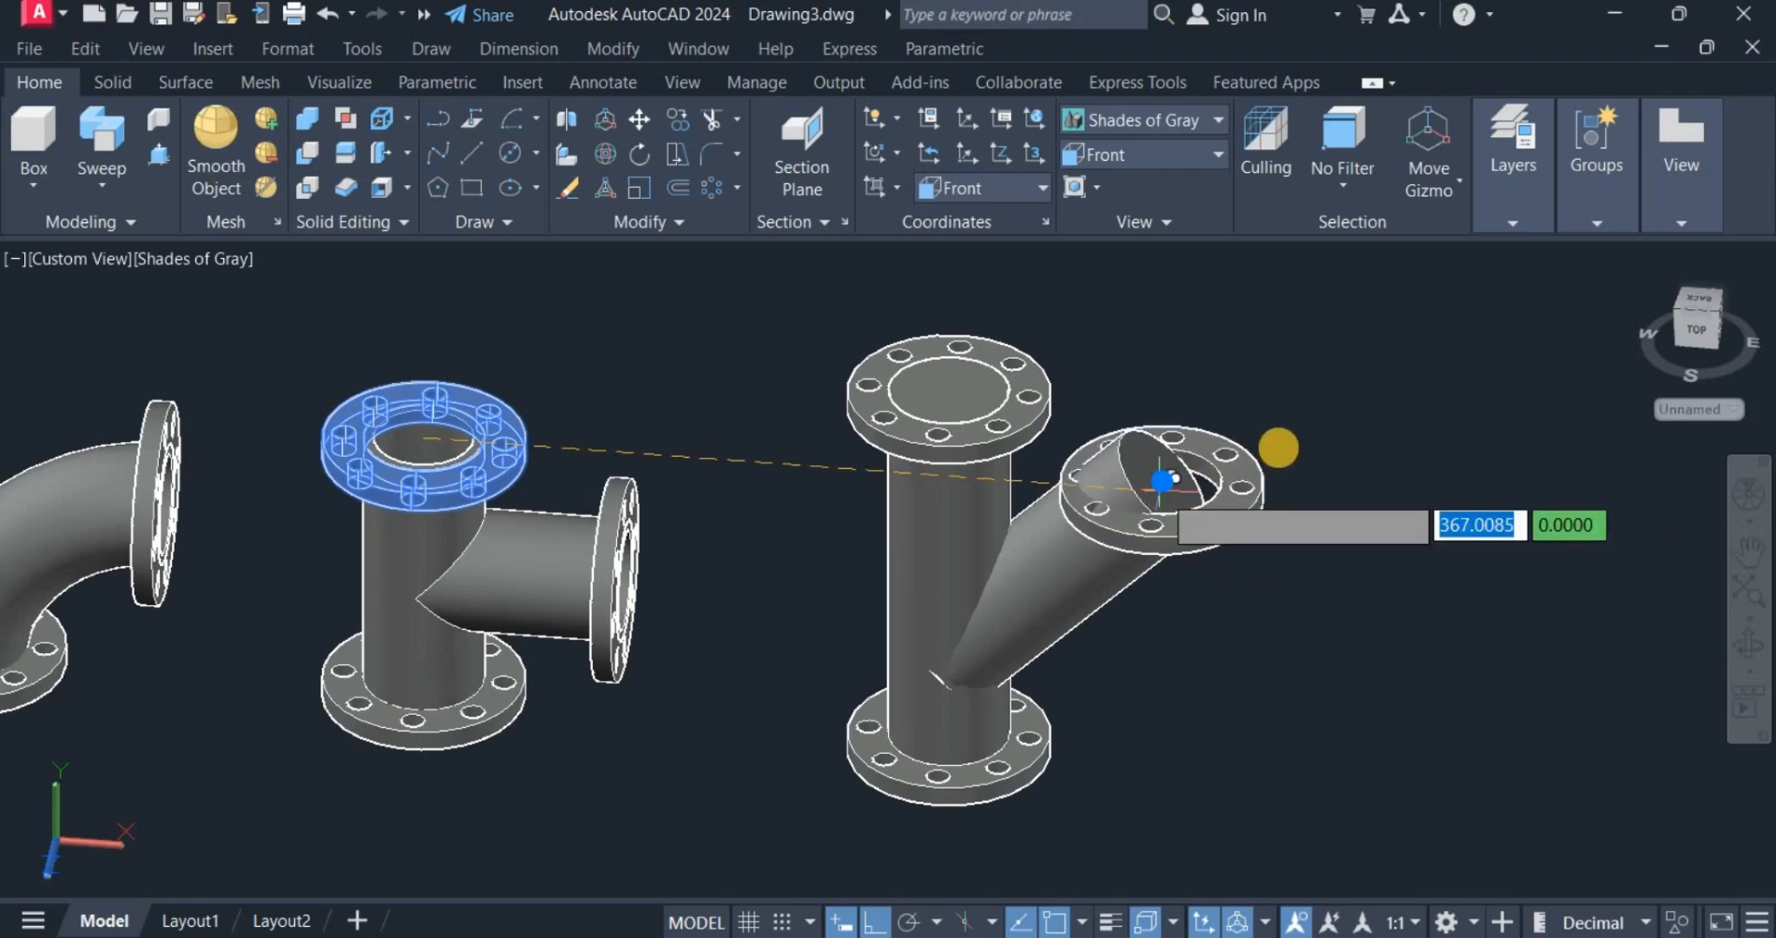
pyautogui.rightClick(1298, 427)
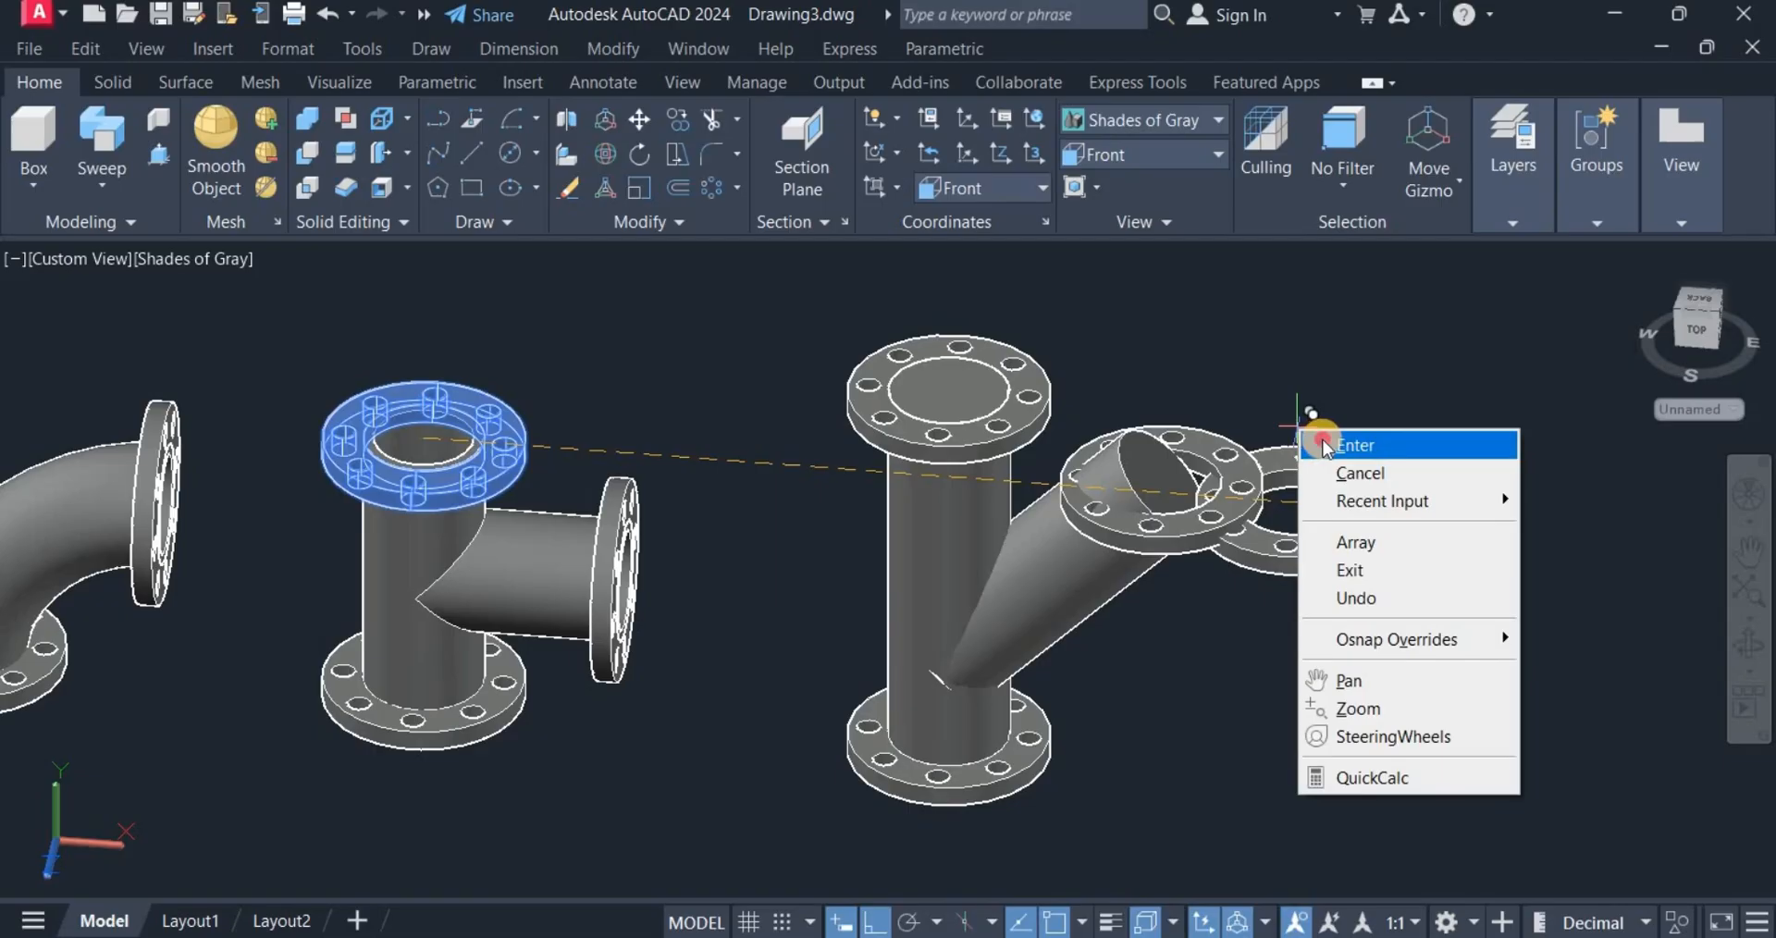
pyautogui.click(1324, 446)
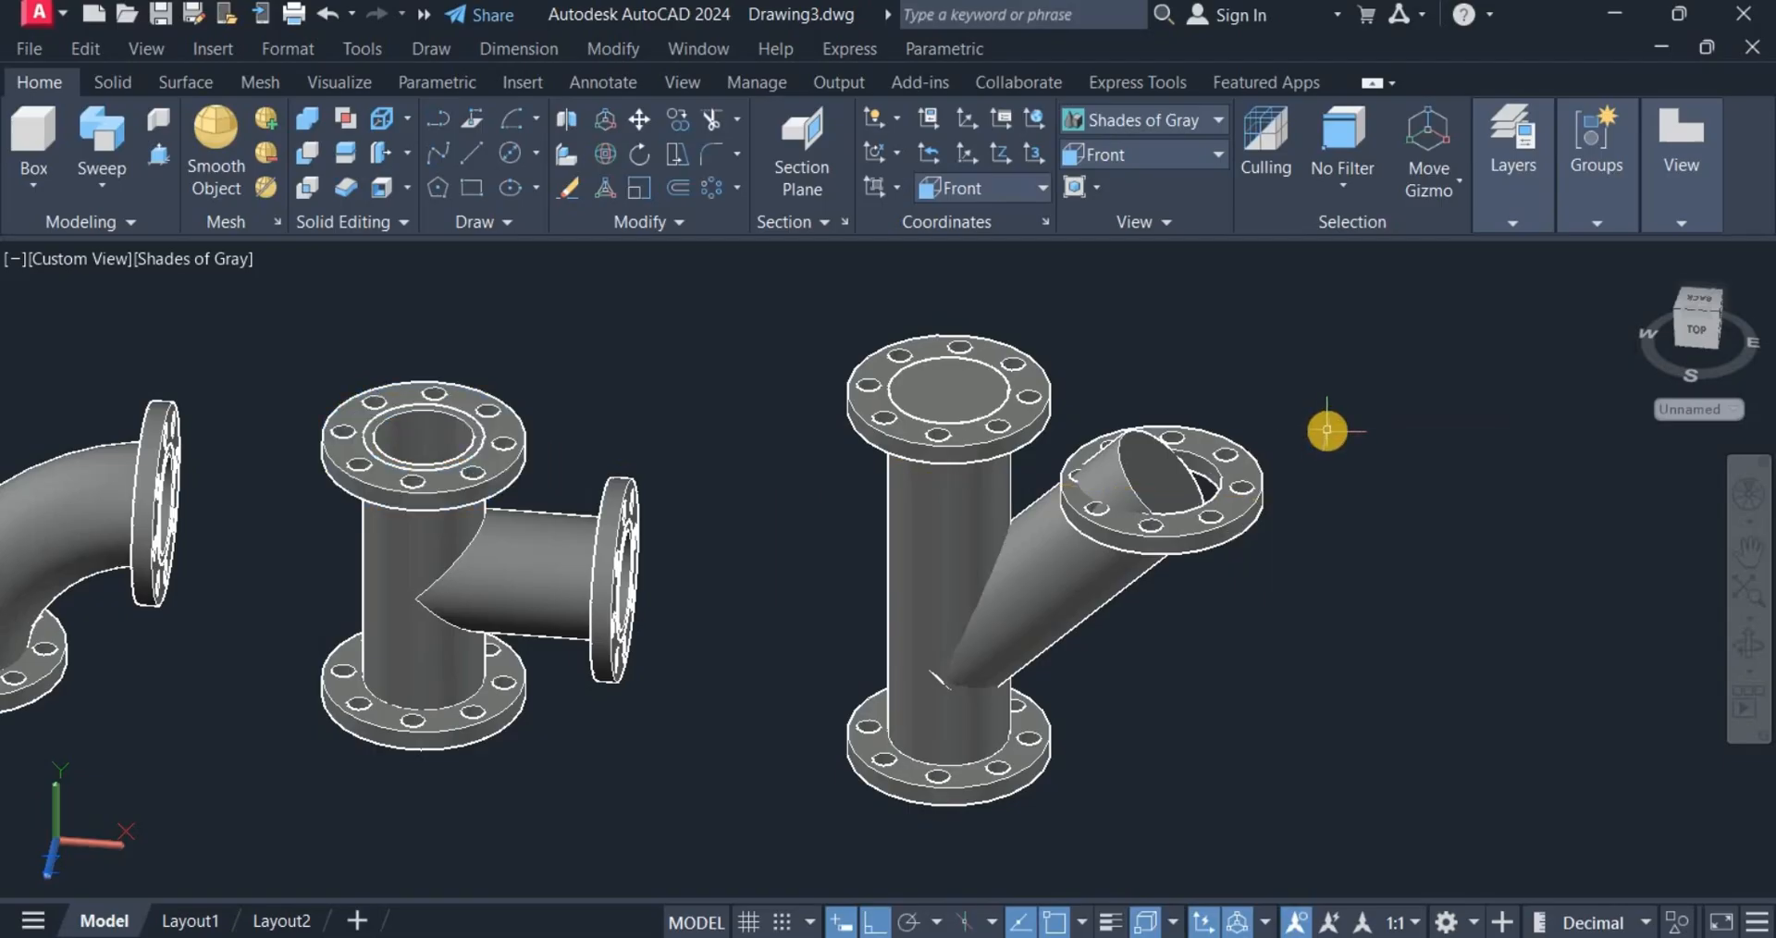
# In the Front view, rotate the branch flange about its centre until it sits square to the inclined branch pipe.
pyautogui.click(1193, 155)
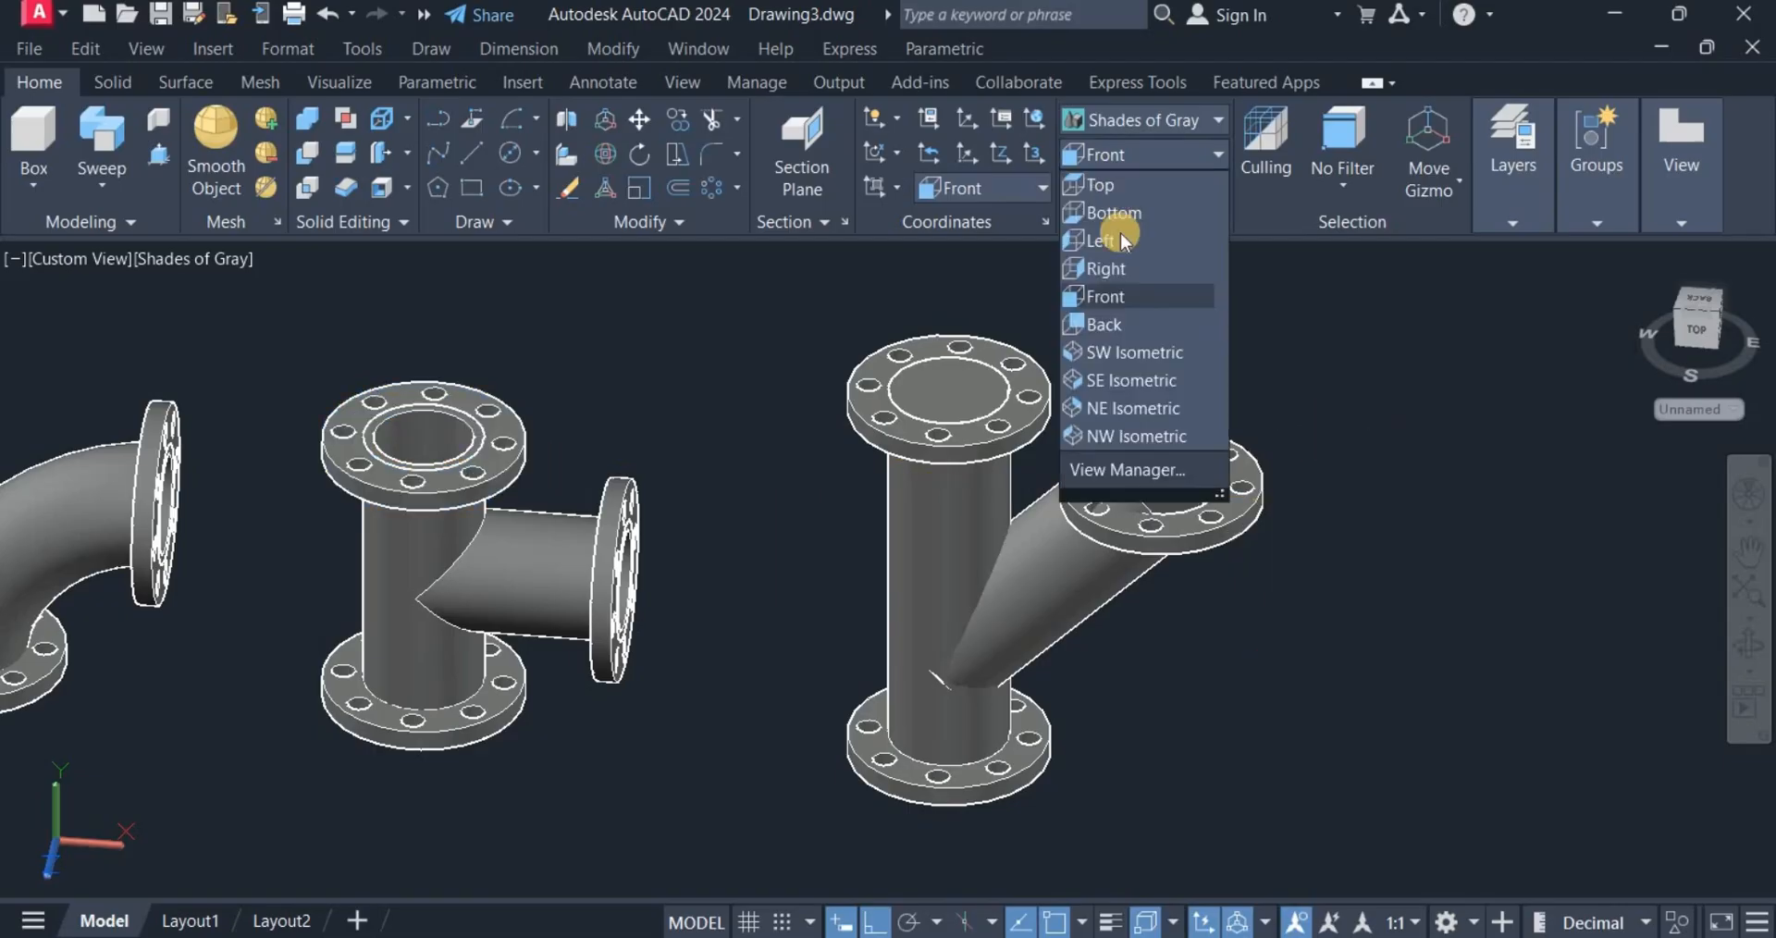
pyautogui.click(1127, 296)
pyautogui.moveTo(992, 516); pyautogui.dragTo(801, 485, button='middle')
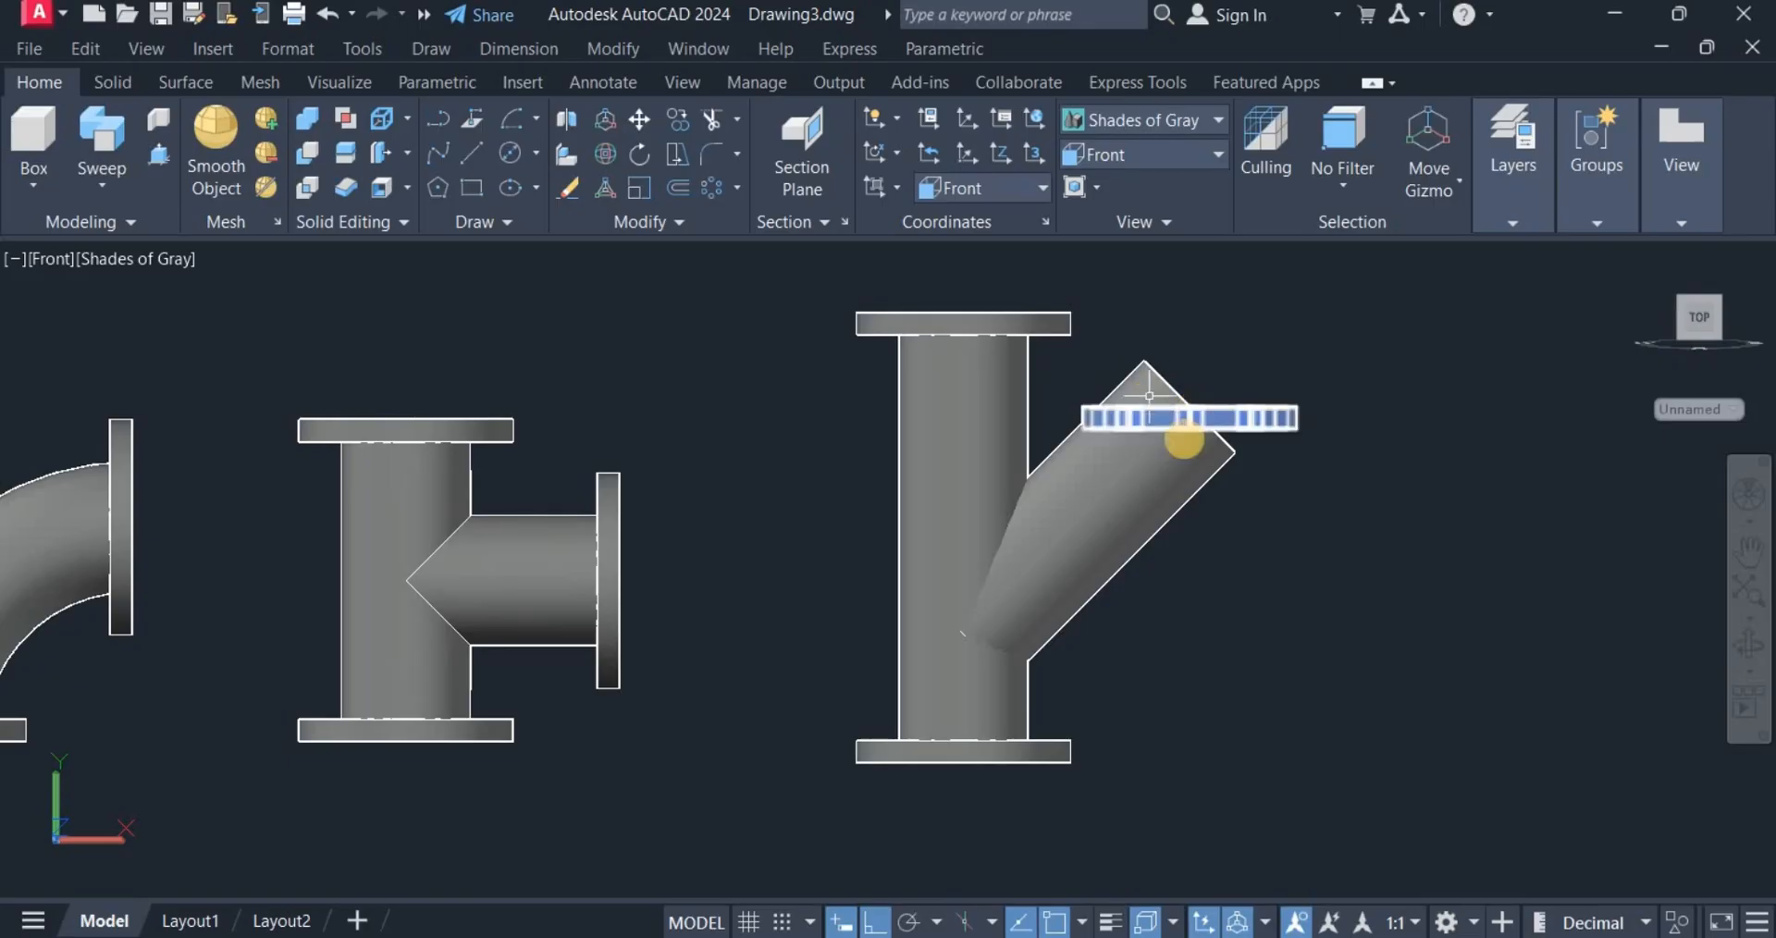
pyautogui.click(1280, 418)
pyautogui.rightClick(1387, 490)
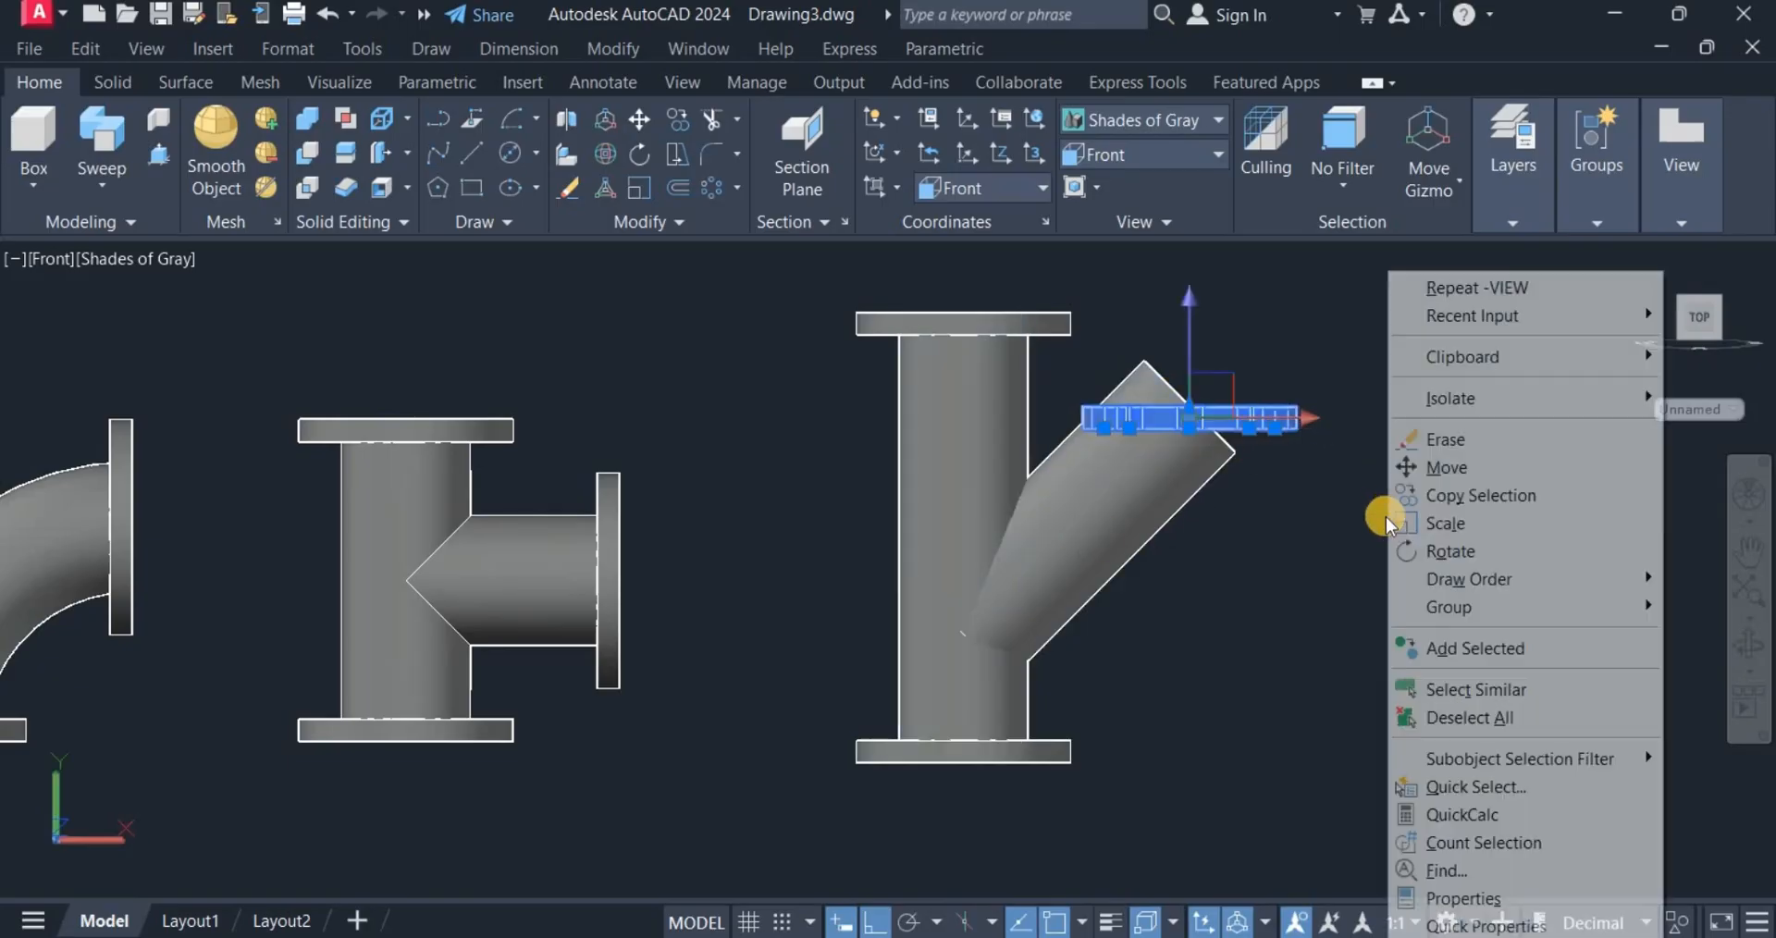
pyautogui.click(1433, 551)
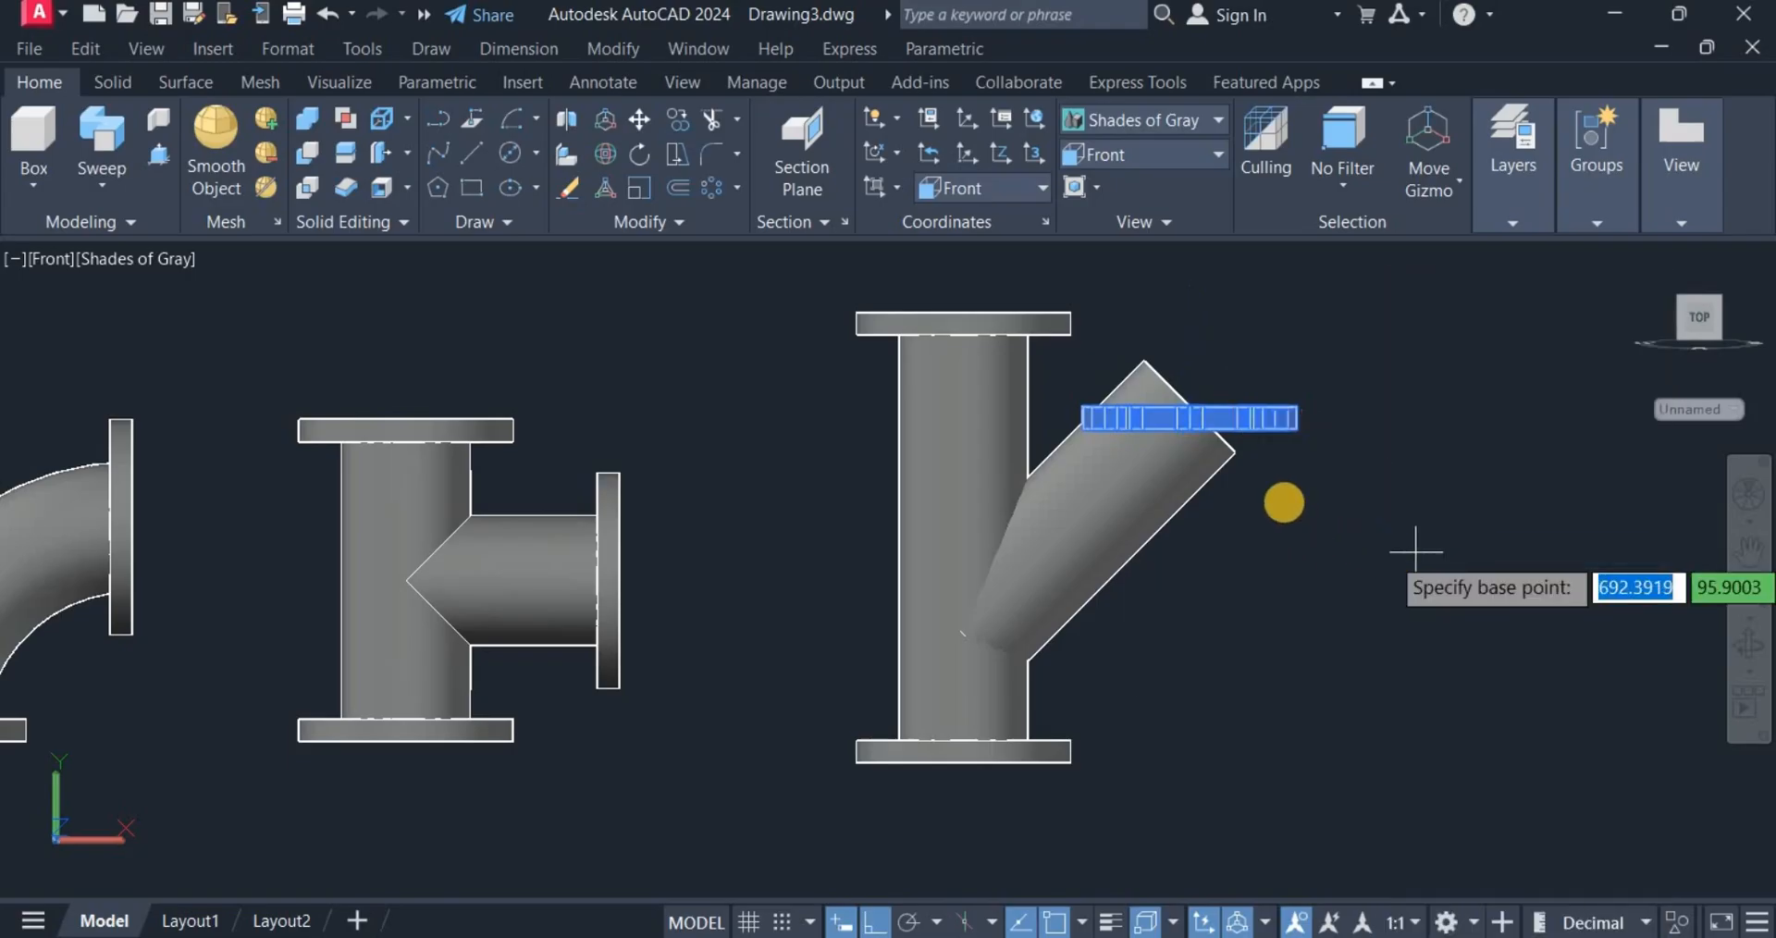
pyautogui.click(1190, 413)
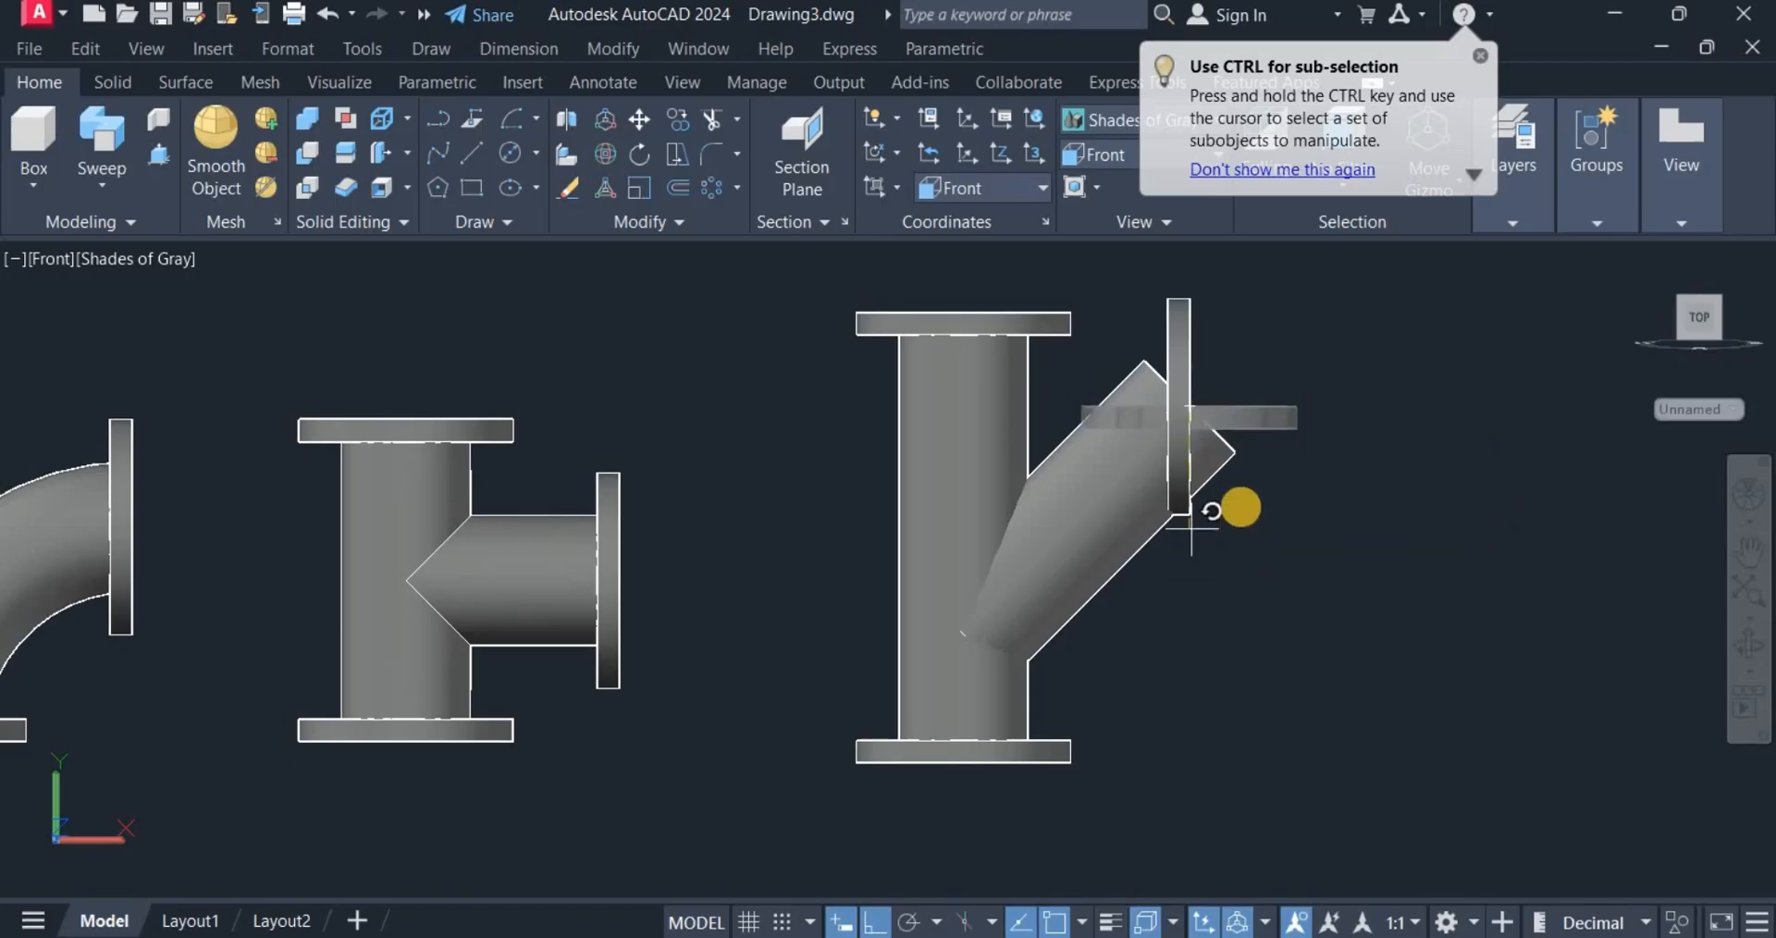
pyautogui.click(1241, 461)
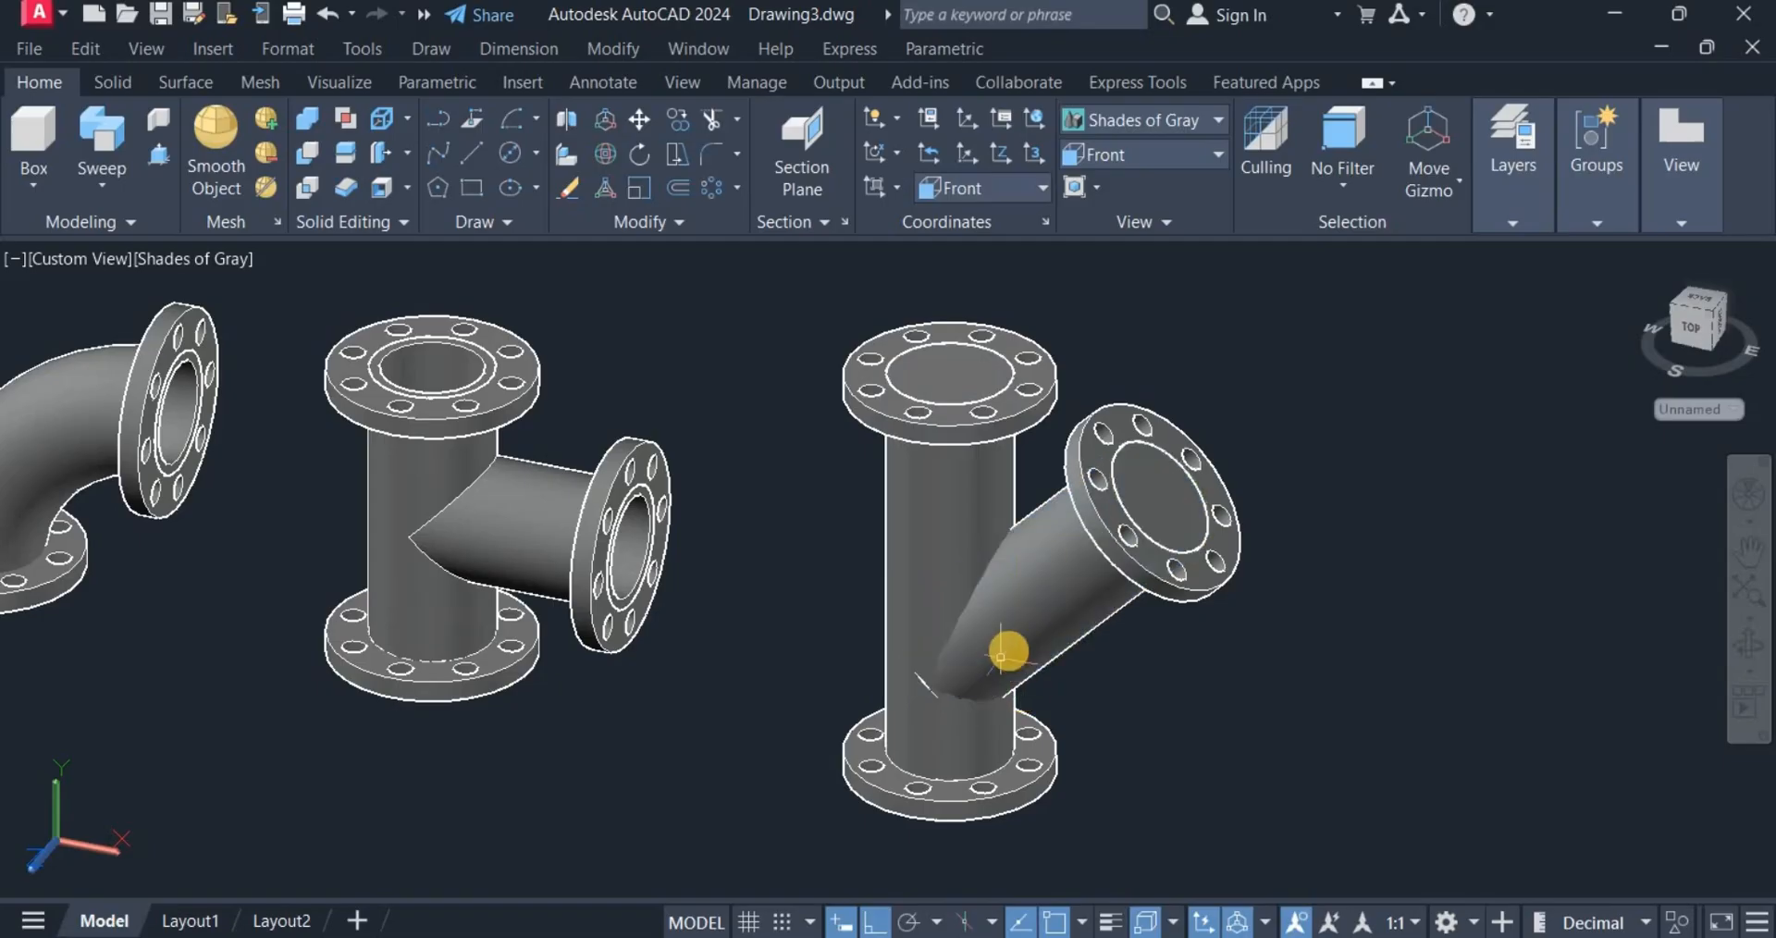
# Union the lateral's vertical main pipe with its inclined branch pipe into one solid.
pyautogui.click(345, 192)
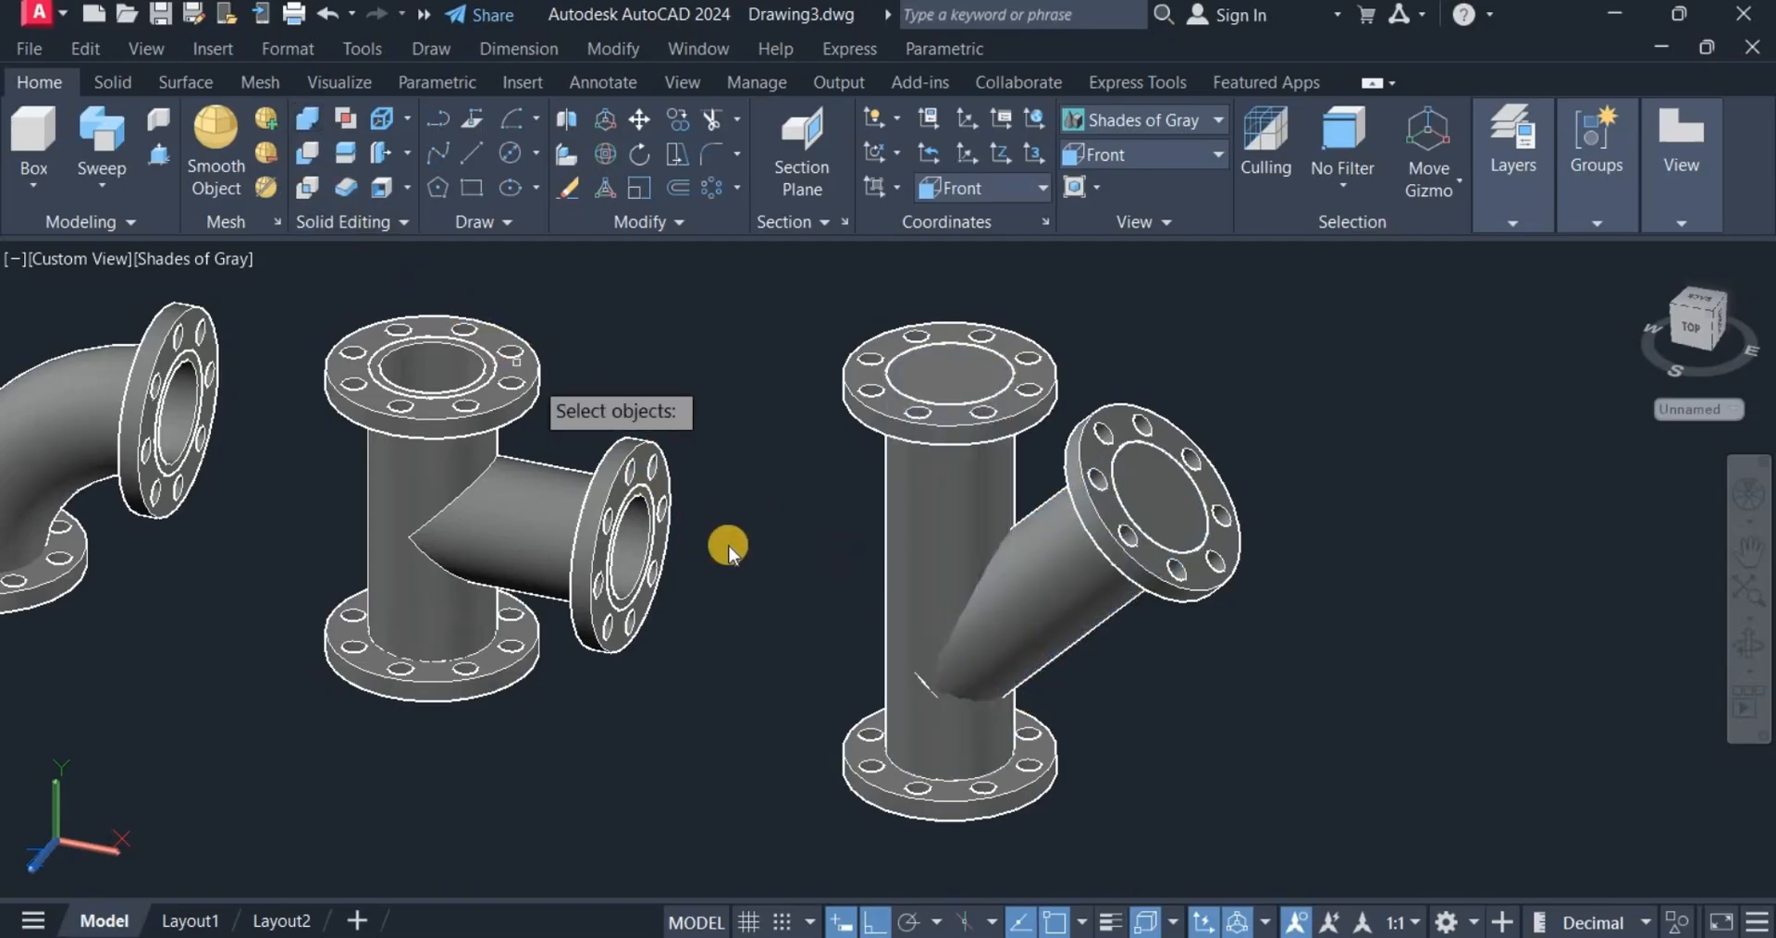
pyautogui.click(995, 603)
pyautogui.click(1062, 613)
pyautogui.press('Return')
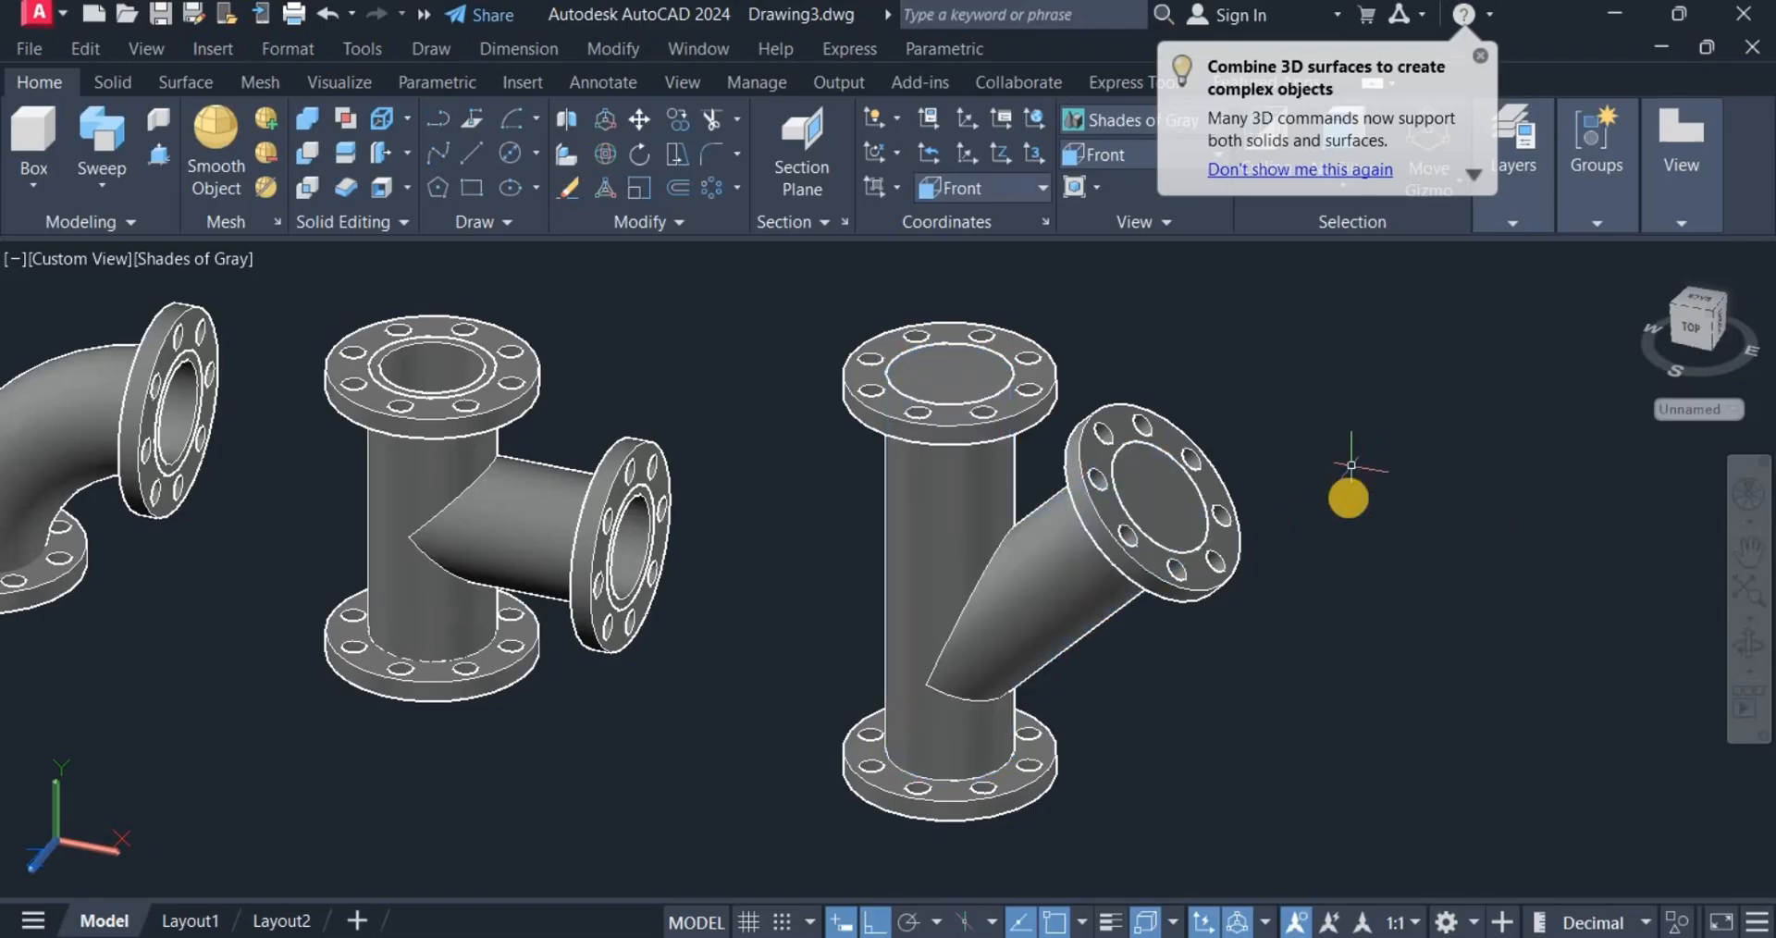
# Shell the lateral's joined pipe body with an offset distance of 5, removing its top, branch and bottom end faces.
pyautogui.scroll(-1, 1077, 657)
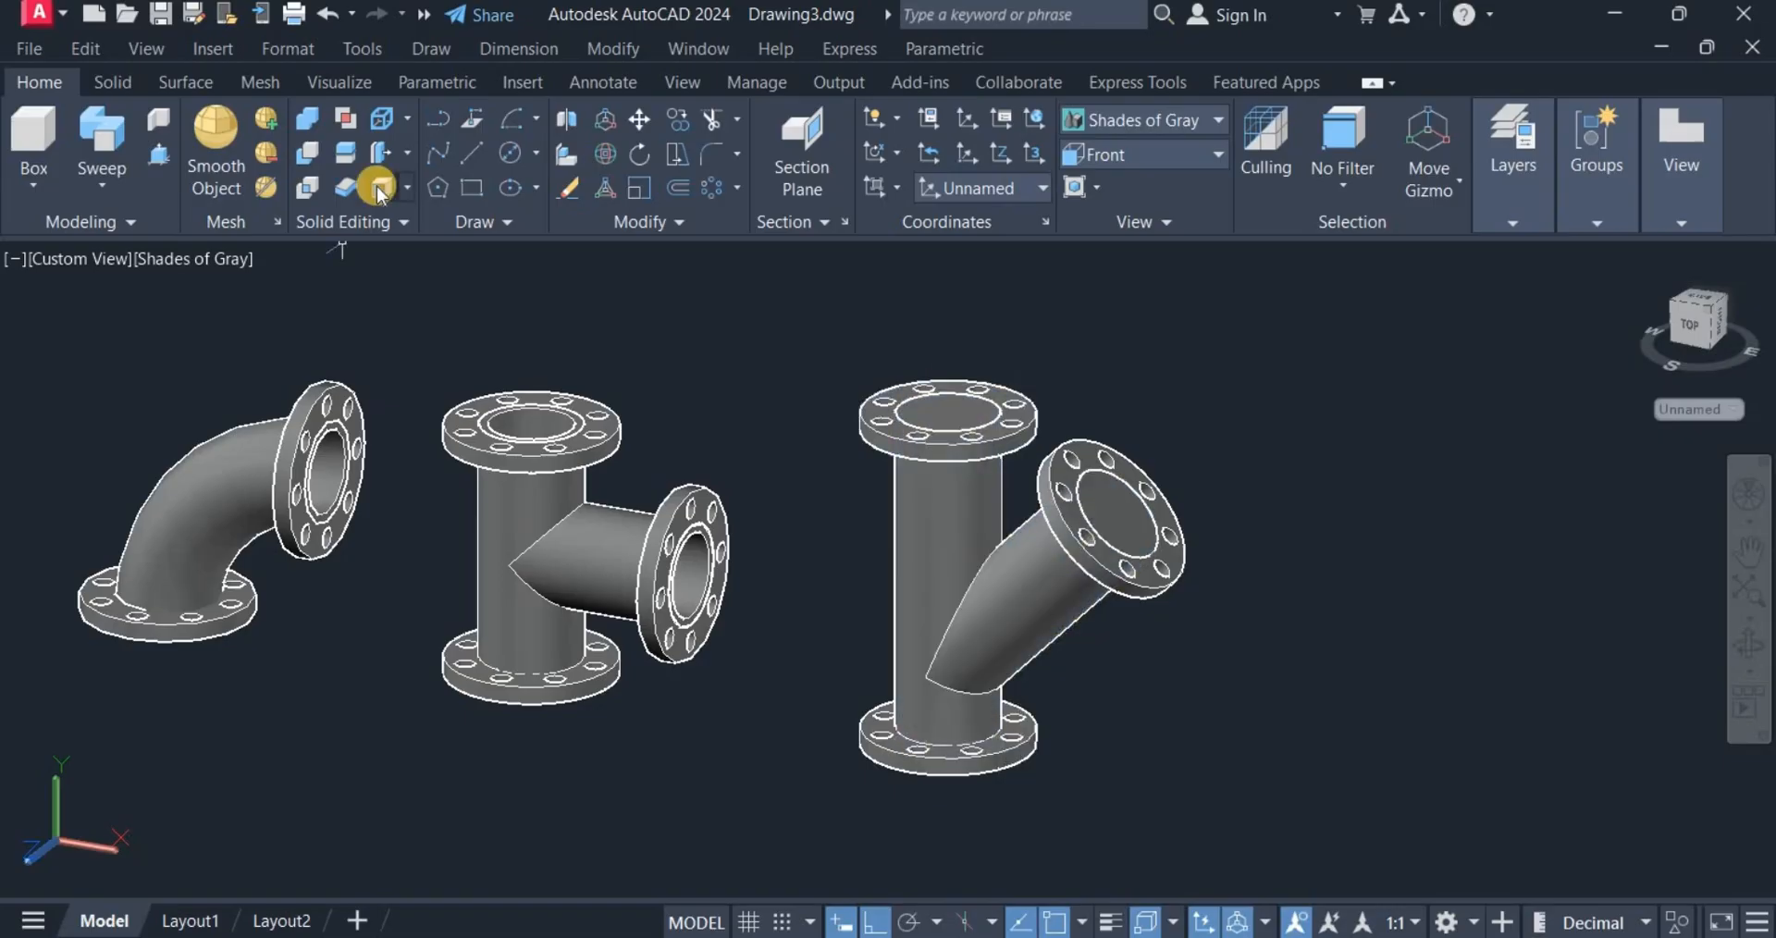
pyautogui.click(994, 624)
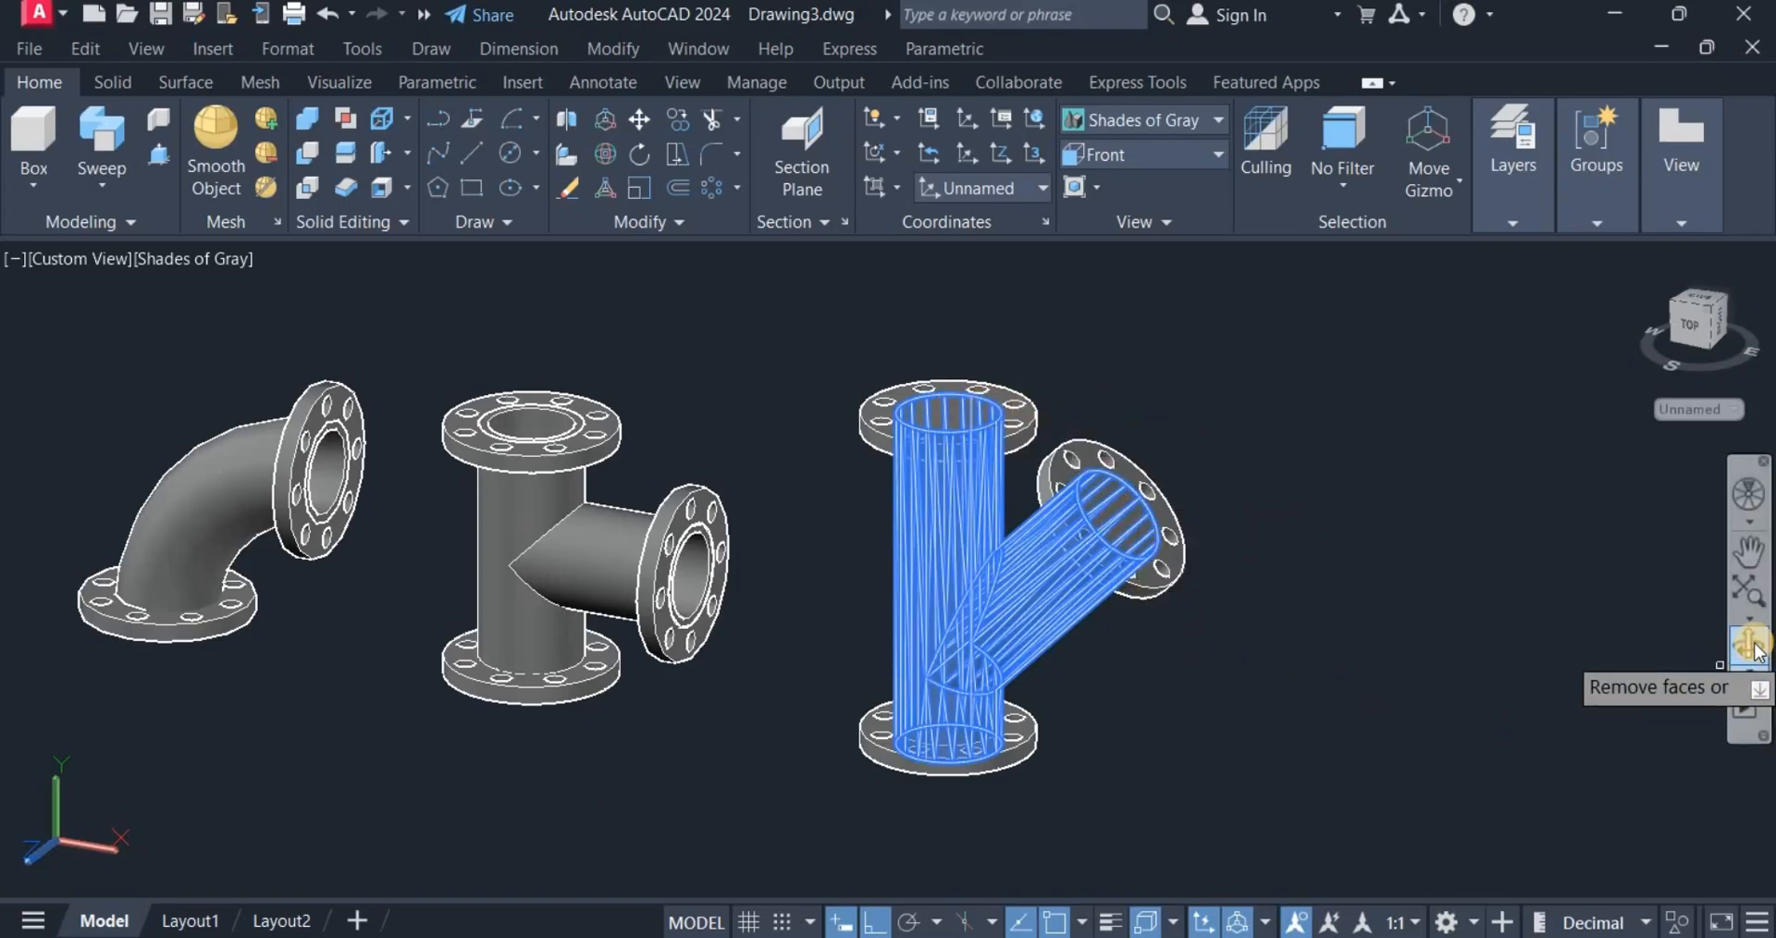
pyautogui.moveTo(1434, 731); pyautogui.dragTo(1221, 598)
pyautogui.rightClick(1221, 600)
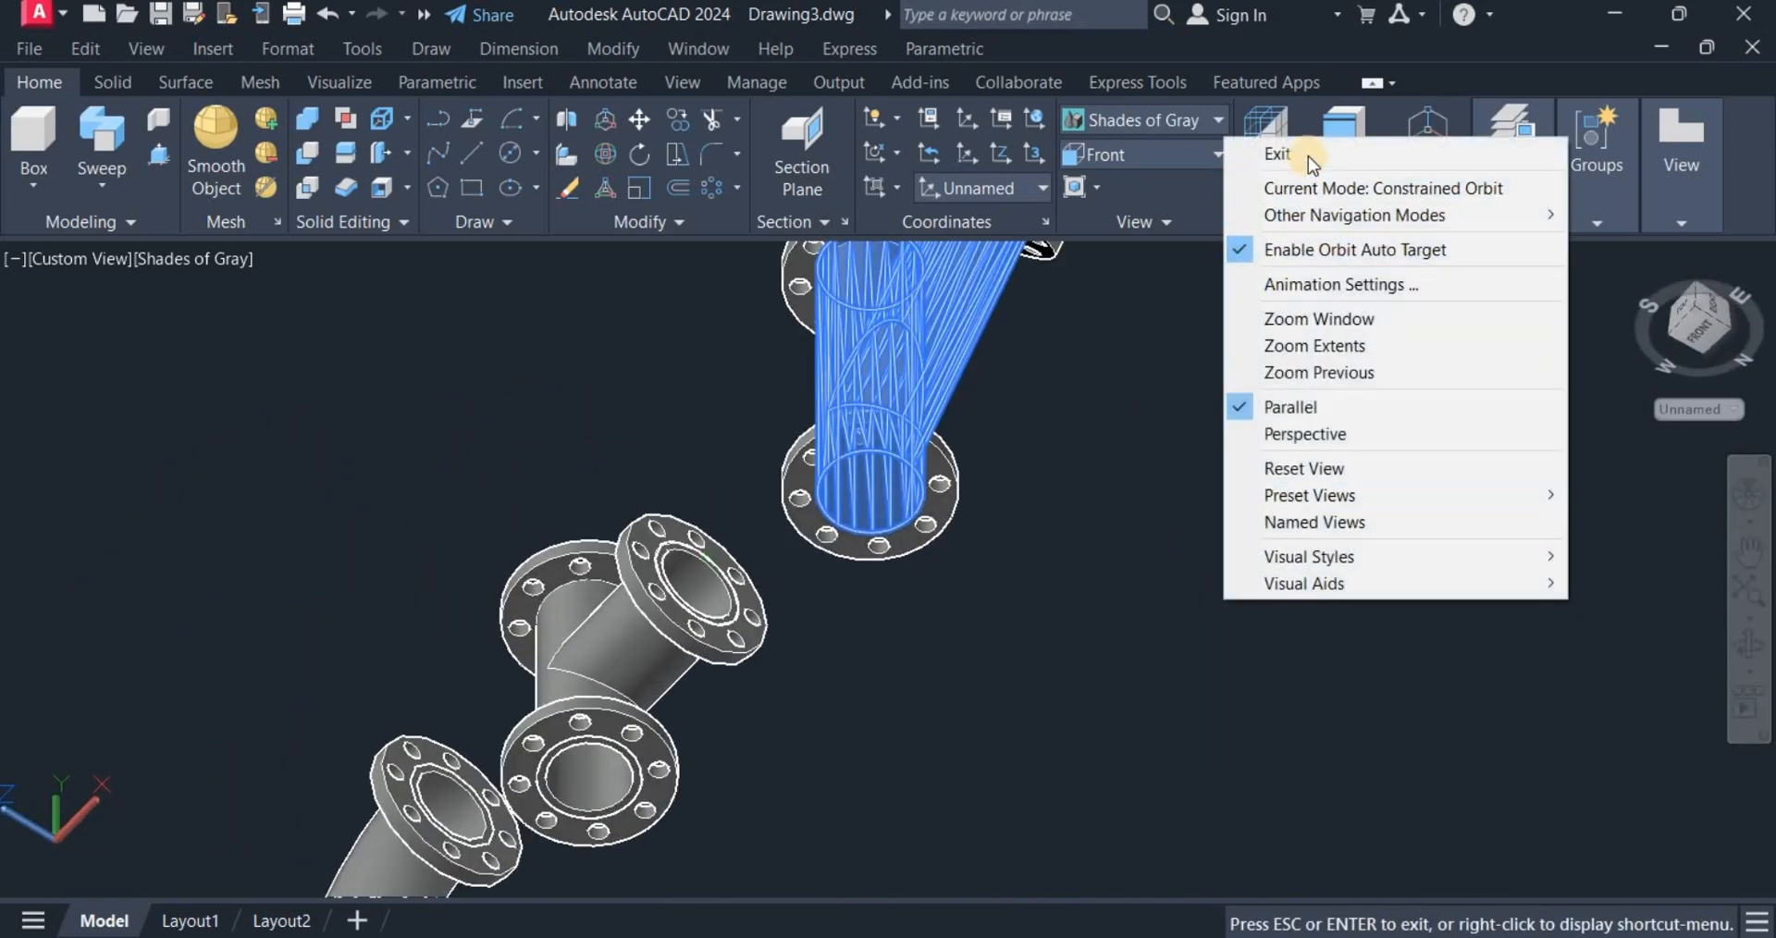
pyautogui.click(1277, 154)
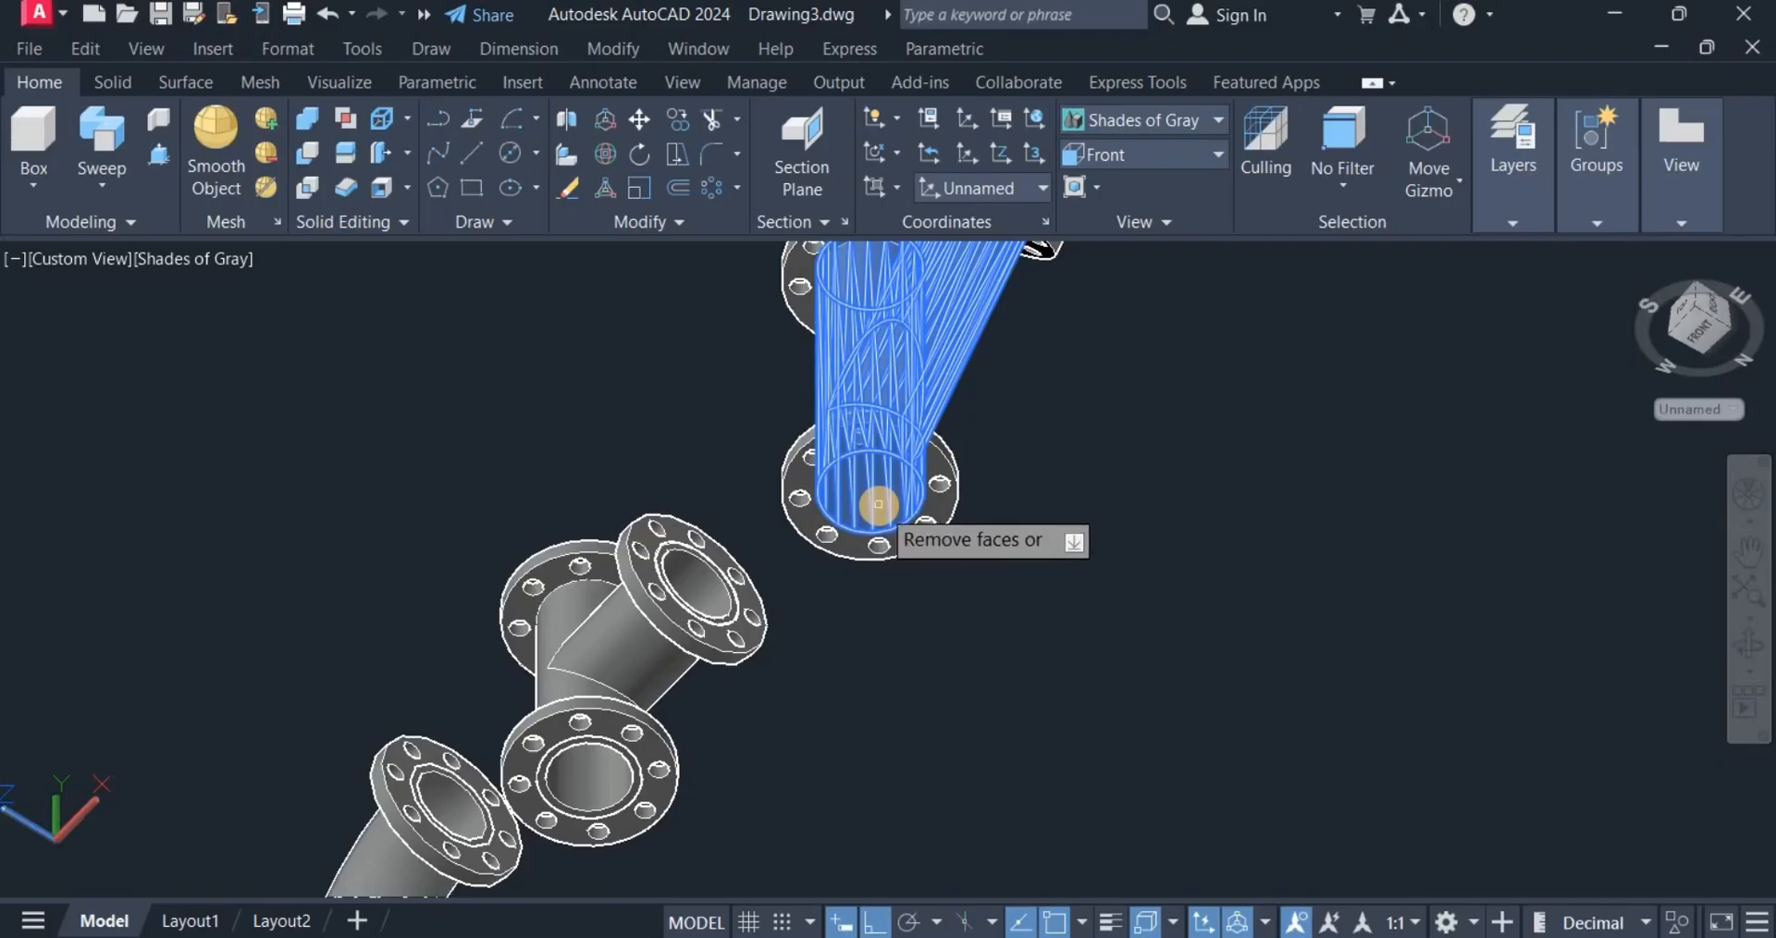
pyautogui.rightClick(1182, 496)
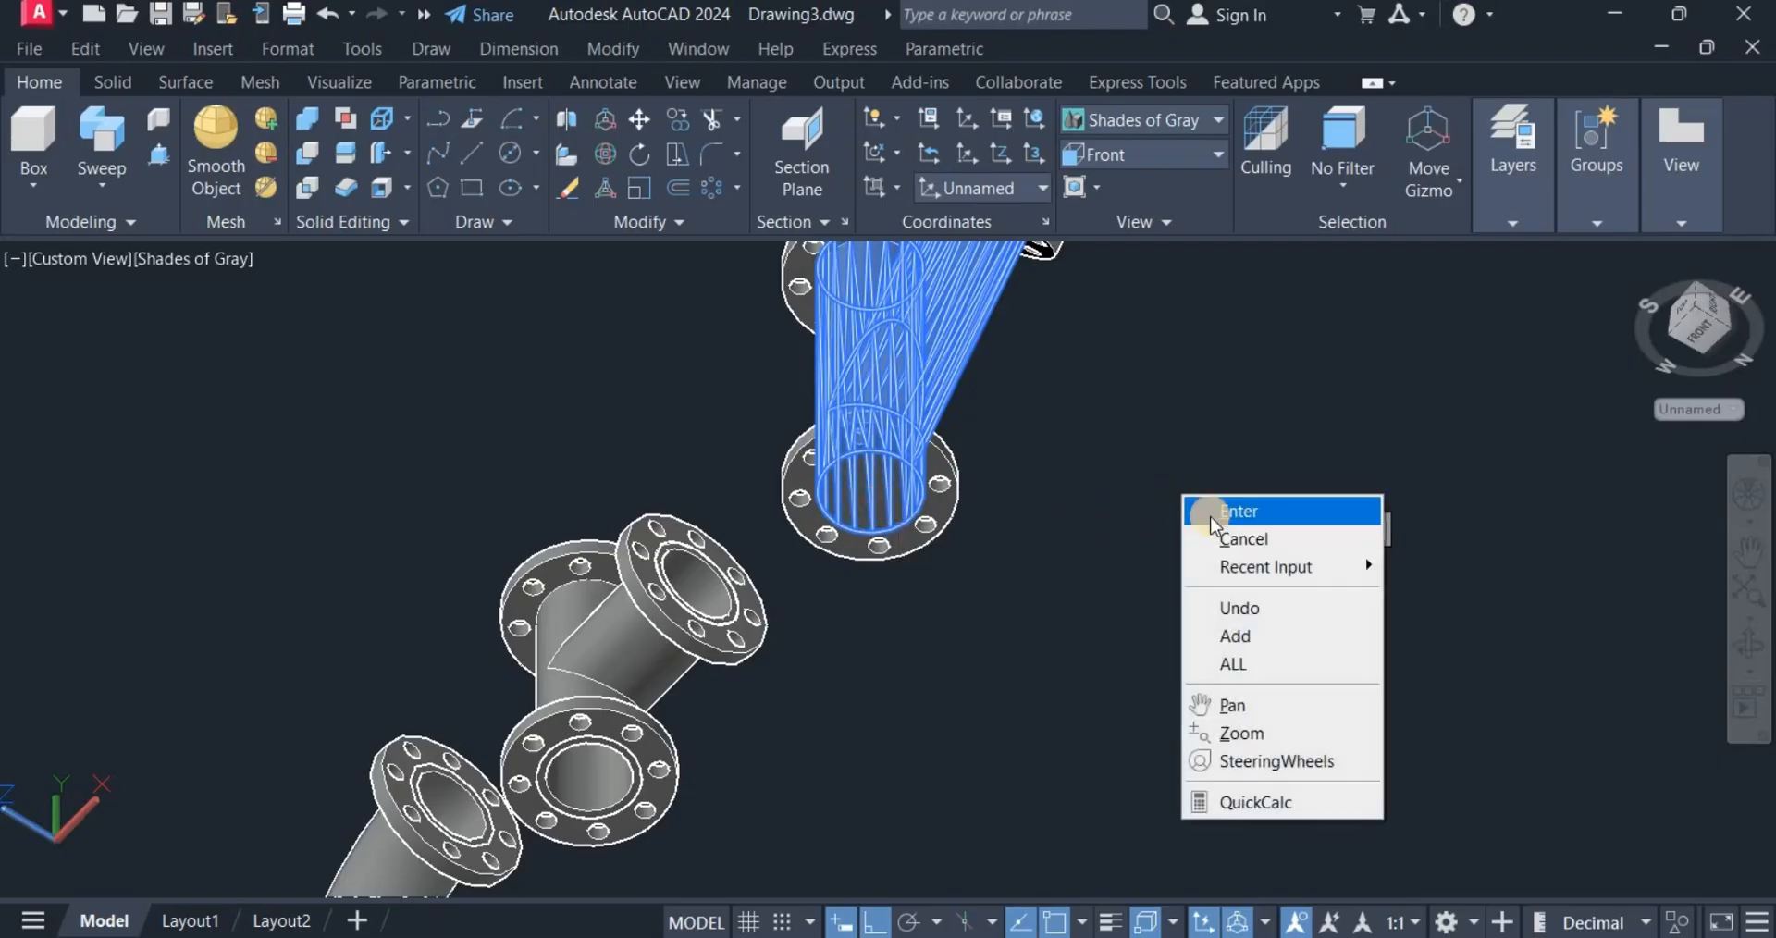
pyautogui.click(1209, 512)
pyautogui.click(1215, 475)
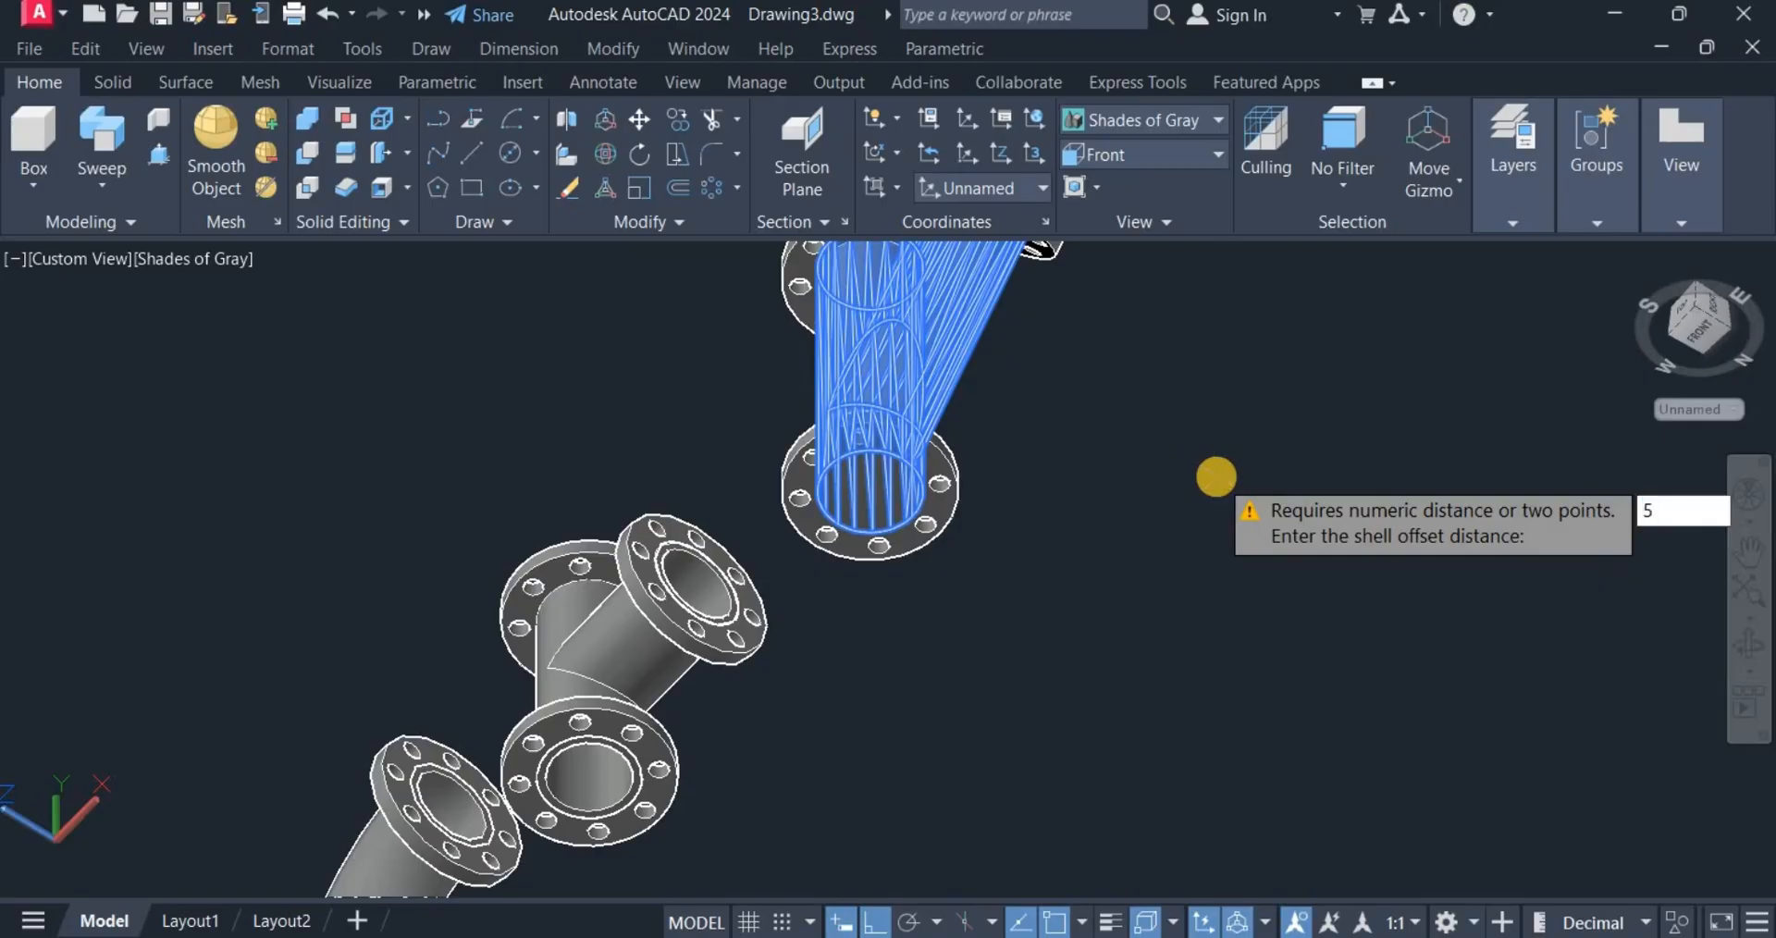
pyautogui.press('Return')
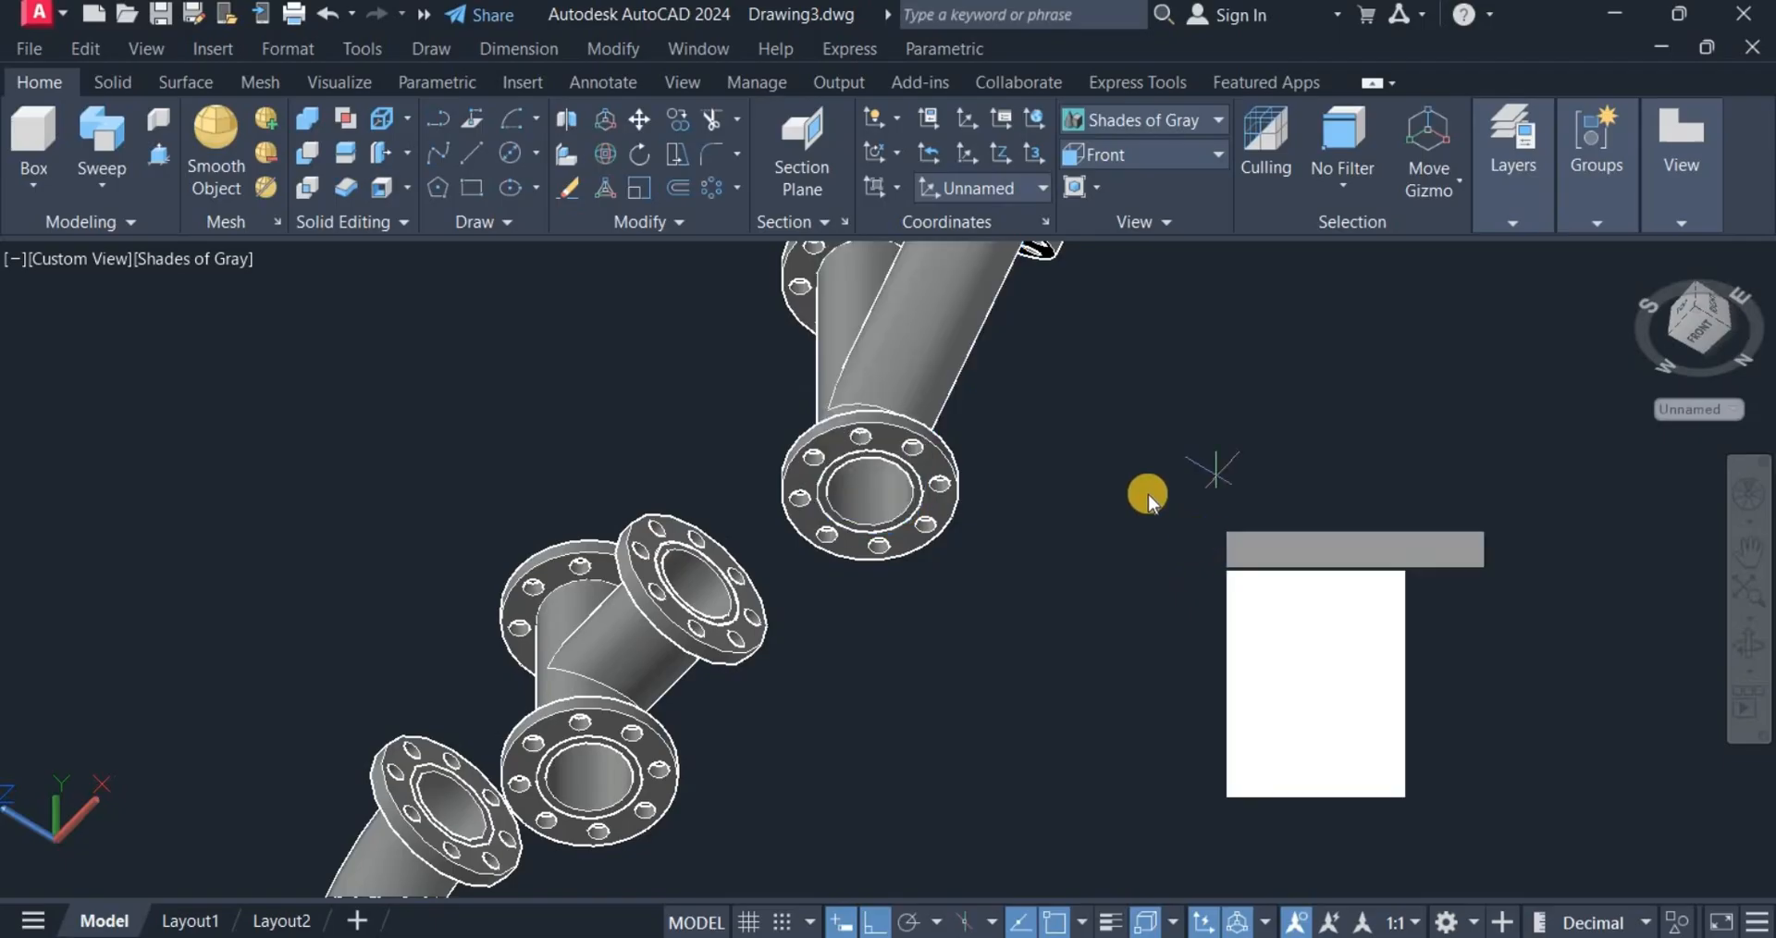
pyautogui.press('Escape')
pyautogui.rightClick(1149, 498)
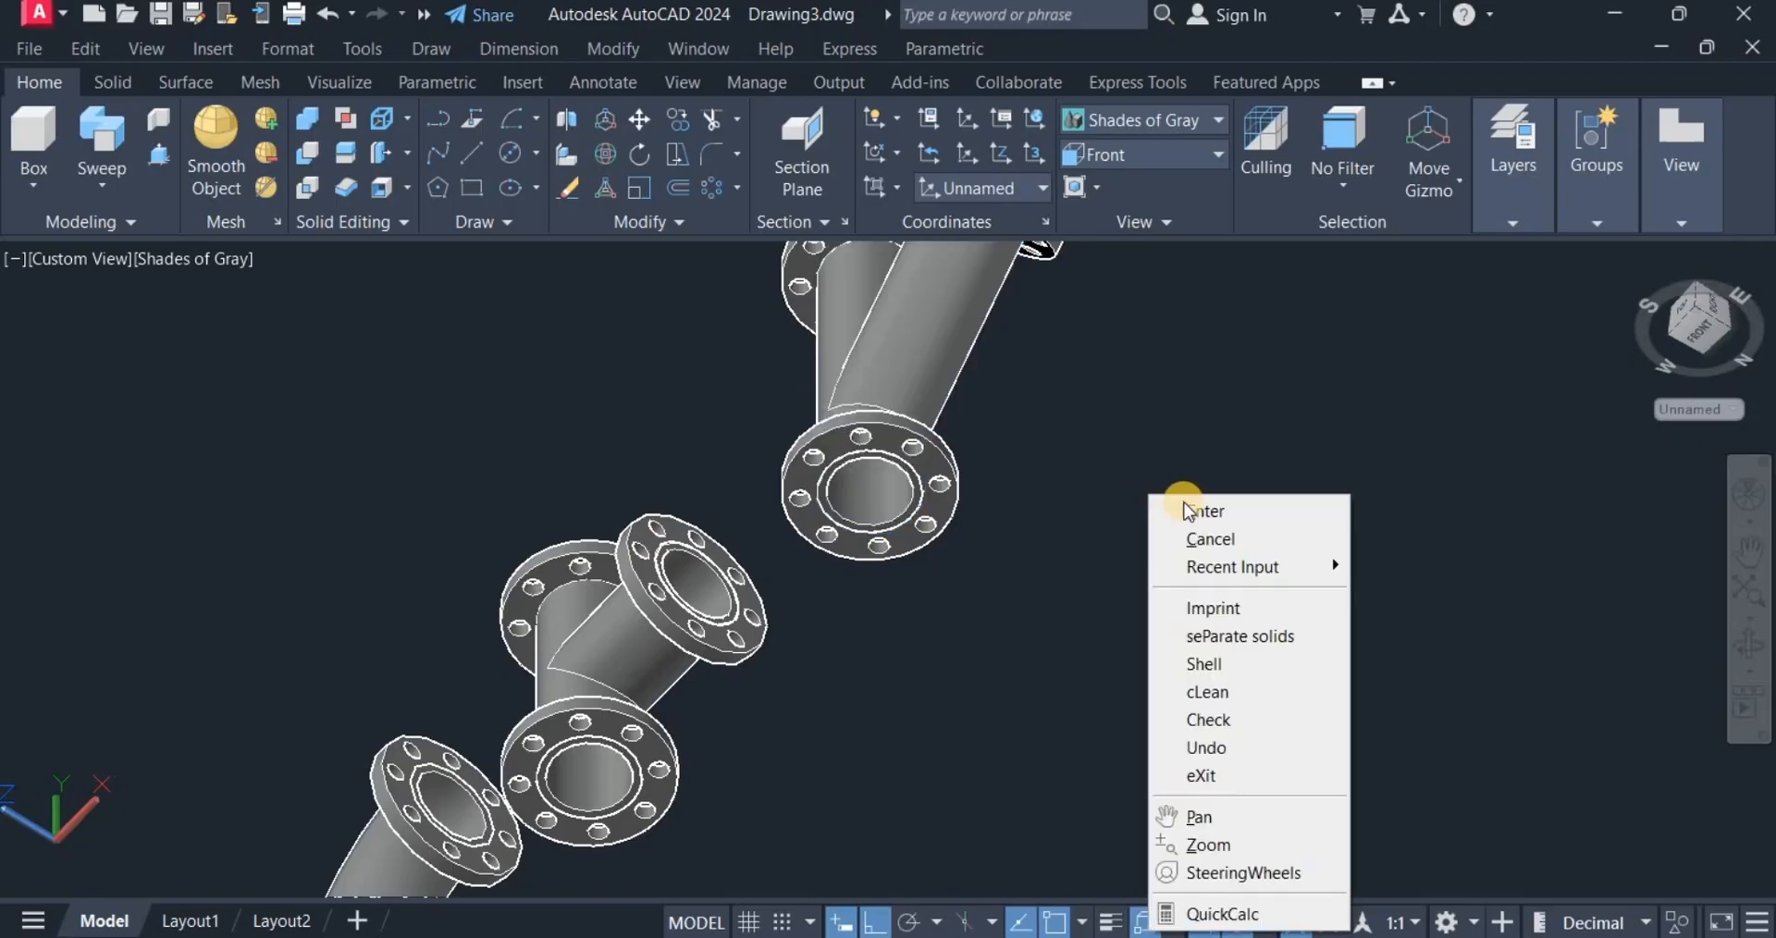
pyautogui.click(1184, 505)
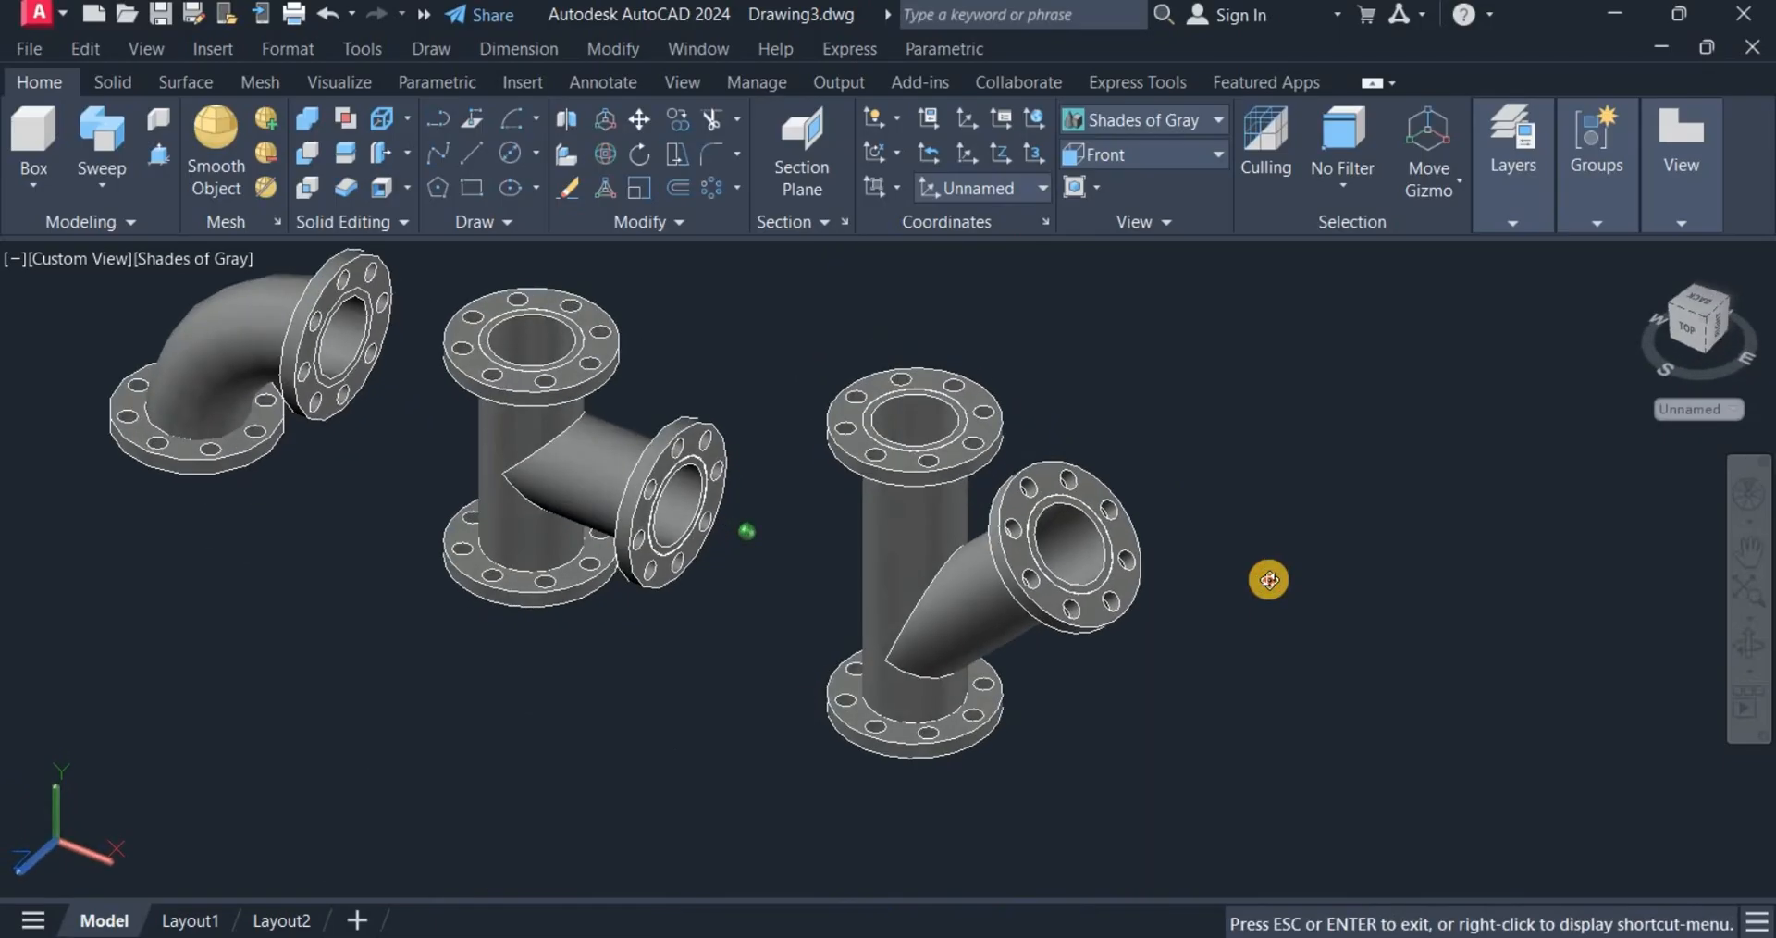
# Union the elbow pipe with its two end flanges into one solid.
pyautogui.keyDown('shift'); pyautogui.moveTo(1269, 580); pyautogui.dragTo(1359, 670, button='middle'); pyautogui.keyUp('shift')
pyautogui.rightClick(1264, 414)
pyautogui.click(1296, 429)
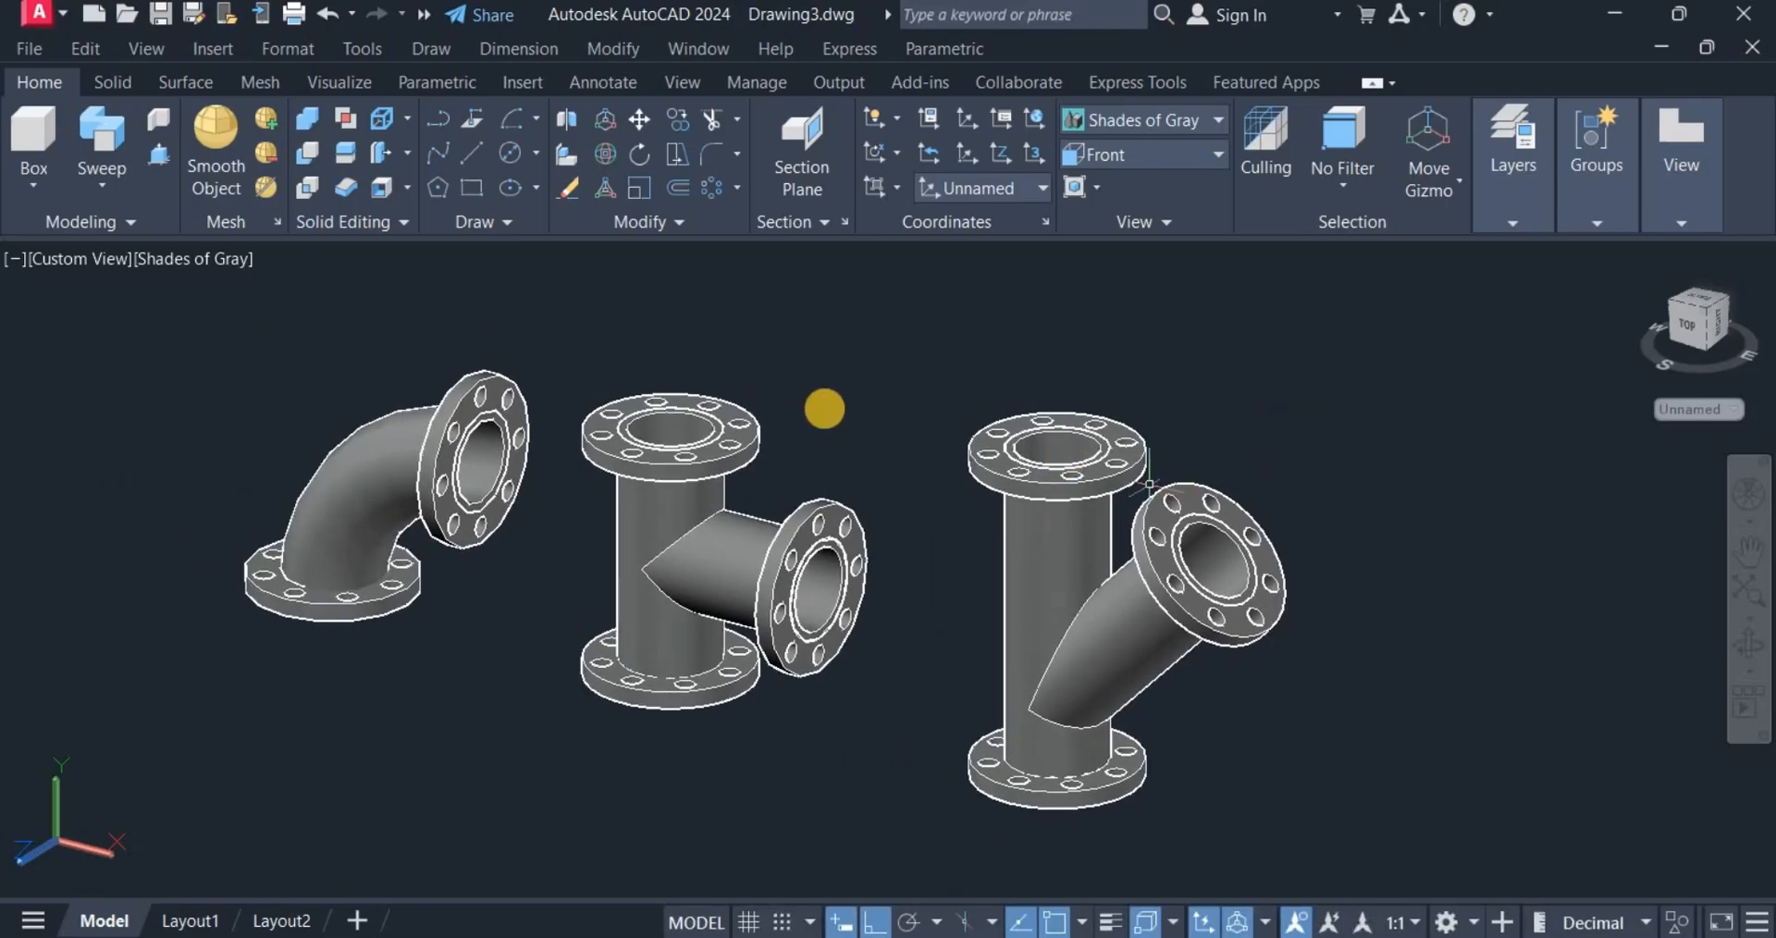
pyautogui.click(392, 454)
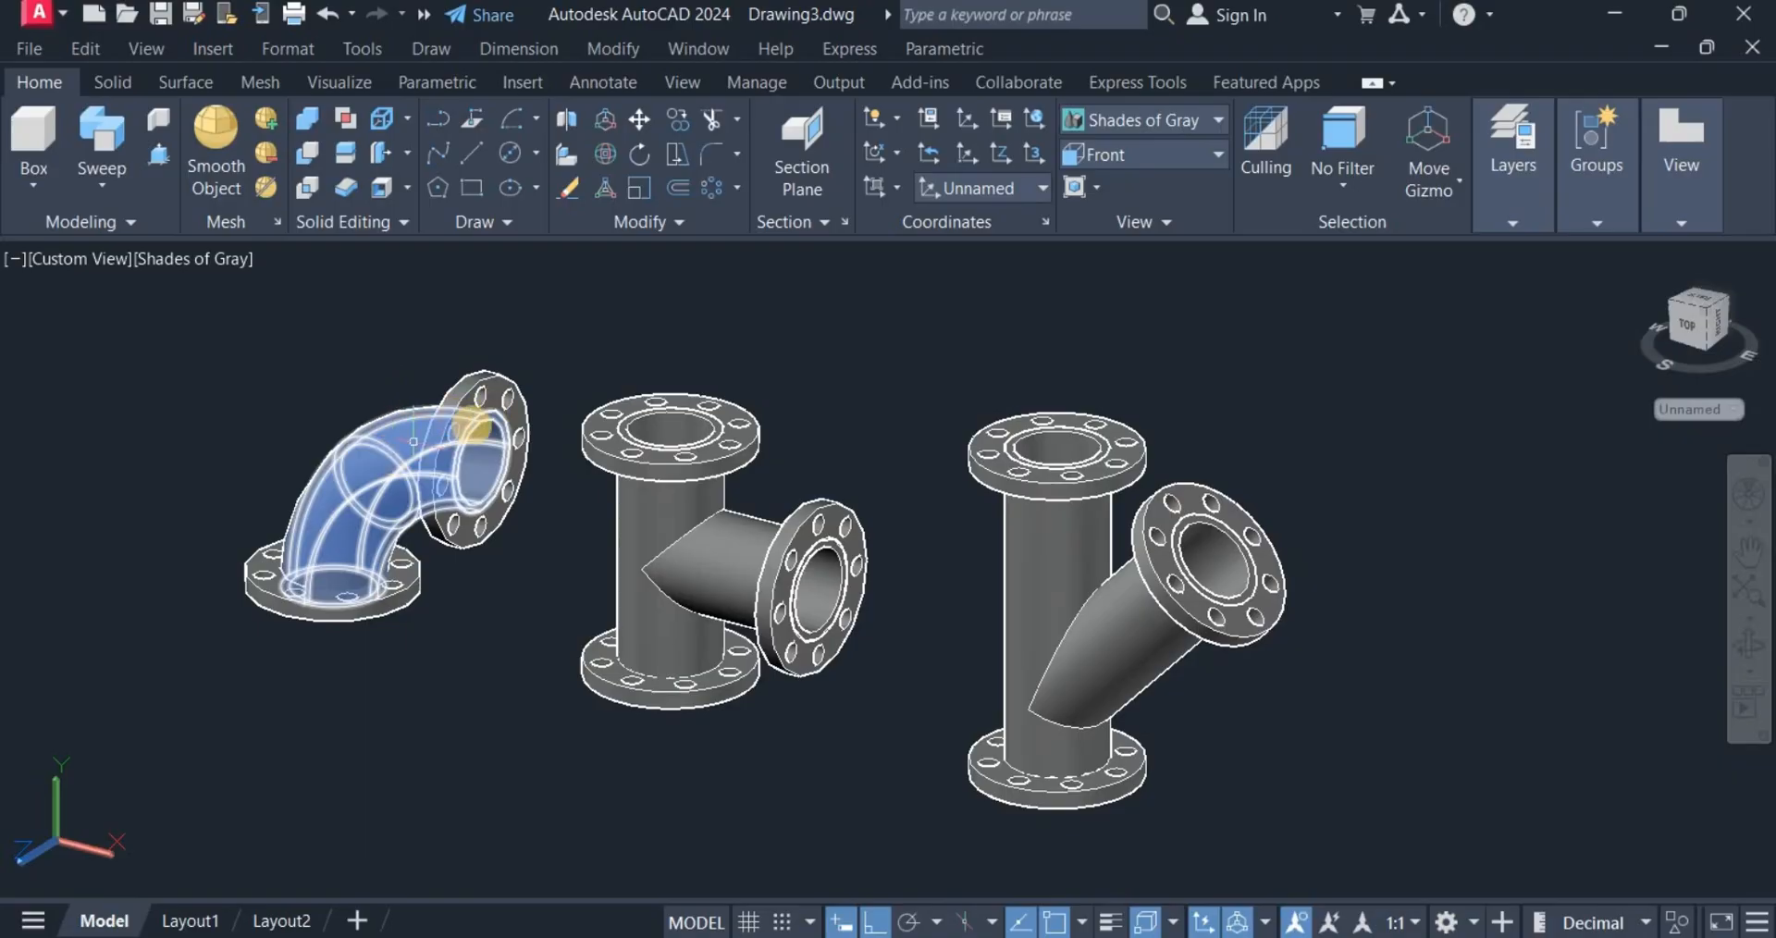
pyautogui.press('Escape')
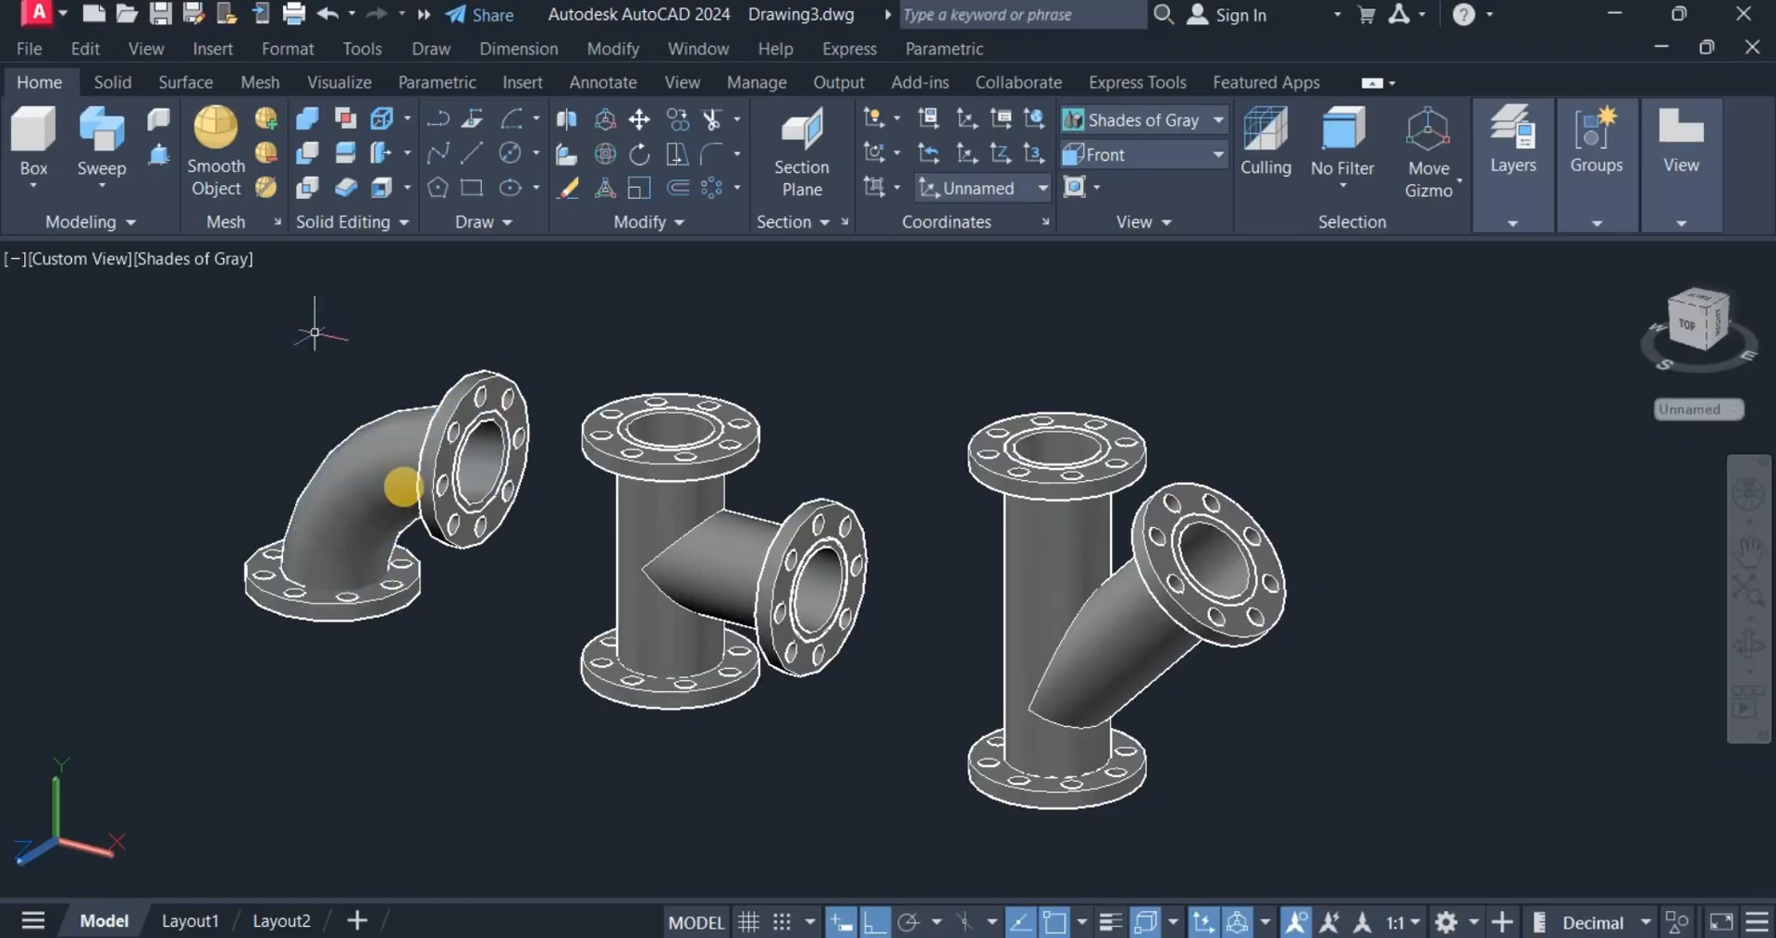
pyautogui.click(448, 394)
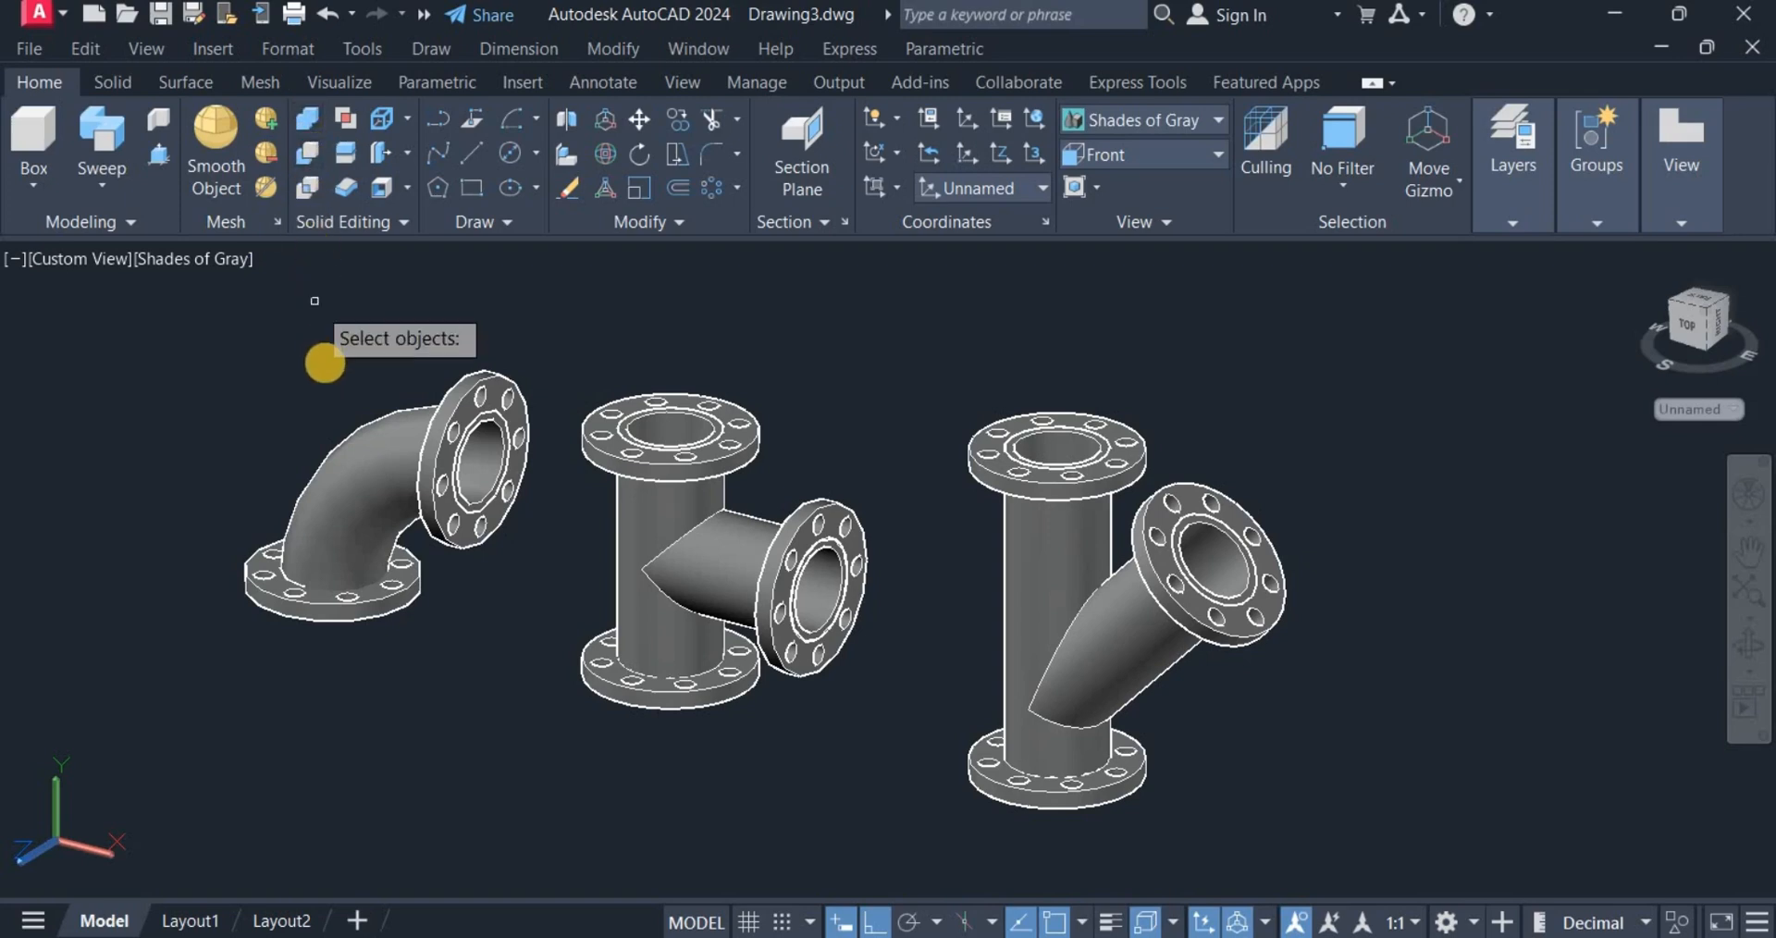
pyautogui.click(374, 500)
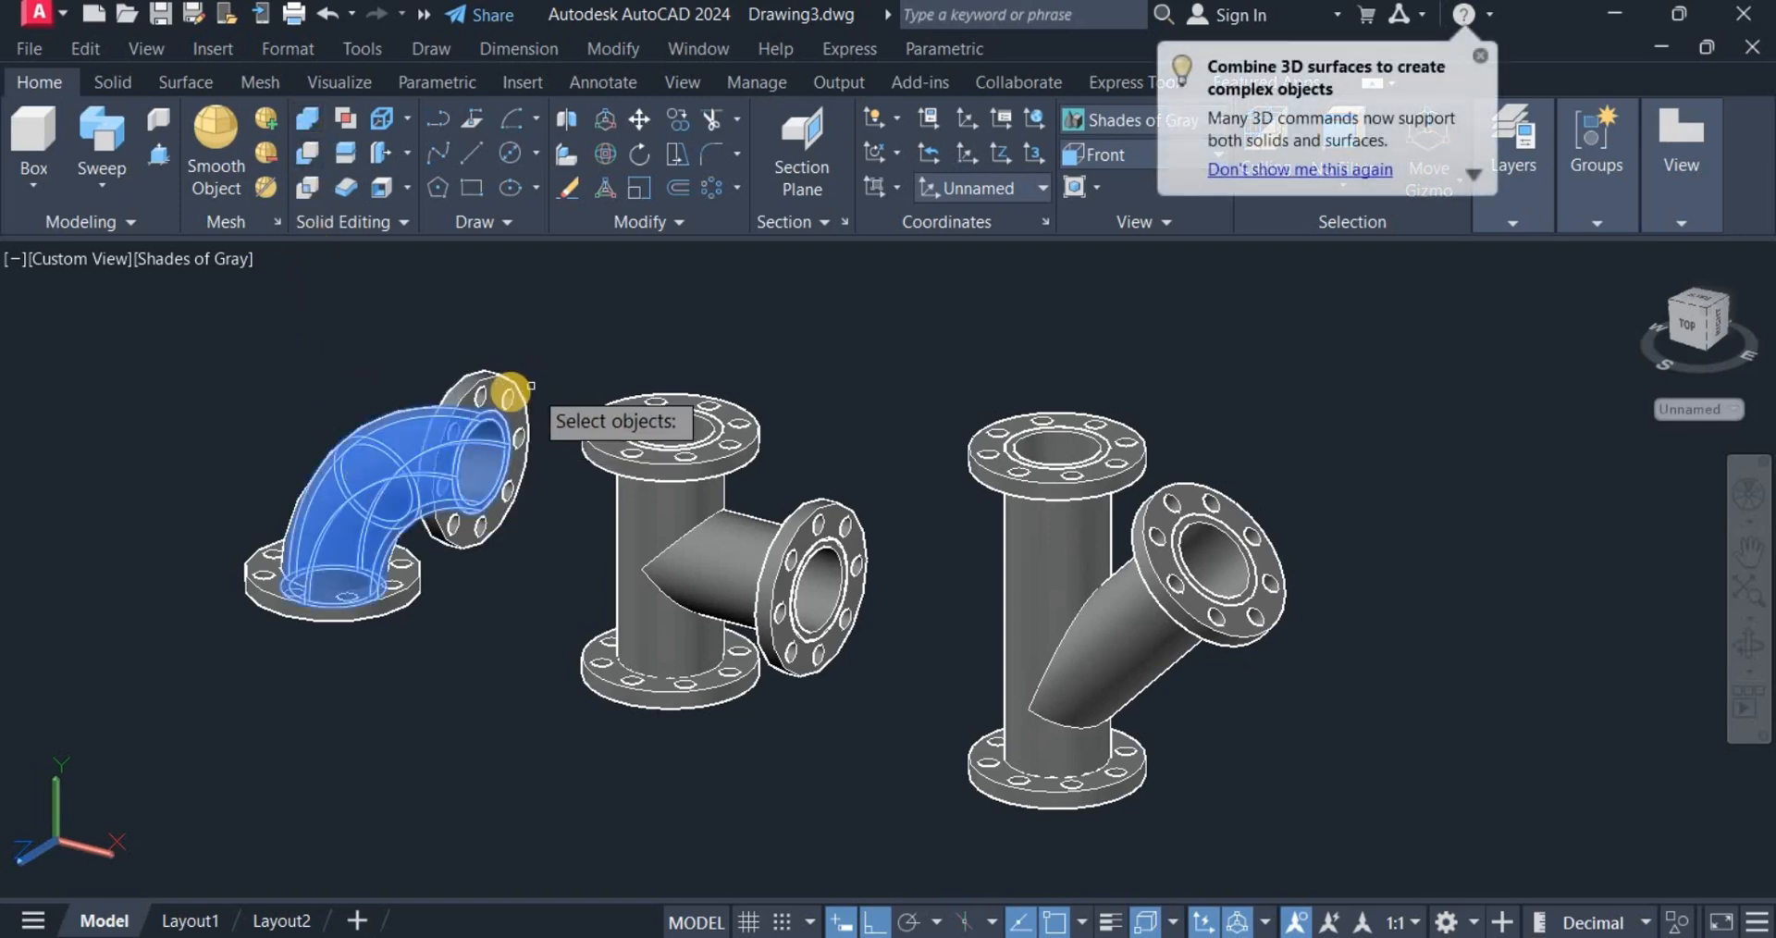
pyautogui.click(509, 398)
pyautogui.click(409, 575)
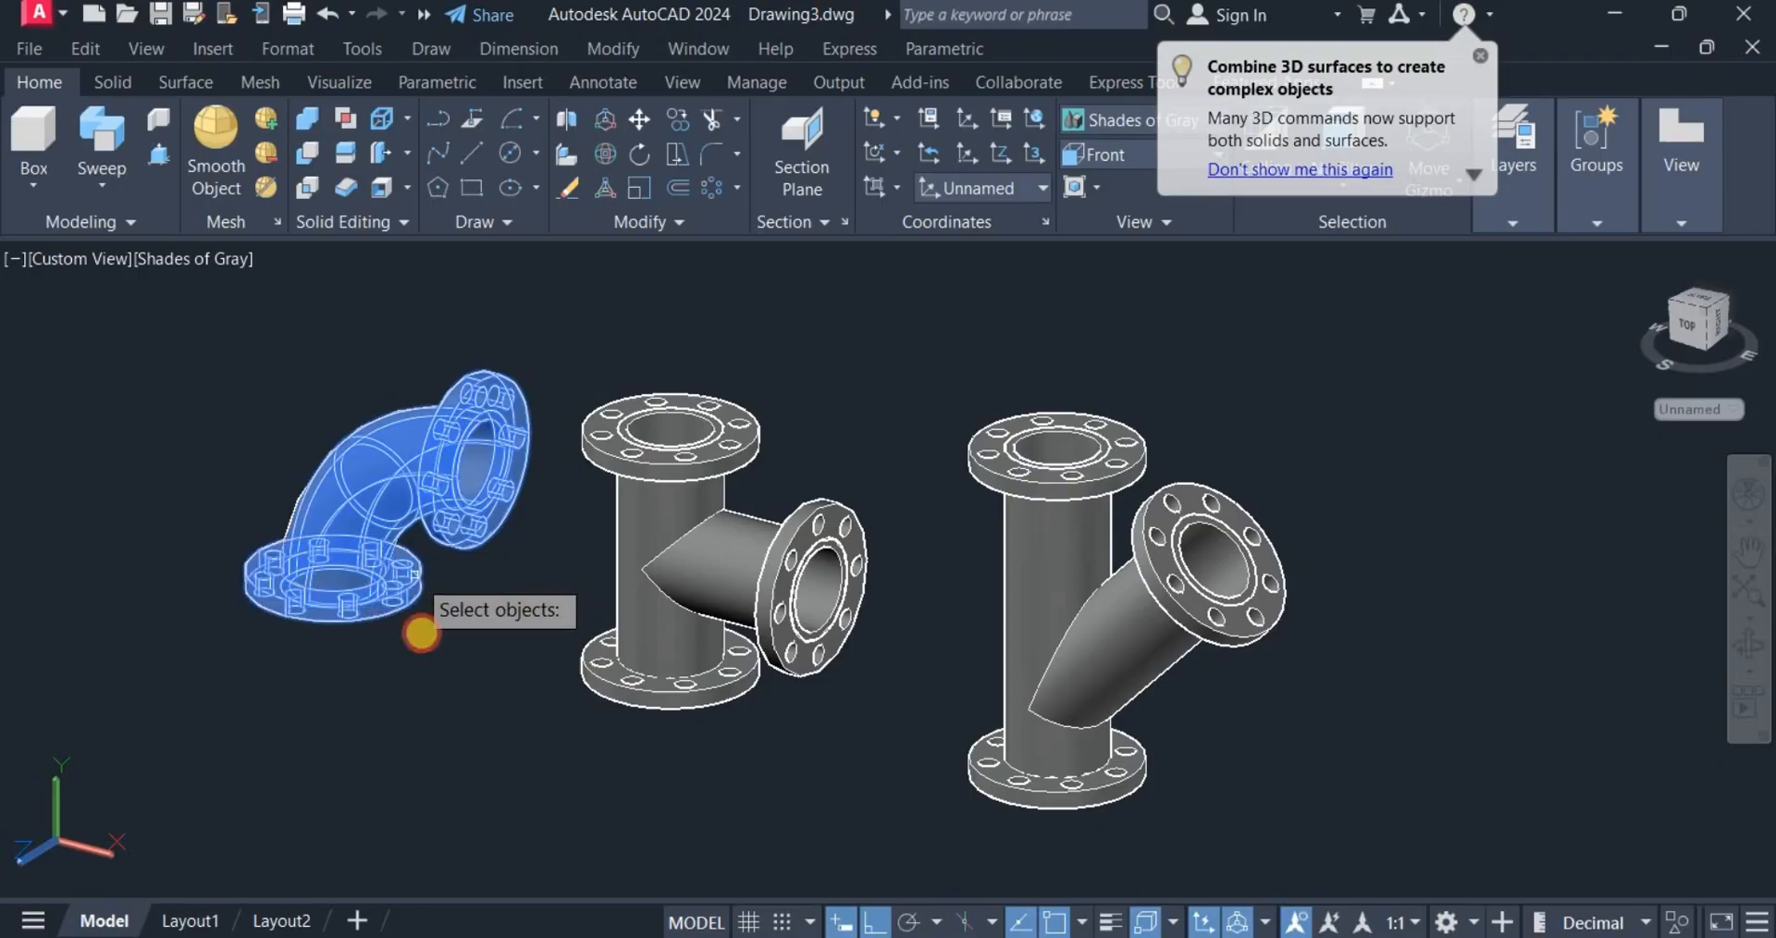
pyautogui.press('Return')
# Union the tee's pipe body with its top, bottom and branch flanges into one solid.
pyautogui.click(647, 520)
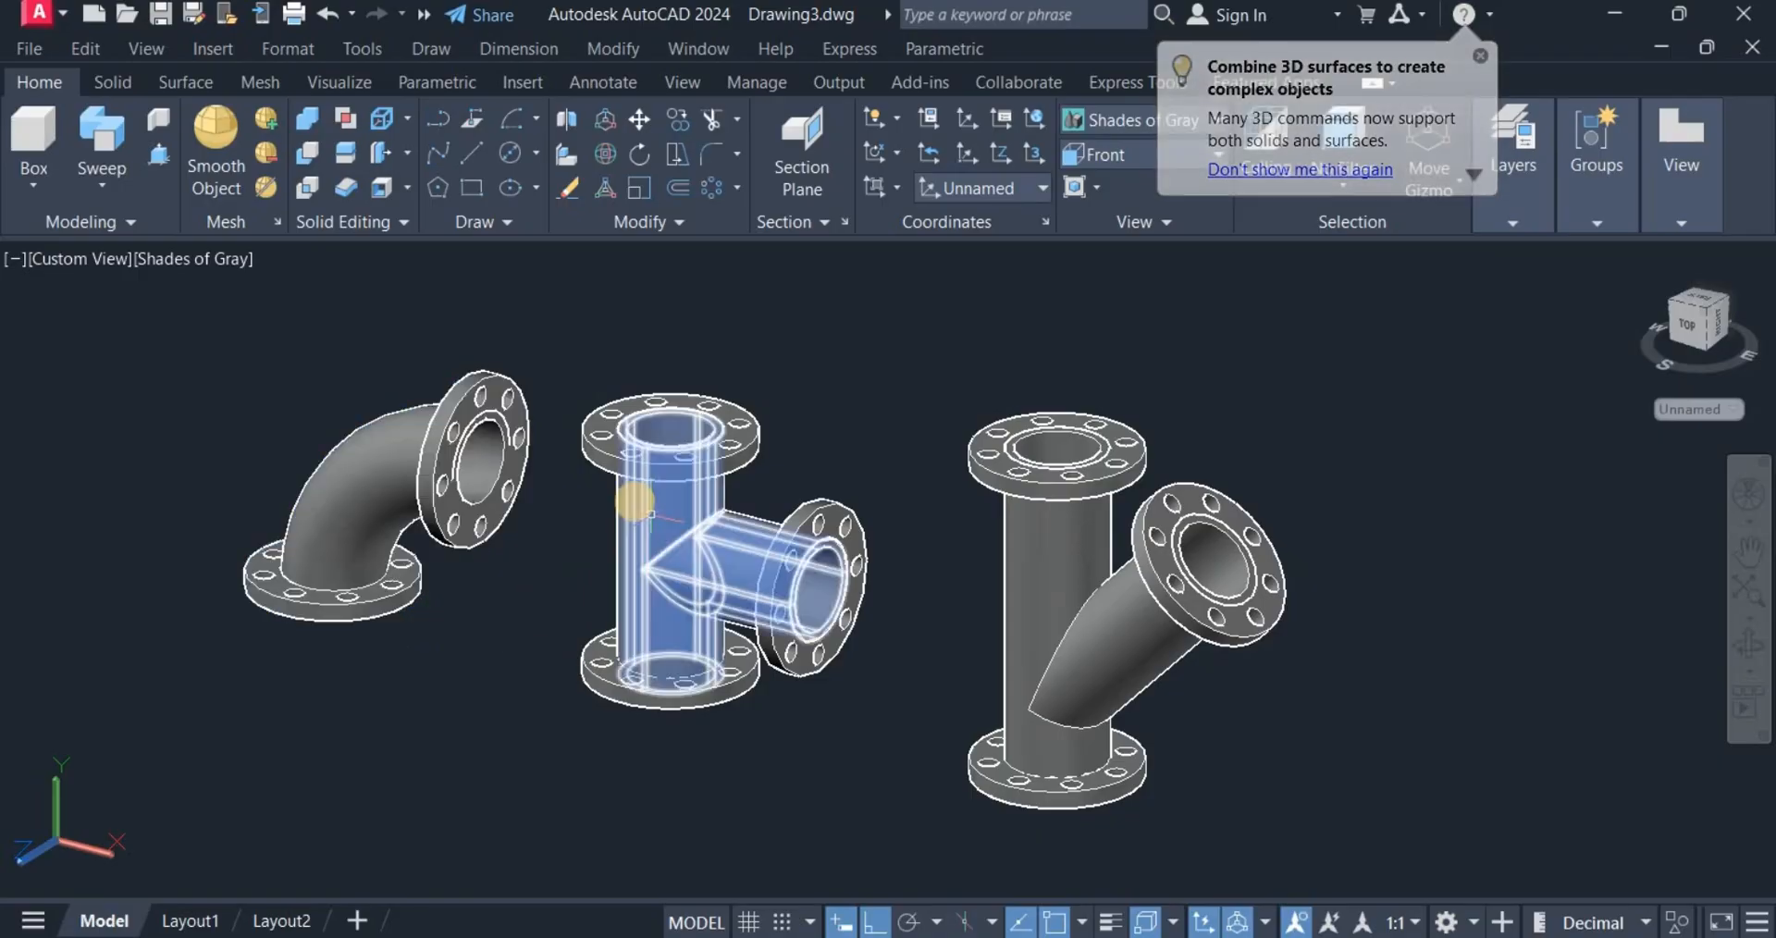
pyautogui.click(307, 116)
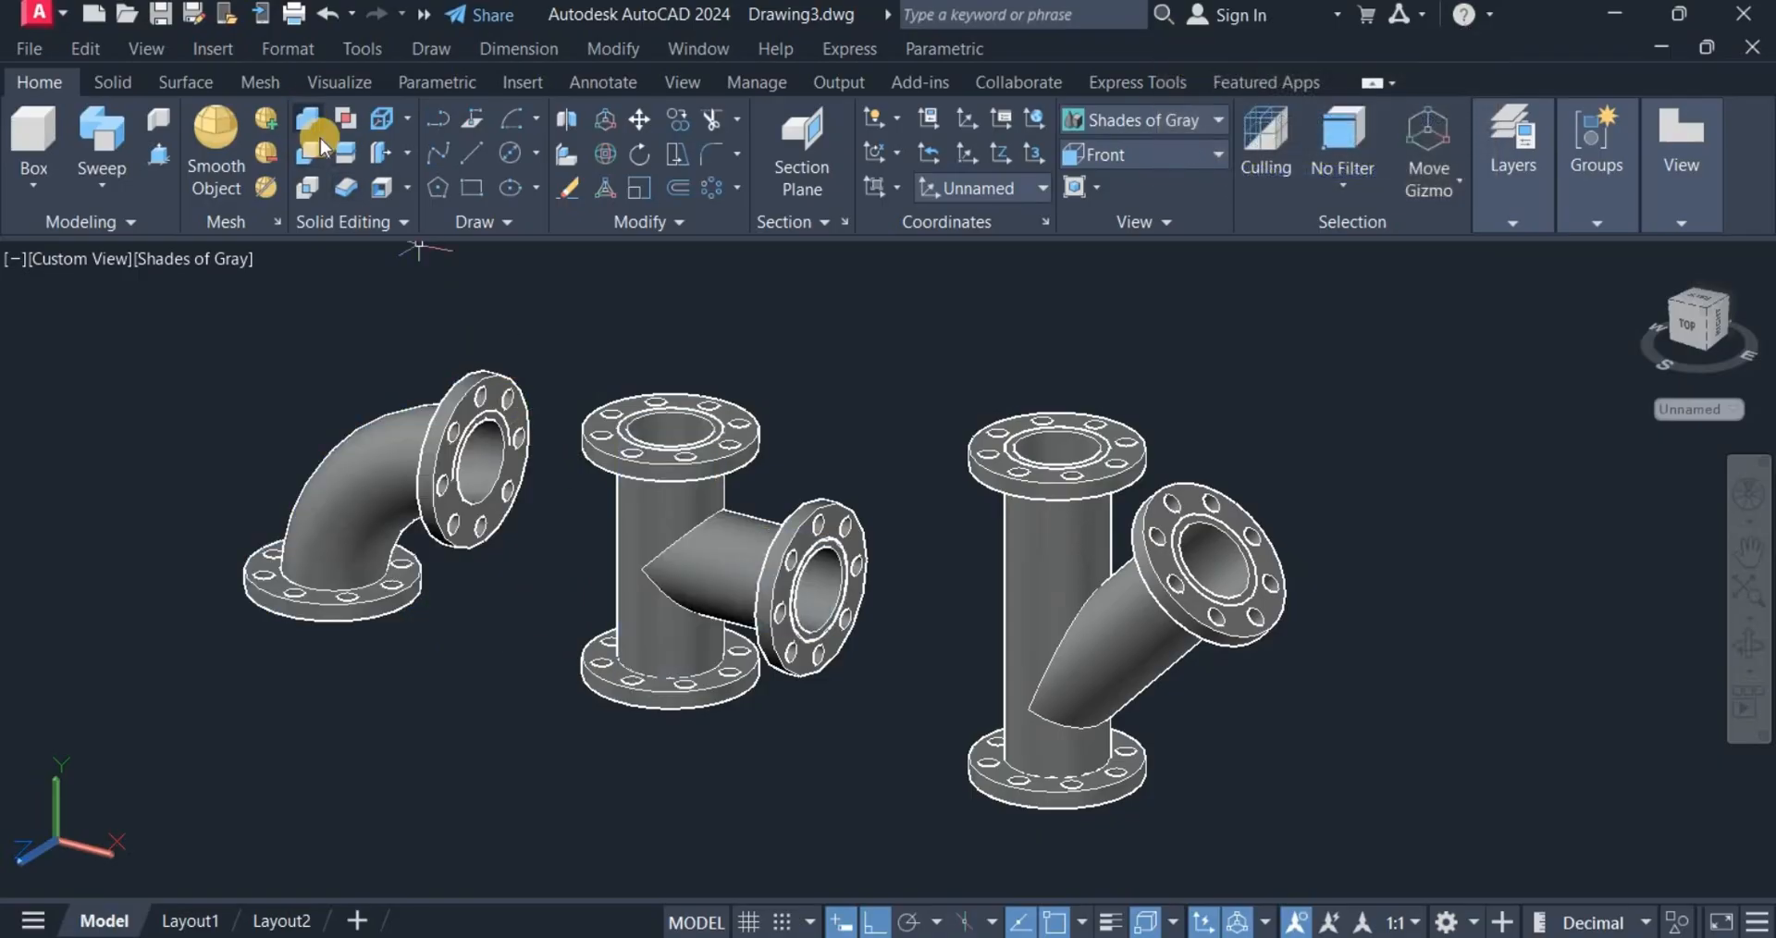
pyautogui.click(735, 481)
pyautogui.click(793, 541)
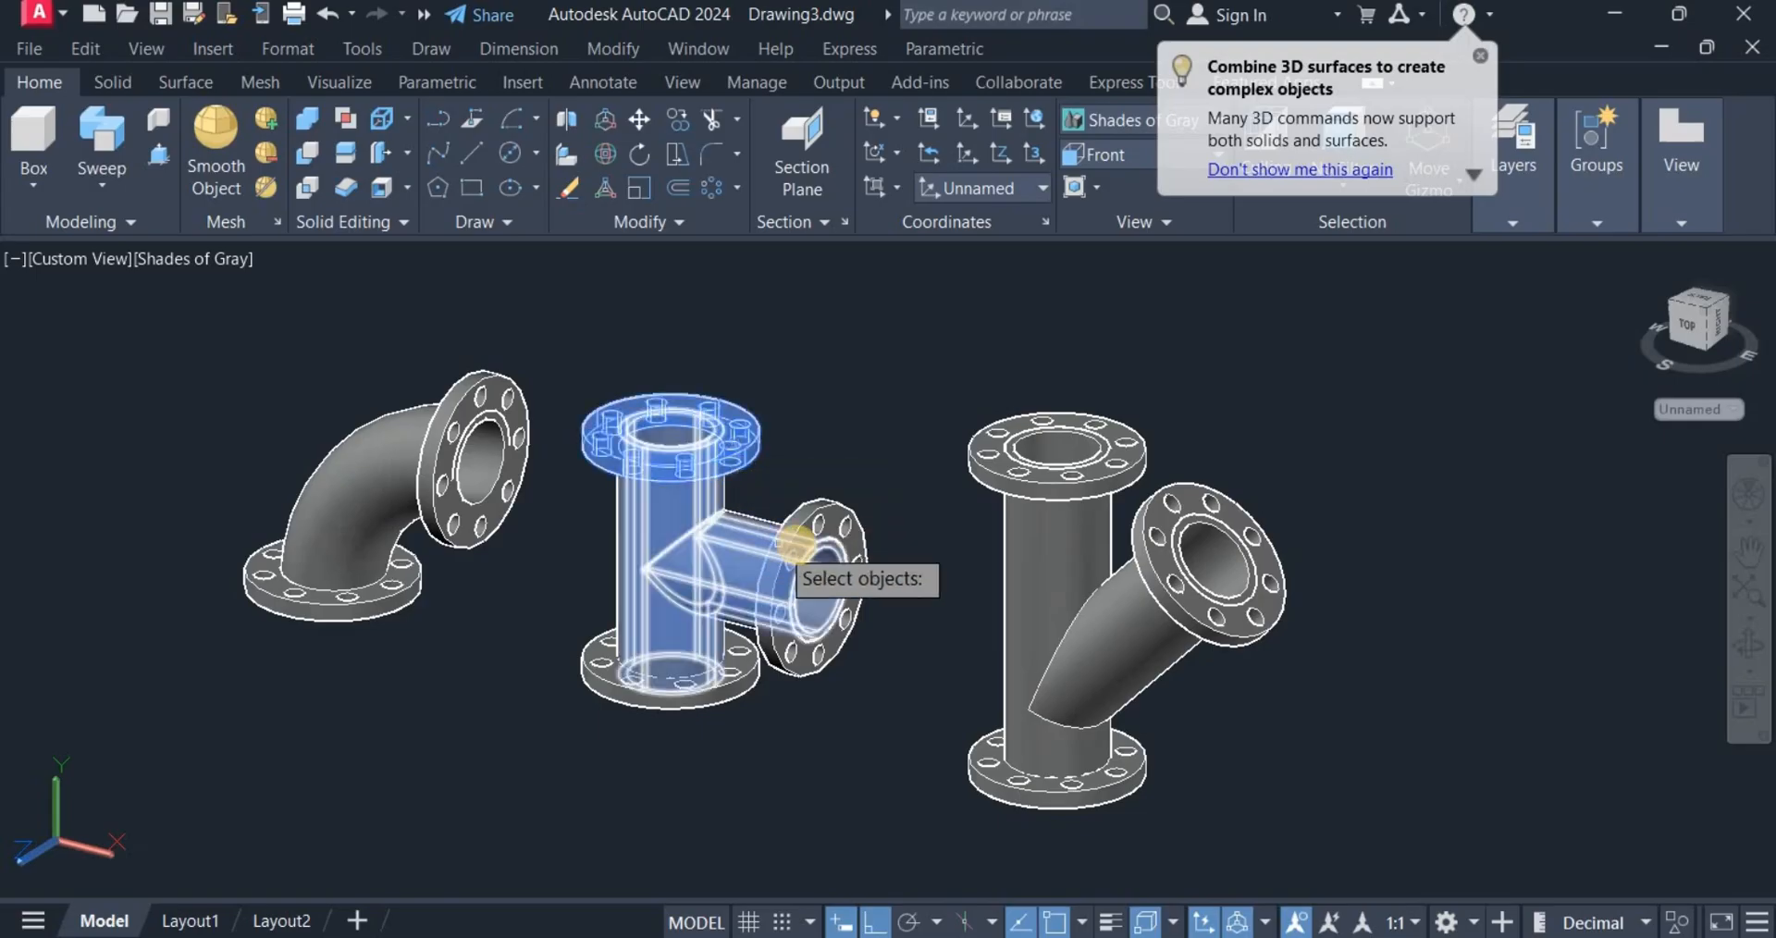
pyautogui.click(801, 553)
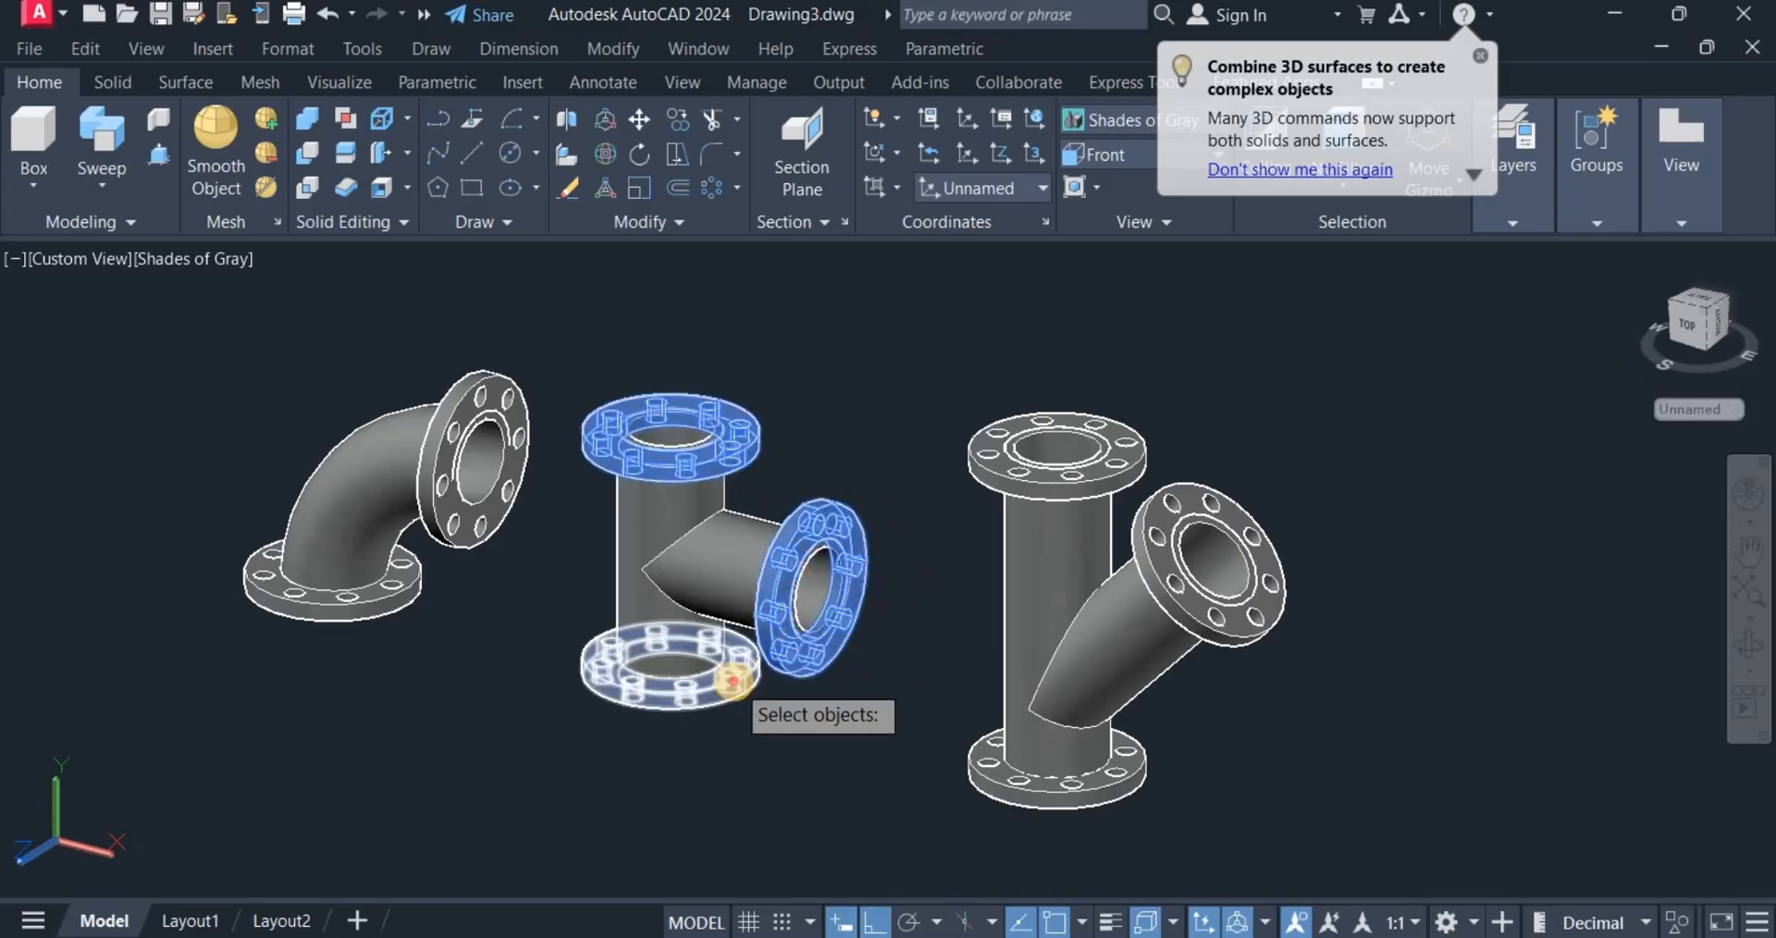
pyautogui.click(734, 682)
pyautogui.click(725, 516)
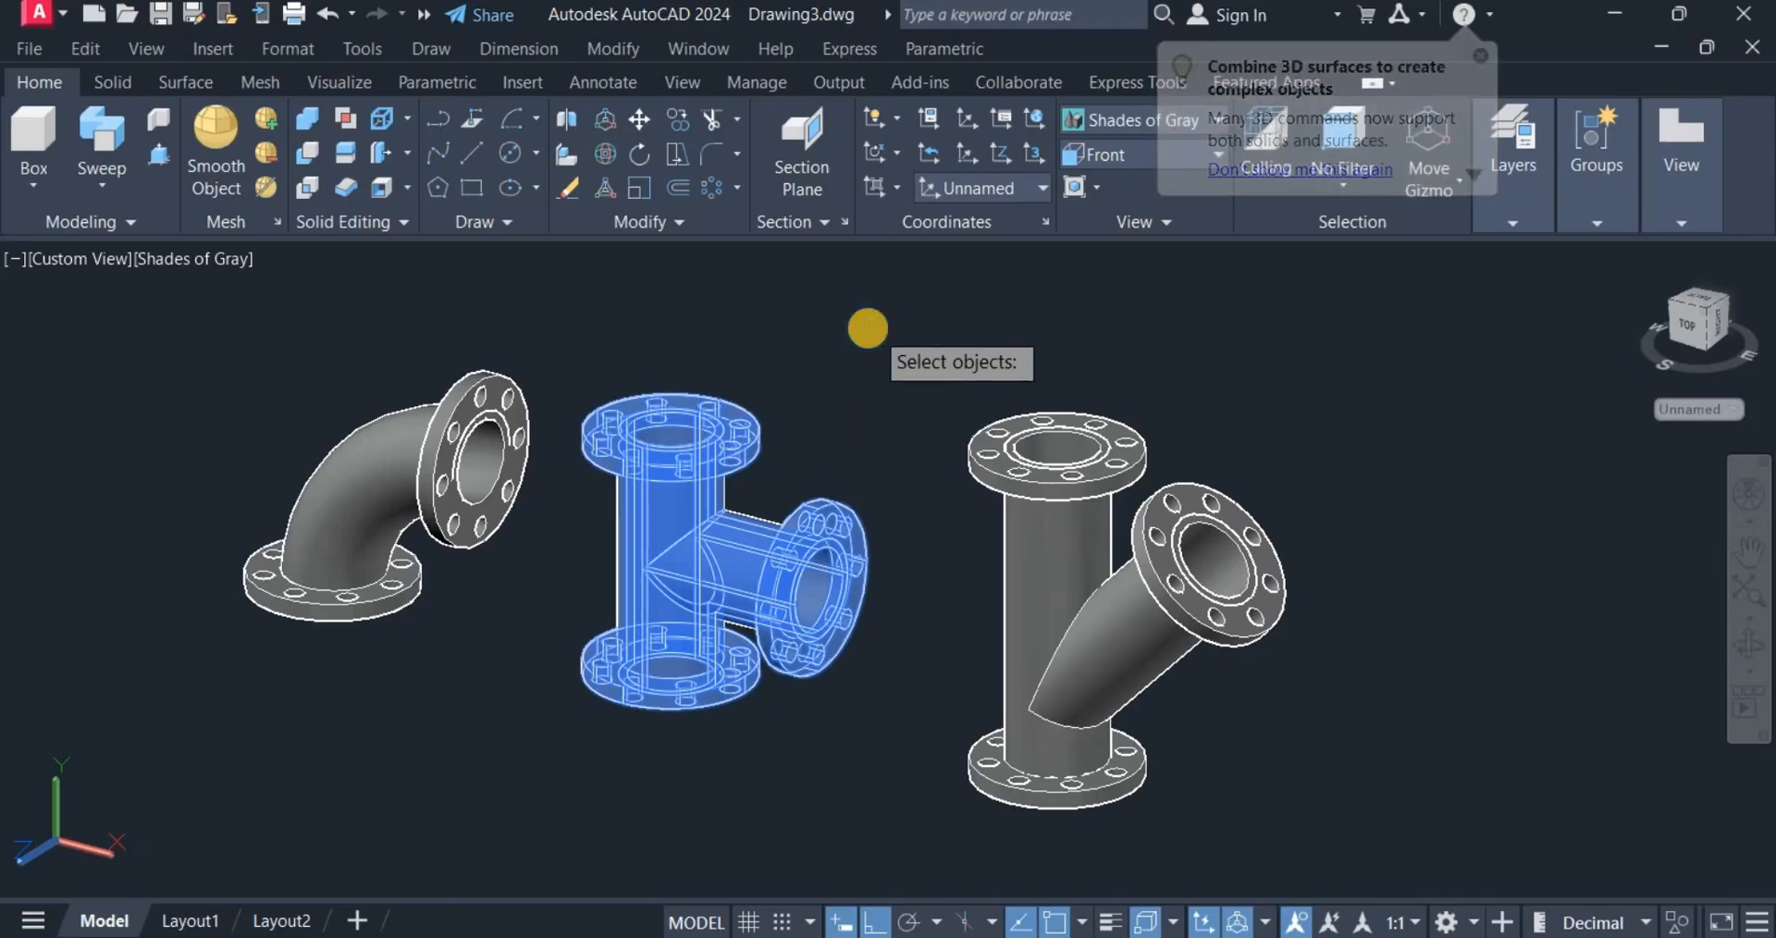
pyautogui.press('Return')
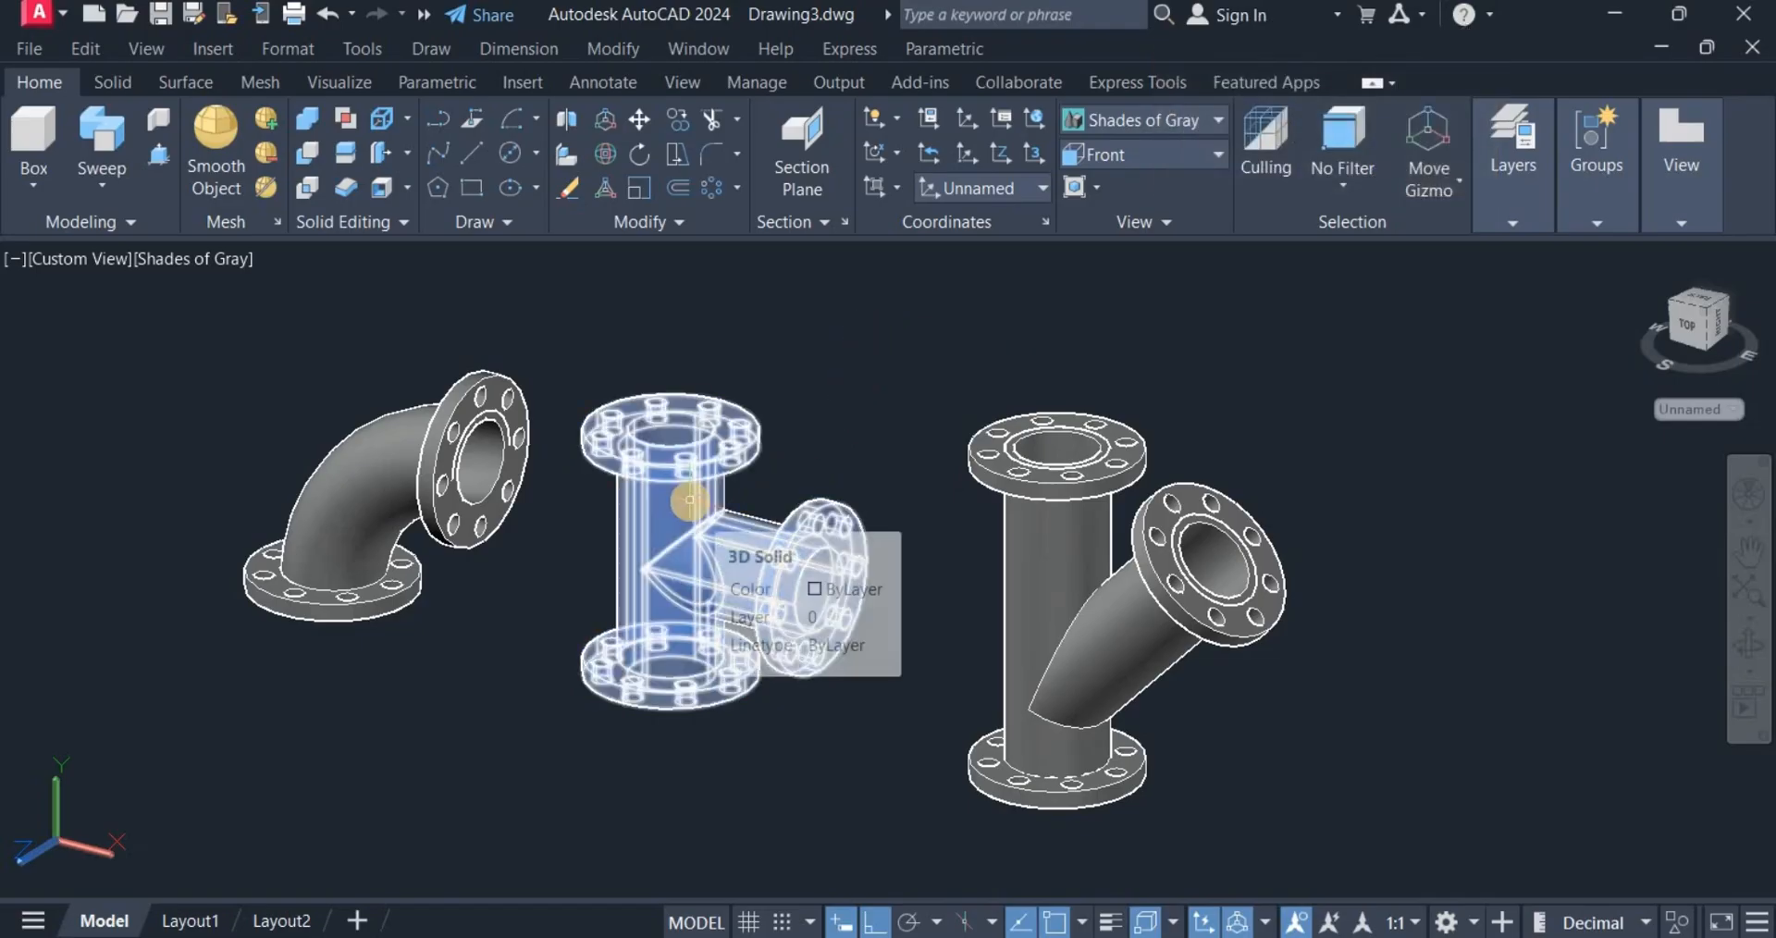
# Union the 45° lateral's shelled pipe body with its three flanges into one solid.
pyautogui.click(308, 129)
pyautogui.click(1111, 495)
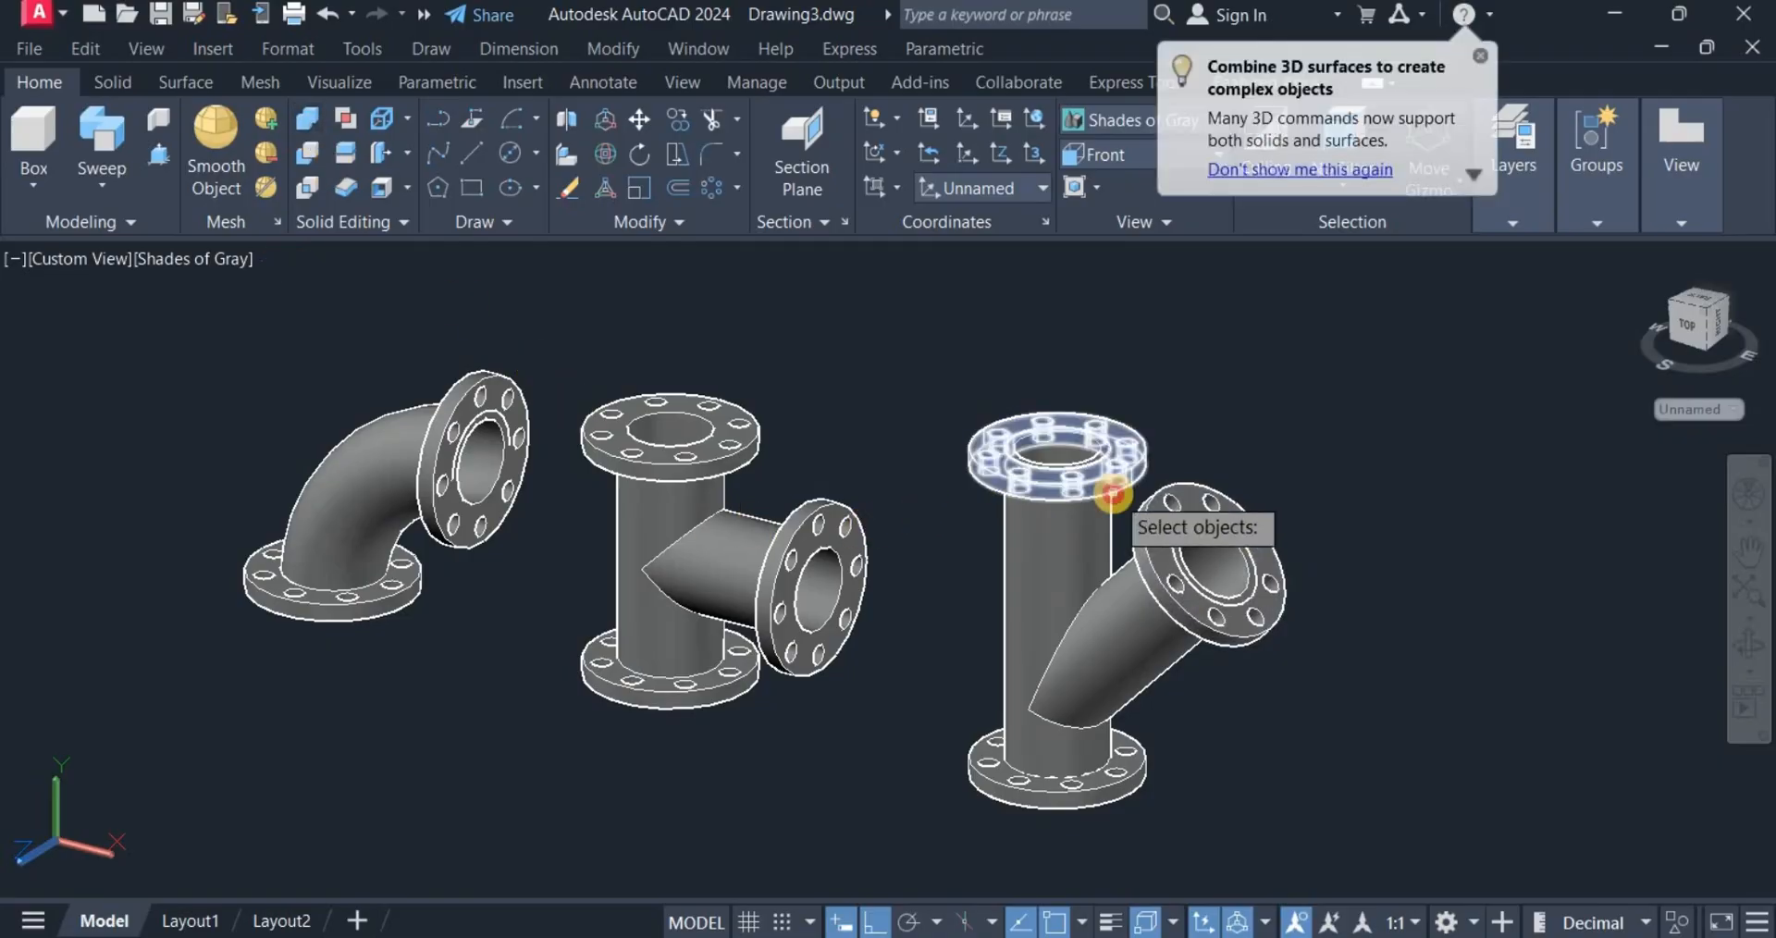
pyautogui.click(1199, 616)
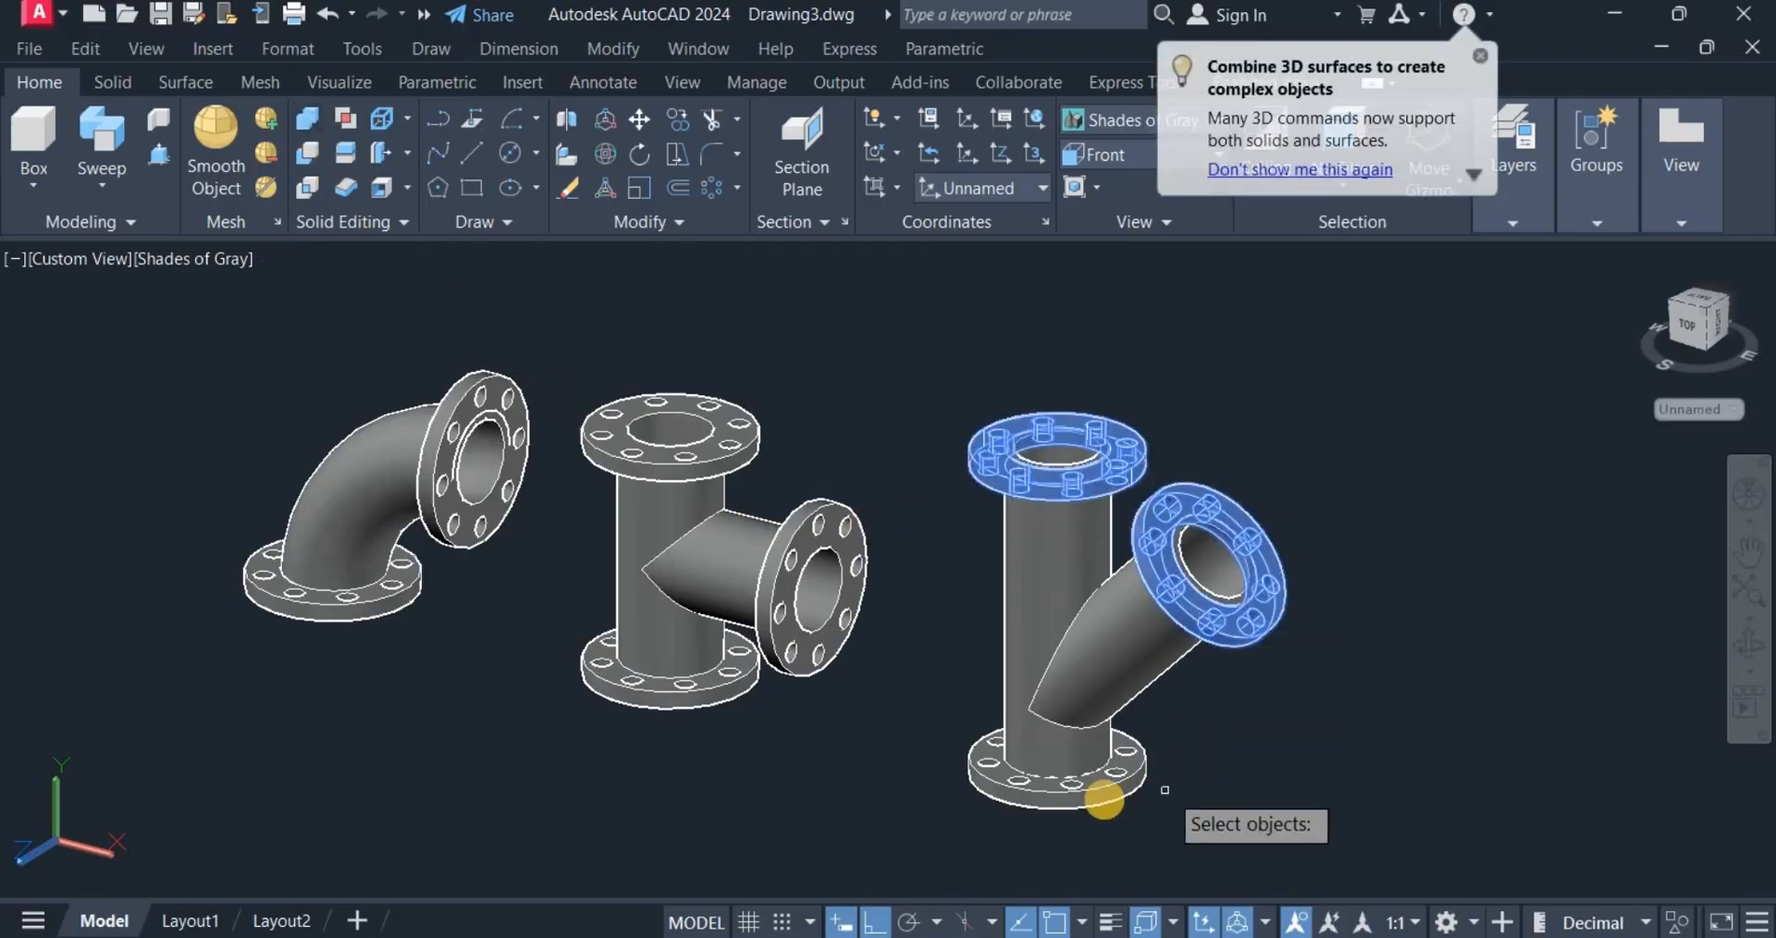
pyautogui.click(1103, 798)
pyautogui.click(1129, 589)
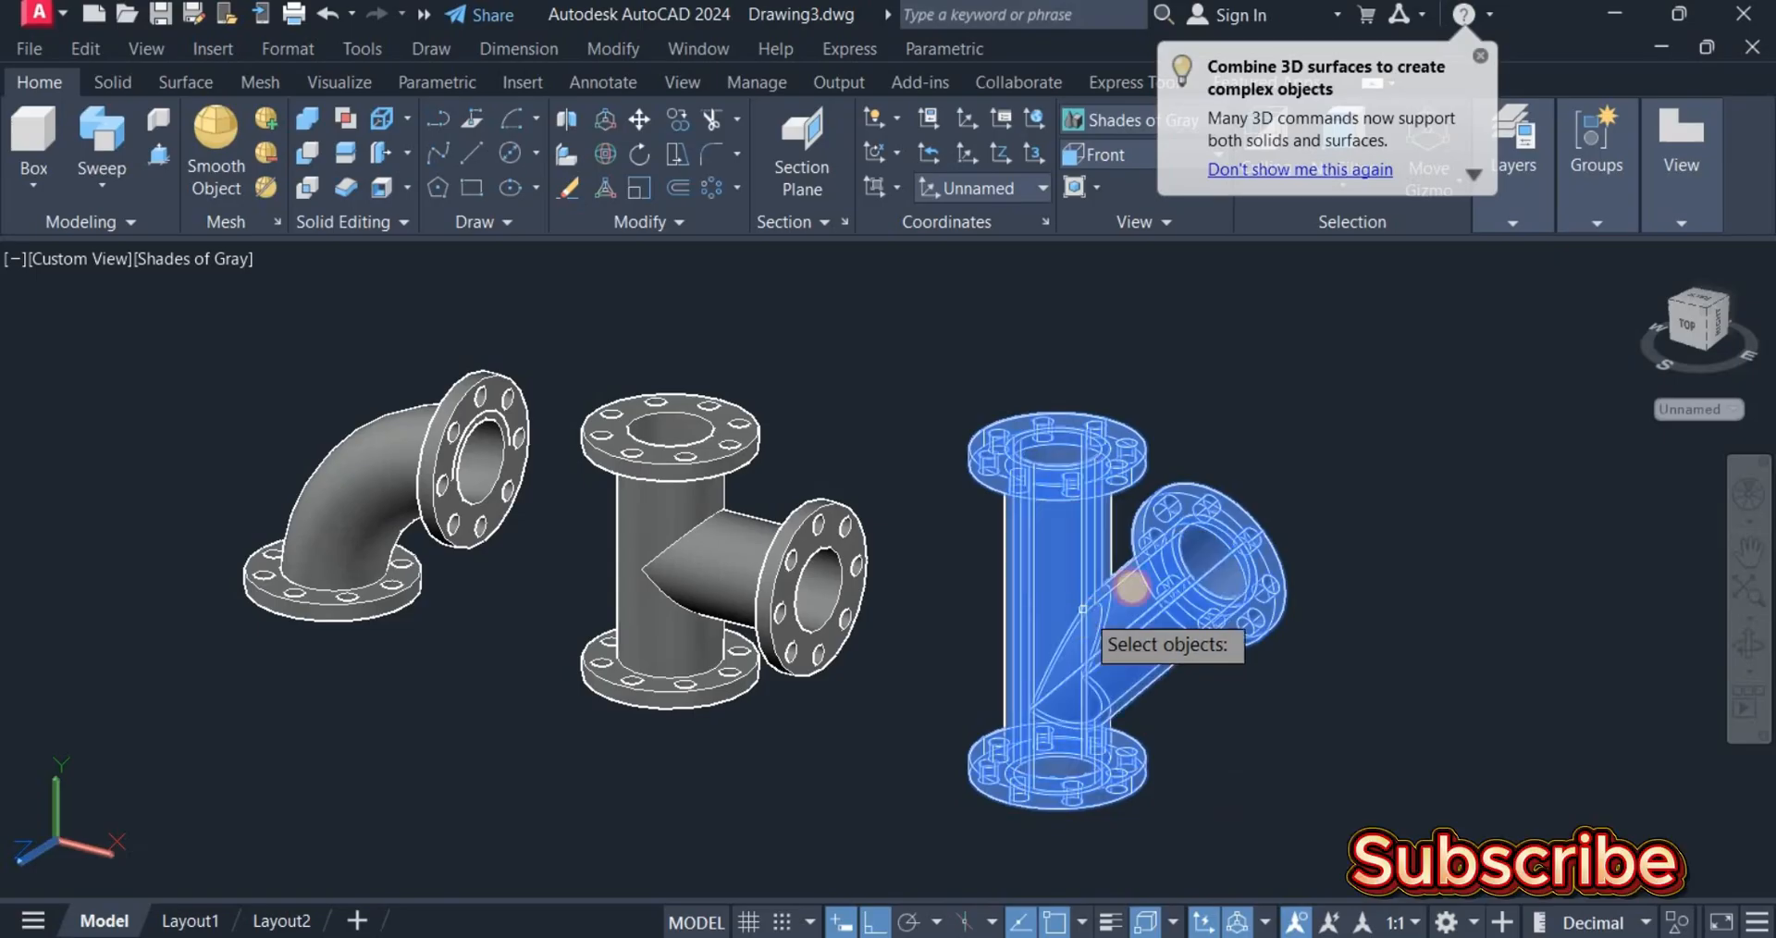
pyautogui.rightClick(1451, 732)
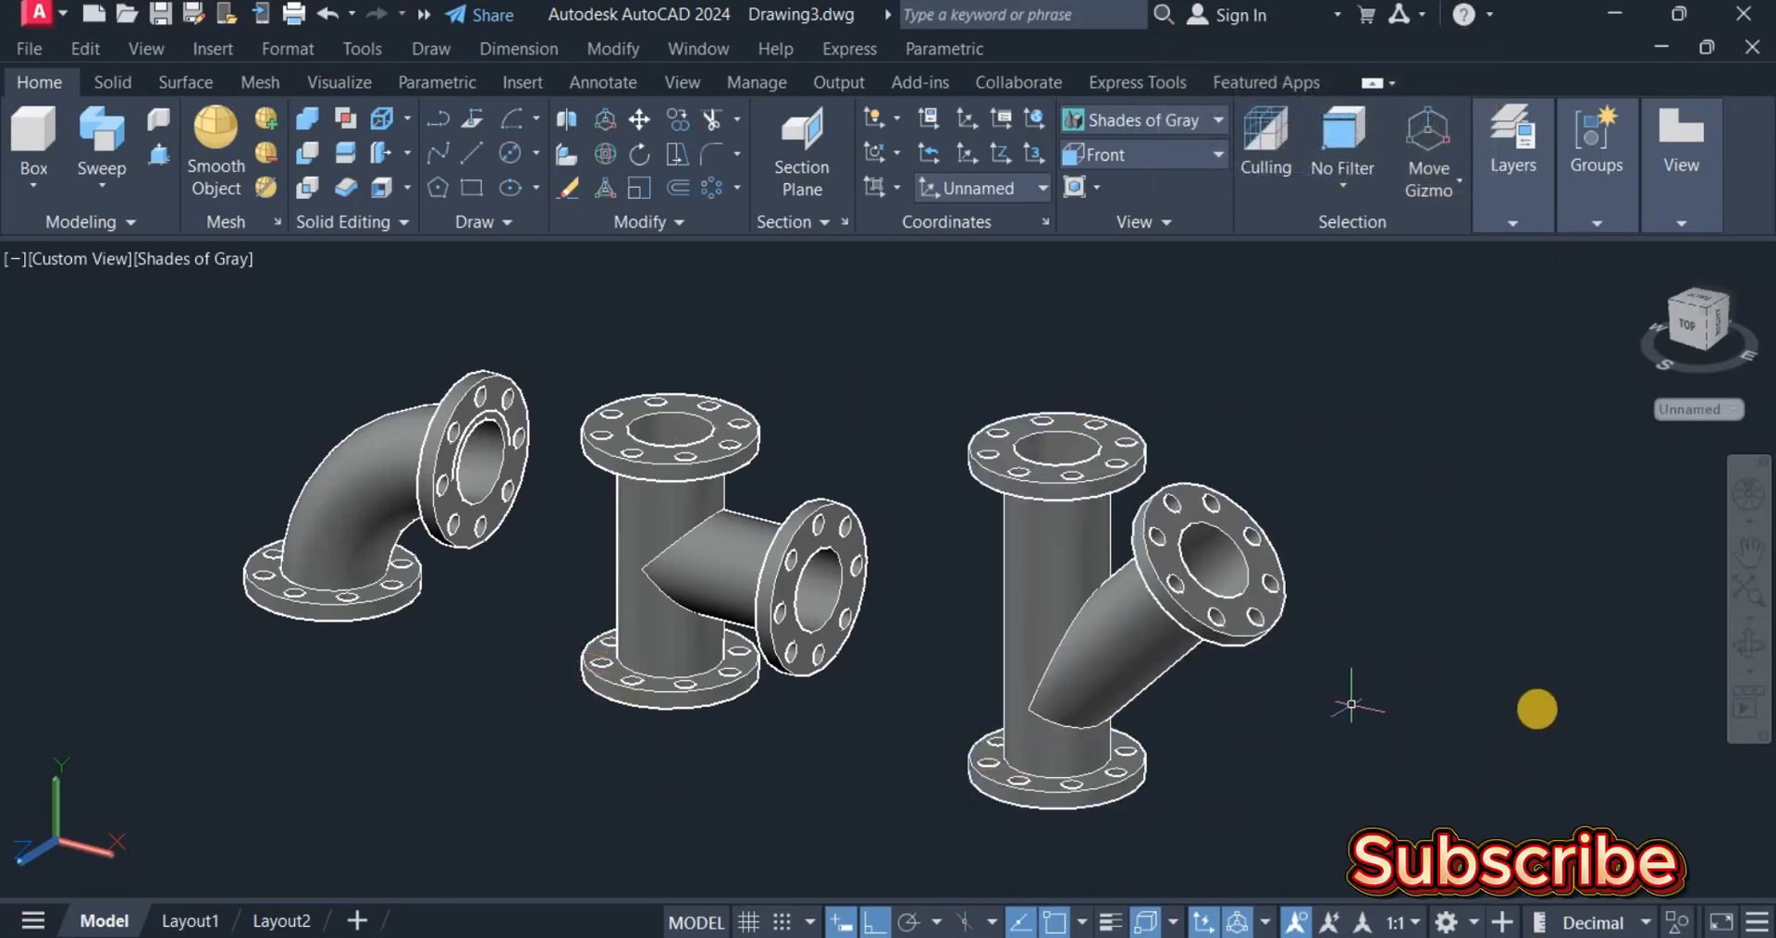
# Show the three finished fittings from a lower angled view in the Realistic visual style.
pyautogui.keyDown('shift'); pyautogui.moveTo(1369, 695); pyautogui.dragTo(1280, 662, button='middle'); pyautogui.keyUp('shift')
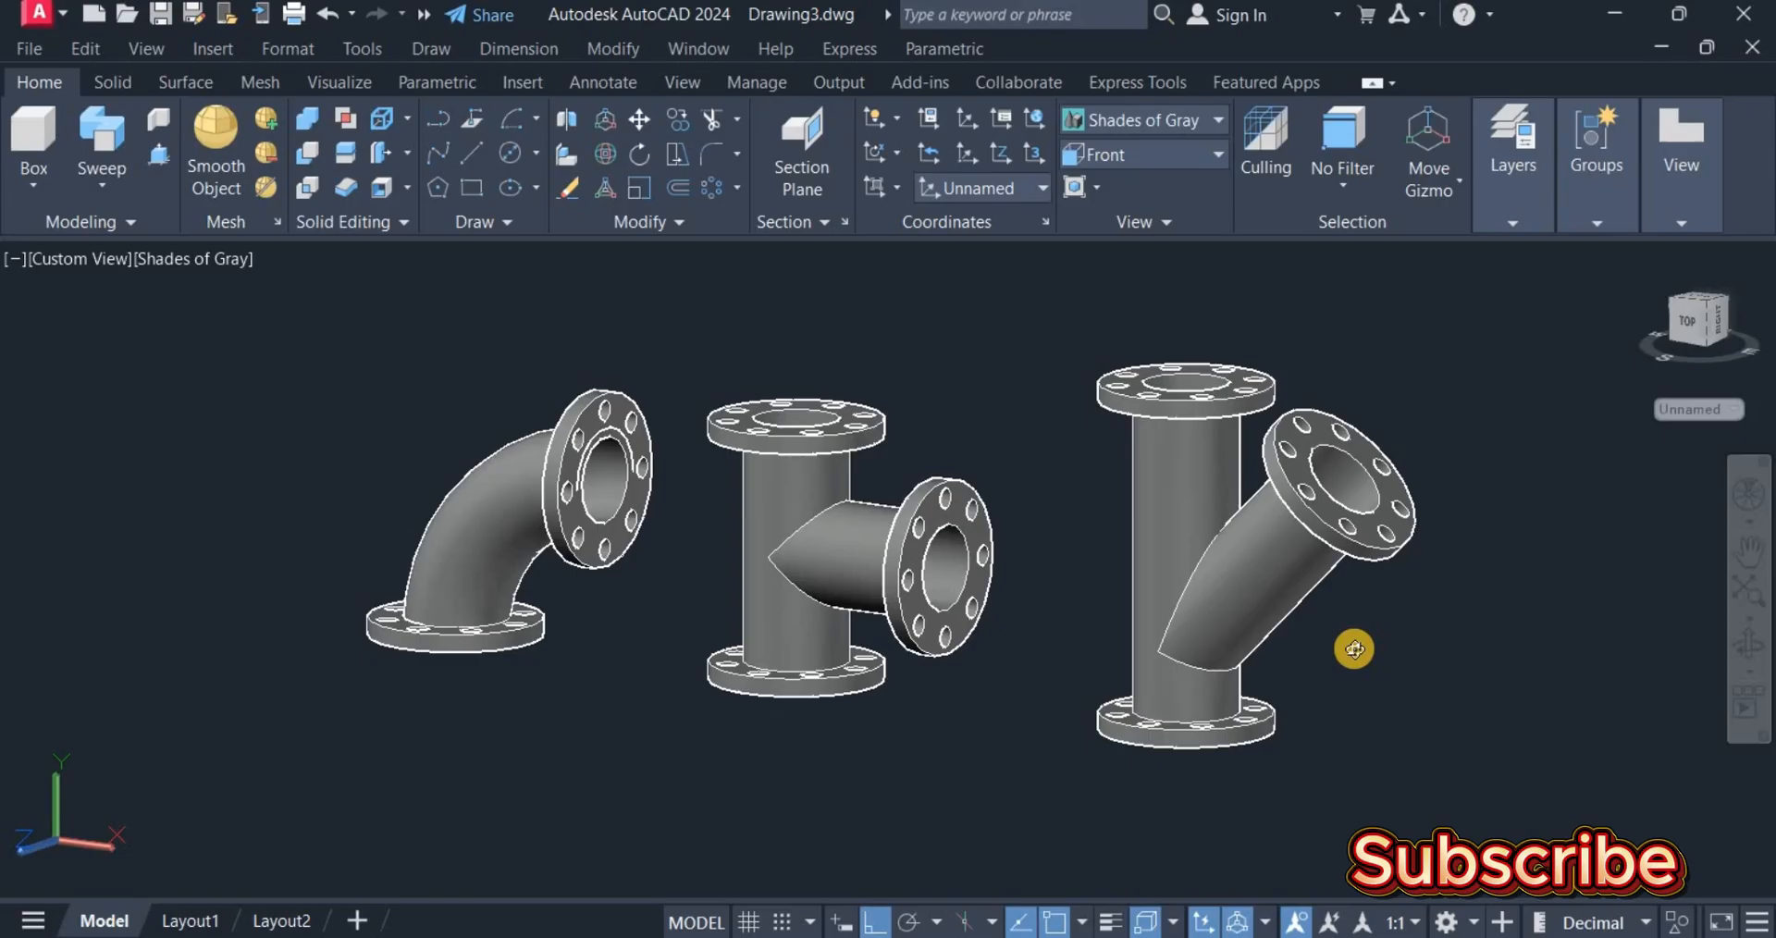
pyautogui.moveTo(1354, 648); pyautogui.dragTo(1341, 688)
pyautogui.rightClick(1356, 424)
pyautogui.click(1389, 439)
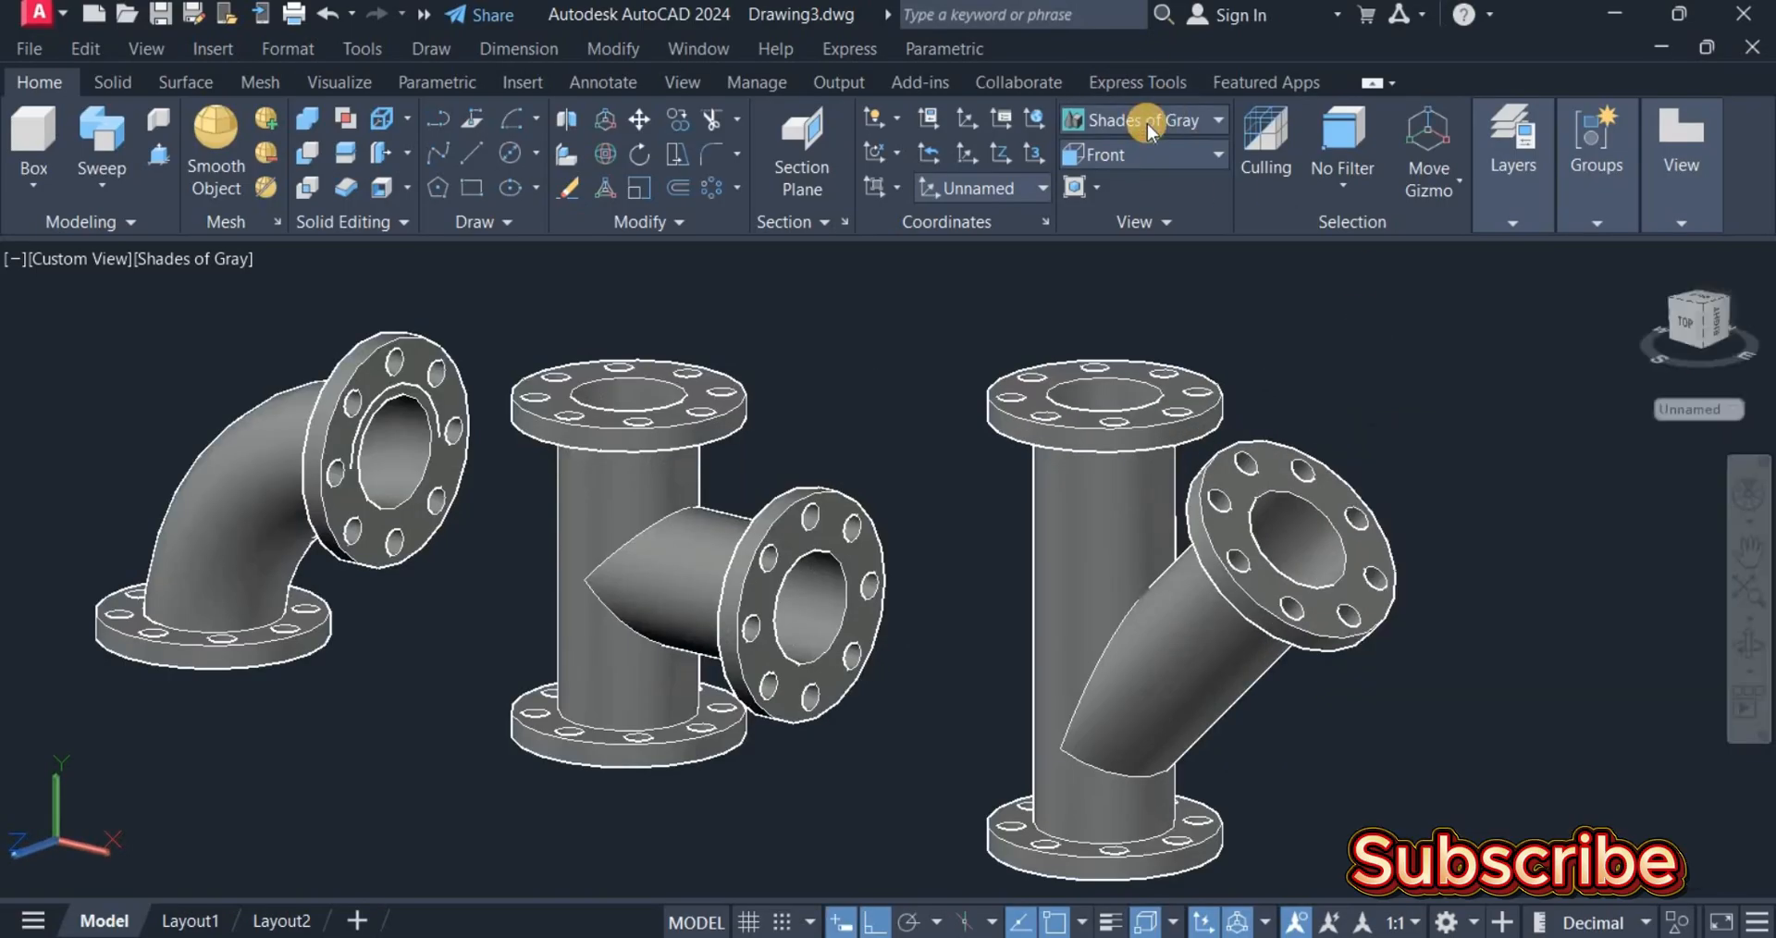
pyautogui.click(1147, 124)
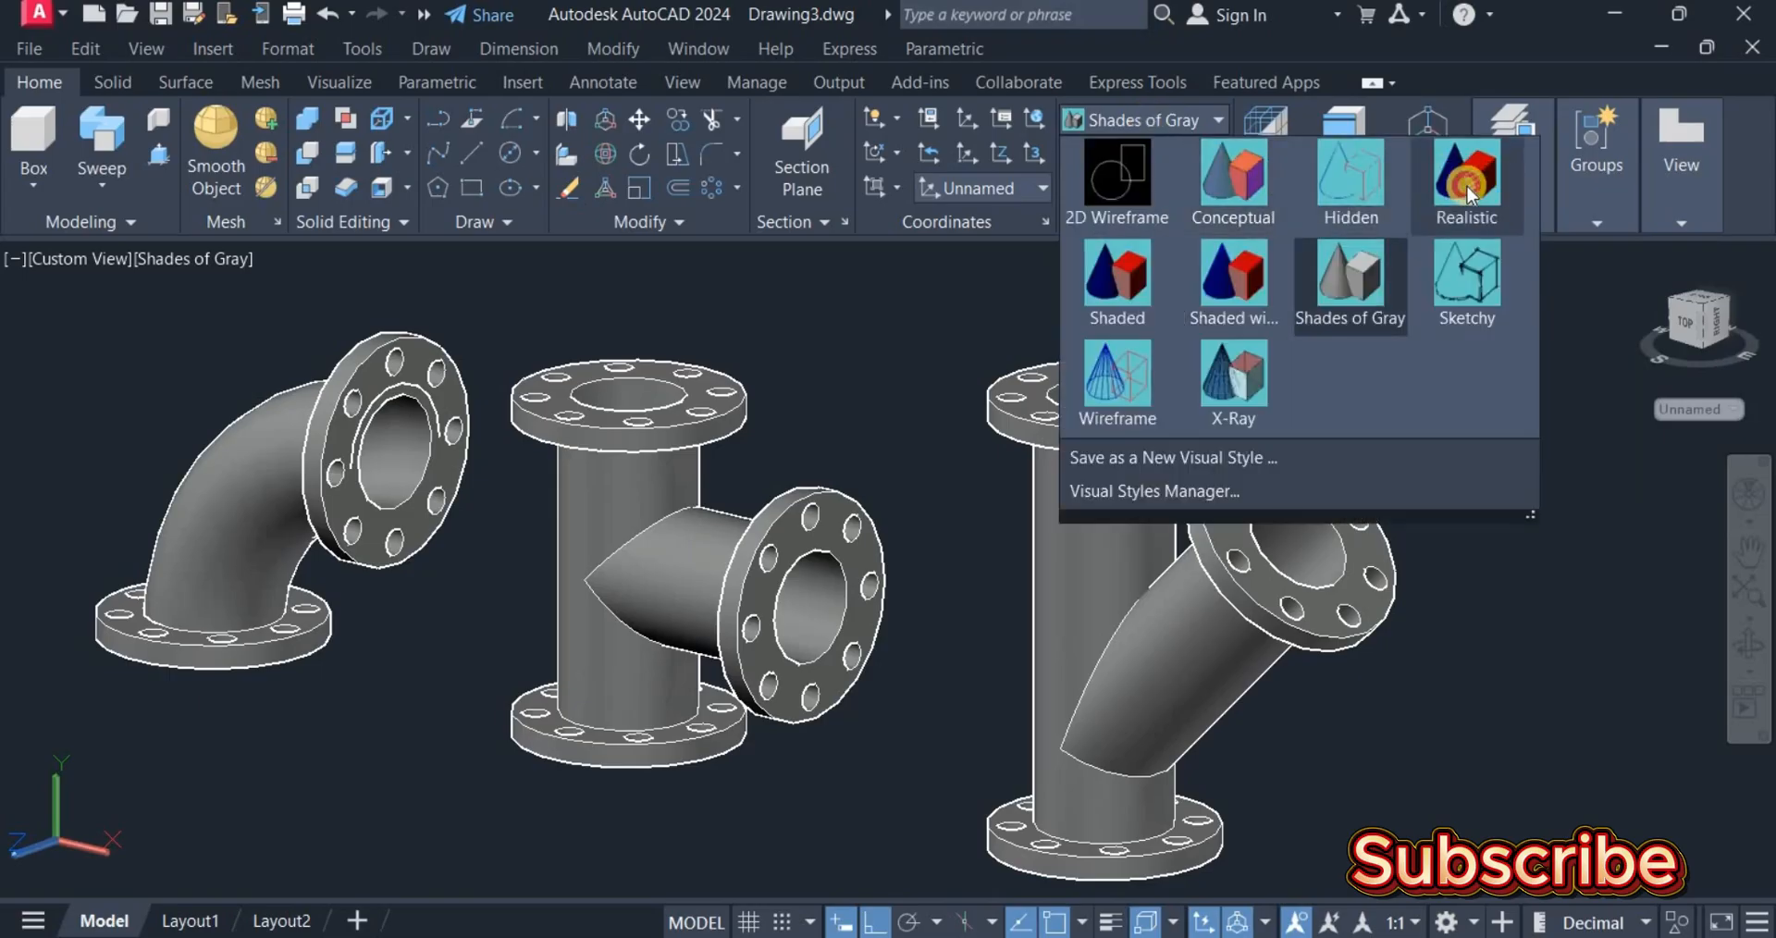
pyautogui.click(1467, 185)
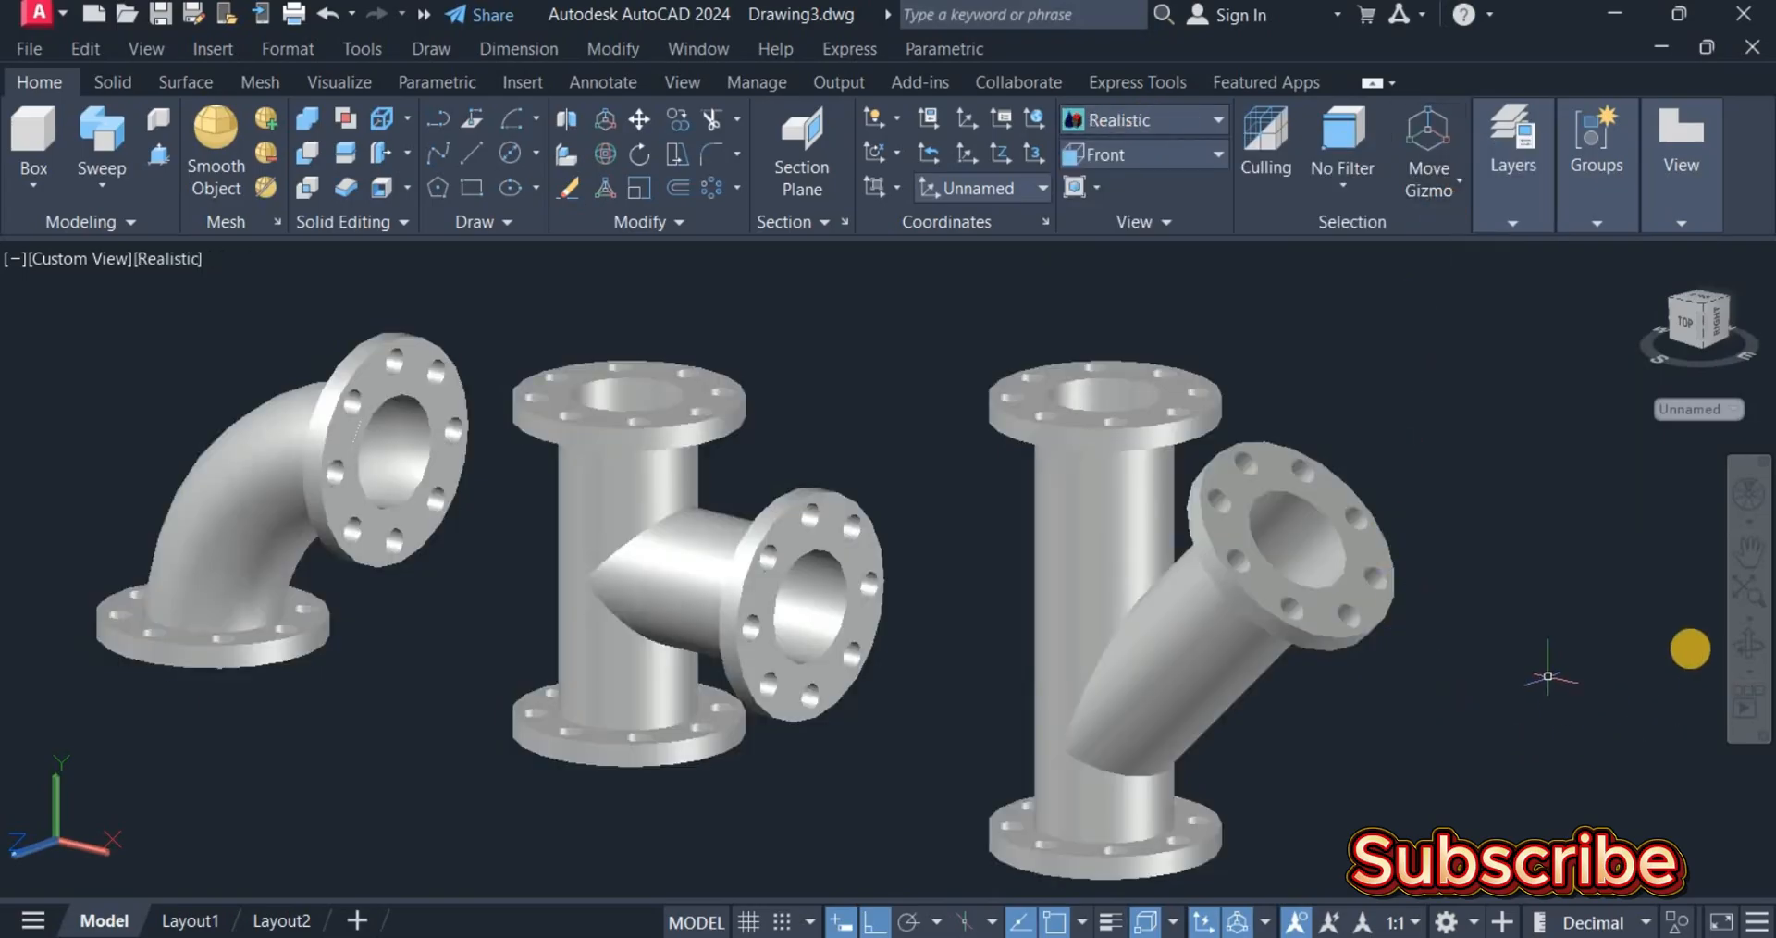